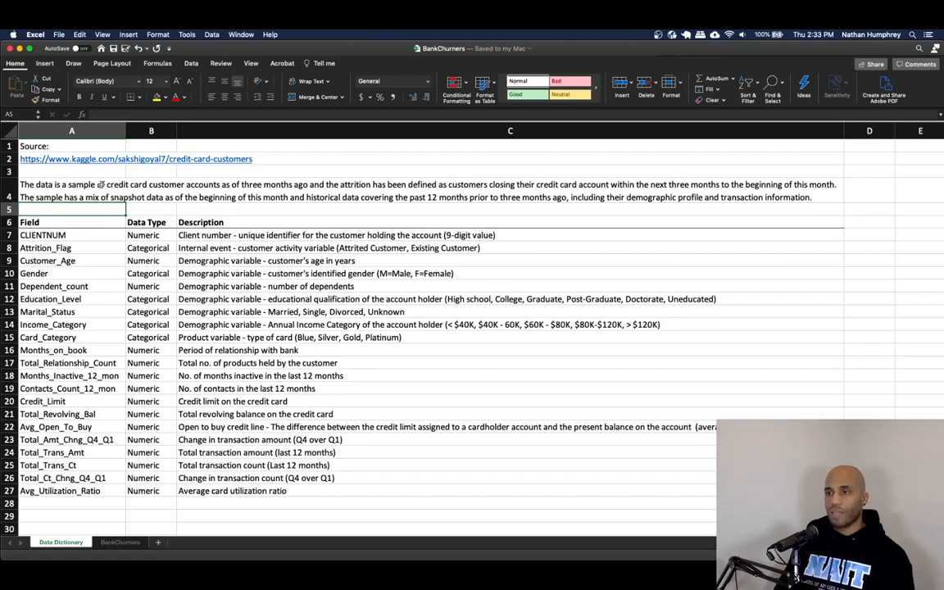
Review the dataset description on the Data Dictionary sheet and open the BankChurners sheet at a readable zoom
left_click(60, 186)
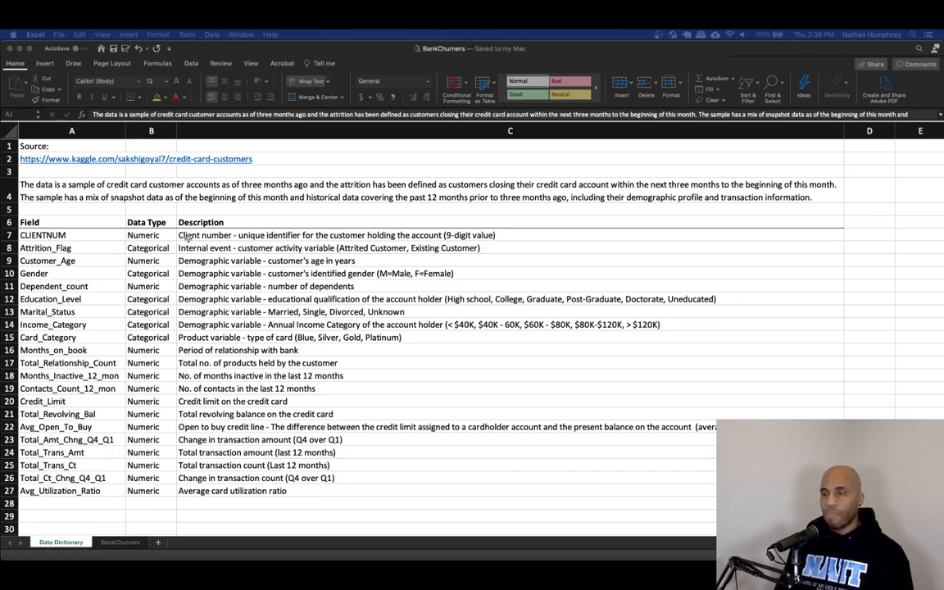
left_click(111, 200)
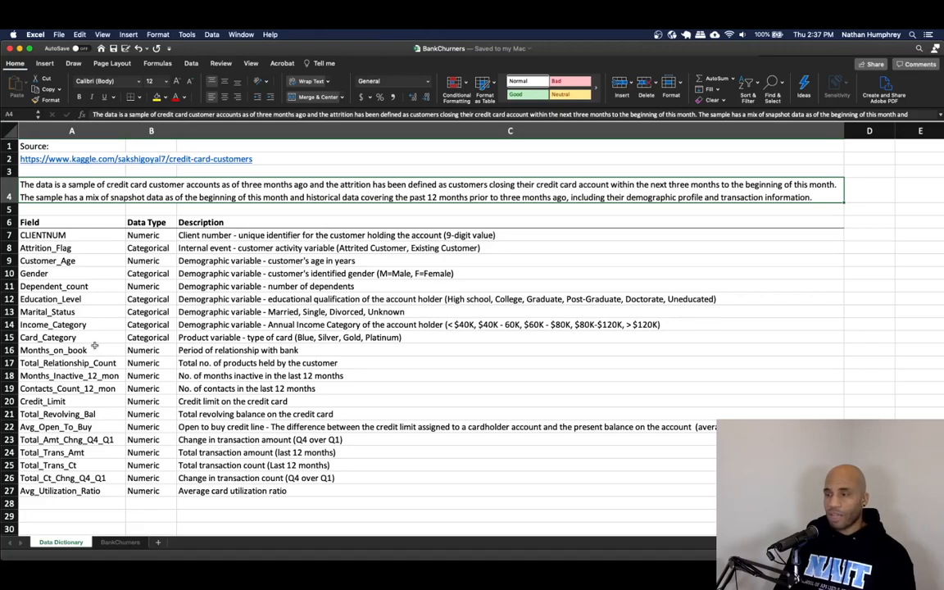
left_click(119, 543)
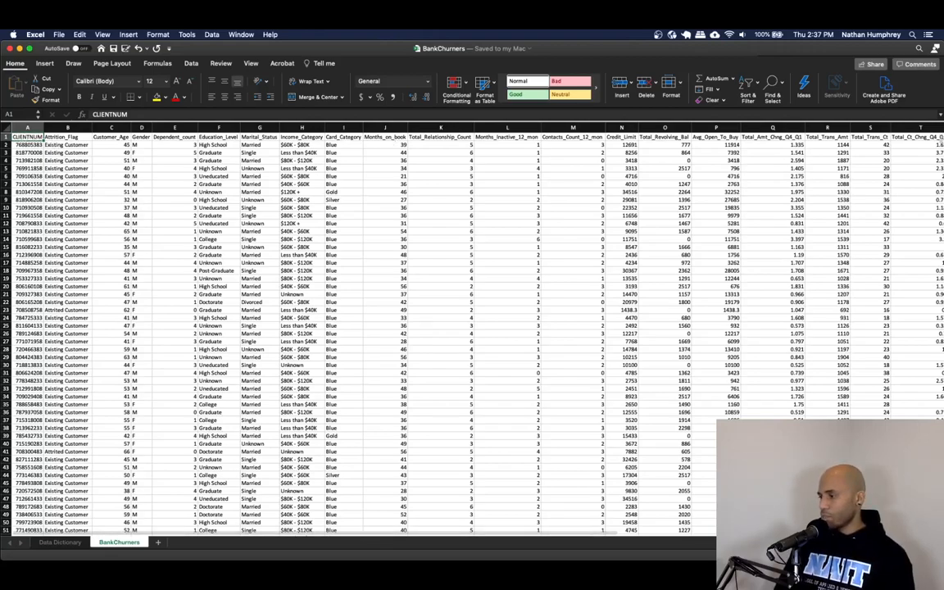
scroll(471, 328, "up", 5)
scroll(59, 199, "up", 2)
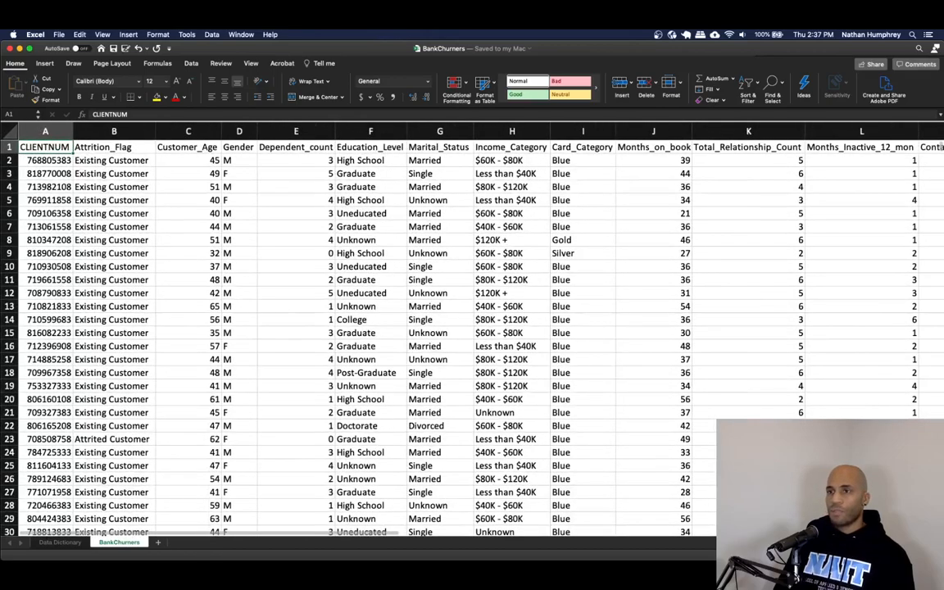
Check how far the BankChurners table extends across its columns and down its rows, and return to cell A1
key("ctrl+Right")
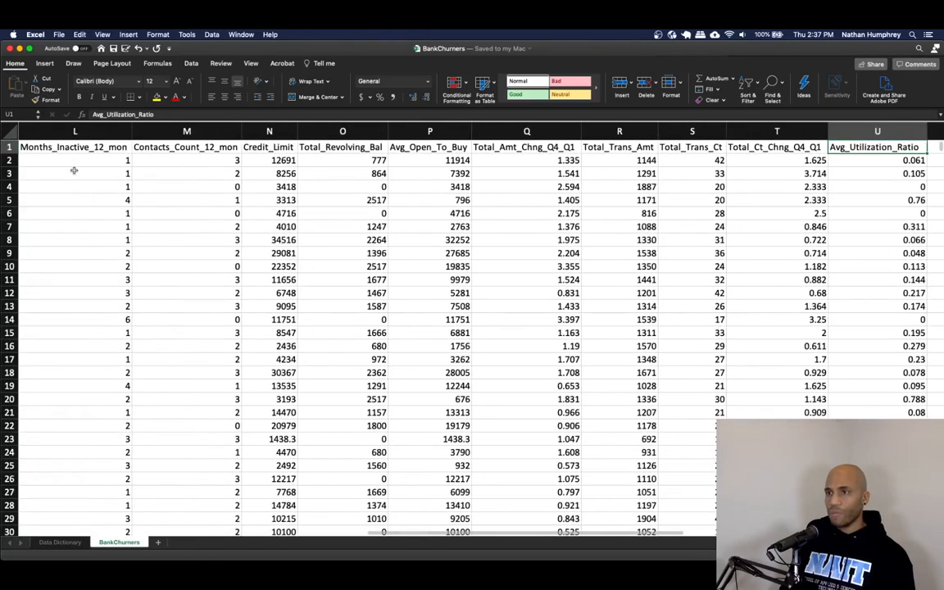
scroll(74, 170, "right", 2)
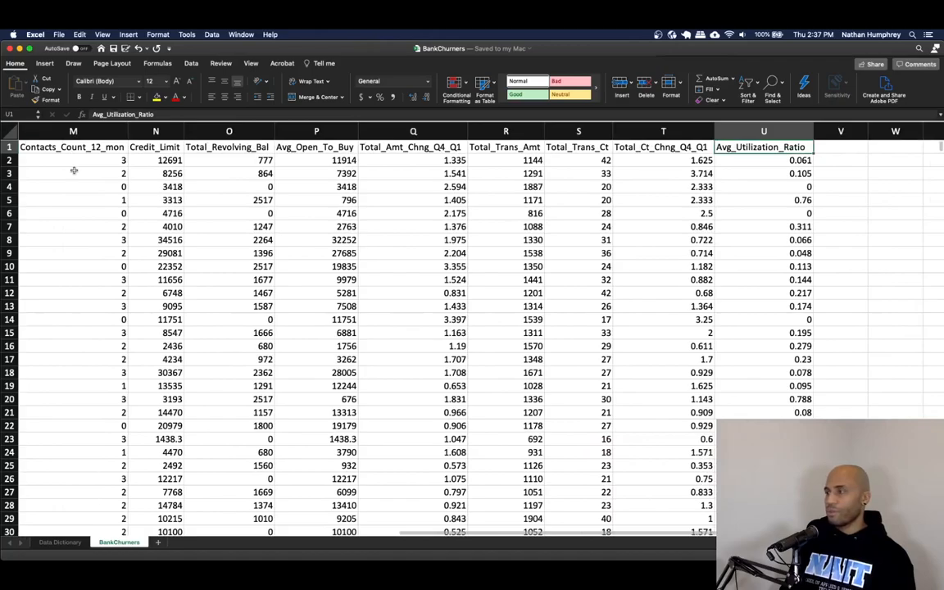
key("ctrl+Home")
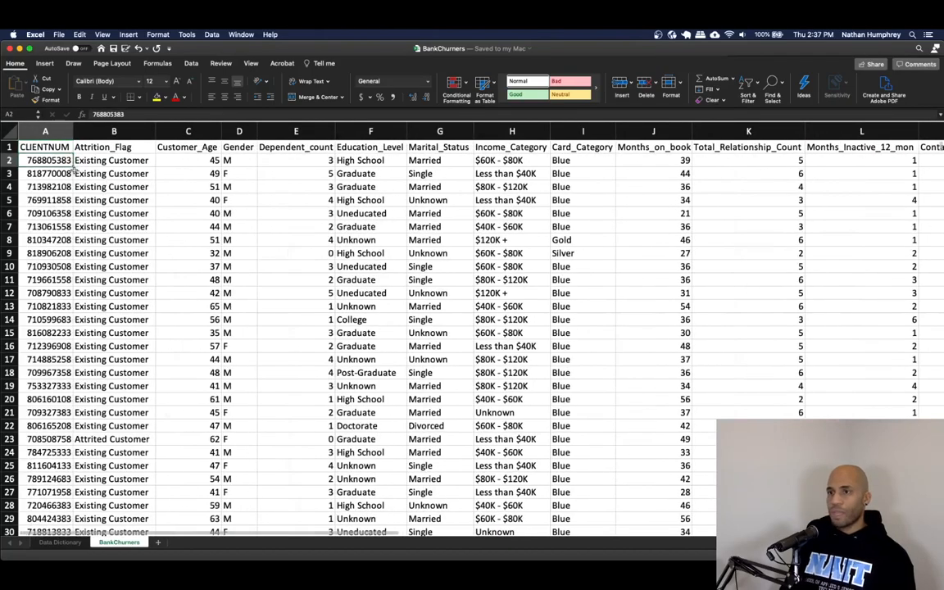
key("ctrl+shift+Down")
key("Down")
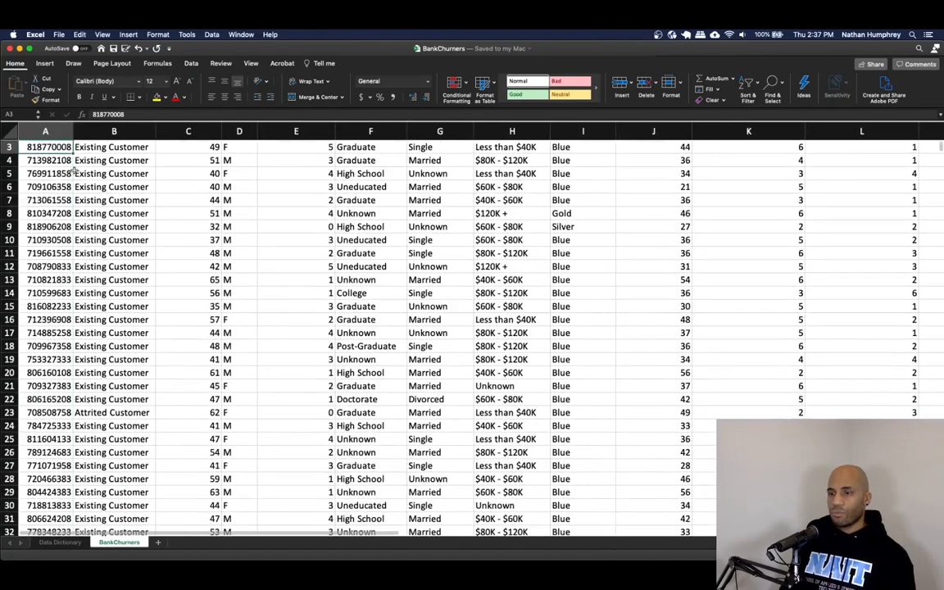
key("ctrl+Down")
scroll(74, 171, "down", 1)
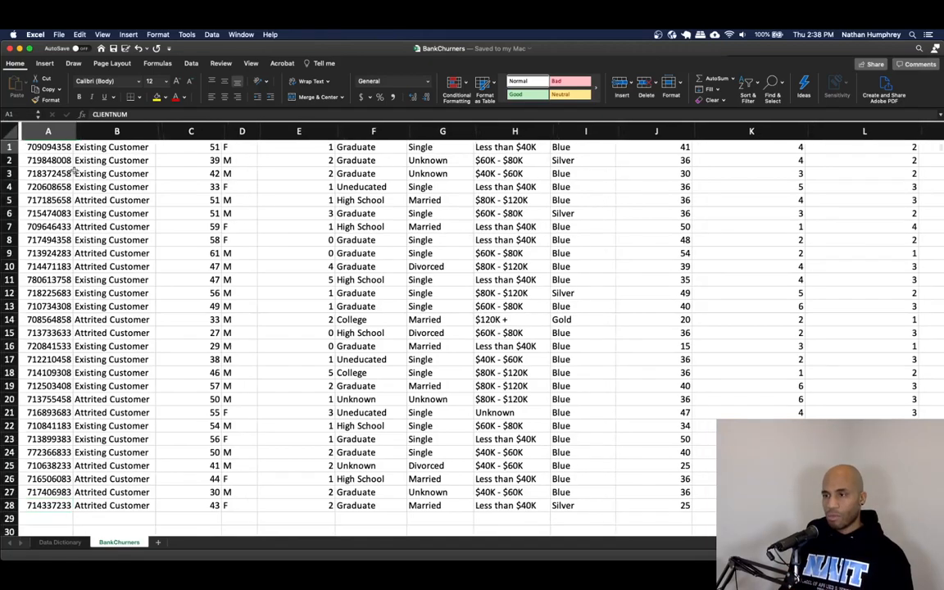
key("super+Up")
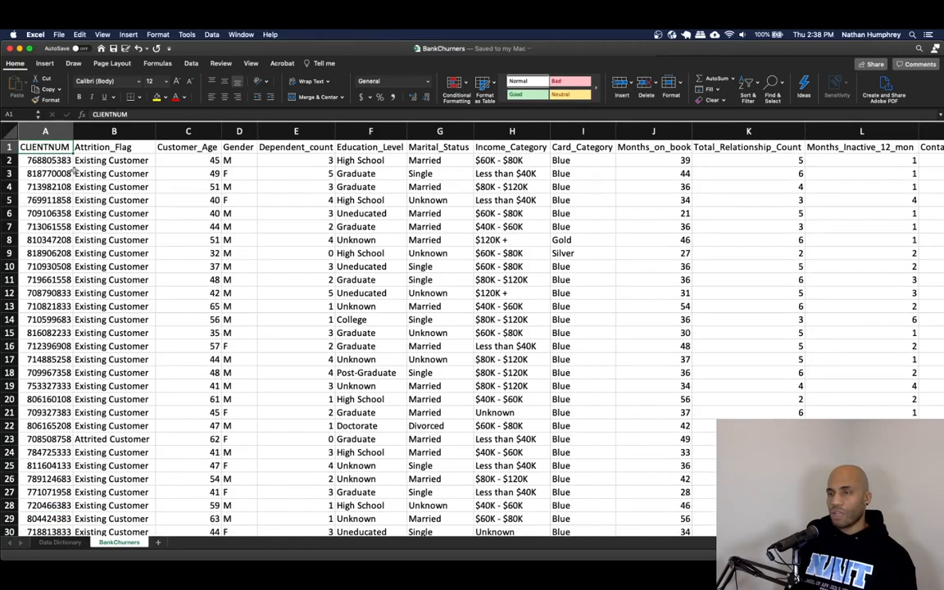
Examine the Attrition_Flag column from its header down to the first attrited customer record
key("Right")
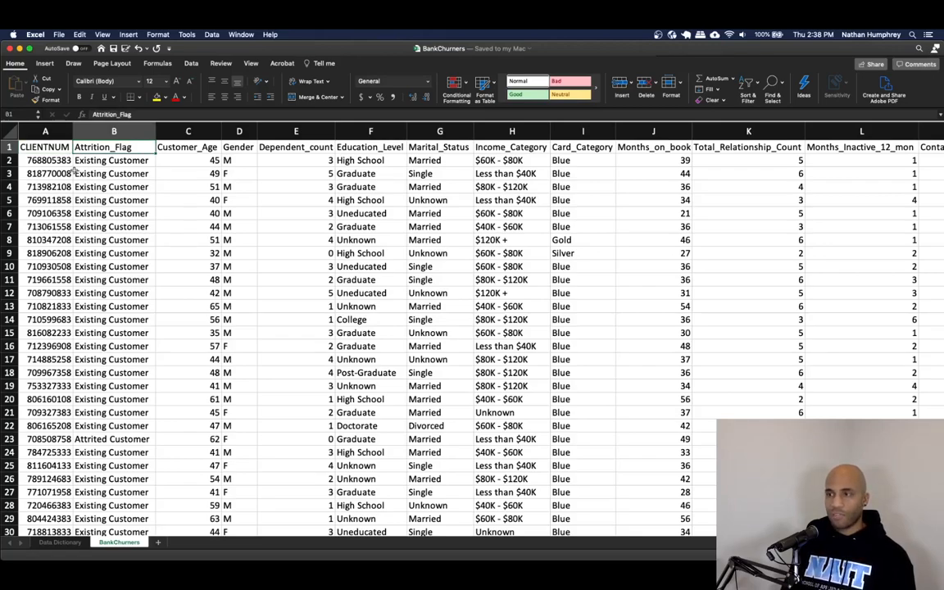
key("Down")
key("Down")
key("Down")
key("Down")
key("Down")
key("Down")
key("Down")
key("Down")
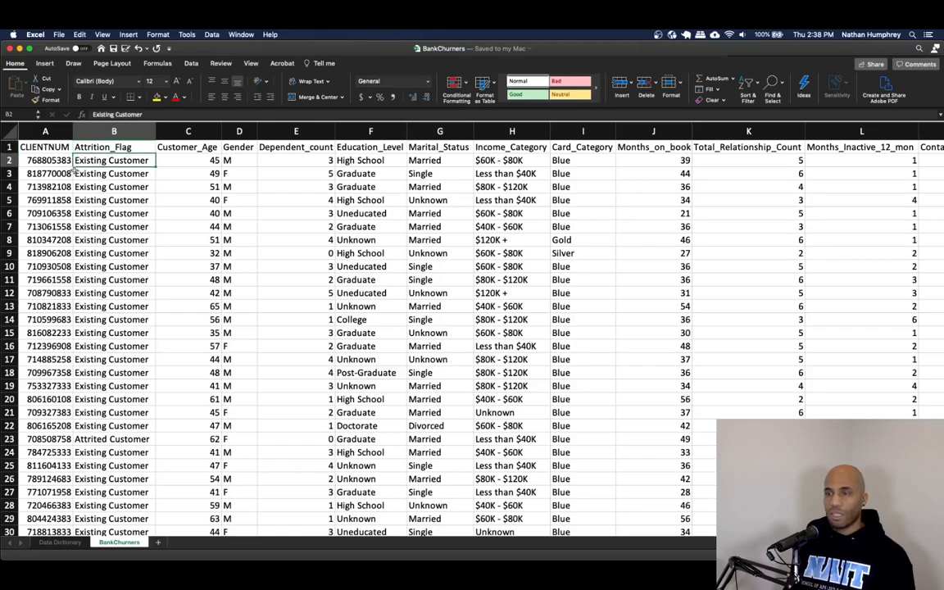
key("Down")
key("Down")
key("Down")
key("Down")
key("Down")
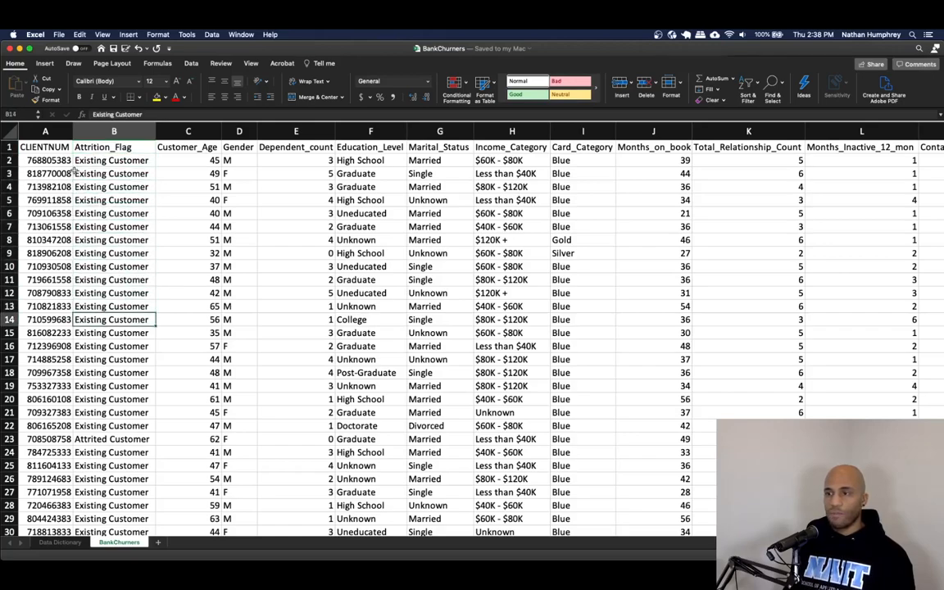
key("Down")
key("Down")
key("Down")
key("Down")
key("Down")
key("Down")
key("Down")
key("Down")
key("Down")
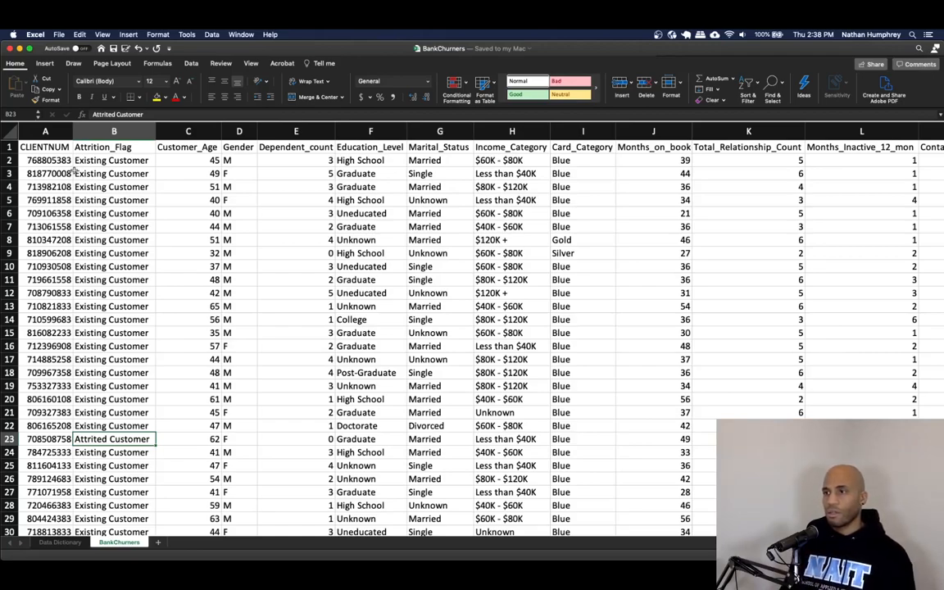
Examine the columns from Customer_Age through Card_Category, including gender, education level, marital status and income category
left_click(186, 160)
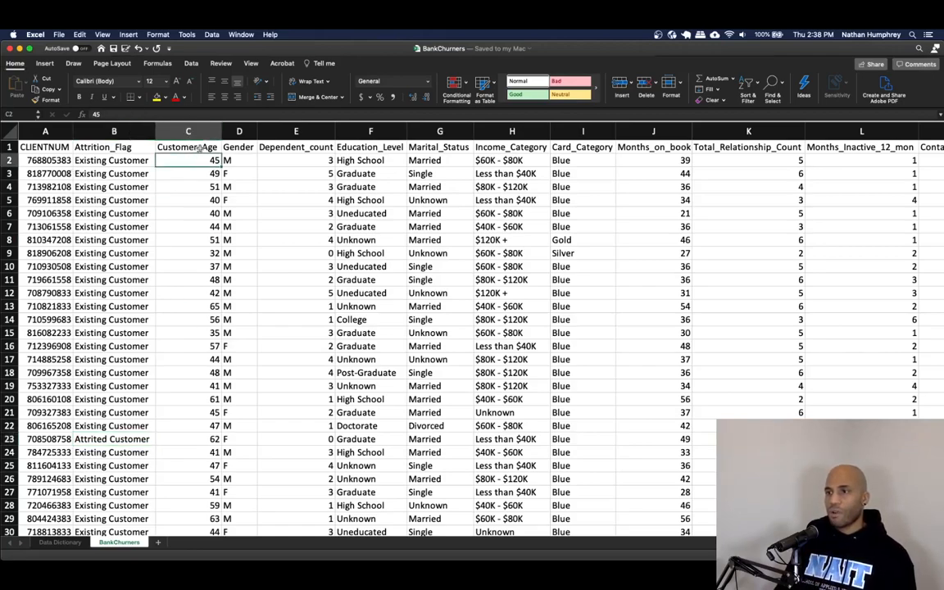
left_click(246, 158)
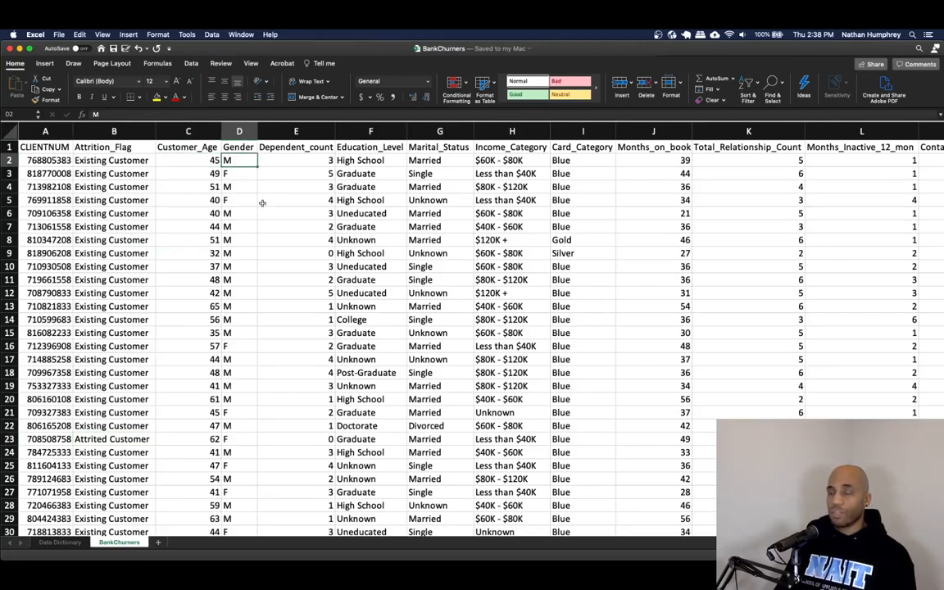
left_click(259, 151)
key("Right")
key("Down")
key("Down")
key("Down")
key("Down")
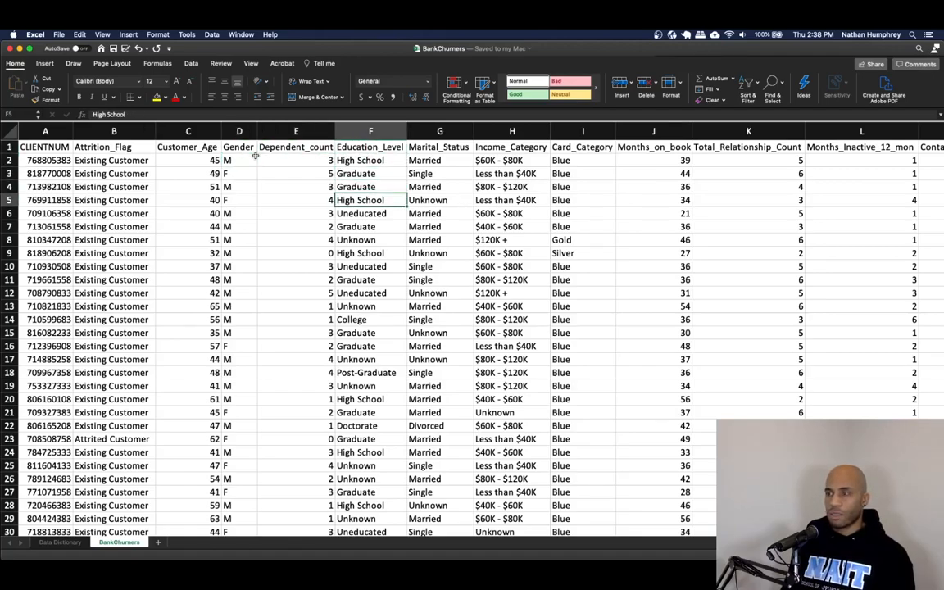
key("Up")
key("Down")
key("Up")
key("Down")
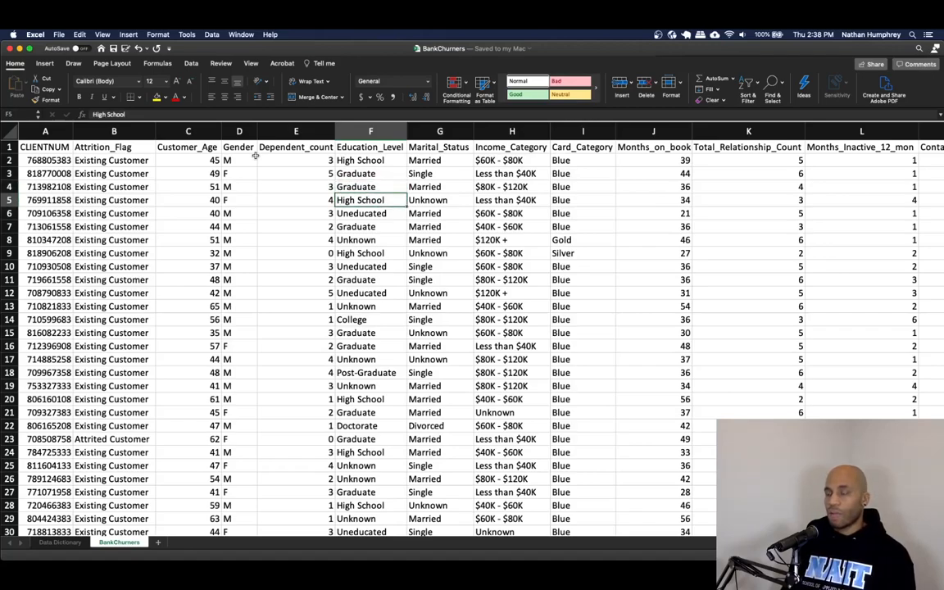
key("Up")
key("Up")
key("Right")
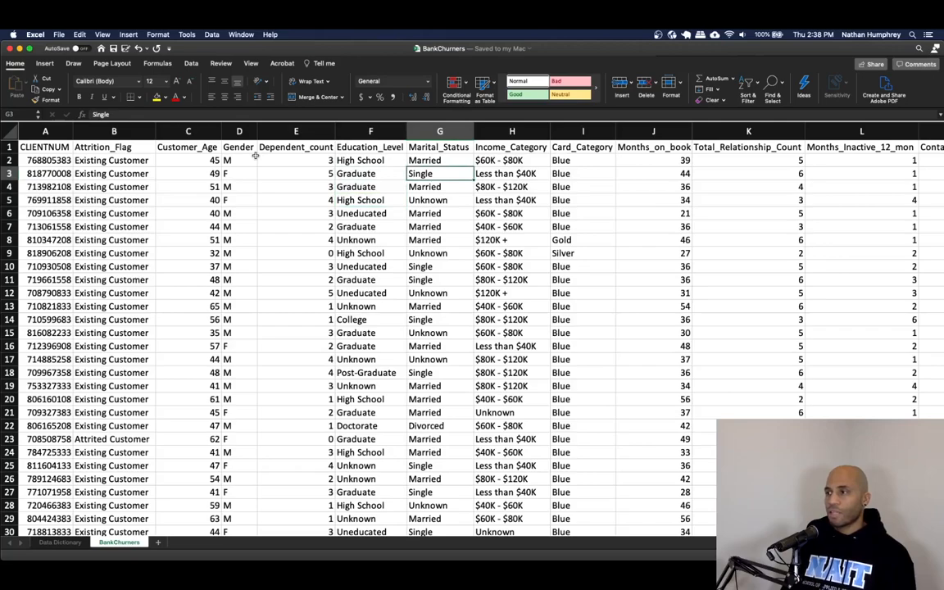
key("Right")
key("Right")
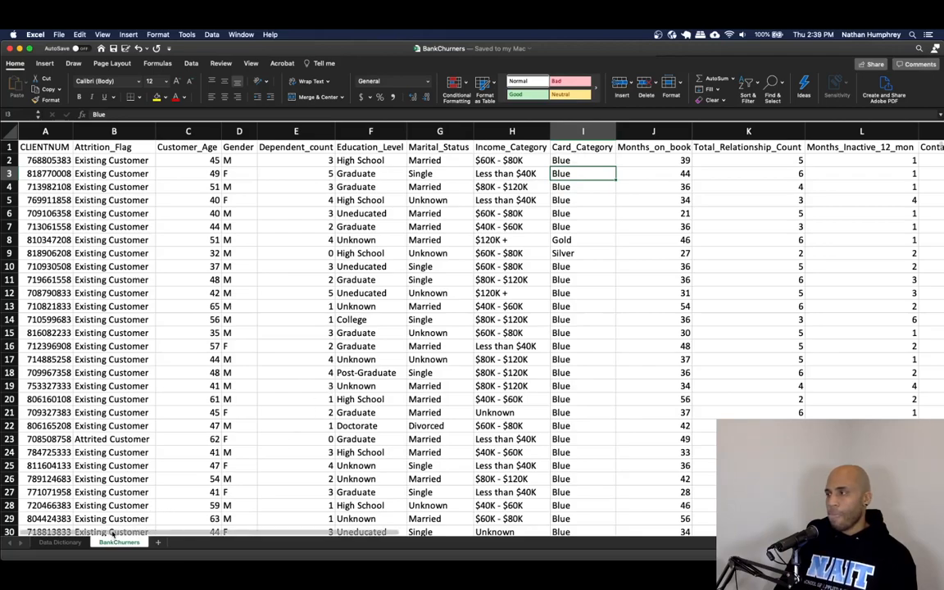
Examine the account relationship columns from Months_on_book through Credit_Limit
scroll(112, 533, "right", 1)
left_click(601, 149)
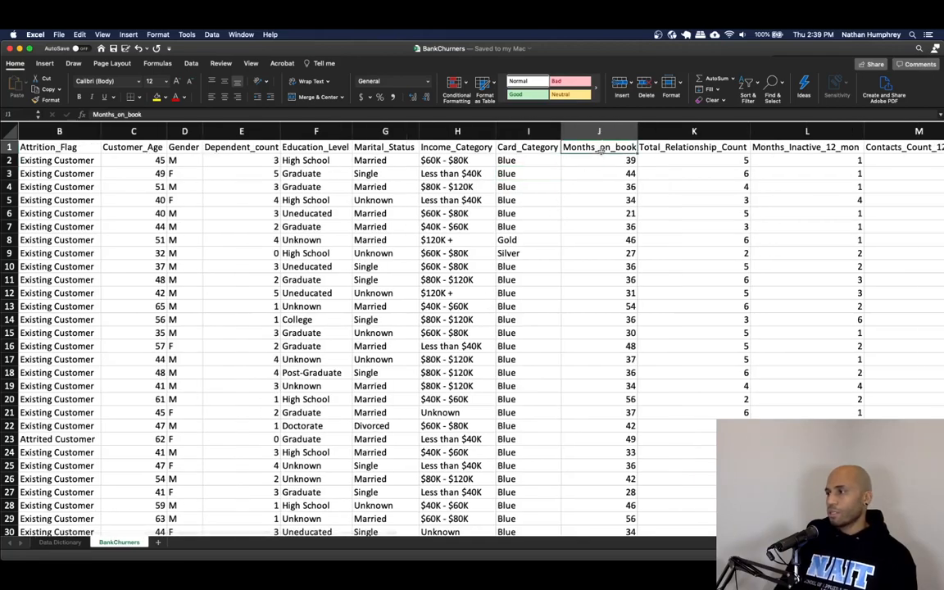
key("Right")
key("Right")
key("Right")
key("Left")
key("Left")
key("Left")
key("Right")
key("Right")
key("Left")
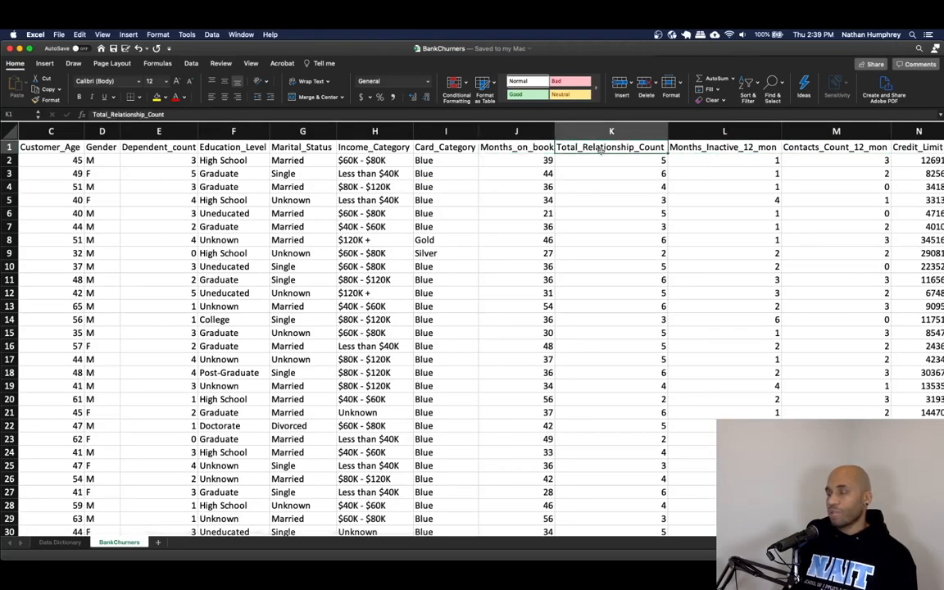
key("Right")
key("Right")
key("Right")
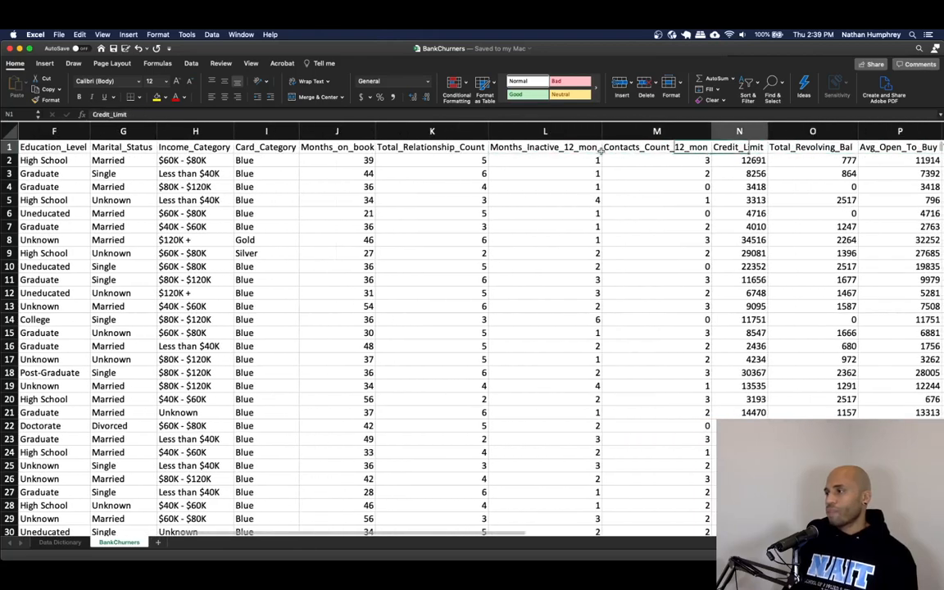
Examine the balance, transaction and utilization columns from Total_Revolving_Bal through Avg_Utilization_Ratio
key("Right")
key("Right")
key("Right")
key("Right")
key("Right")
key("Right")
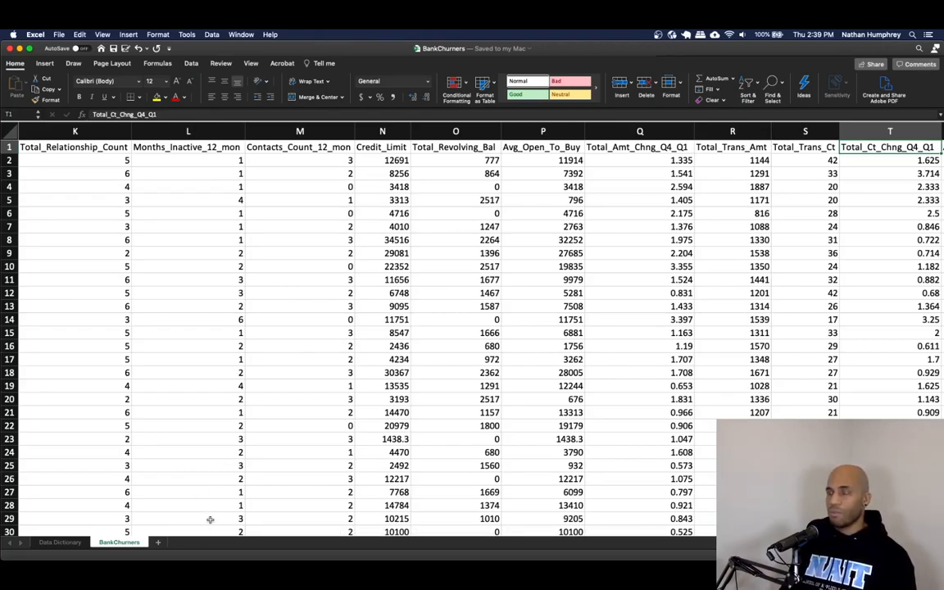
key("Right")
key("Right")
key("Right")
key("Right")
key("Left")
key("Left")
key("Left")
key("Left")
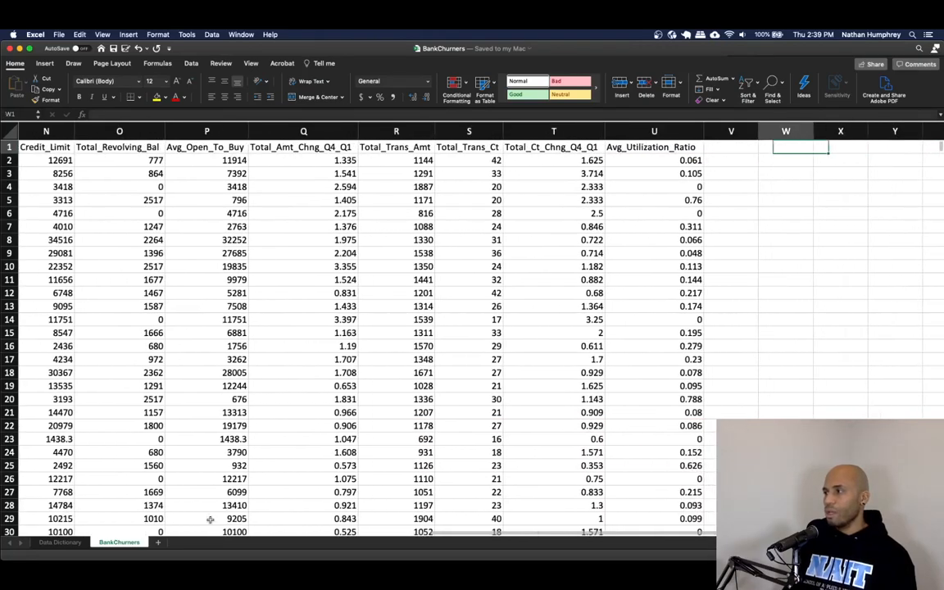
key("Left")
key("Left")
key("Left")
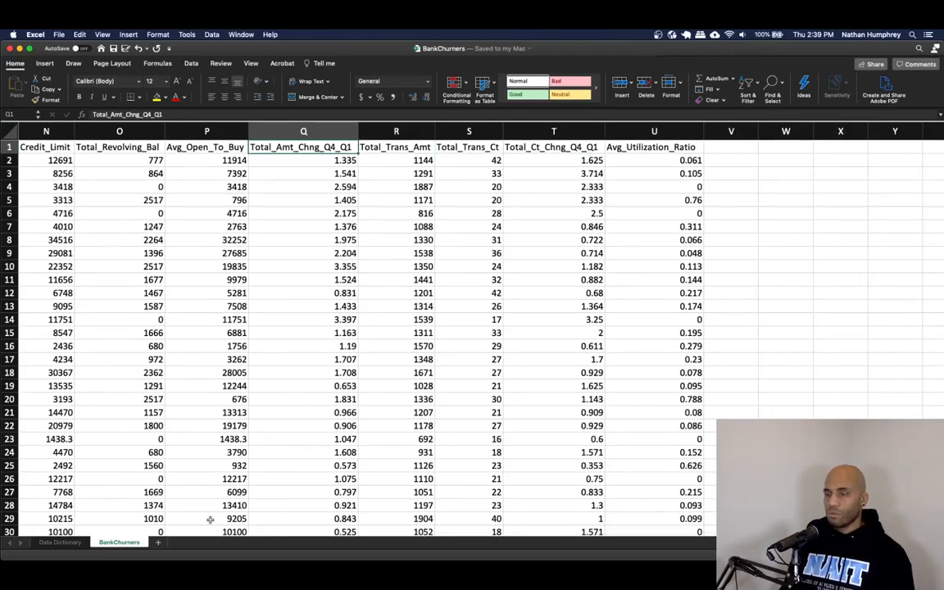
Create a copy of the BankChurners sheet at the end of the same workbook
key("ctrl+Left")
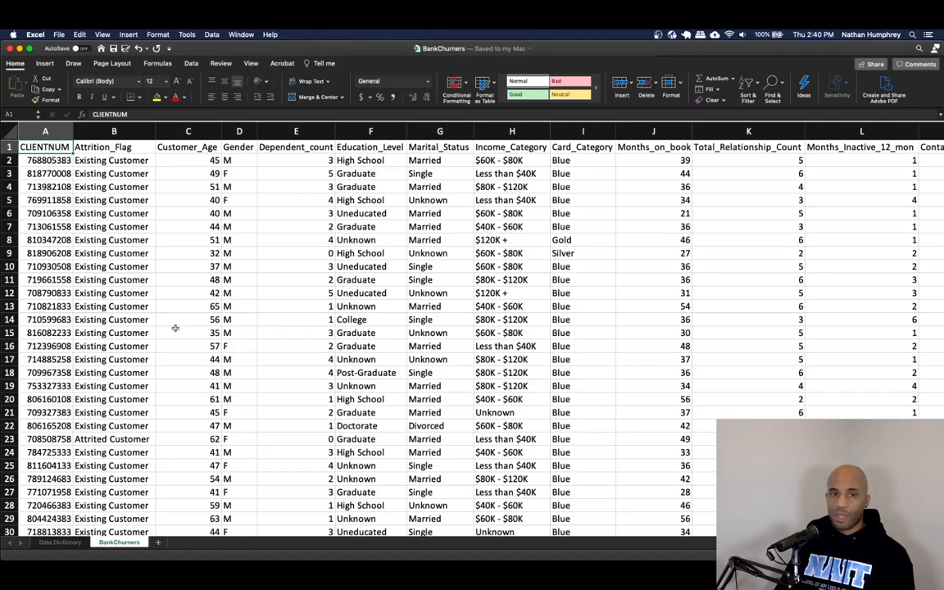
right_click(123, 547)
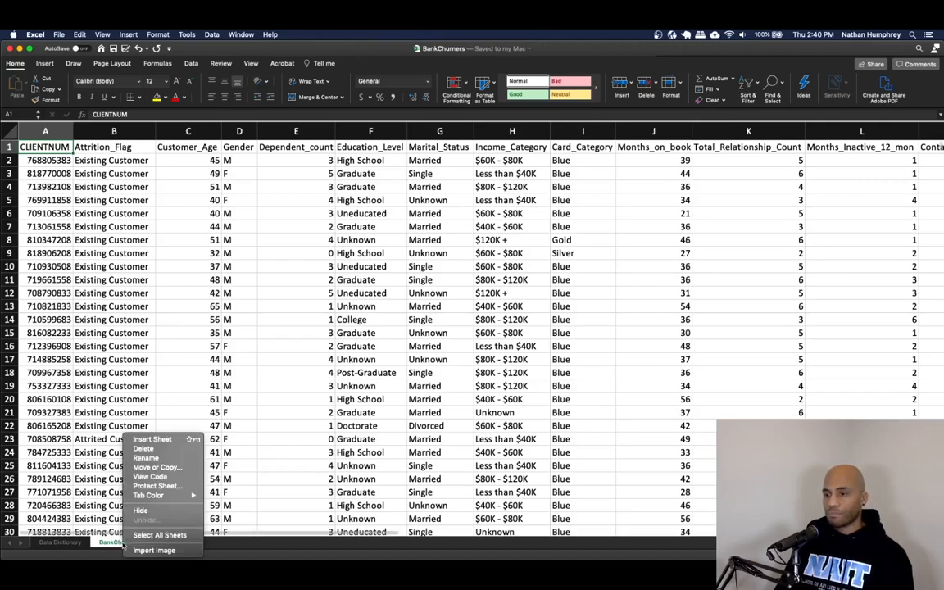
left_click(167, 468)
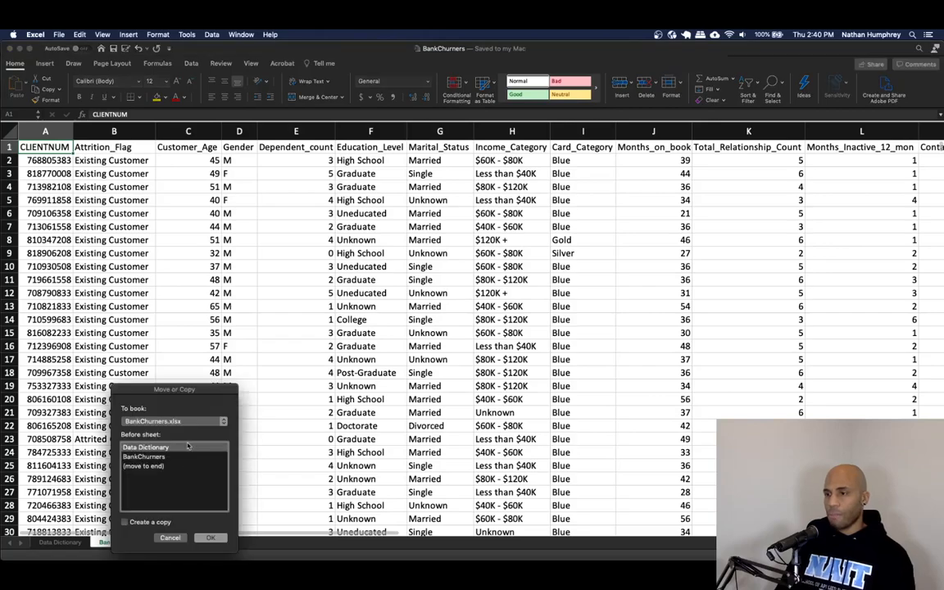
left_click(144, 466)
left_click(125, 522)
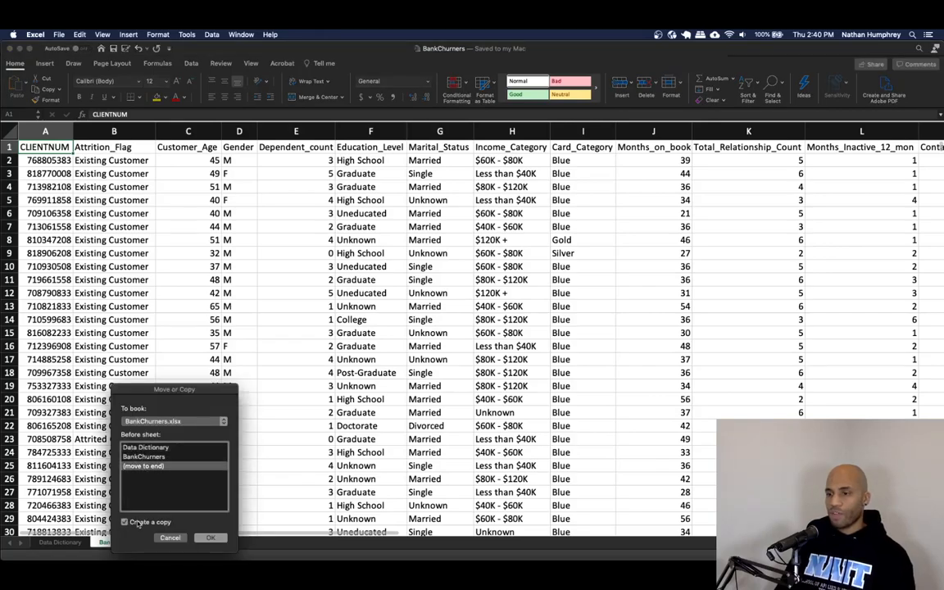
left_click(211, 538)
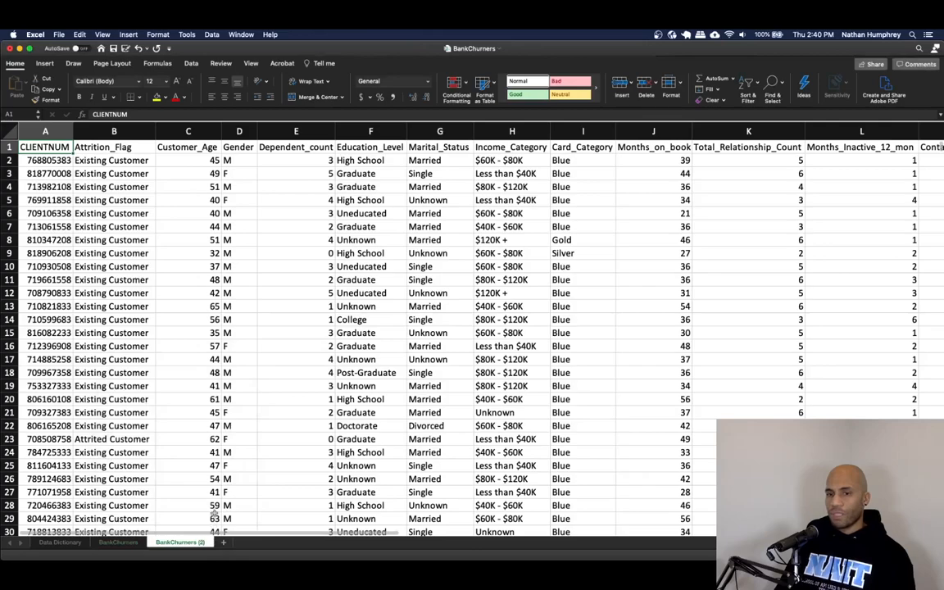
Rename the copied BankChurners sheet as Data Explored
double_click(180, 543)
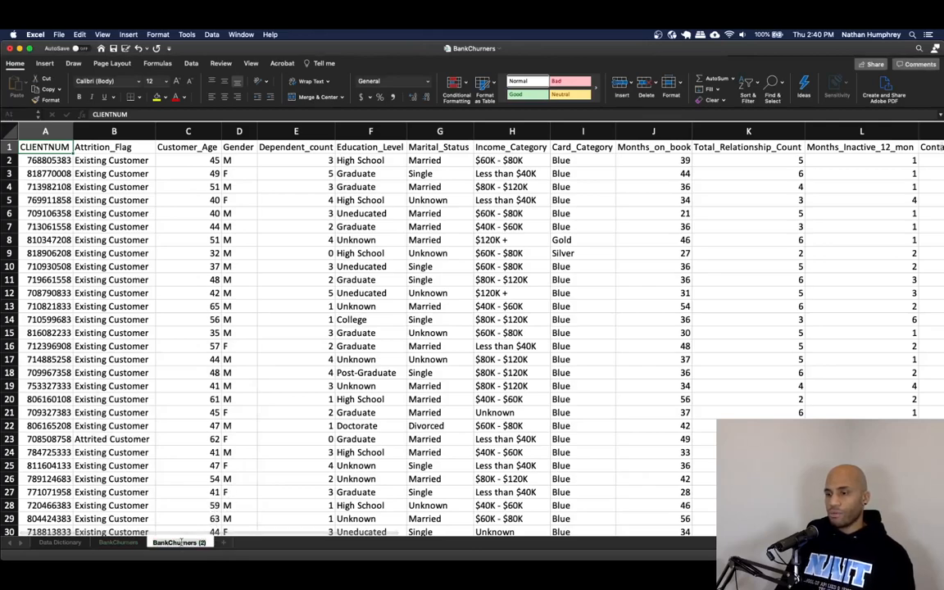
type("Data")
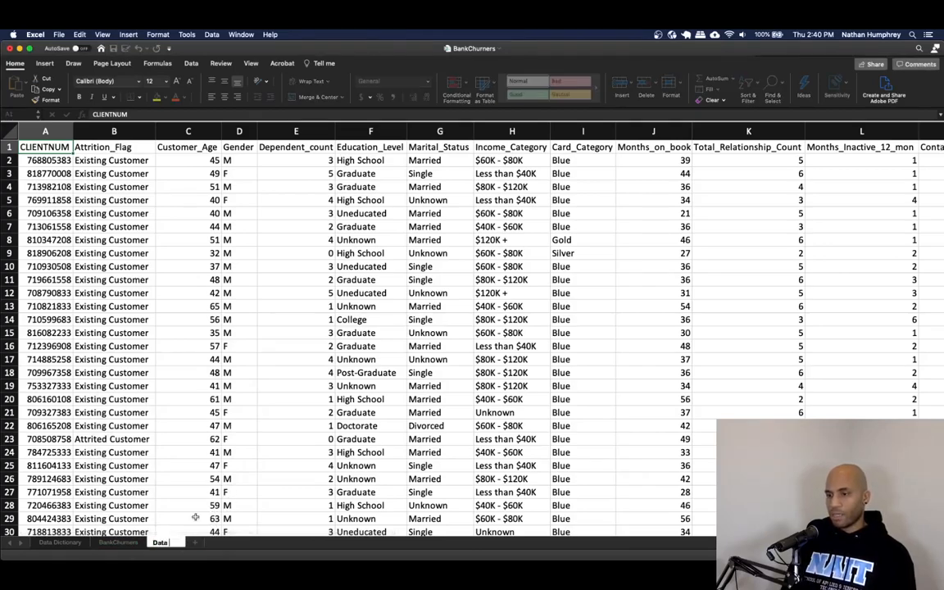
type(" Explored")
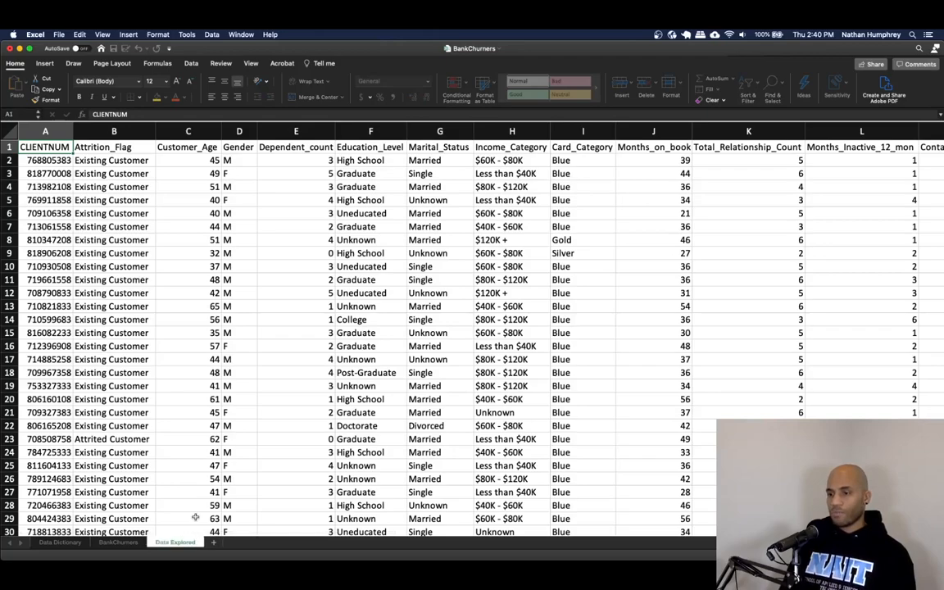
key("Return")
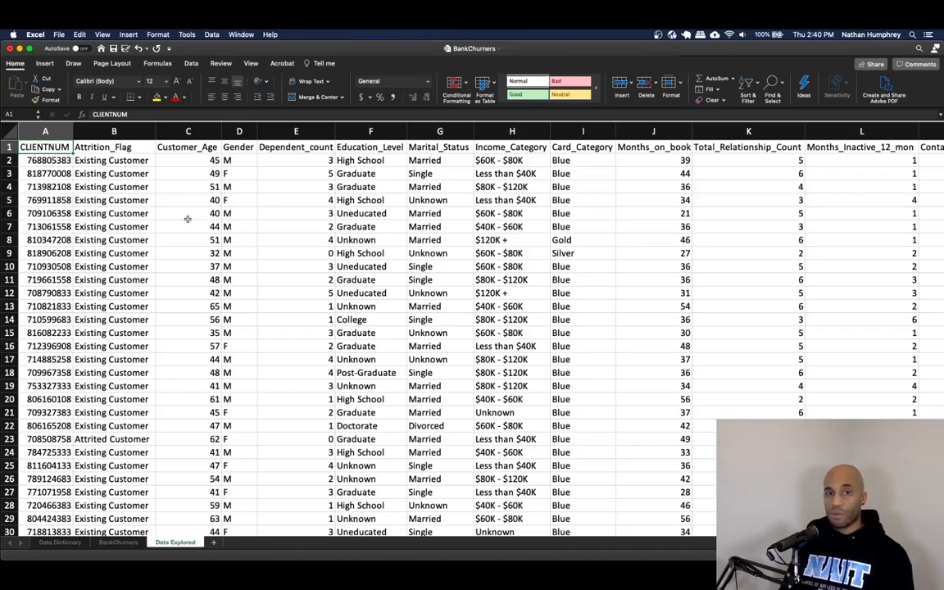
Add a new worksheet after Data Explored and name it Exploration Summary
left_click(213, 543)
double_click(214, 542)
type("Exploration Summary")
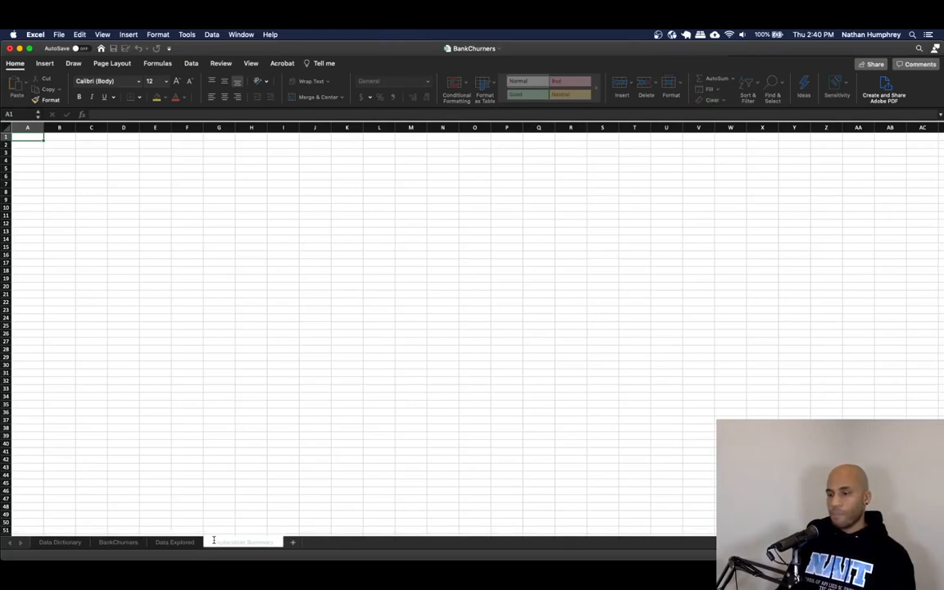
key("Return")
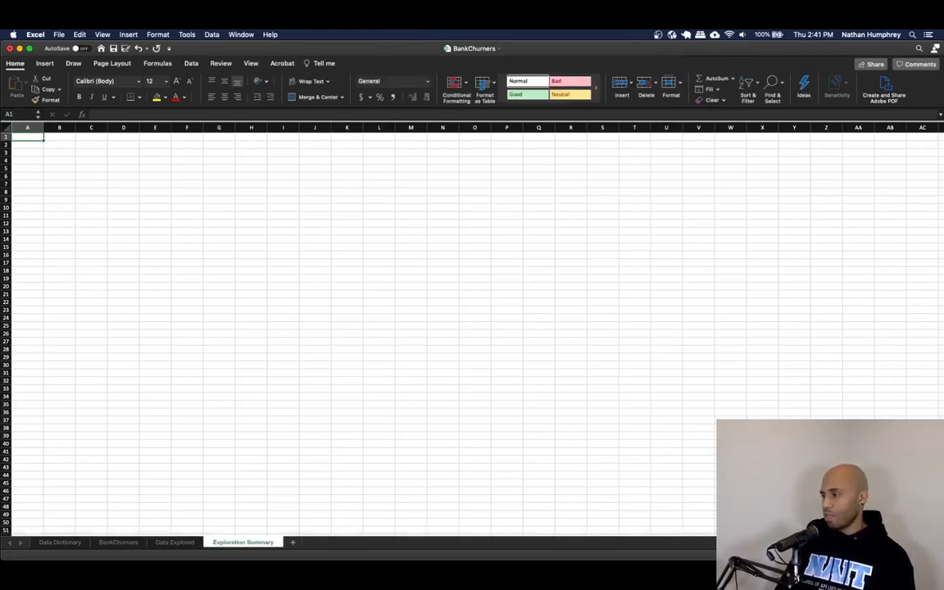
Enter the heading Data Shape in A1, with the labels No. of records in A2 and No. of fields in A3
left_click_drag(888, 555, 893, 554)
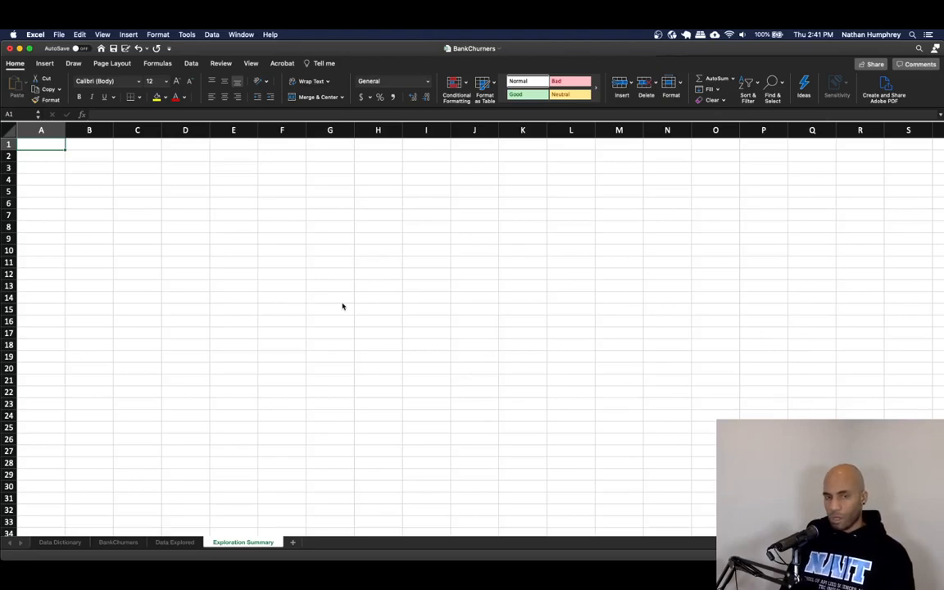
type("Data Shape")
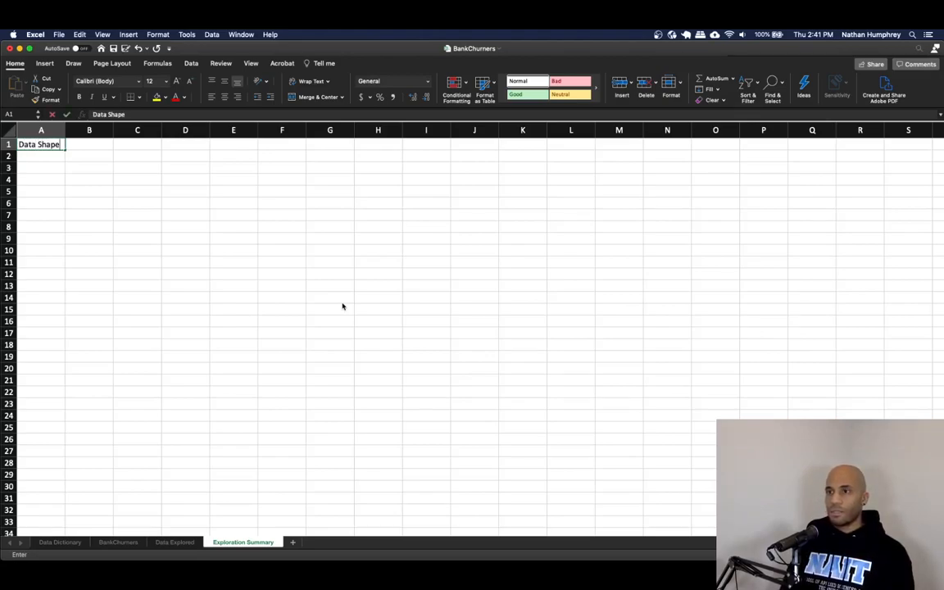
key("Return")
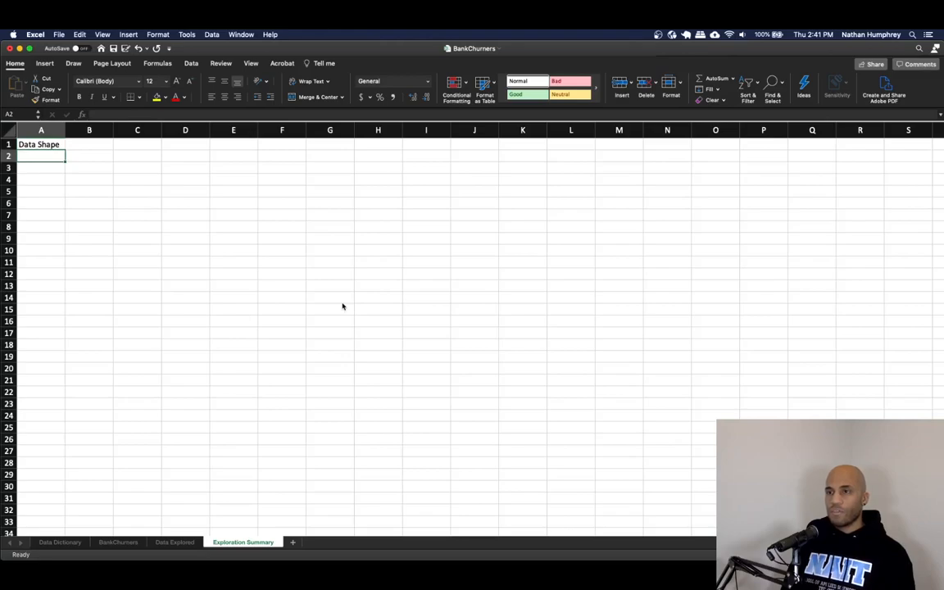
type("No")
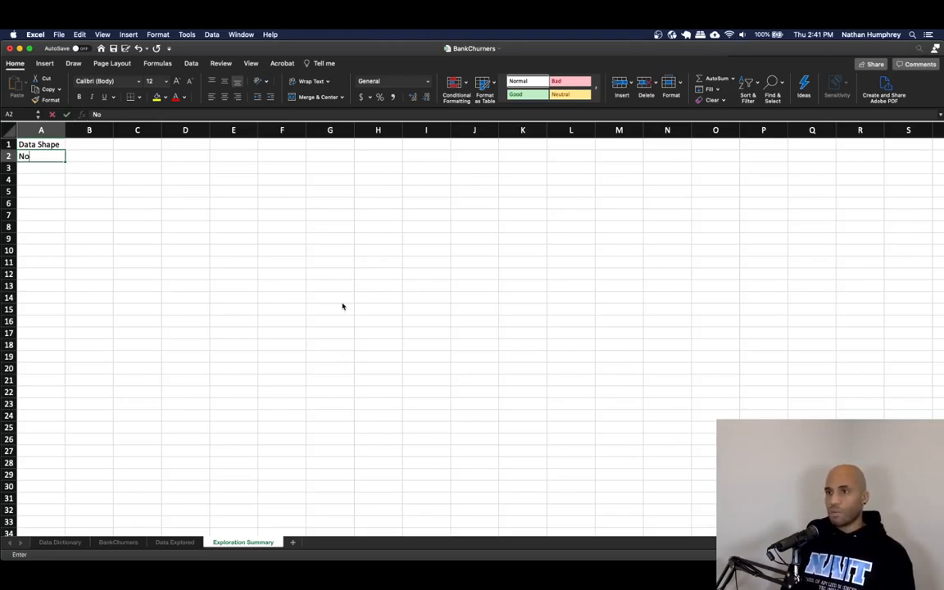
type(". of records")
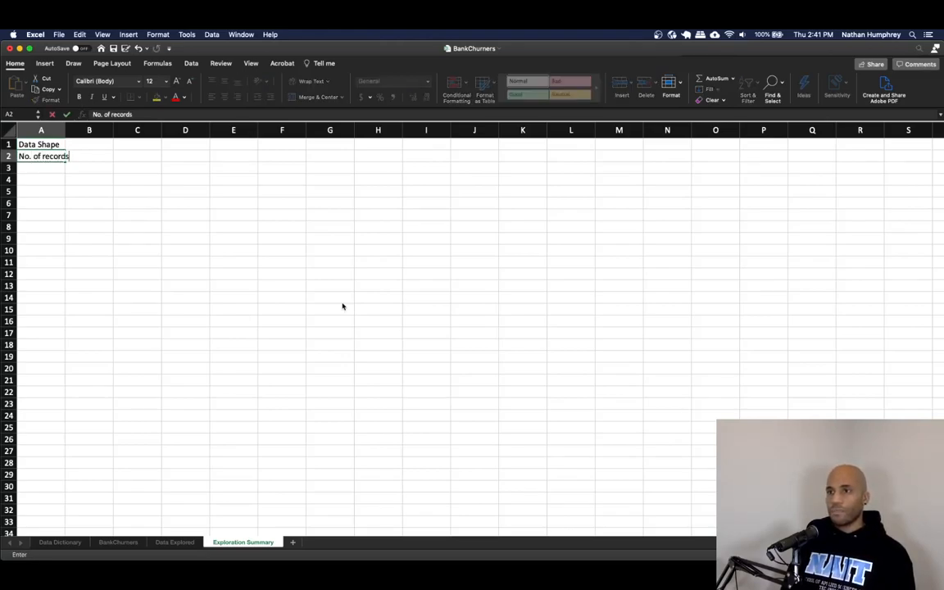
key("Return")
type("No. of fi")
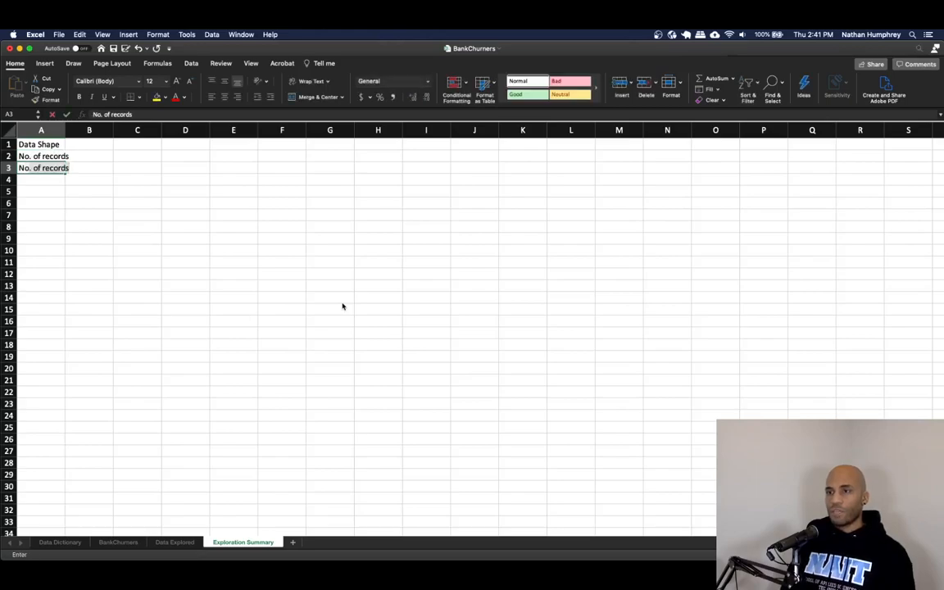
type("elds")
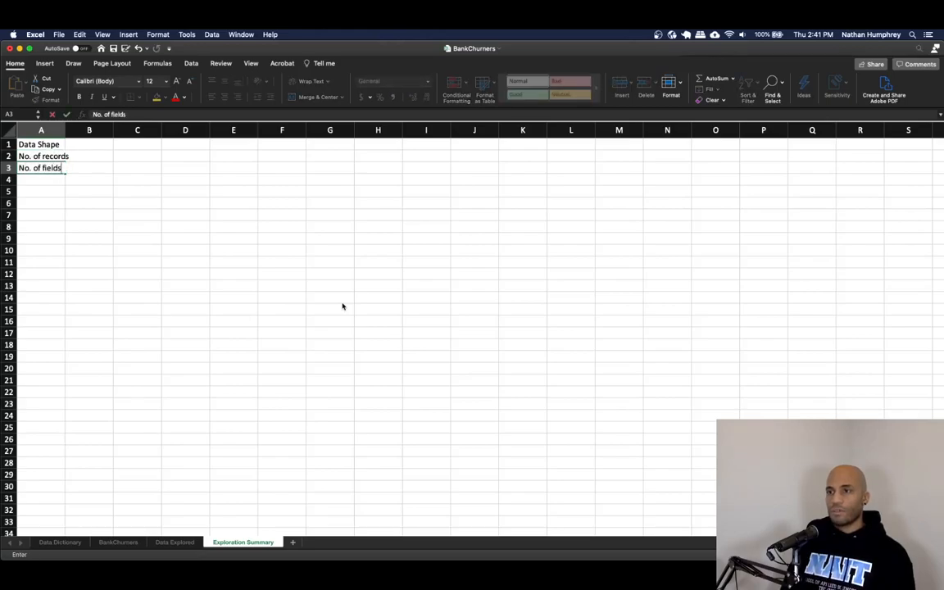
key("Return")
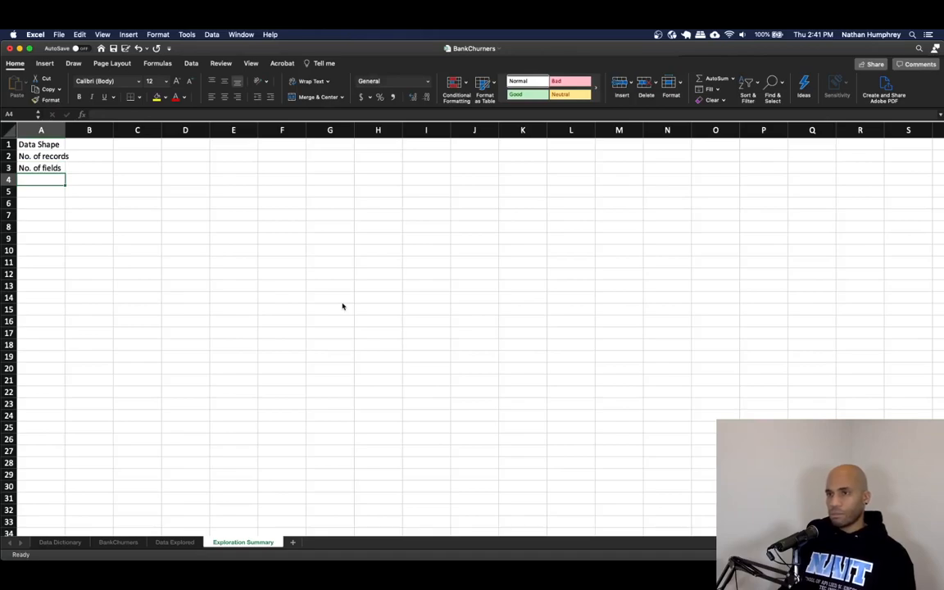
Fit the width of column A to its longest label
key("Up")
key("Up")
key("Up")
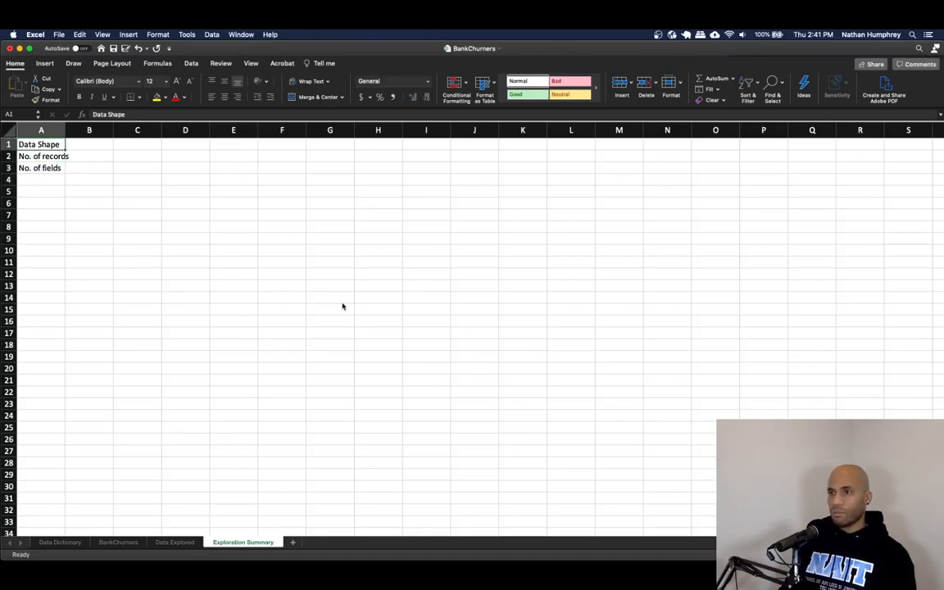
double_click(67, 130)
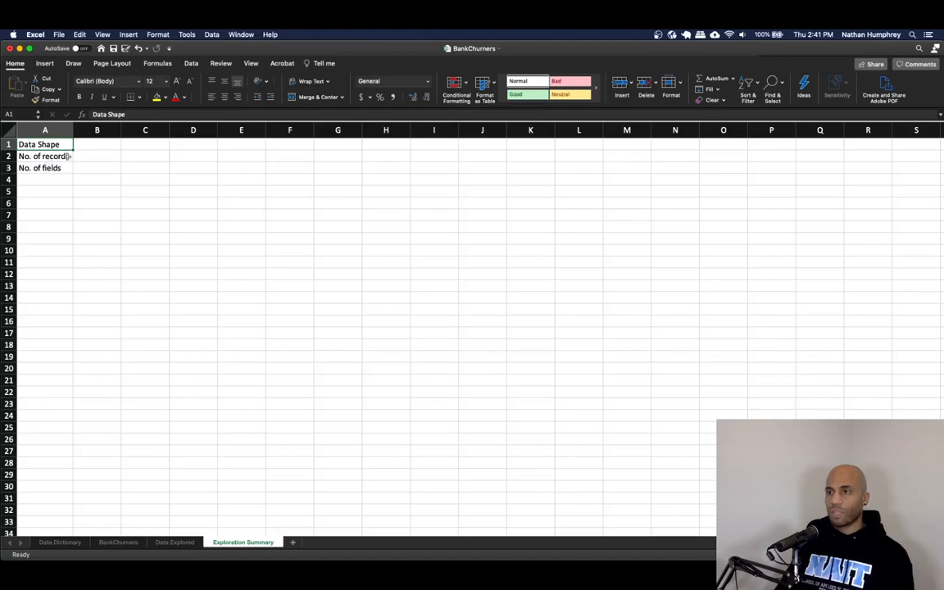
Calculate the number of records in B2 with COUNT over the client numbers A2:A10128 of the Data Explored sheet
left_click(82, 154)
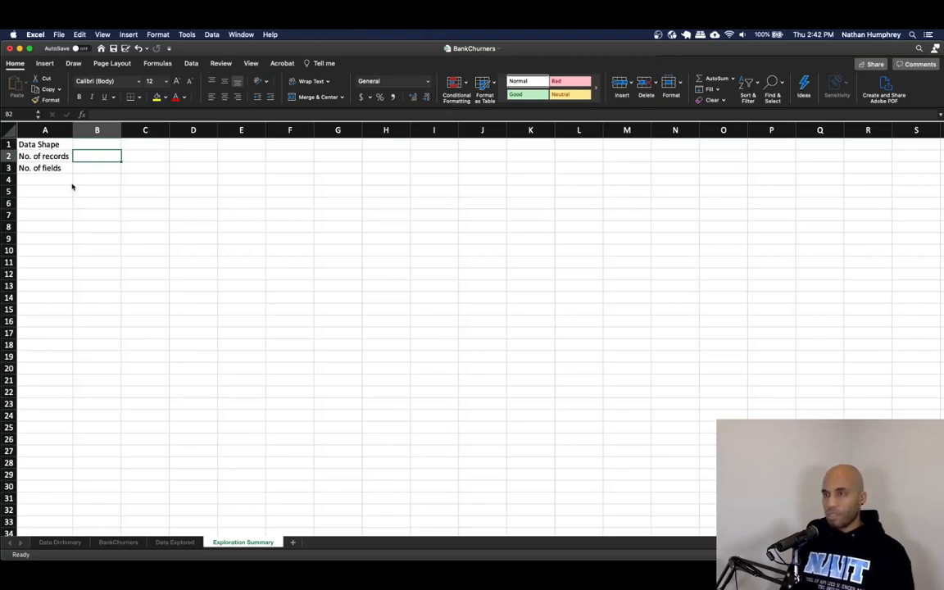
type("=COUNT(")
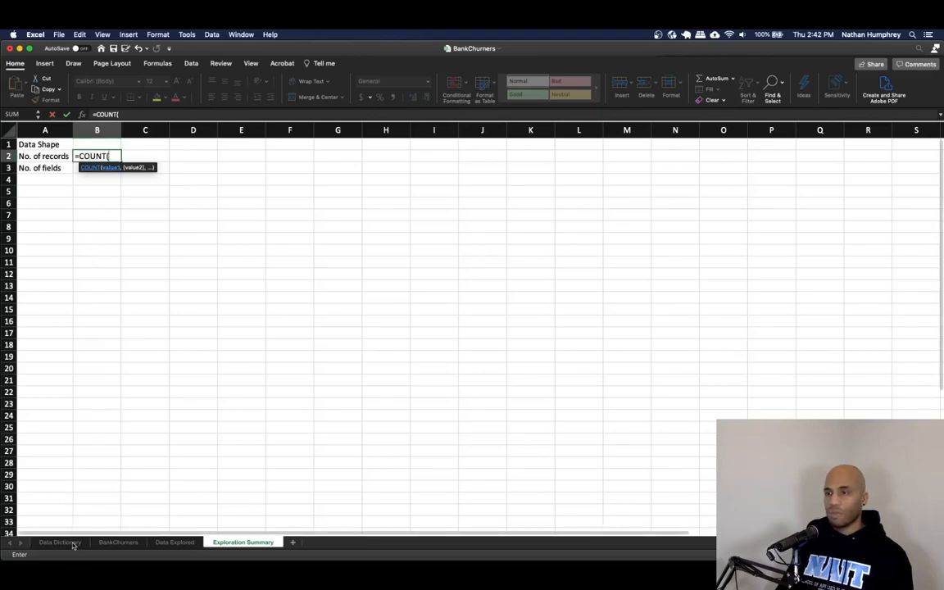
left_click(172, 542)
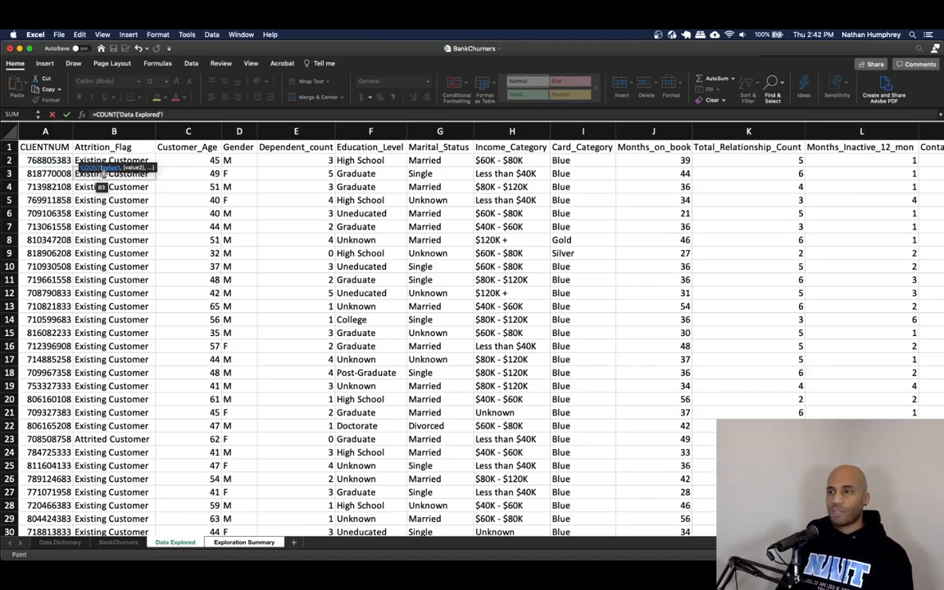
left_click(51, 160)
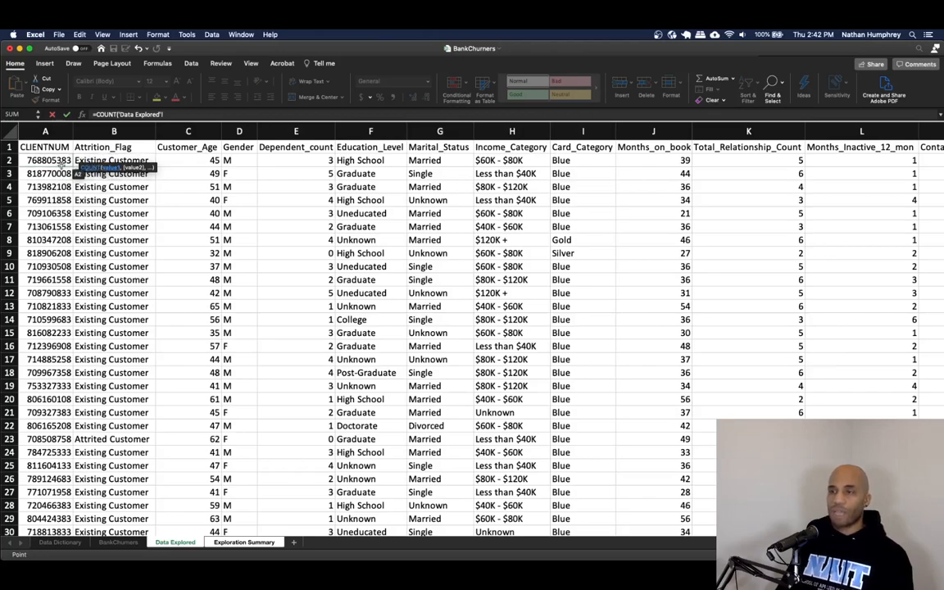
key("super+shift+Down")
key("super+shift+Up")
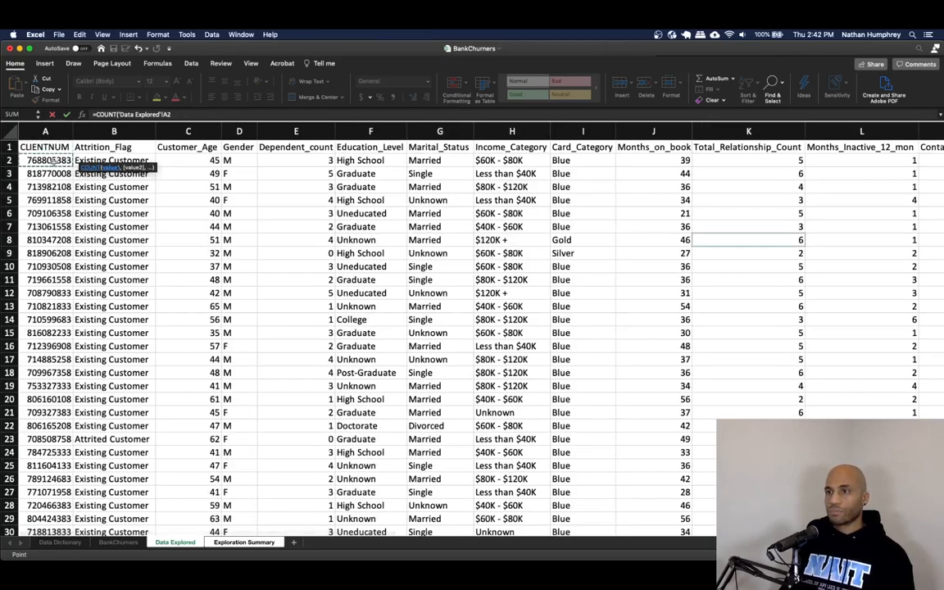
key("super+shift+Down")
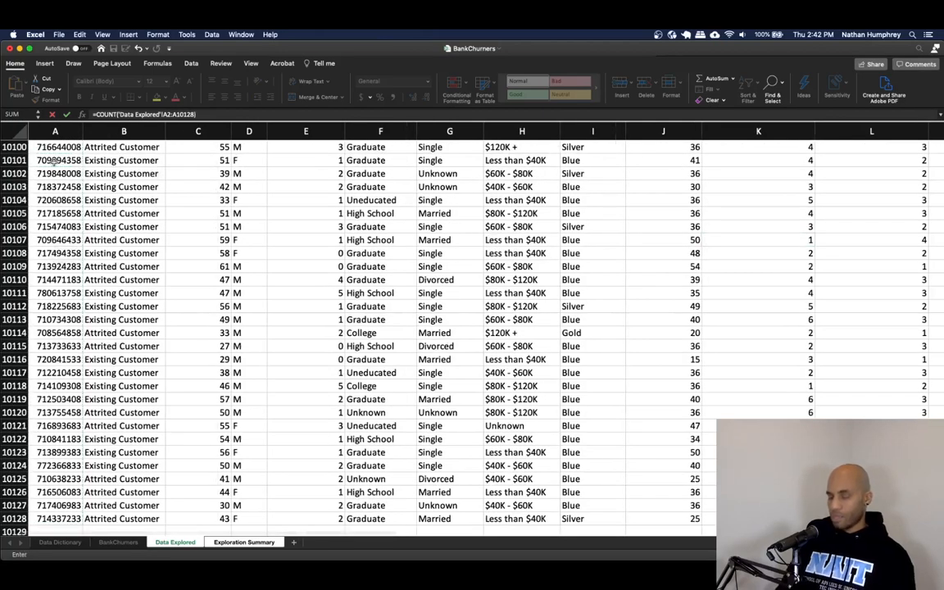
key("Return")
left_click(98, 158)
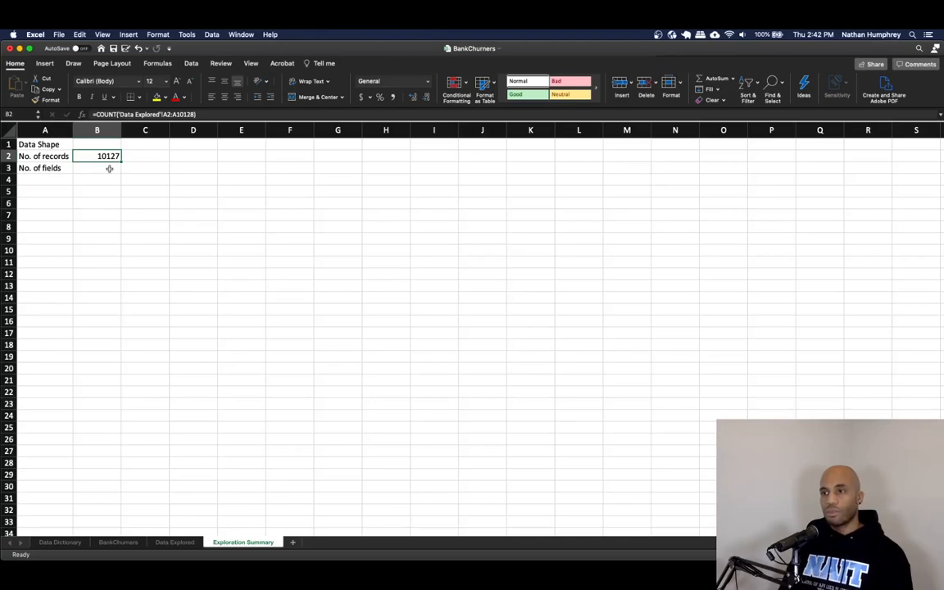
Calculate the number of fields in B3 with COUNTA over the header row A1:U1 of the Data Explored sheet
left_click(109, 168)
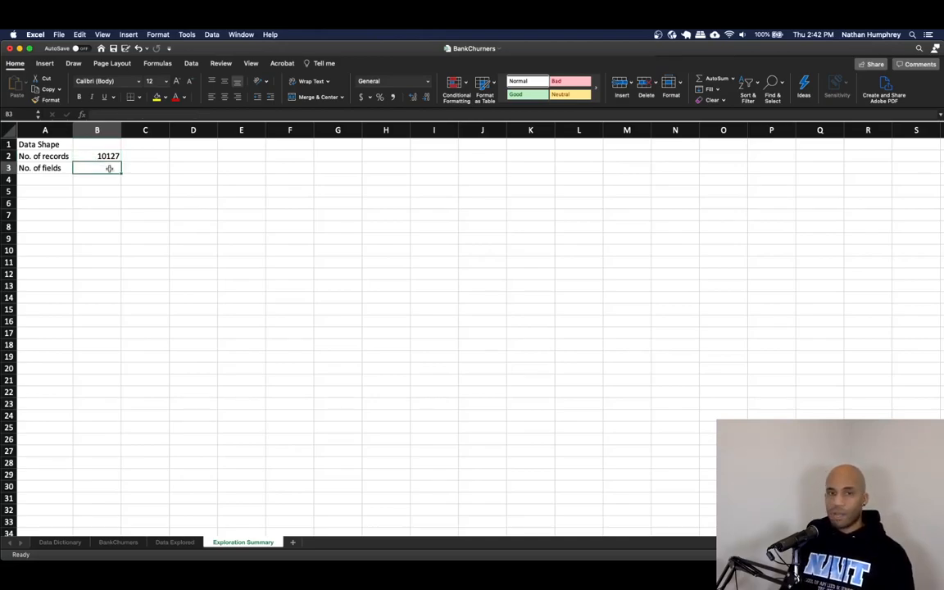
type("=COUNT")
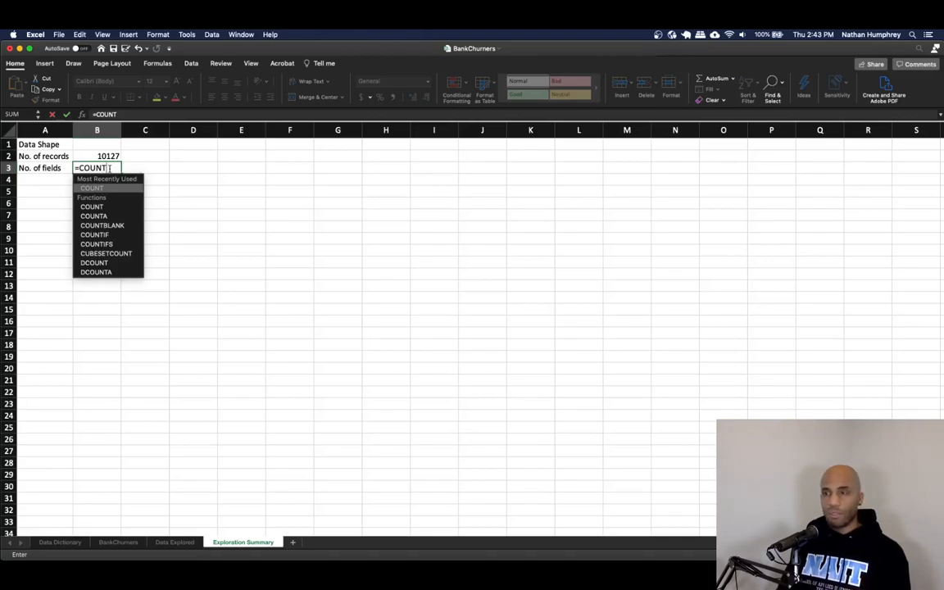
type("A")
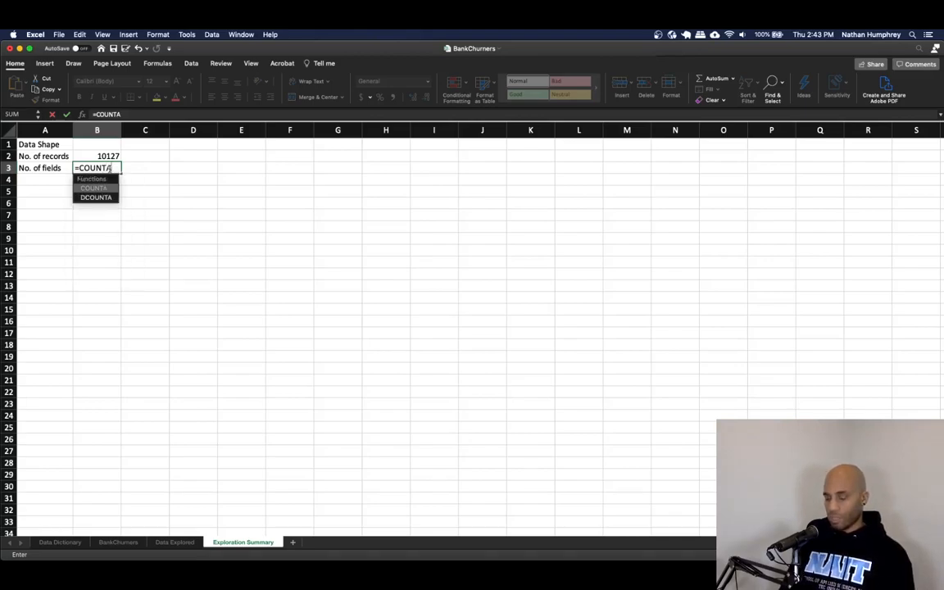
type("(")
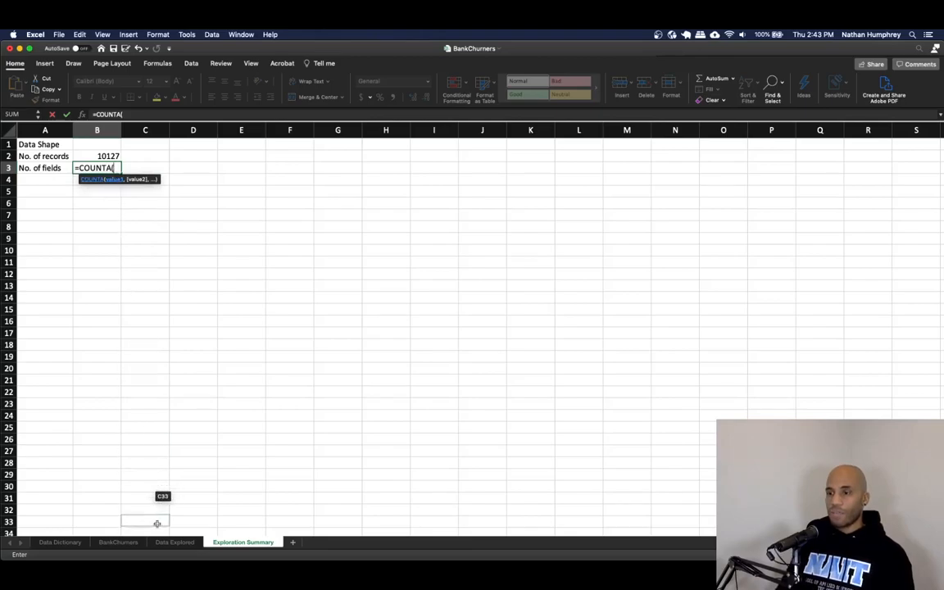
left_click(175, 543)
left_click(61, 147)
key("super+Up")
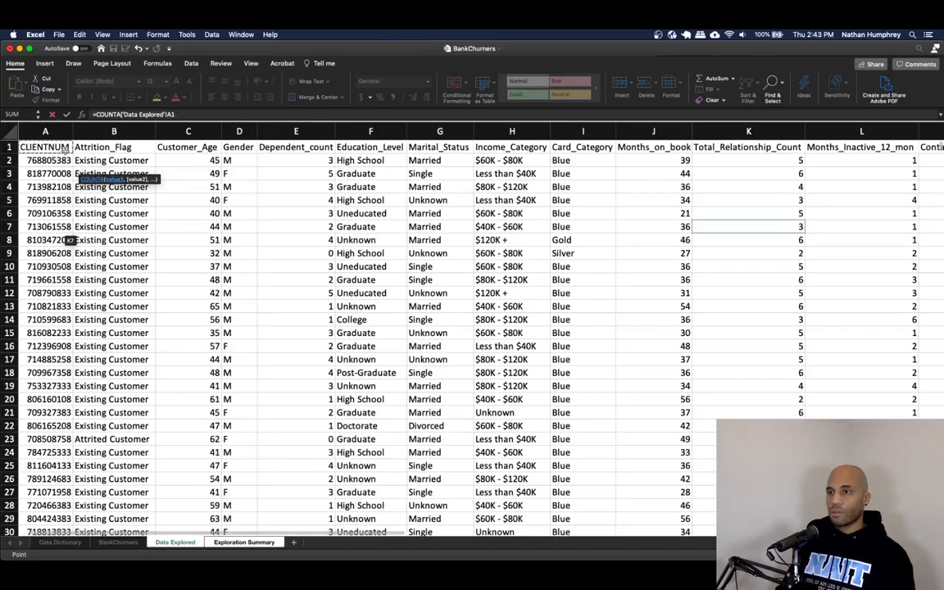
key("super+shift+Right")
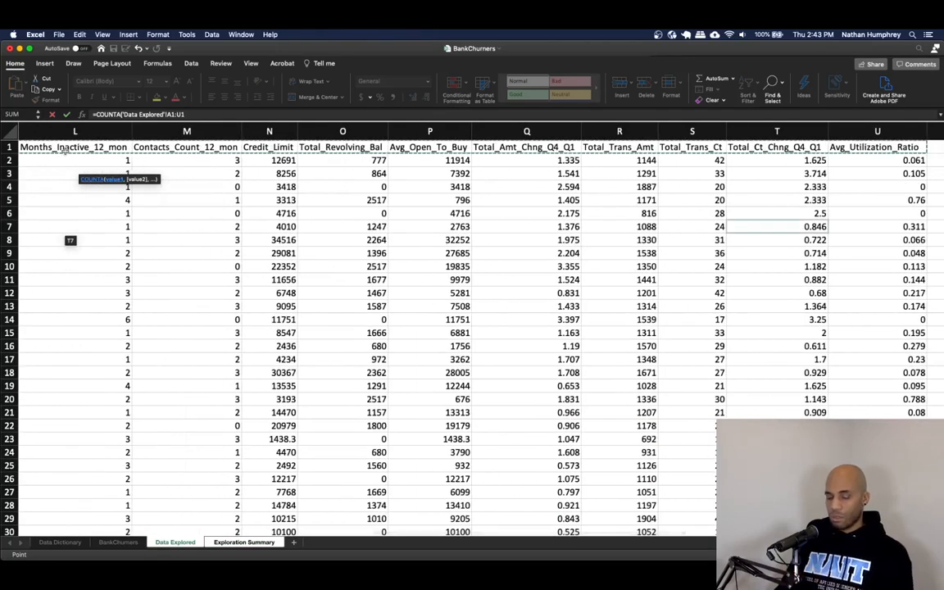
type(")")
key("Return")
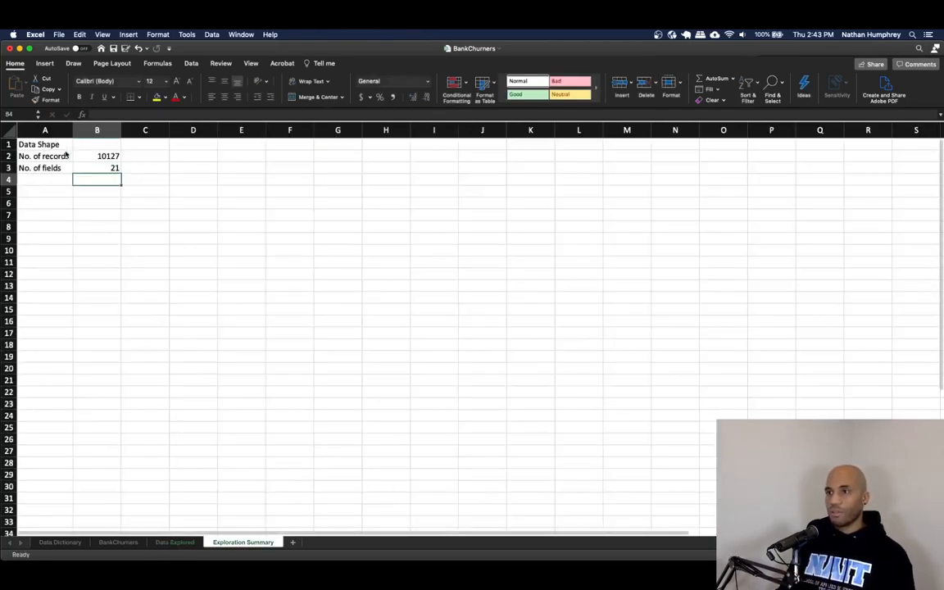
key("Up")
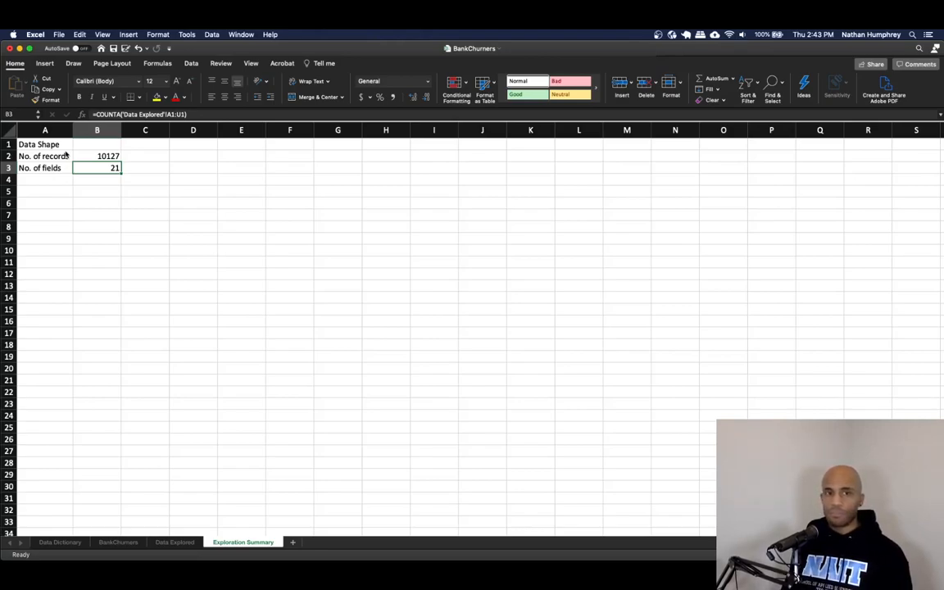
Add a Total cells row in row 4 that multiplies fields by records with the formula =B3*B2
key("Left")
key("Down")
type("Total")
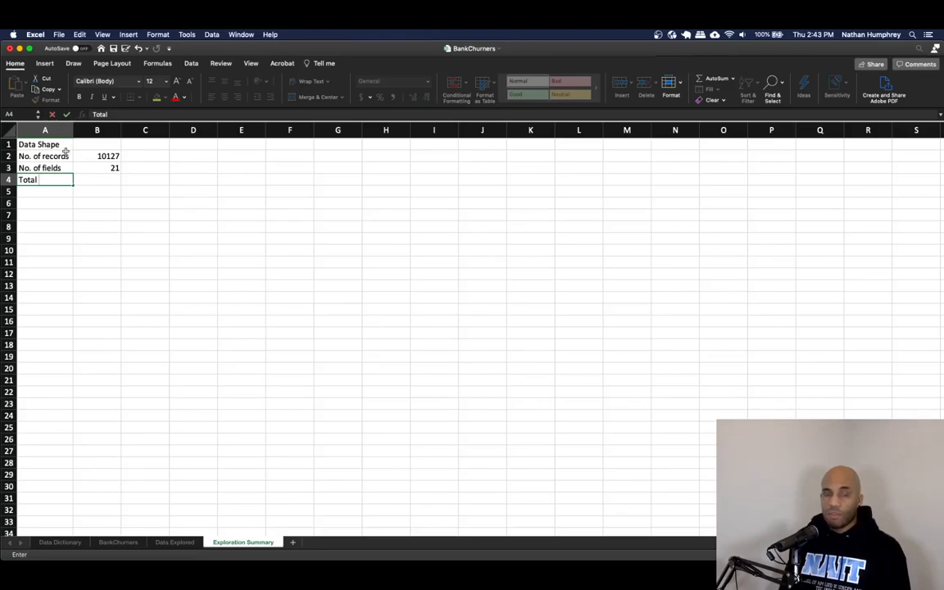
type("cells")
key("Tab")
type("=")
key("Up")
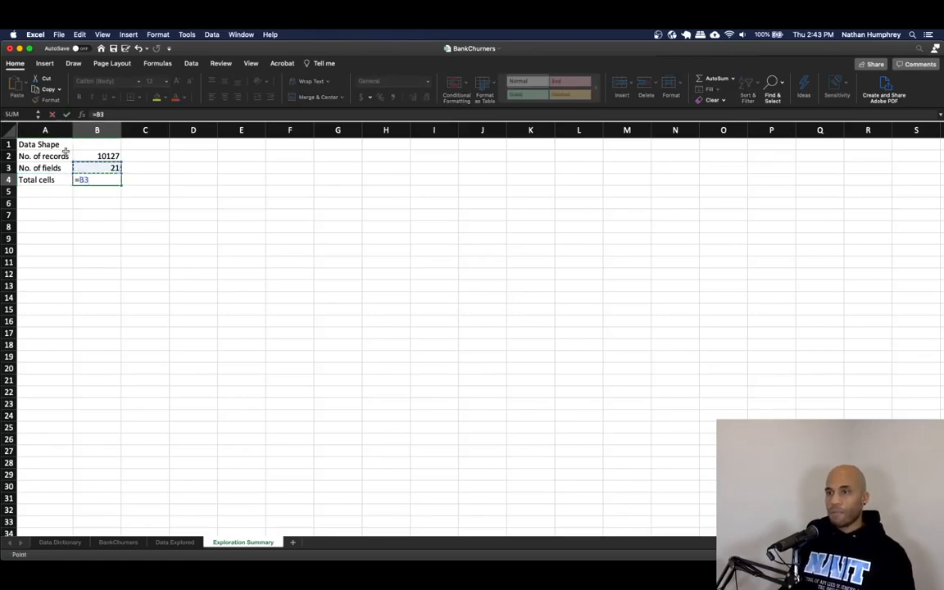
type("*")
key("Up")
key("Up")
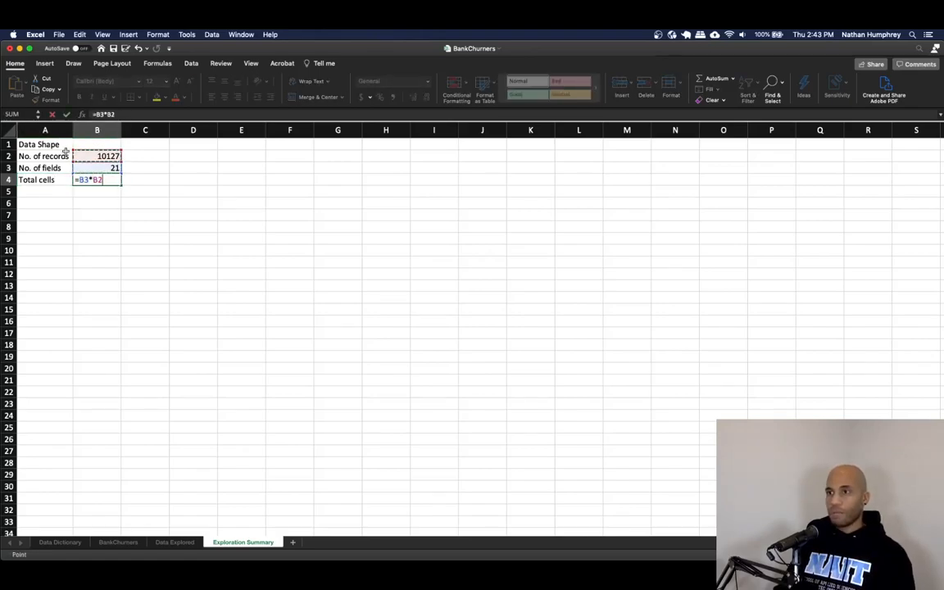
key("Return")
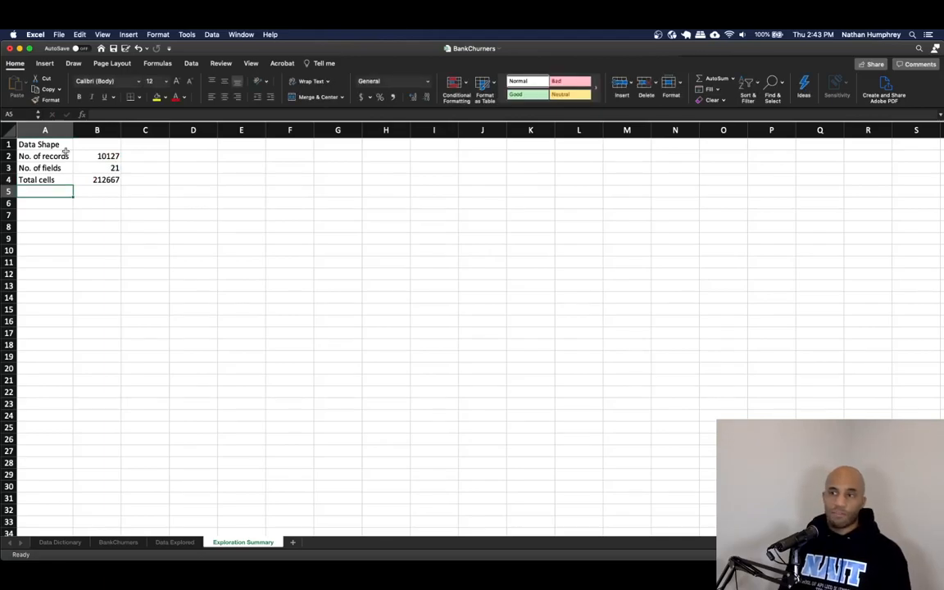
Review the record, field and total cell counts and their formulas in B2 through B4
key("Up")
key("Right")
key("Up")
key("Up")
key("Down")
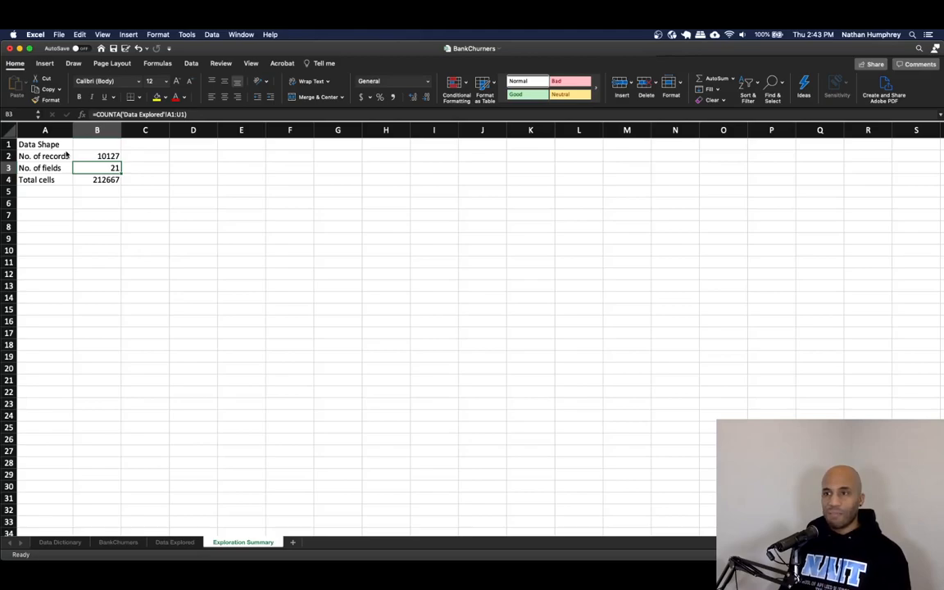
key("Up")
key("Up")
key("Down")
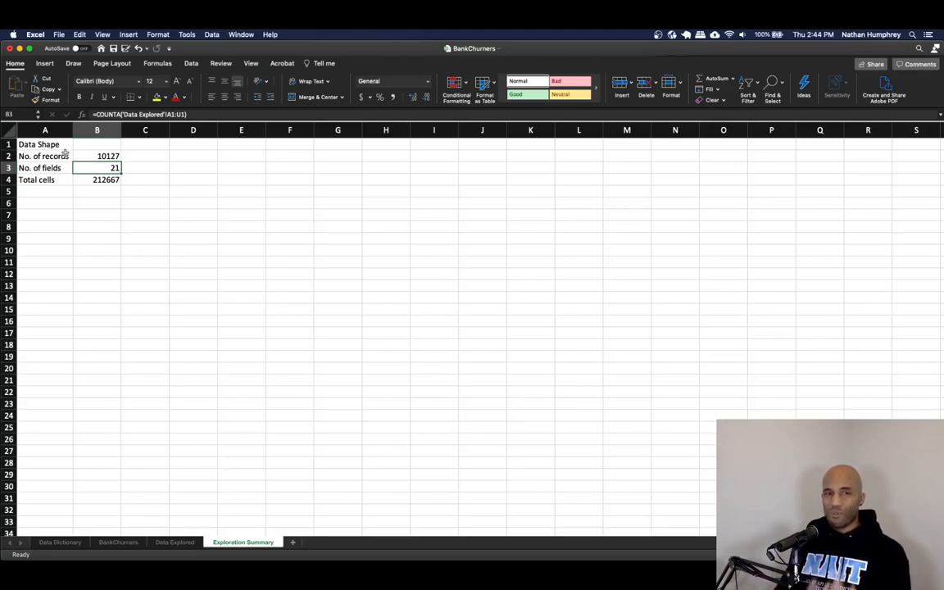
left_click(98, 155)
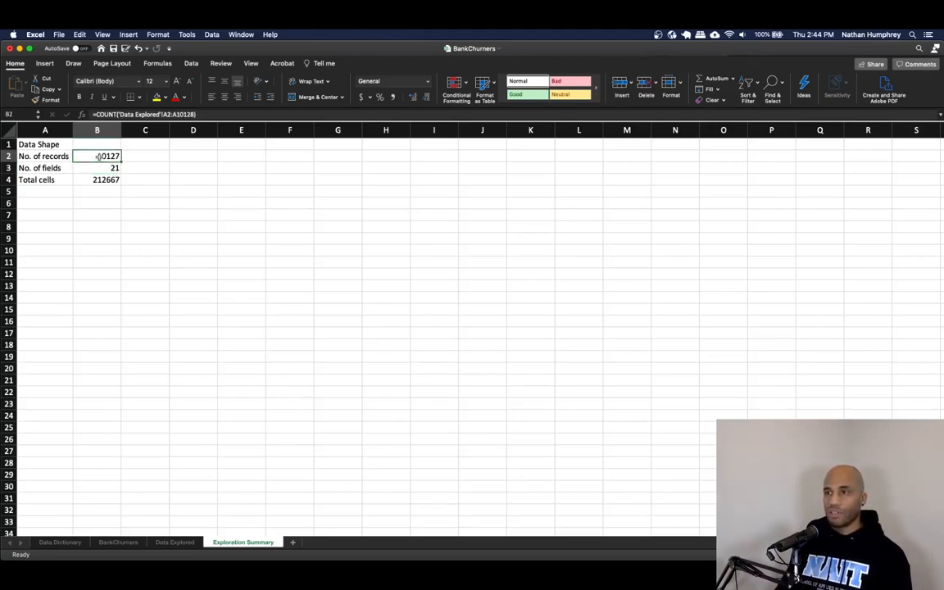
key("Down")
key("Down")
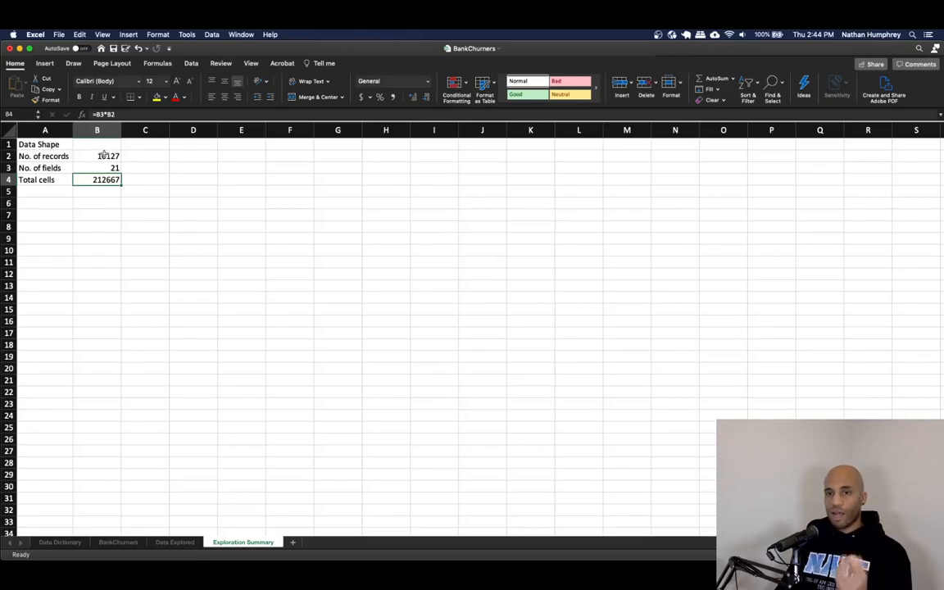
Replace the record count formula in B2 with its static value using Paste Special Values
left_click(100, 154)
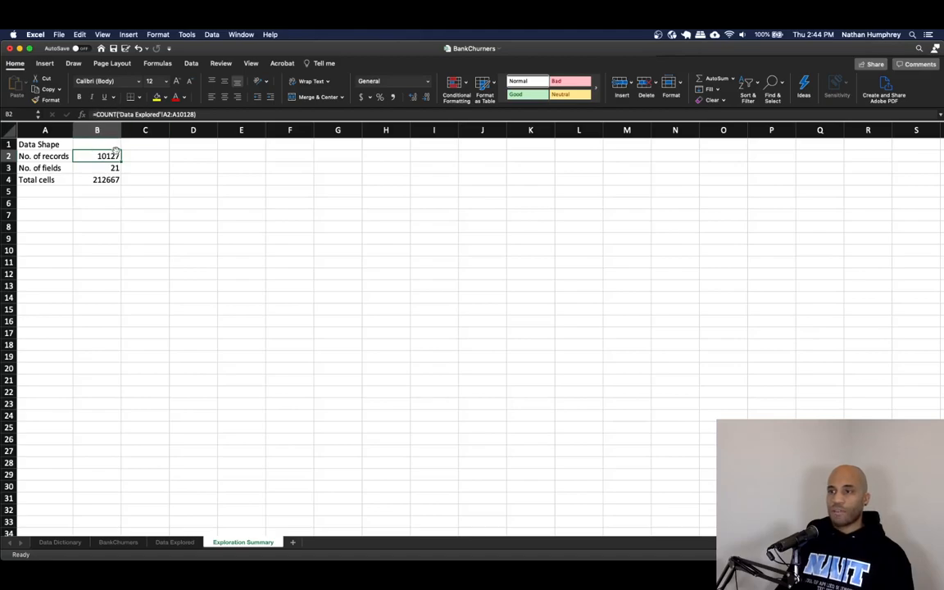
key("super+c")
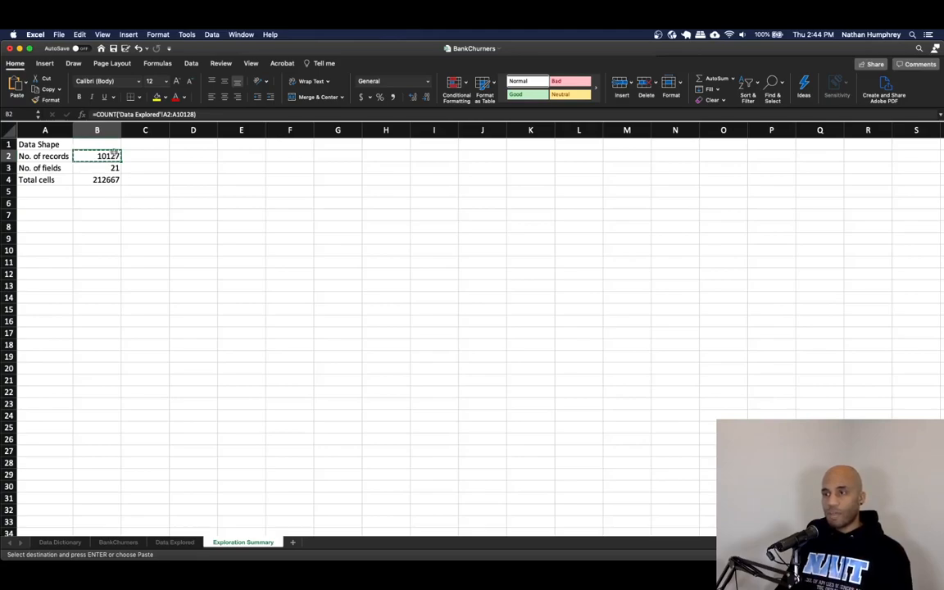
right_click(109, 154)
mouse_move(135, 186)
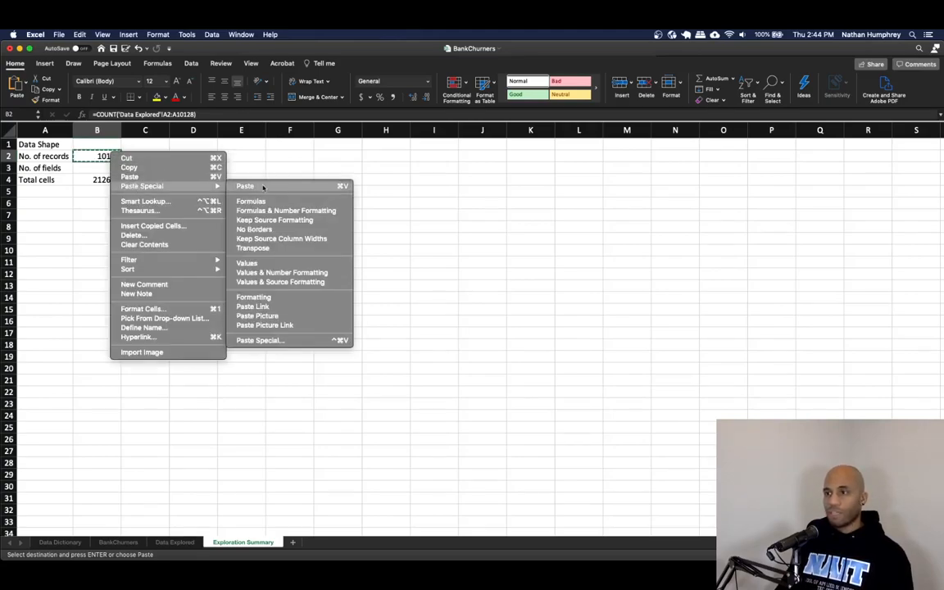
left_click(263, 263)
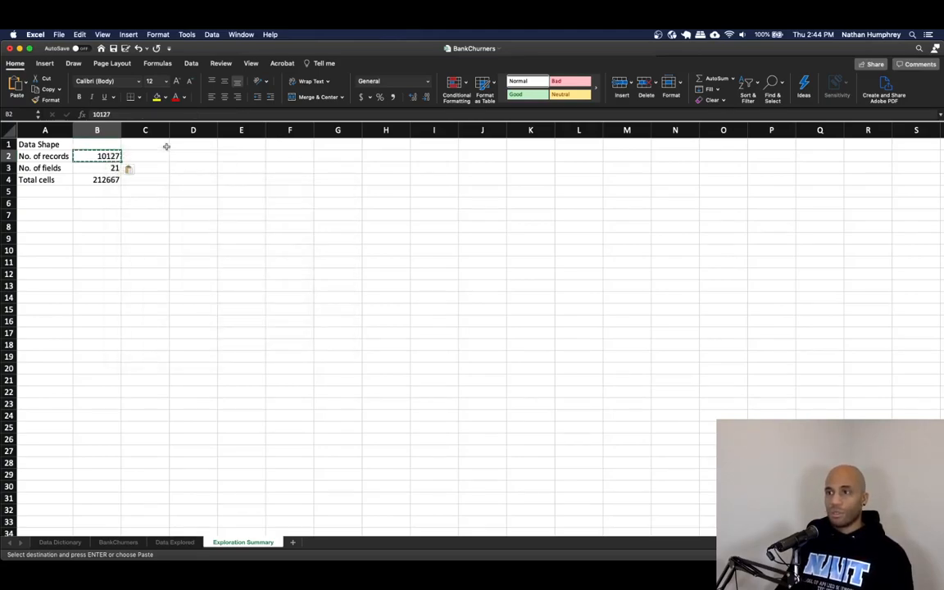
left_click(144, 155)
left_click(108, 155)
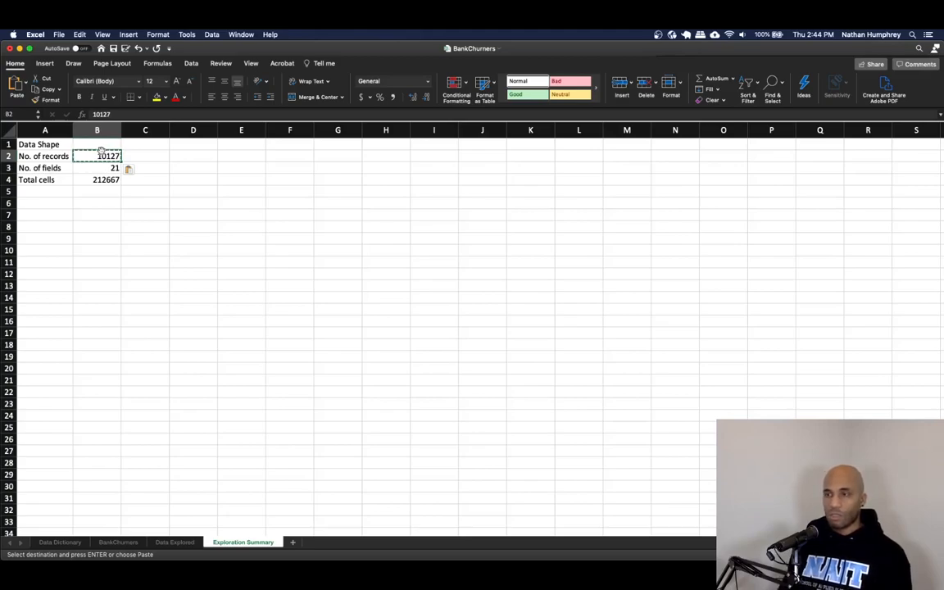
Replace the formulas for the number of fields and total cells in B3:B4 with their static values
left_click(105, 167)
left_click(100, 179)
left_click(103, 171)
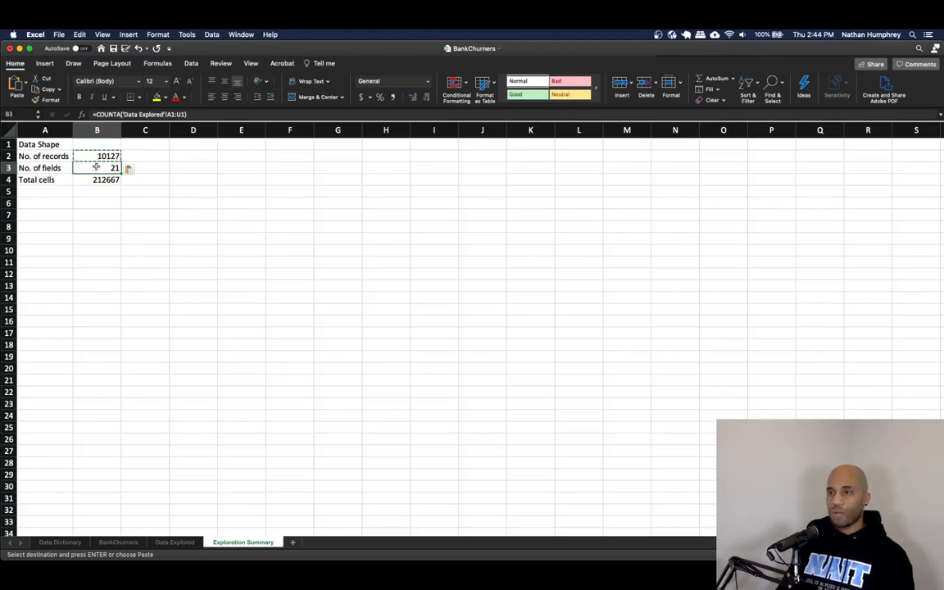
left_click(99, 178)
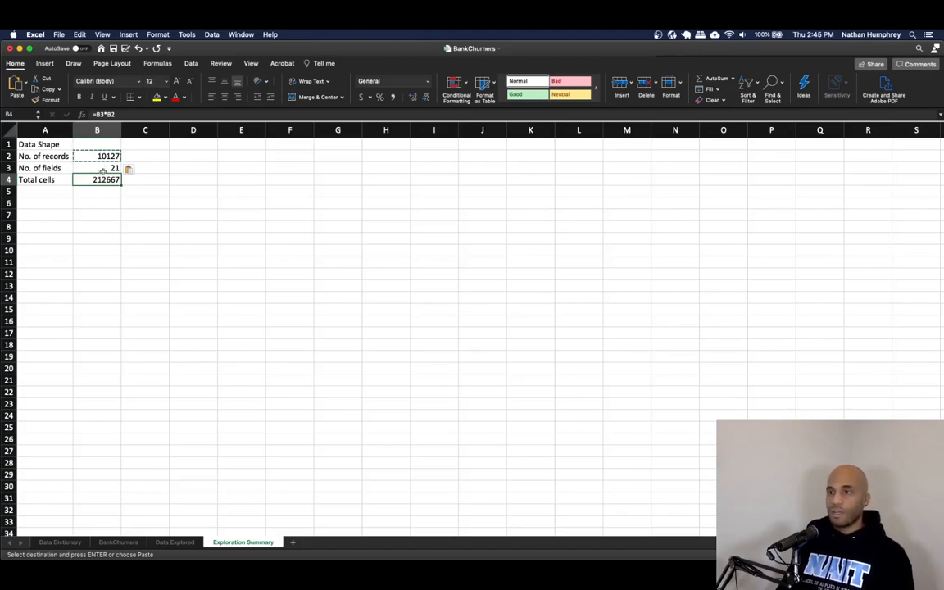
left_click(96, 166)
key("shift+Down")
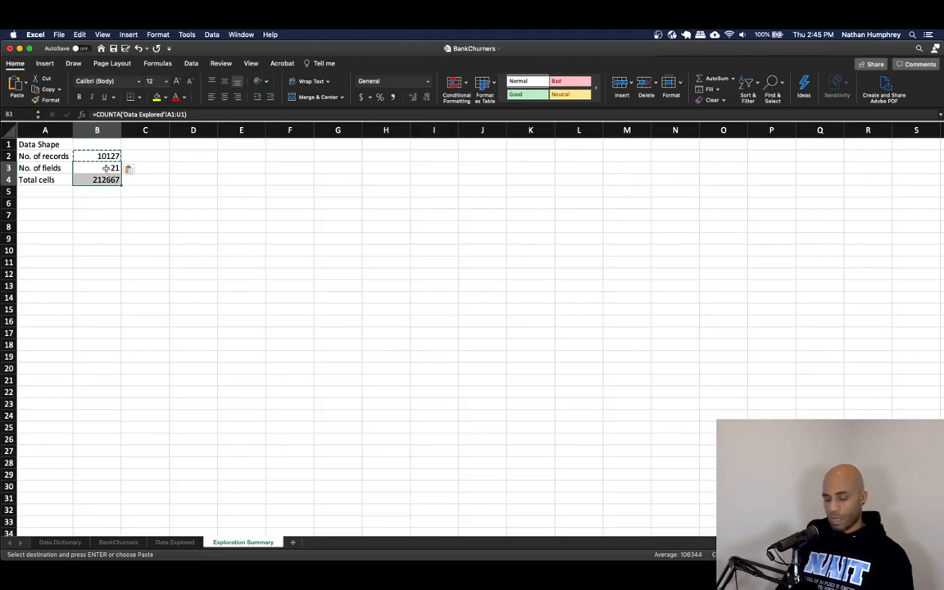
right_click(102, 167)
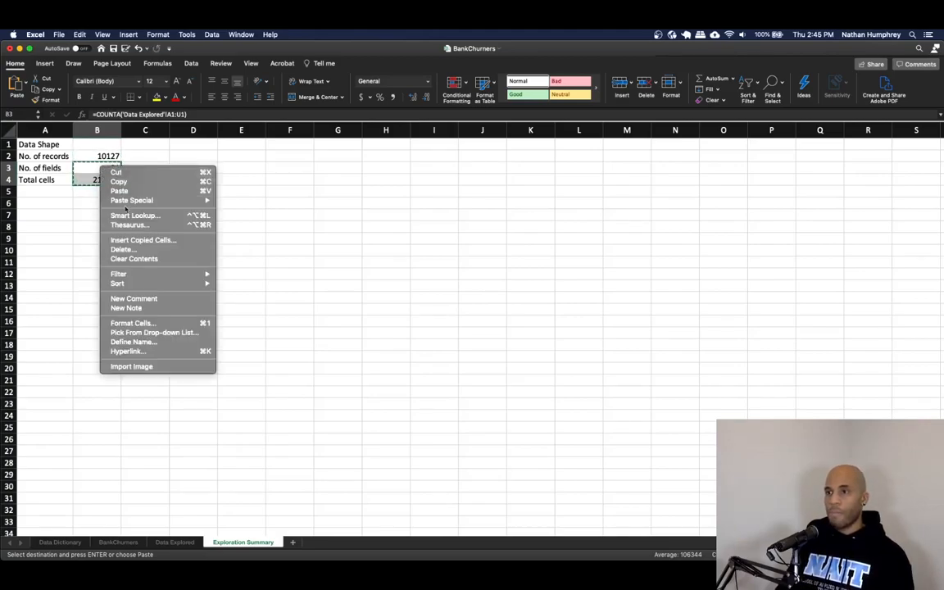
mouse_move(164, 200)
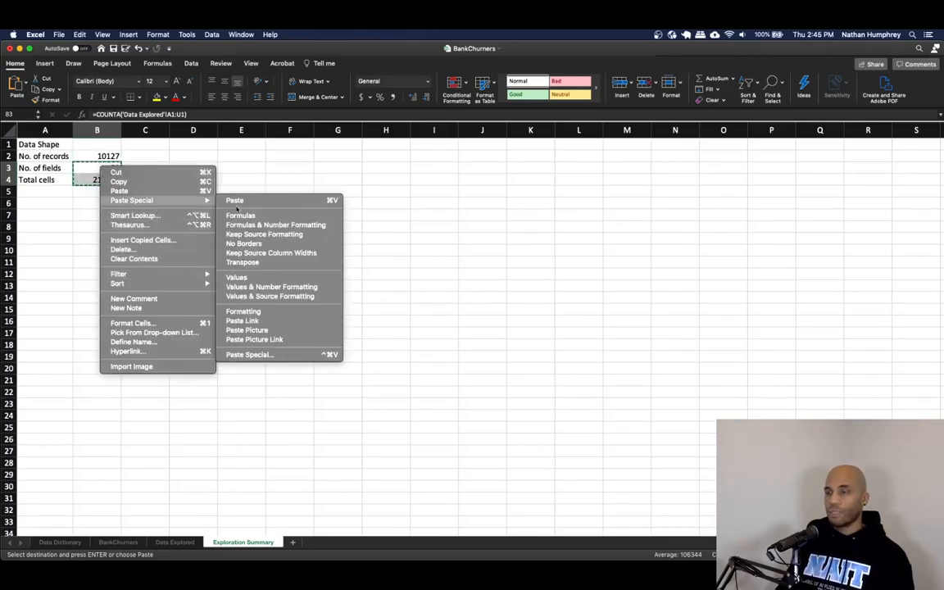
left_click(236, 277)
left_click(130, 209)
left_click(99, 190)
key("Escape")
left_click(80, 179)
left_click(85, 155)
left_click(85, 170)
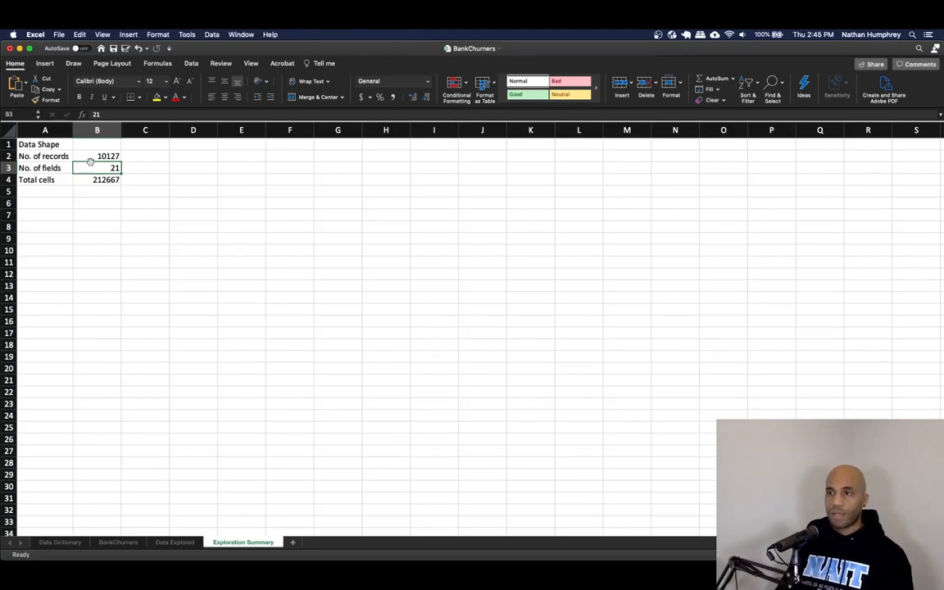
Make the Data Shape heading in A1 bold
left_click(47, 144)
key("super+b")
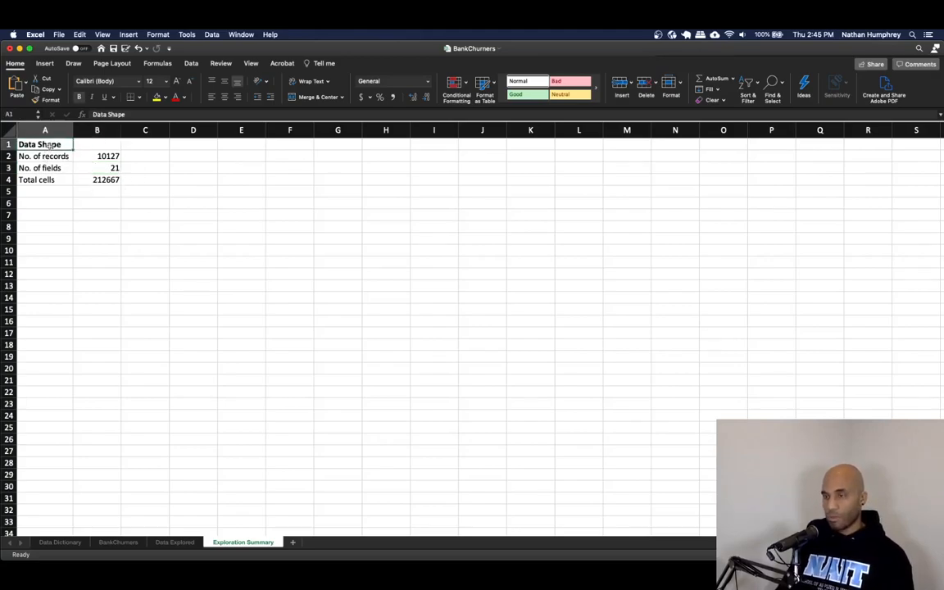
left_click(67, 216)
left_click(59, 204)
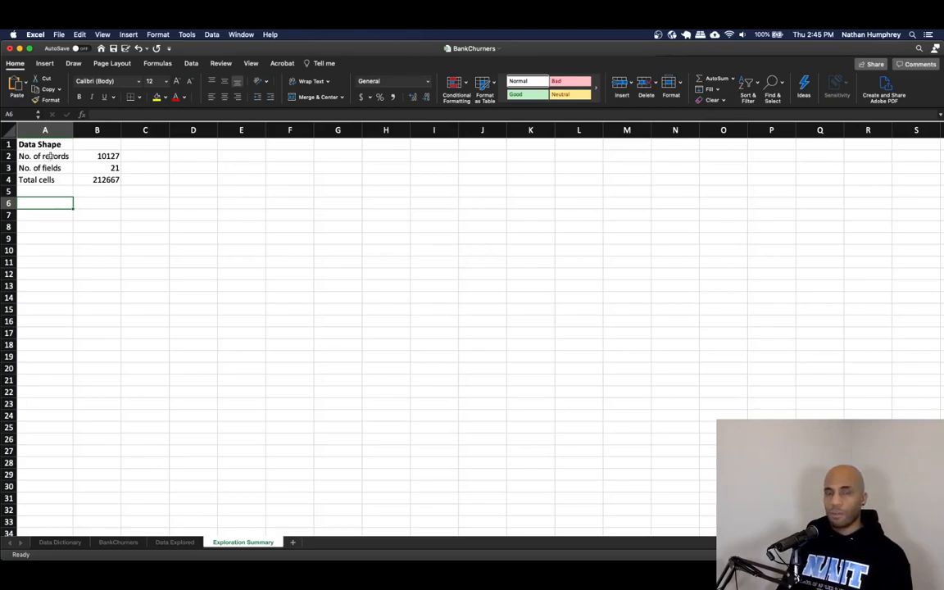
left_click(86, 156)
left_click(85, 168)
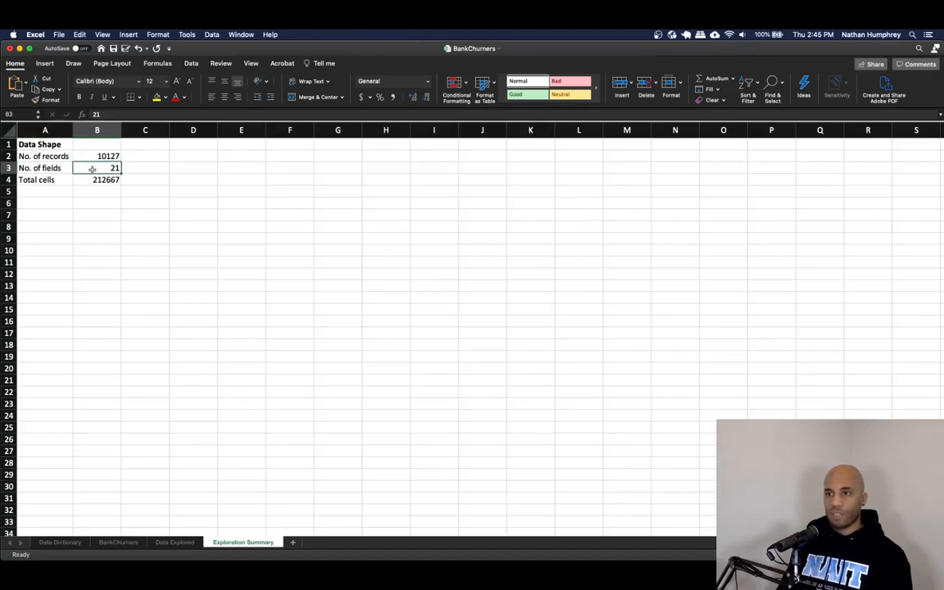
left_click(88, 177)
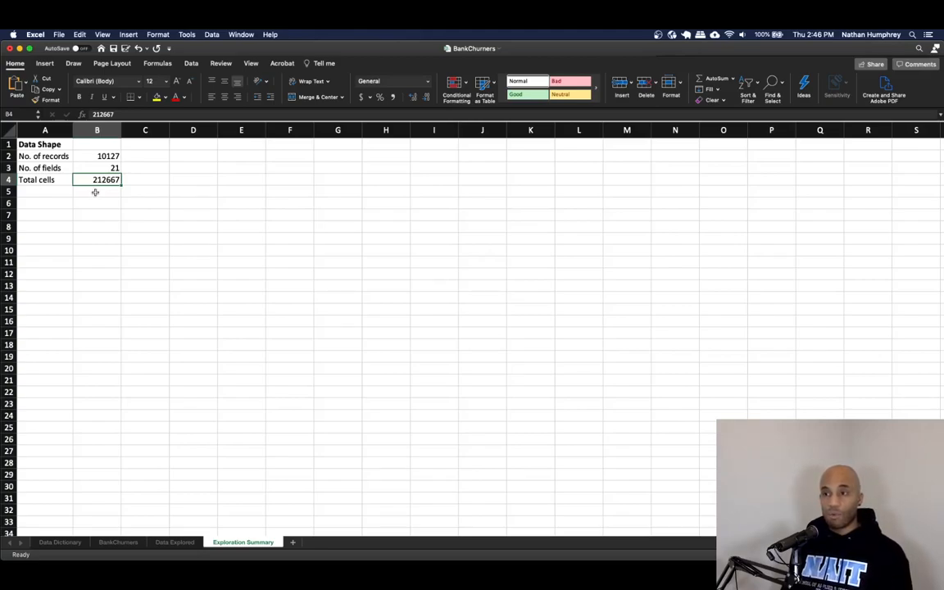
key("Down")
key("Left")
key("Up")
key("Right")
Change the Total cells label in A4 to "Total no. cells"
key("Left")
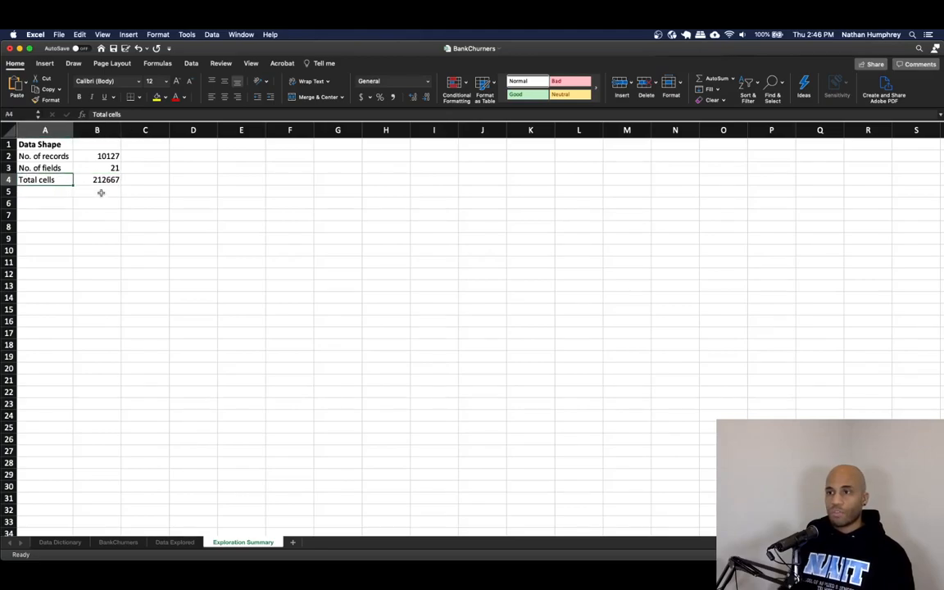
left_click(107, 114)
type("no")
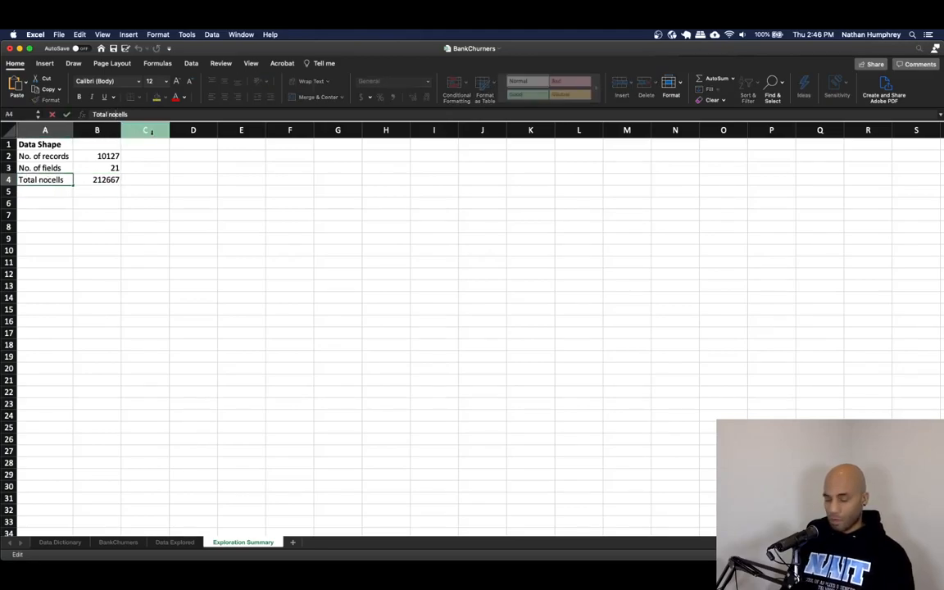
type(".")
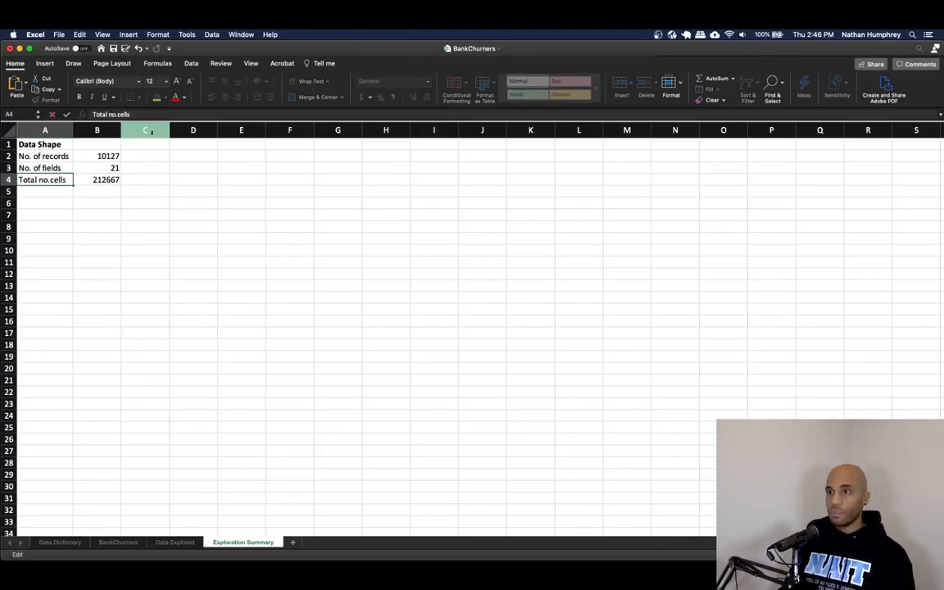
key("Return")
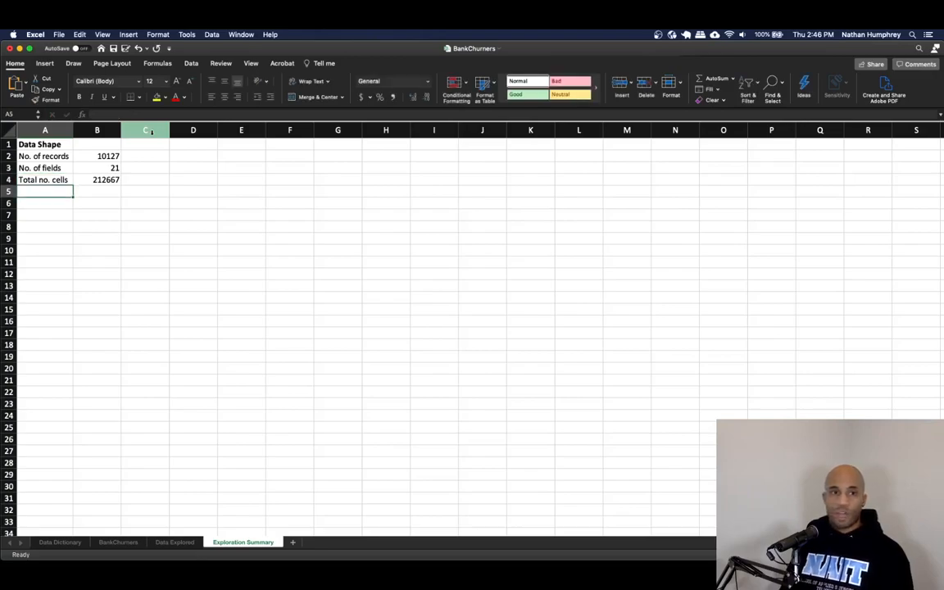
Add the label "No. missing" in A5 below the total cells row
type("No")
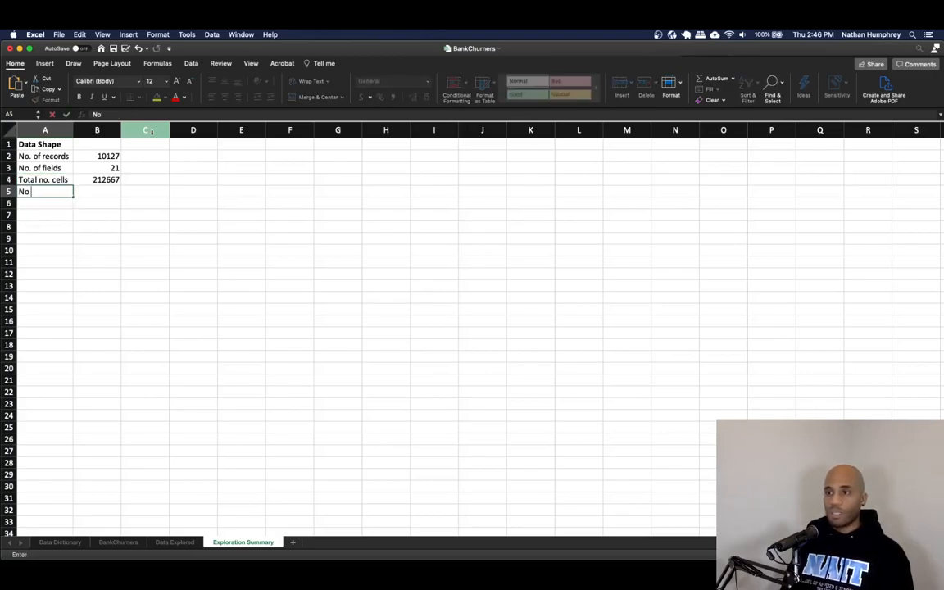
type(". missing")
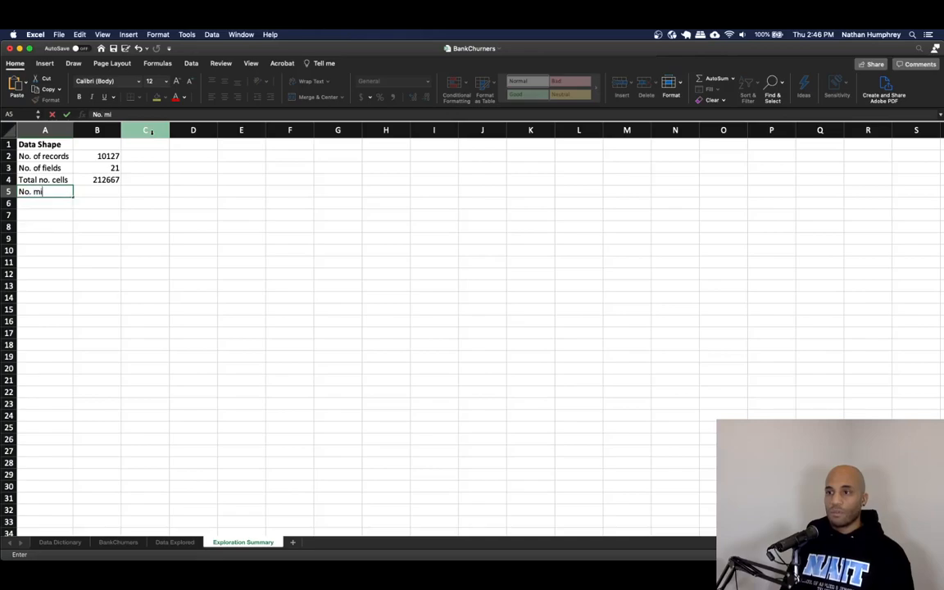
key("Tab")
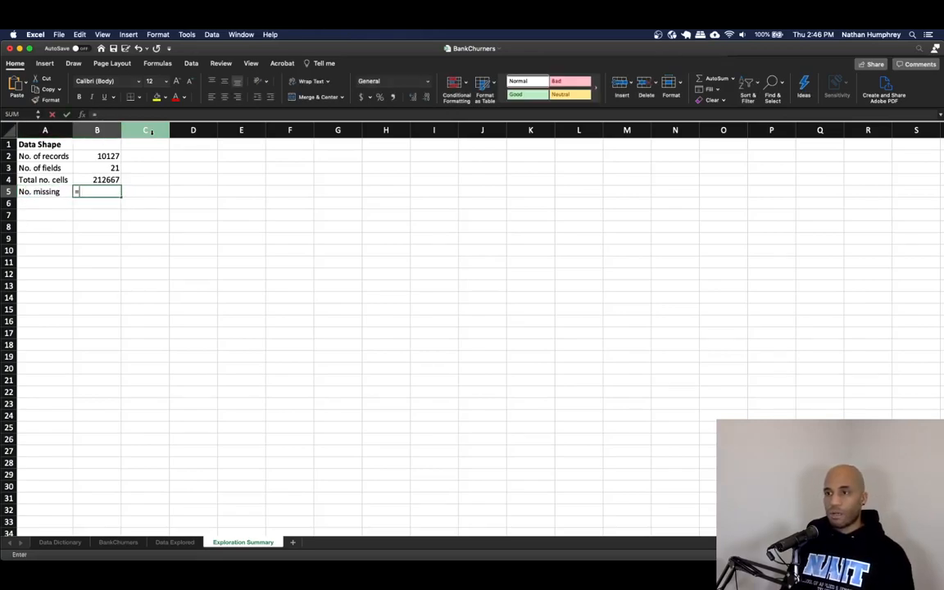
Count the missing cells in B5 with COUNTBLANK over the range L2:U10128 of the Data Explored sheet
type("=BLA")
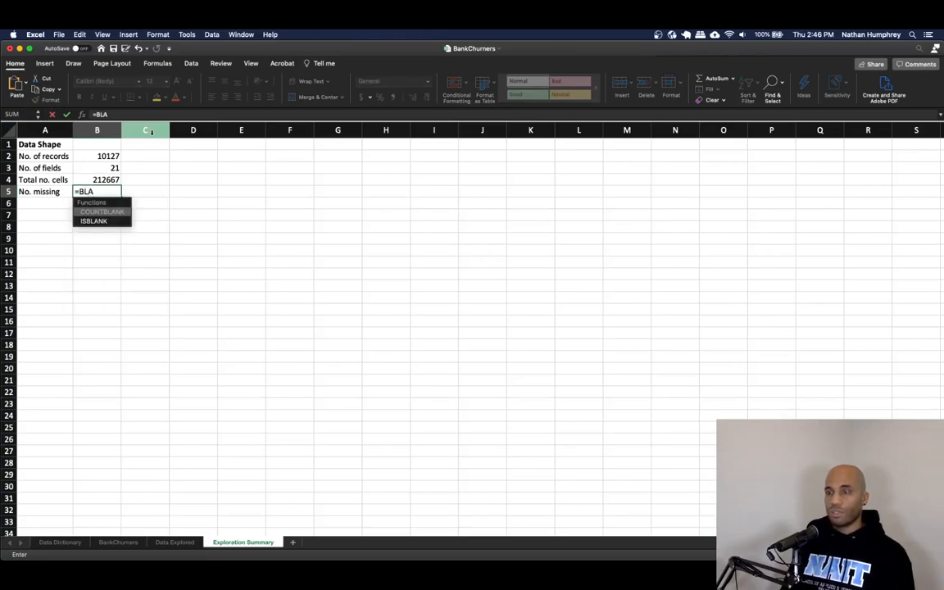
key("Tab")
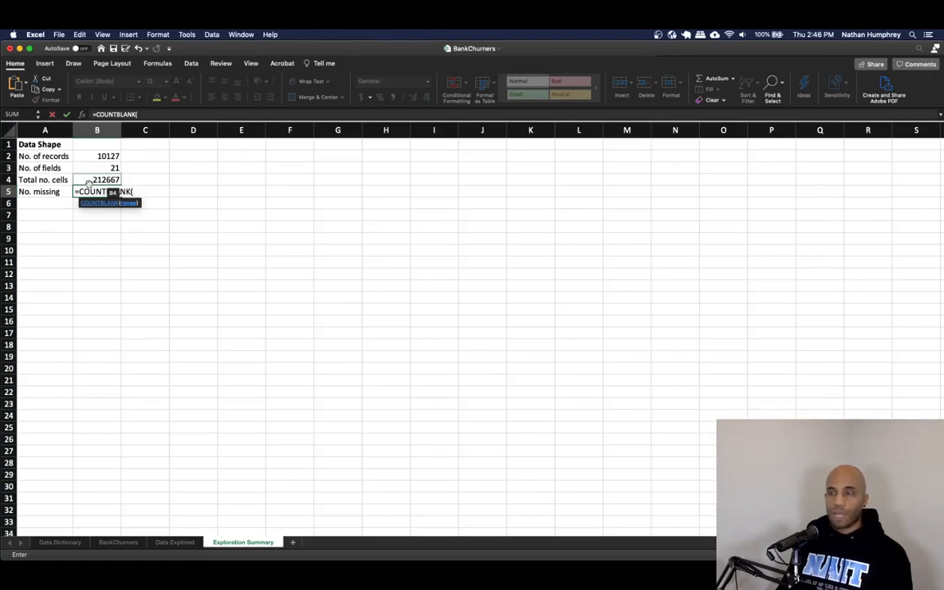
left_click(182, 543)
left_click(50, 160)
key("super+shift+Right")
key("super+shift+Down")
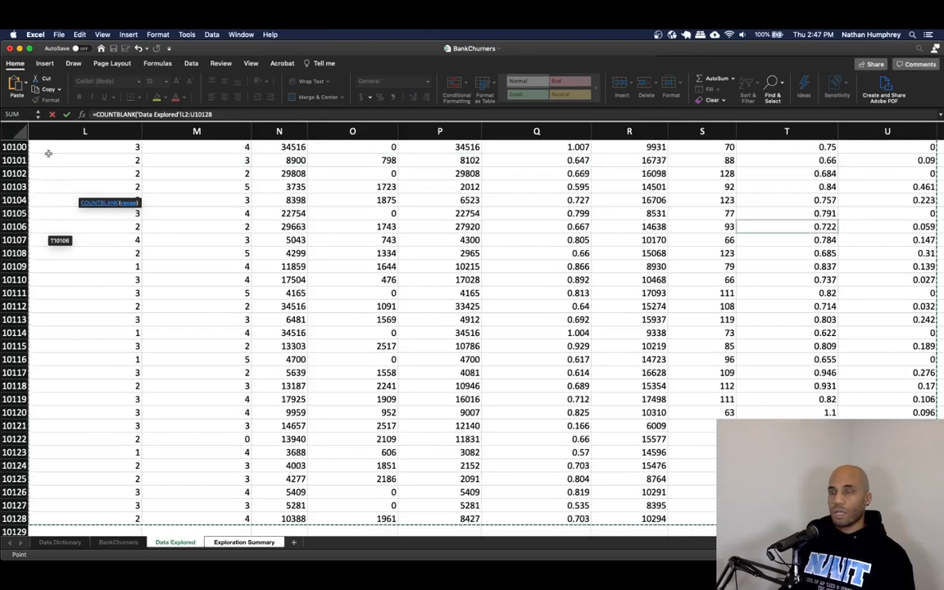
key("super+Up")
key("Down")
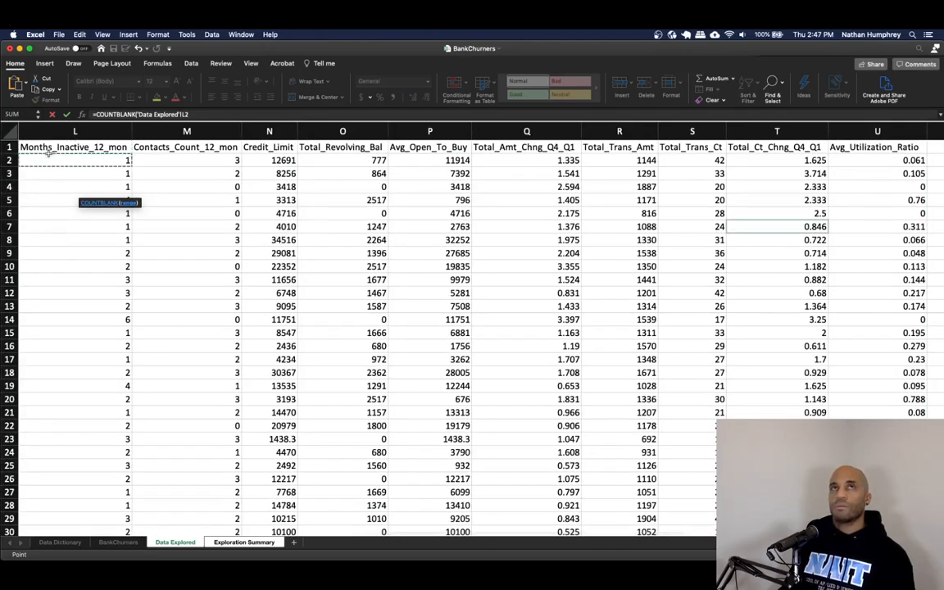
key("super+shift+Right")
key("super+shift+Down")
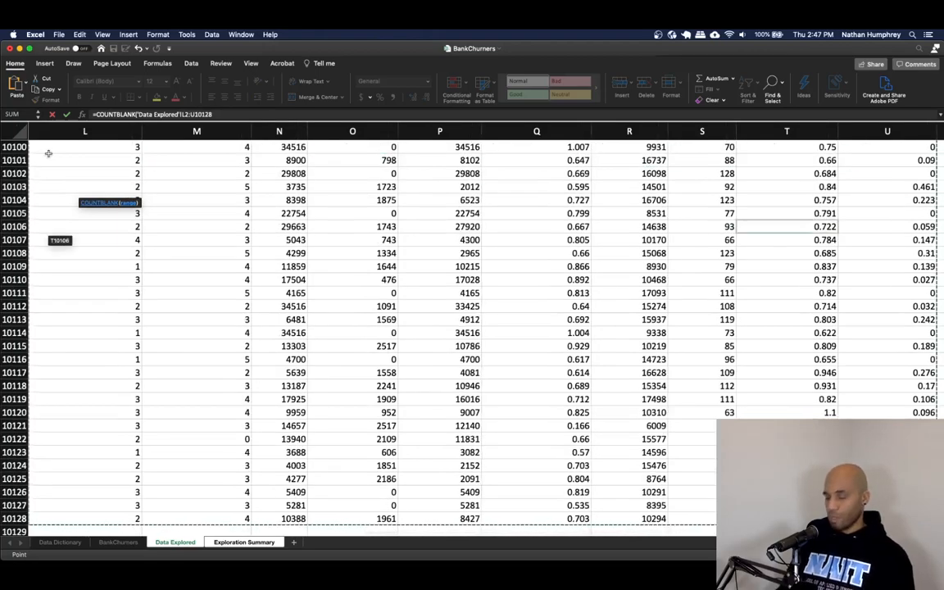
key("Return")
left_click(95, 192)
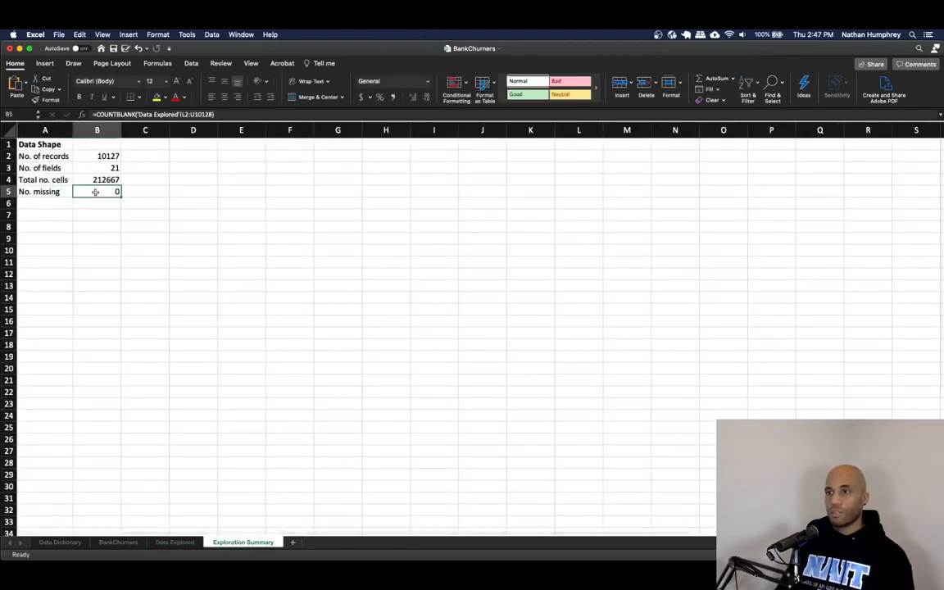
left_click(97, 215)
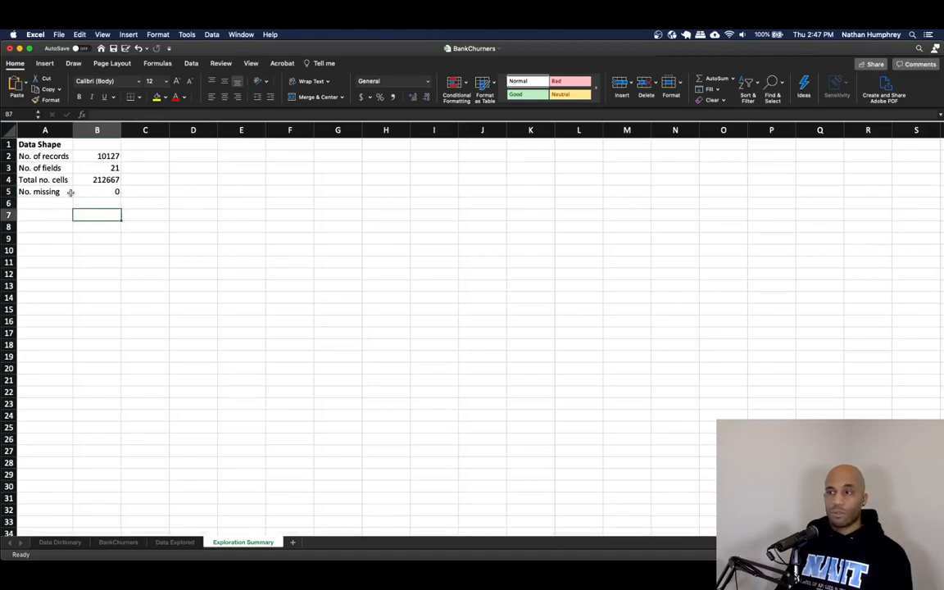
Clear the first client number in A2 of the Data Explored sheet to test the missing count, and check B5 on the Exploration Summary sheet
left_click(175, 542)
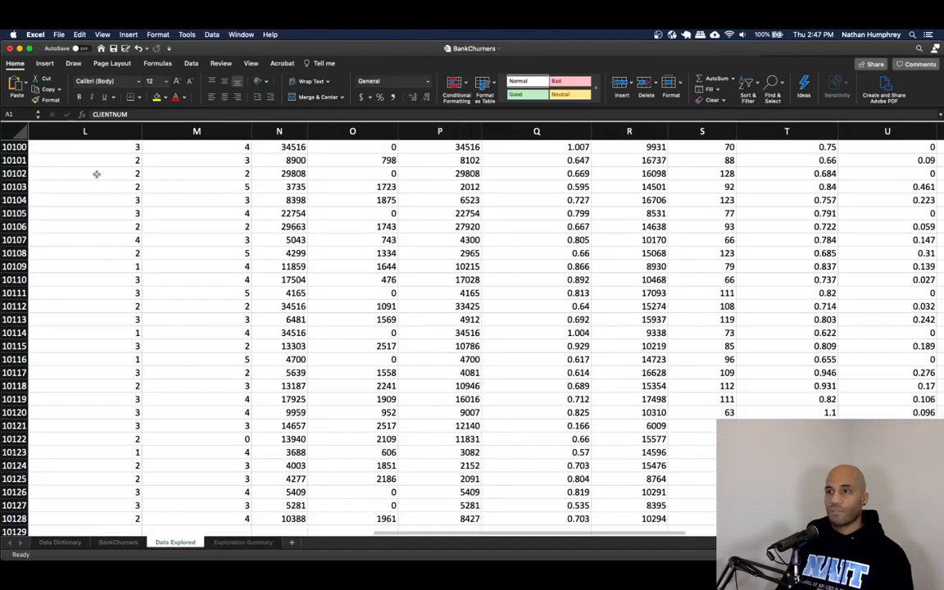
left_click(93, 158)
key("ctrl+Up")
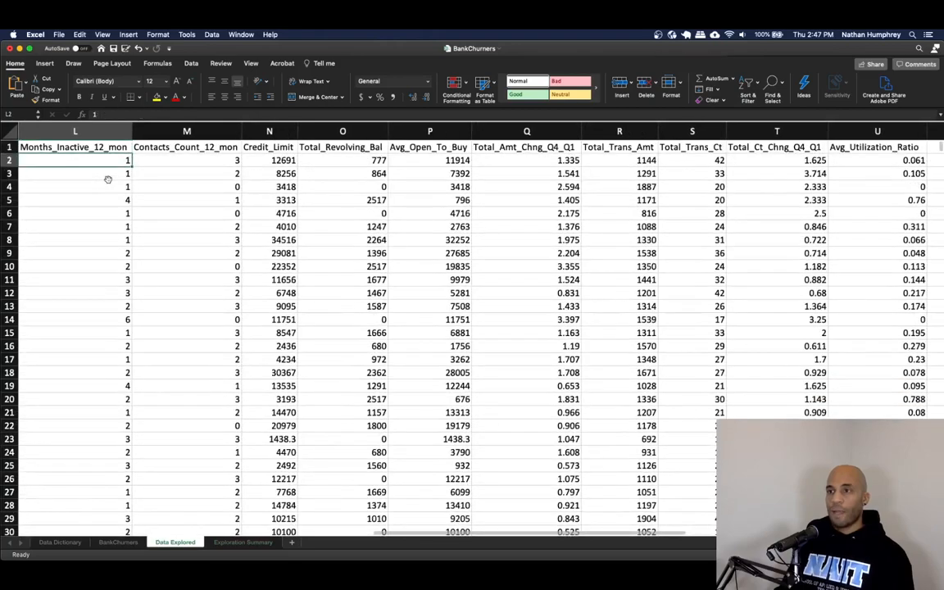
key("ctrl+Left")
key("Down")
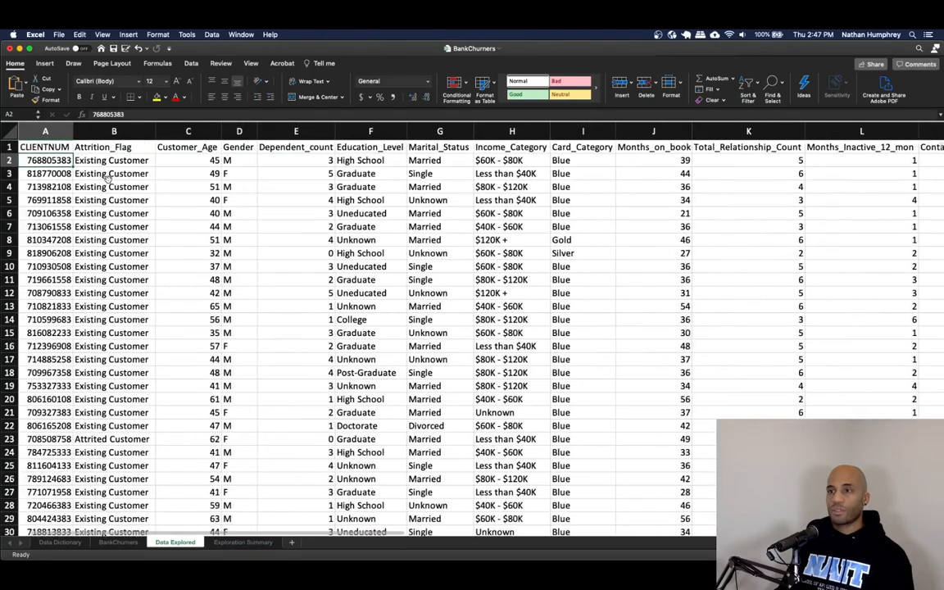
key("Delete")
key("Down")
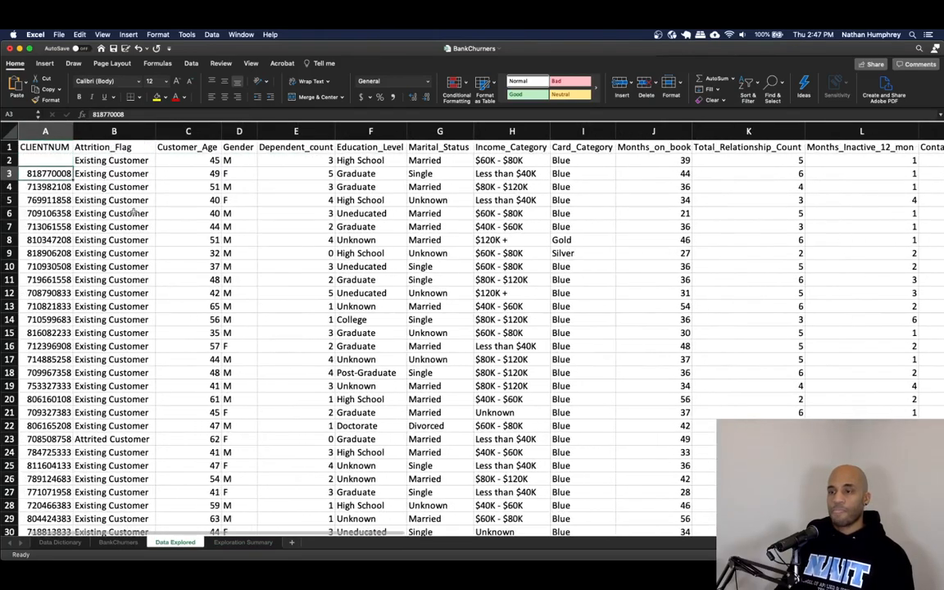
left_click(221, 543)
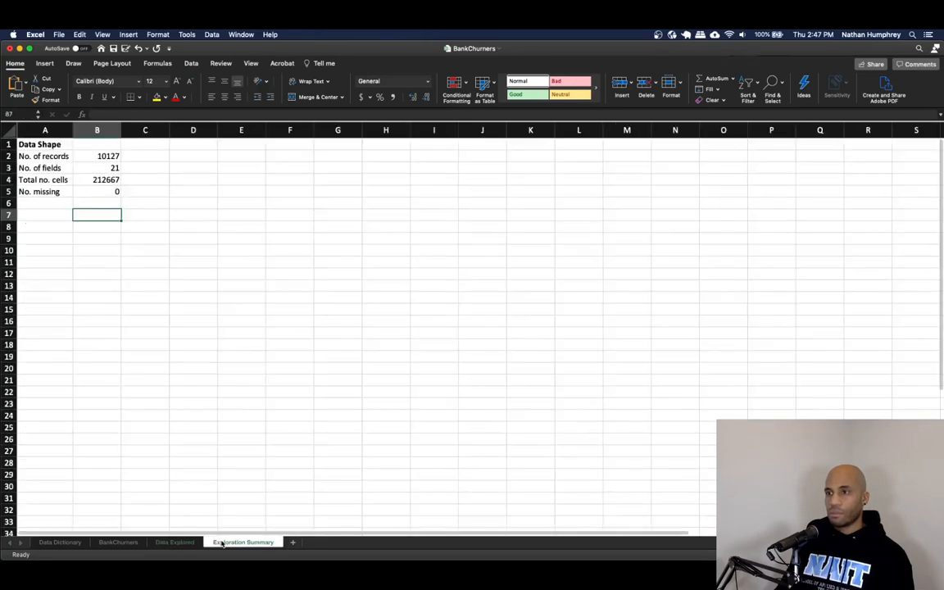
left_click(119, 191)
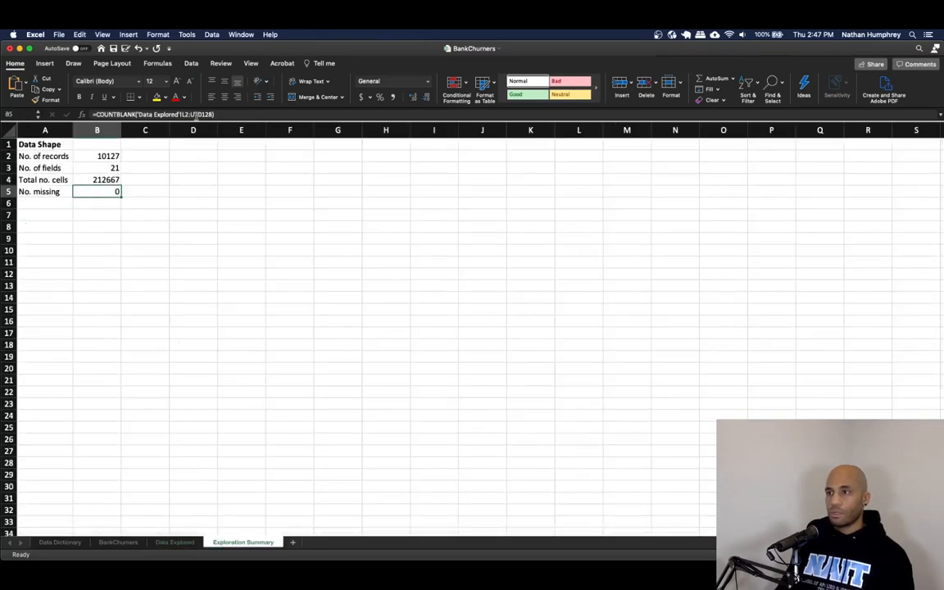
Undo the clearing of the first client number in A2 of the Data Explored sheet
left_click(177, 542)
key("super+z")
key("super+z")
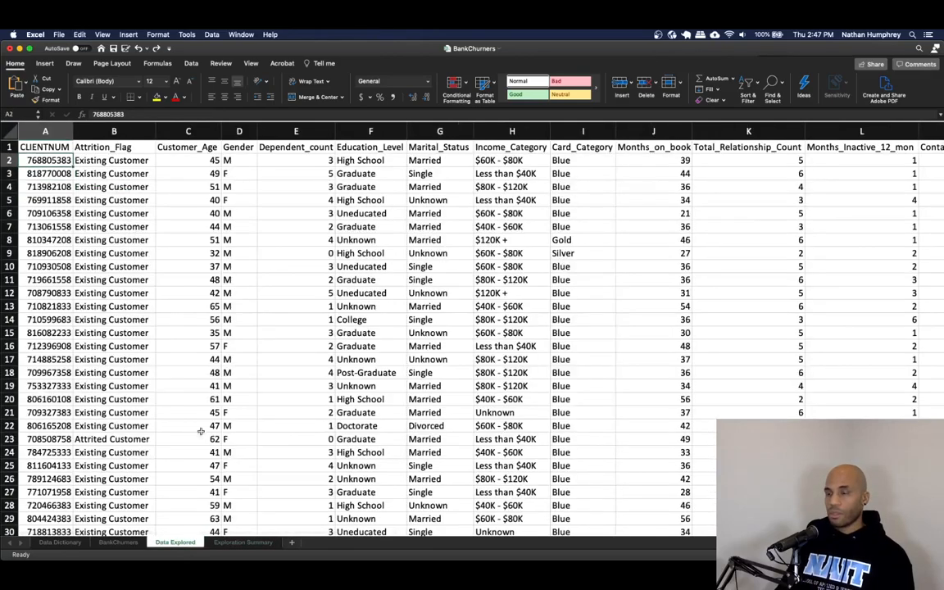
Correct the COUNTBLANK range in B5 of the Exploration Summary sheet to A2:U10128 of the Data Explored sheet
left_click(224, 542)
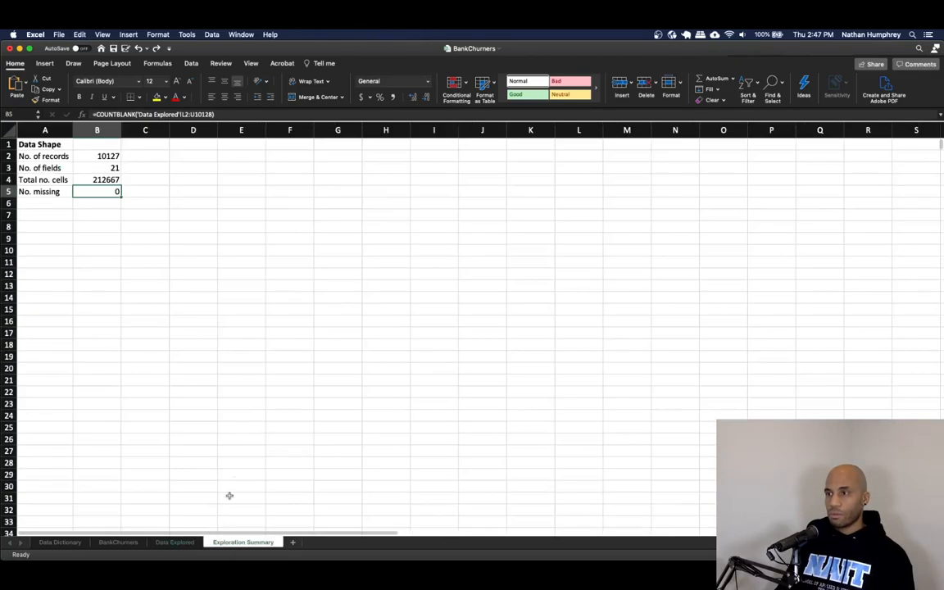
left_click(186, 115)
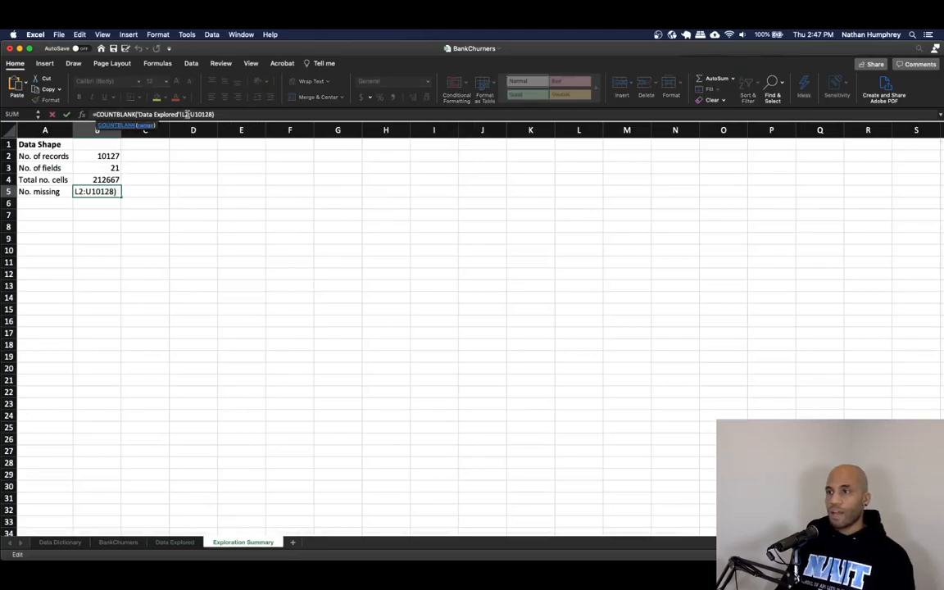
left_click_drag(173, 114, 211, 115)
key("BackSpace")
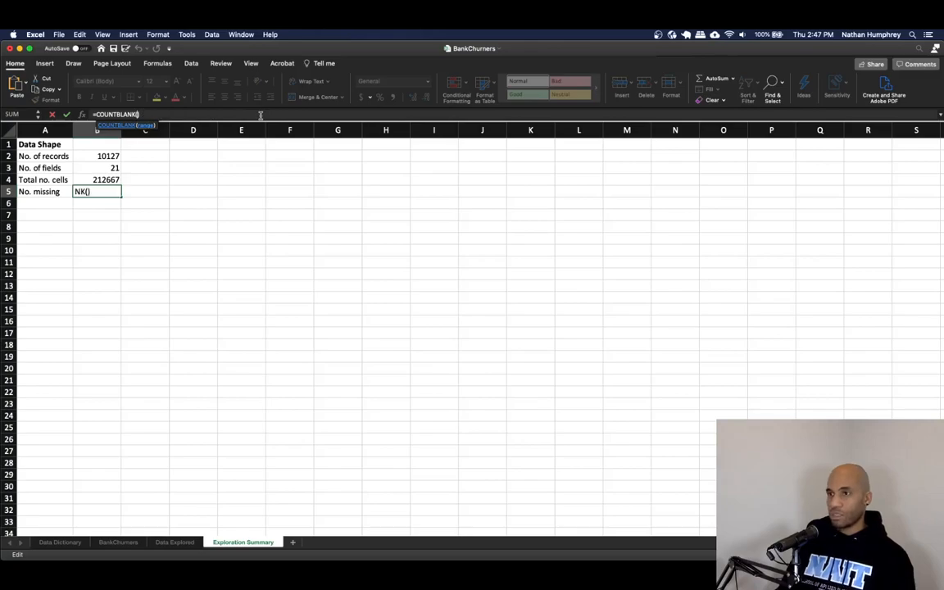
left_click(174, 542)
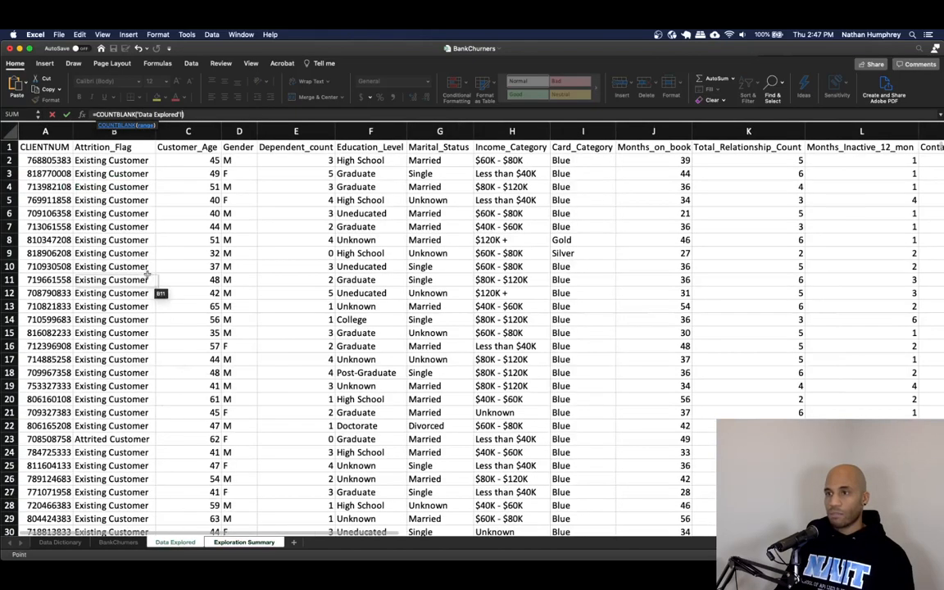
left_click(115, 148)
key("Down")
key("ctrl+shift+Right")
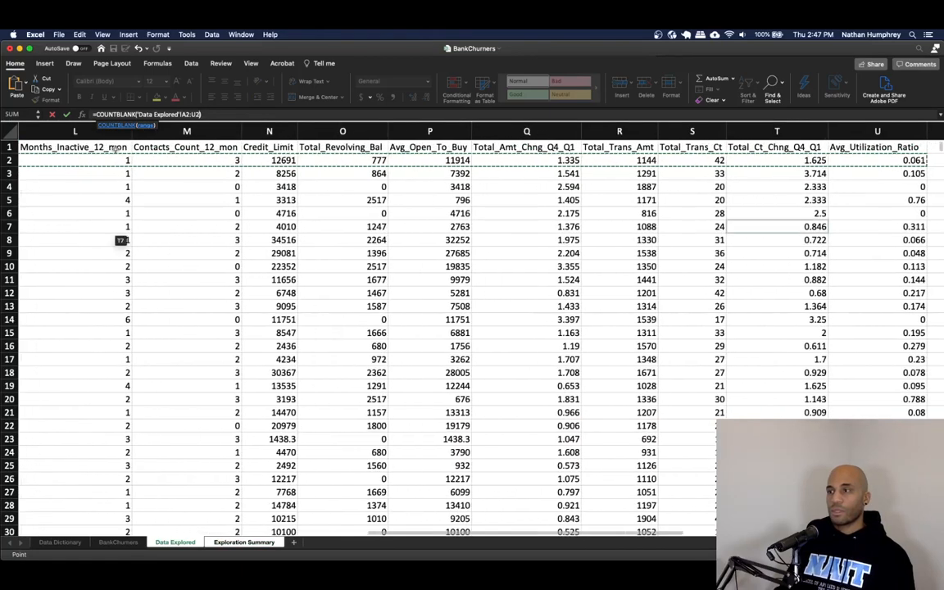
key("ctrl+shift+Down")
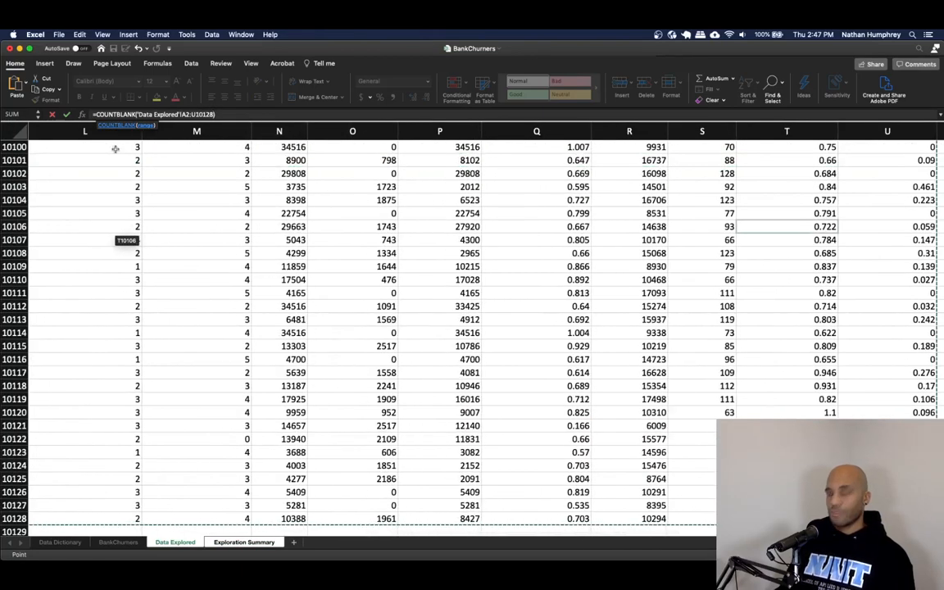
key("Return")
key("Up")
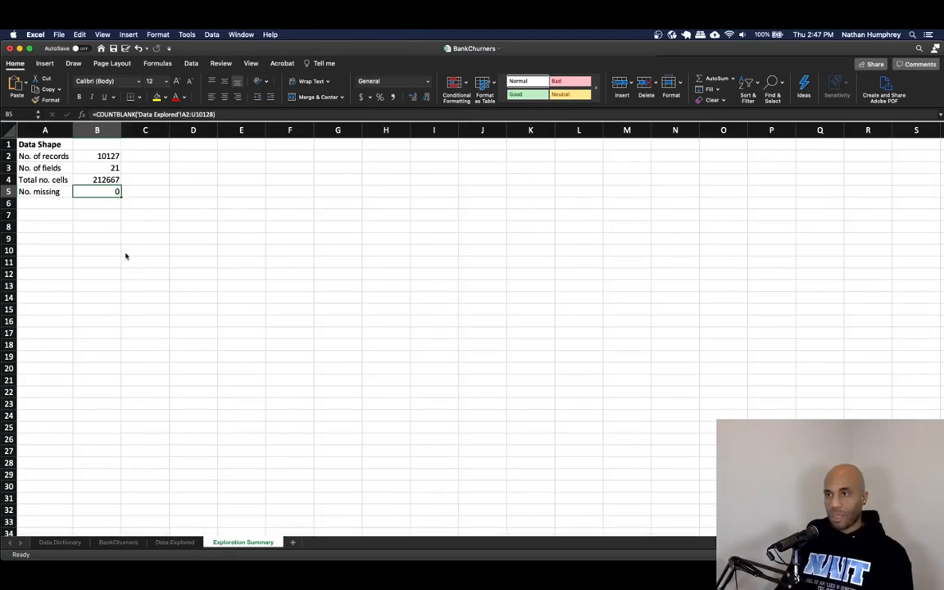
Clear the client number in A2 of Data Explored again and check the corrected missing count in B5 of Exploration Summary
left_click(175, 541)
left_click(55, 159)
key("super+Up")
key("super+Left")
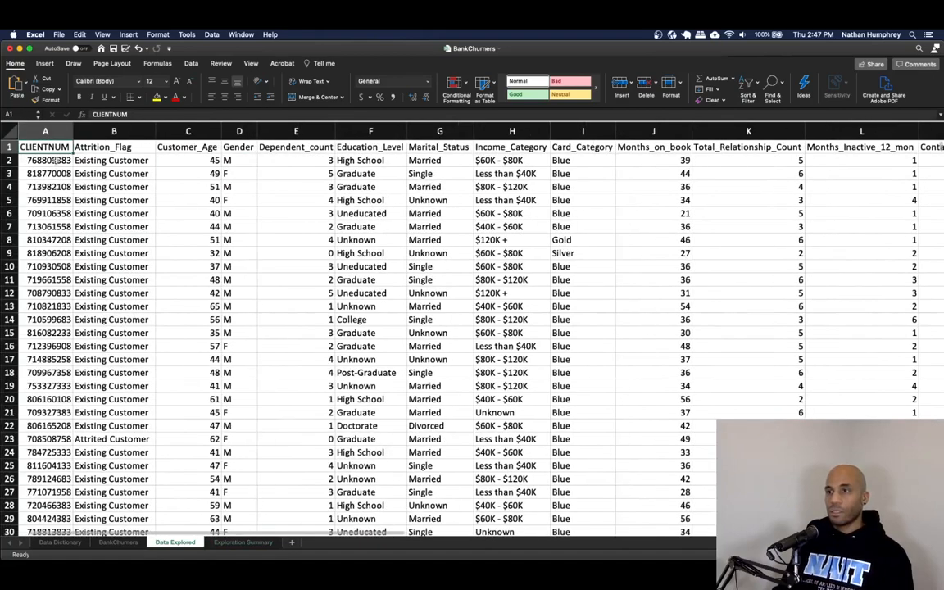
left_click(56, 161)
key("BackSpace")
key("Return")
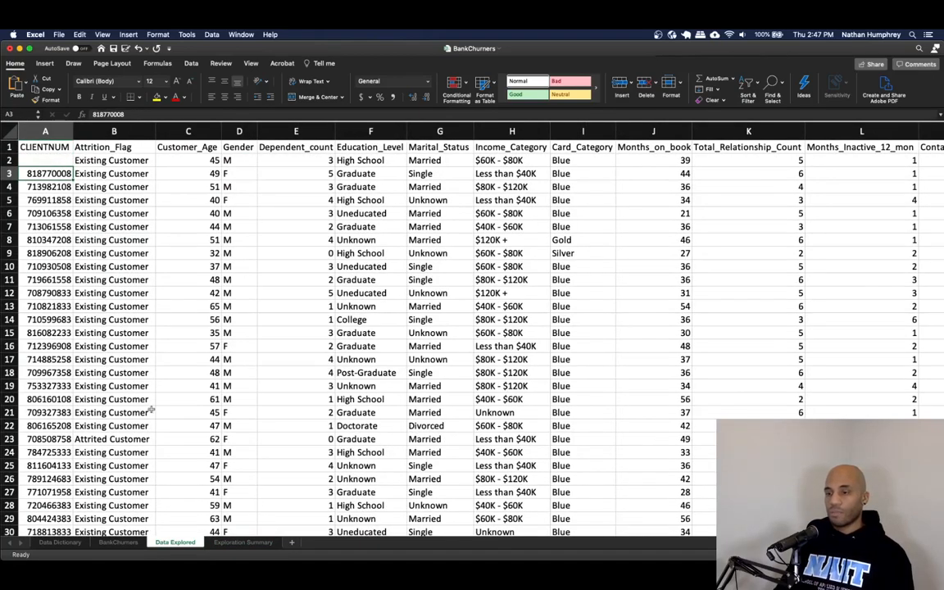
key("ctrl+Page_Down")
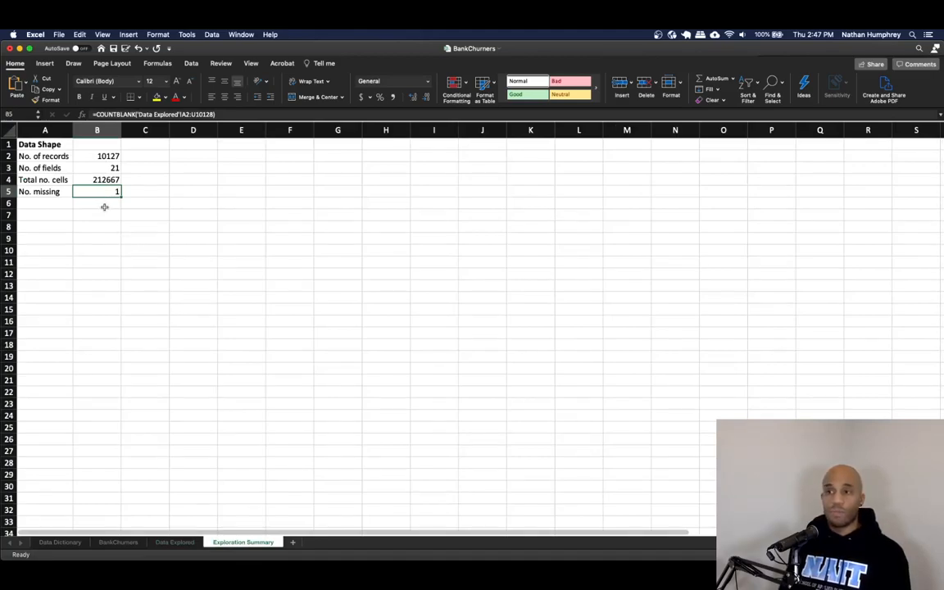
left_click(107, 179)
left_click(106, 192)
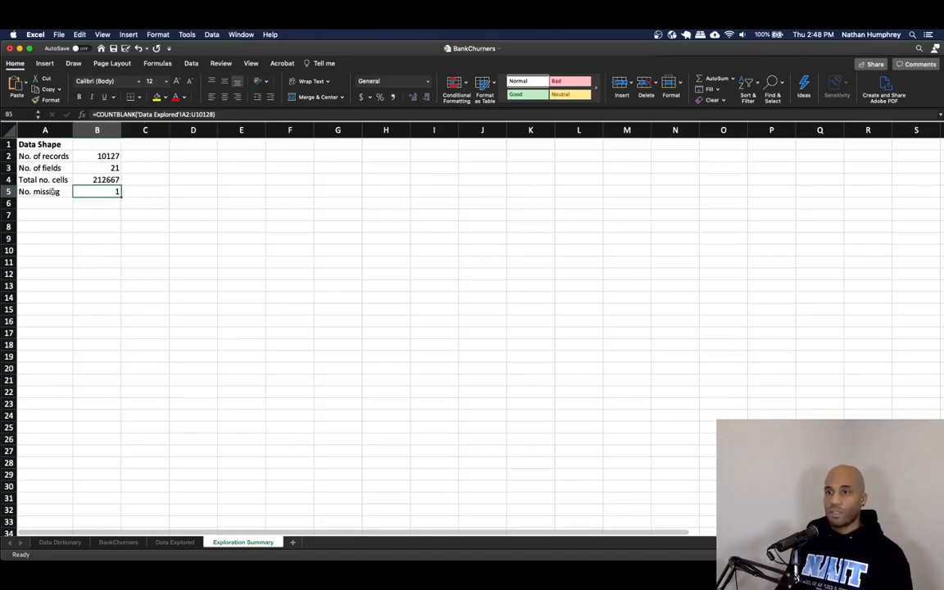
Undo the second test deletion in A2 of Data Explored and recheck the missing count on the Exploration Summary sheet
left_click(175, 542)
key("super+z")
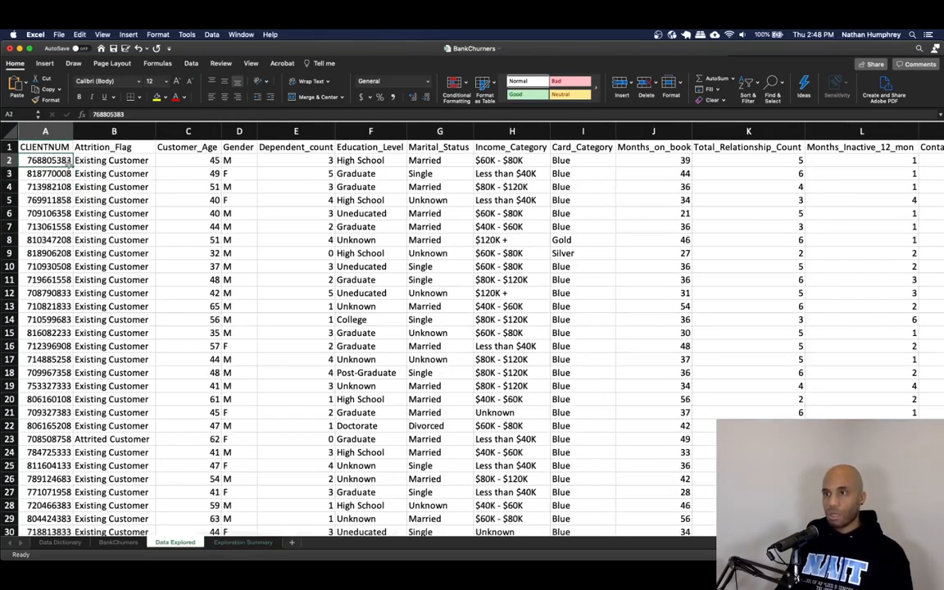
left_click(105, 172)
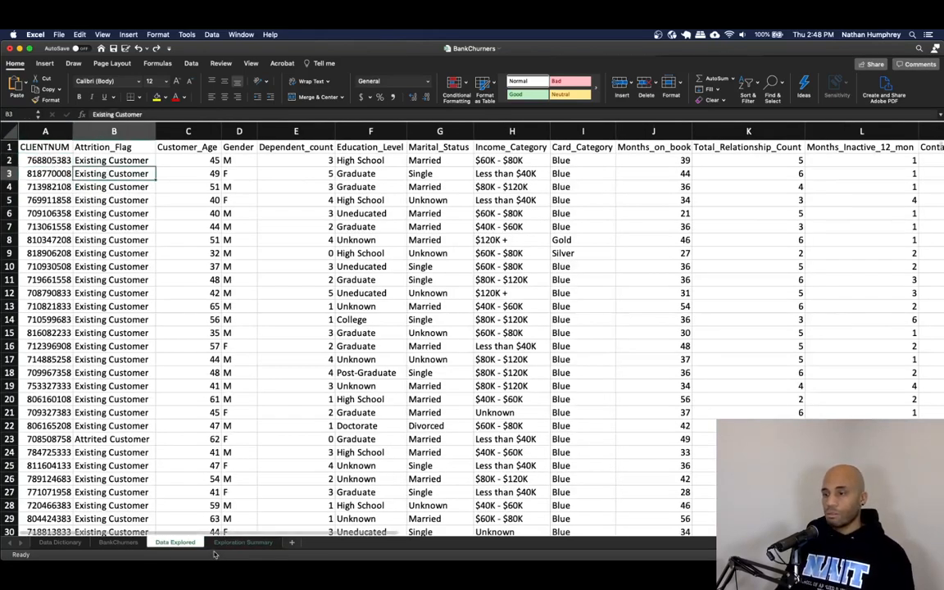
left_click(243, 541)
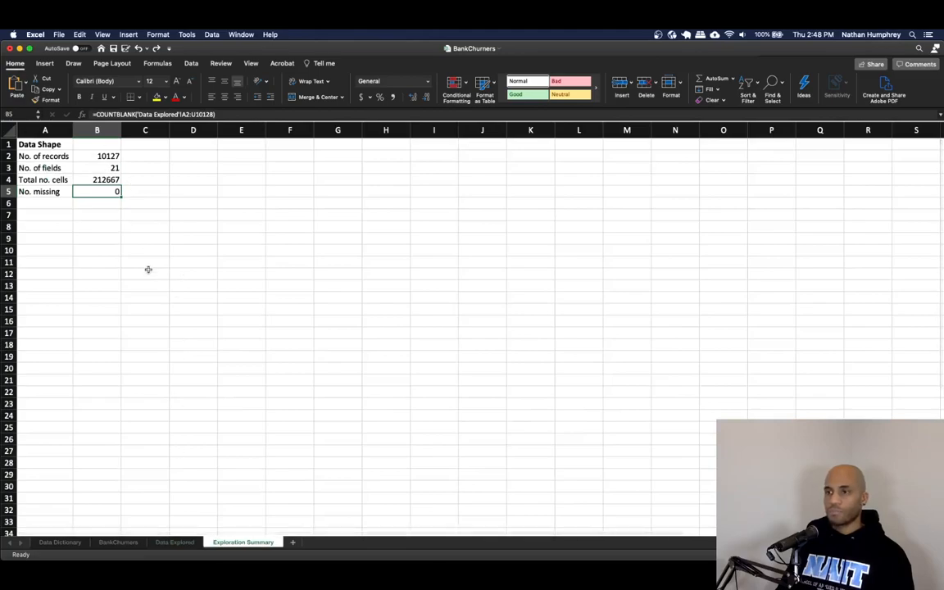
left_click(144, 263)
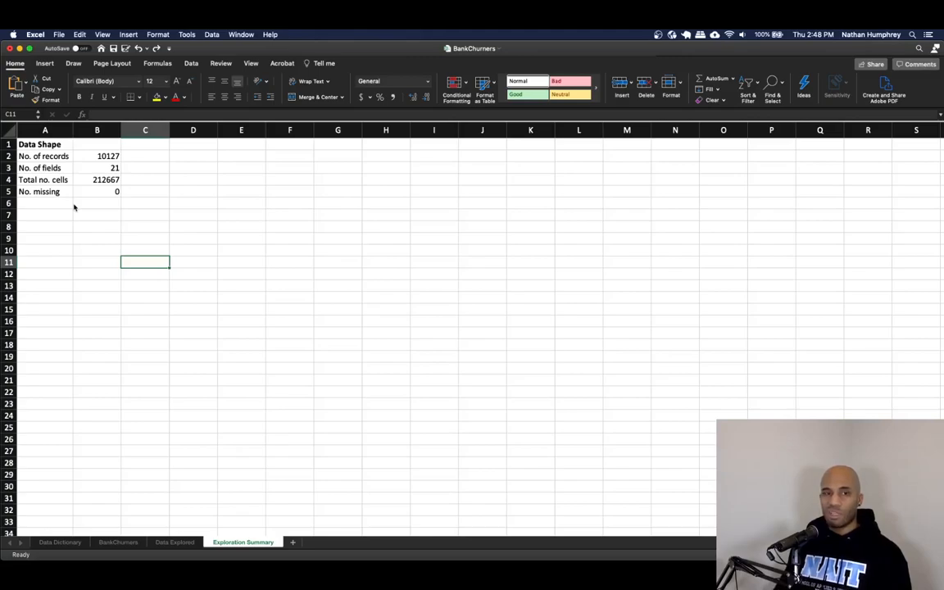
left_click(74, 211)
left_click(63, 211)
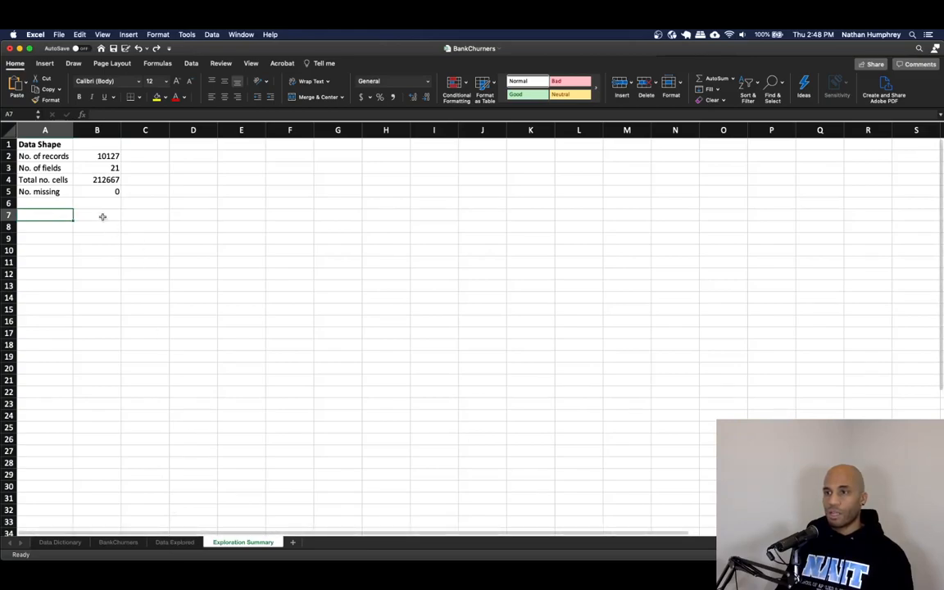
Format the Data Explored range A1:U10128 as a table with headers, using the black medium style with banded rows
left_click(175, 541)
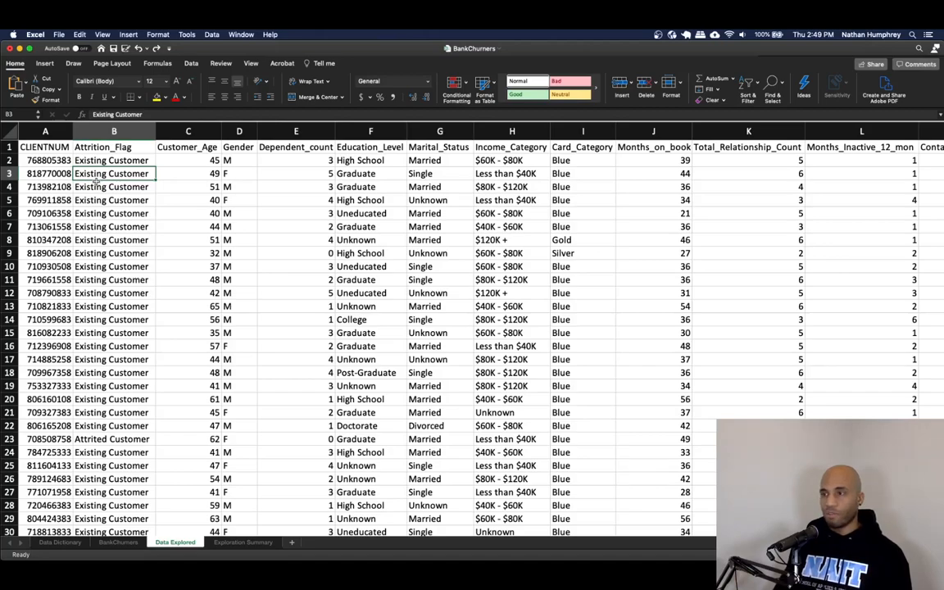
left_click(52, 149)
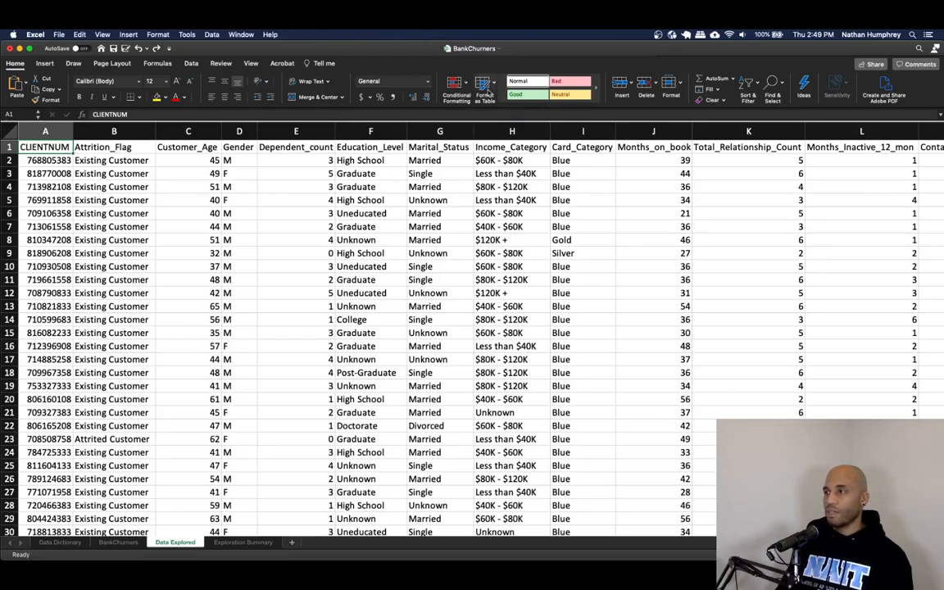
left_click(493, 85)
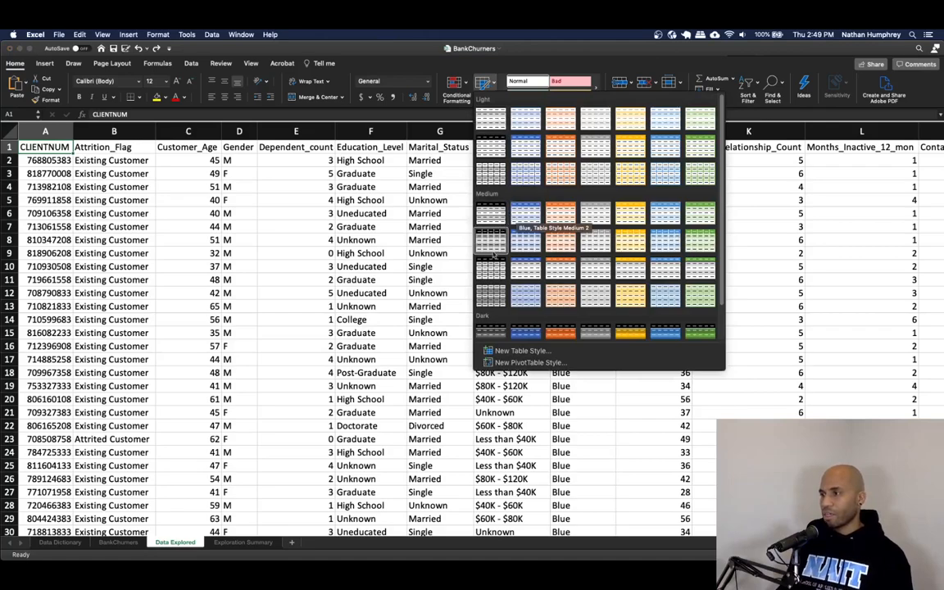
left_click(496, 221)
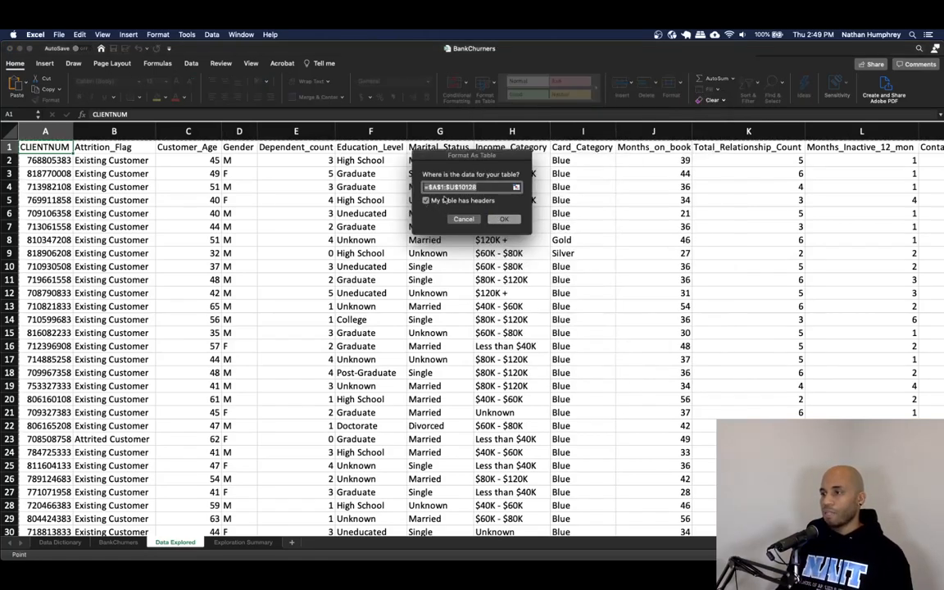
key("Return")
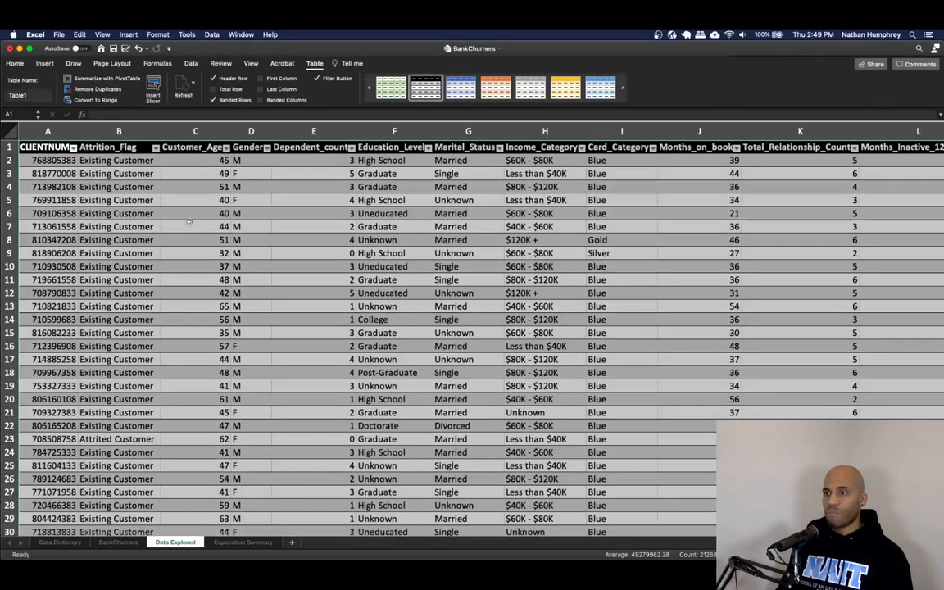
left_click(176, 213)
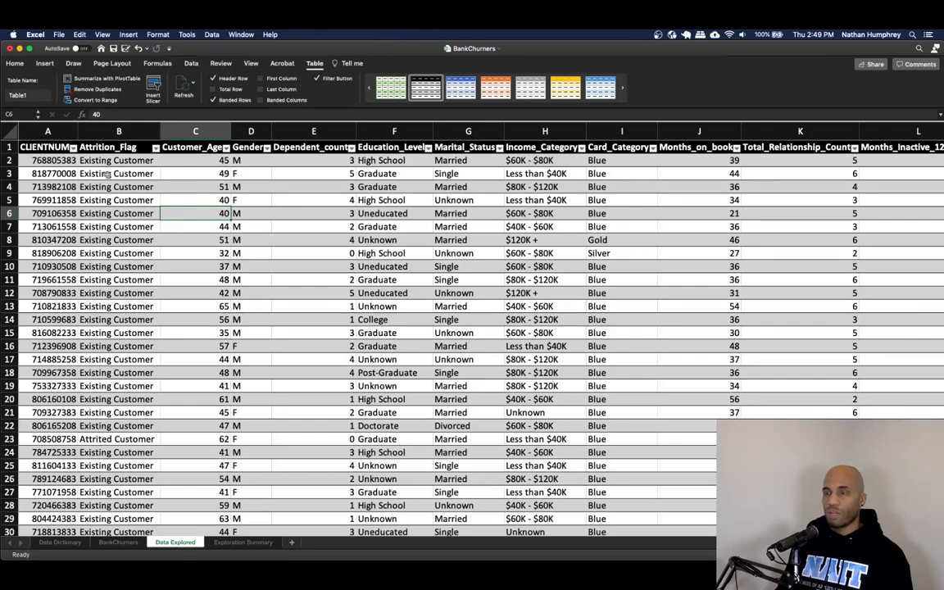
Examine the distinct values in the filter lists of the Attrition_Flag, Gender and Education_Level columns without applying a filter
left_click(155, 148)
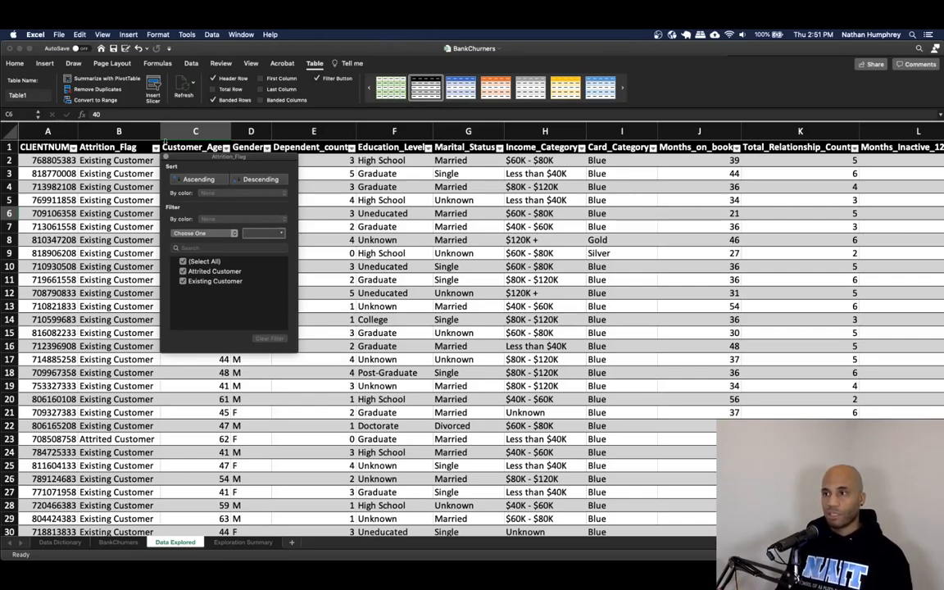
left_click(166, 156)
left_click(235, 160)
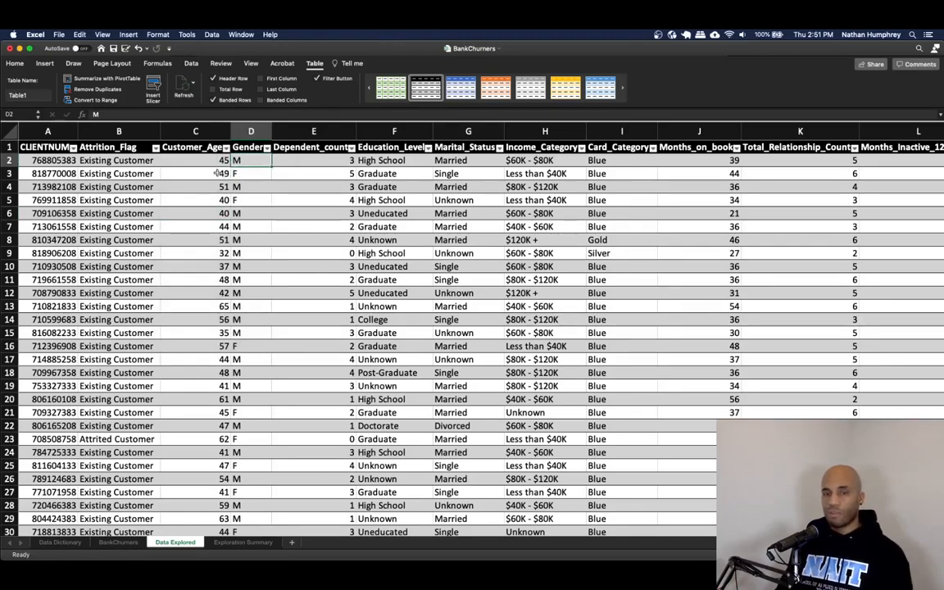
left_click(266, 148)
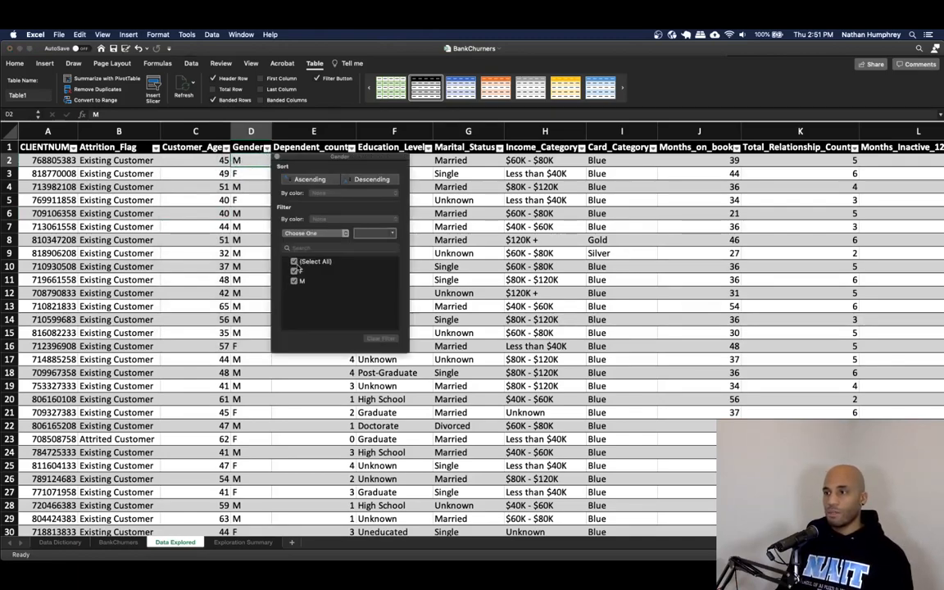
left_click(277, 156)
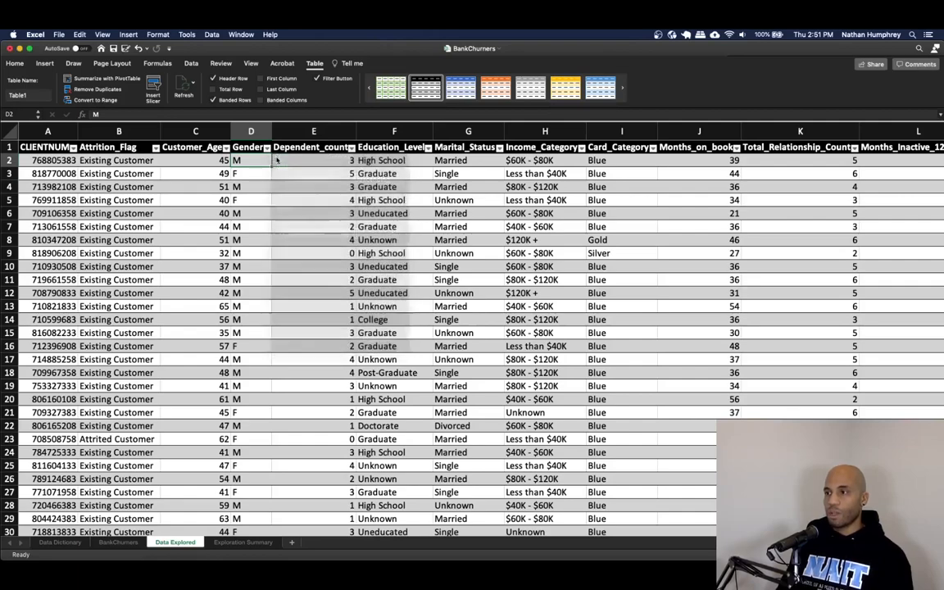
left_click(428, 148)
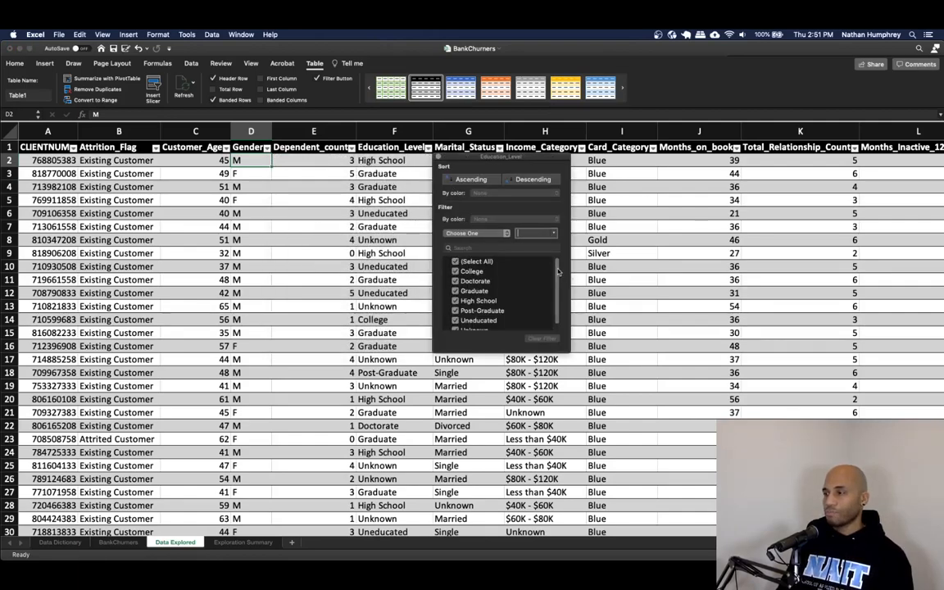
scroll(556, 286, "down", 1)
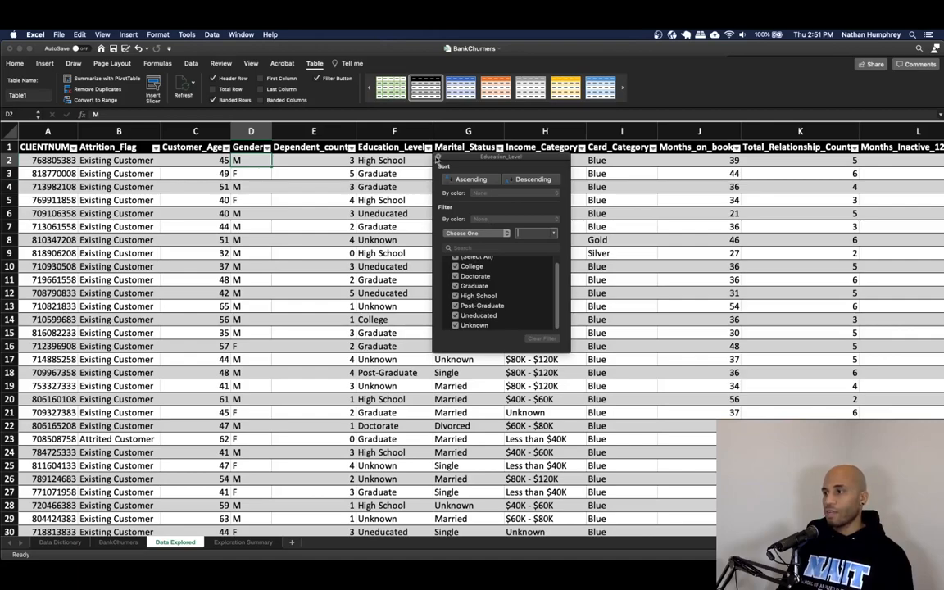
left_click(438, 158)
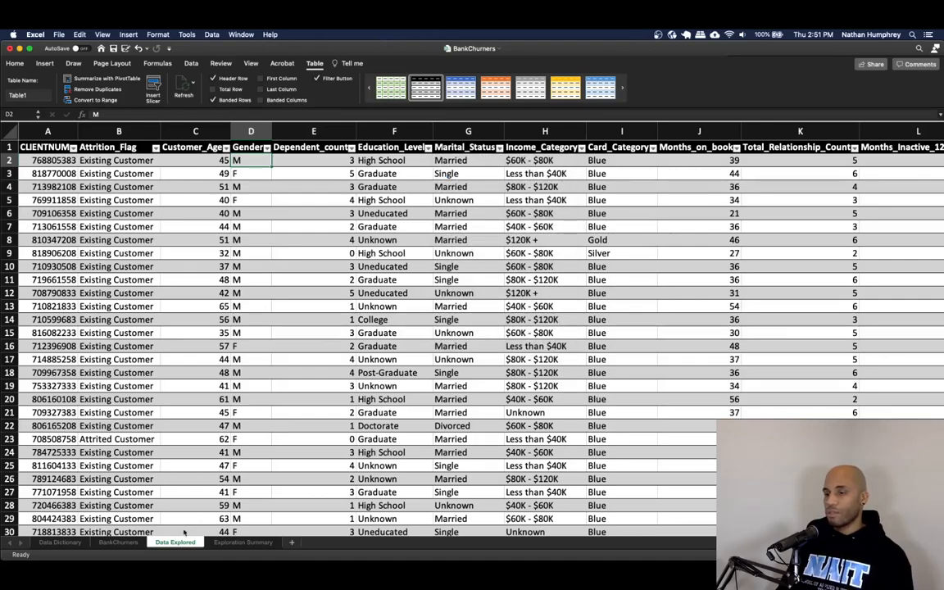
scroll(246, 528, "right", 5)
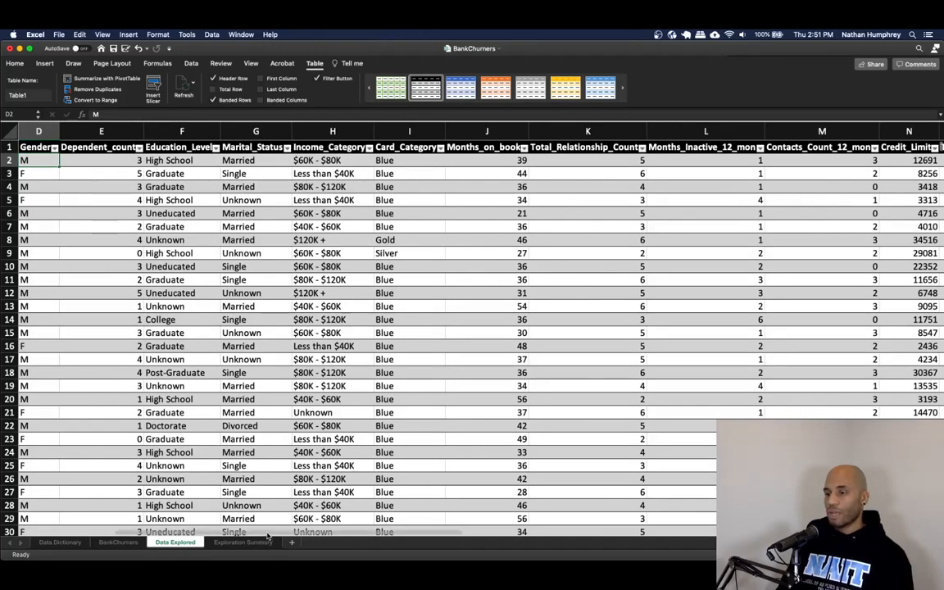
scroll(267, 536, "left", 5)
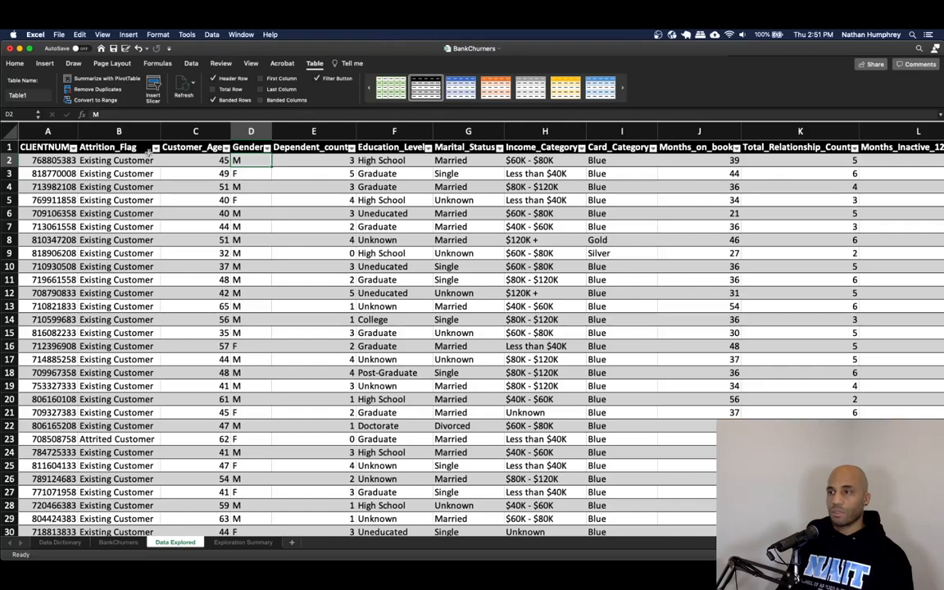
left_click(155, 147)
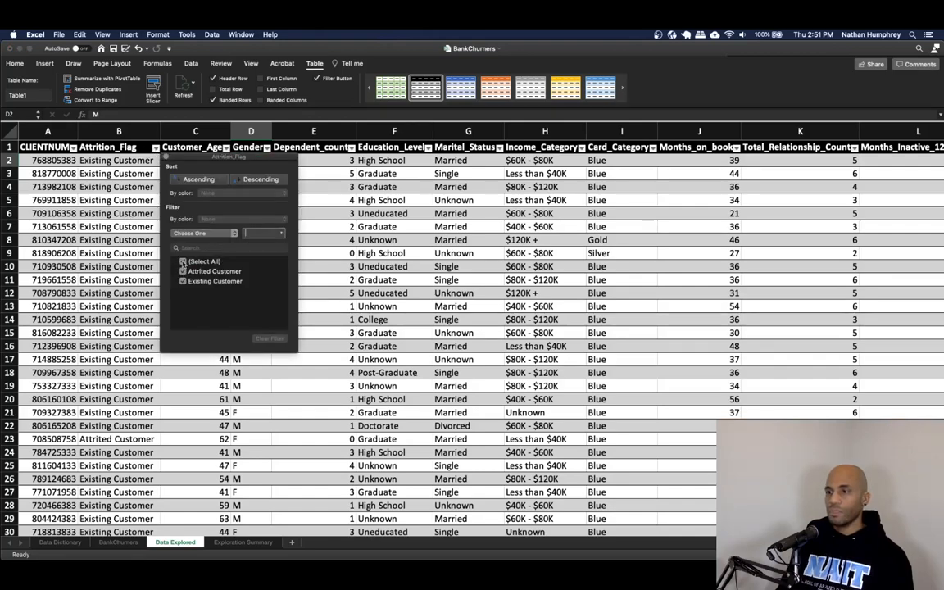
left_click(150, 142)
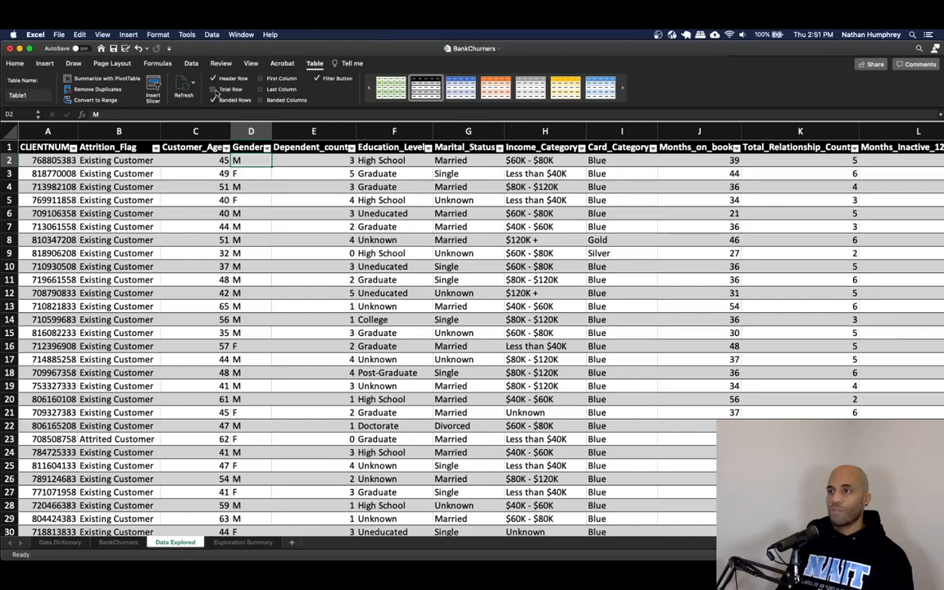
Add a total row at the end of the Data Explored table
left_click(213, 89)
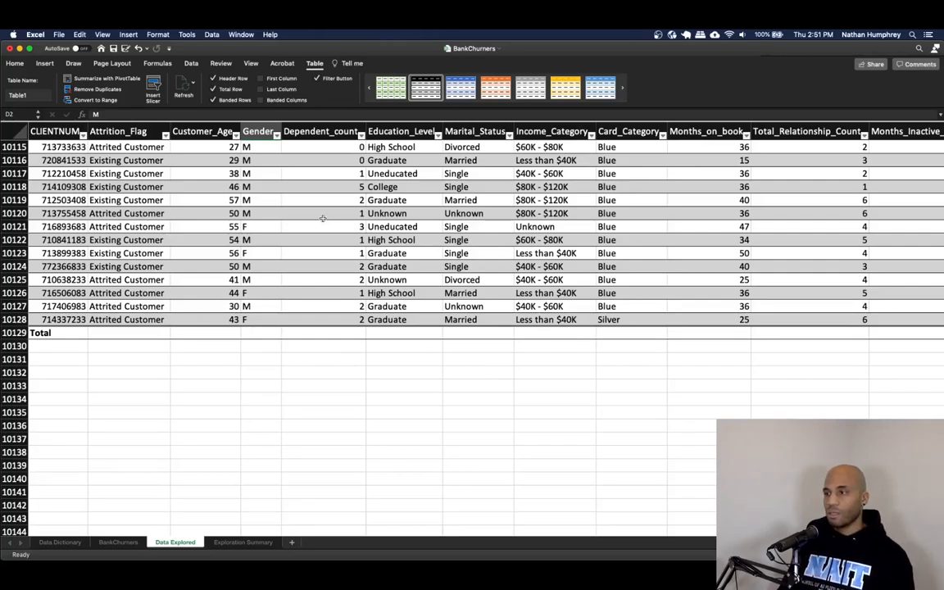
Show the Count of the Gender column in the table's total row
left_click(266, 336)
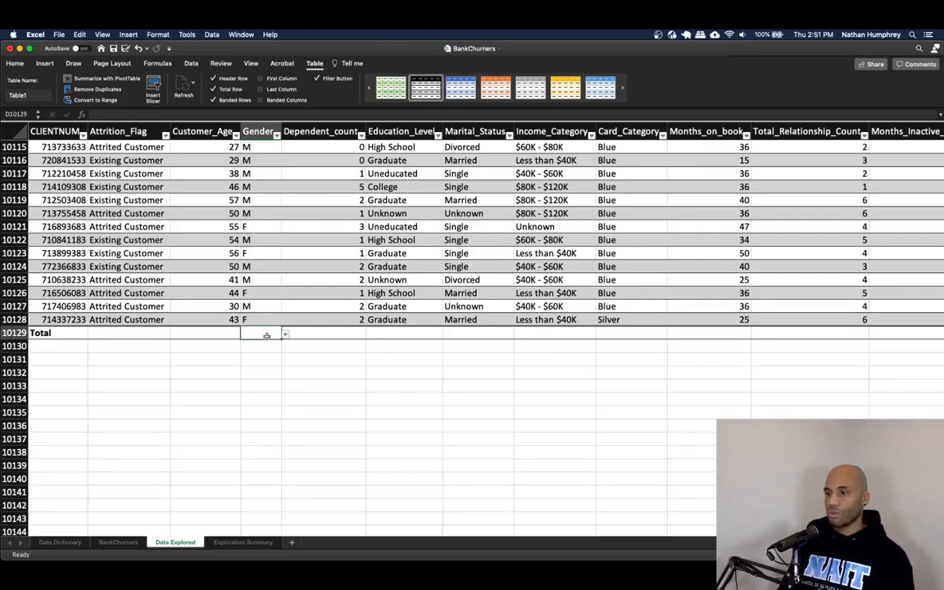
left_click(284, 335)
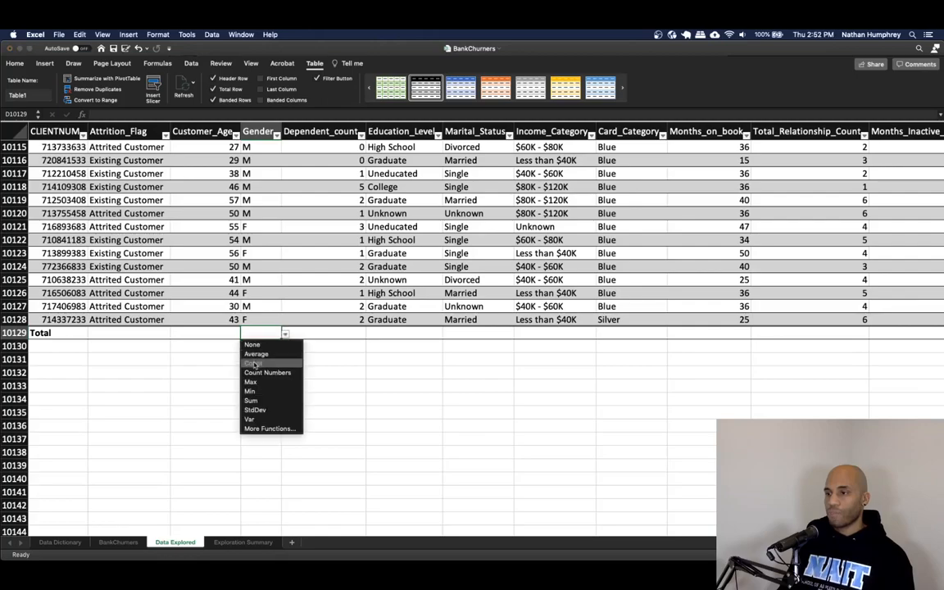
left_click(254, 364)
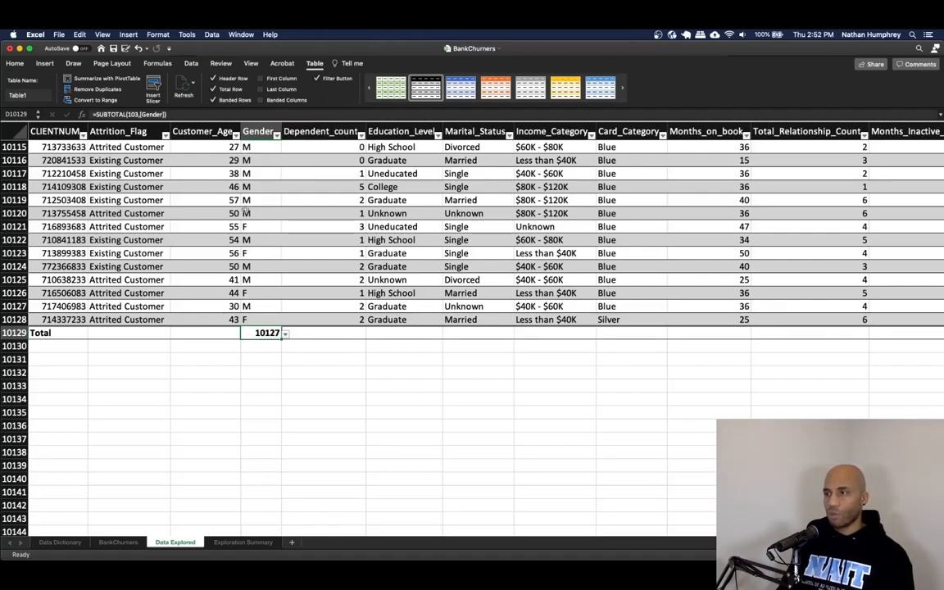
Filter the Gender column to F only and check its count in the total row
left_click(277, 135)
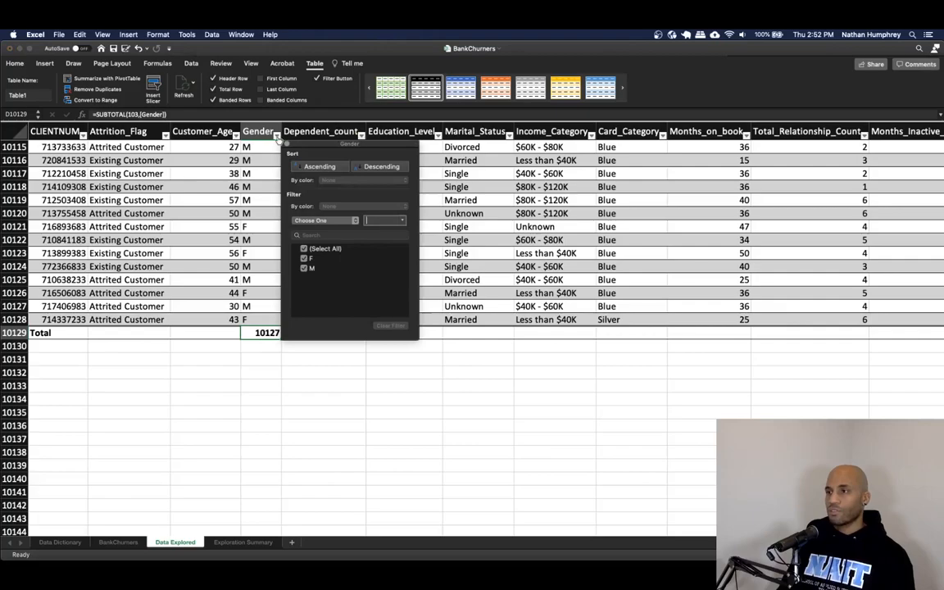
left_click(304, 269)
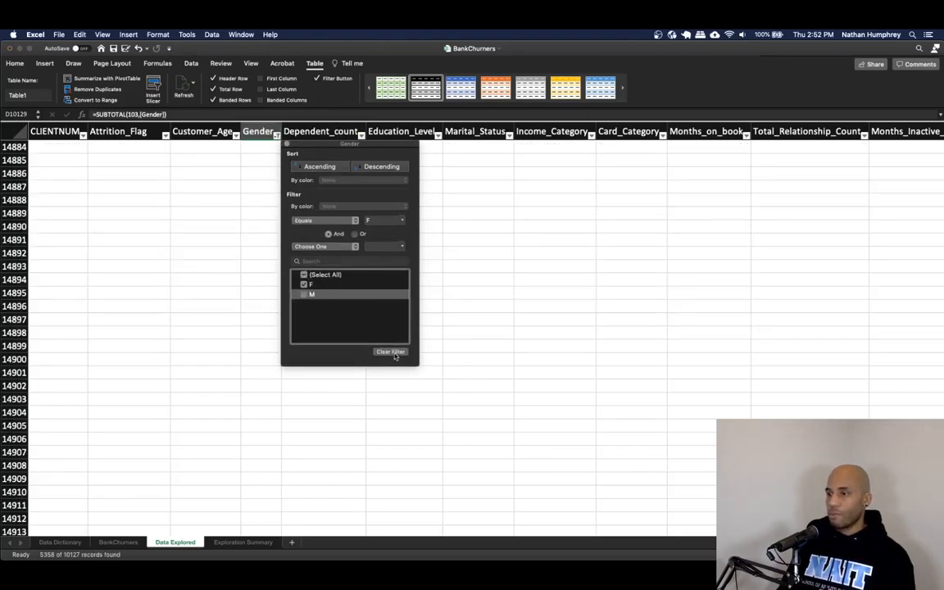
left_click(251, 156)
left_click(261, 157)
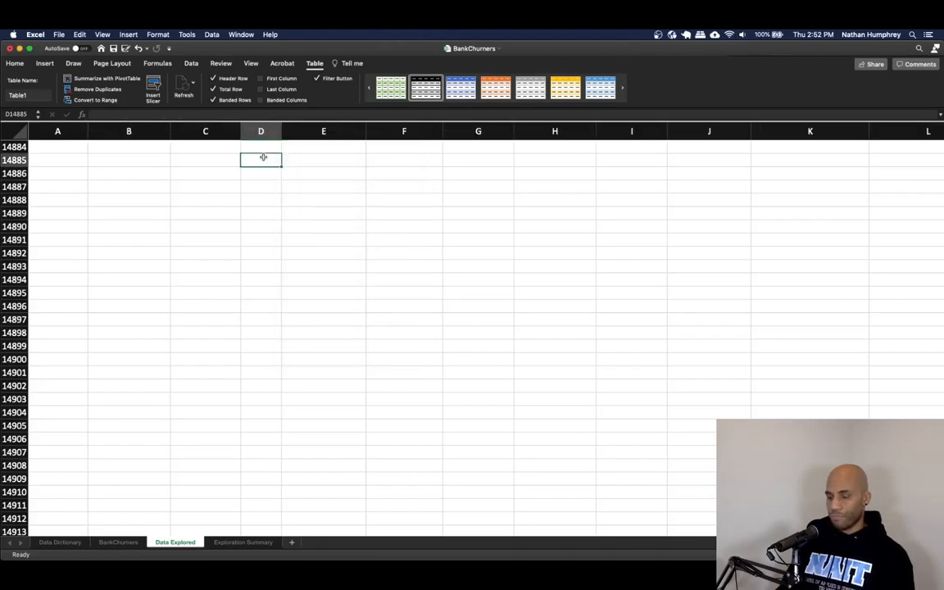
key("ctrl+Down")
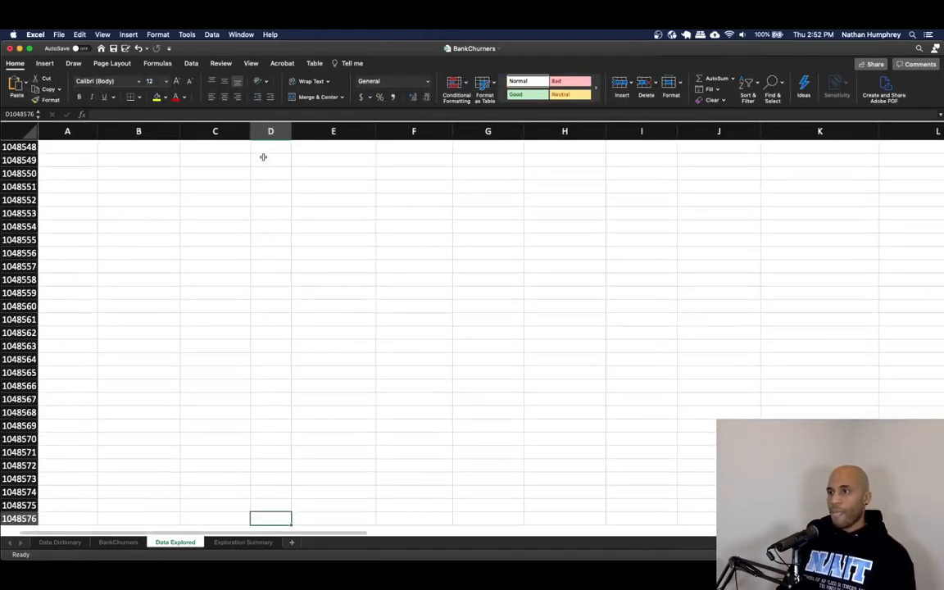
key("ctrl+Up")
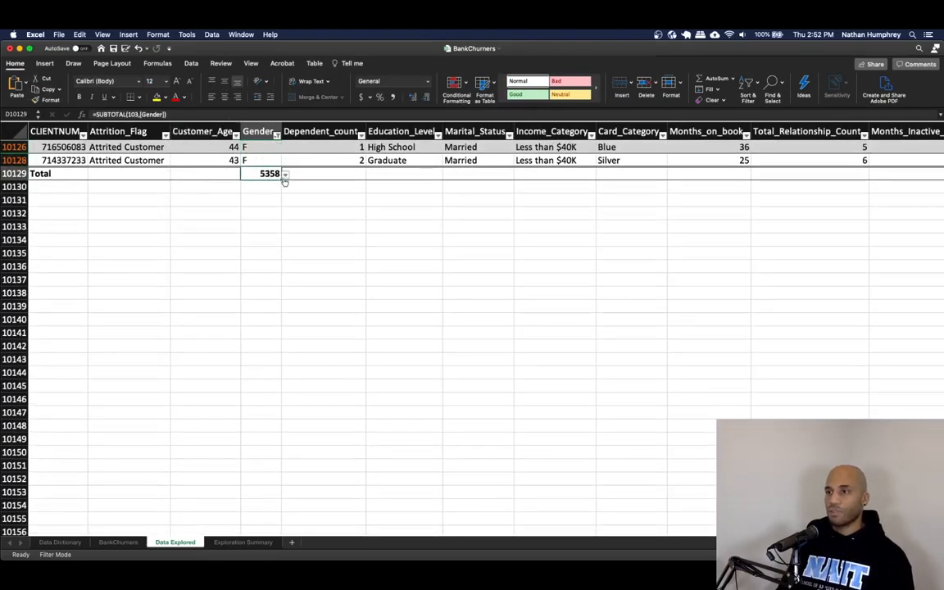
Switch the Gender filter to M only and check the total row count
left_click(277, 135)
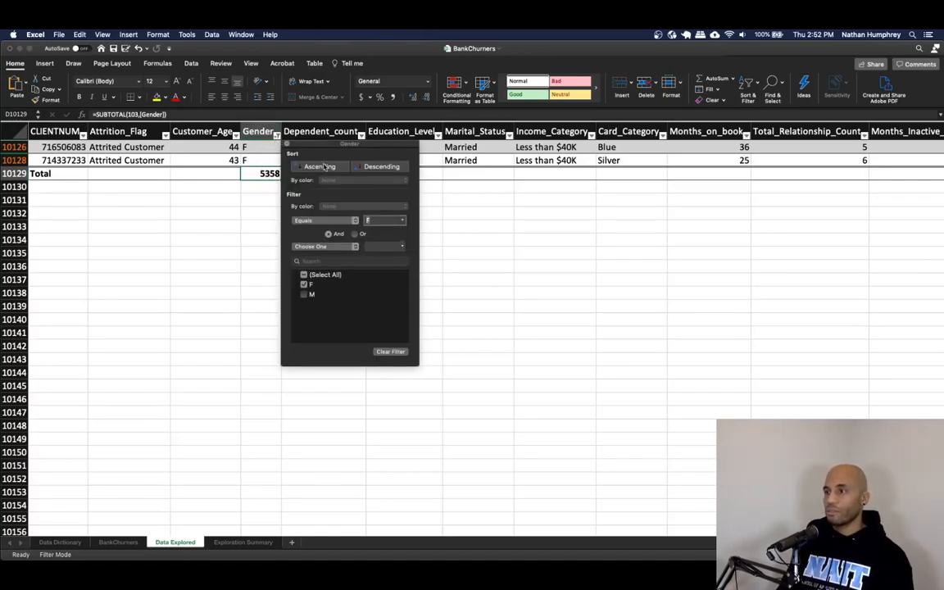
left_click(306, 296)
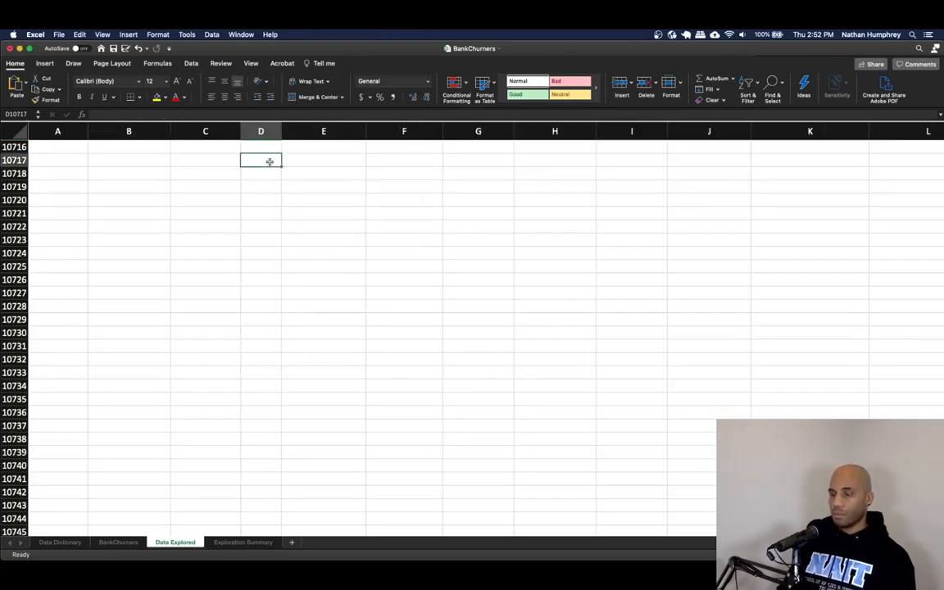
key("ctrl+Up")
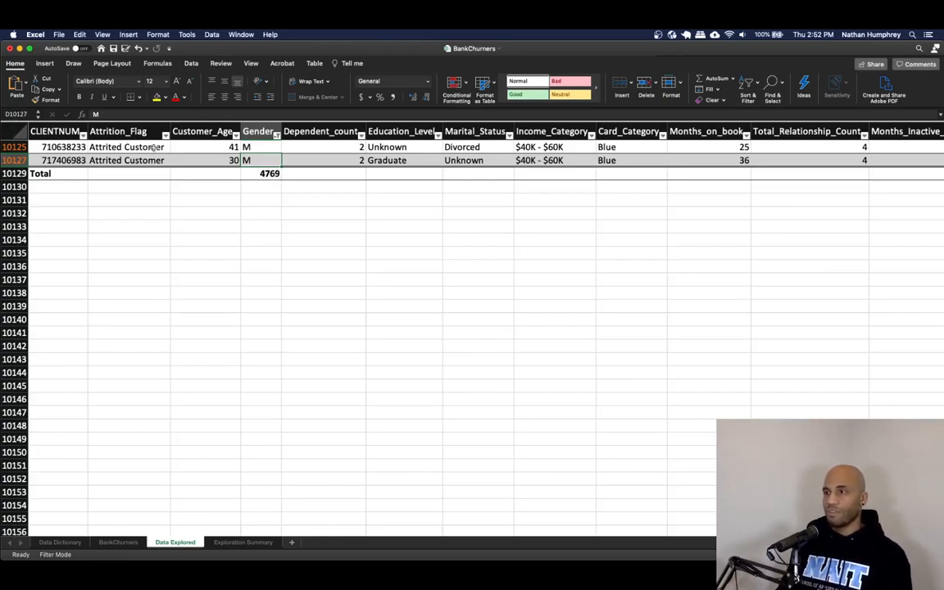
Include F in the Gender filter again so the table shows all records
left_click(278, 136)
left_click(305, 258)
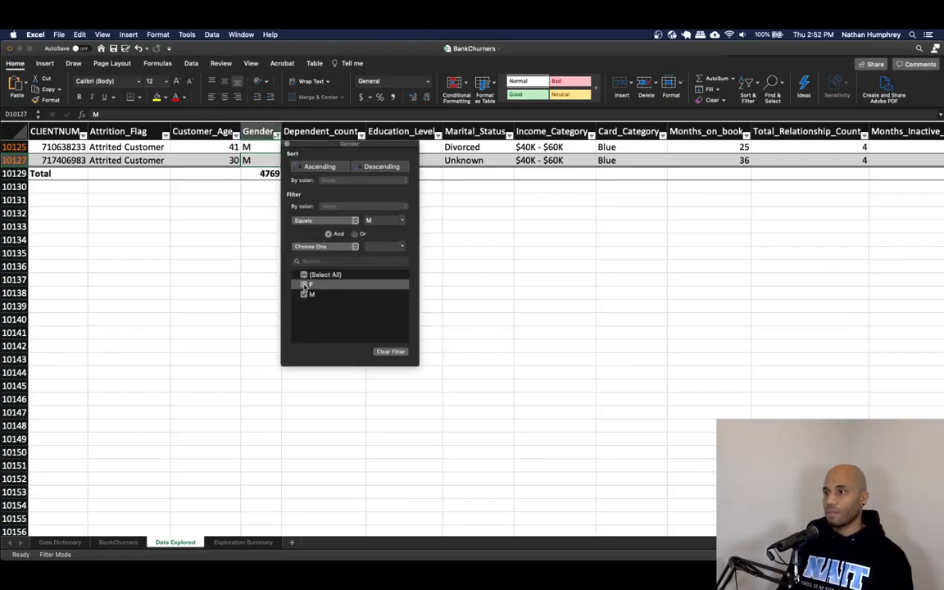
left_click(275, 135)
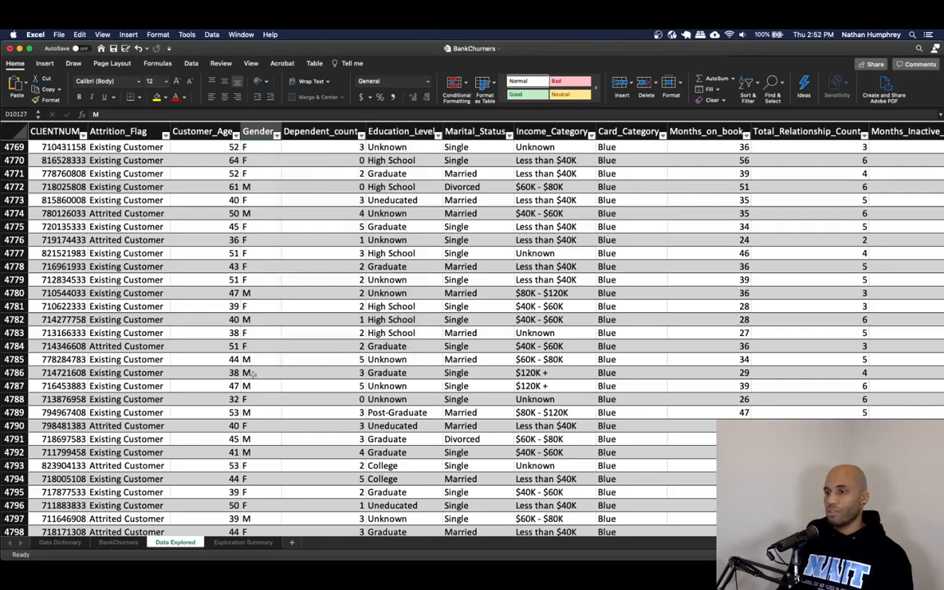
Show the Min of the Customer_Age column in the table's total row
scroll(430, 263, "up", 2)
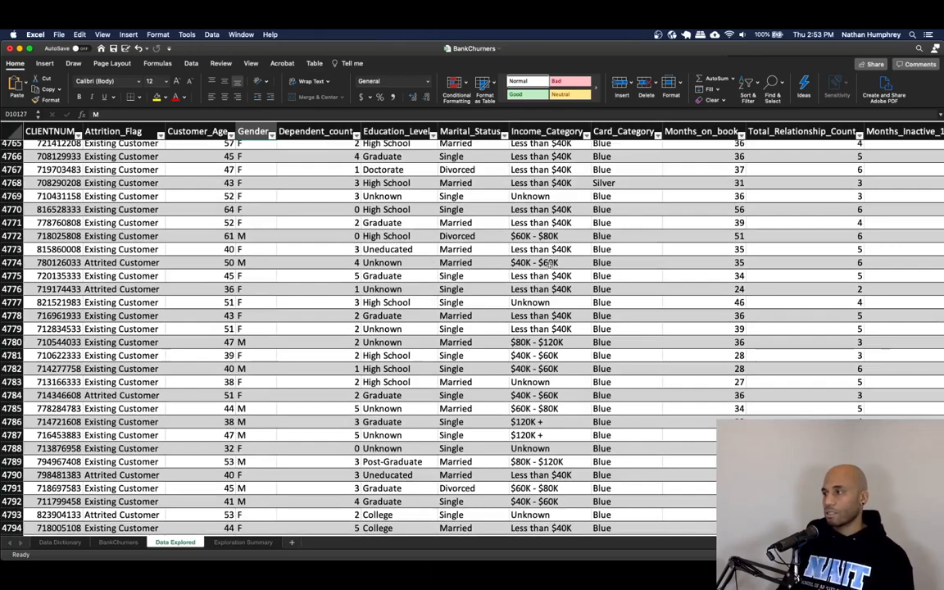
left_click(224, 194)
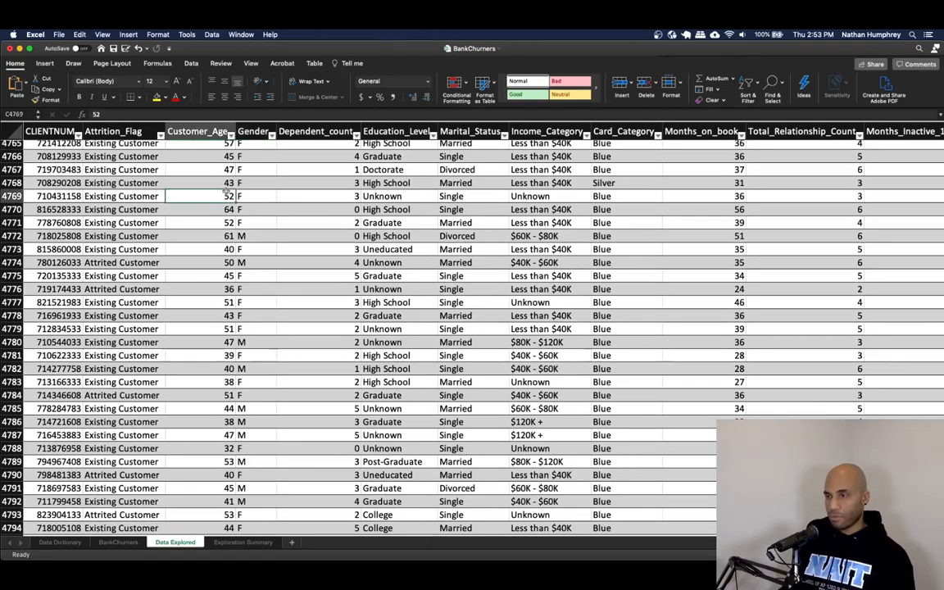
key("super+Down")
key("Down")
key("Down")
key("Down")
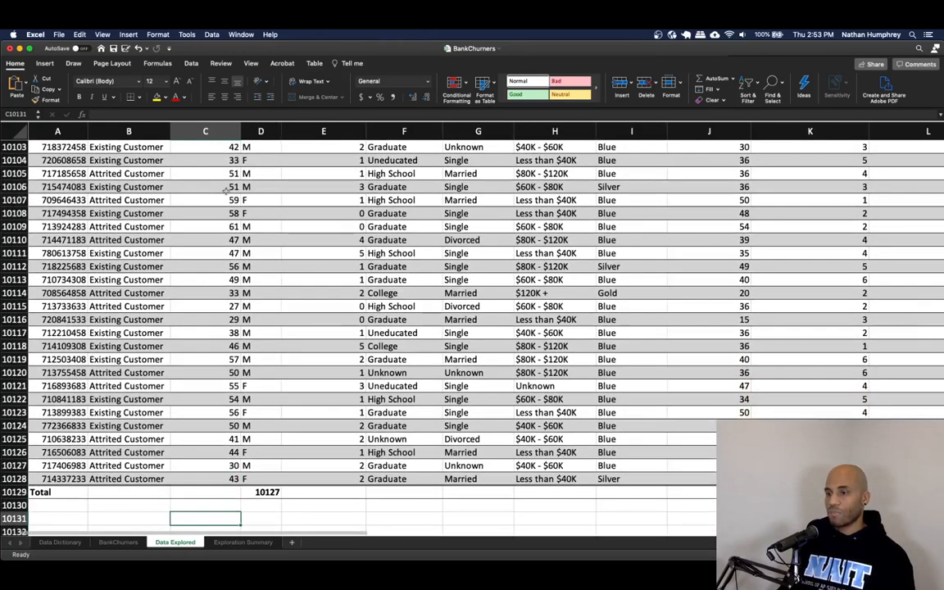
left_click(205, 492)
left_click(243, 495)
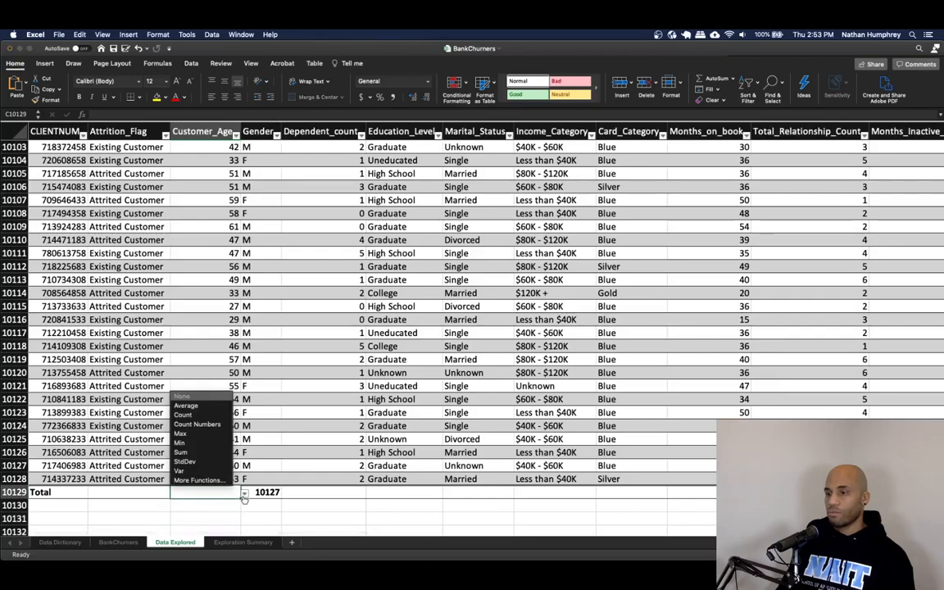
left_click(190, 443)
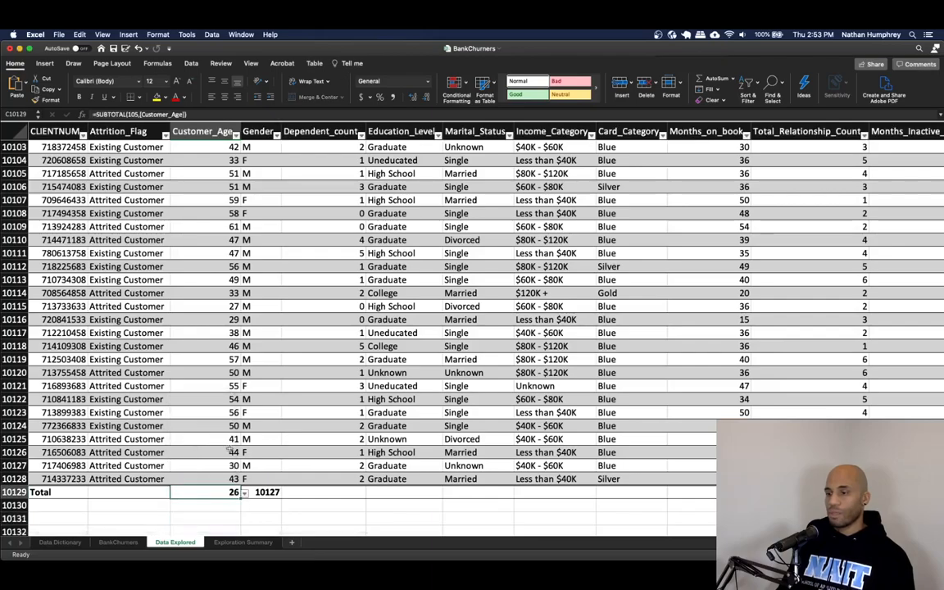
Change the Customer_Age calculation in the total row to Max
scroll(231, 450, "down", 5)
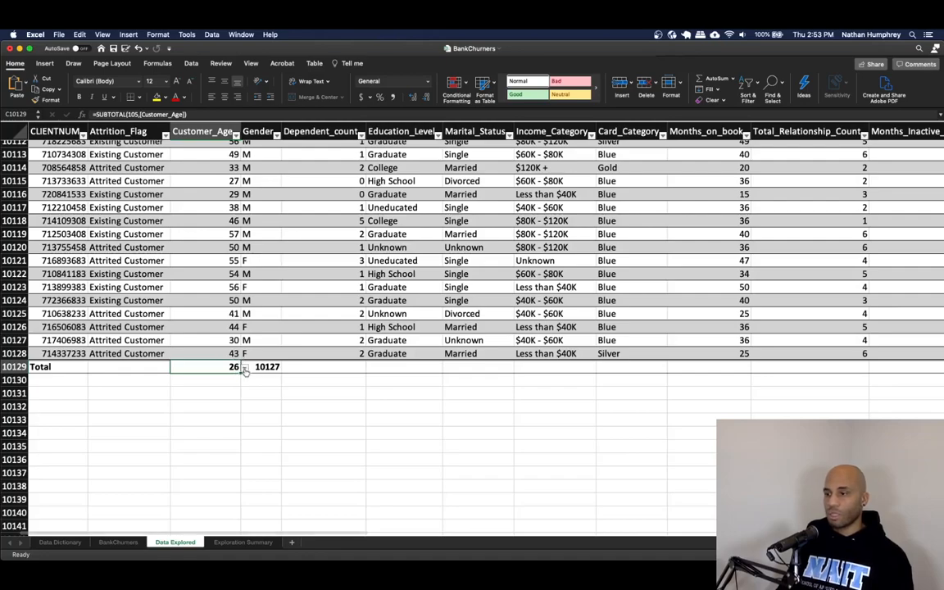
left_click(244, 368)
left_click(189, 421)
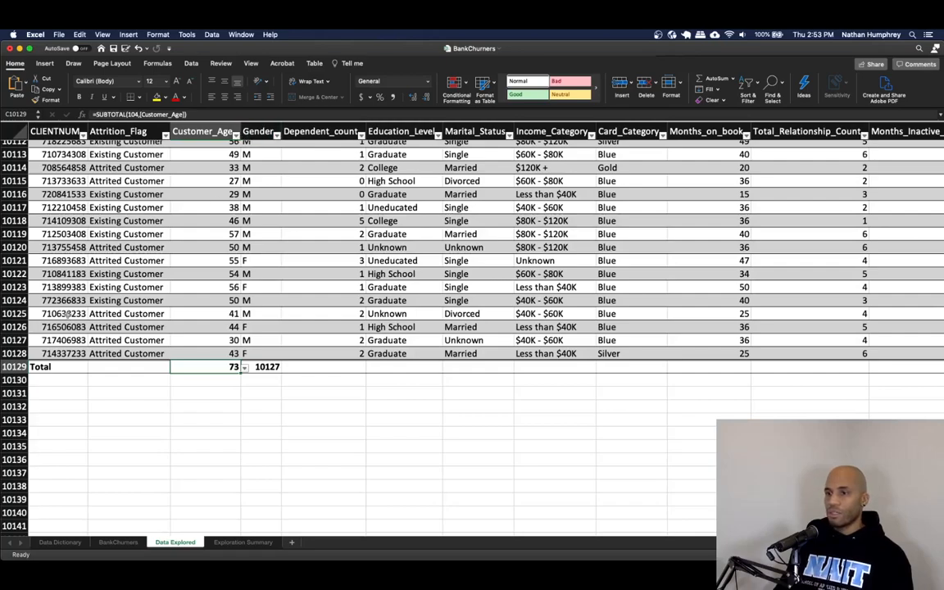
Remove the total row from the Data Explored table and convert the table to a normal range
left_click(315, 64)
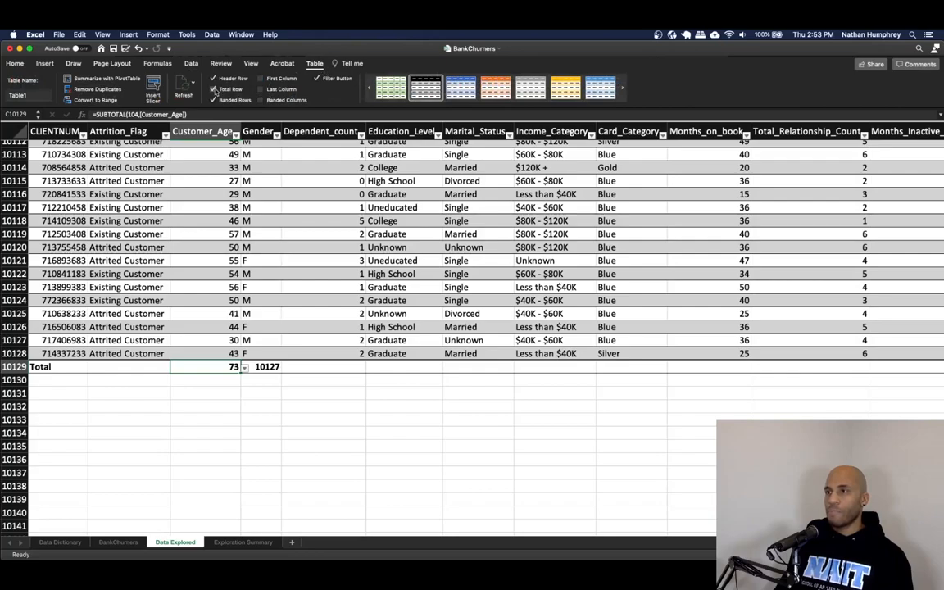
left_click(214, 90)
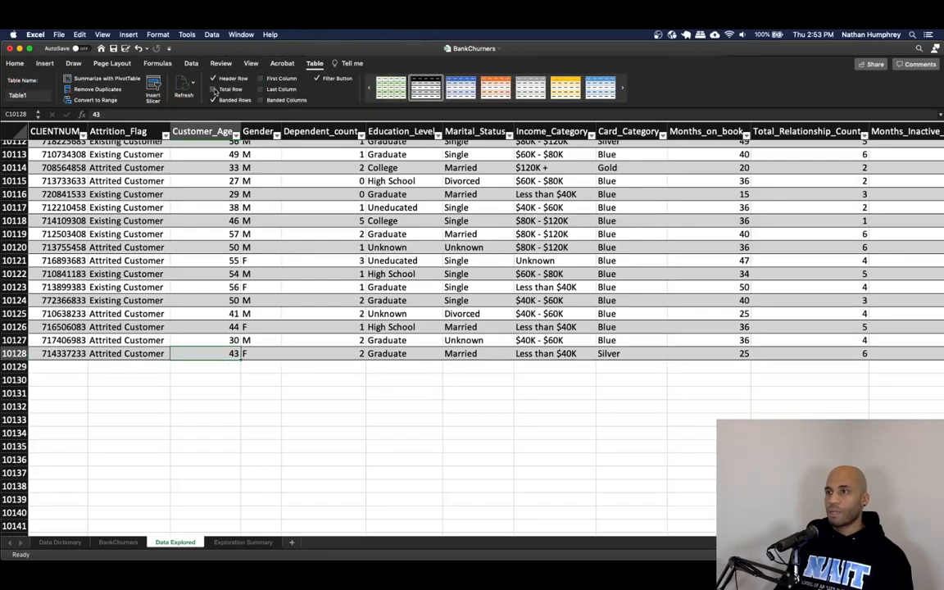
left_click(157, 358)
key("super+Up")
key("Left")
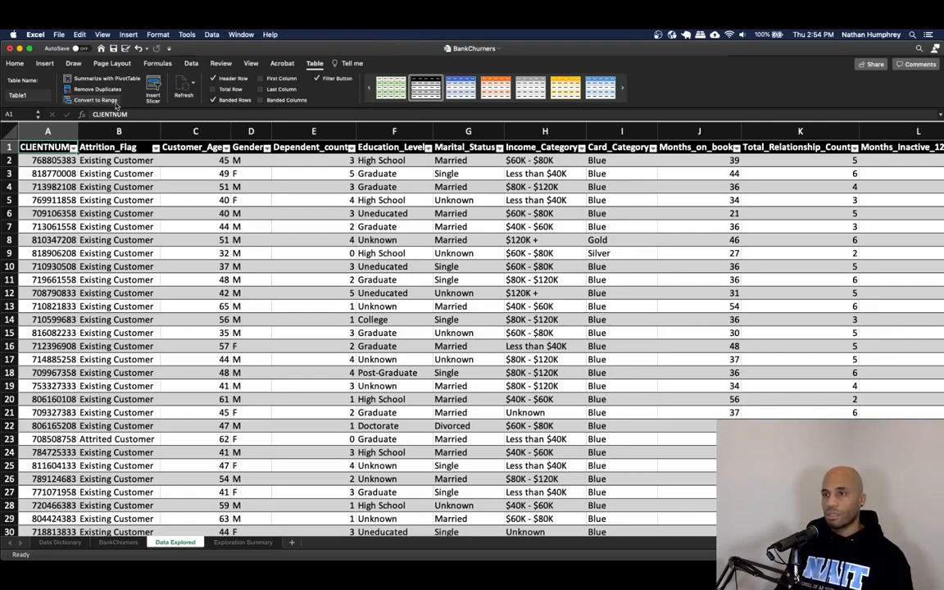
left_click(99, 101)
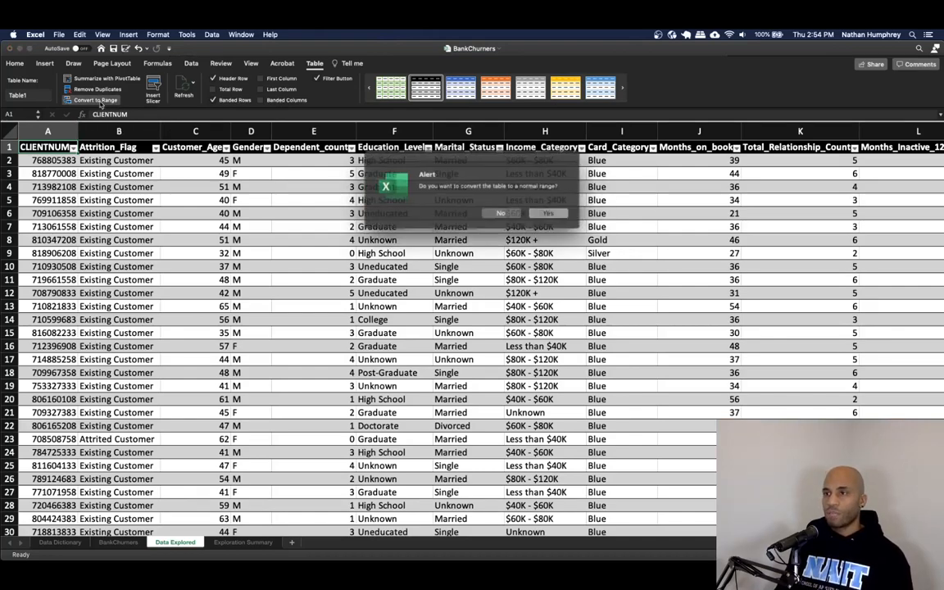
left_click(546, 213)
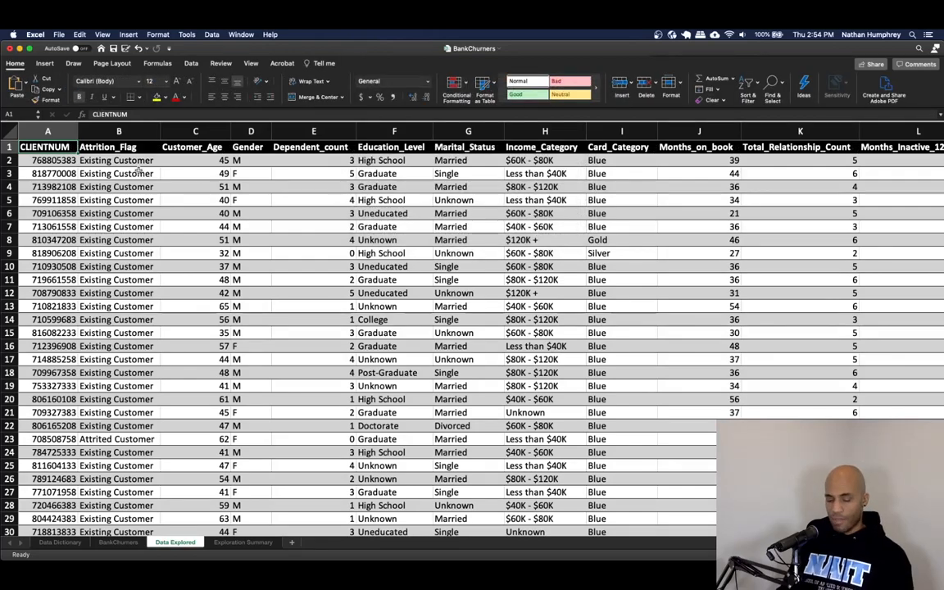
Apply the Normal cell style to the whole data range A1:U10128 and return to cell A1
key("super+shift+Right")
key("super+shift+Down")
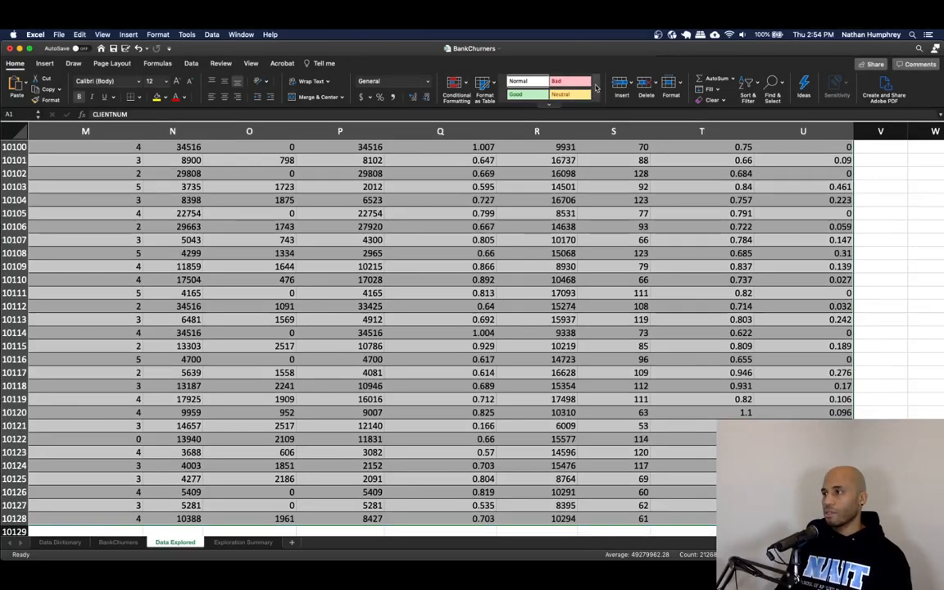
left_click(538, 83)
left_click(520, 152)
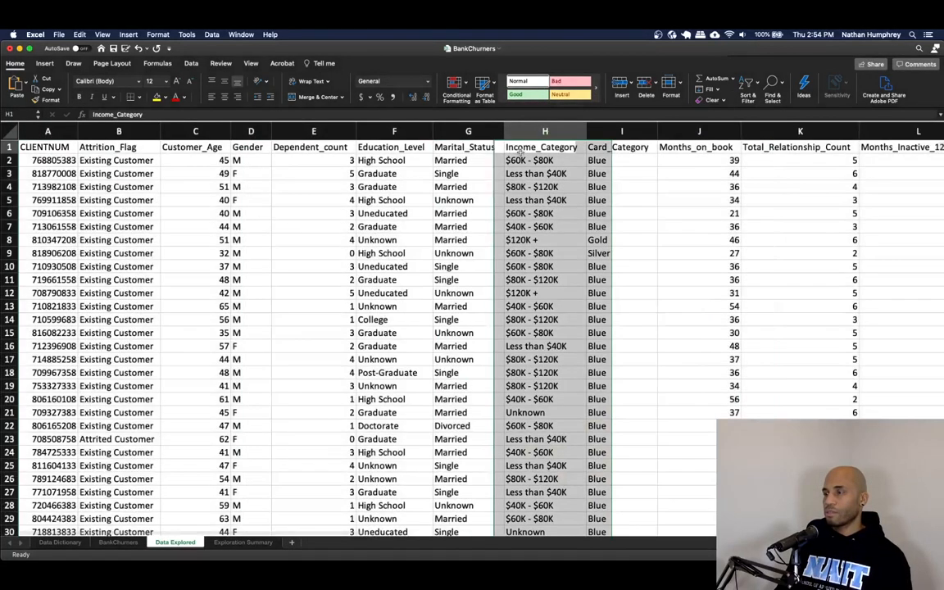
key("ctrl+Home")
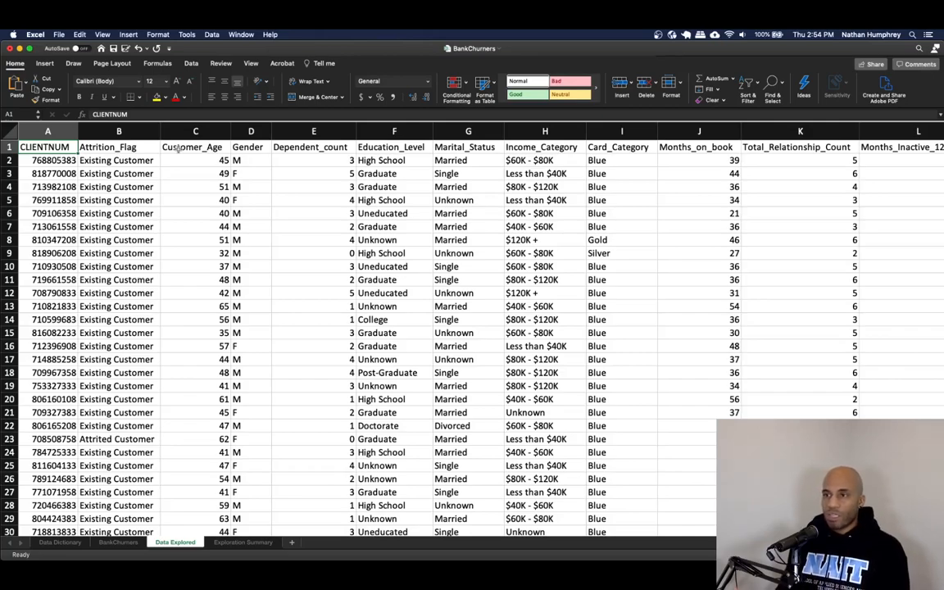
On the Exploration Summary sheet, enter a bold heading Target in A7 and the label Attrited in A8
left_click(243, 542)
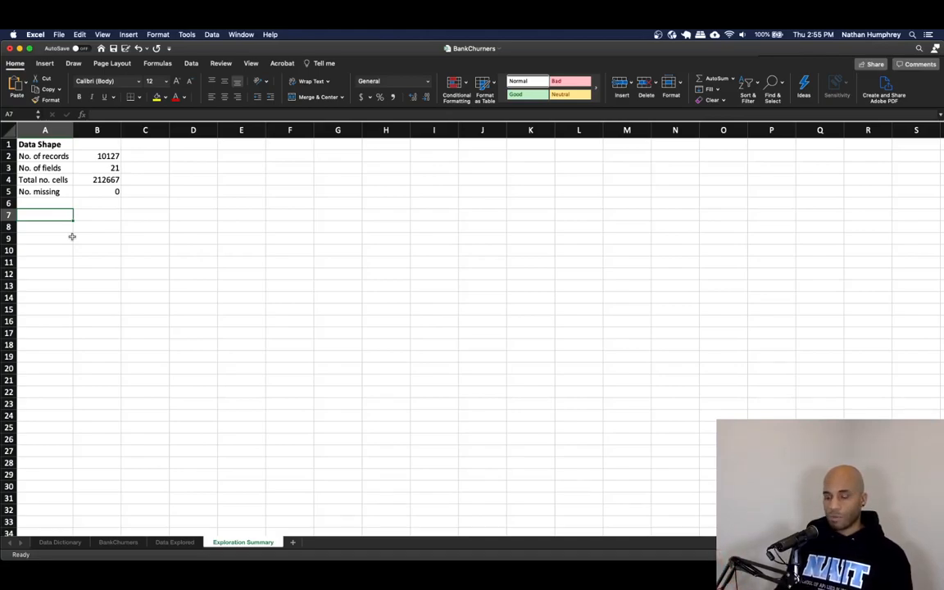
type("Target")
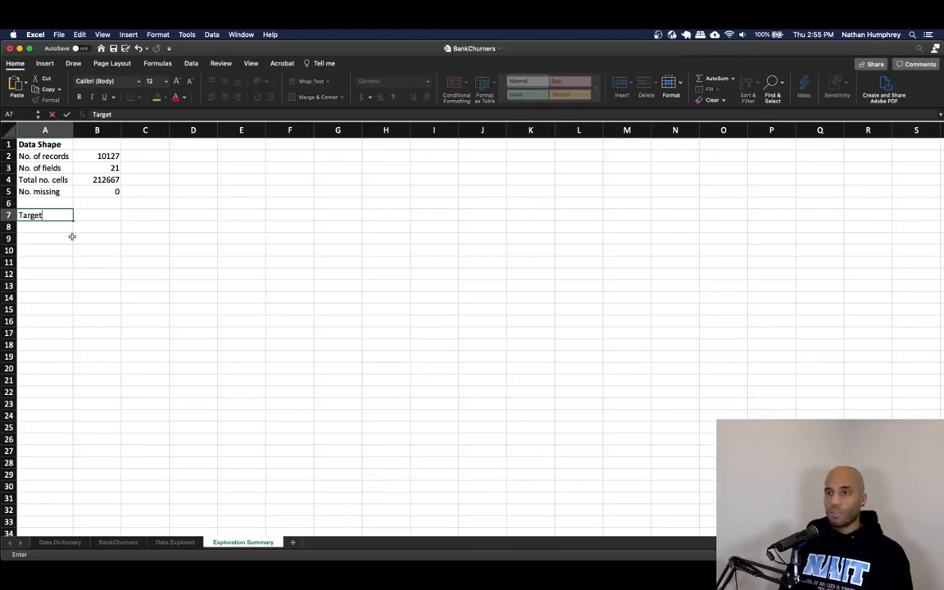
key("Tab")
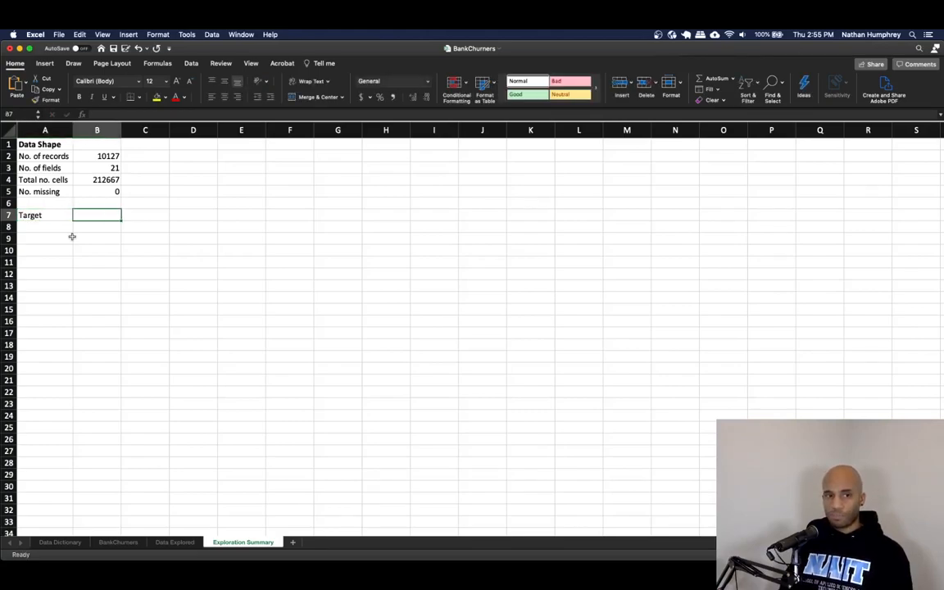
key("Return")
type("Attrited")
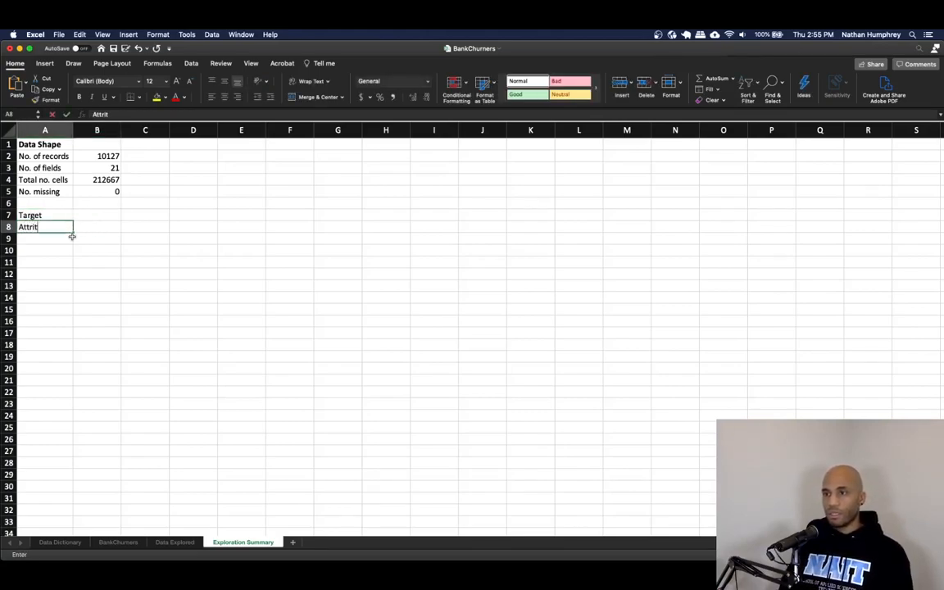
key("Right")
key("Down")
key("Left")
key("Up")
key("Up")
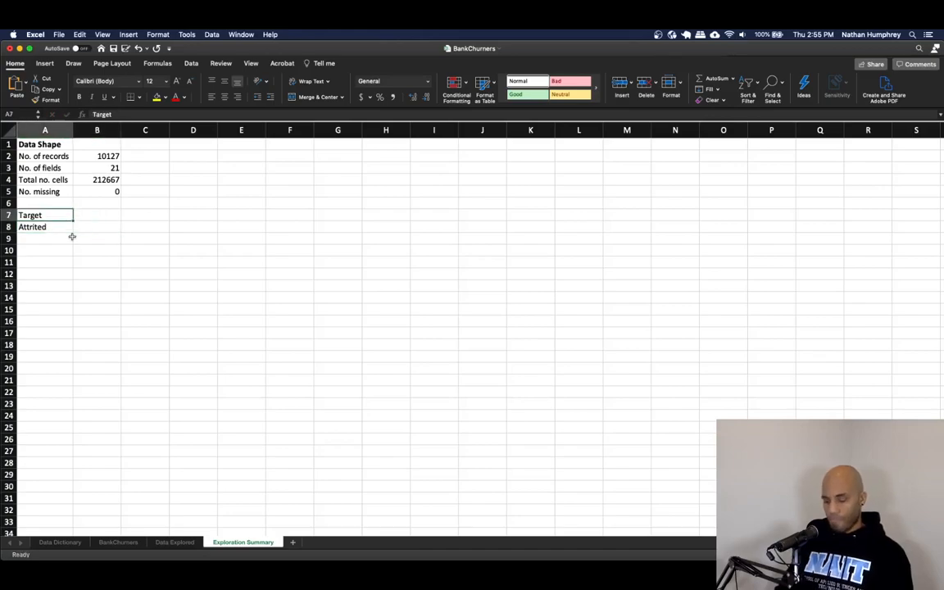
key("super+b")
Select B8 for the attrited count and check the Attrition_Flag labels in B2 and B23 on the Data Explored sheet
key("Right")
key("Down")
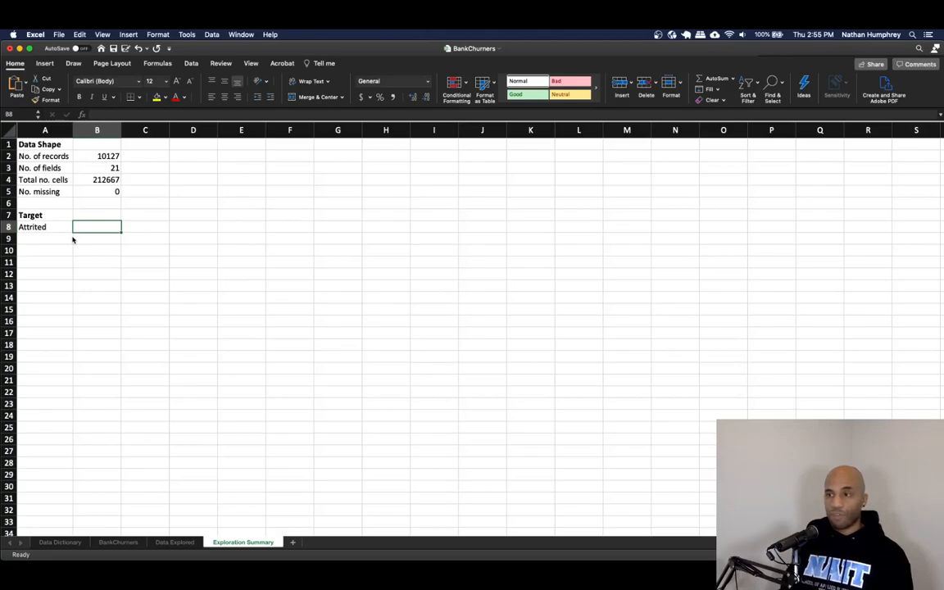
type("=")
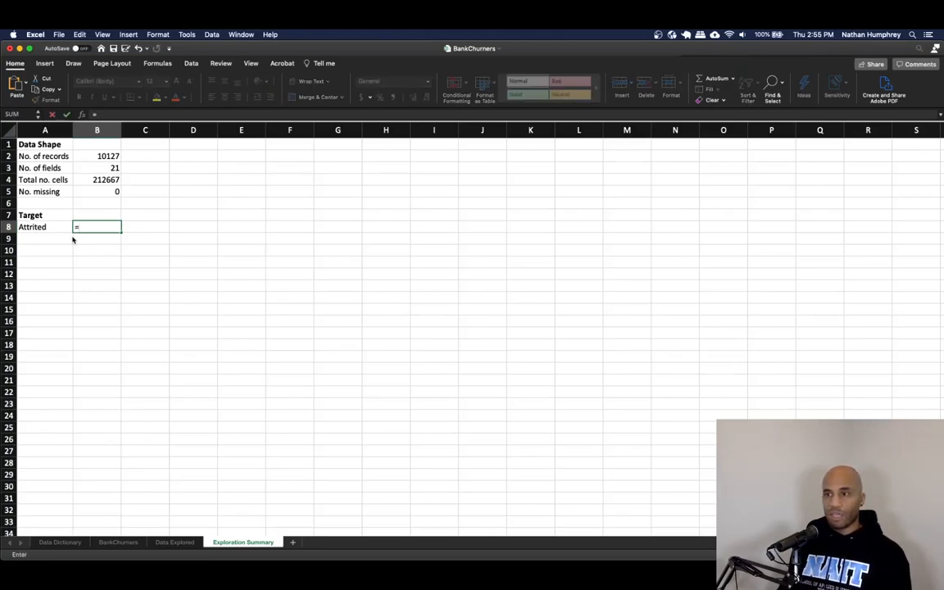
key("Escape")
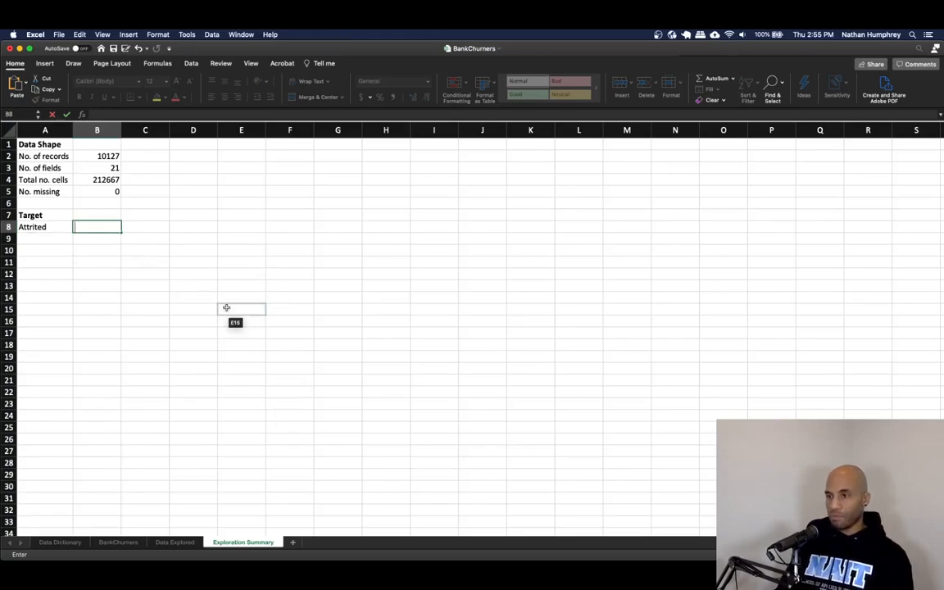
left_click(172, 542)
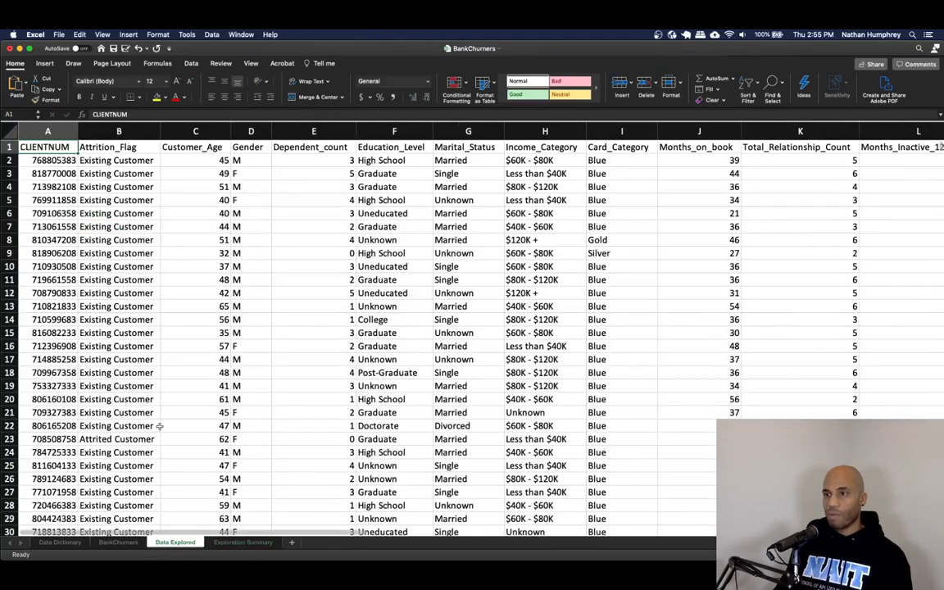
left_click(129, 161)
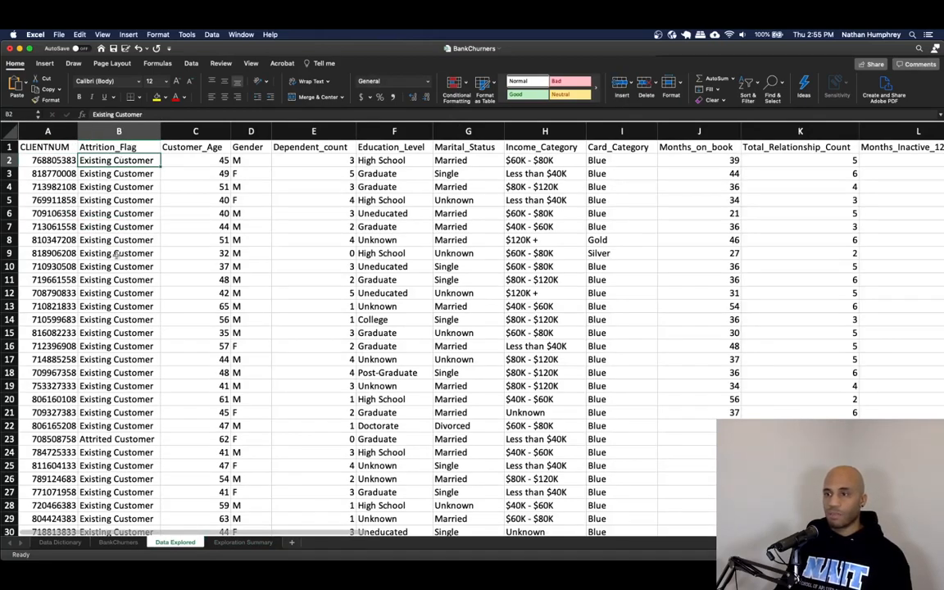
left_click(118, 437)
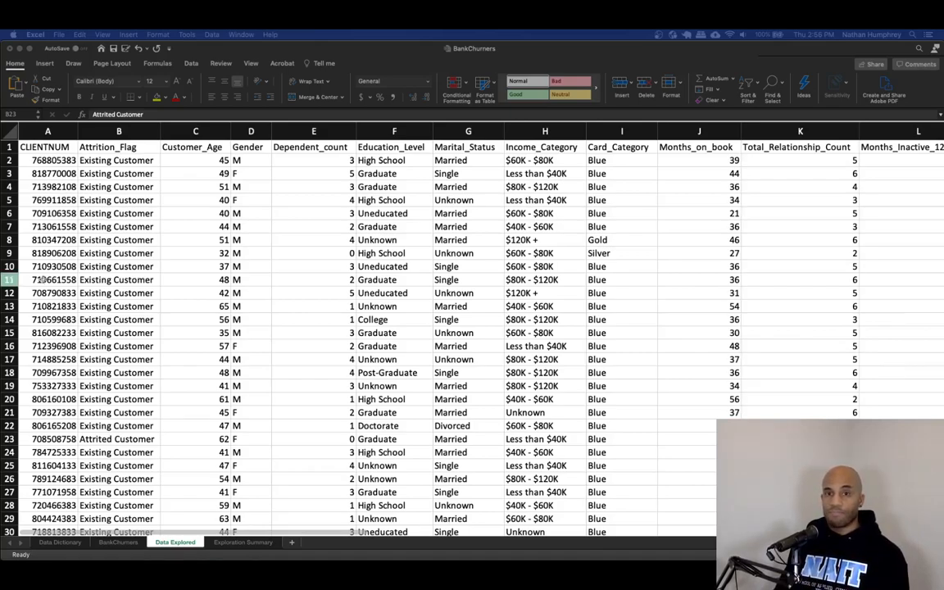
In B8 of Exploration Summary, enter a COUNTIF over 'Data Explored'!B2:B10128 with the criterion "Attrited Custome"
left_click(229, 544)
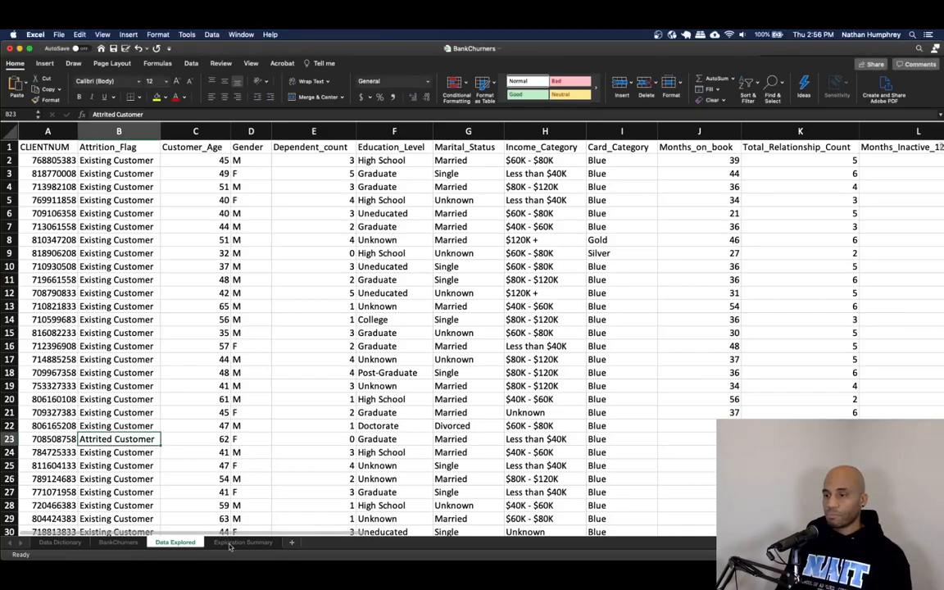
left_click(229, 544)
type("=COUNT")
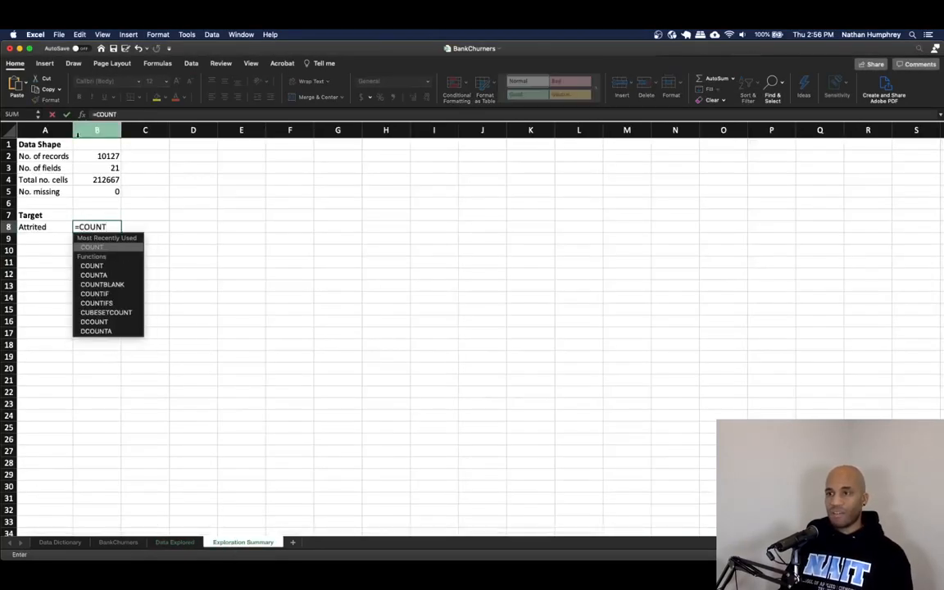
key("Down")
key("Down")
key("Down")
key("Down")
key("Tab")
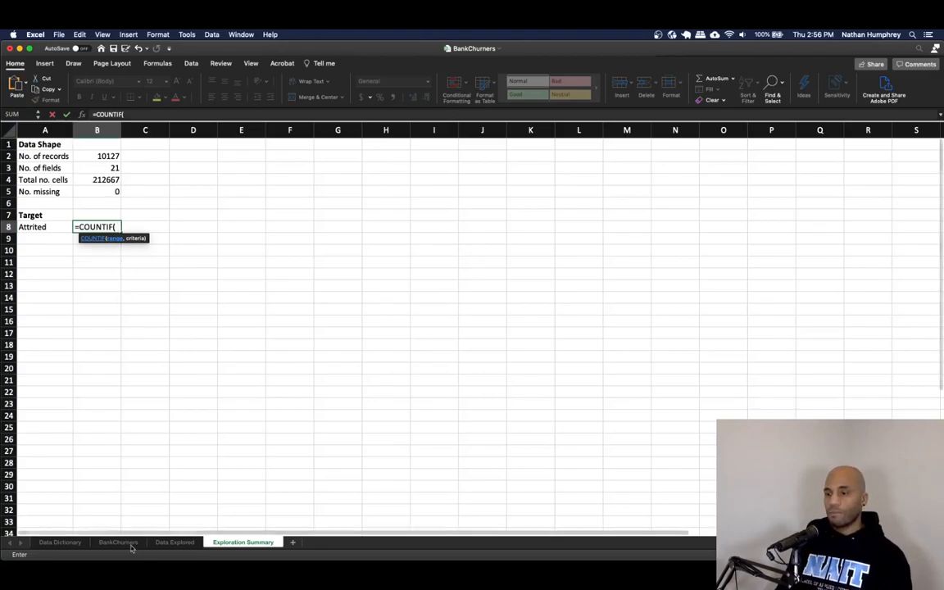
left_click(173, 541)
left_click(97, 159)
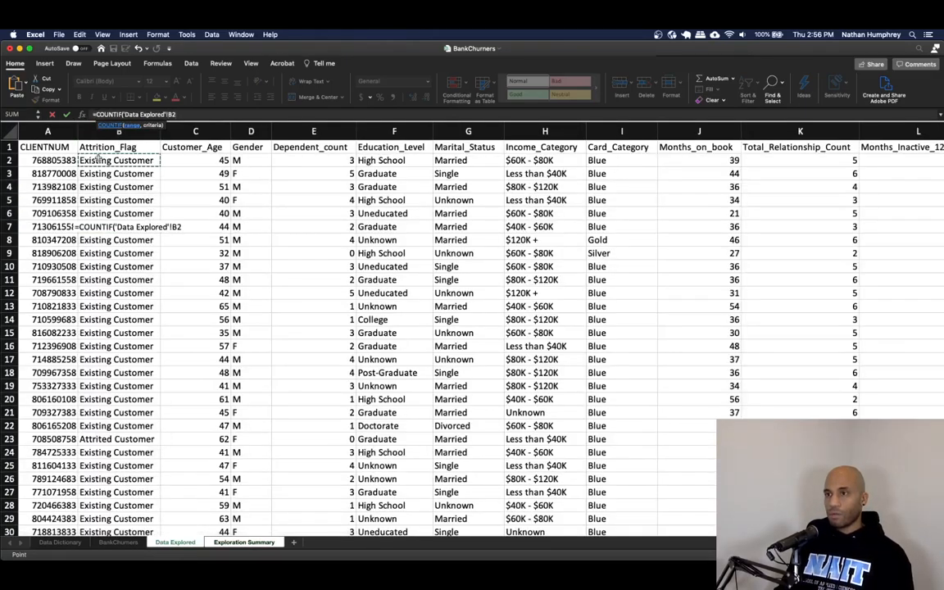
key("super+shift+Down")
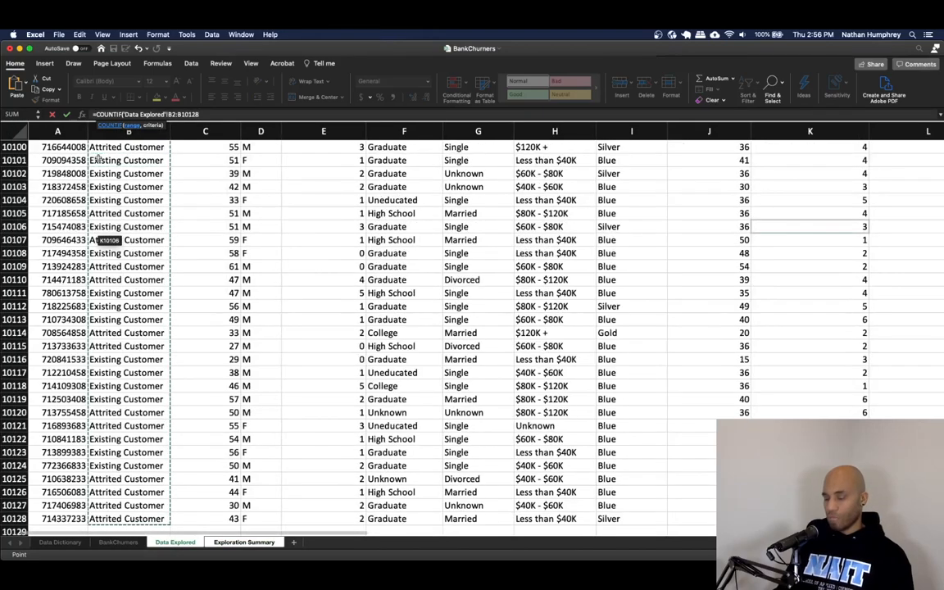
type(",")
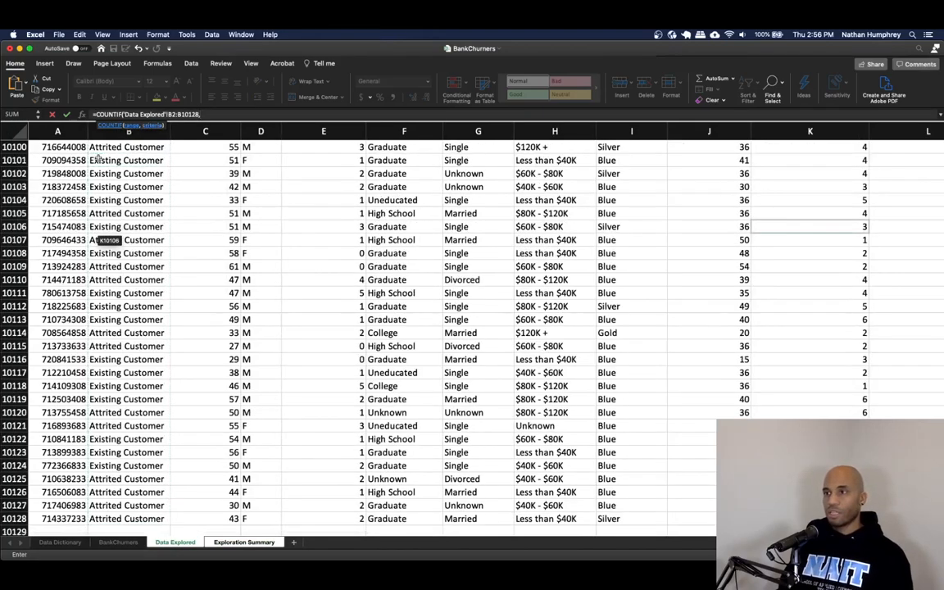
type("\"Attrite")
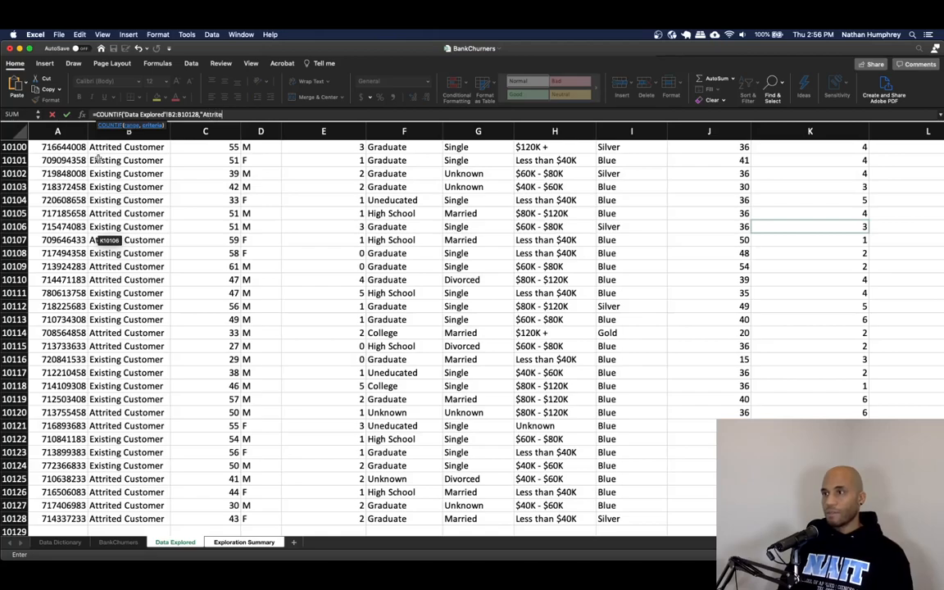
type("d Customer\")")
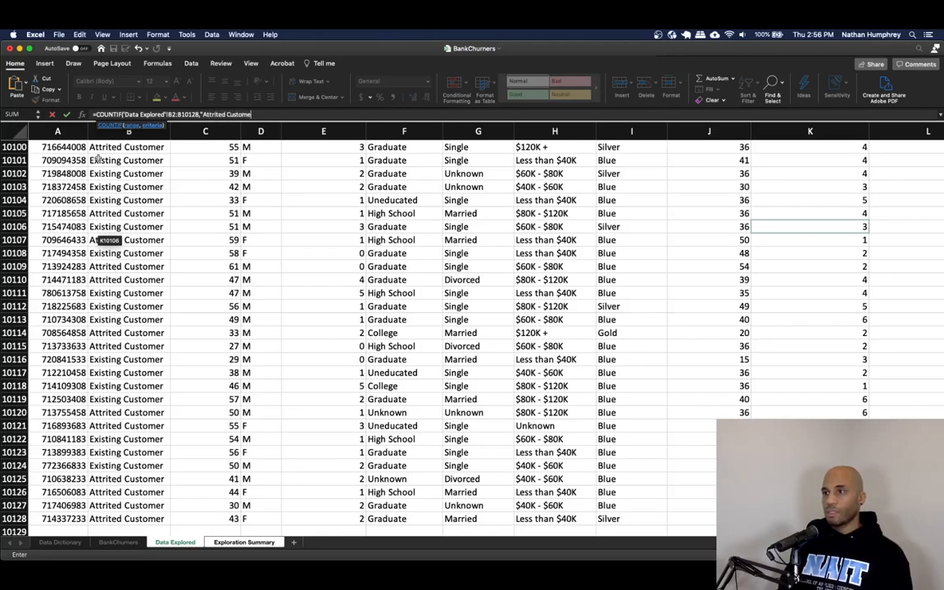
key("Return")
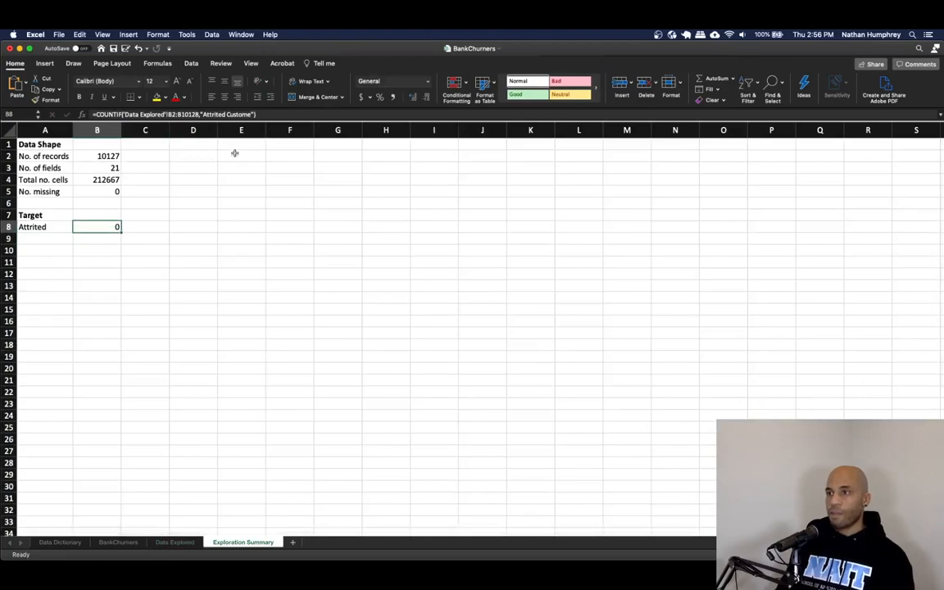
Correct the COUNTIF criterion in B8 to "Attrited Customer" and reselect the cell
left_click(250, 114)
type("r")
key("Return")
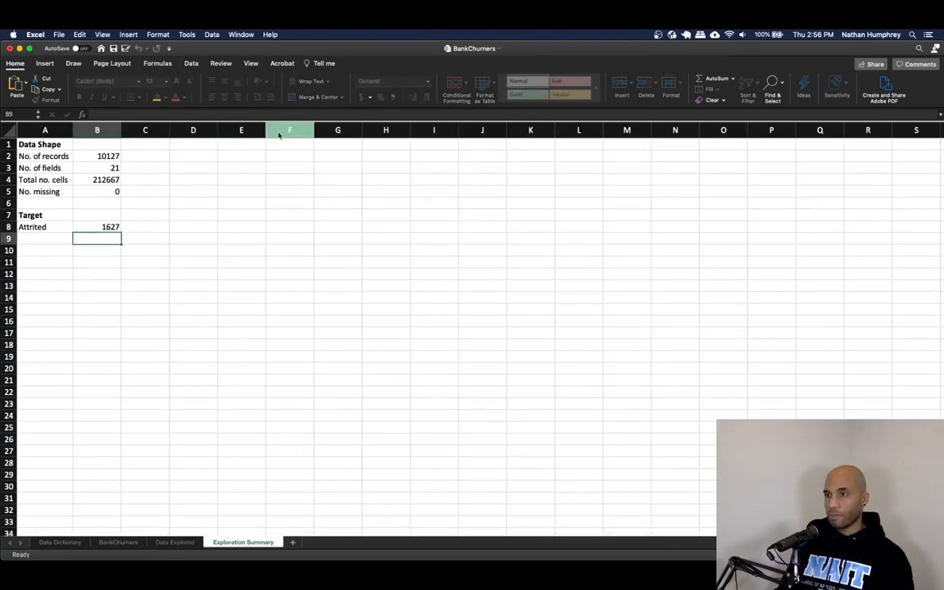
key("Up")
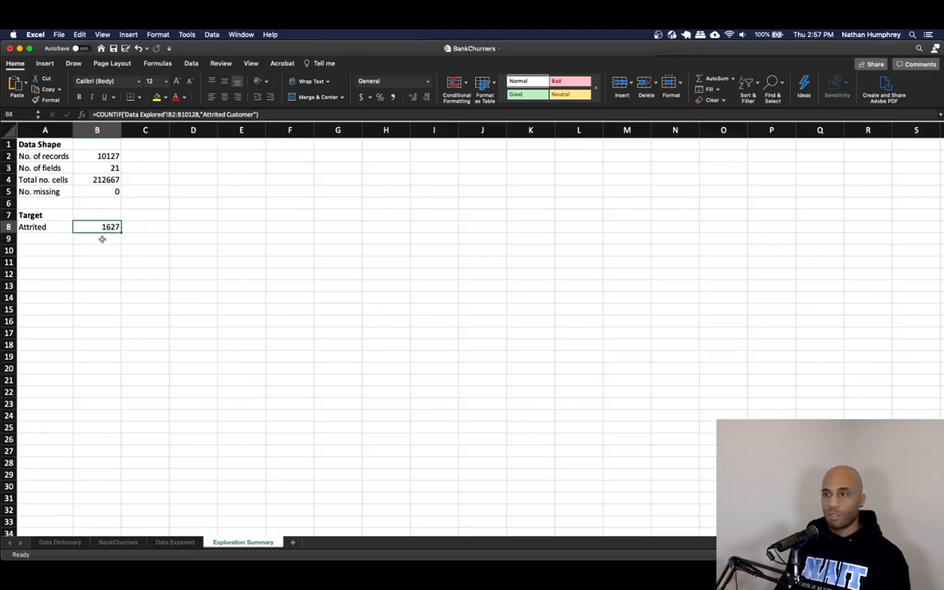
Enter the label Percent attrited in A9 and widen column A to fit it
left_click(70, 238)
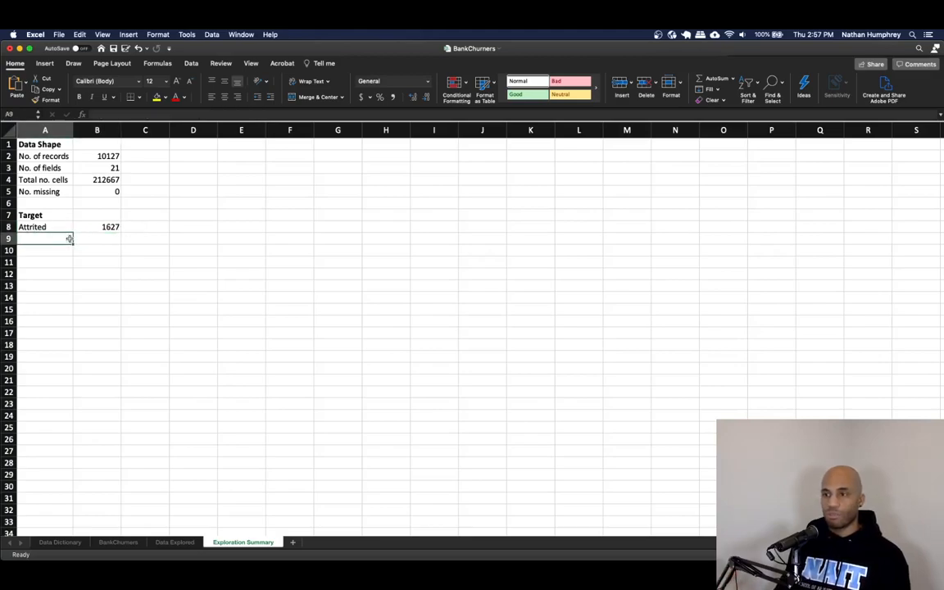
left_click(135, 227)
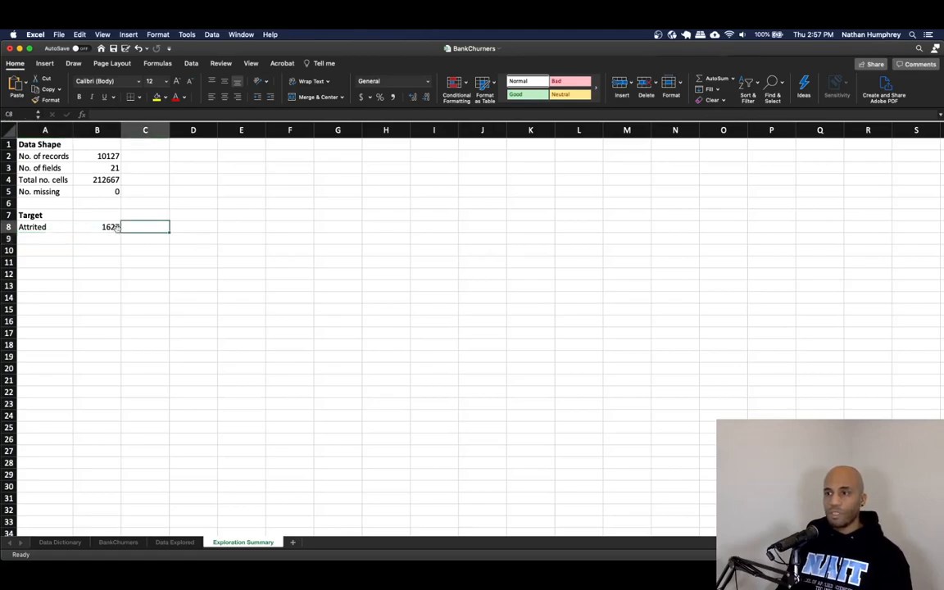
key("Left")
left_click(114, 156)
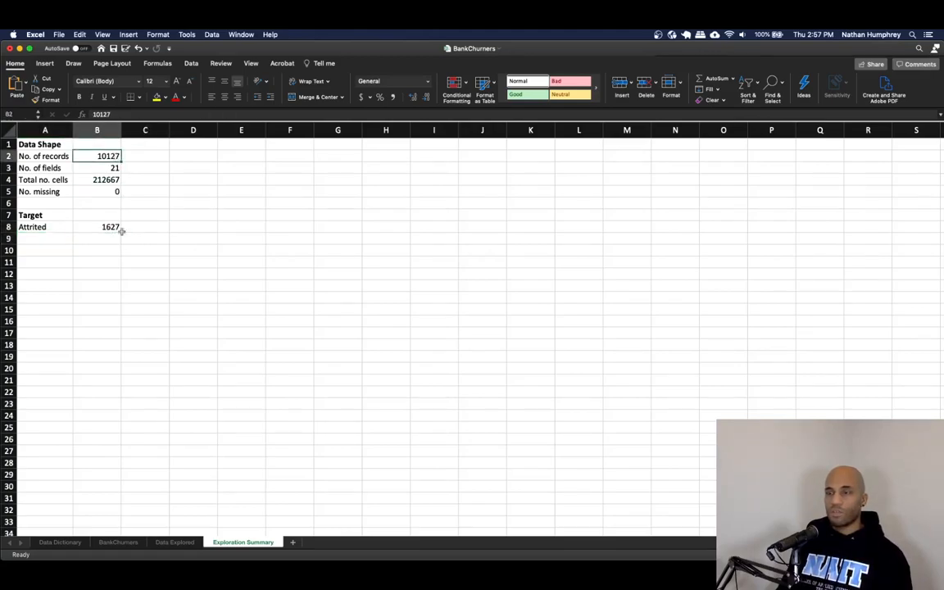
left_click(44, 236)
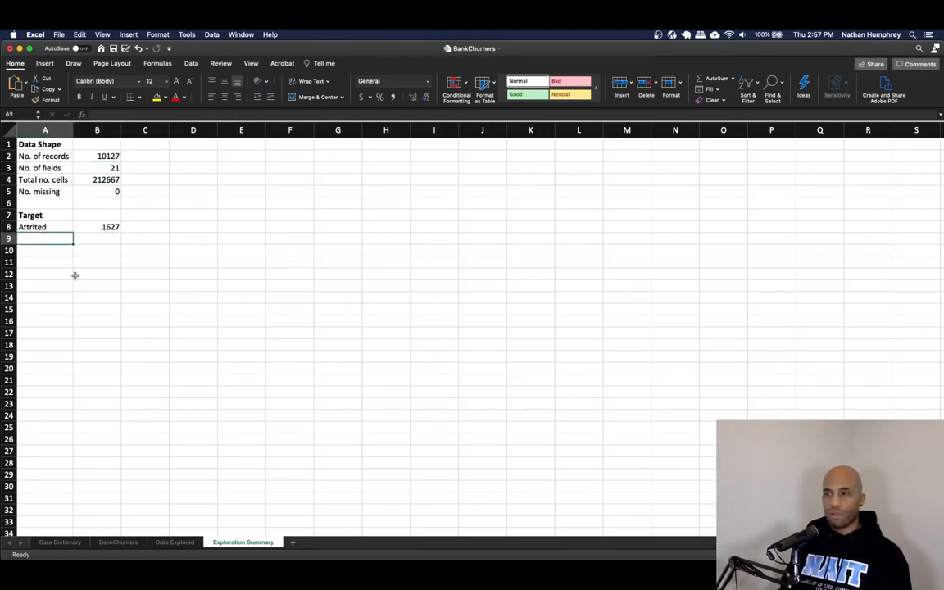
type("Percent")
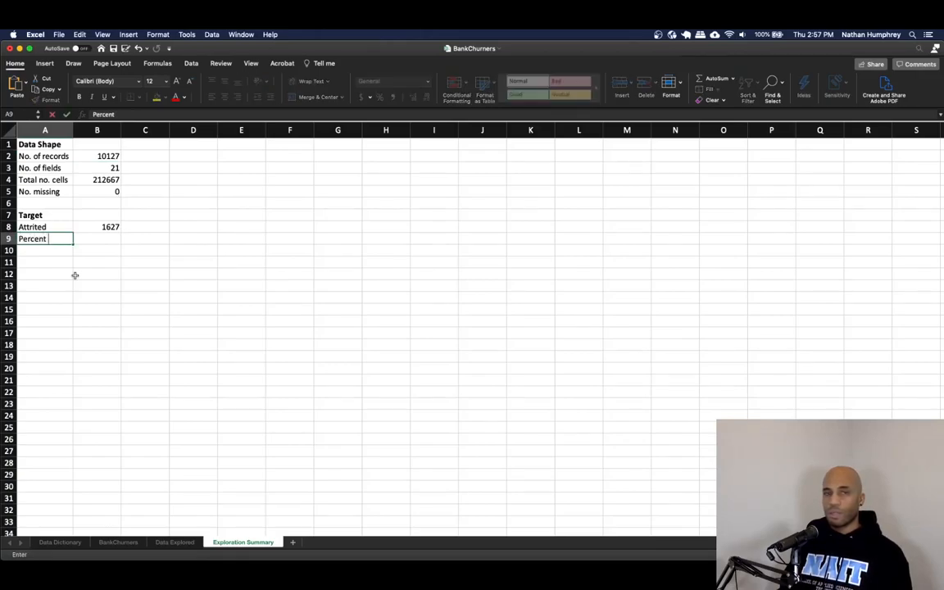
type(" a")
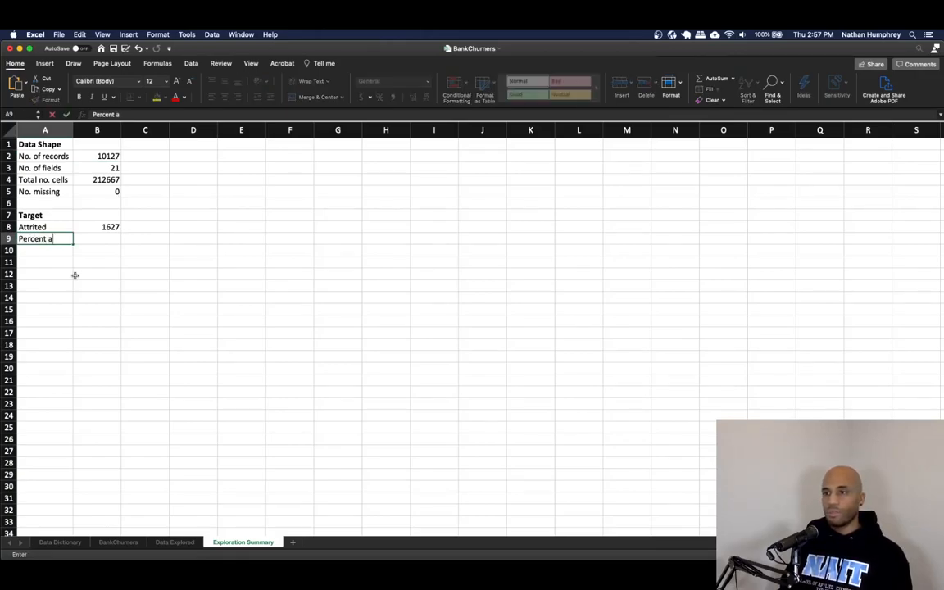
type("ttrited")
key("Tab")
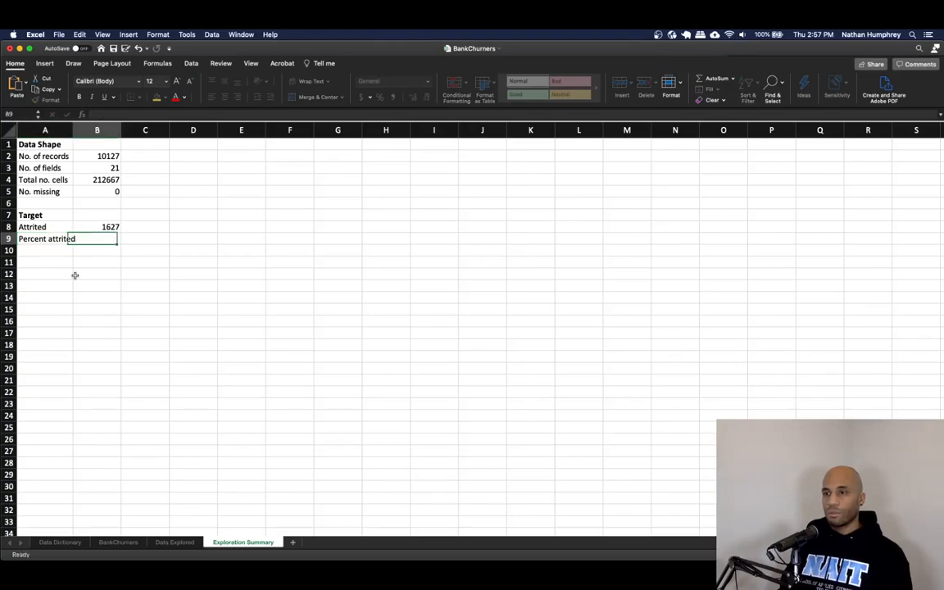
left_click_drag(73, 130, 78, 129)
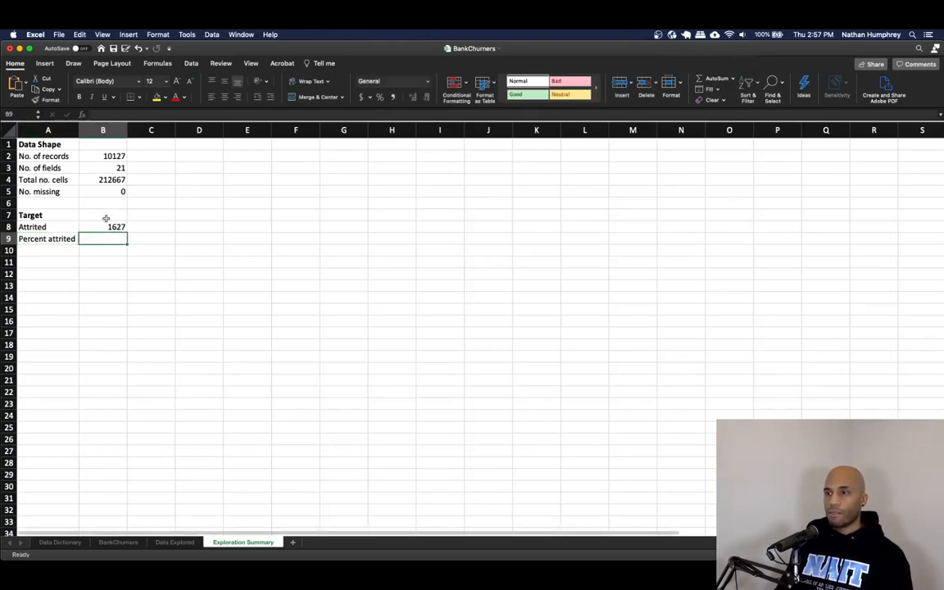
Replace the COUNTIF formula in B8 with its value using Paste Special
key("Up")
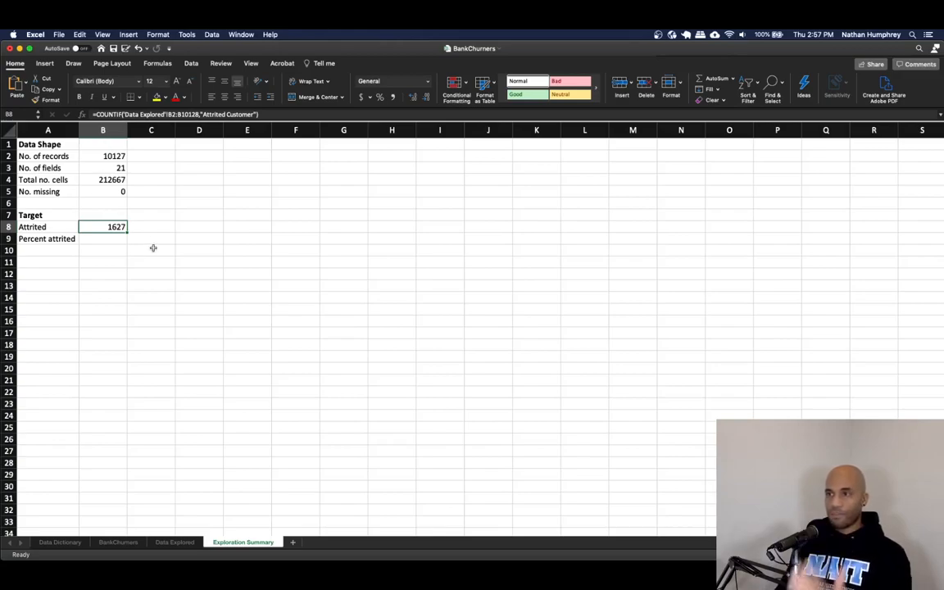
key("super+c")
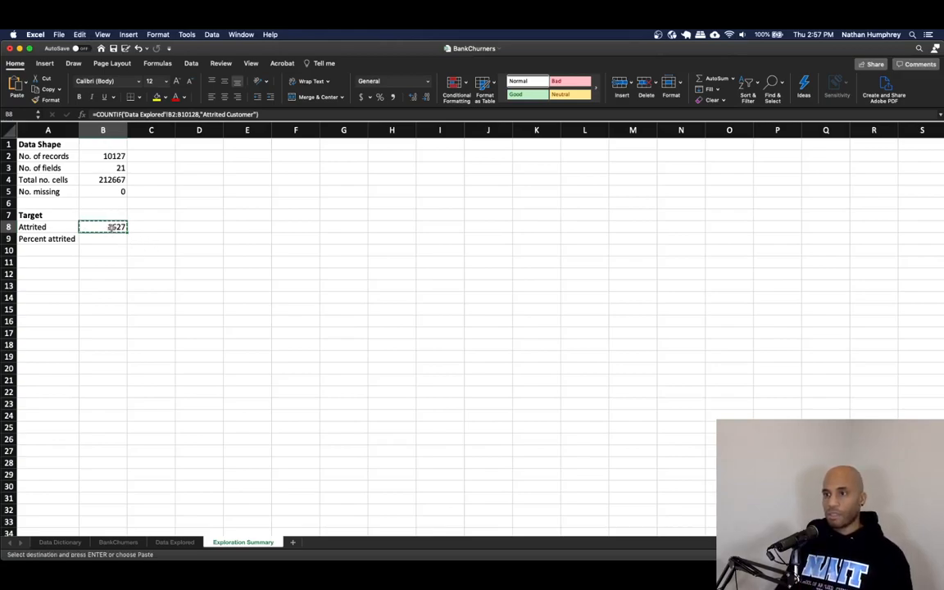
right_click(113, 226)
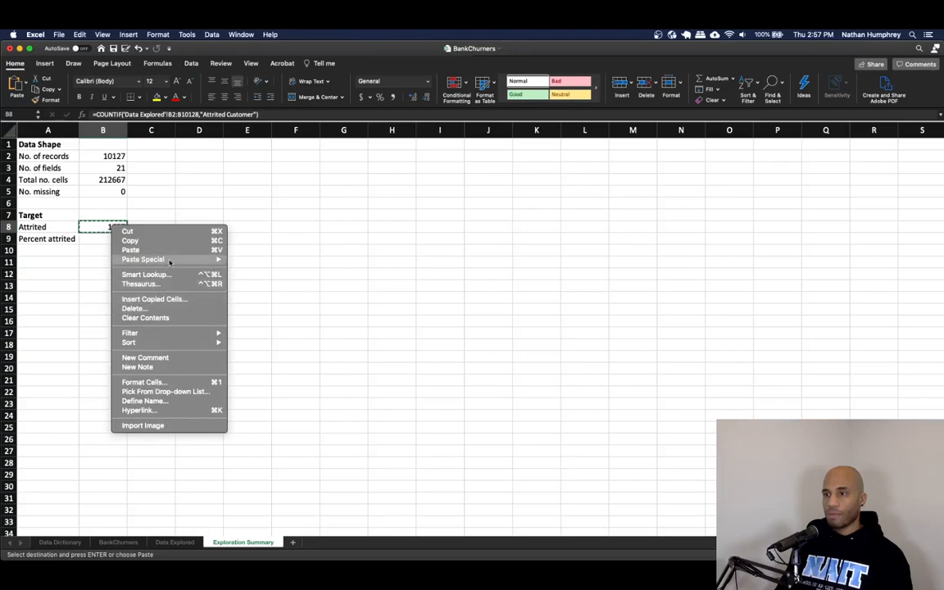
left_click(246, 303)
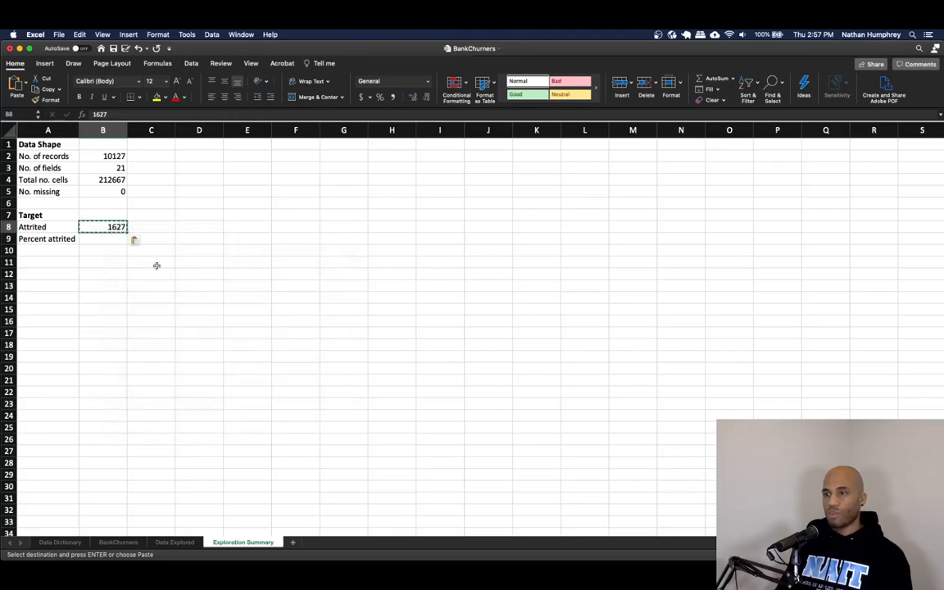
Calculate the attrited share in B9 with the formula =B8/B2
left_click(114, 238)
type("=")
key("Up")
type("/")
key("Up")
key("Up")
key("Up")
key("Up")
key("Up")
key("Up")
key("Up")
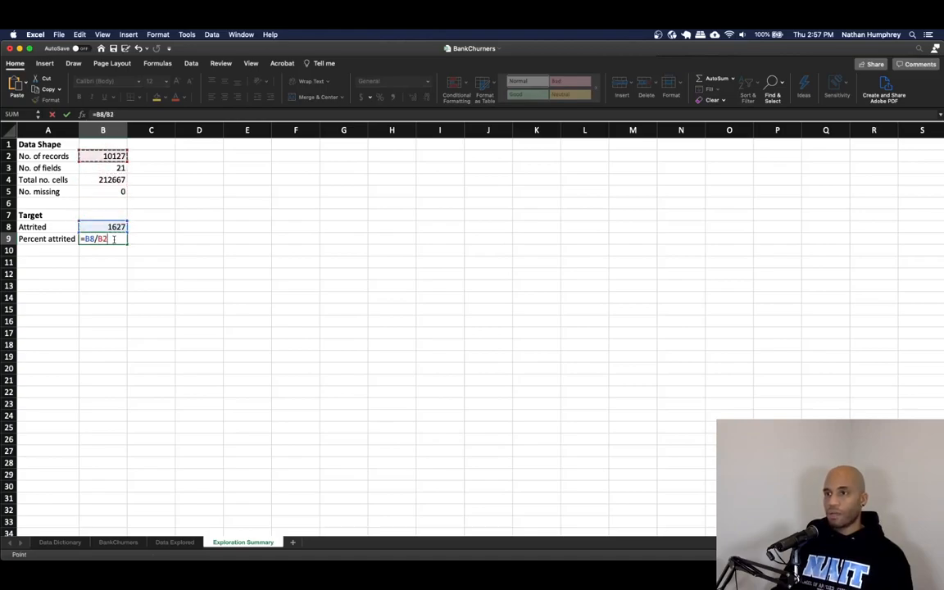
key("Return")
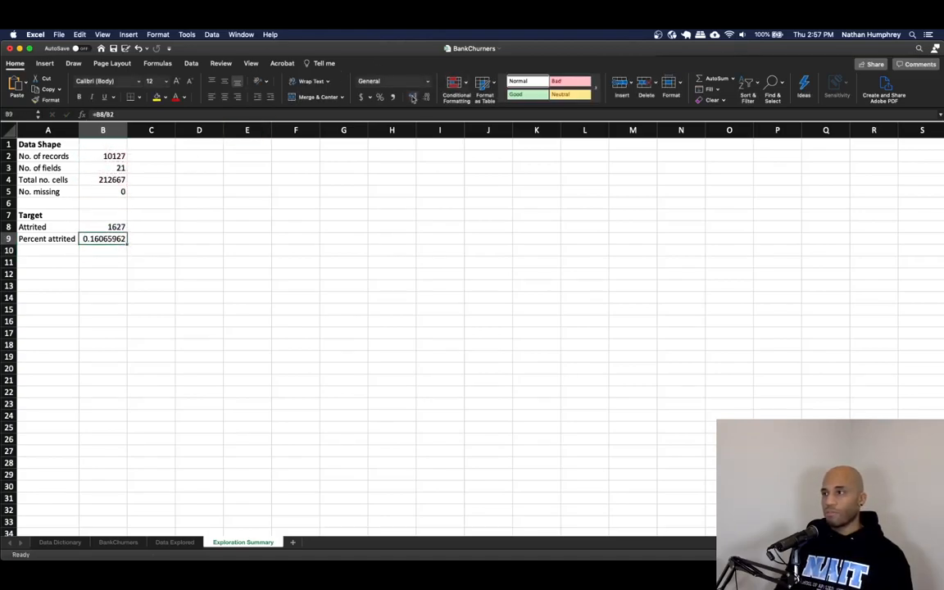
Format B9 as a percentage with one decimal place and move to cell C9
key("ctrl+shift+5")
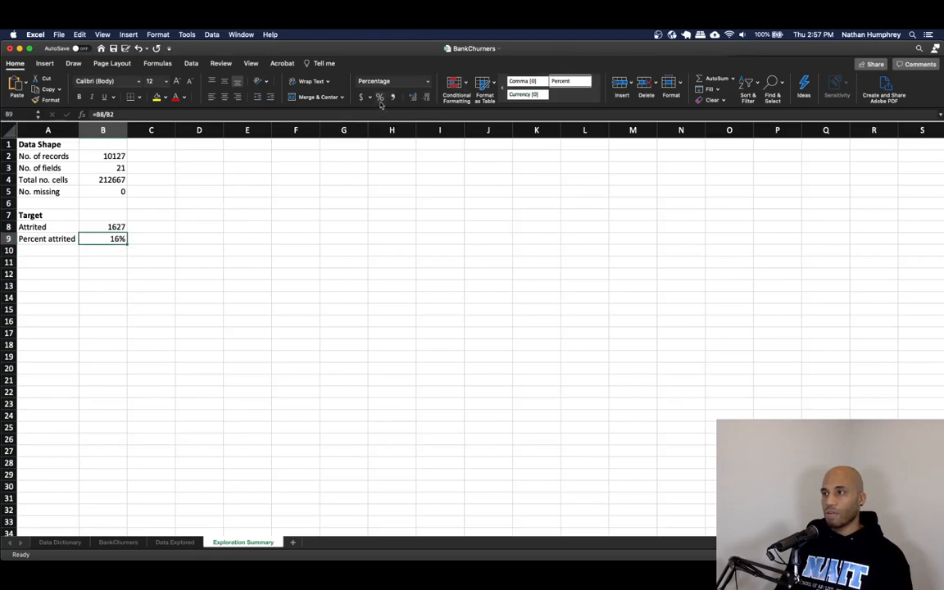
left_click(413, 97)
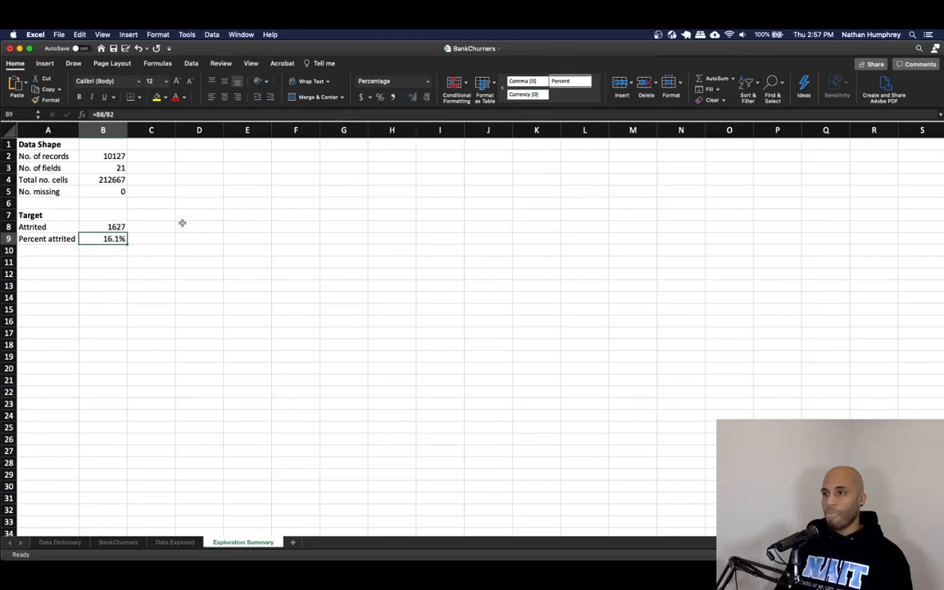
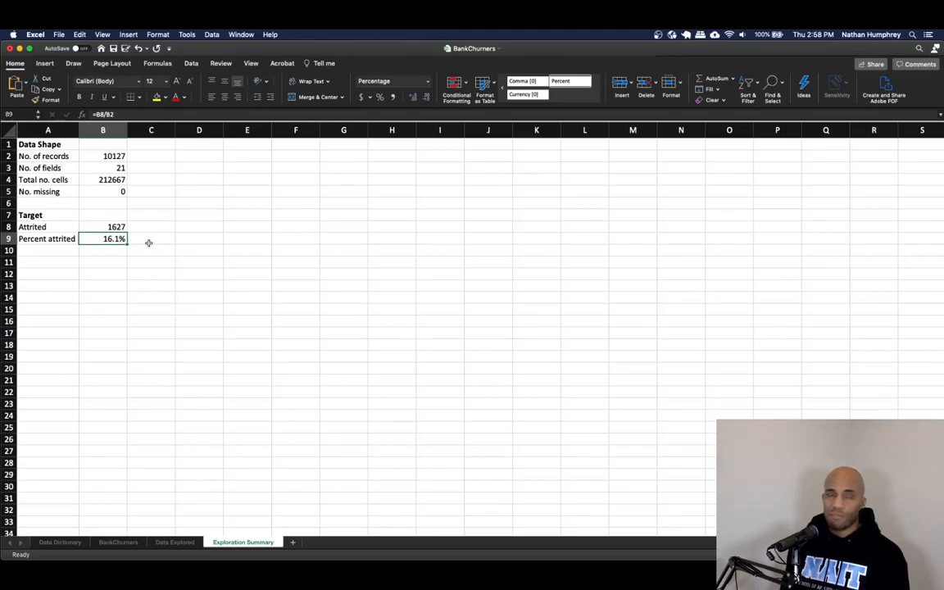
left_click(146, 238)
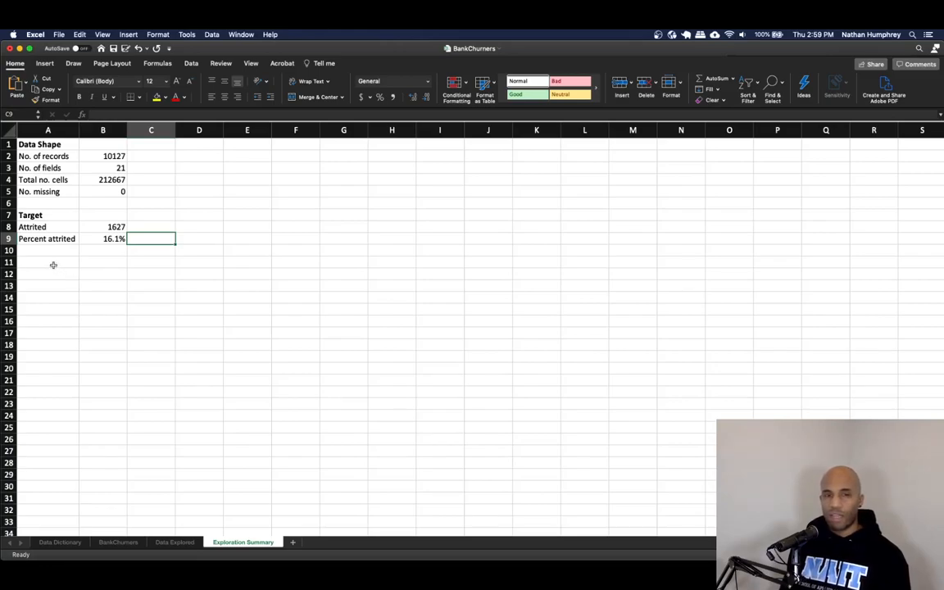
Go to the header row of the Data Explored sheet and review the dataset's fields
left_click(172, 541)
left_click(233, 478)
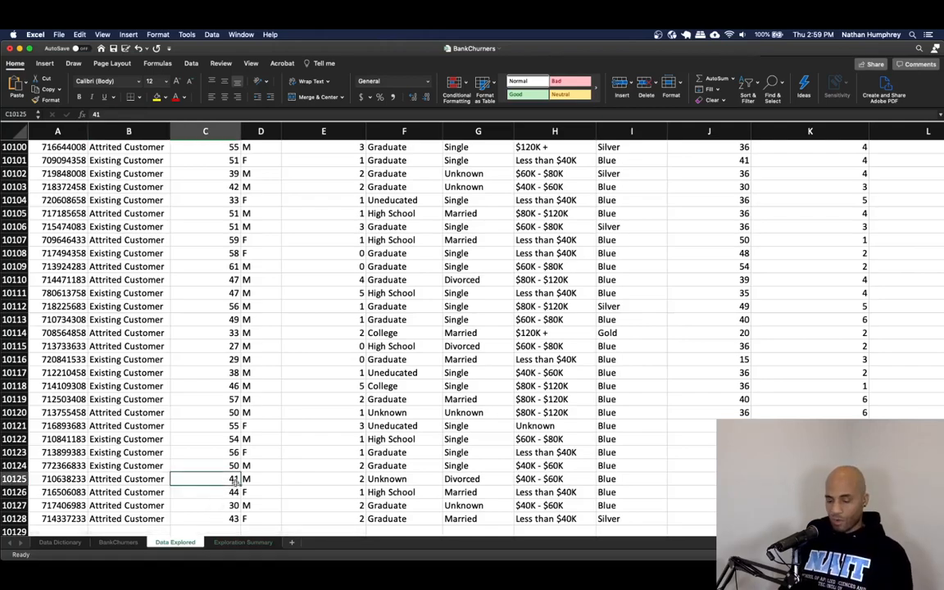
key("ctrl+Up")
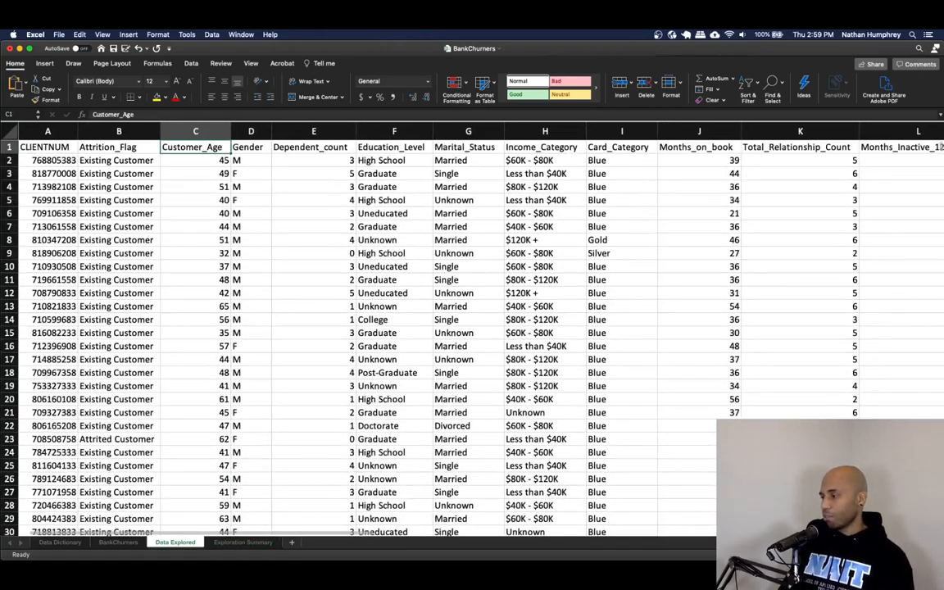
scroll(471, 329, "down", 3)
scroll(472, 329, "down", 3)
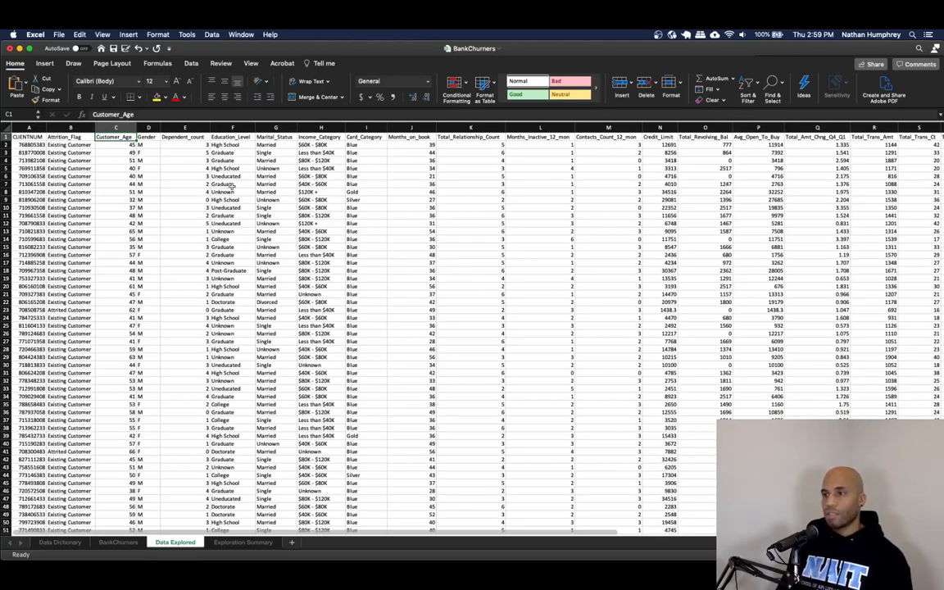
left_click(151, 136)
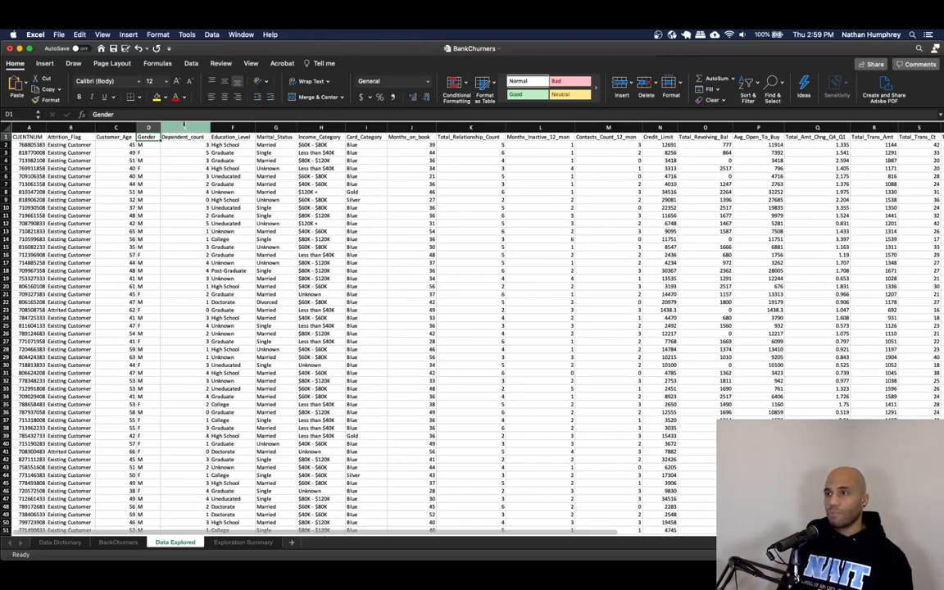
Insert a histogram of the Dependent_count column and enlarge it near the first rows of the sheet
left_click(185, 128)
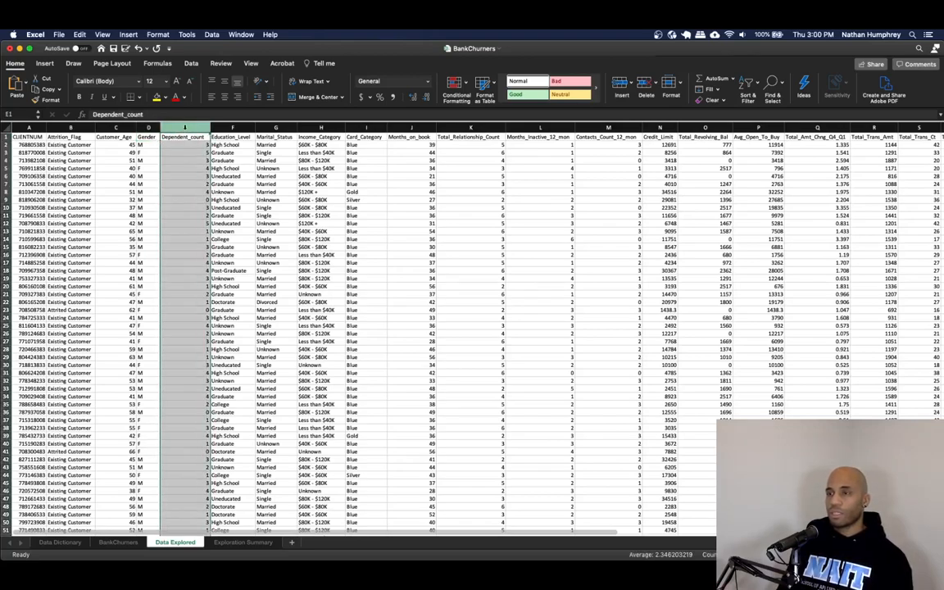
left_click(43, 63)
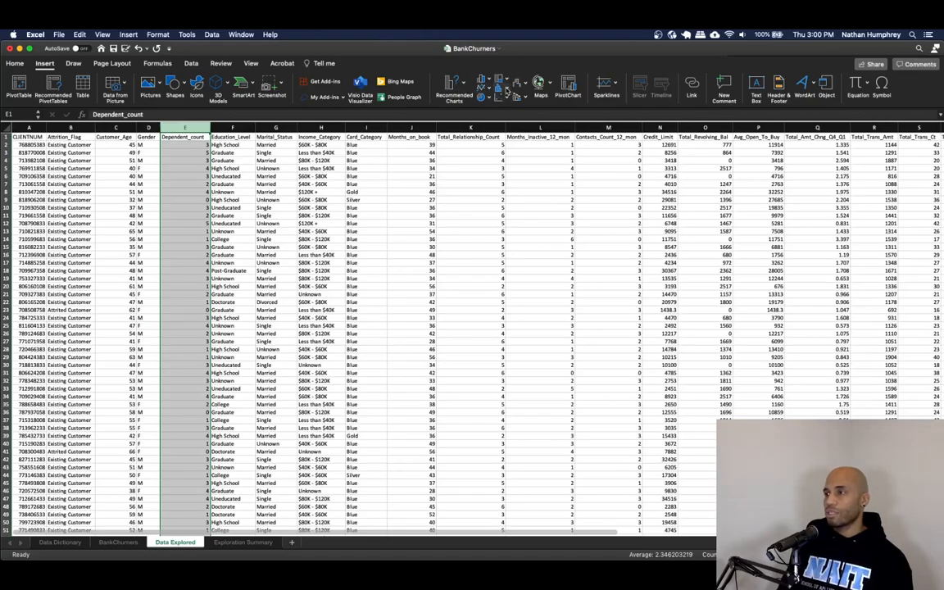
left_click(505, 90)
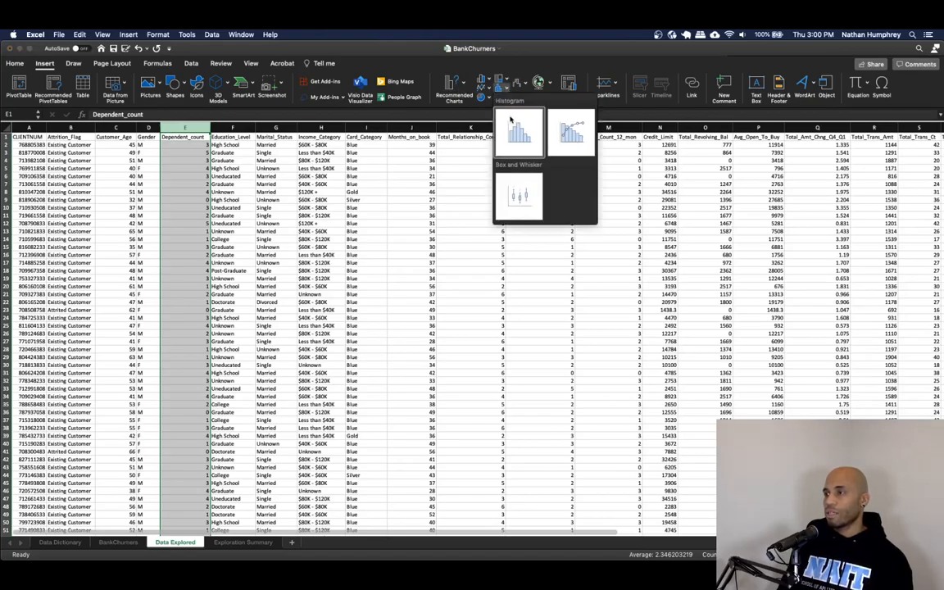
left_click(510, 120)
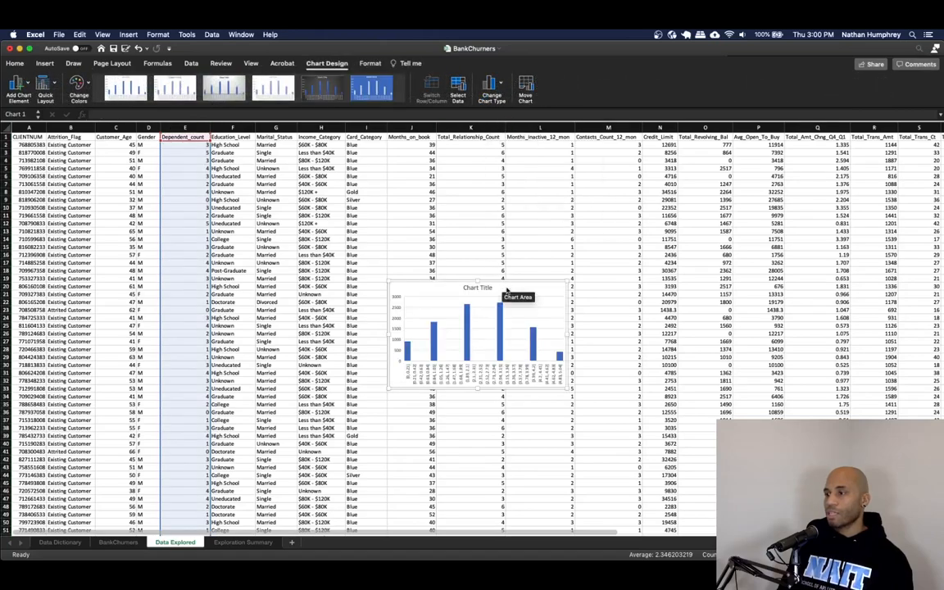
left_click_drag(506, 288, 453, 219)
left_click_drag(512, 319, 706, 459)
left_click_drag(627, 219, 508, 145)
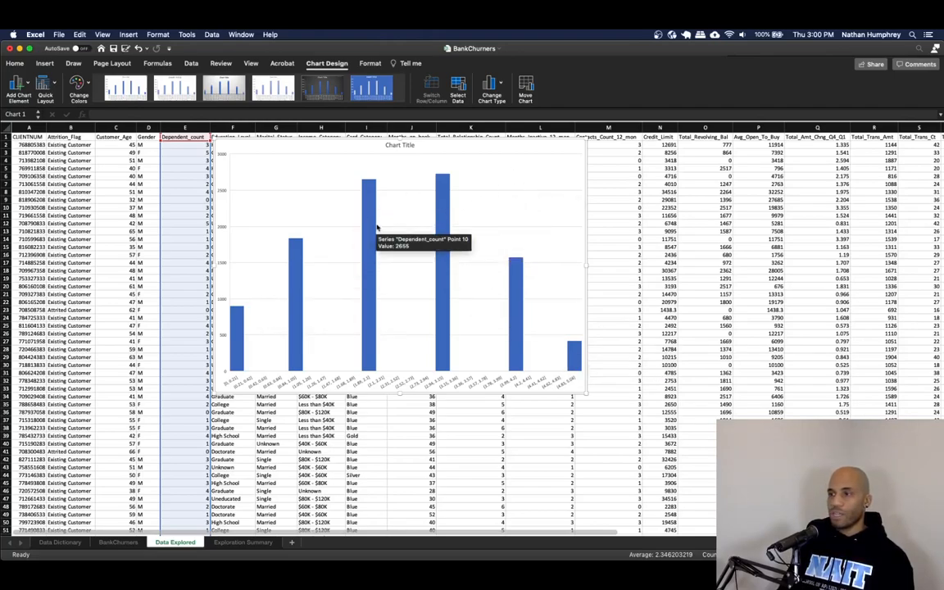
Switch the Dependent_count histogram's binning to Number of bins and set it to 6
right_click(371, 231)
key("Escape")
left_click(368, 211)
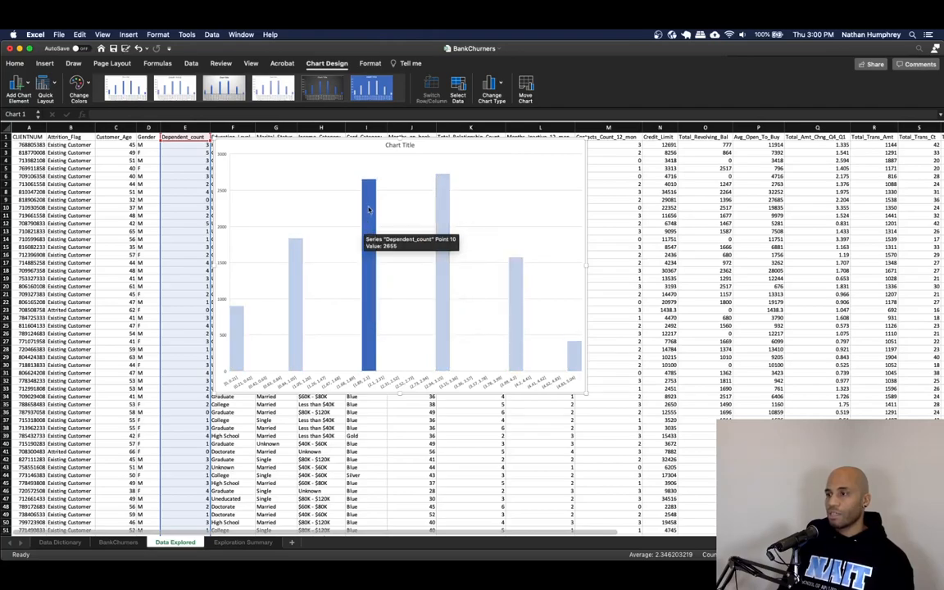
left_click(370, 210)
right_click(370, 273)
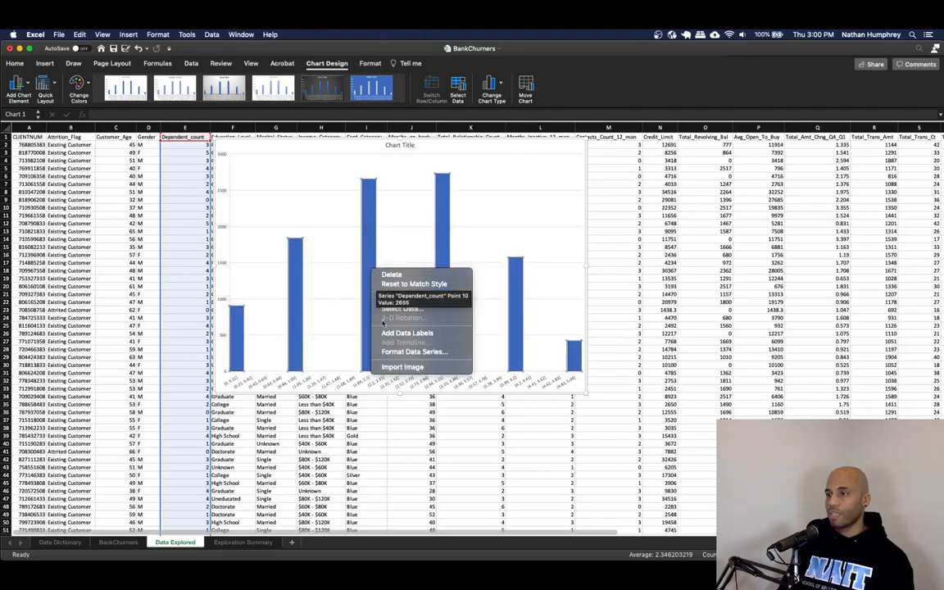
left_click(407, 352)
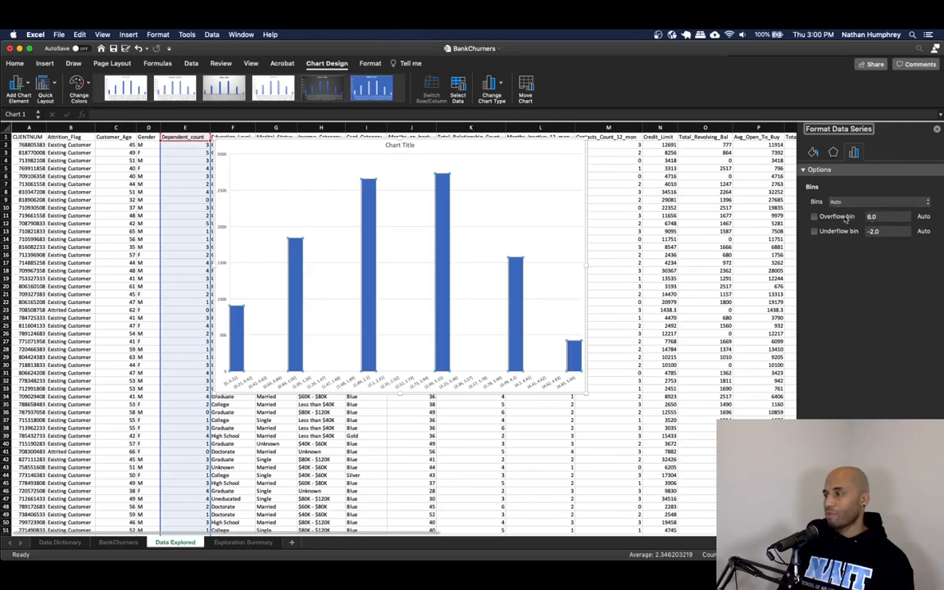
left_click(839, 203)
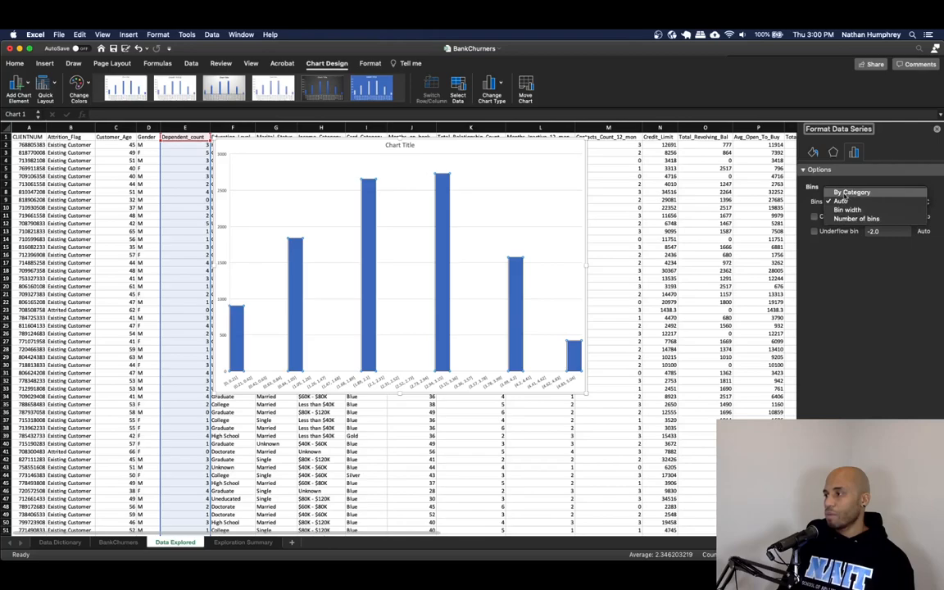
left_click(852, 218)
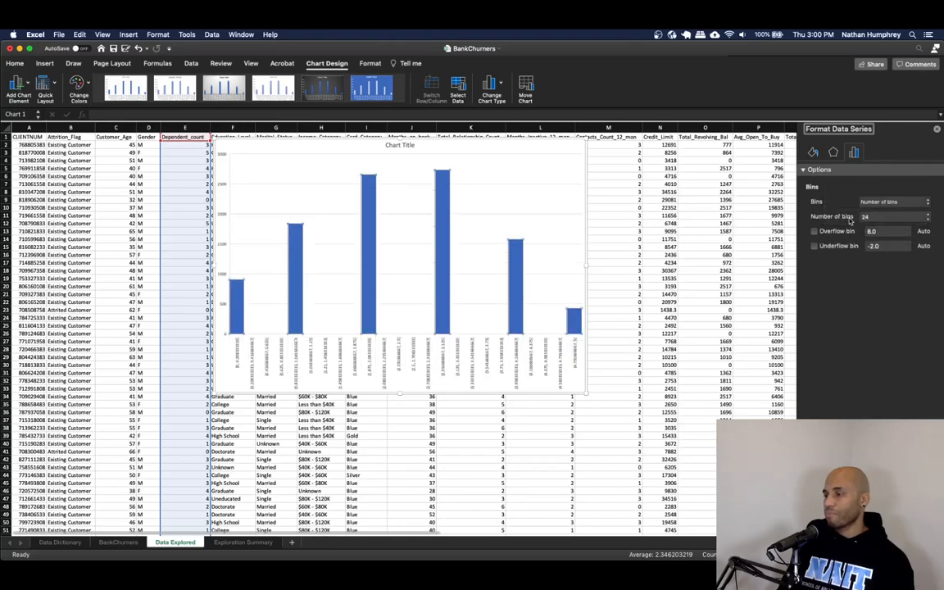
double_click(866, 215)
type("8")
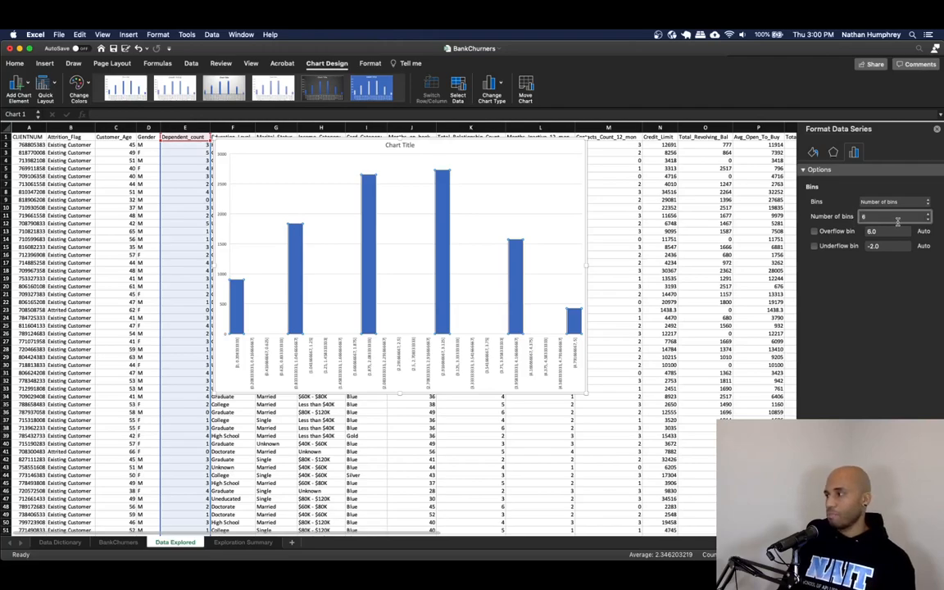
key("Return")
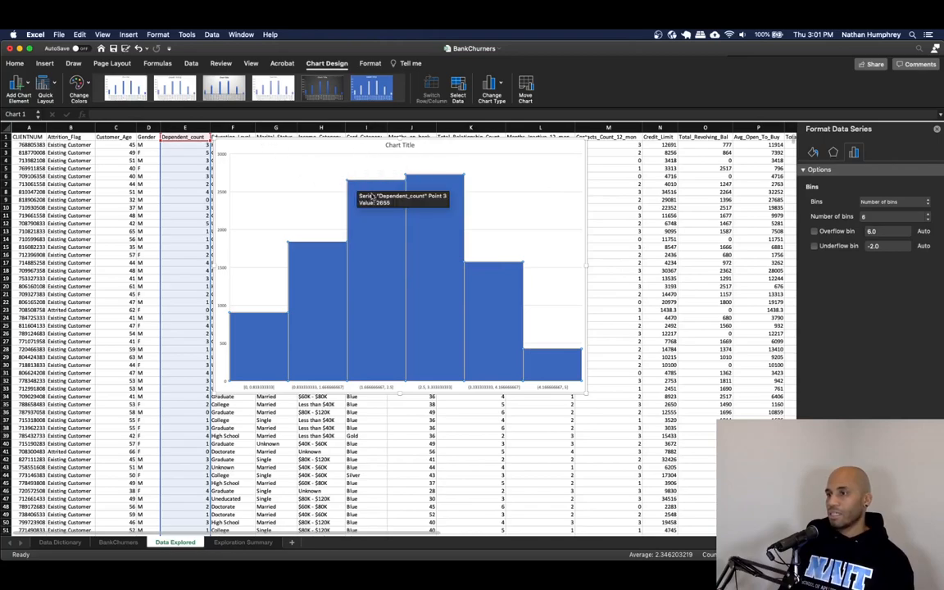
Delete the Dependent_count histogram from the sheet
left_click(525, 145)
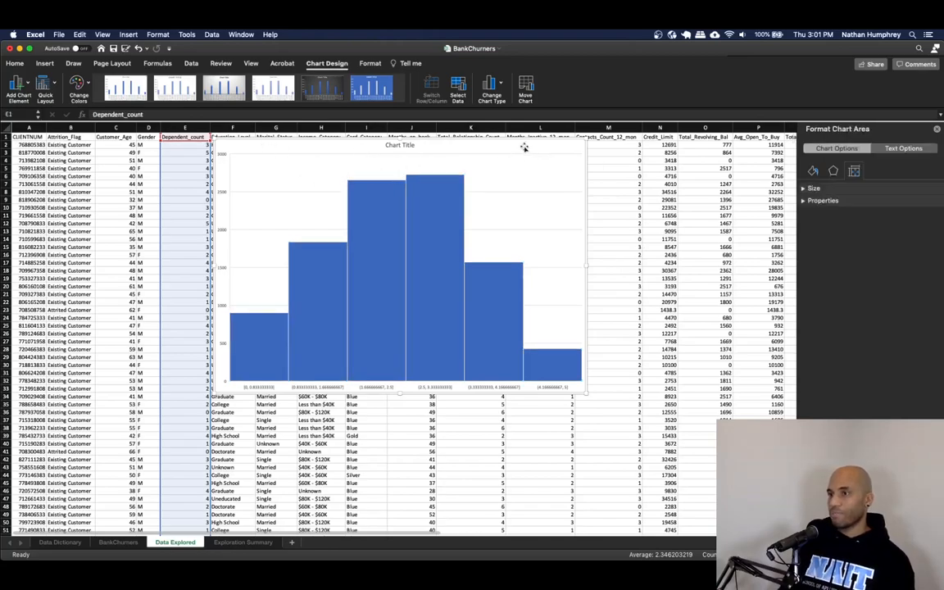
key("Delete")
left_click(275, 159)
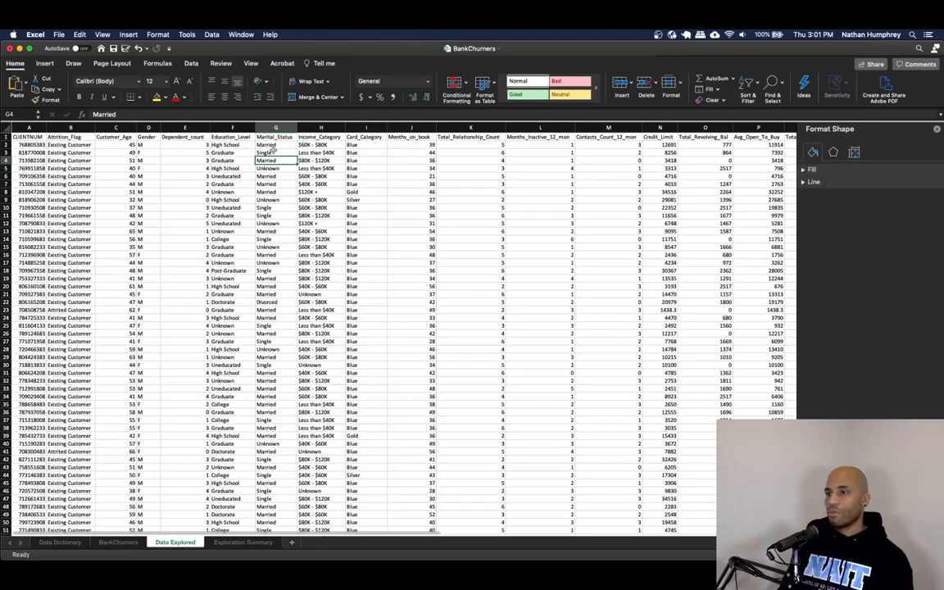
Insert a histogram of the Customer_Age column and enlarge it near the first rows of the sheet
left_click(121, 128)
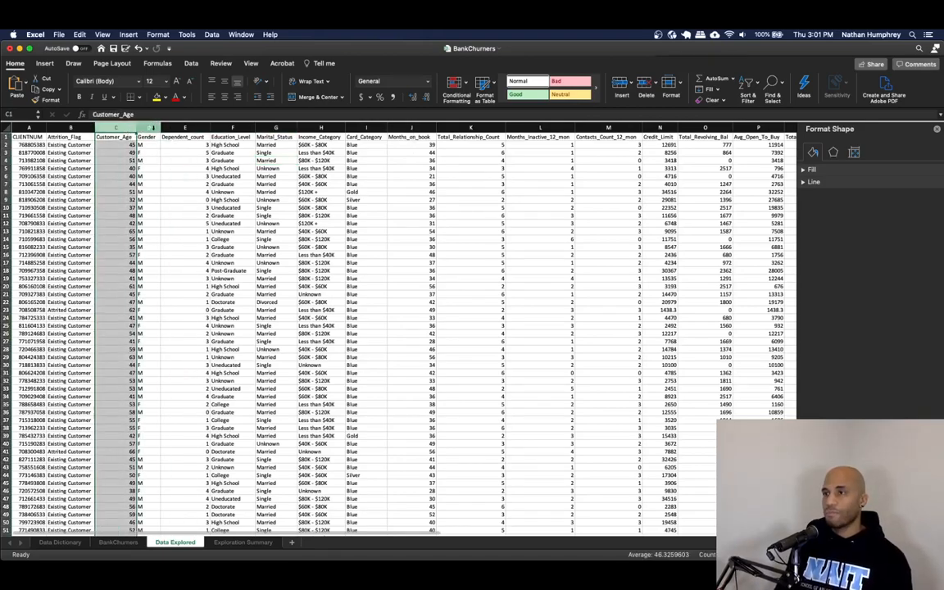
left_click(45, 64)
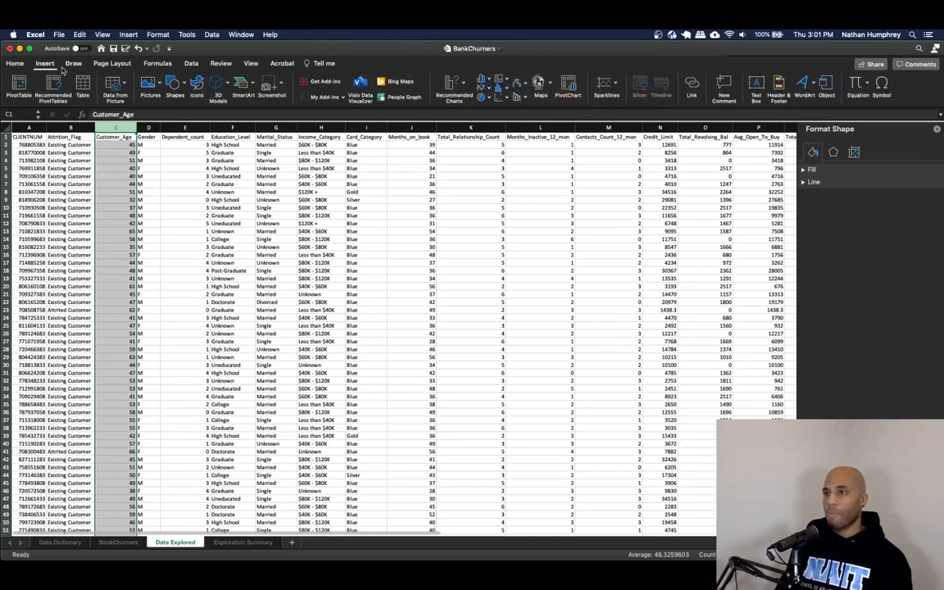
left_click(499, 85)
left_click(518, 133)
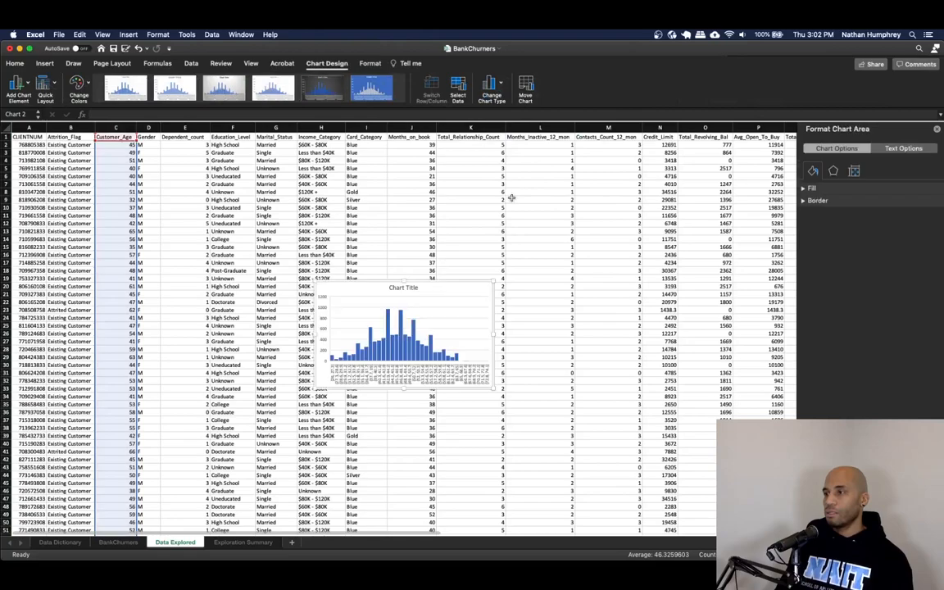
left_click_drag(449, 290, 490, 204)
left_click_drag(537, 303, 630, 416)
left_click_drag(615, 201, 561, 163)
Switch the Customer_Age histogram's binning to Bin width and set it to 5
right_click(449, 312)
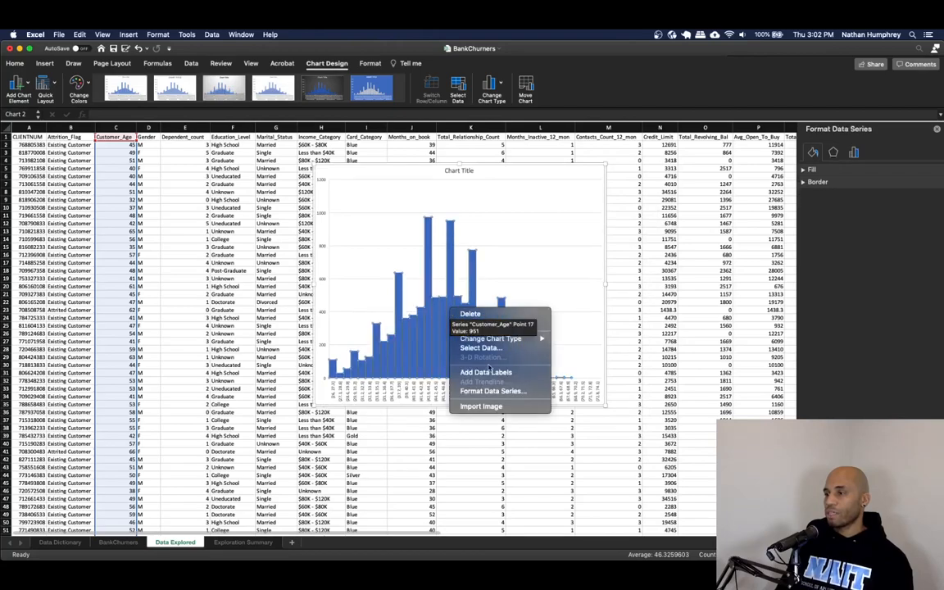
left_click(491, 391)
left_click(854, 152)
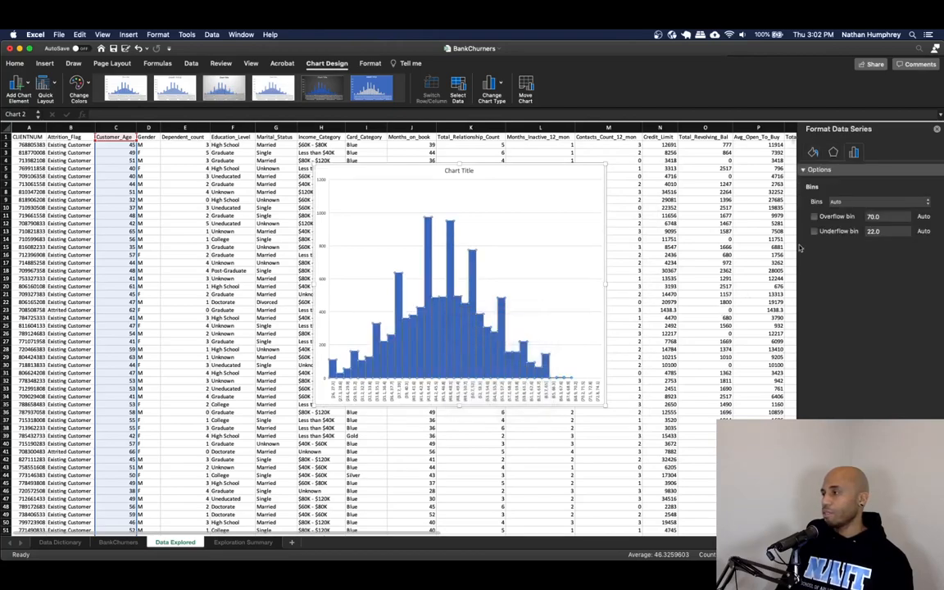
left_click(847, 202)
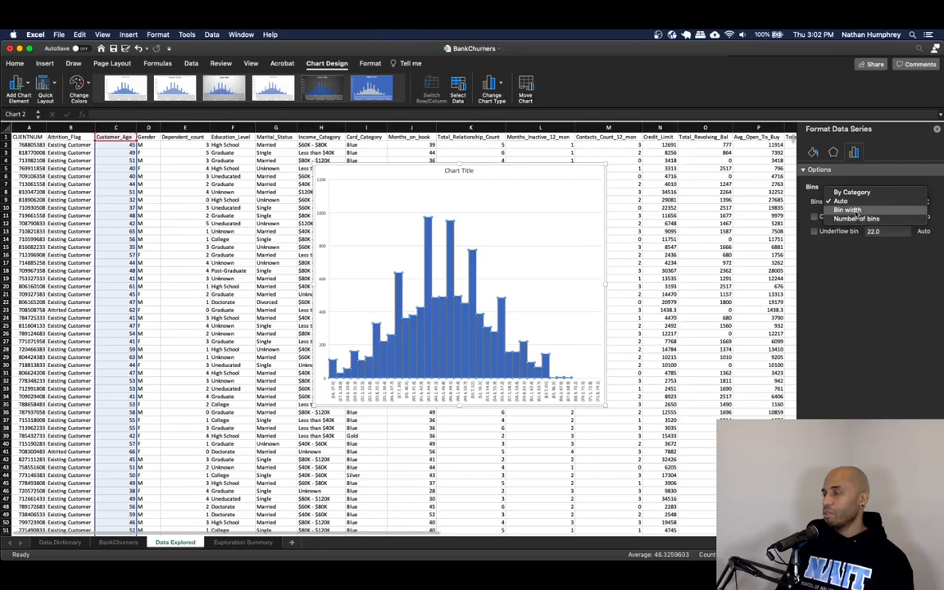
left_click(849, 209)
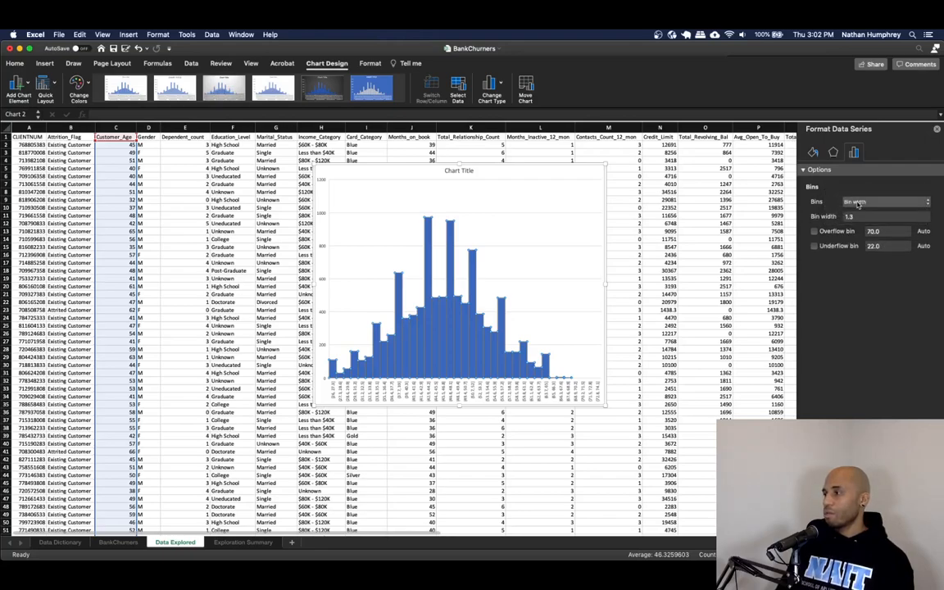
type("1")
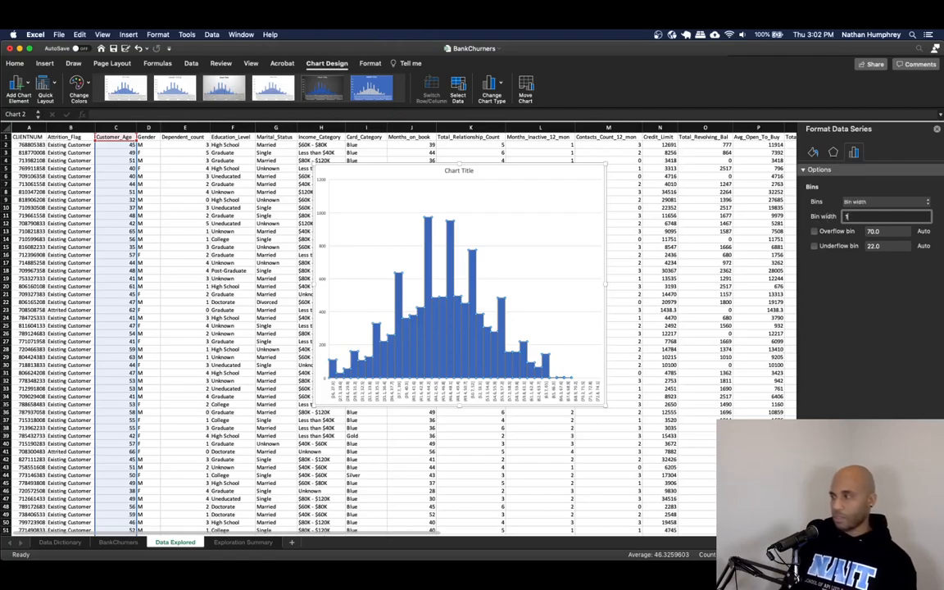
key("Return")
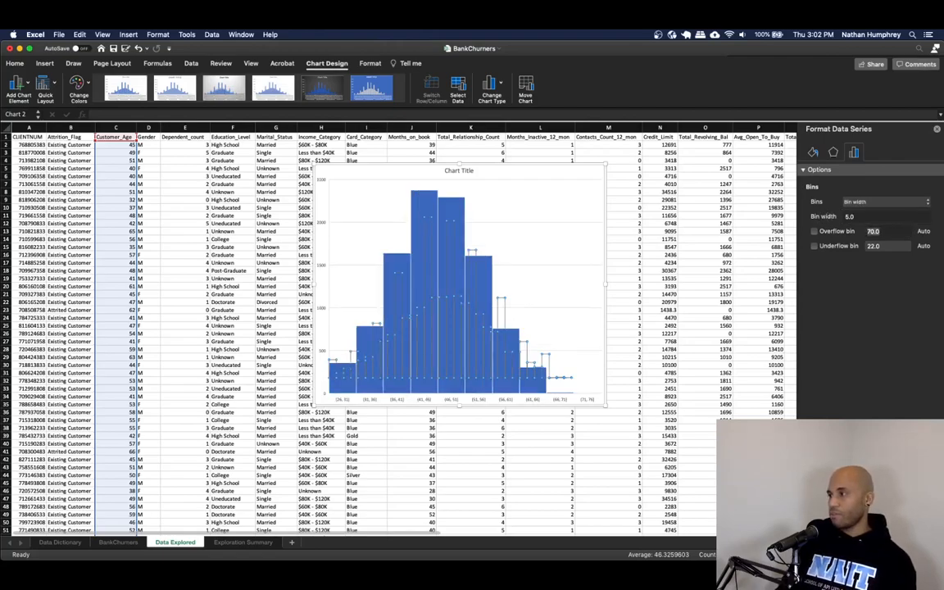
Reposition and enlarge the Customer_Age histogram and add data labels to its bars
left_click_drag(553, 169, 416, 158)
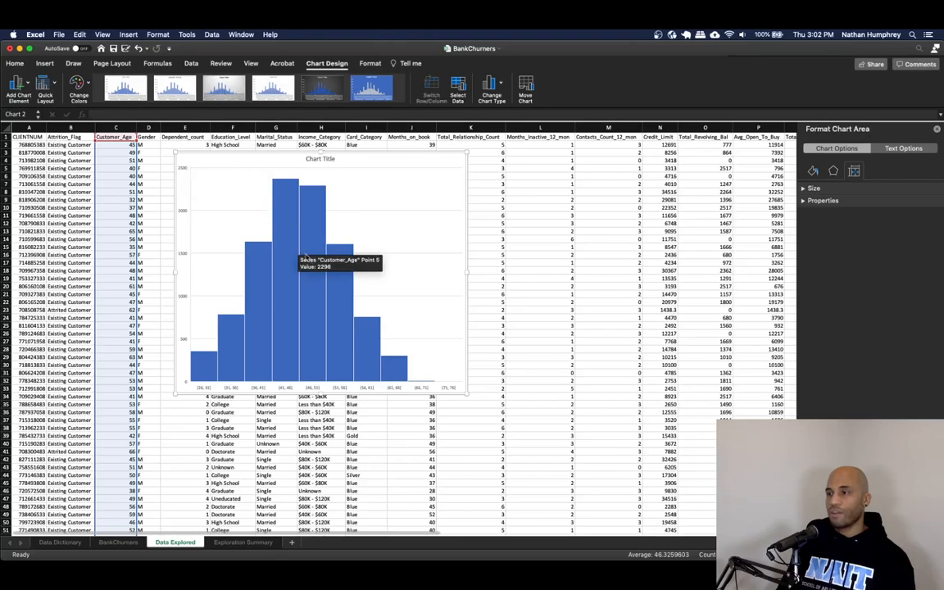
left_click_drag(465, 394, 565, 473)
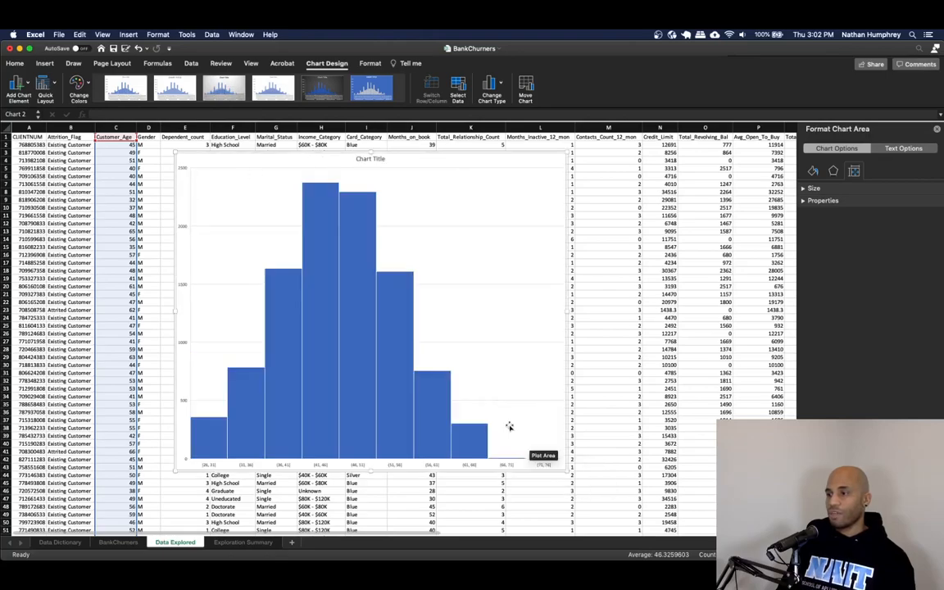
right_click(288, 296)
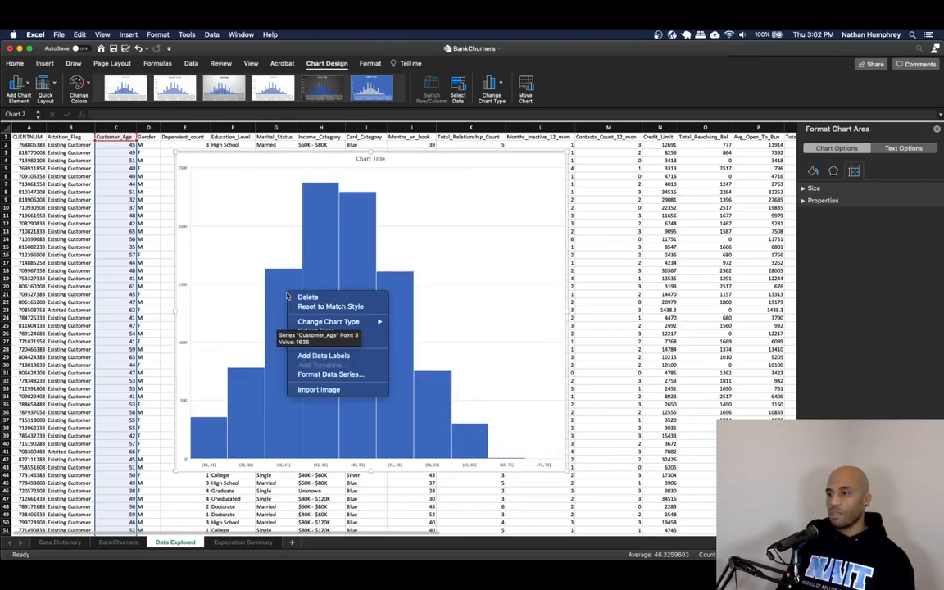
left_click(322, 355)
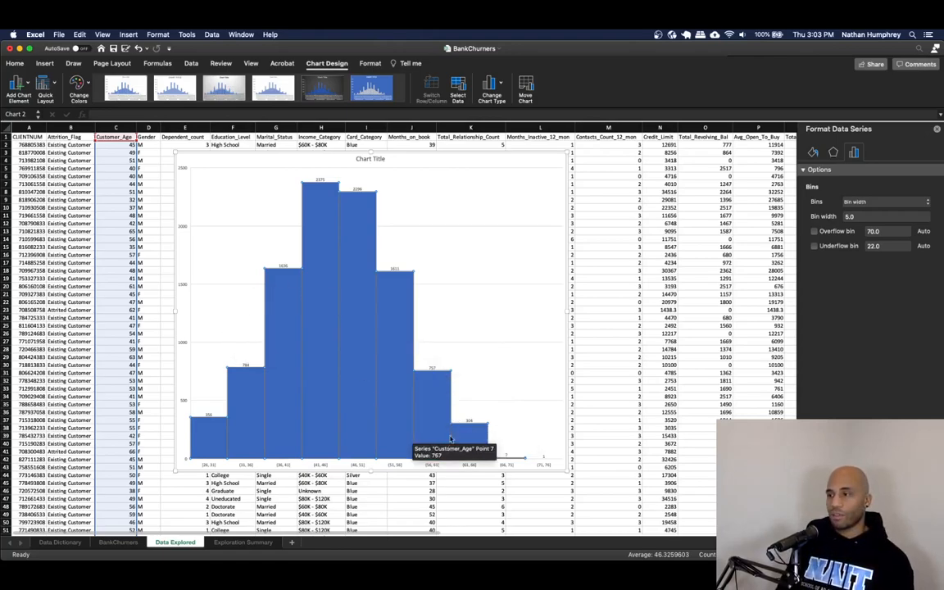
Delete the Customer_Age histogram from the sheet
left_click(250, 161)
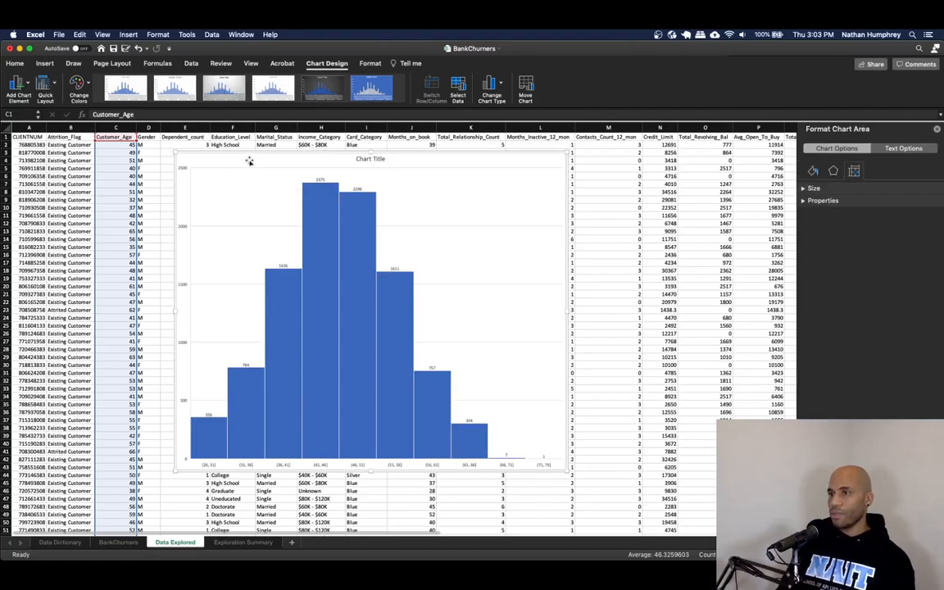
key("Delete")
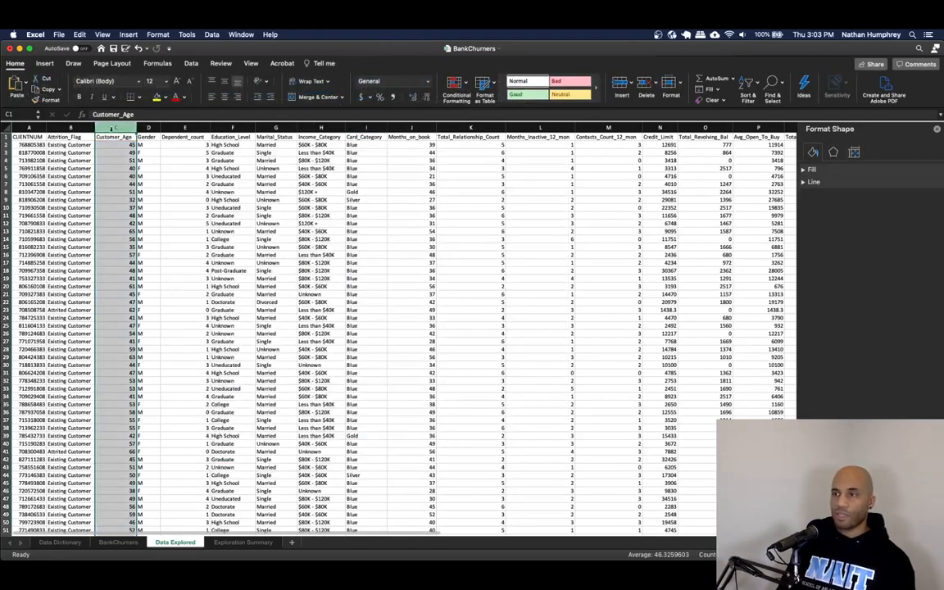
Insert a box and whisker chart of the Customer_Age column, then reposition and enlarge it over the data
left_click(40, 64)
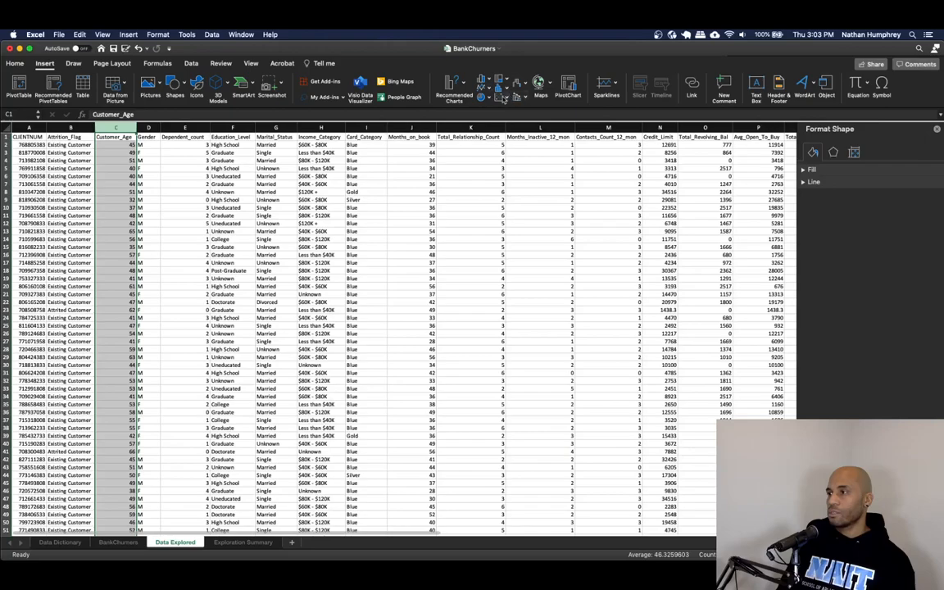
left_click(507, 98)
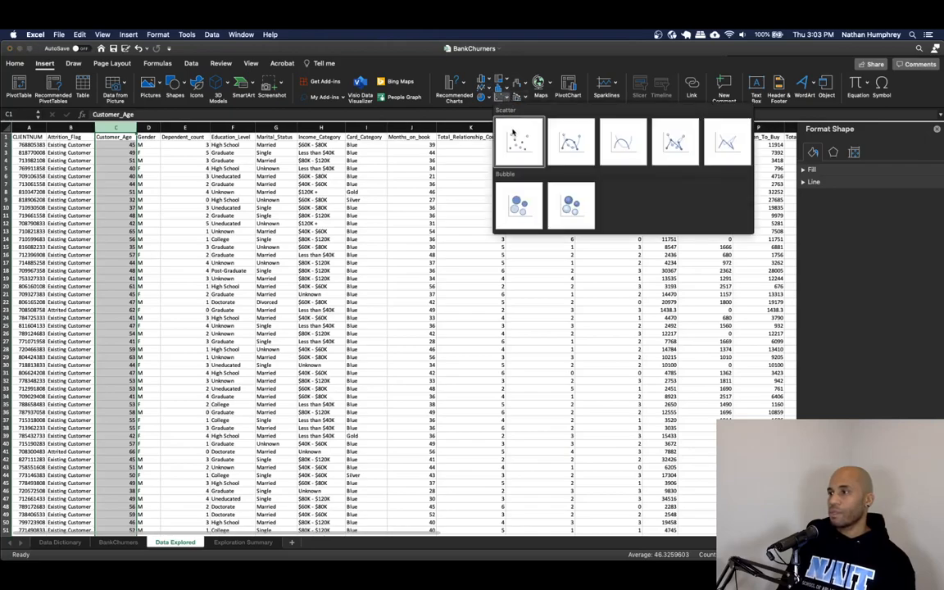
left_click(512, 96)
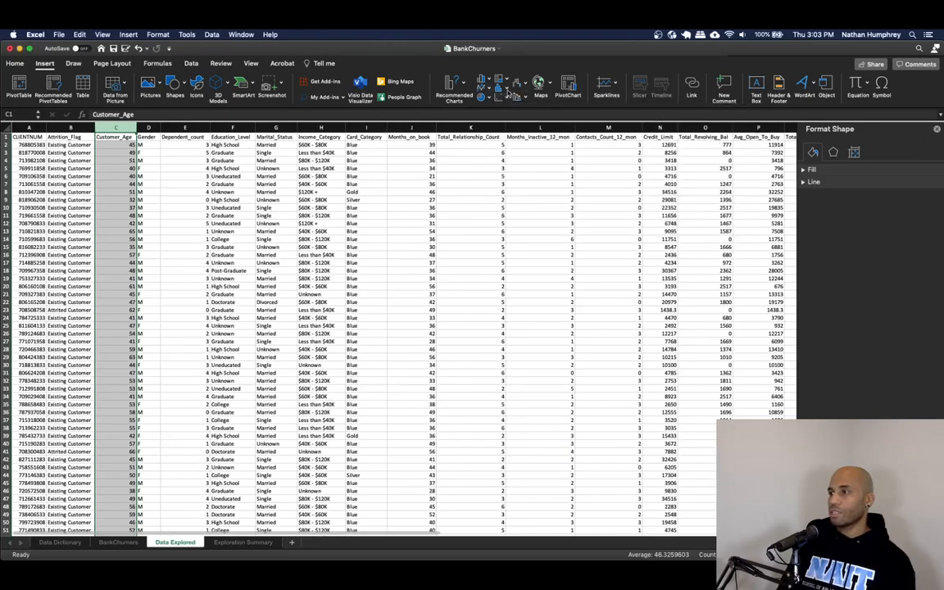
left_click(498, 83)
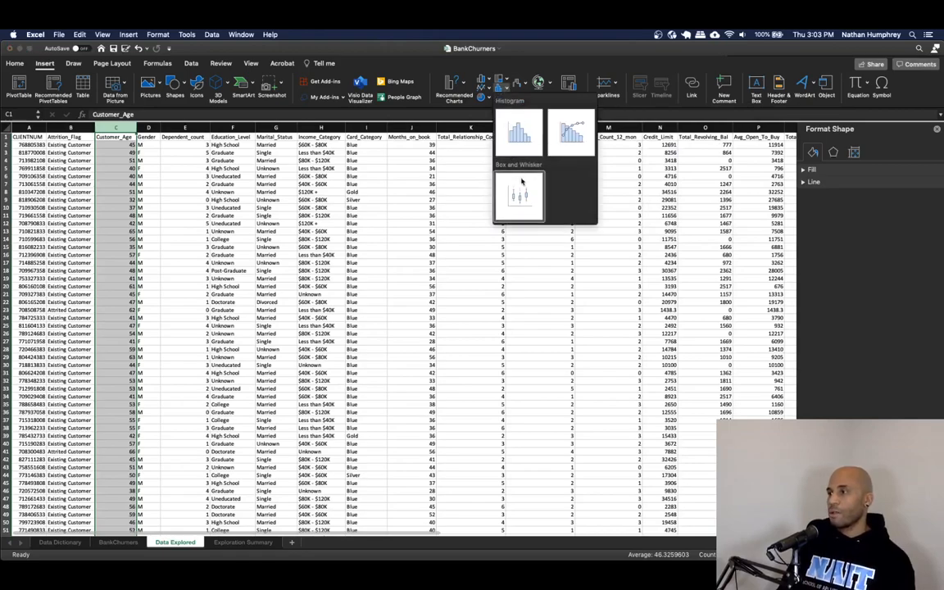
left_click(514, 194)
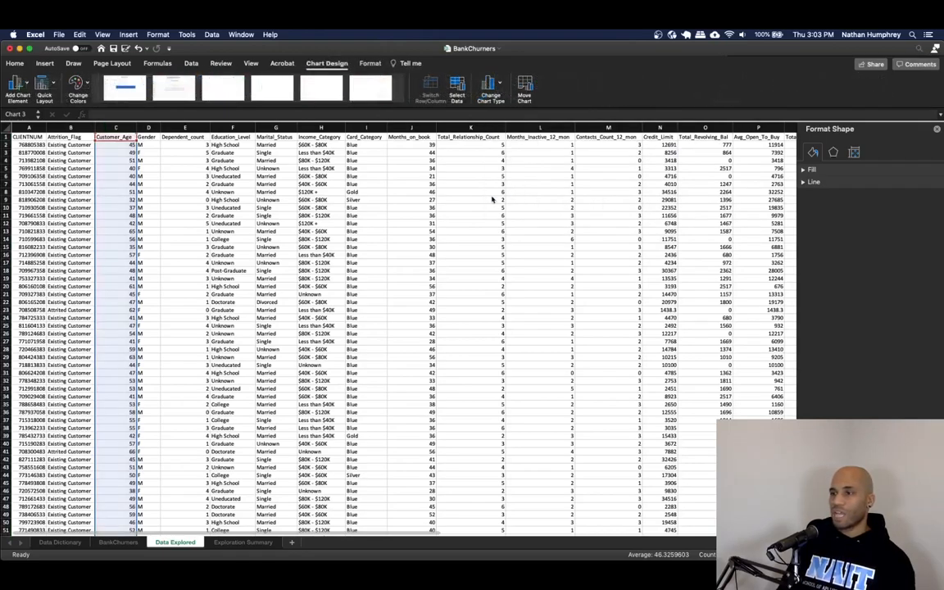
left_click_drag(495, 281, 571, 131)
left_click_drag(501, 137, 406, 189)
left_click_drag(431, 425, 530, 453)
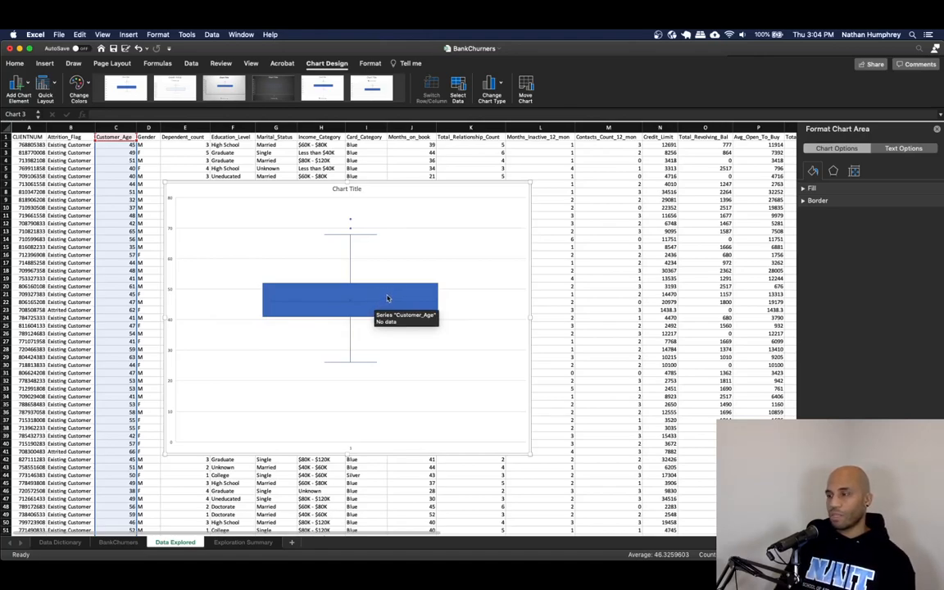
Show the inner points of the Customer_Age box plot series, and hide them again
right_click(378, 291)
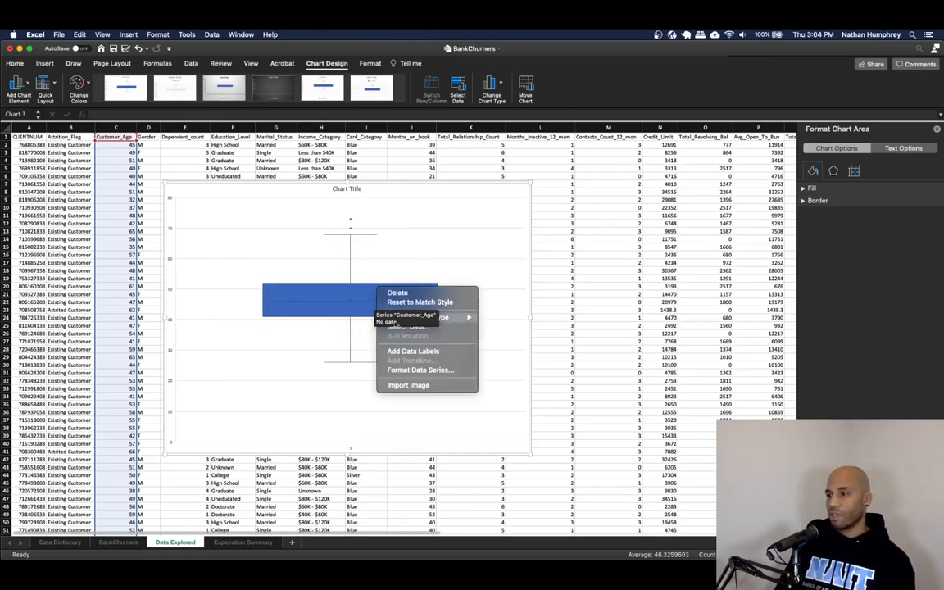
left_click(419, 370)
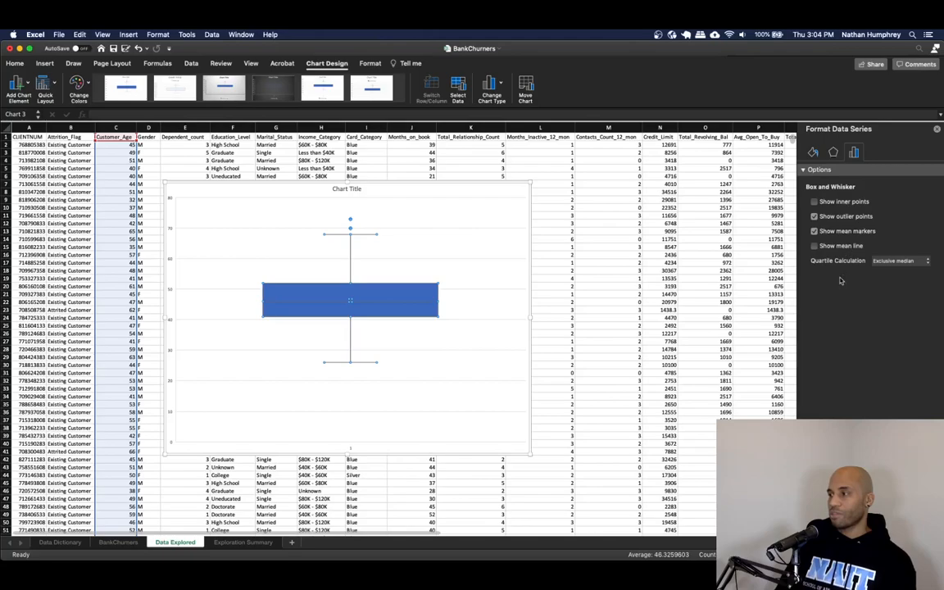
left_click(829, 204)
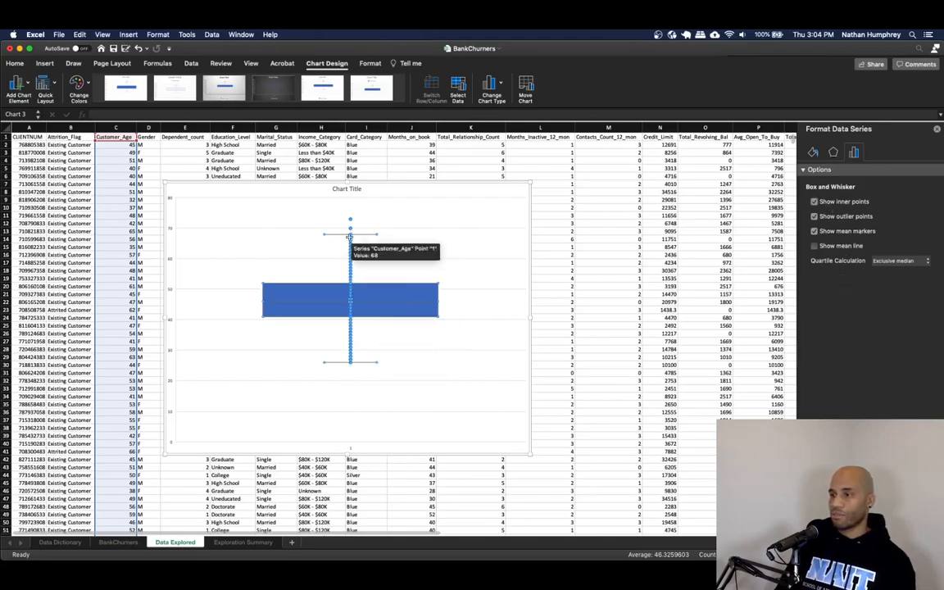
left_click(842, 203)
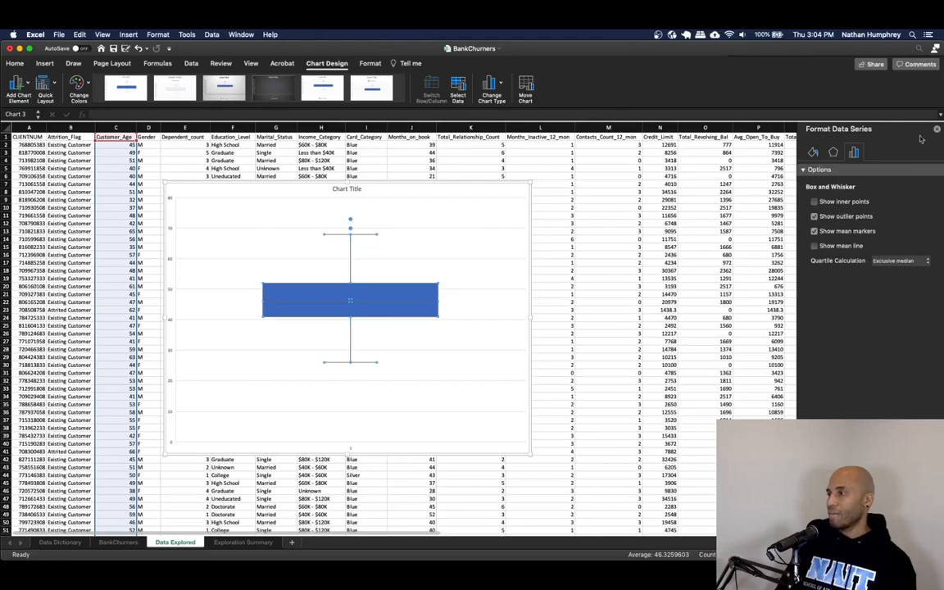
Add data labels to the Customer_Age box plot and inspect its mean, median and lower quartile
right_click(359, 293)
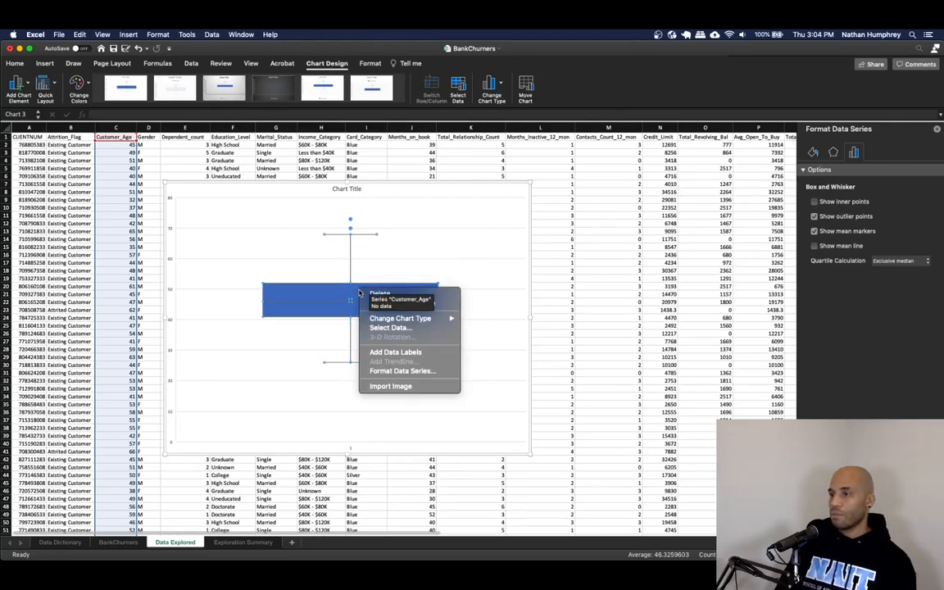
left_click(381, 350)
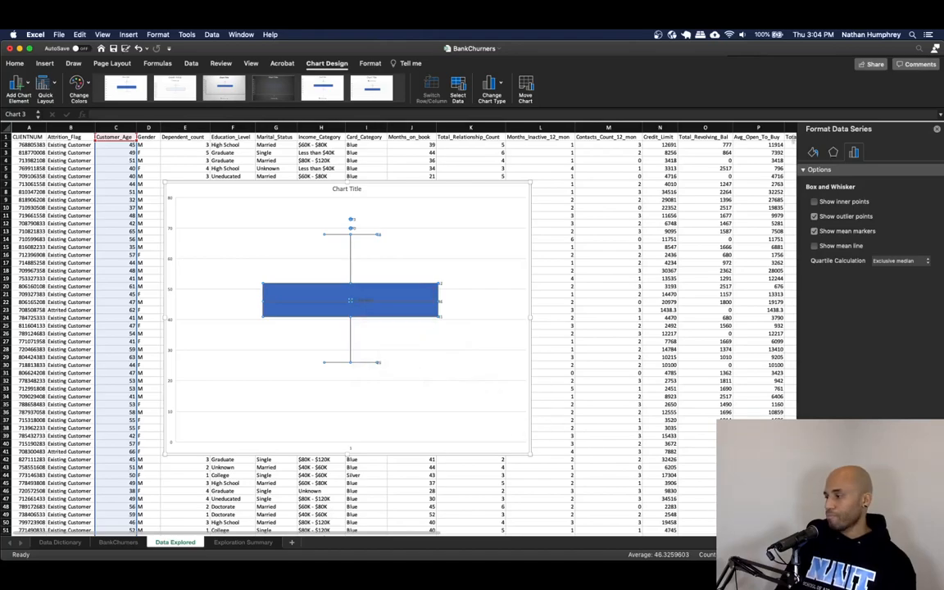
scroll(401, 328, "up", 5)
scroll(402, 328, "down", 3)
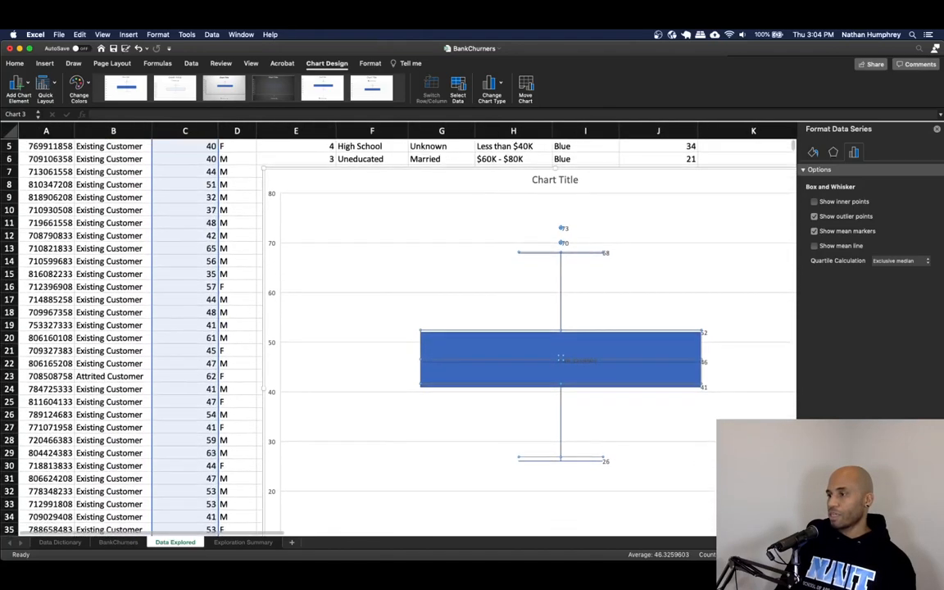
scroll(701, 407, "down", 1)
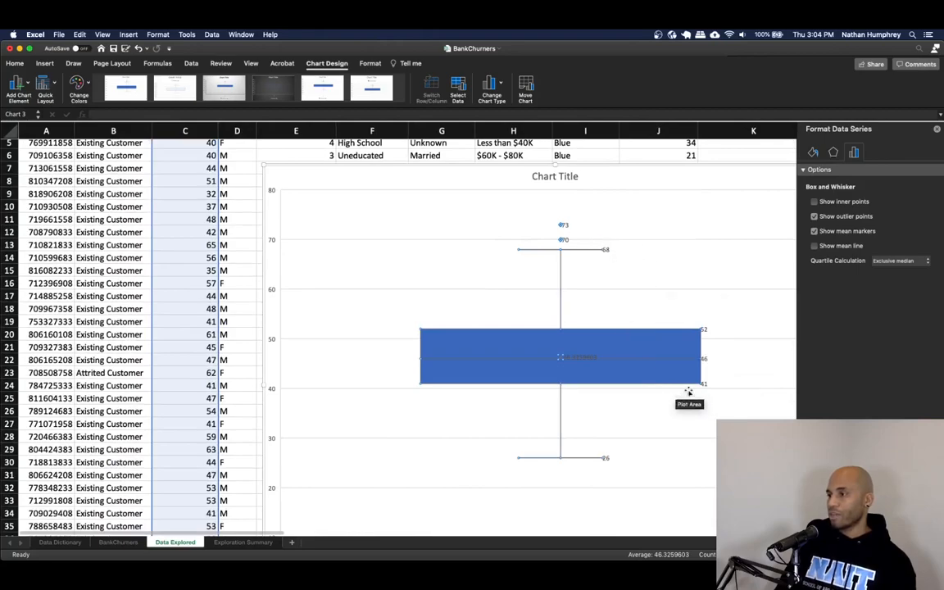
mouse_move(564, 359)
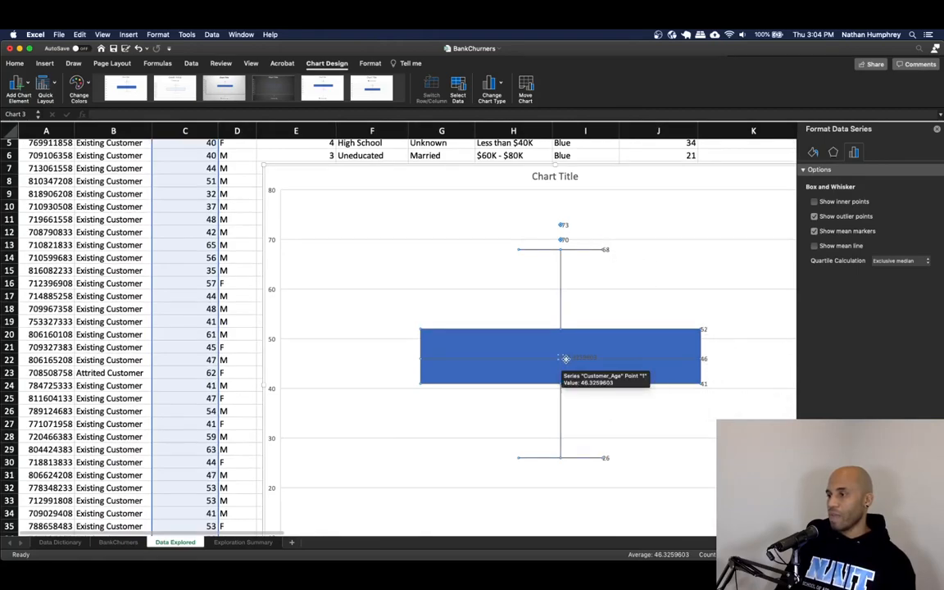
mouse_move(705, 359)
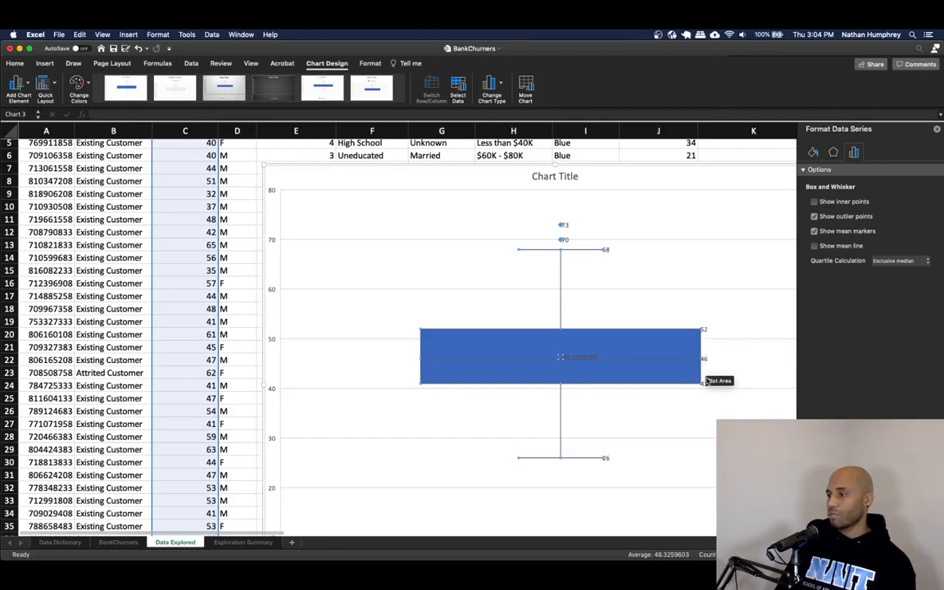
mouse_move(703, 384)
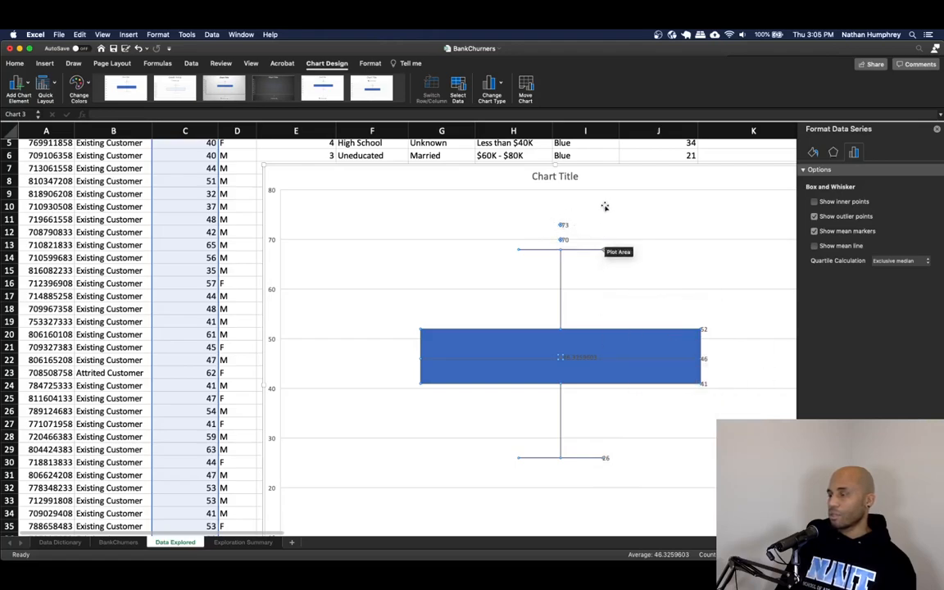
Delete the Customer_Age box plot from the sheet and dismiss the shape formatting options
left_click_drag(653, 182, 515, 159)
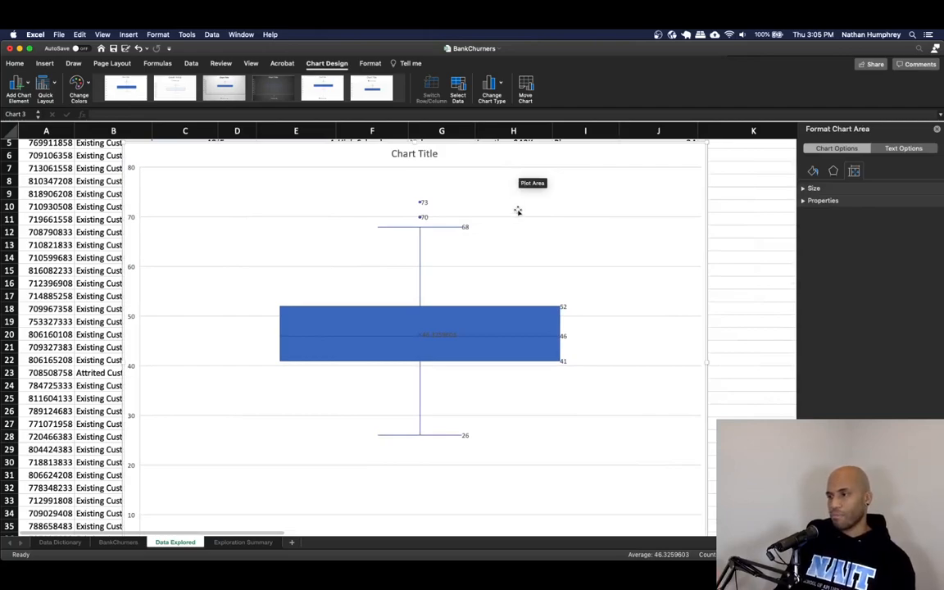
key("Delete")
left_click(662, 154)
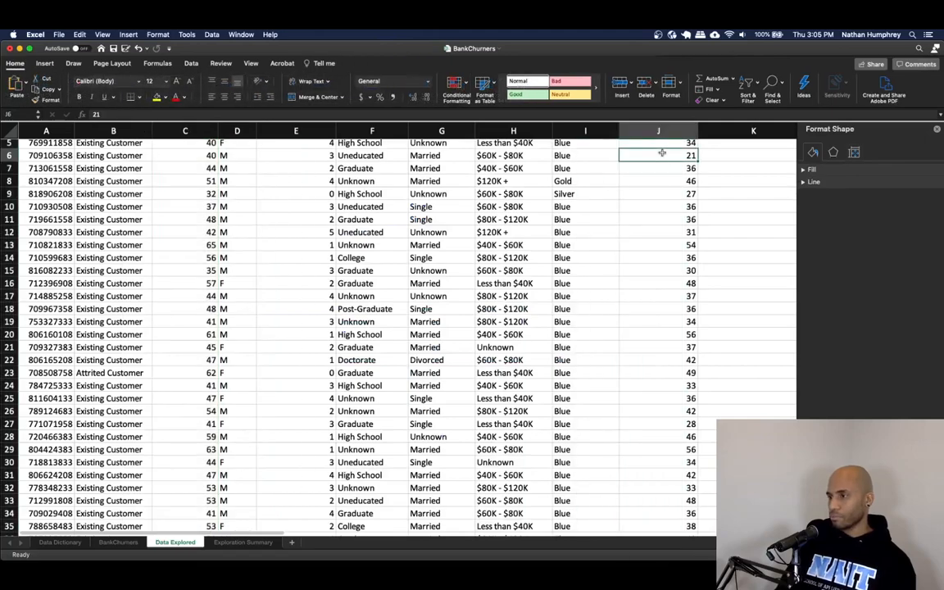
left_click(937, 131)
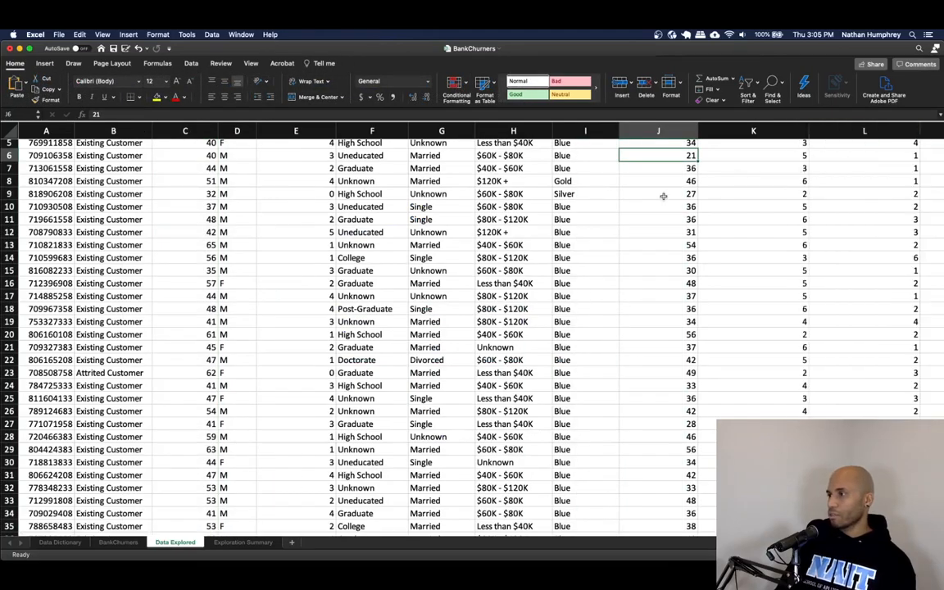
Review the field headers across the full width of the Data Explored sheet
left_click(819, 555)
left_click(819, 554)
left_click(819, 554)
left_click(819, 554)
left_click(819, 555)
left_click(819, 554)
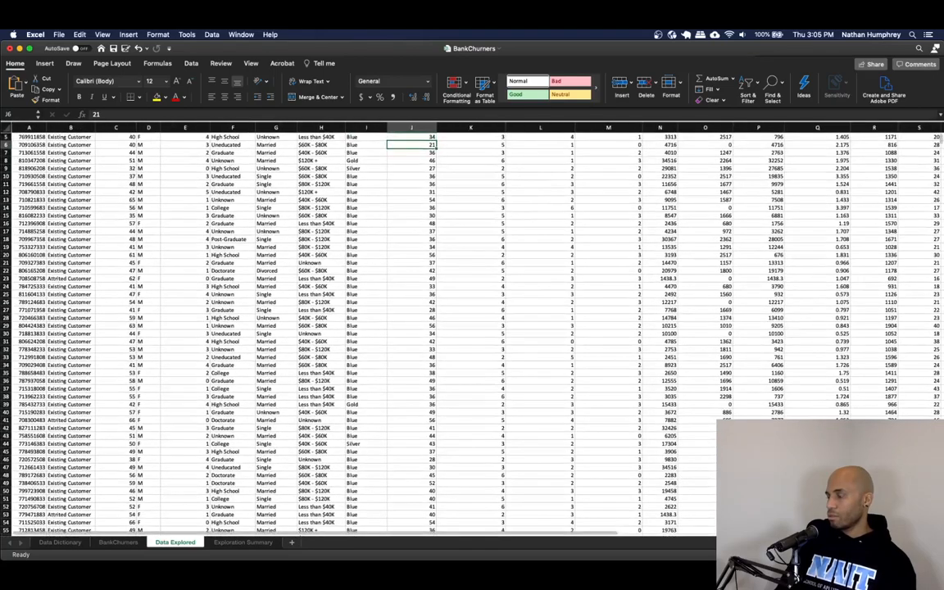
left_click(874, 491)
key("super+Up")
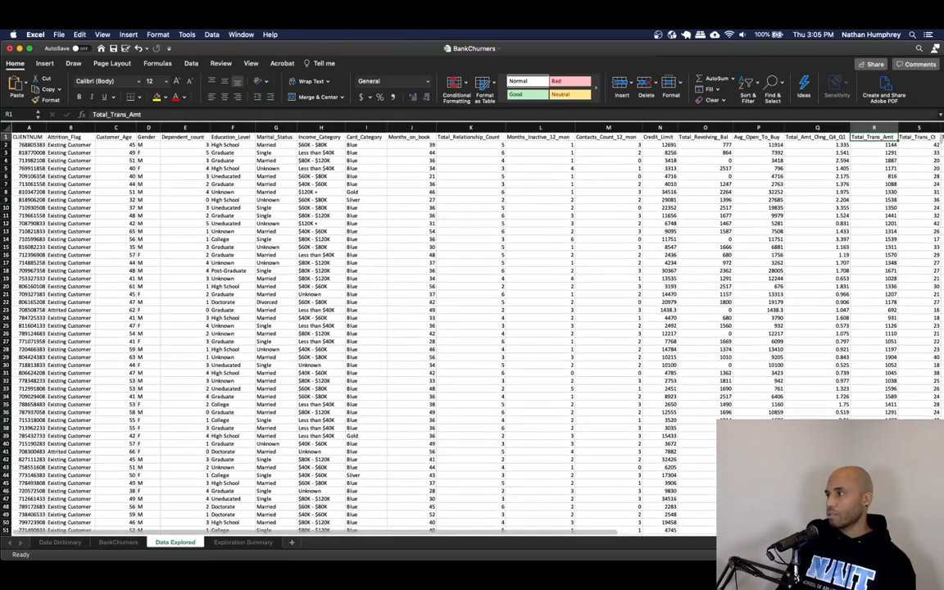
scroll(380, 487, "right", 6)
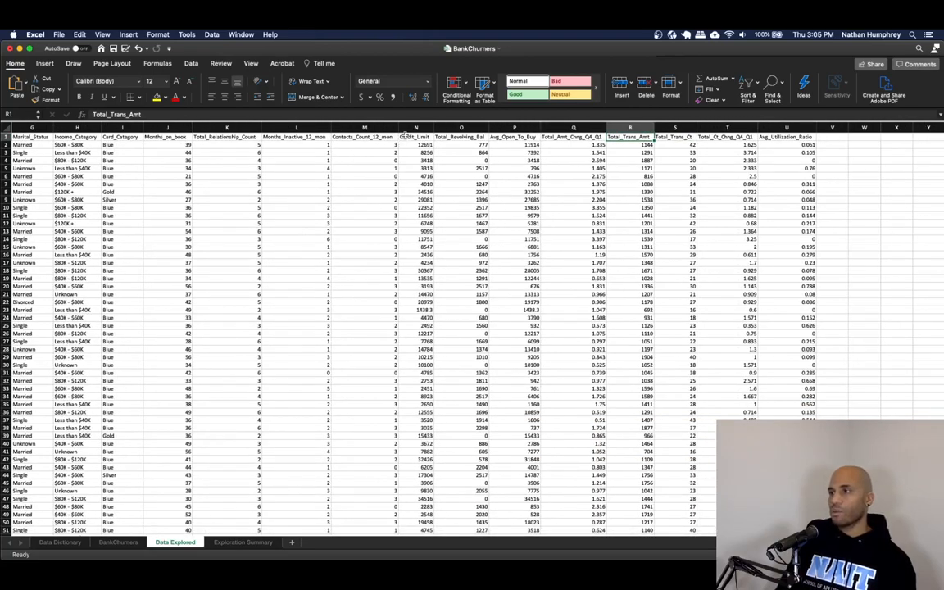
scroll(205, 481, "left", 6)
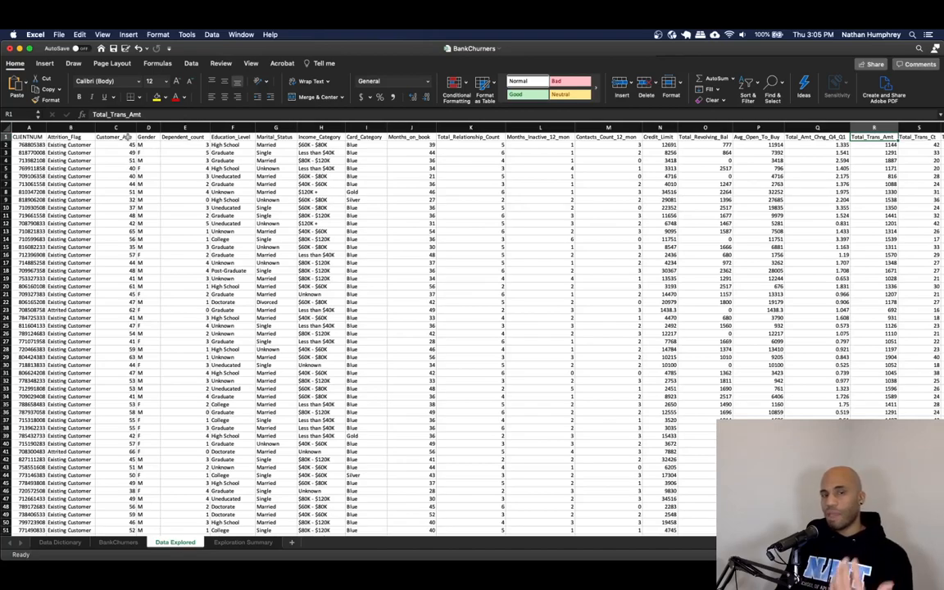
Look up the Education_Level field's description in the Data Dictionary sheet and compare it with the categorical columns in Data Explored
left_click(324, 137)
left_click(237, 136)
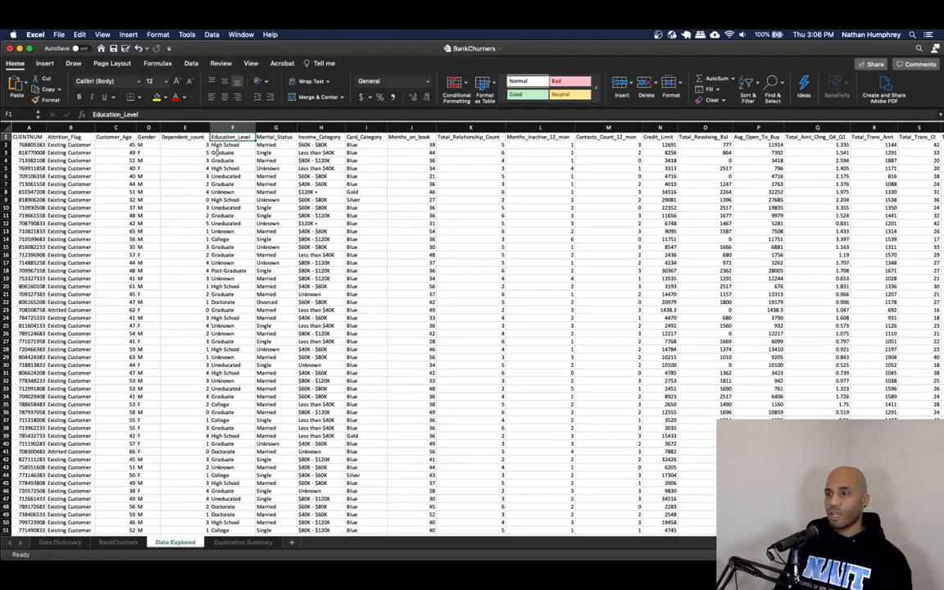
left_click(57, 542)
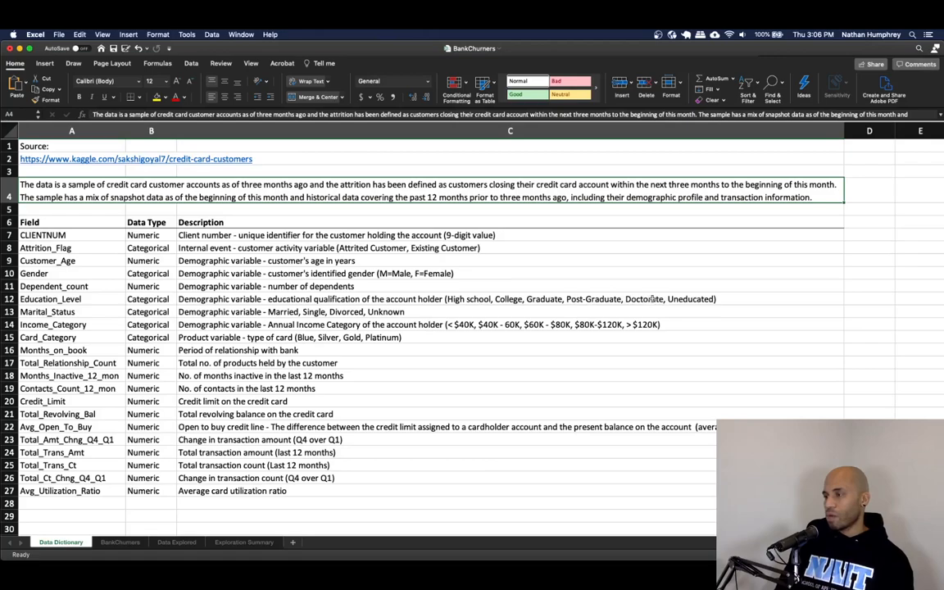
left_click(471, 299)
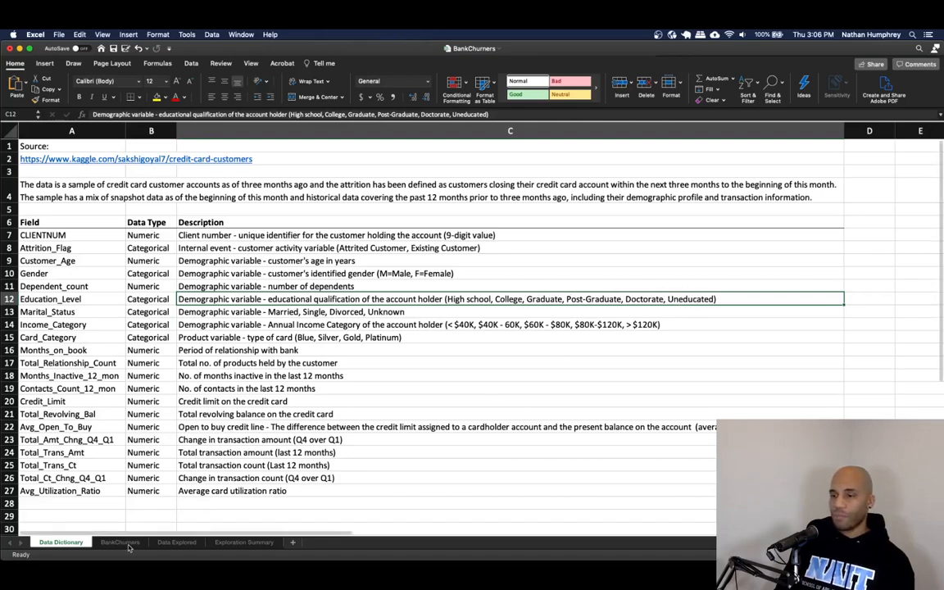
left_click(180, 543)
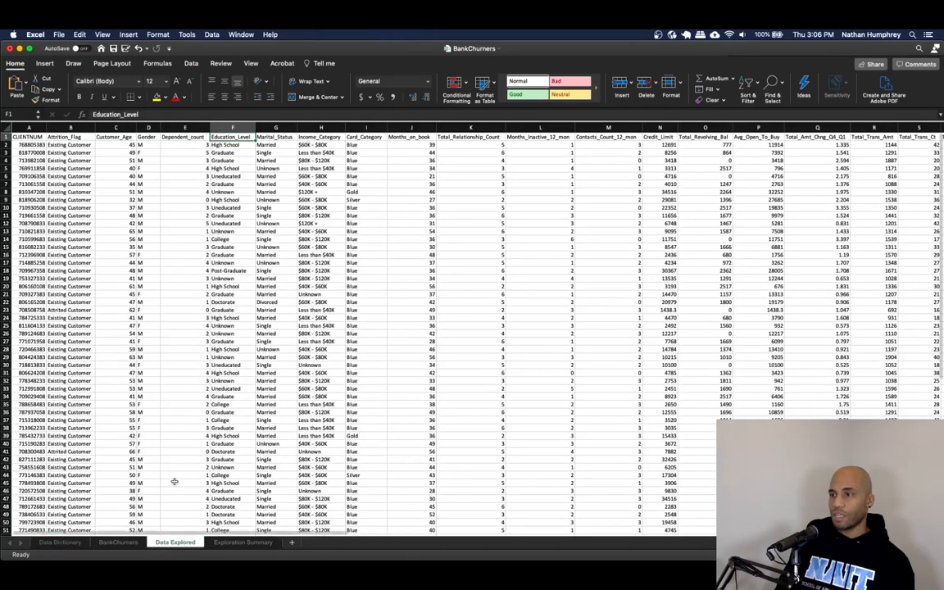
left_click(273, 224)
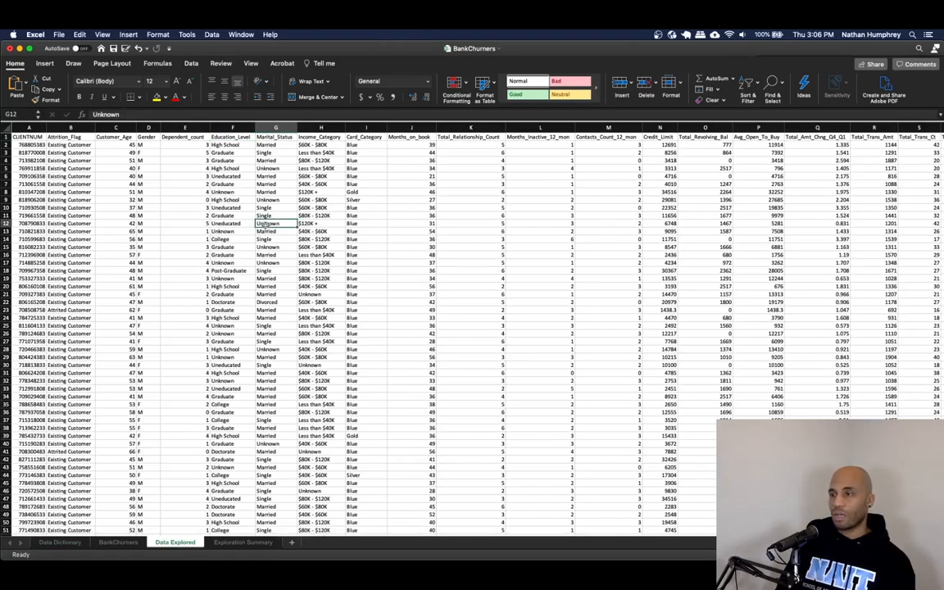
Enter the heading "Education Level" in cell D1 of the Exploration Summary sheet
left_click(242, 546)
left_click(190, 144)
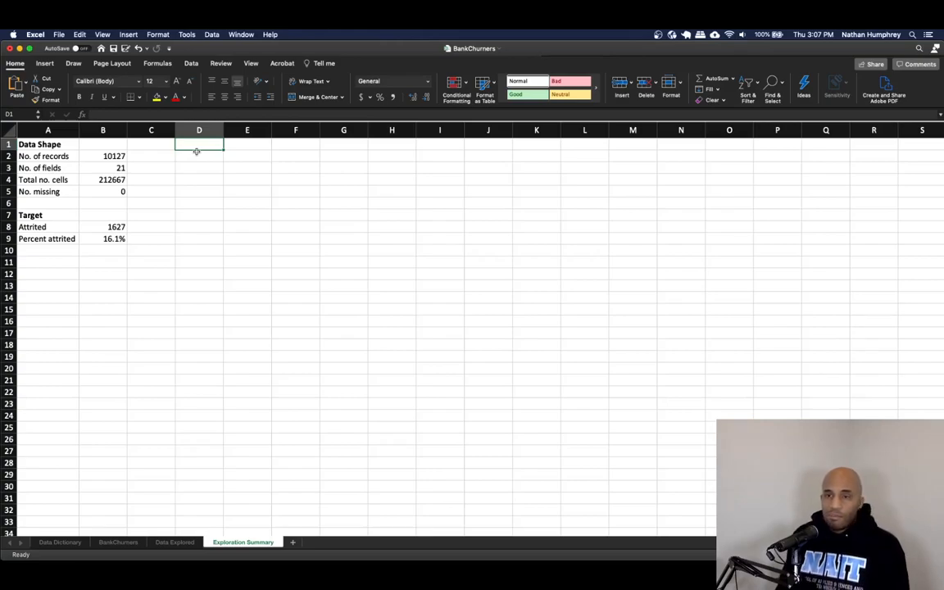
type("Education Leve")
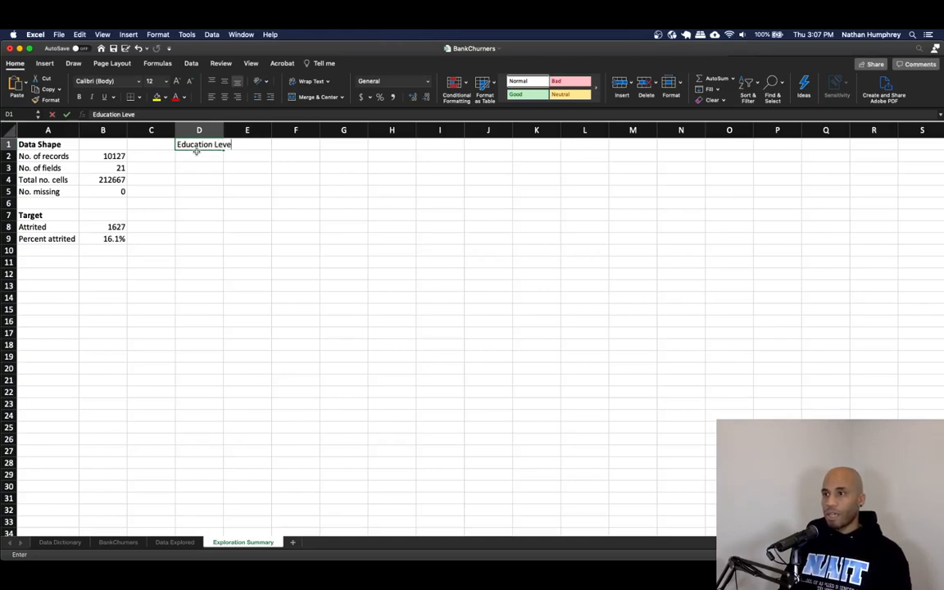
type("v")
type("l")
key("Return")
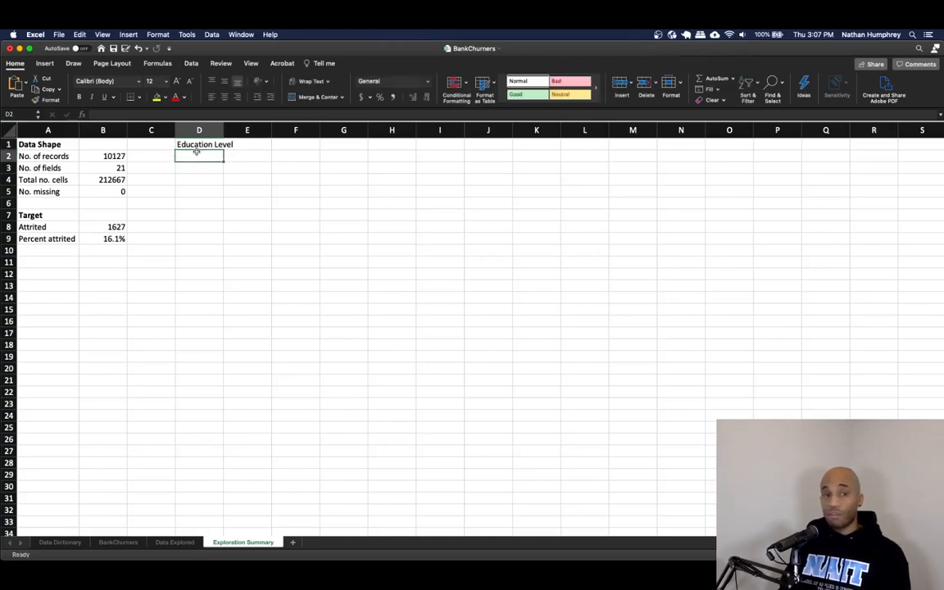
Enter the column header "Level" in D2 and list the categories "Unknown" and "Uneducated" in D3 and D4
type("Level")
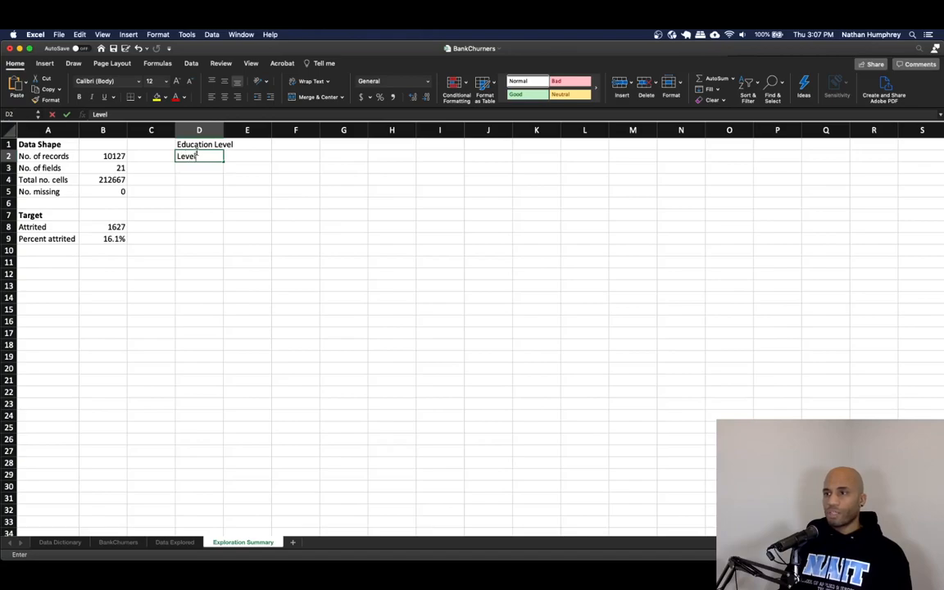
key("Return")
type("Unknown")
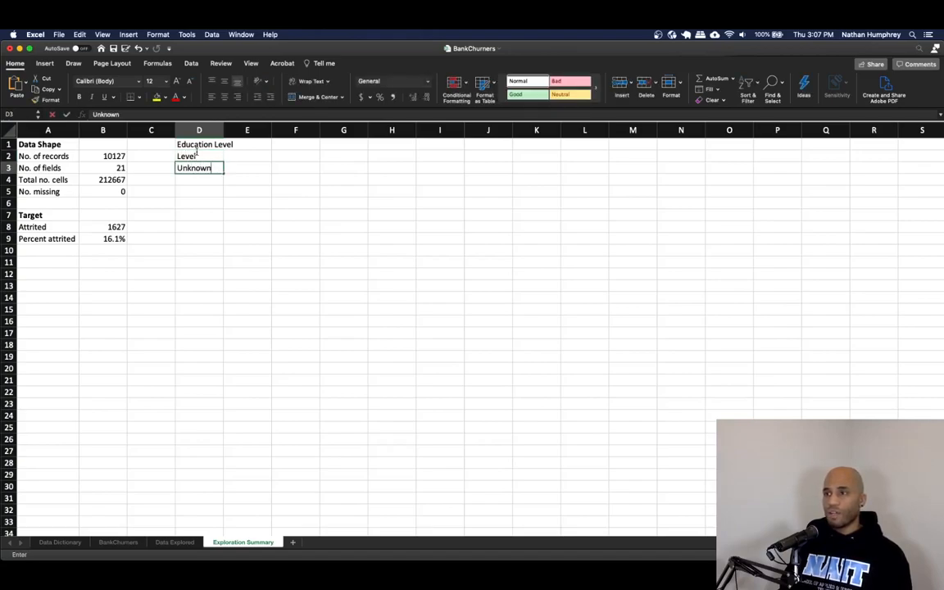
key("Return")
type("Uned")
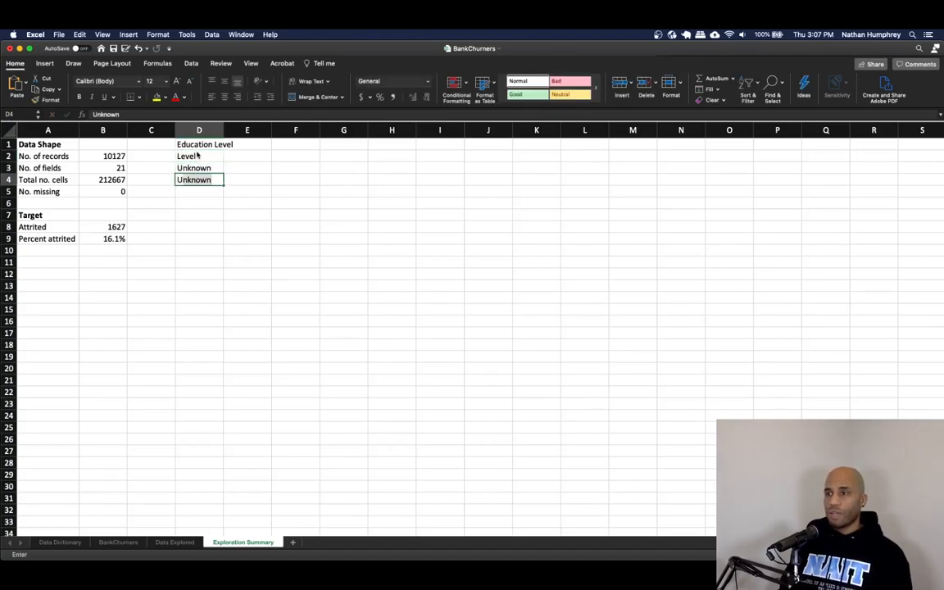
type("ucated")
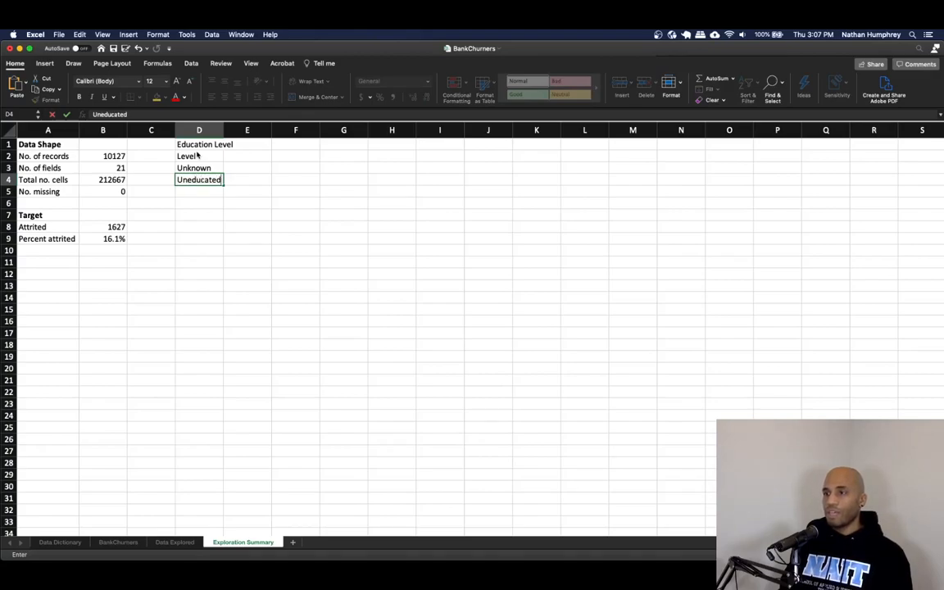
key("Return")
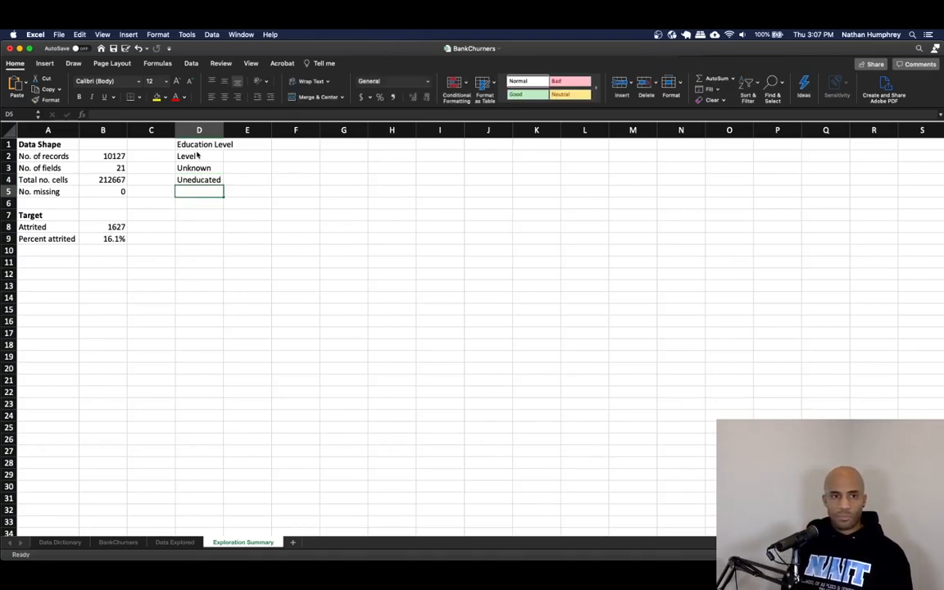
Add High School, College and Graduate to the education level list in cells D5 to D7
type("High School")
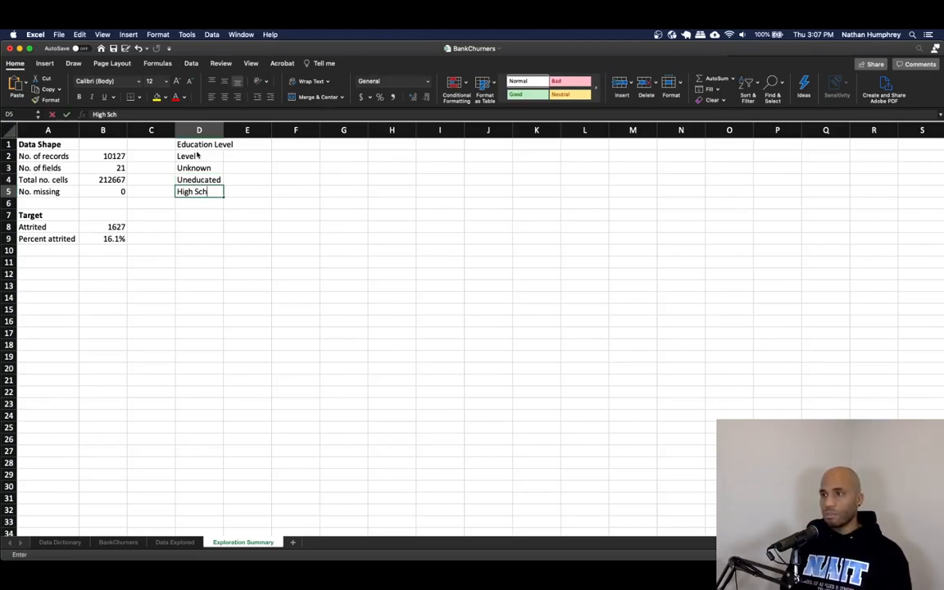
key("Return")
type("College")
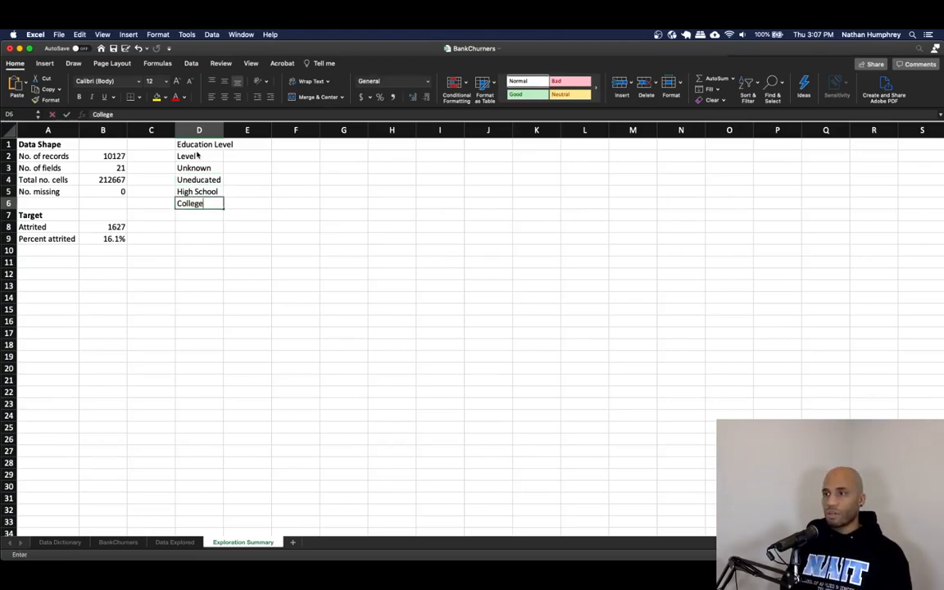
key("Return")
type("Graduate")
key("Return")
Complete the education level list with Post-Graduate in D8 and Doctorate in D9
type("Po")
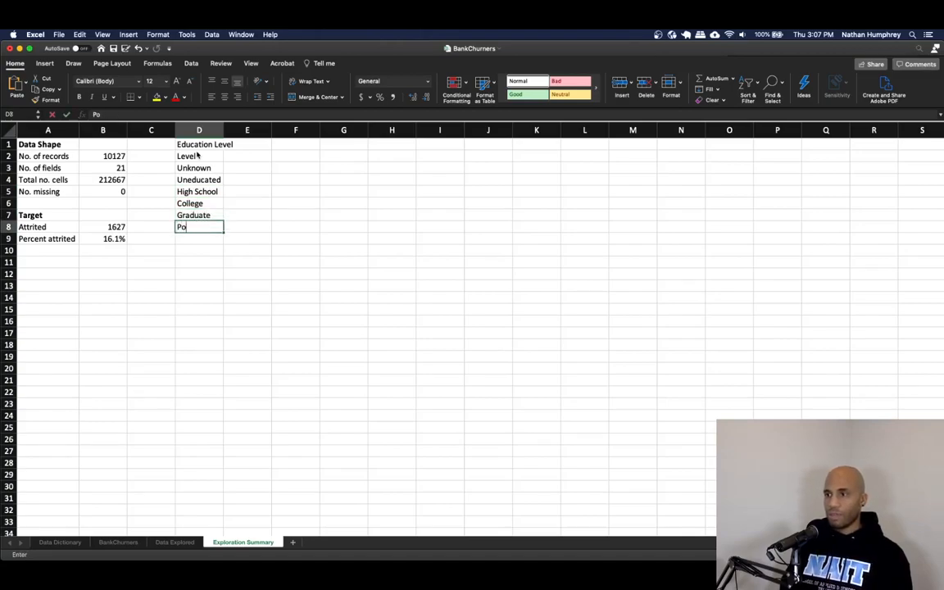
type("st-Graduate")
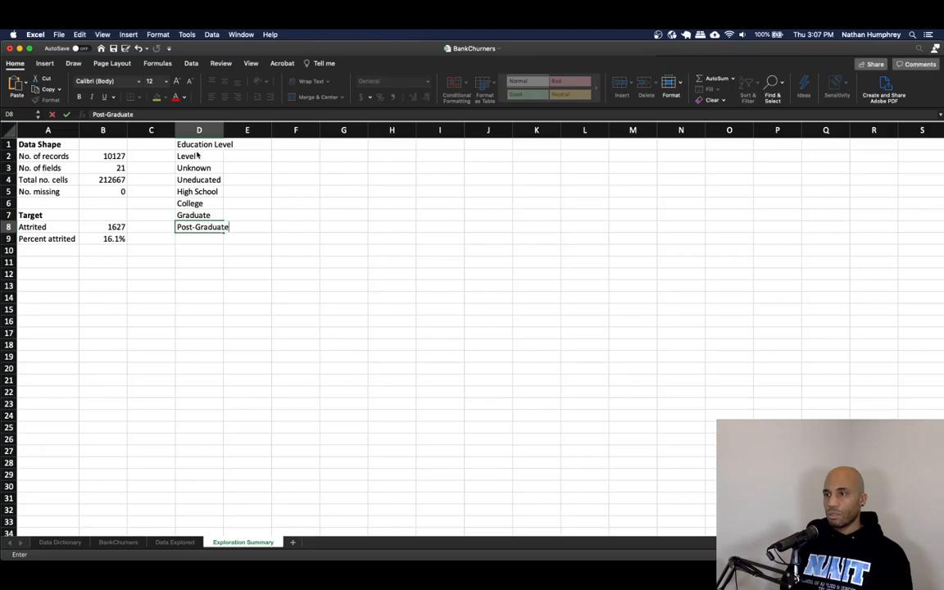
key("Return")
type("Ph")
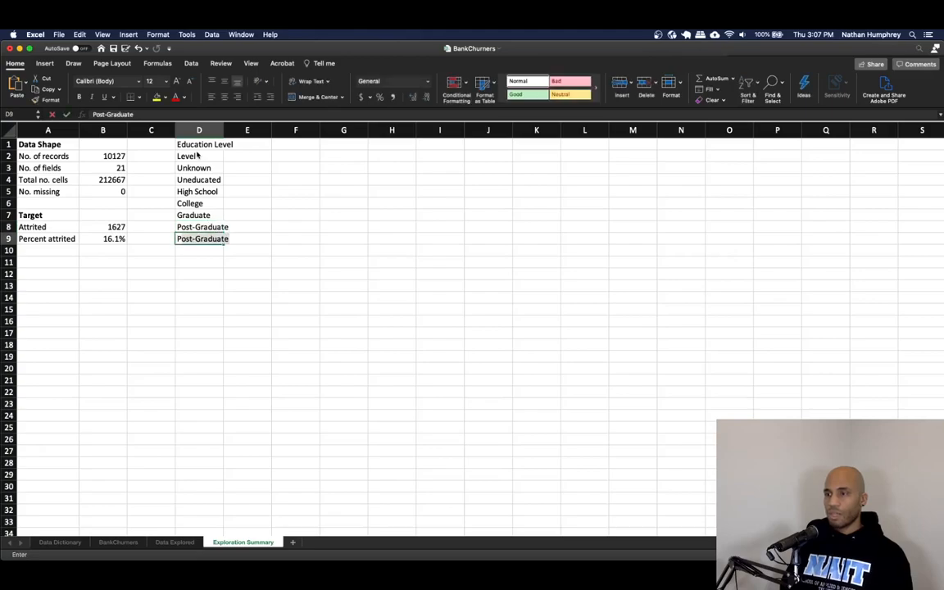
key("BackSpace")
key("BackSpace")
type("Doctorate")
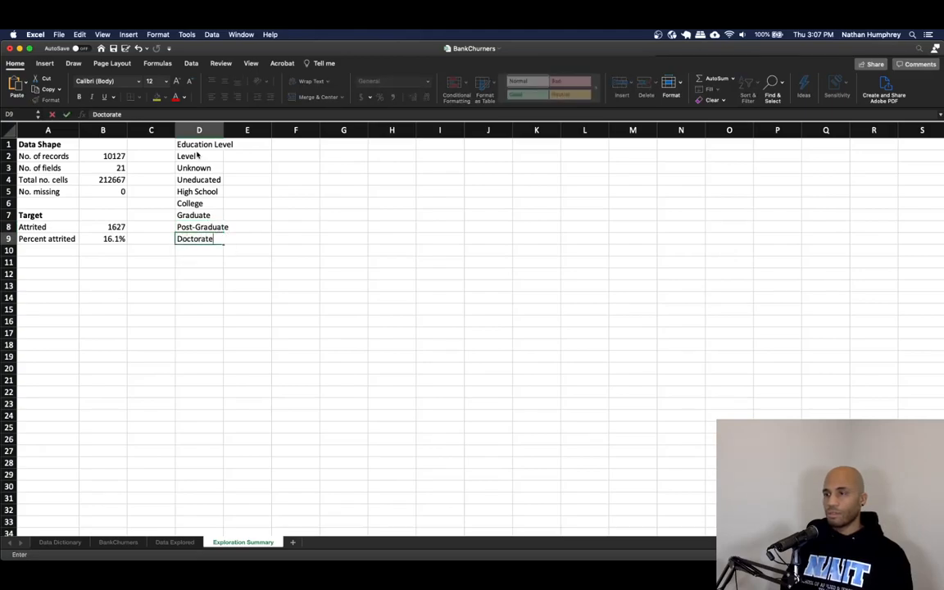
key("Tab")
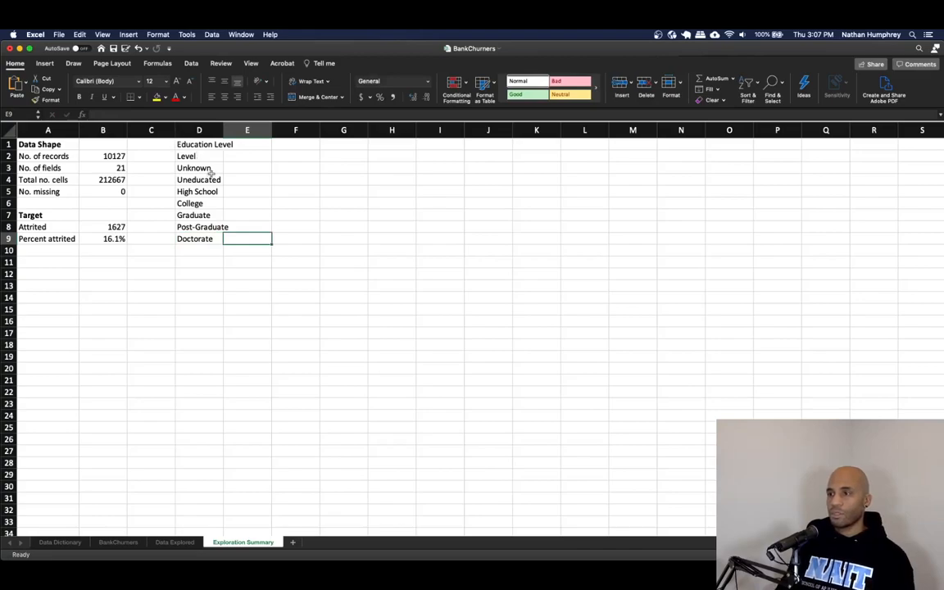
Add the column heading Count in cell E2, beside the Level heading
left_click_drag(183, 166, 201, 240)
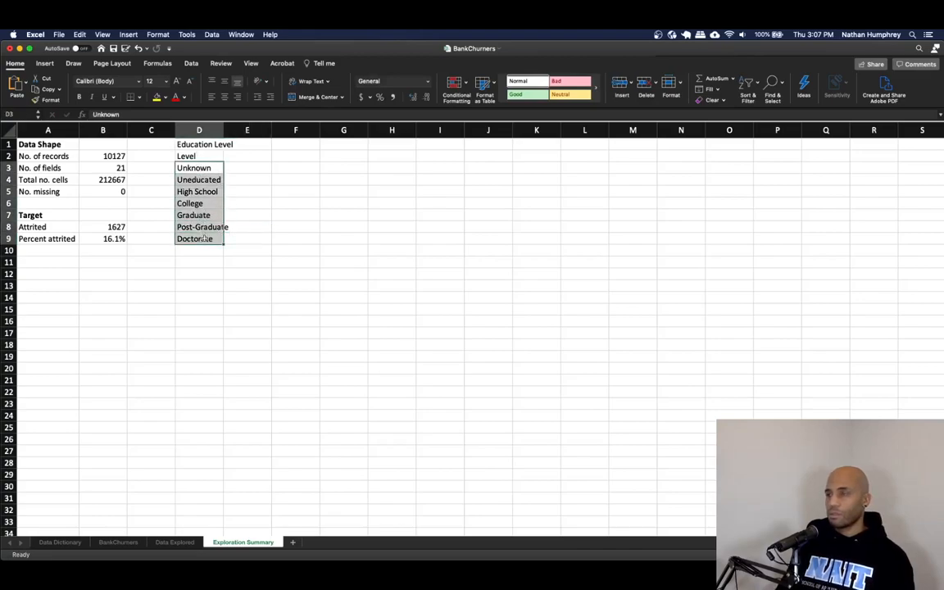
left_click(243, 191)
left_click(233, 156)
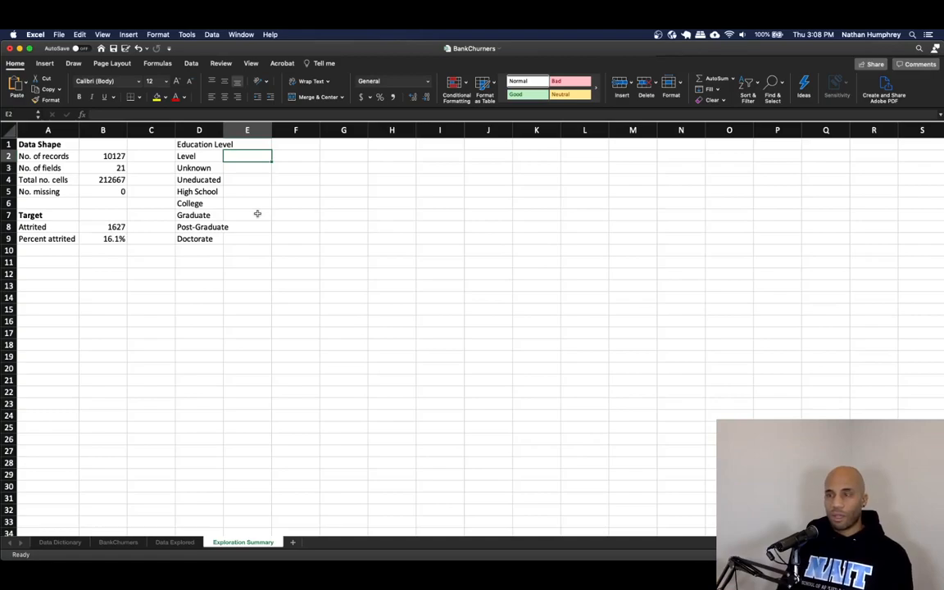
type("Count")
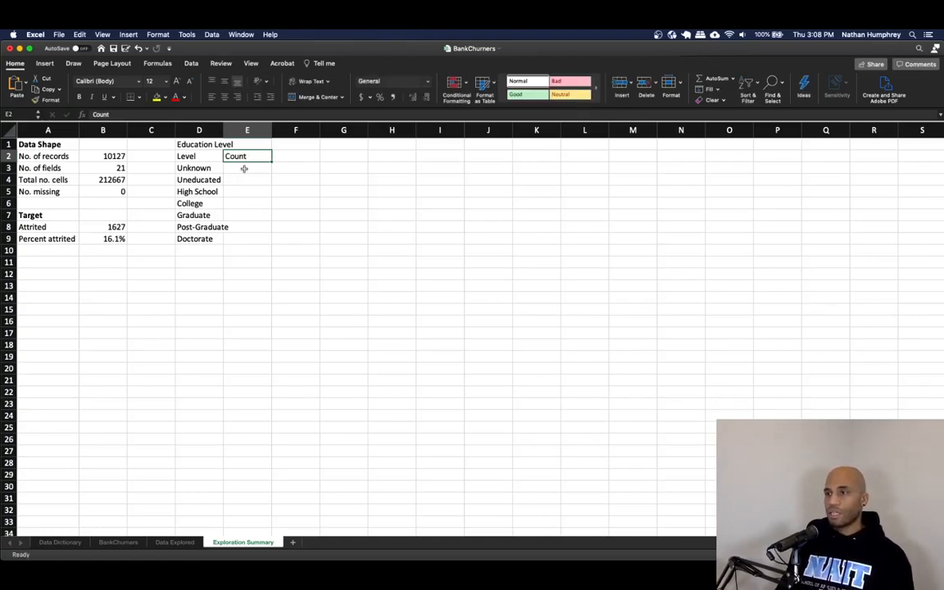
key("Return")
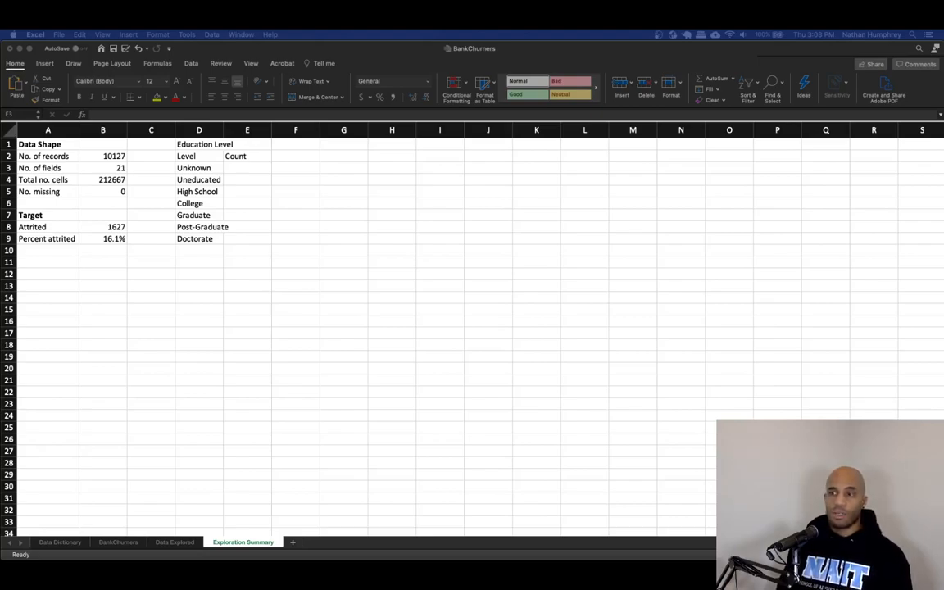
Begin a COUNTIF formula in cell E3, beside the Unknown level
left_click(246, 167)
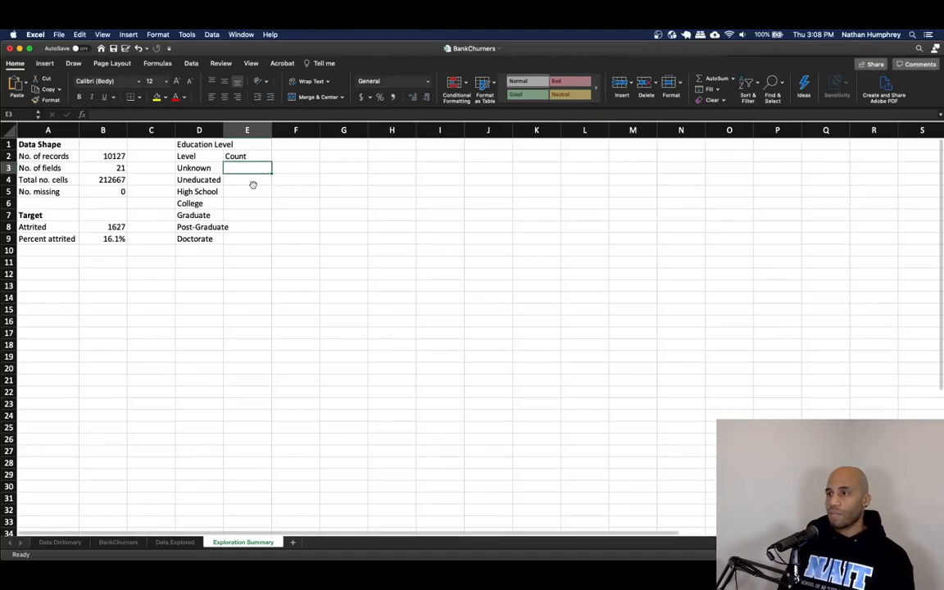
type("=")
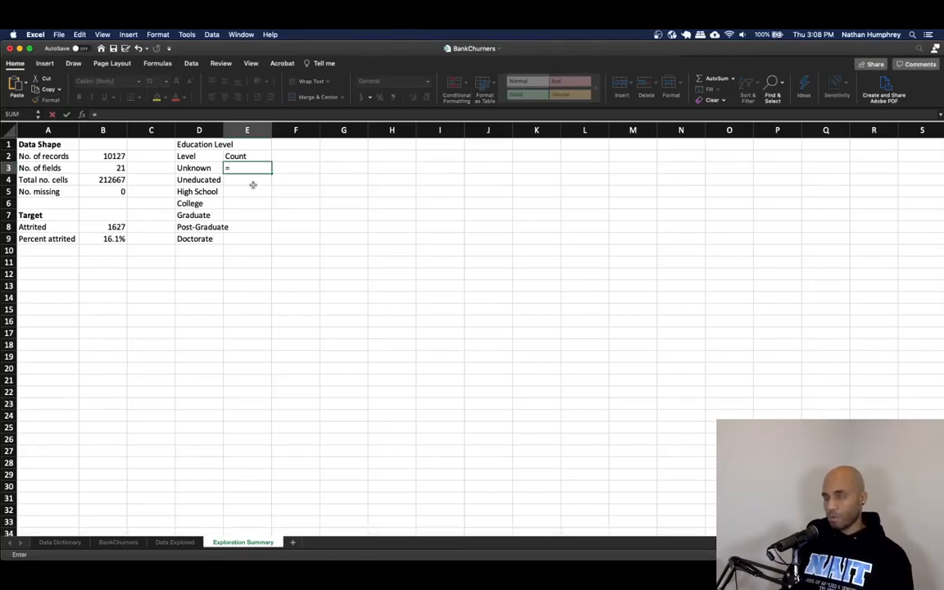
type("COUNT")
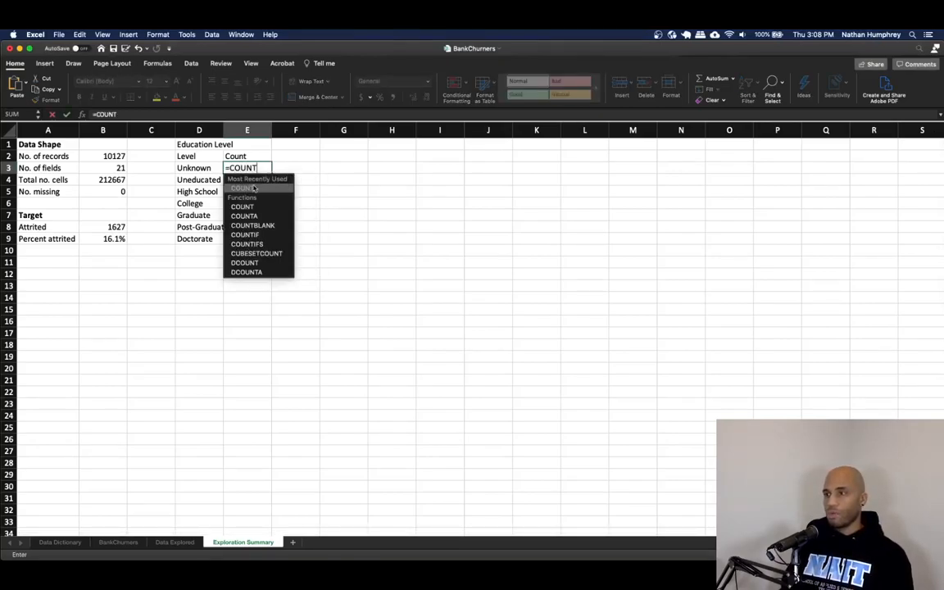
key("Down")
key("Down")
key("Down")
key("Down")
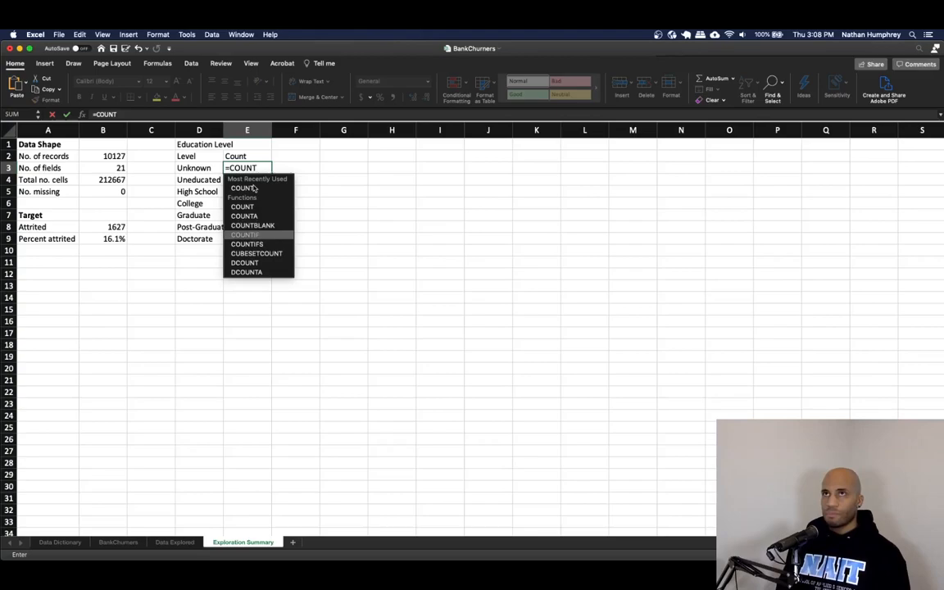
key("Down")
key("Down")
key("Up")
key("Up")
key("Tab")
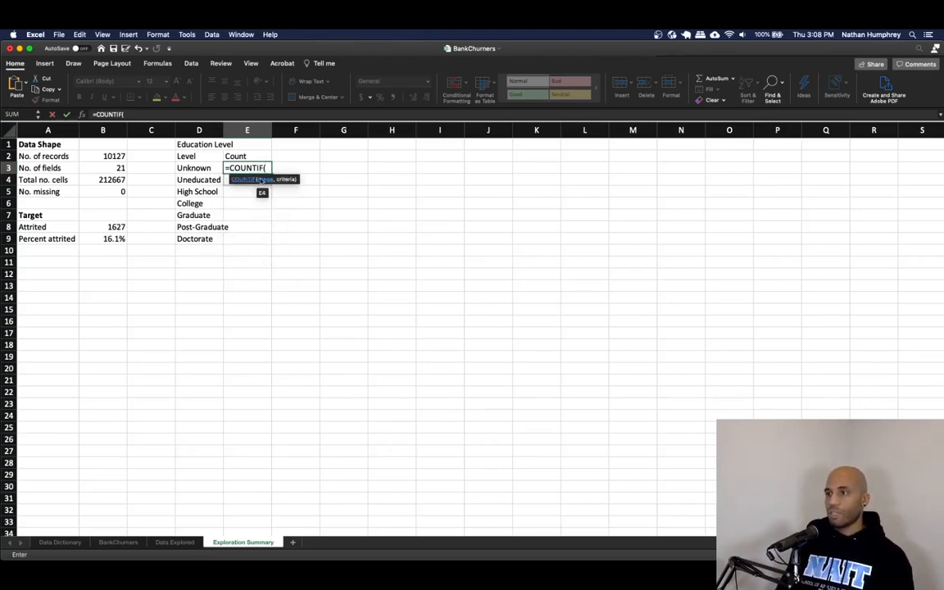
Complete the E3 formula to count "Unknown" in the Education_Level range F2:F10128 of the Data Explored sheet
left_click(168, 541)
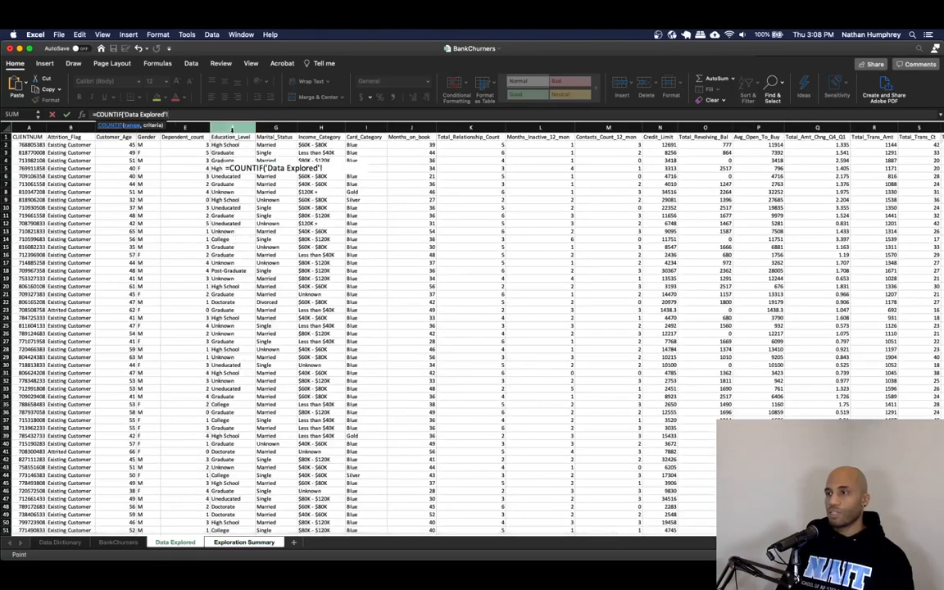
left_click(221, 145)
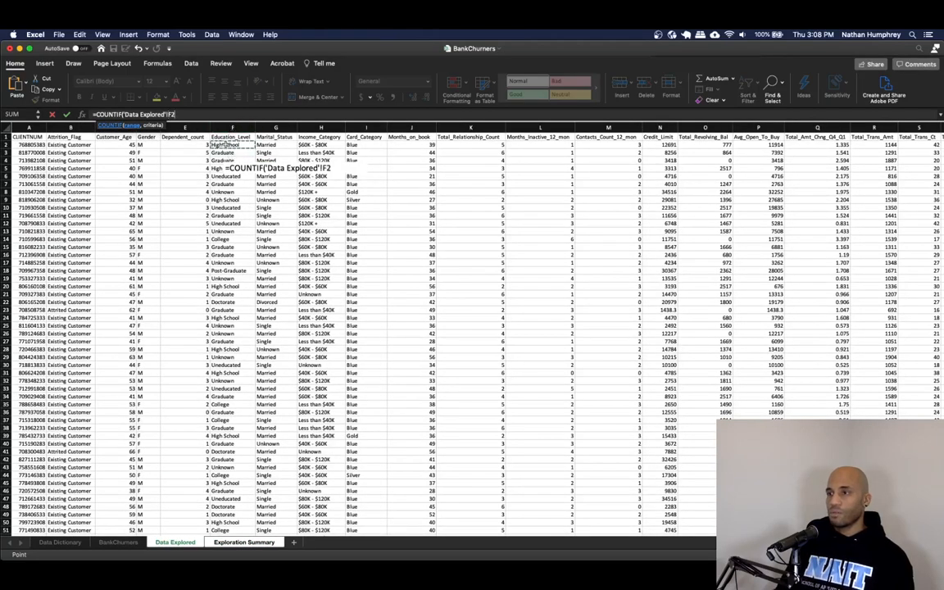
key("super+shift+Down")
type(",")
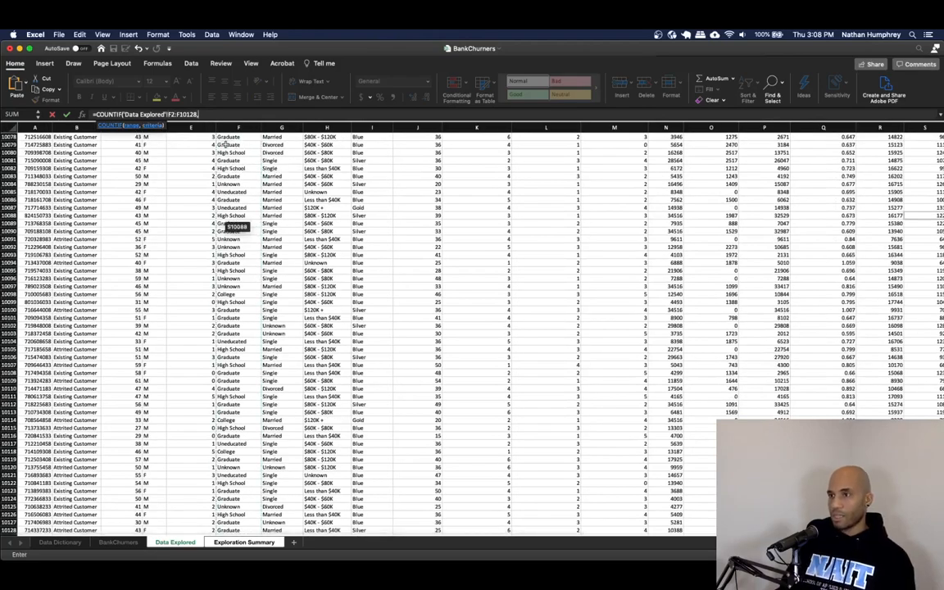
type("\"Unknown")
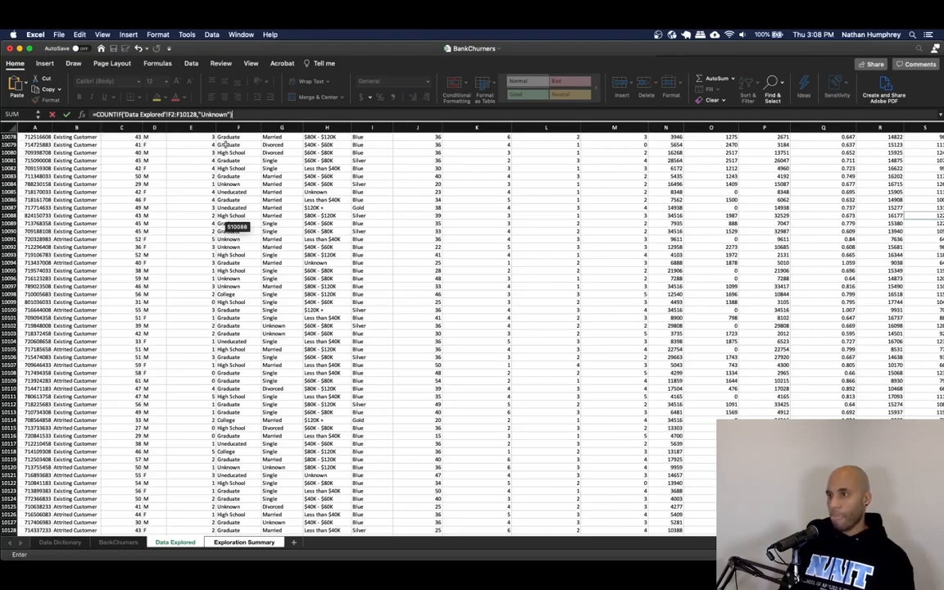
key("Return")
key("Up")
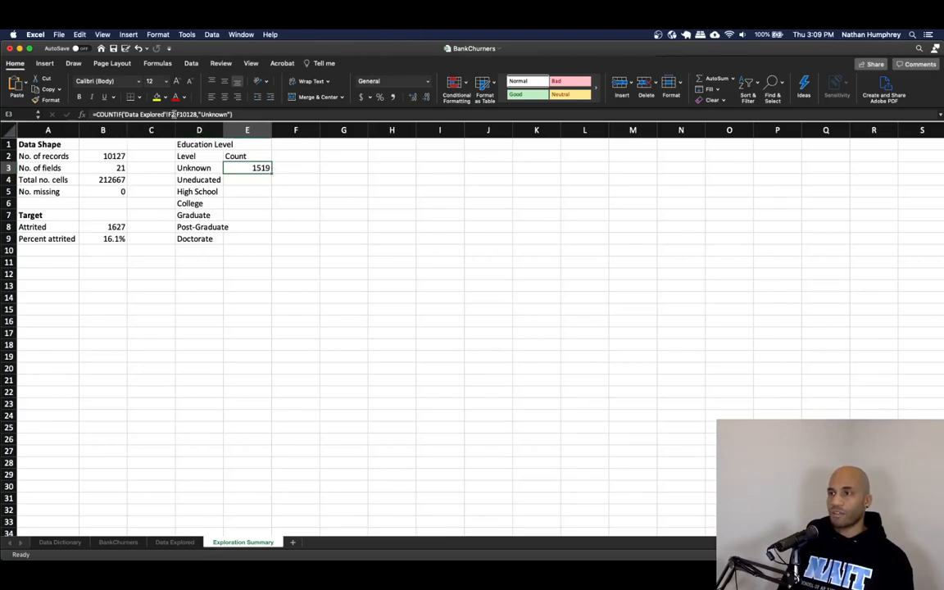
Copy the exact COUNTIF formula text from E3 into E4 for the Uneducated level
left_click(236, 115)
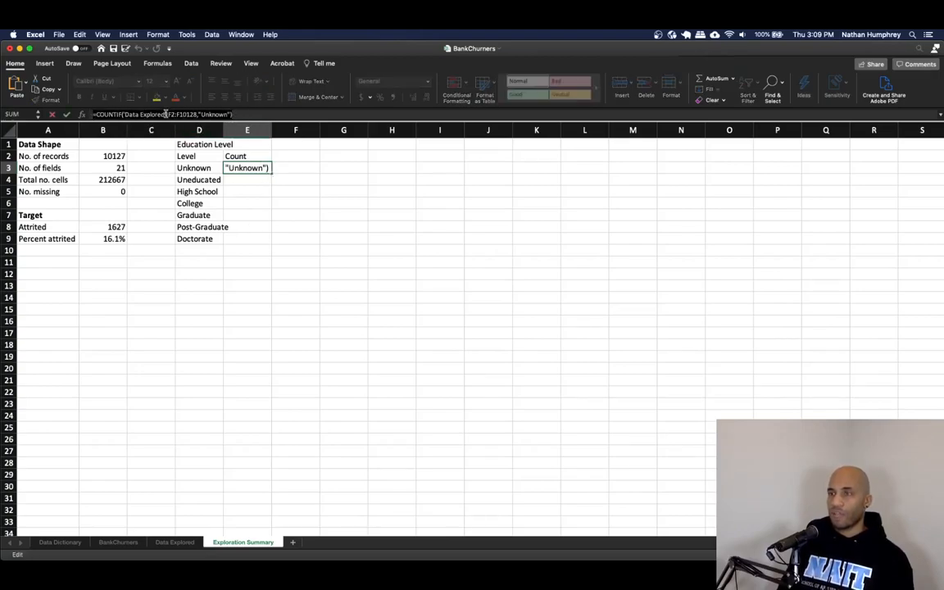
key("super+c")
key("Escape")
left_click(242, 182)
key("super+v")
Copy the COUNTIF formula text from E4 into cells E5 to E9, keeping its range references the same
left_click_drag(251, 192, 239, 238)
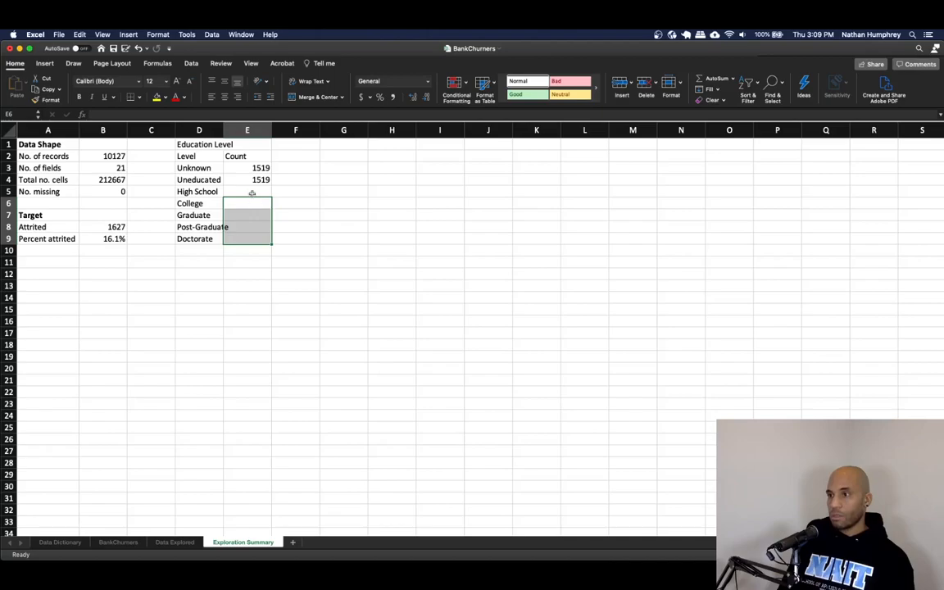
left_click(253, 192)
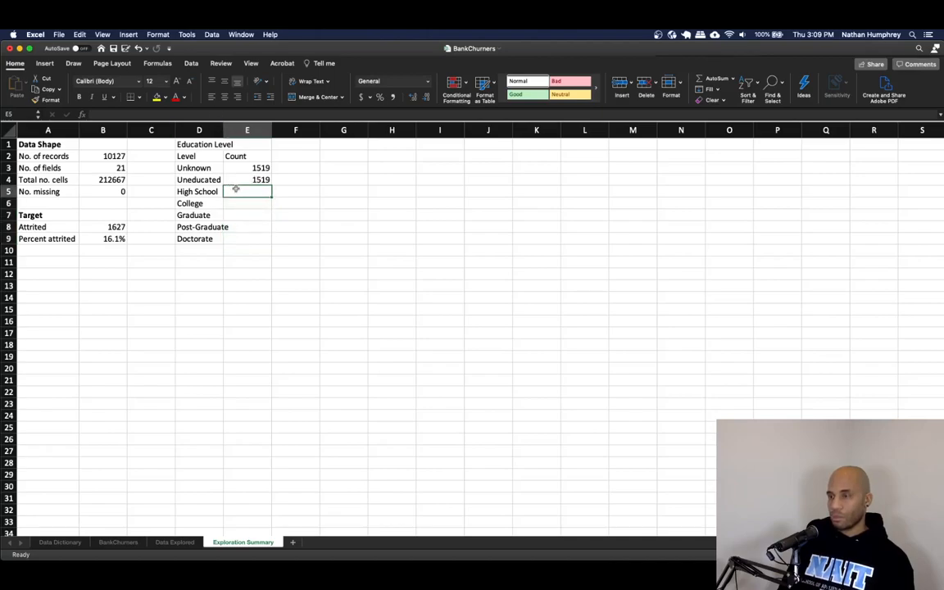
left_click(250, 180)
left_click(204, 115)
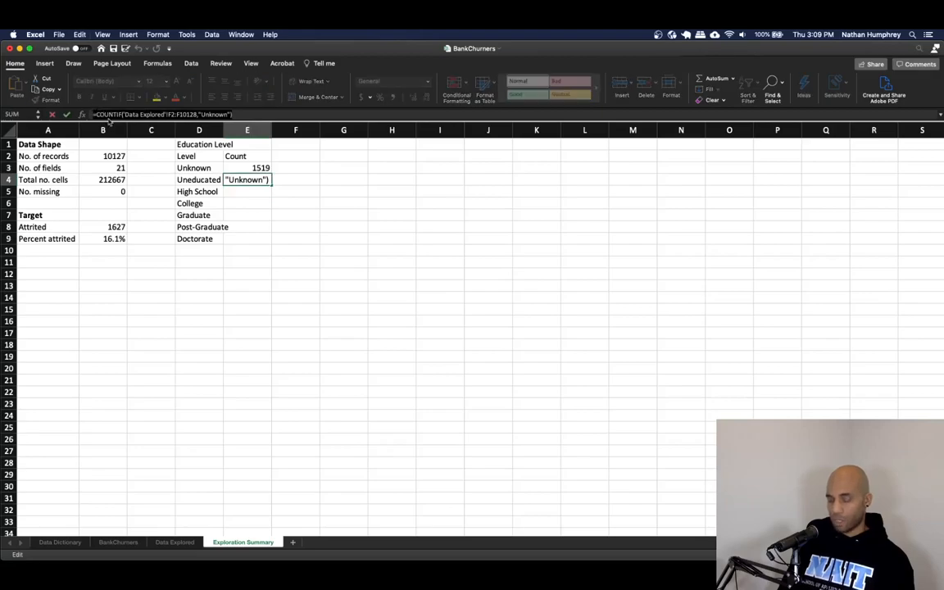
left_click(238, 192)
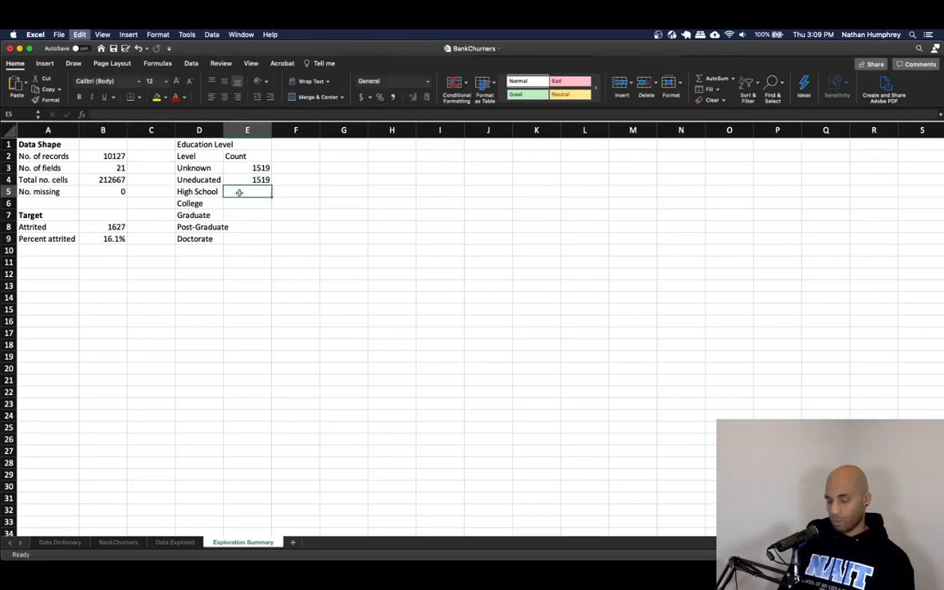
key("super+v")
left_click(238, 203)
key("super+v")
left_click(238, 214)
key("super+v")
key("super+v")
left_click(238, 238)
key("super+v")
Change the COUNTIF criterion in E4 to "Uneducated"
left_click(251, 180)
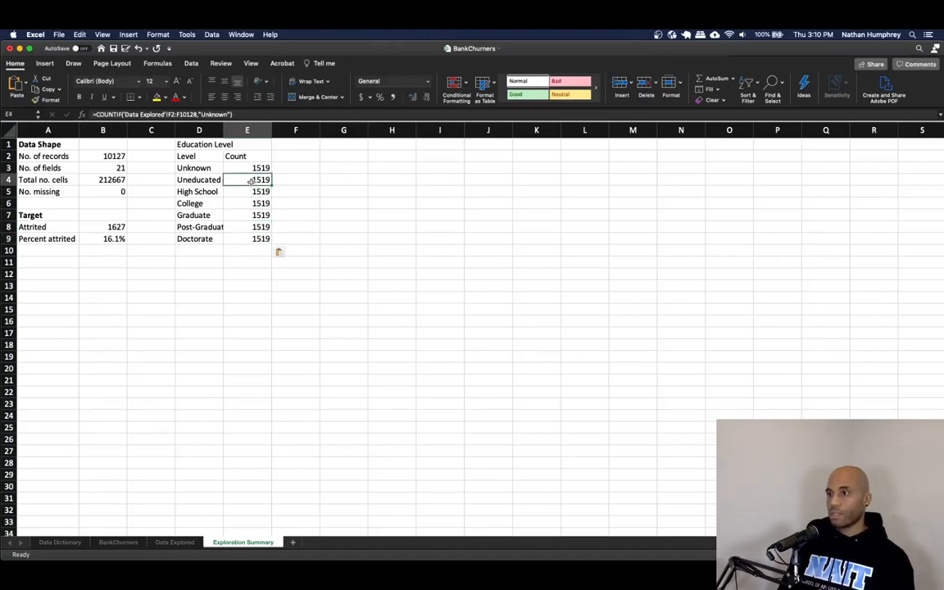
double_click(201, 115)
type("Uneducated")
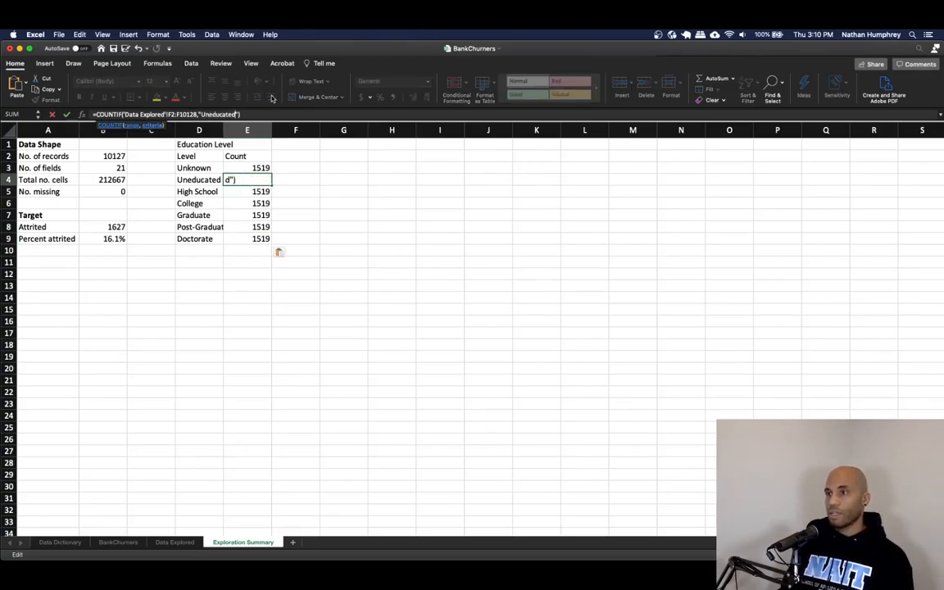
key("Return")
Change the COUNTIF criterion in E5 to "High School"
left_click(202, 114)
double_click(215, 114)
type("High S")
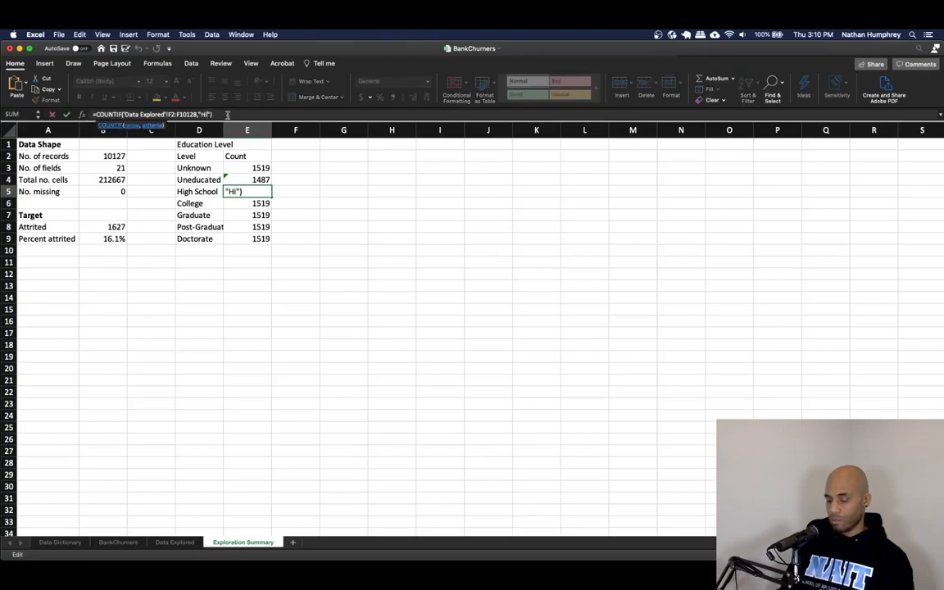
type("chool")
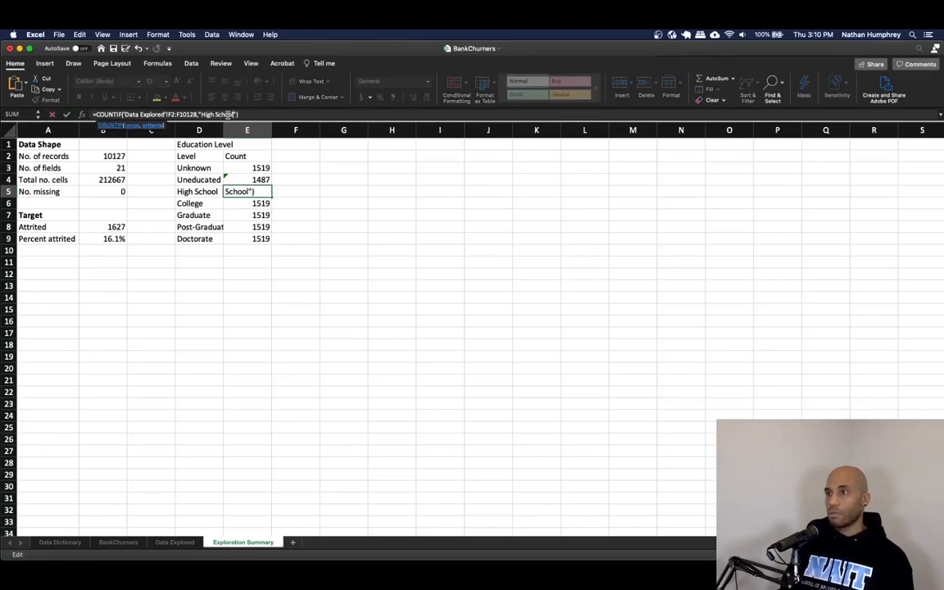
key("Return")
Change the COUNTIF criterion in E6 to "College"
double_click(215, 114)
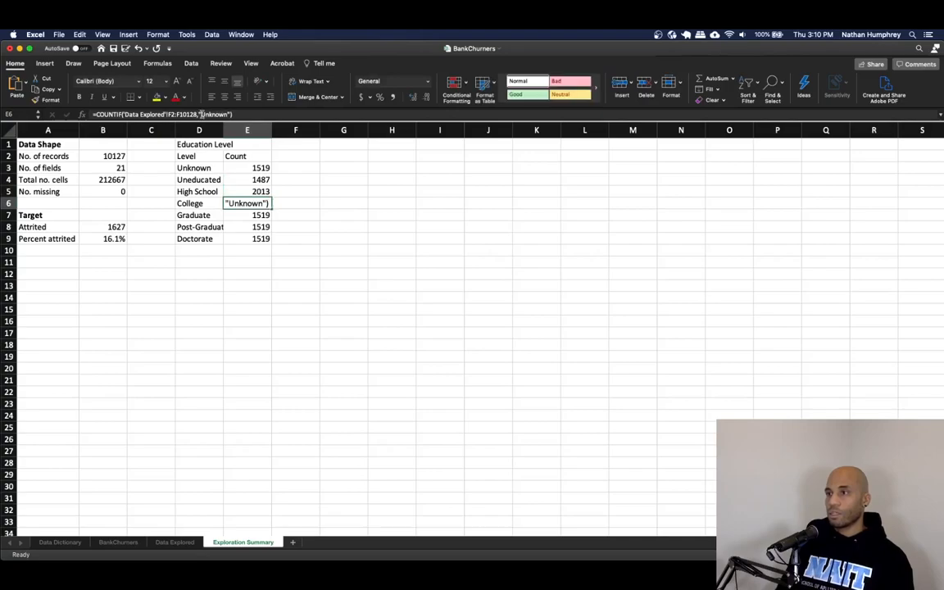
type("C")
type("ollege")
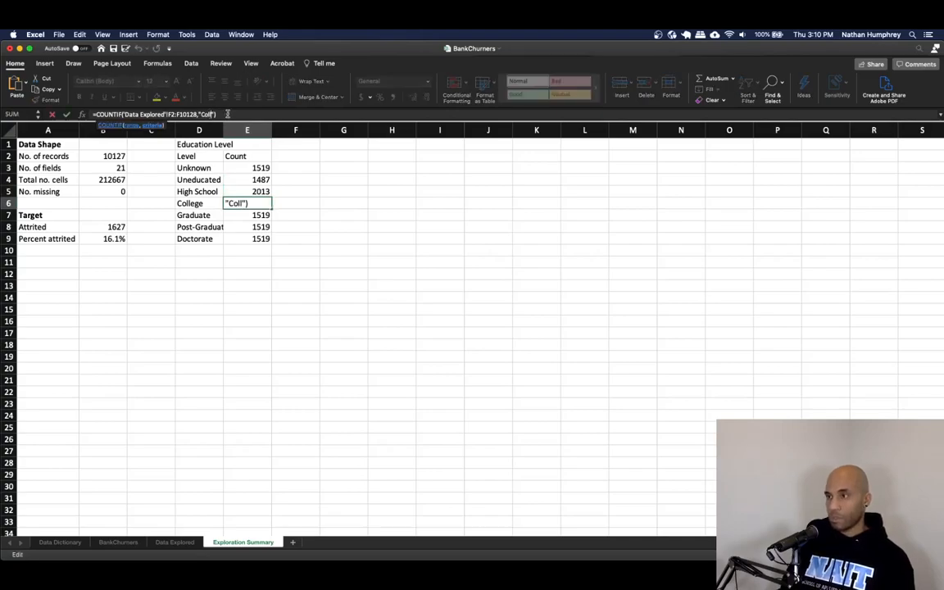
key("Return")
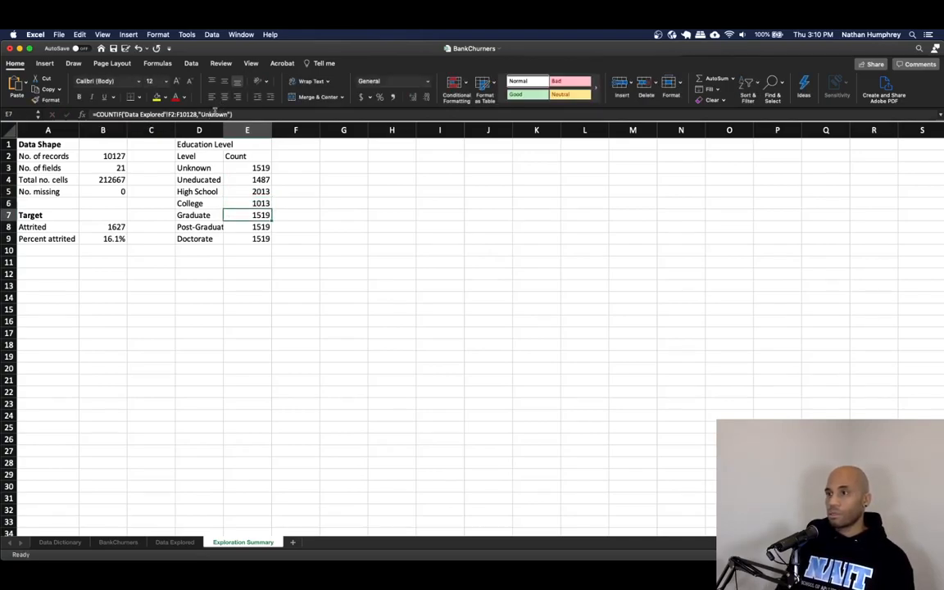
Change the COUNTIF criterion in E7 to "Graduate"
left_click(218, 115)
double_click(226, 114)
type("Graduate")
key("Return")
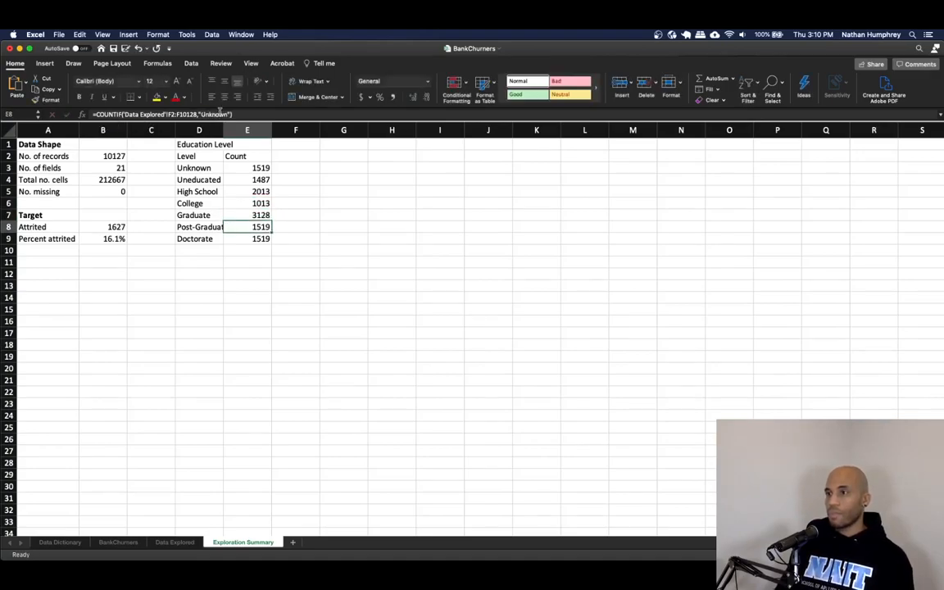
Change the COUNTIF criterion in E8 to "Post-Graduate"
left_click(208, 115)
double_click(221, 114)
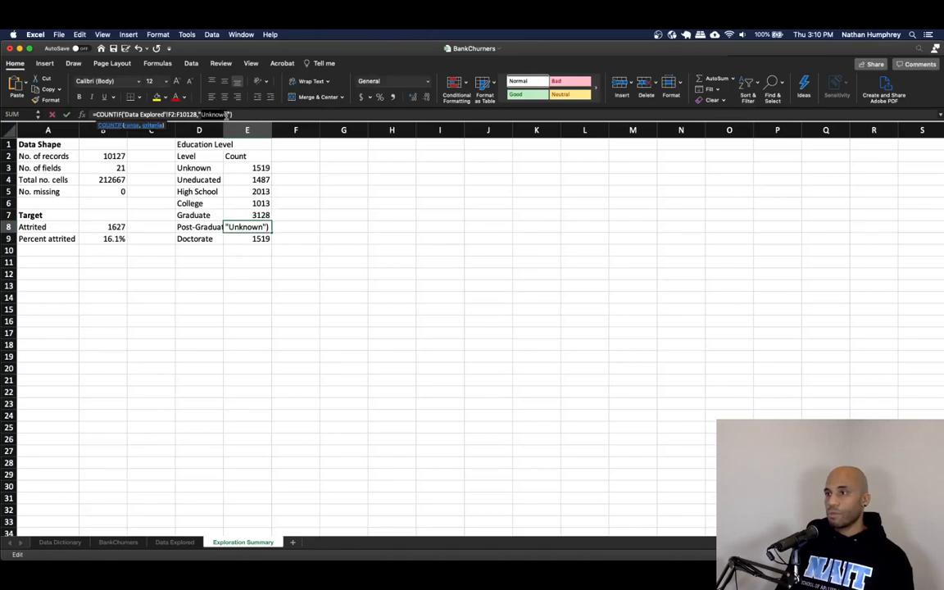
type("Post-Graduate")
key("Return")
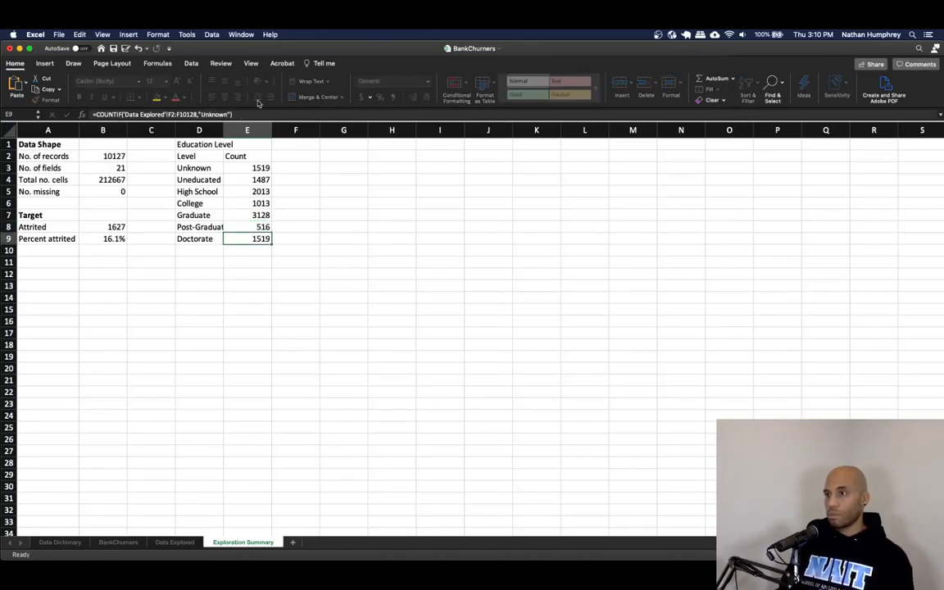
Change the COUNTIF criterion in E9 to "Doctorate"
double_click(200, 114)
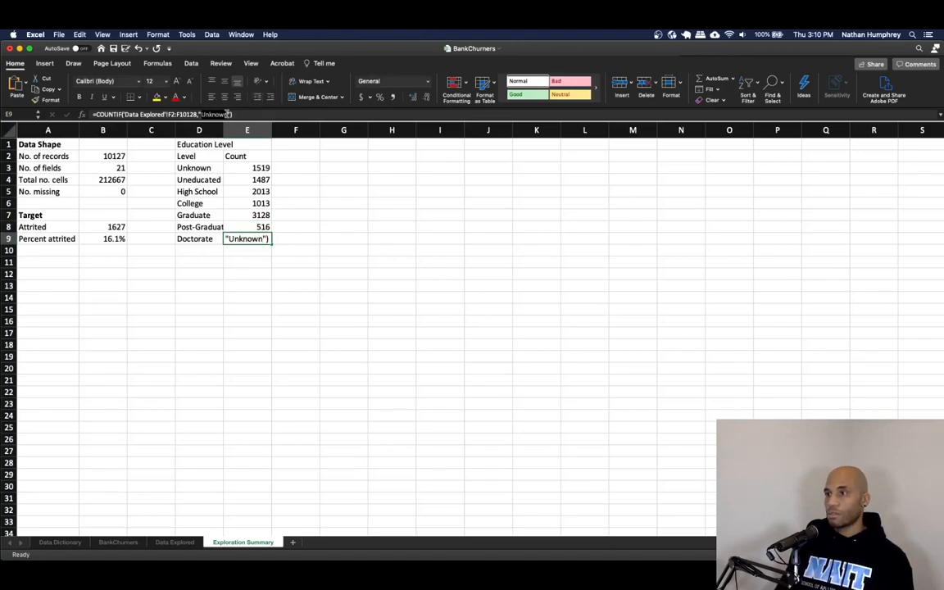
type("Doctorate")
key("Return")
key("Up")
key("Up")
key("Up")
key("Up")
key("Up")
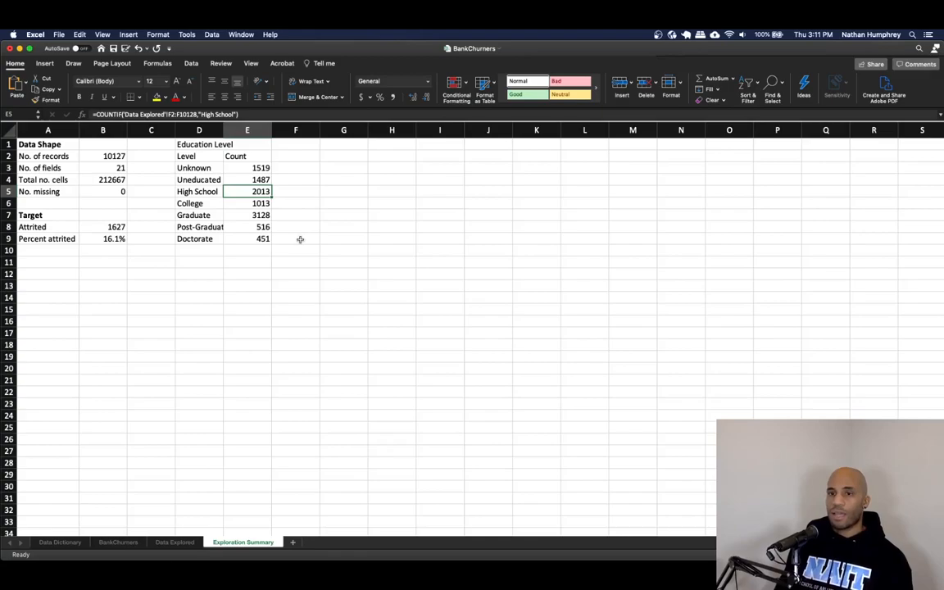
left_click(280, 167)
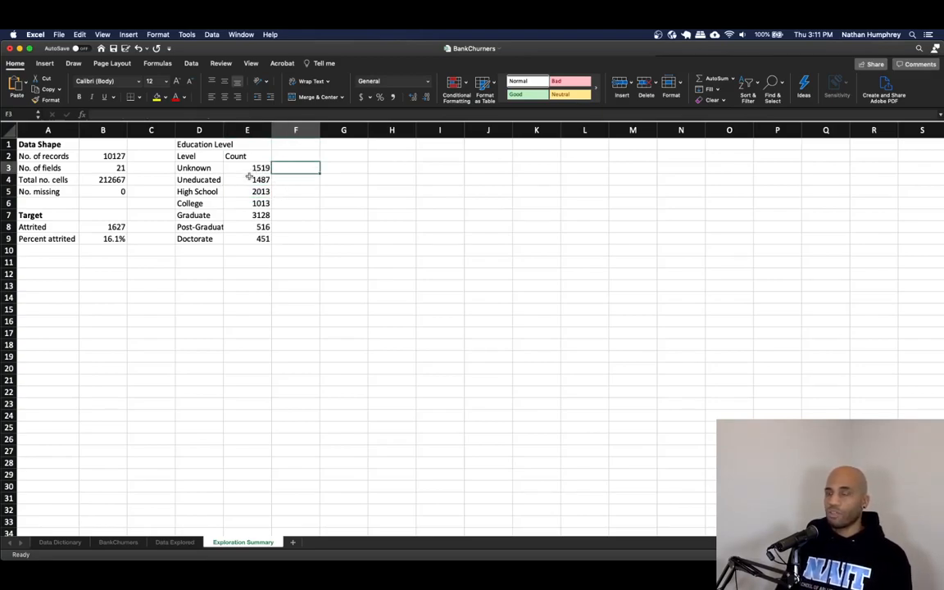
left_click(248, 171)
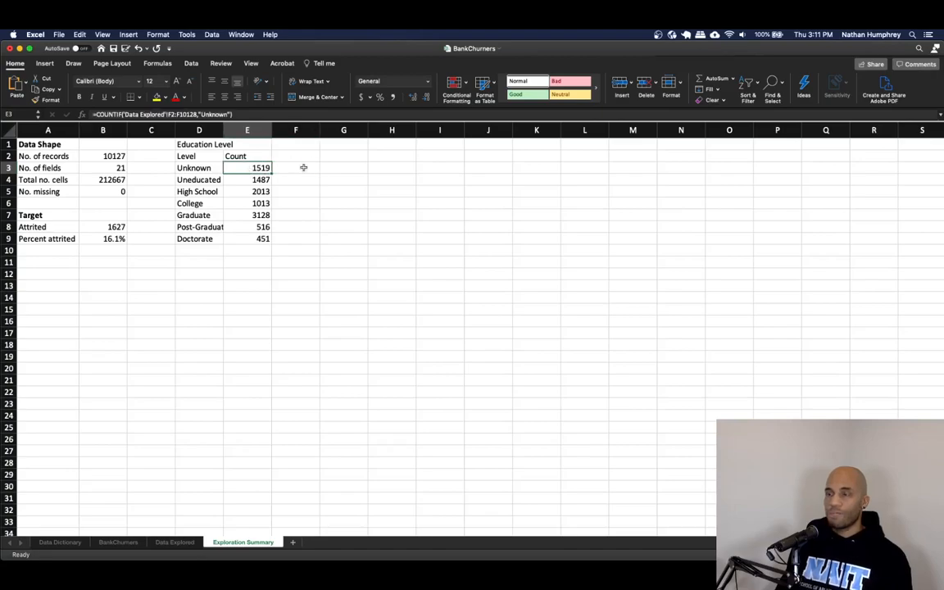
left_click(303, 167)
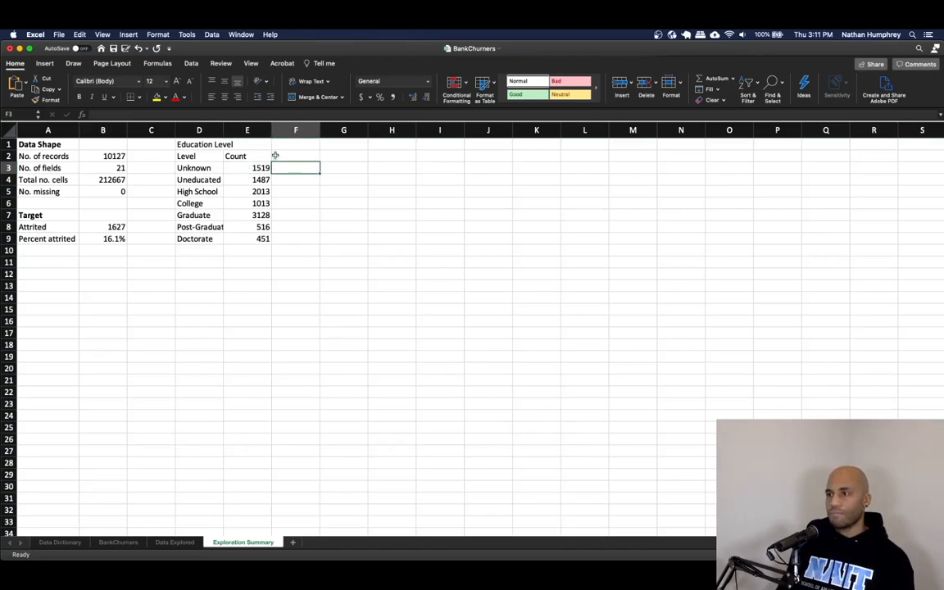
Replace the COUNTIF formulas in E3:E9 with their values by copying the range and pasting values only over it
left_click(251, 167)
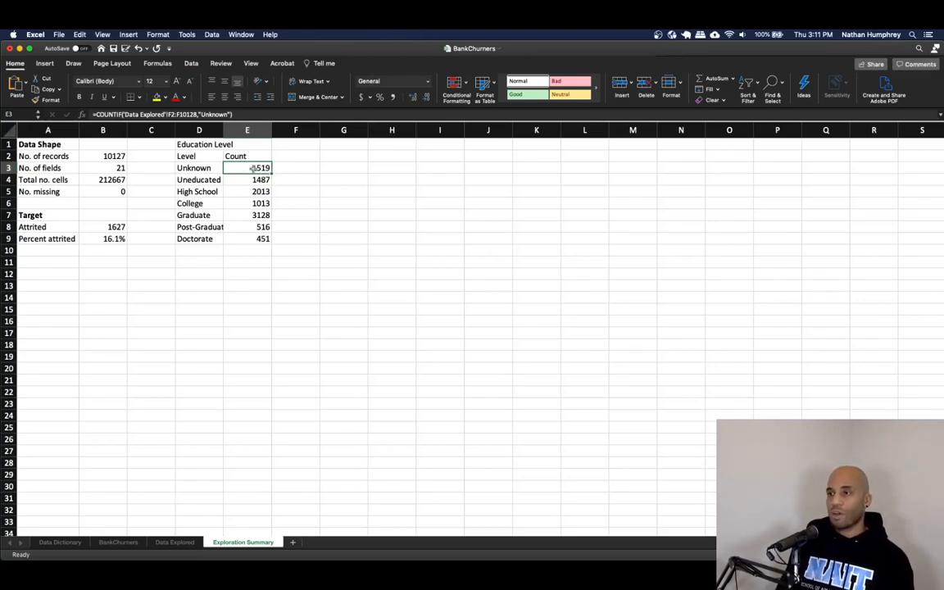
left_click_drag(252, 168, 260, 239)
key("super+c")
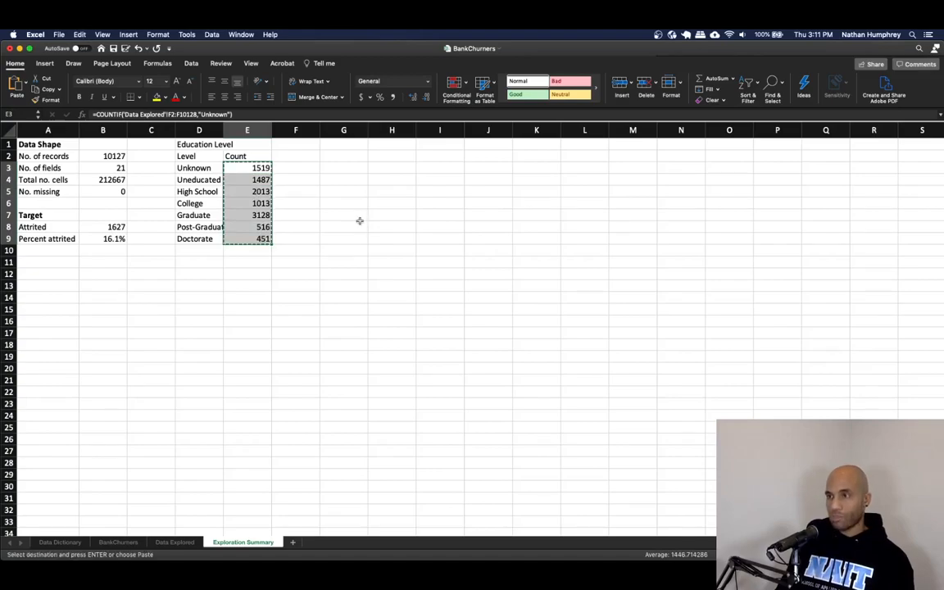
right_click(257, 192)
mouse_move(292, 227)
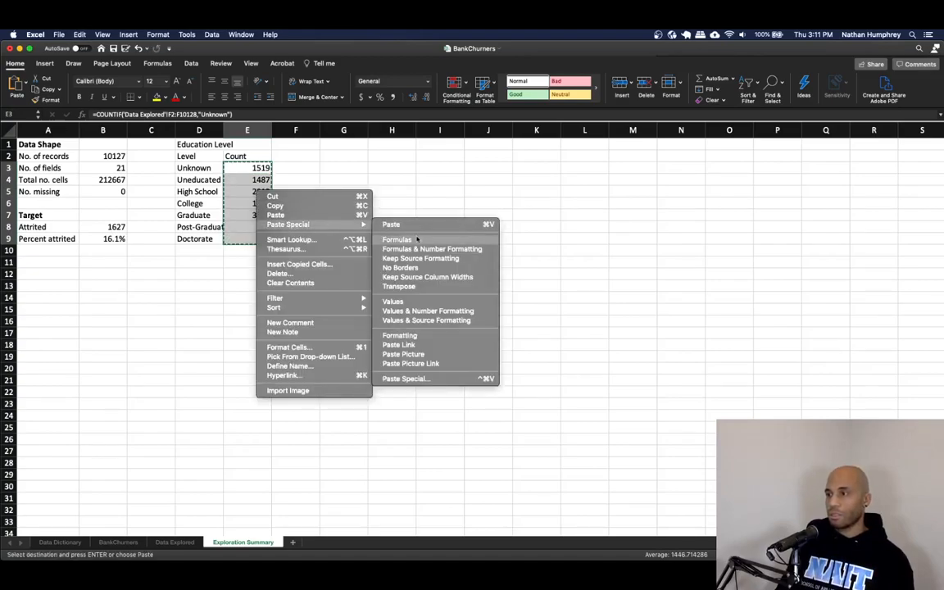
left_click(393, 301)
left_click(284, 190)
key("Escape")
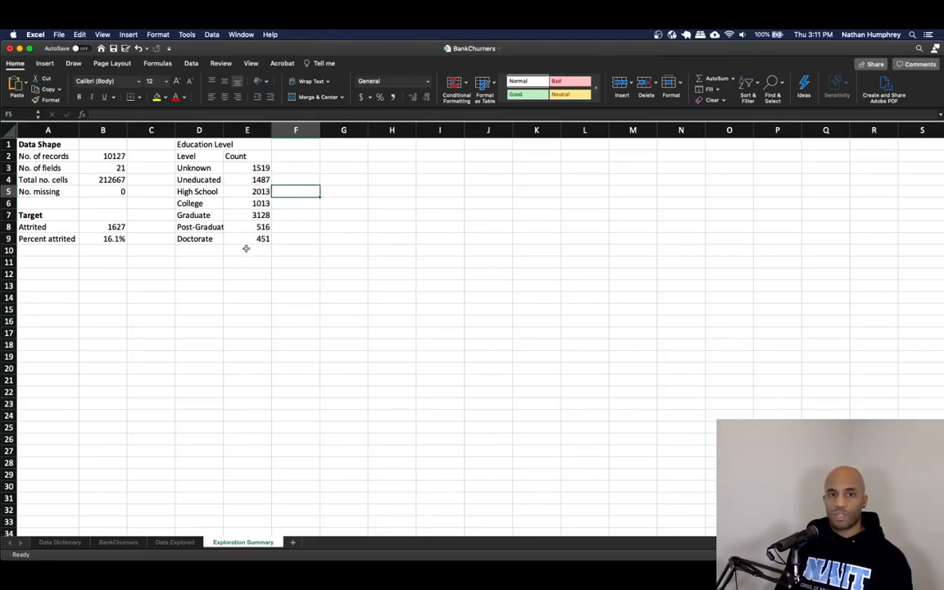
Insert a 2-D clustered column chart from D1:E9 and place it directly below the education level table
mouse_move(186, 145)
left_mouse_down()
mouse_move(254, 215)
mouse_move(261, 238)
left_mouse_up()
left_click(44, 63)
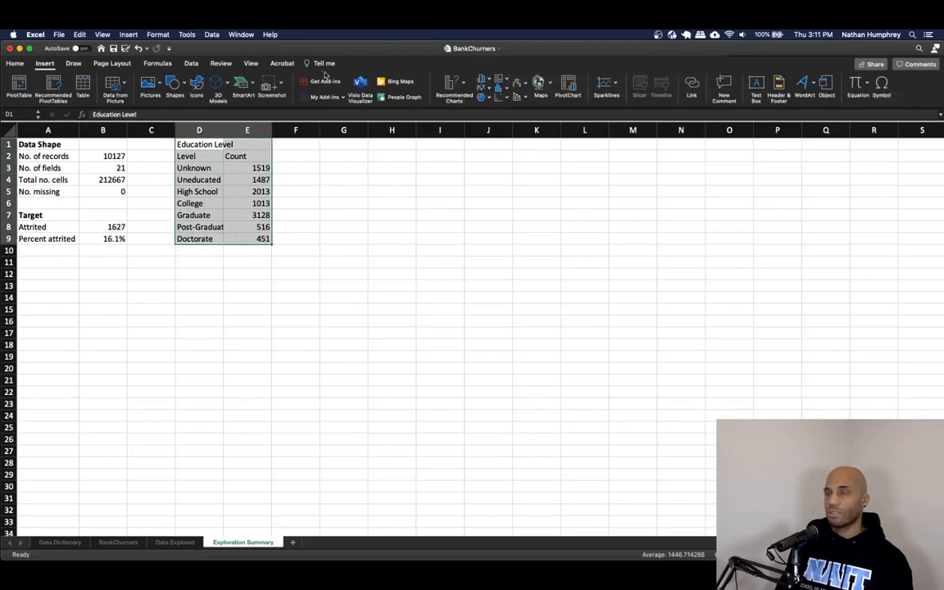
left_click(489, 81)
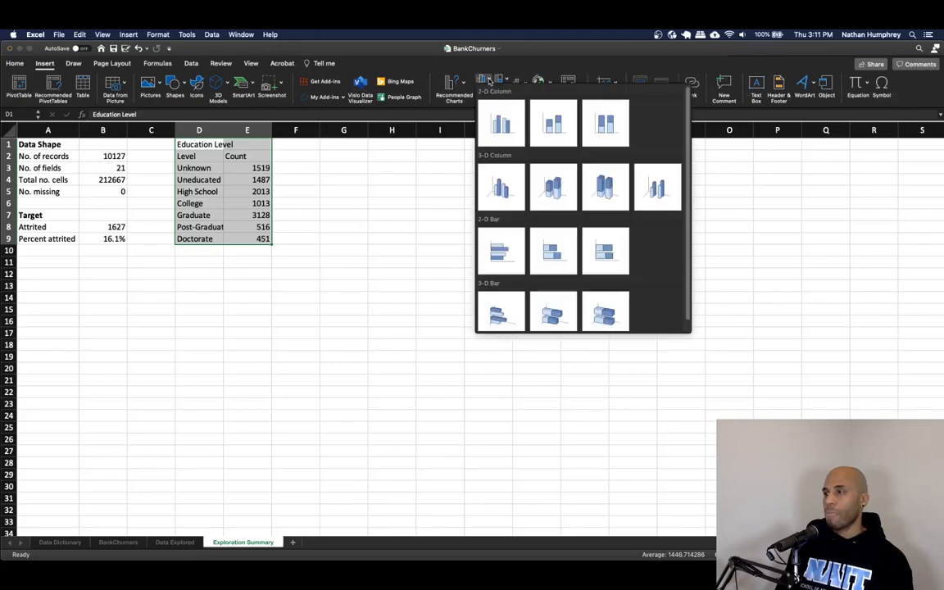
left_click(501, 121)
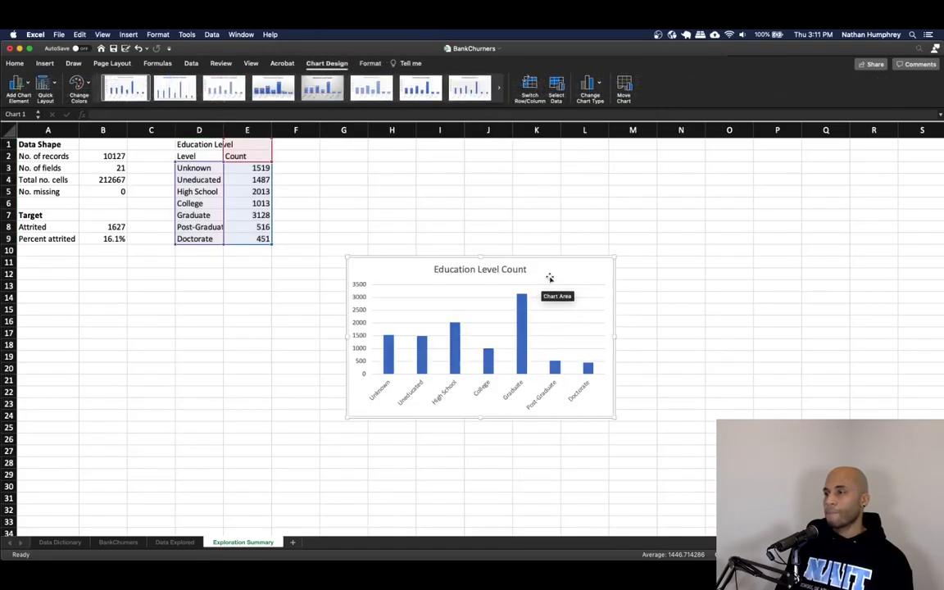
left_click_drag(547, 273, 392, 271)
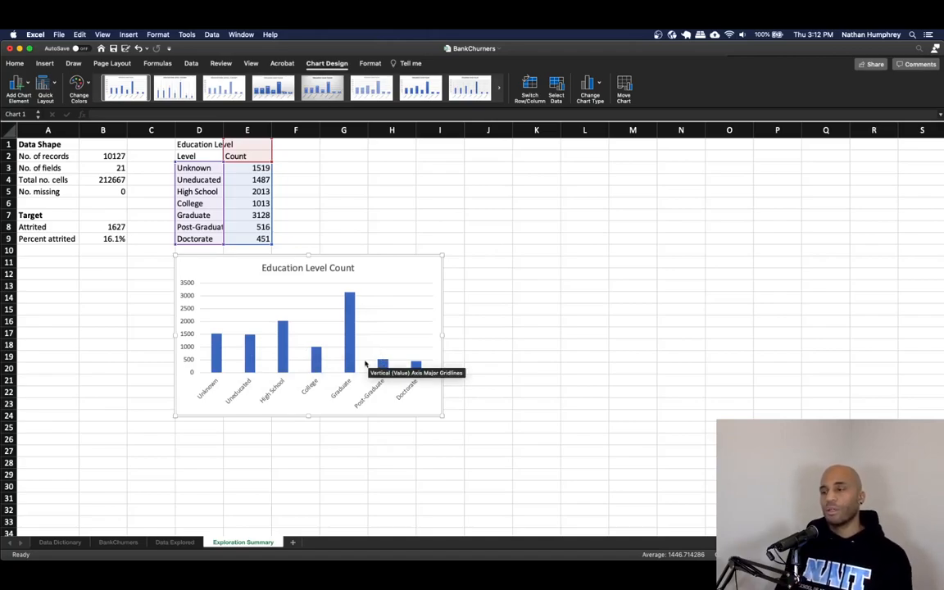
Set the gap width of the chart's data series to 2%
right_click(350, 304)
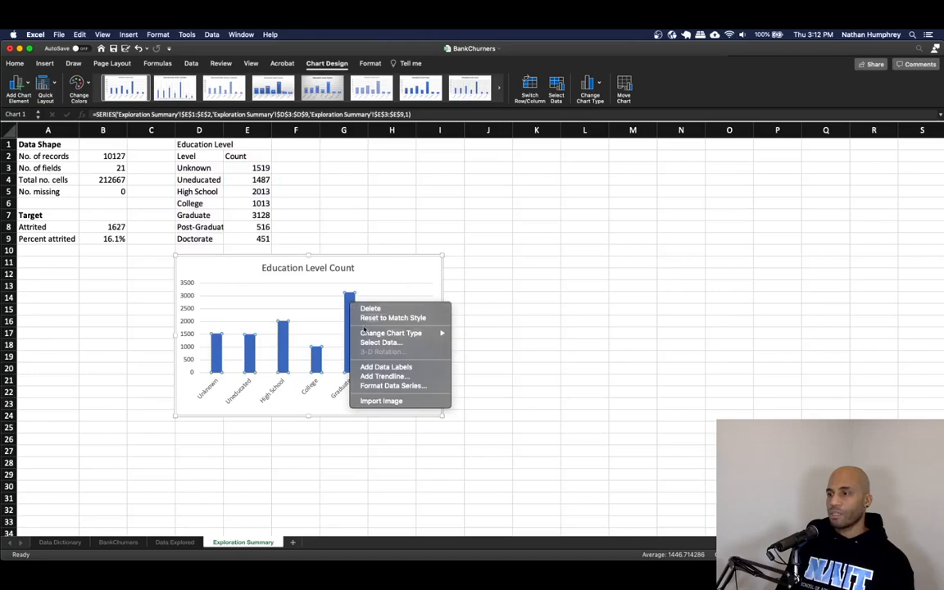
left_click(392, 386)
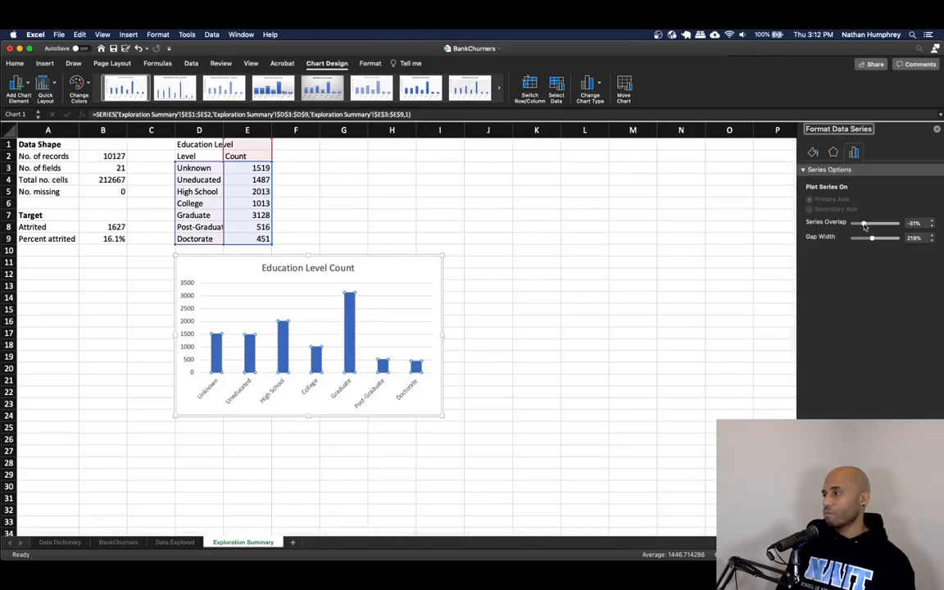
left_click_drag(873, 240, 838, 242)
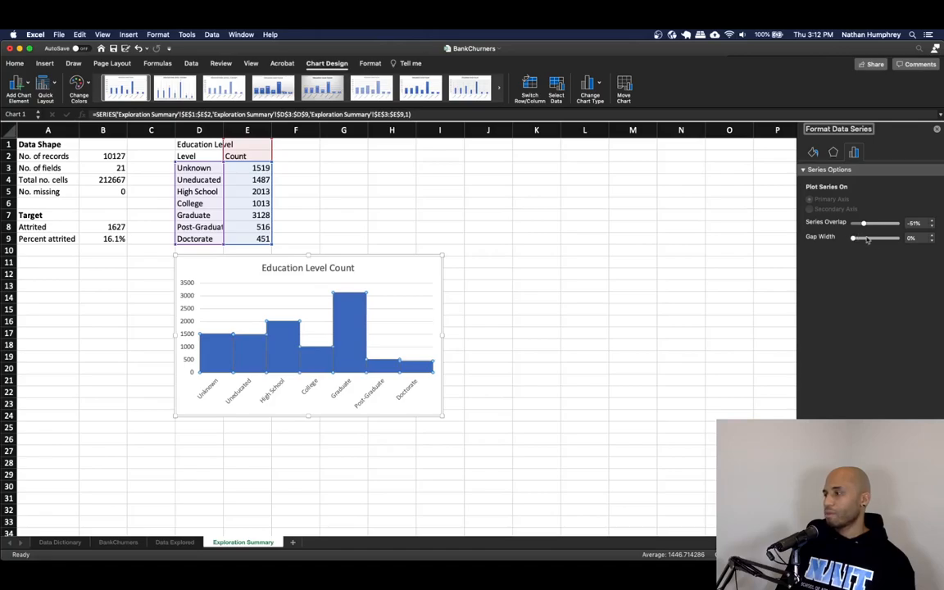
left_click(924, 237)
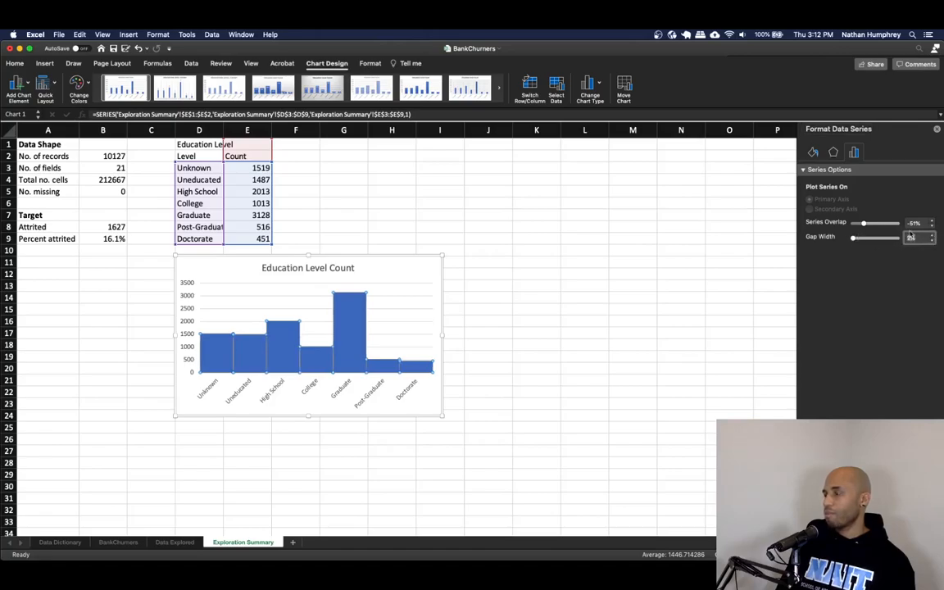
Fill all bars of the Education Level Count chart with a solid gray theme color
left_click(813, 152)
left_click(811, 169)
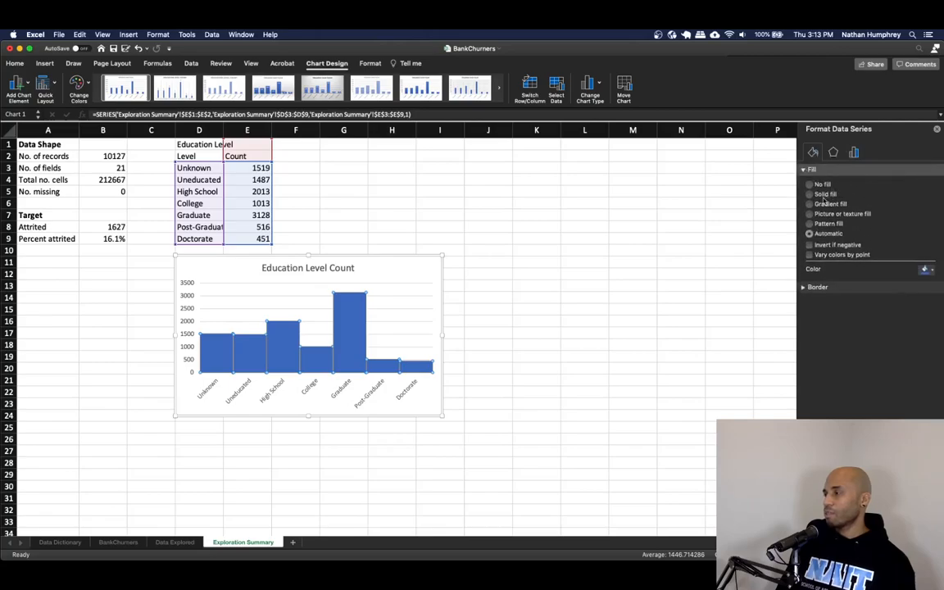
left_click(930, 270)
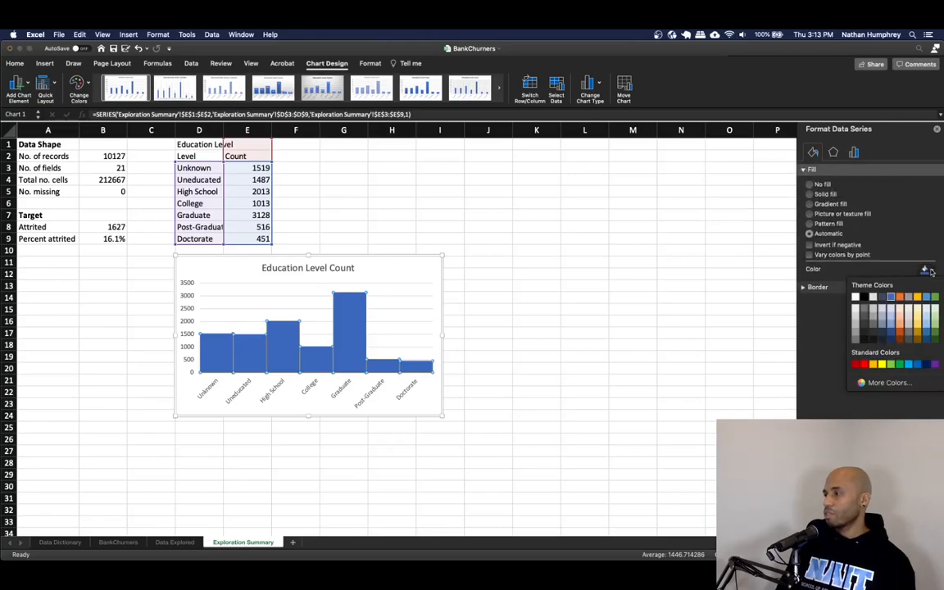
left_click(855, 331)
left_click(566, 310)
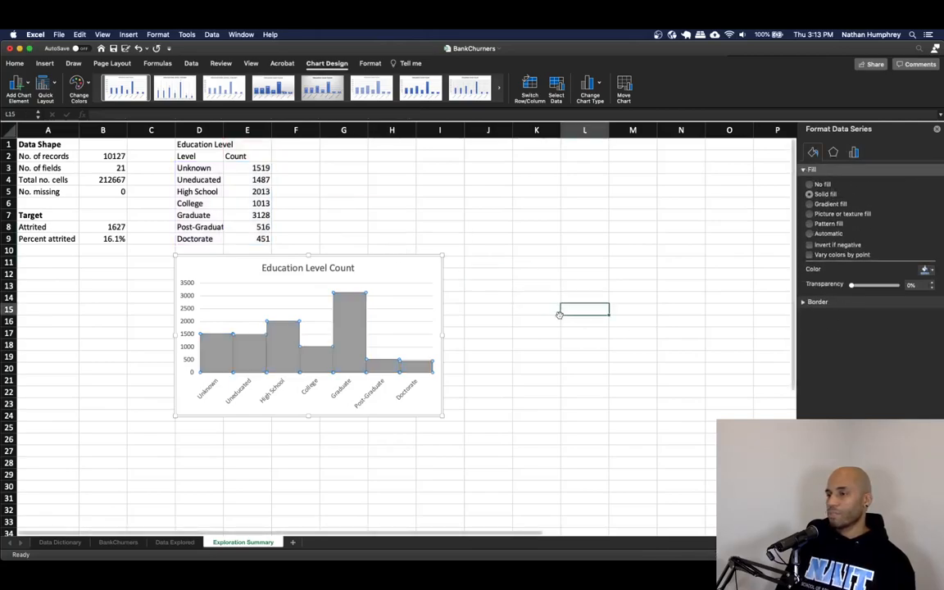
left_click(393, 228)
Highlight only the Graduate bar of the chart with a solid blue theme color fill
left_click(345, 335)
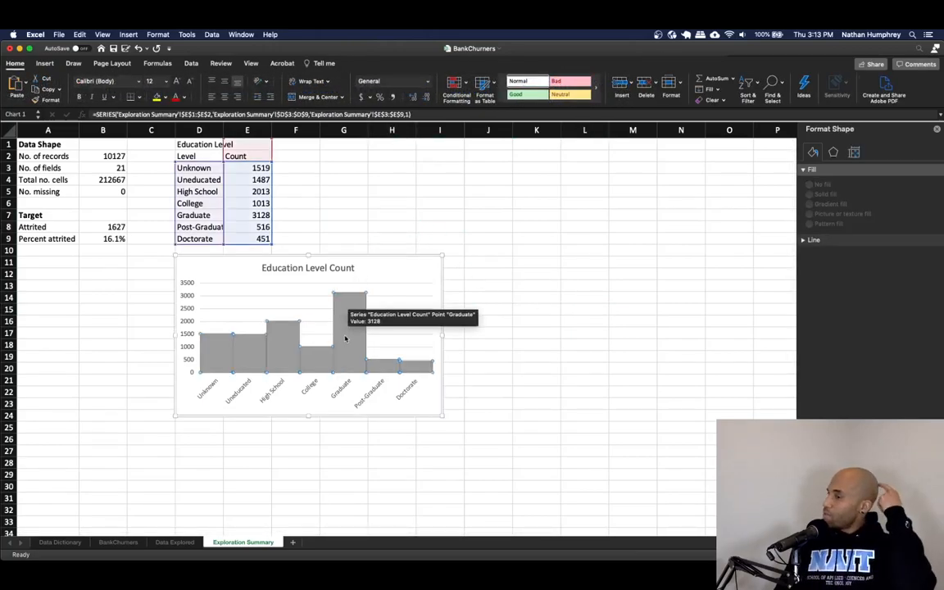
left_click(346, 335)
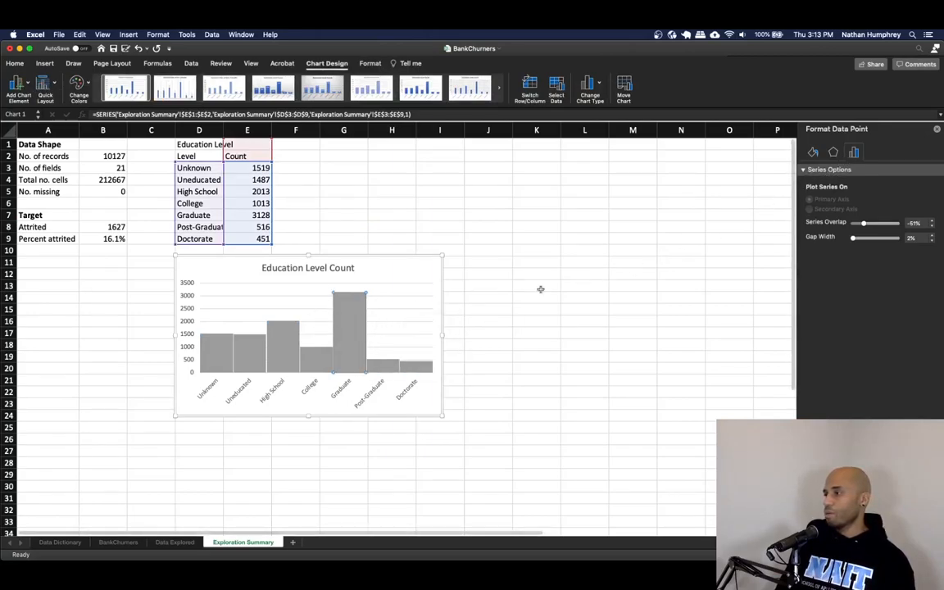
left_click(813, 152)
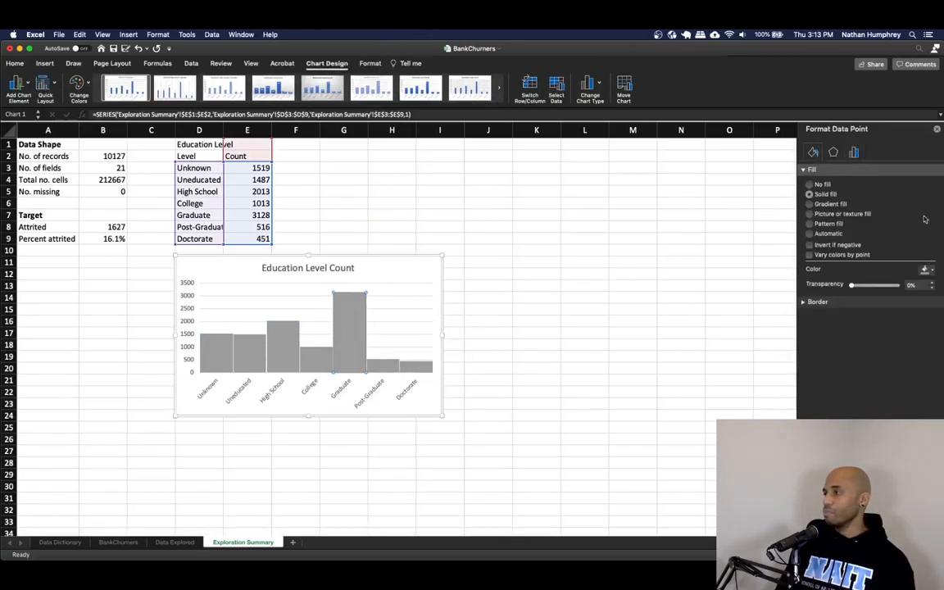
left_click(928, 270)
left_click(891, 297)
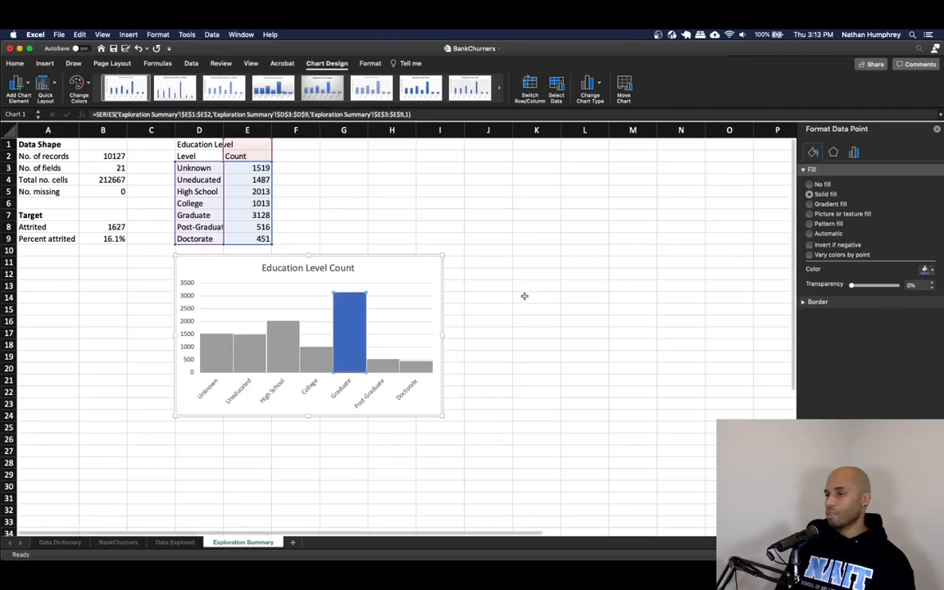
left_click(348, 228)
Add data labels to the chart's bars and remove the horizontal major gridlines
right_click(343, 337)
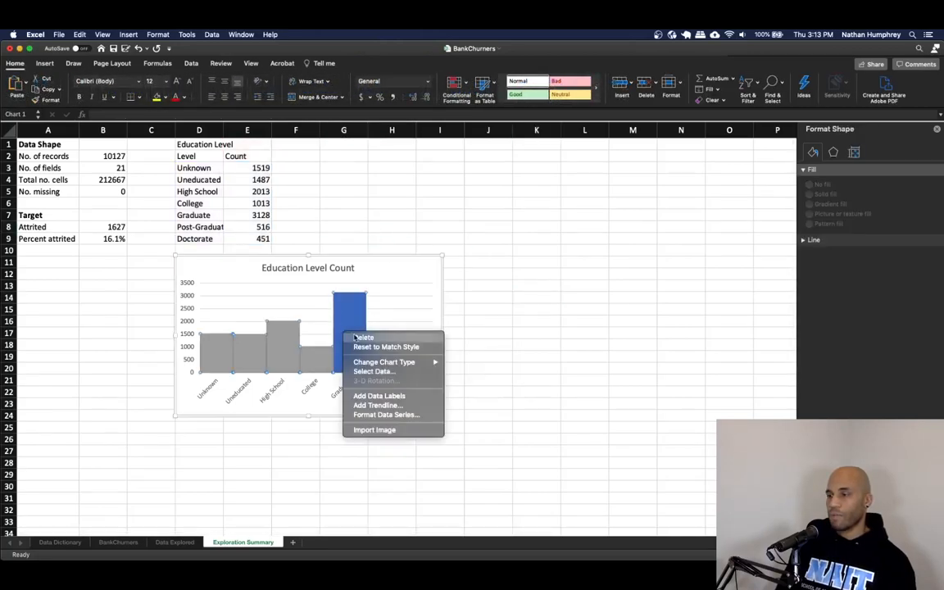
left_click(380, 397)
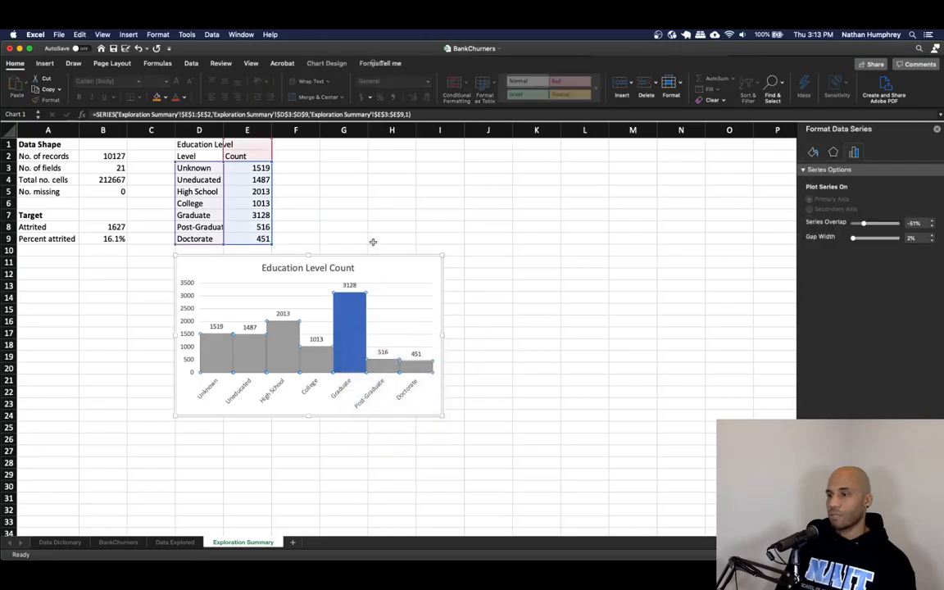
left_click(215, 264)
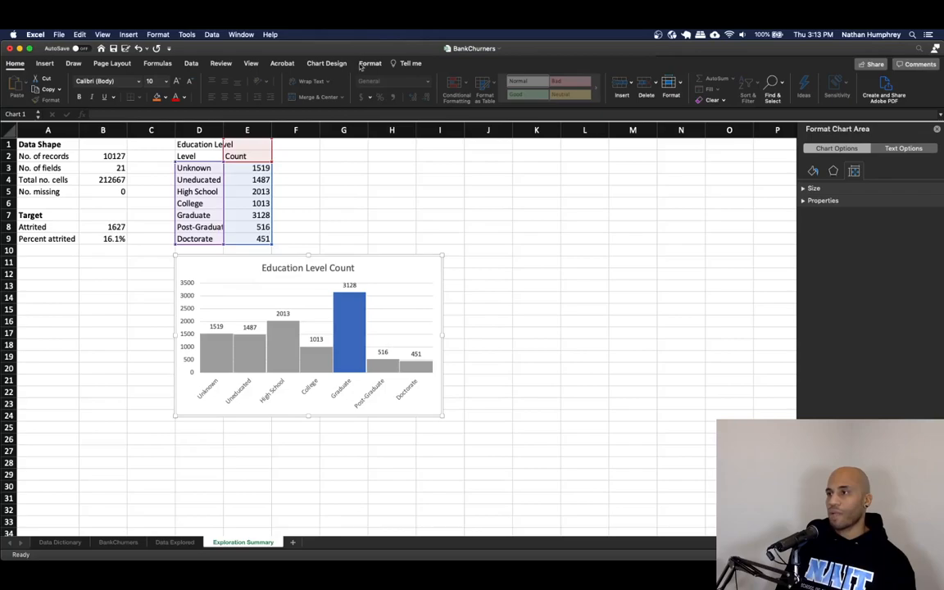
left_click(325, 63)
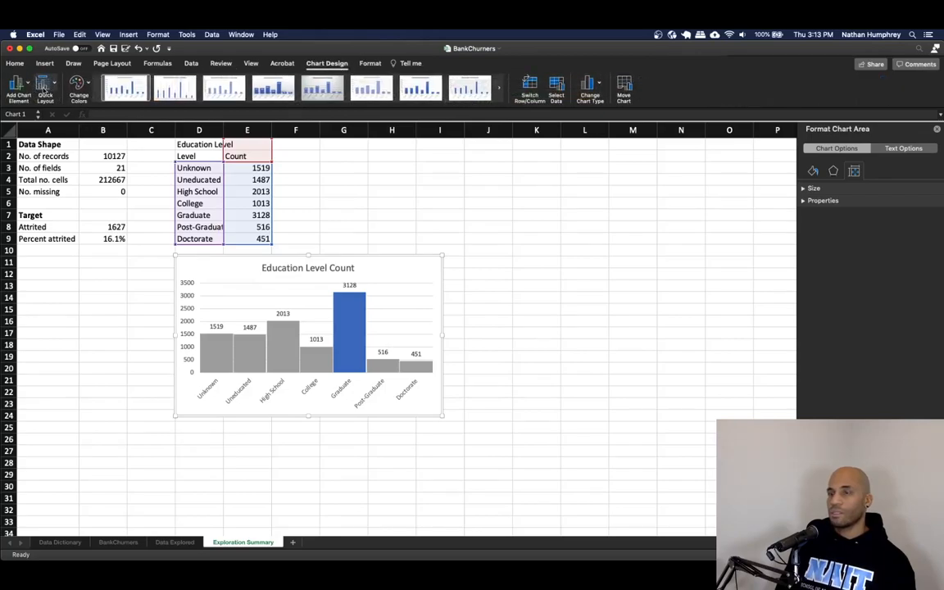
left_click(29, 85)
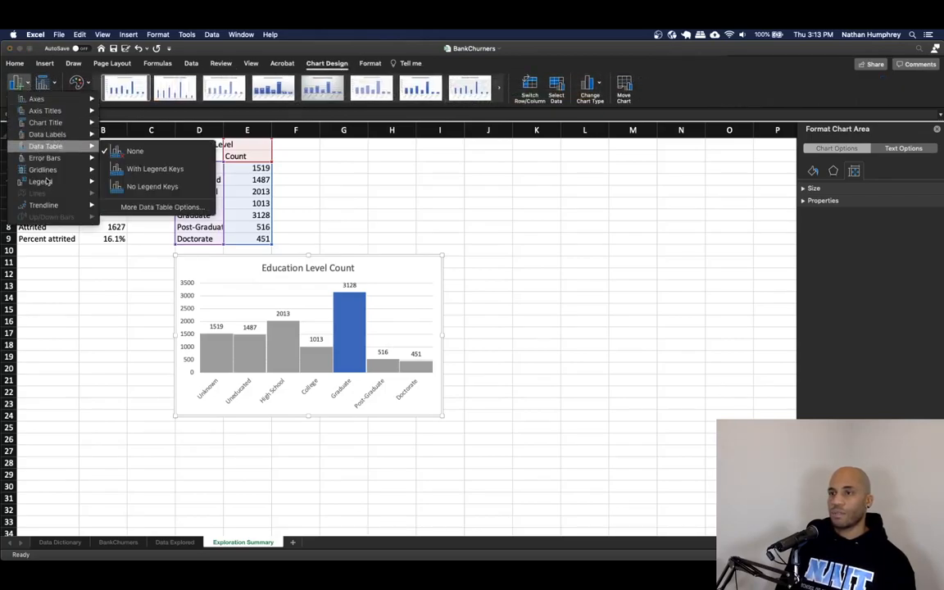
mouse_move(48, 172)
left_click(136, 177)
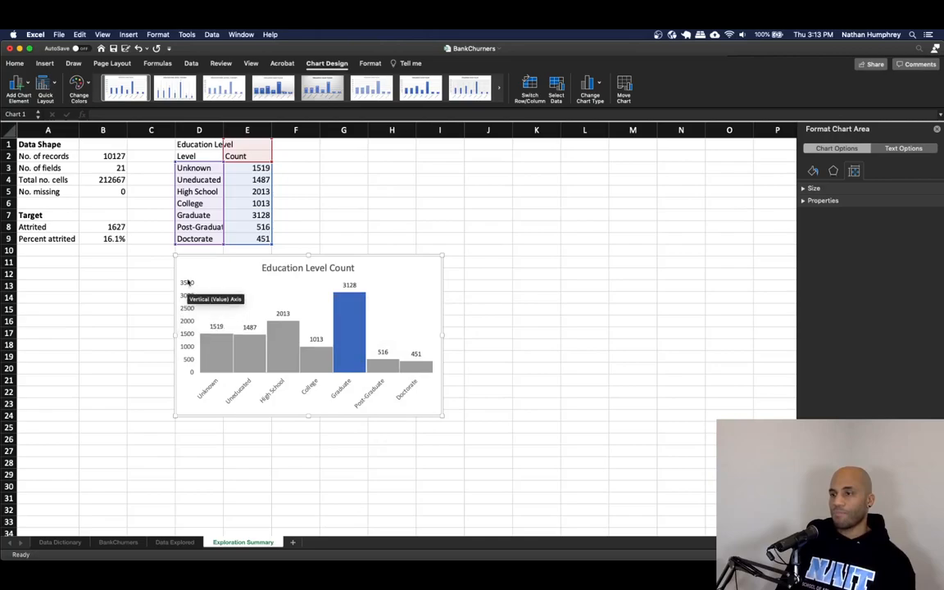
Remove the vertical value axis from the Education Level Count chart
right_click(190, 307)
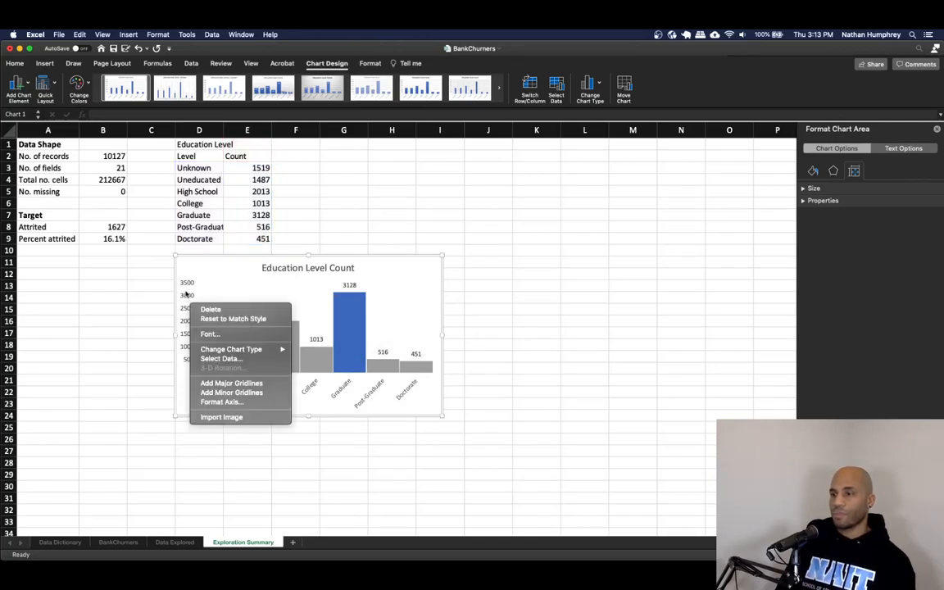
left_click(195, 268)
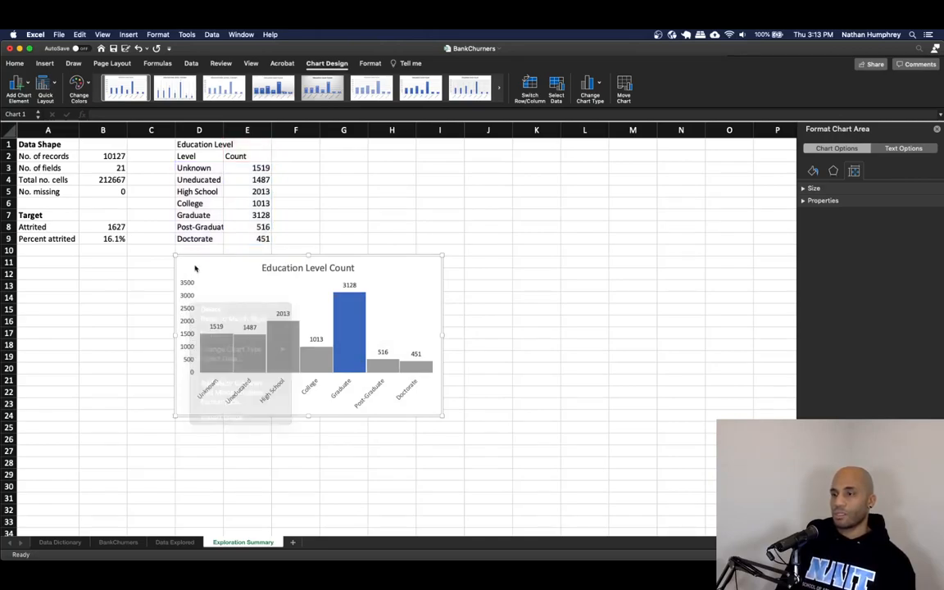
left_click(19, 83)
mouse_move(42, 112)
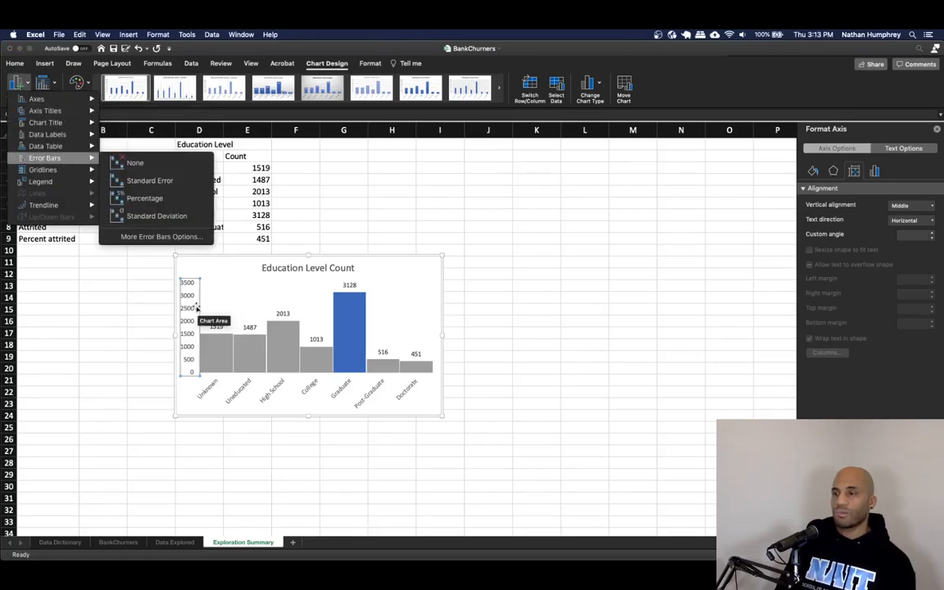
left_click(205, 276)
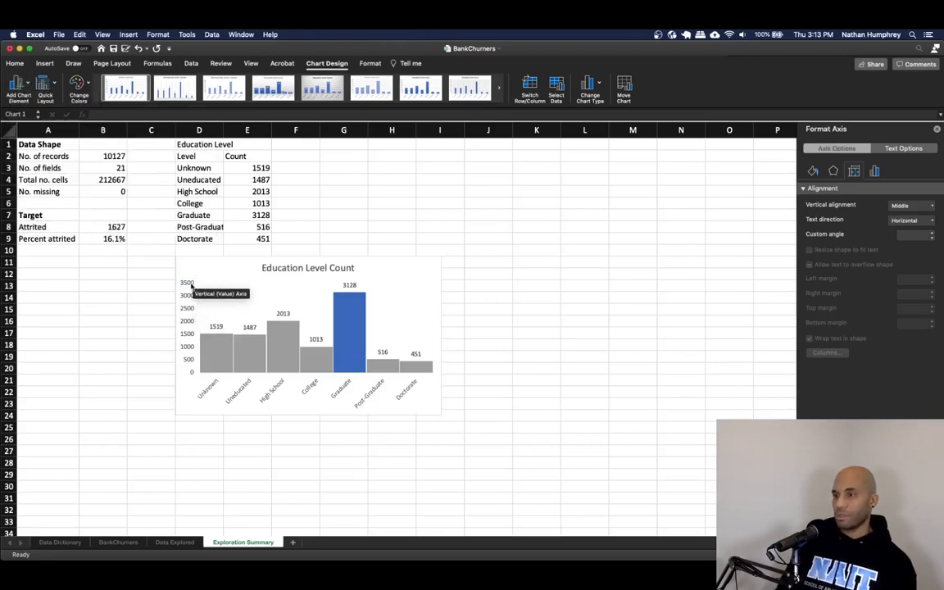
key("Delete")
left_click(479, 292)
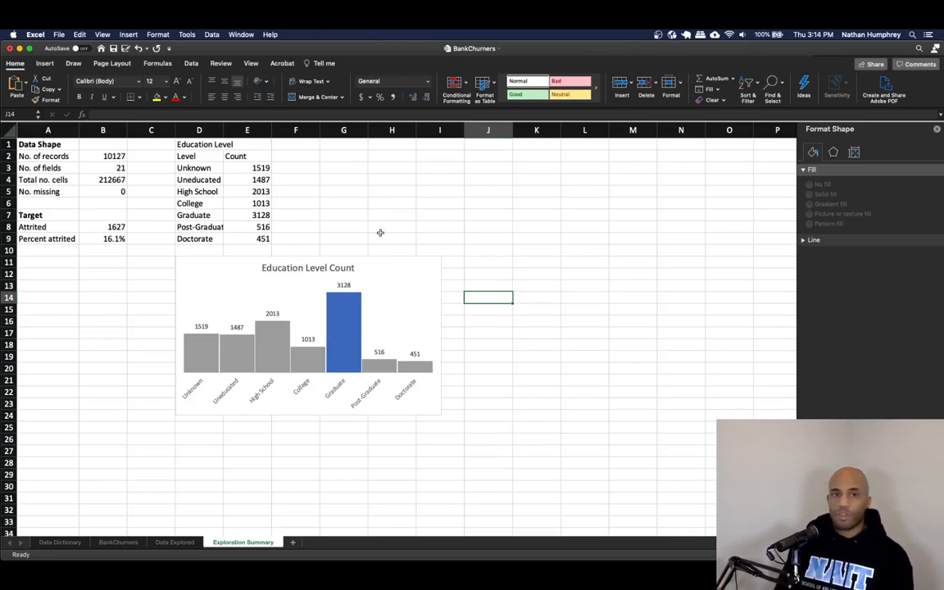
Add a "% Total" column header in F2, beside the Count header of the education level table
left_click(35, 229)
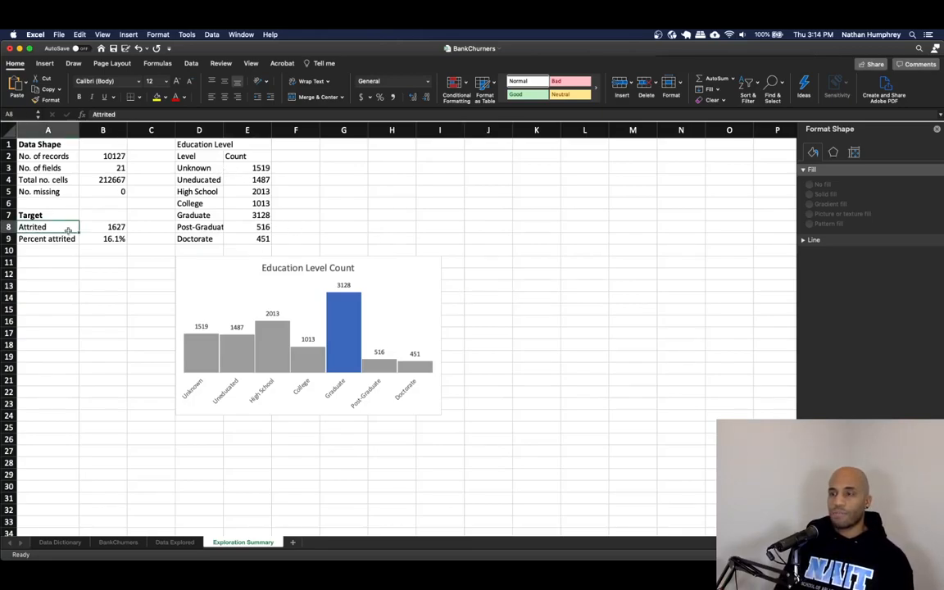
left_click(289, 159)
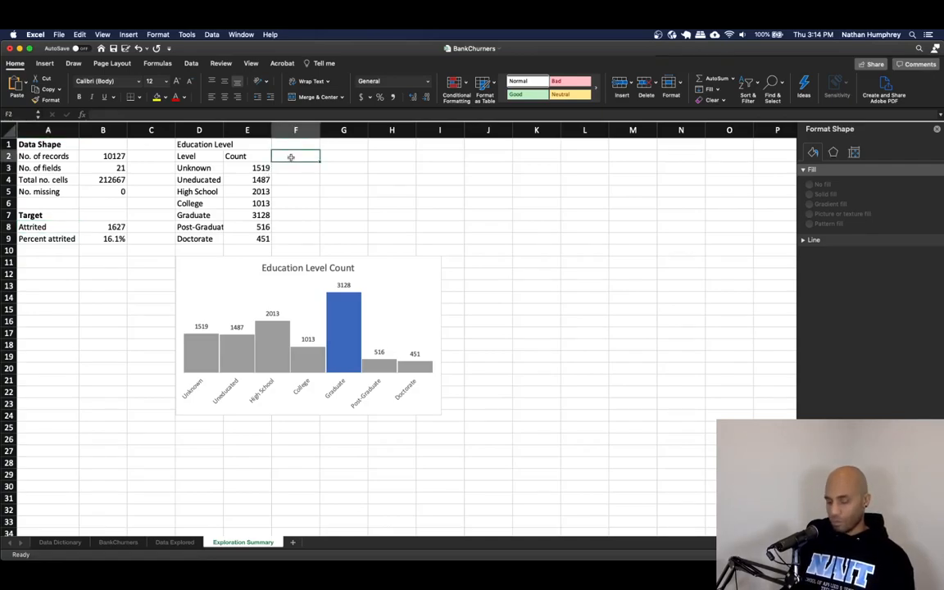
type("% Tot")
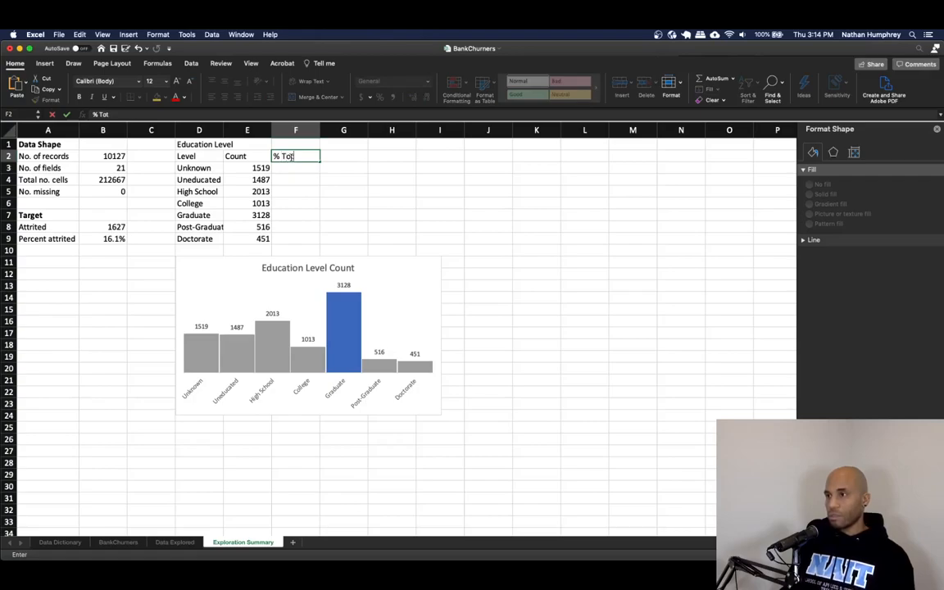
type("al")
key("Return")
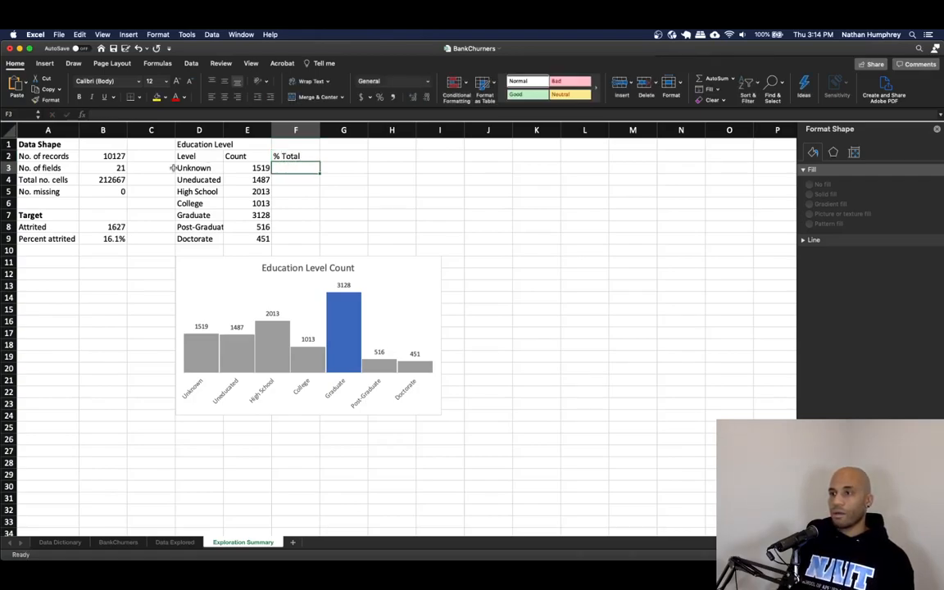
Calculate the Unknown level's share of all records in F3 with the formula =E3/B2
type("=")
left_click(269, 167)
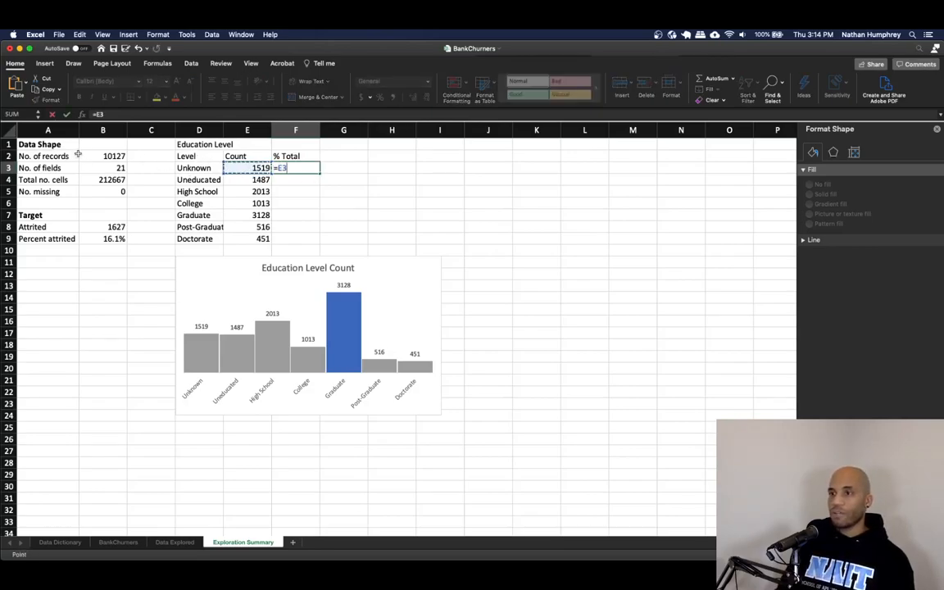
type("/")
left_click(90, 156)
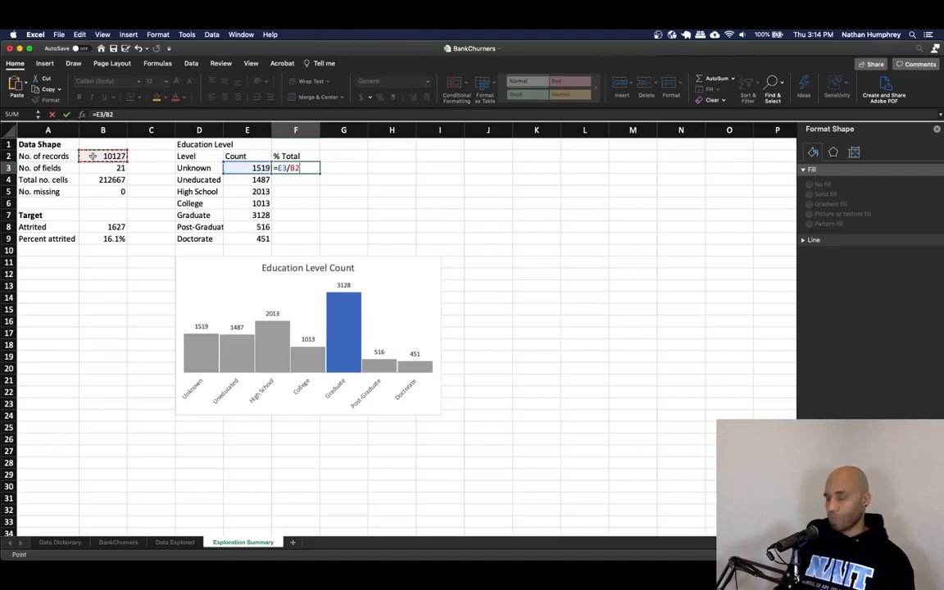
key("Return")
key("Up")
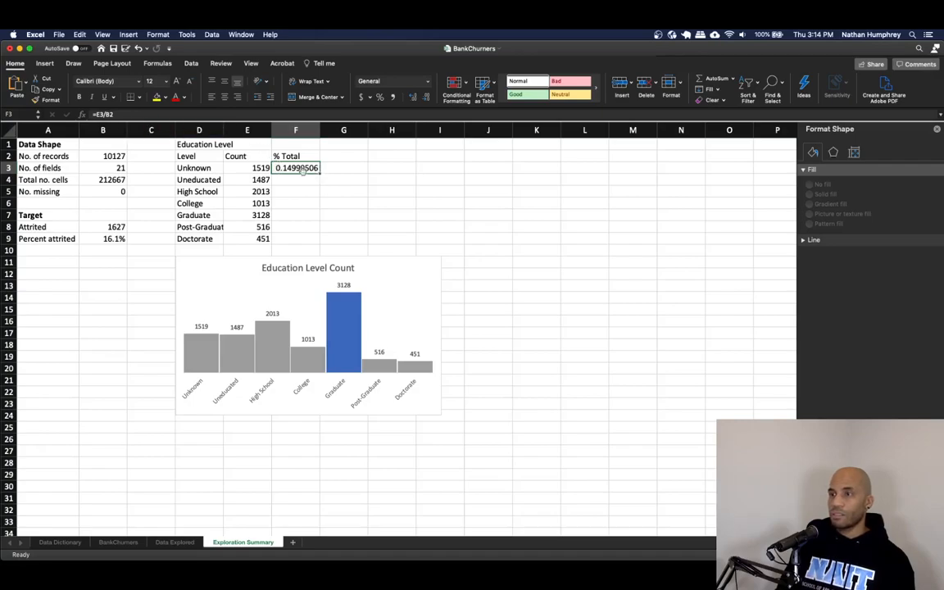
Make the record total absolute in F3 (=E3/$B$2) and fill the formula down to F9
left_click(119, 115)
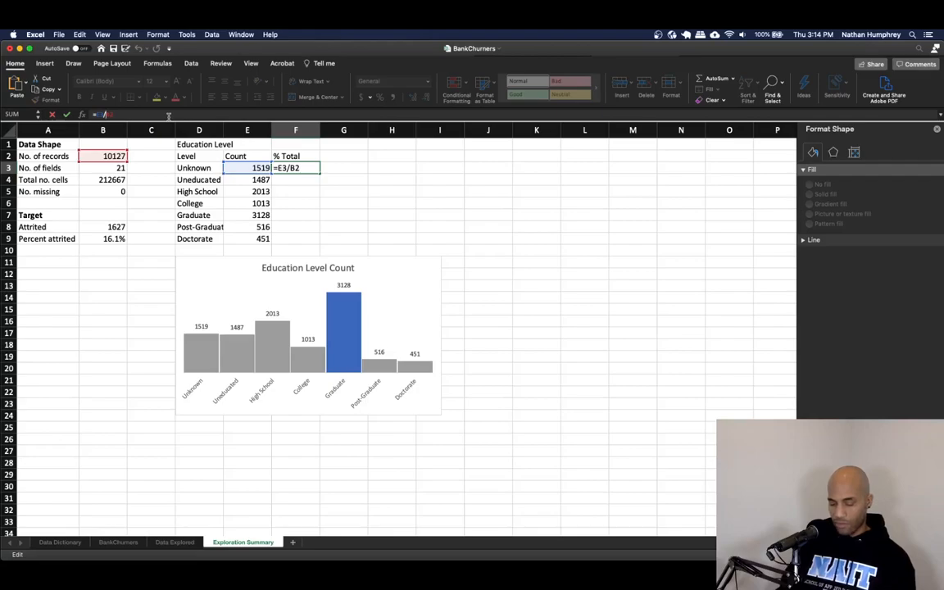
key("F4")
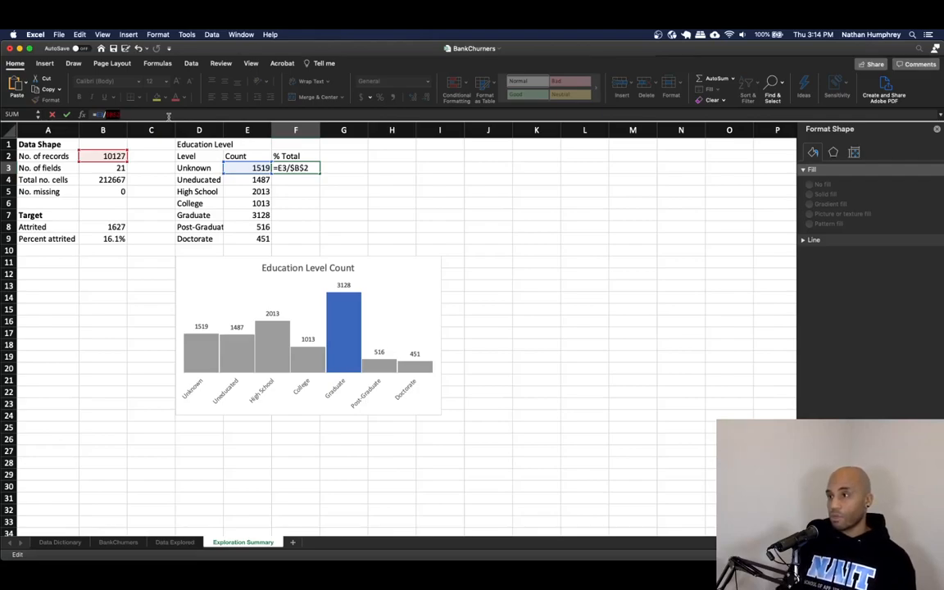
key("Return")
left_click(315, 169)
left_click_drag(318, 171, 315, 241)
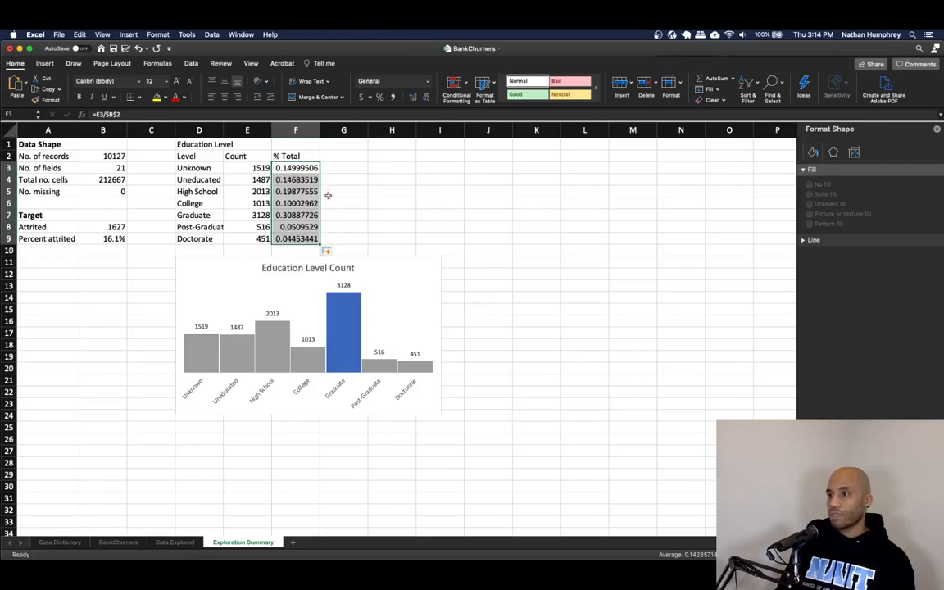
Format the % Total values in F3:F9 as percentages with two decimal places
key("ctrl+shift+5")
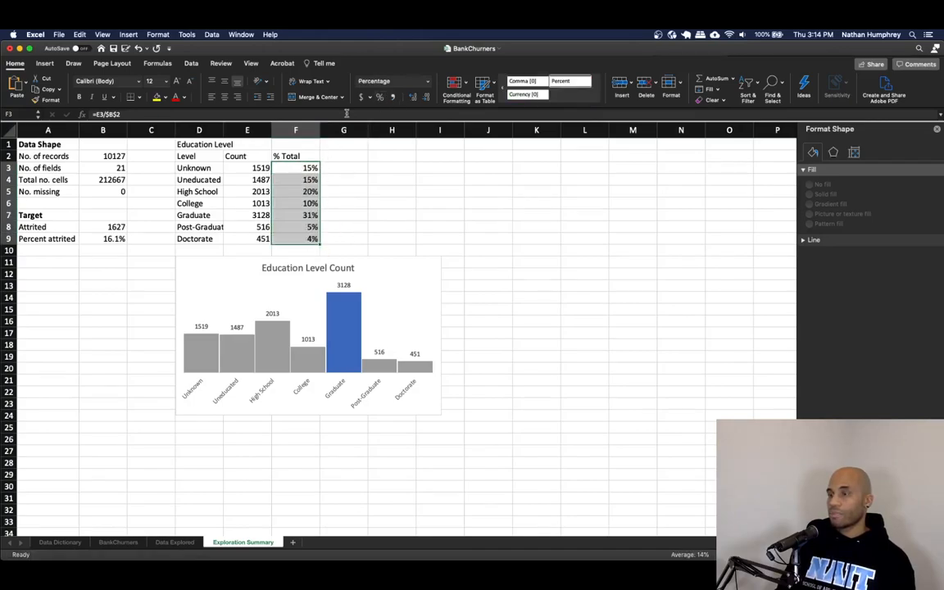
left_click(412, 97)
left_click(412, 97)
left_click(349, 168)
left_click(302, 168)
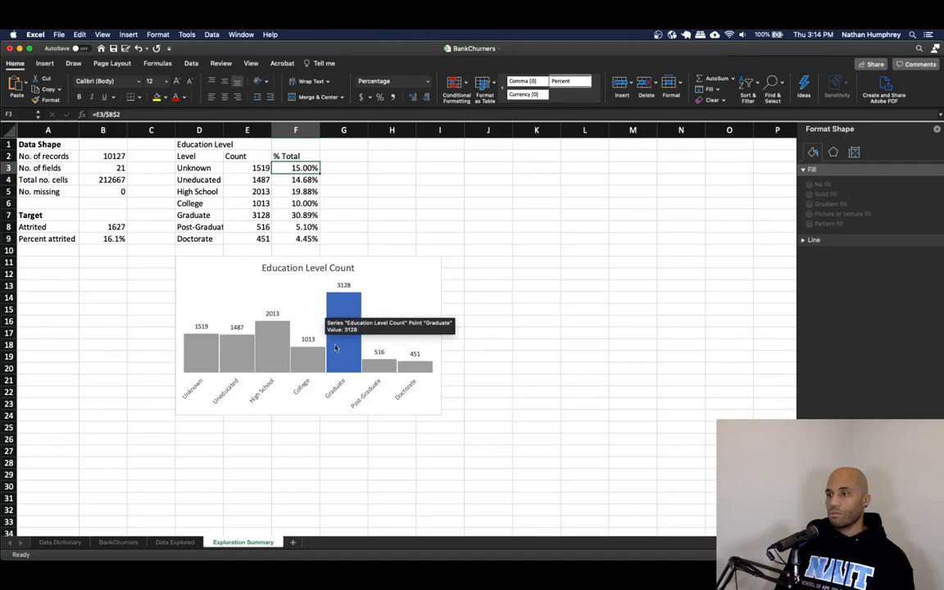
left_click(303, 213)
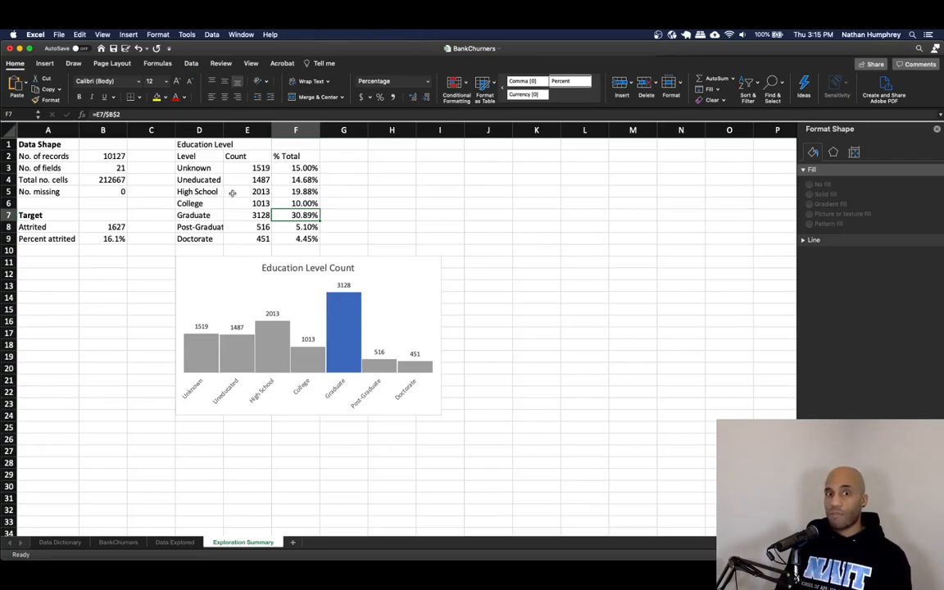
Add an "Attrited" column header in G2 and make the Education Level heading in D1 bold
left_click(337, 156)
type("Attrited")
key("Return")
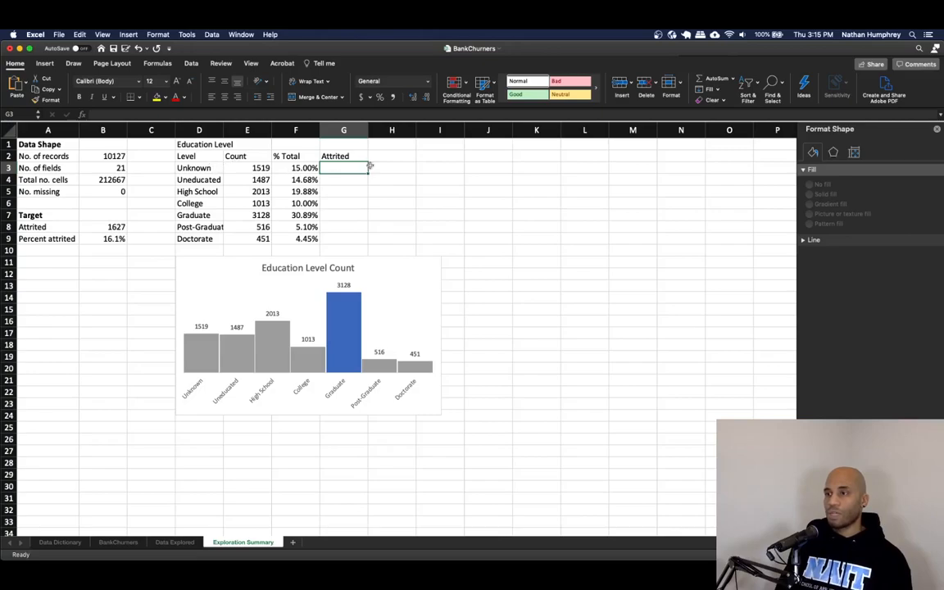
left_click(190, 144)
key("super+b")
Begin a COUNTIFS formula in G3 that matches "Unknown" in the Data Explored sheet's education range F2:F10128
left_click(332, 168)
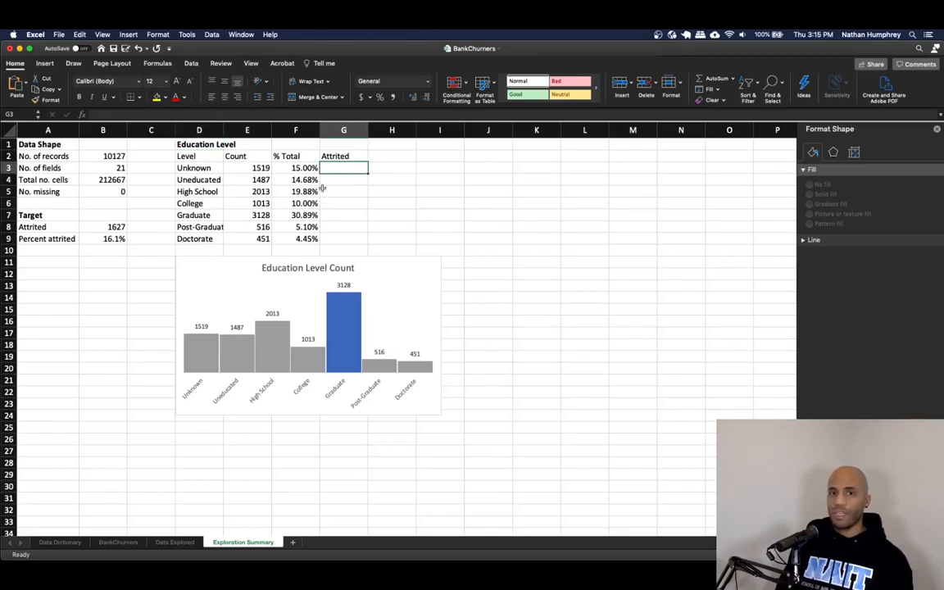
left_click(246, 167)
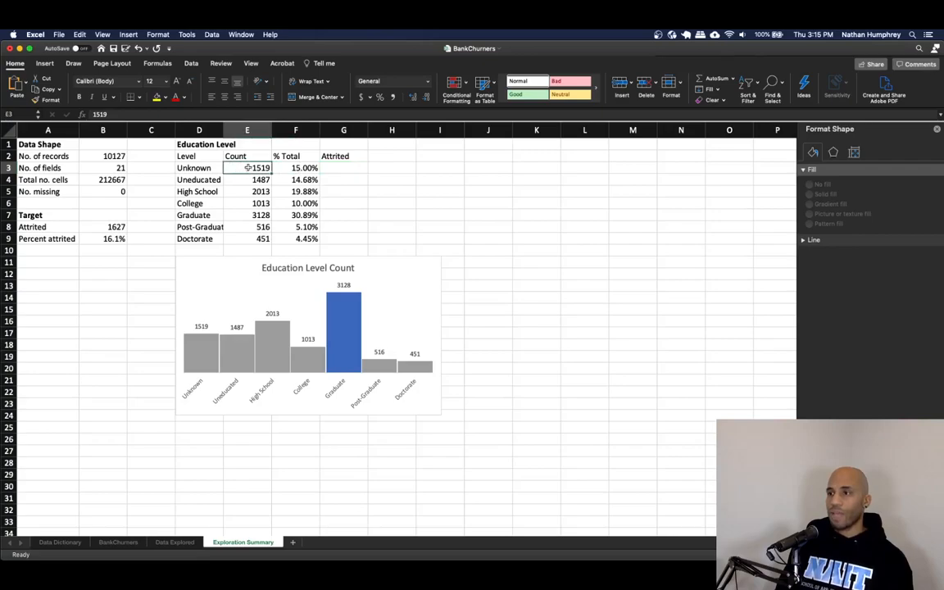
left_click(330, 168)
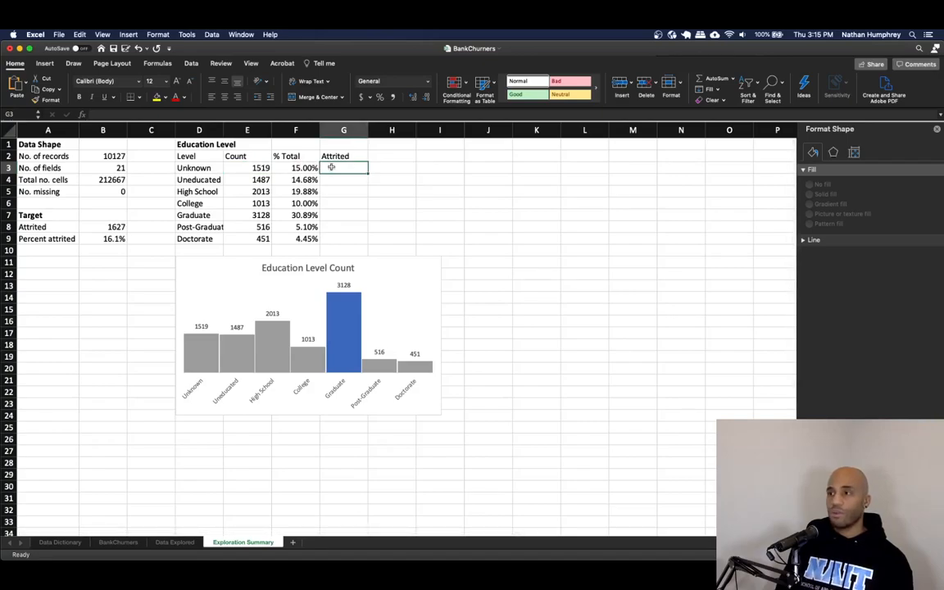
type("=")
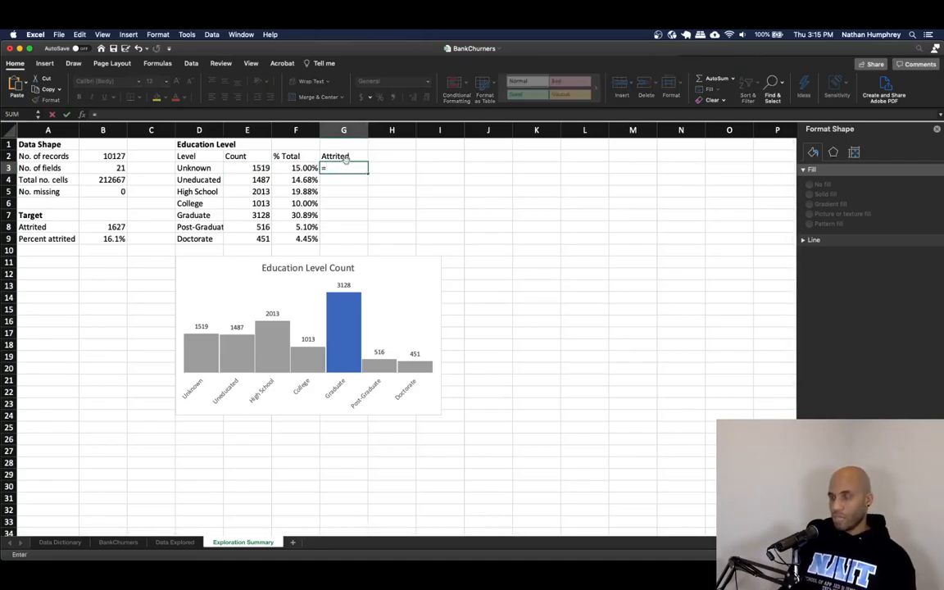
type("COUNTIFS(")
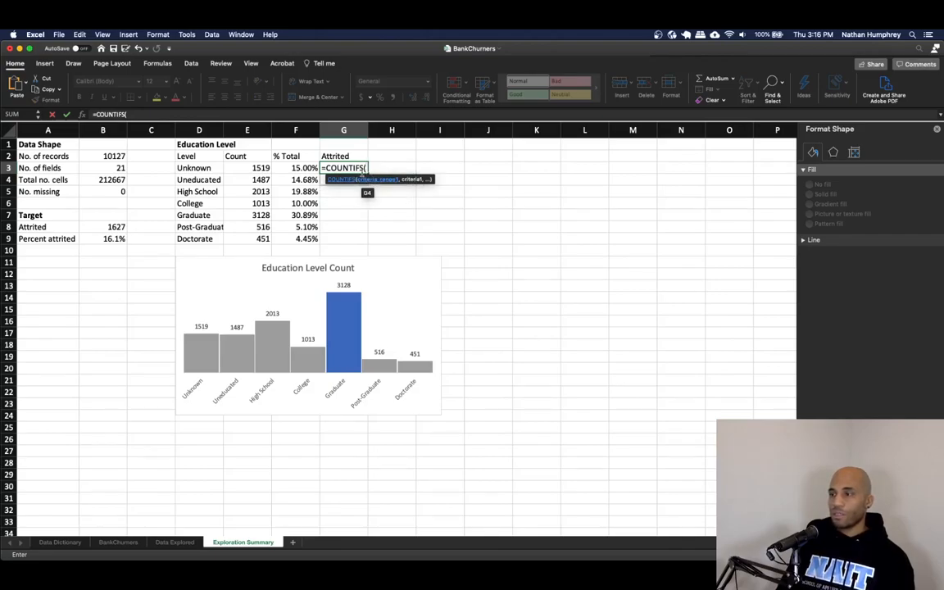
left_click(165, 543)
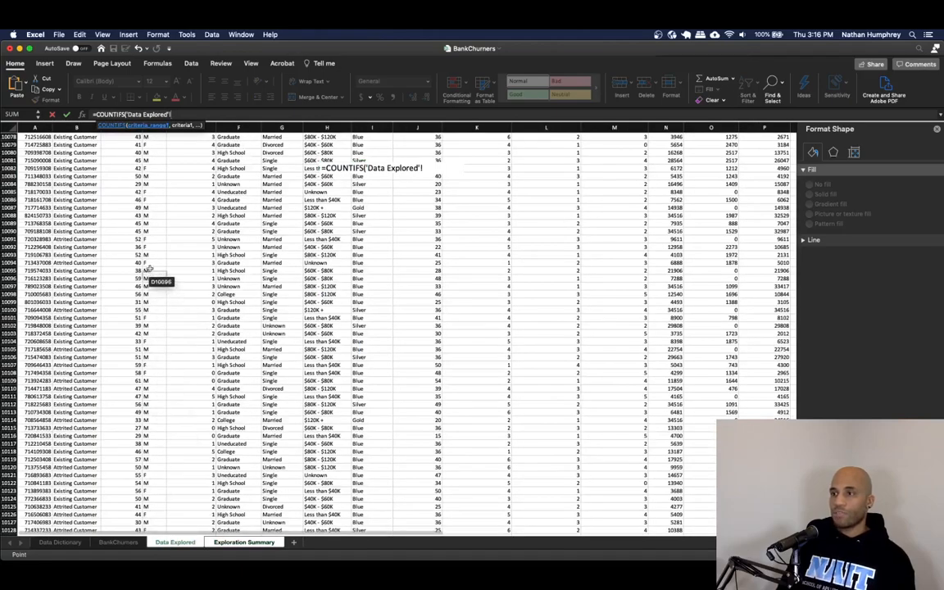
left_click(244, 144)
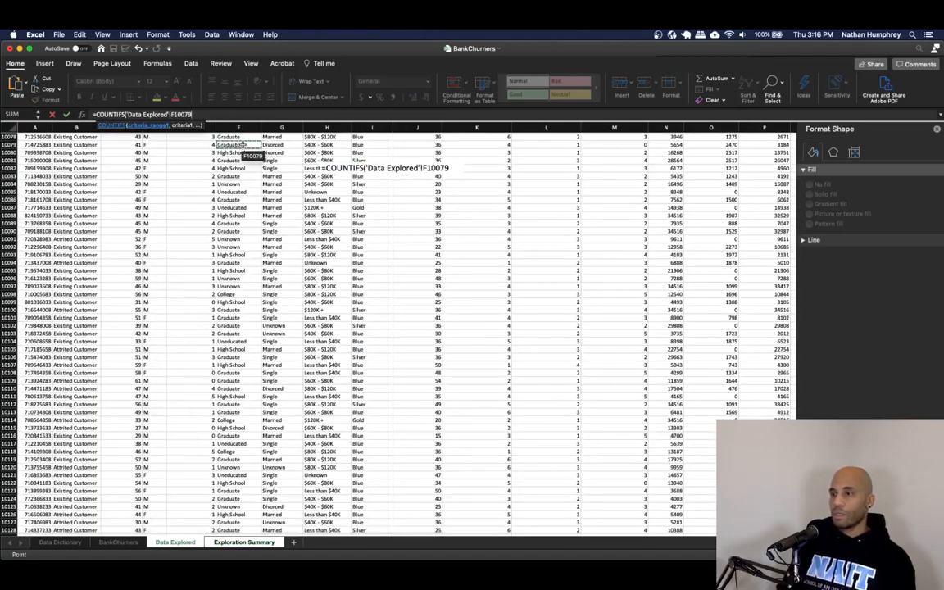
key("super+Up")
key("Down")
key("shift+super+Down")
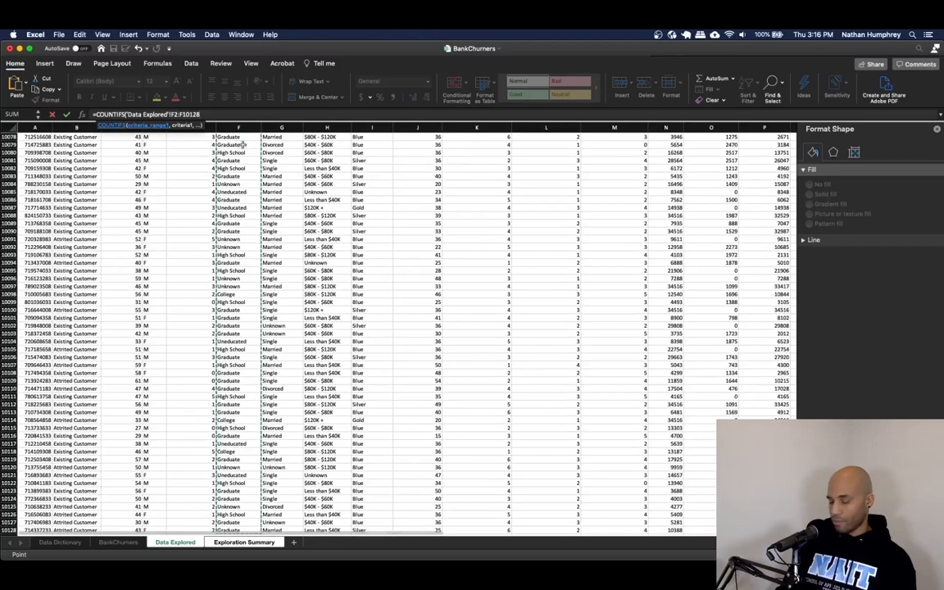
type(",\"Unkno")
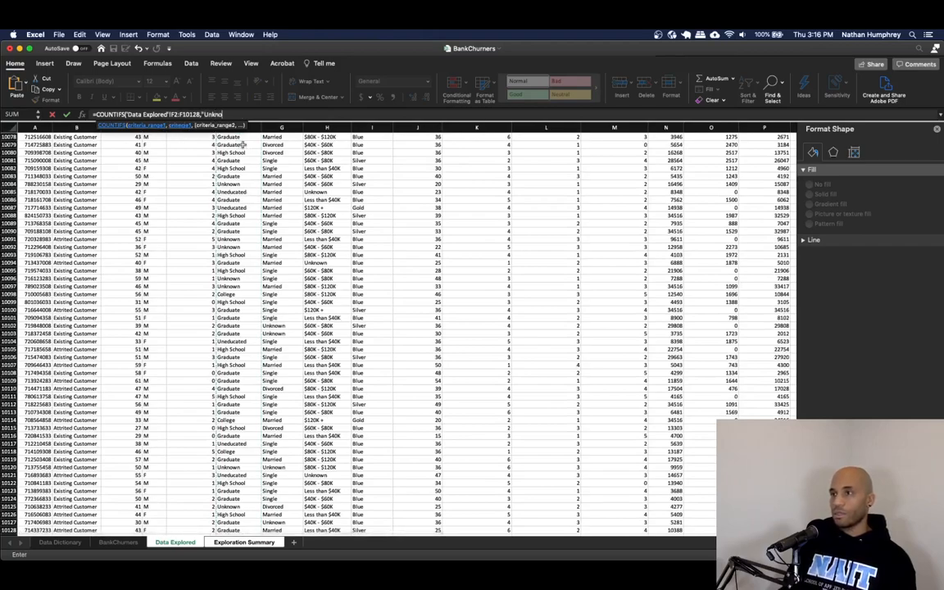
type("wn\",")
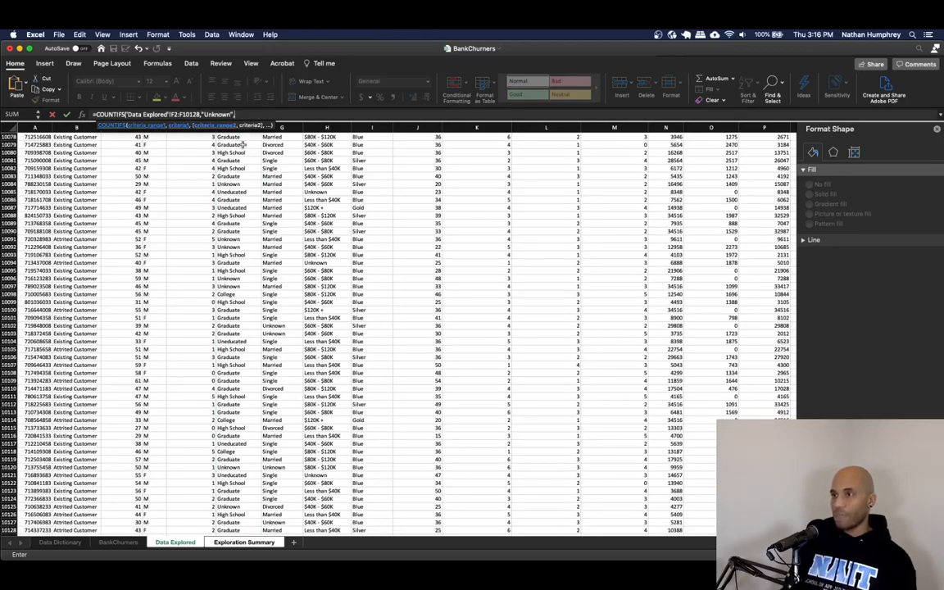
Complete the COUNTIFS formula with a second condition matching "Attrited Customer" in Data Explored range B2:B10128
left_click(74, 145)
key("ctrl+Up")
key("Down")
key("ctrl+shift+Down")
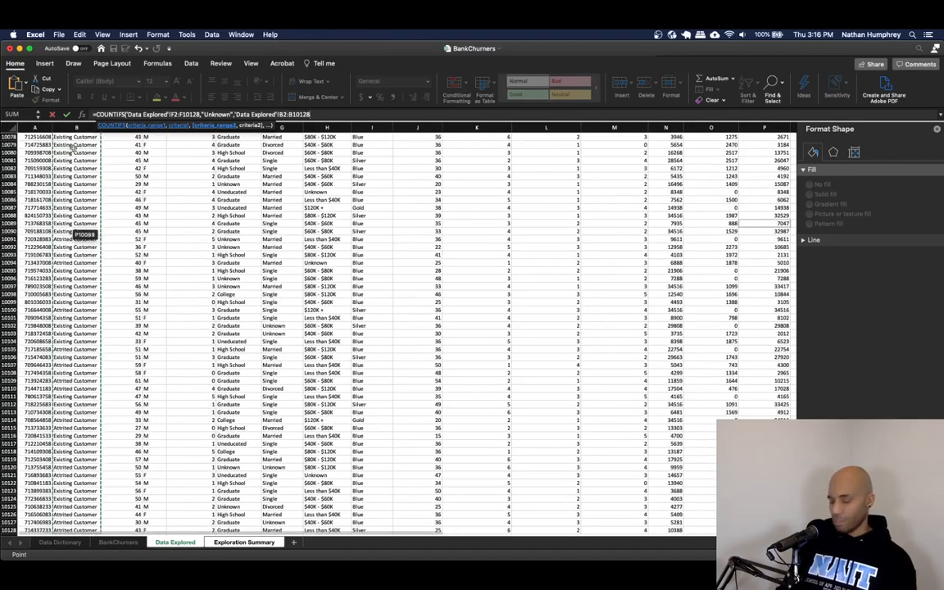
type(",\"Attri")
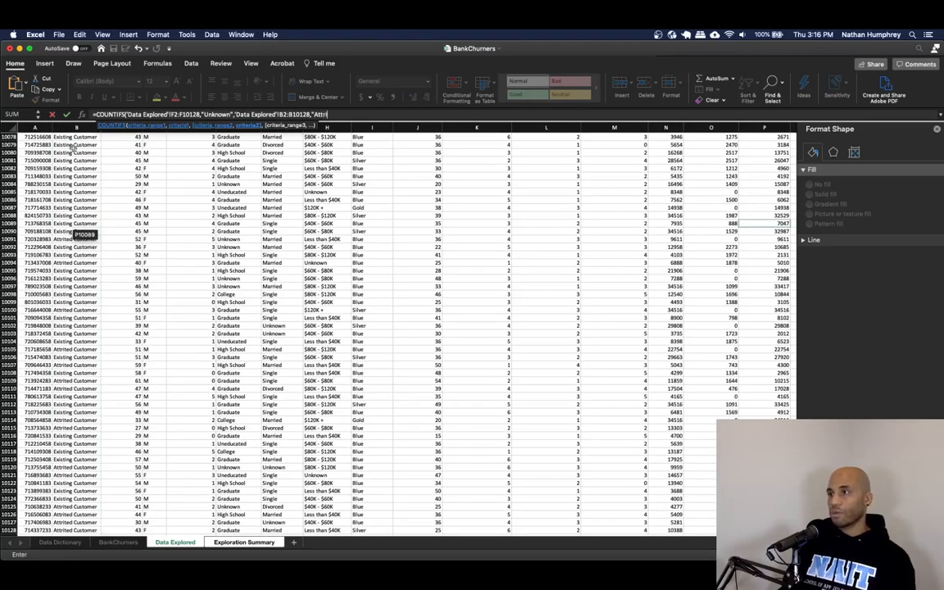
type("ted Customer")
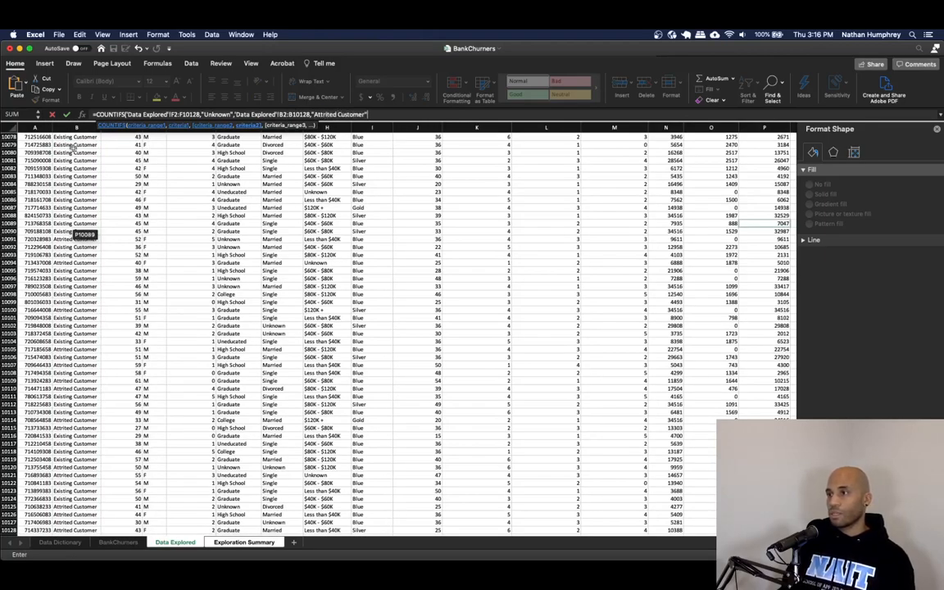
type("\"")
key("Return")
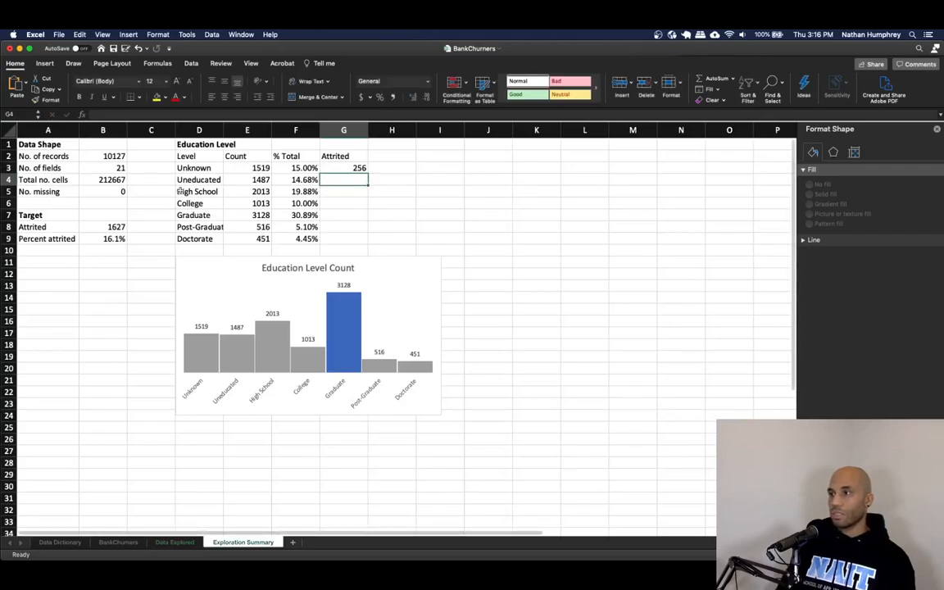
Make the Data Explored education range in G3's COUNTIFS formula absolute as $F$2:$F$10128
left_click(336, 168)
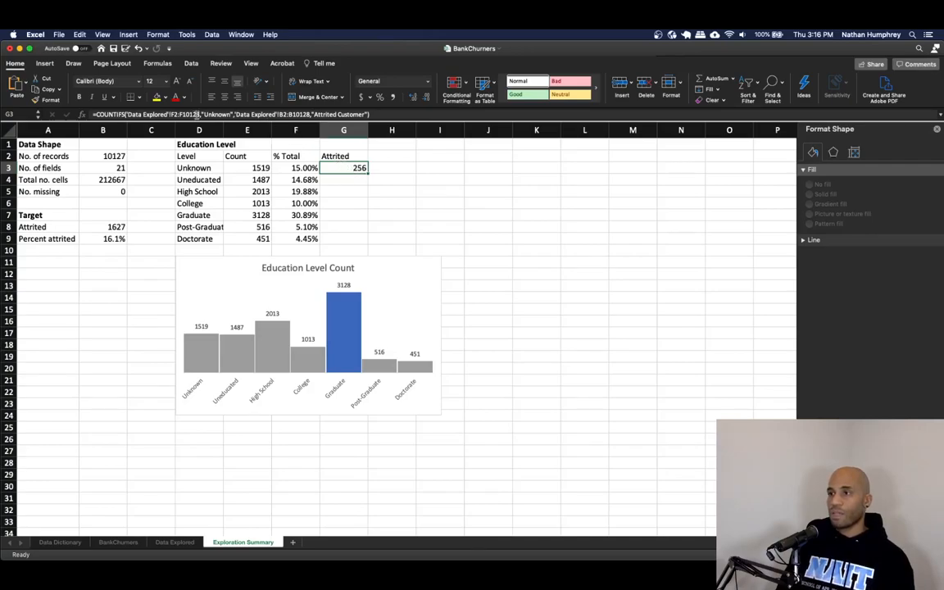
left_click(186, 114)
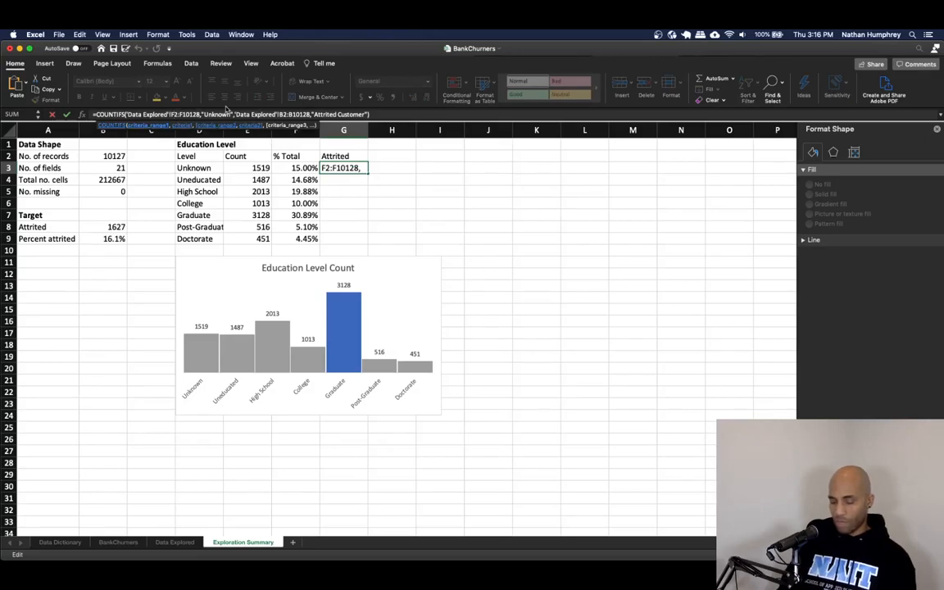
key("F4")
key("F4")
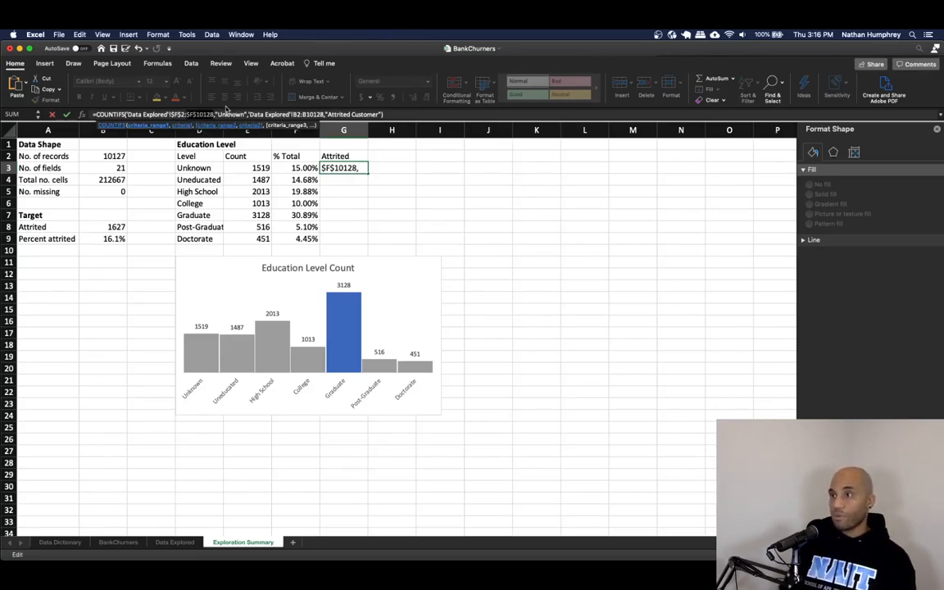
Make the second criteria range in G3's COUNTIFS formula absolute as $B$2:$B$10128
key("Right")
key("Right")
key("Right")
key("Right")
key("Right")
key("Right")
key("Right")
key("Right")
key("Right")
key("Right")
key("Right")
key("Right")
key("Right")
key("Right")
key("Right")
key("Right")
key("Right")
key("Right")
key("Right")
key("Right")
key("Right")
key("Right")
key("Right")
key("Right")
key("Right")
key("Right")
key("Right")
key("Right")
key("Right")
key("Right")
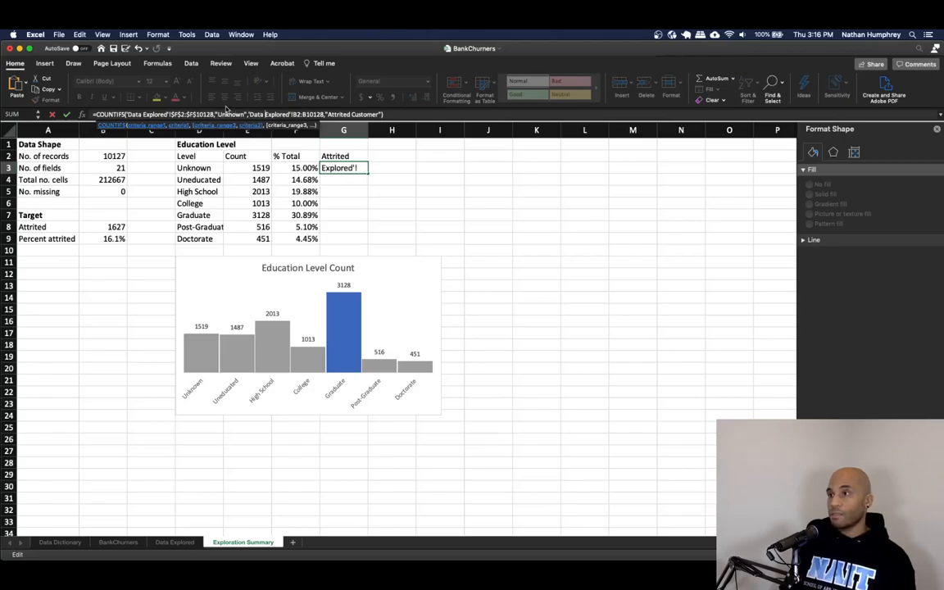
key("F4")
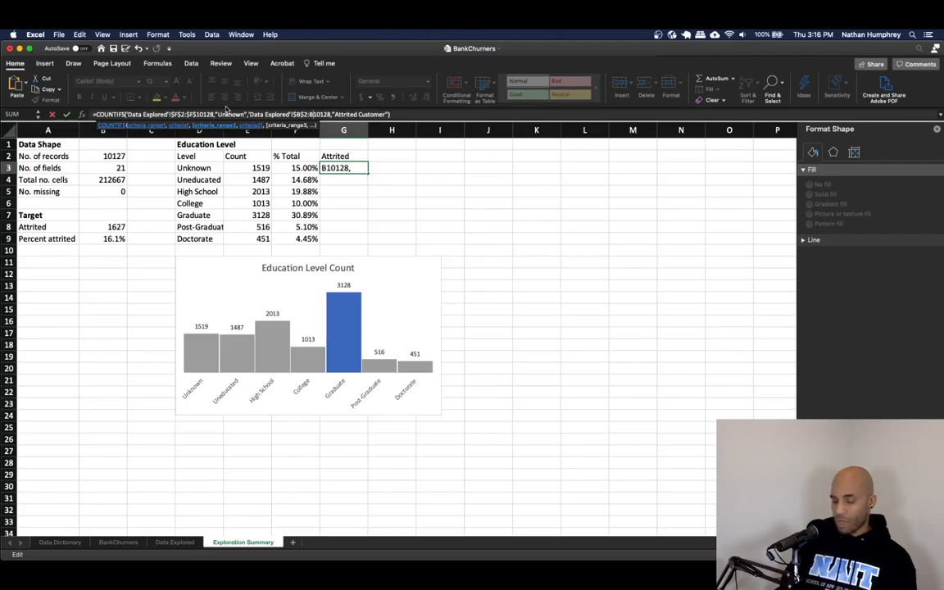
key("F4")
key("Return")
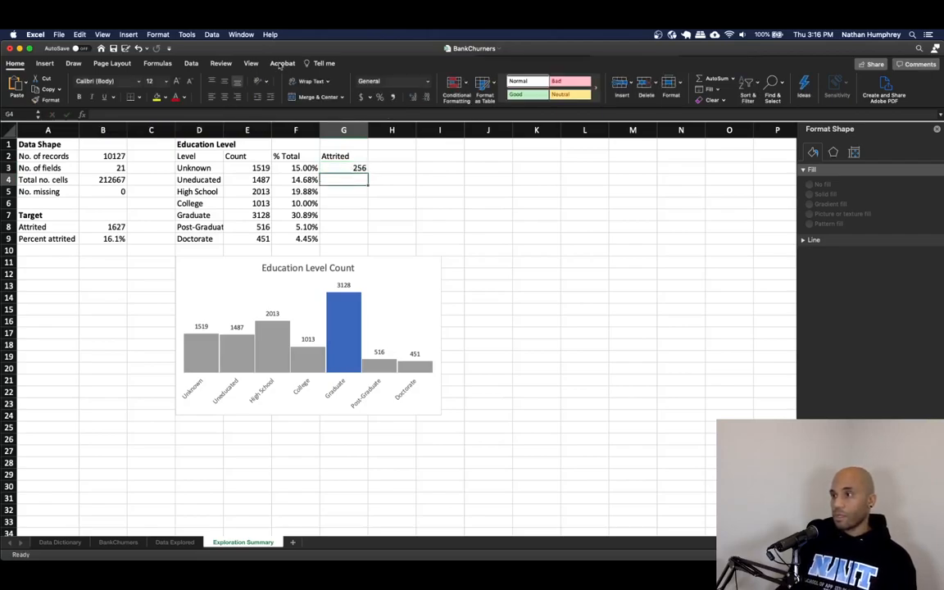
Fill the G3 formula down to G9 and change the education criterion in G4 to "Uneducated"
left_click(351, 169)
left_click_drag(366, 171, 360, 240)
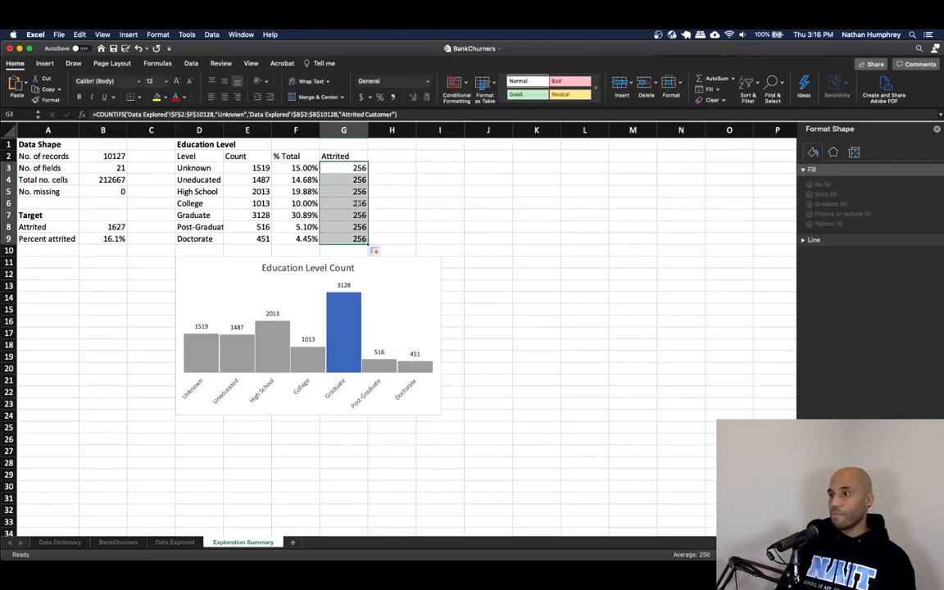
left_click(333, 179)
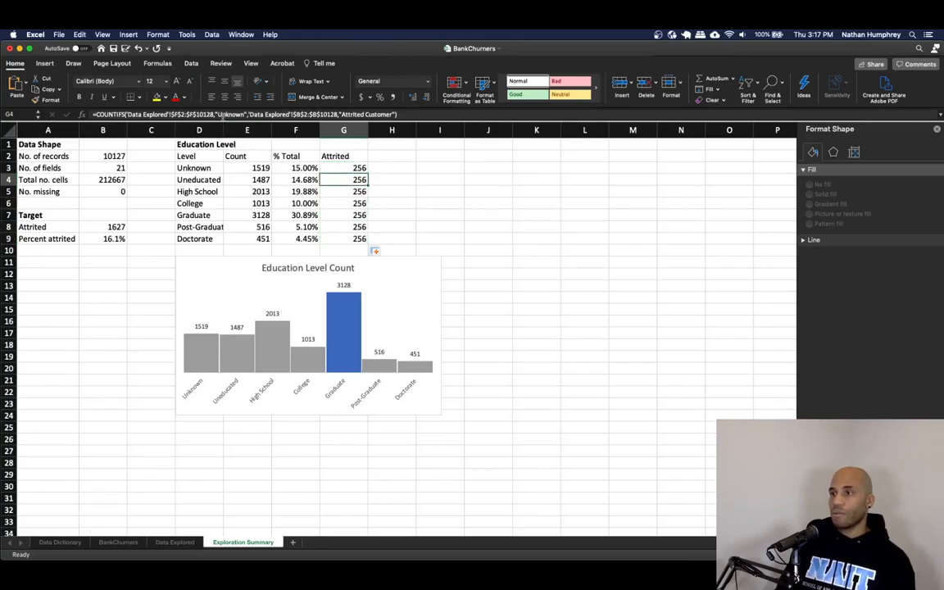
left_click(220, 114)
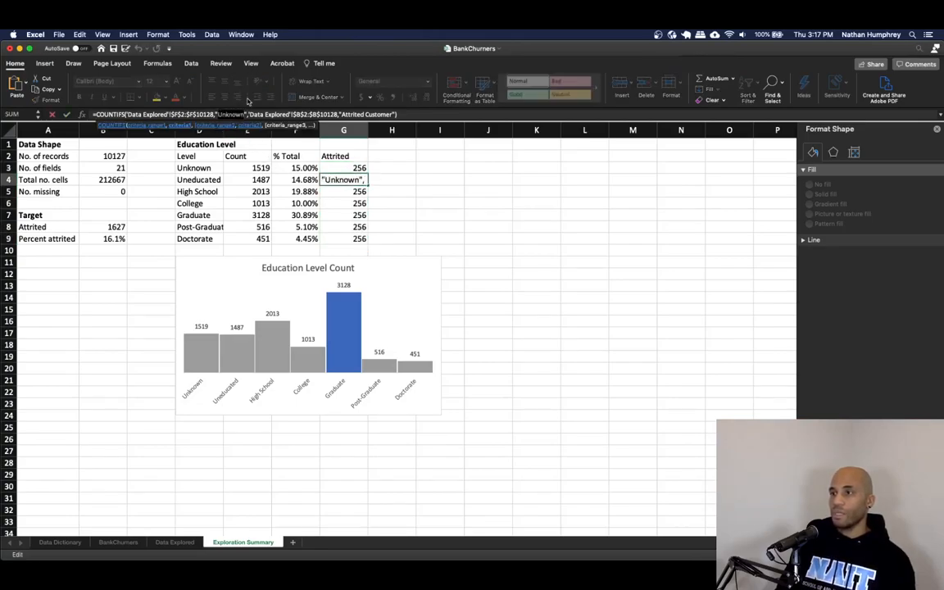
key("BackSpace")
key("BackSpace")
key("BackSpace")
key("BackSpace")
key("BackSpace")
key("BackSpace")
type("neducate")
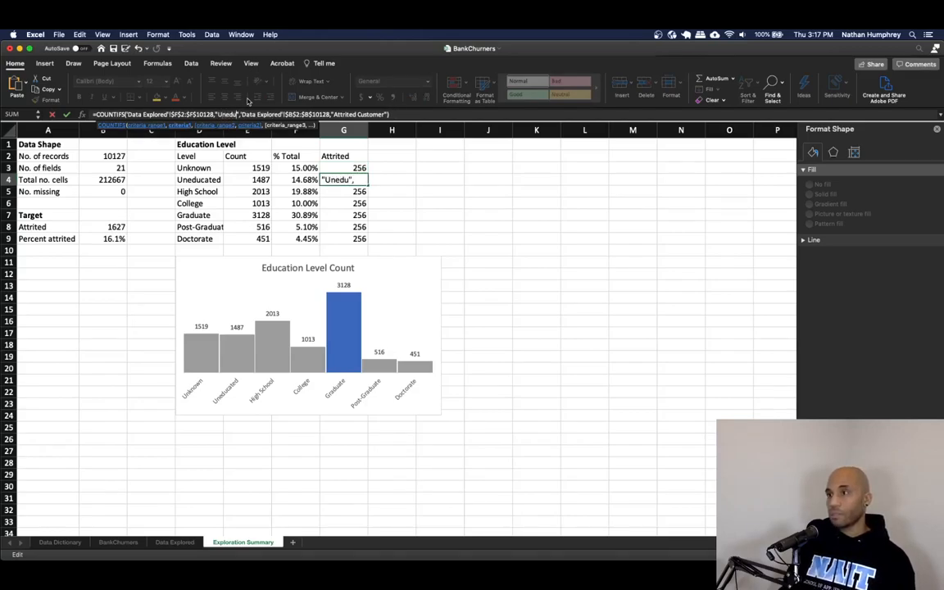
type("d")
key("Return")
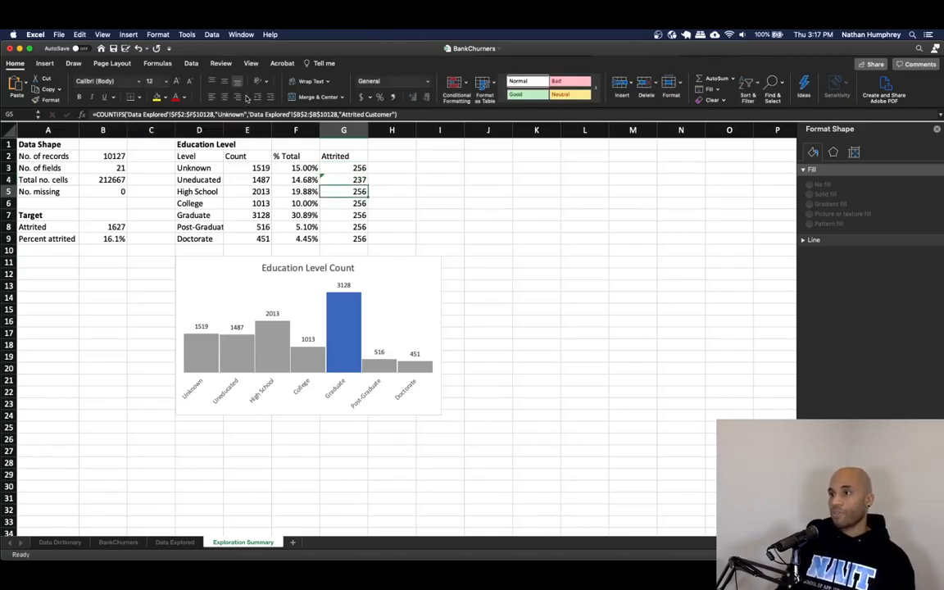
Change the education criterion in the COUNTIFS formulas to "High School" in G5 and "College" in G6
left_click(220, 114)
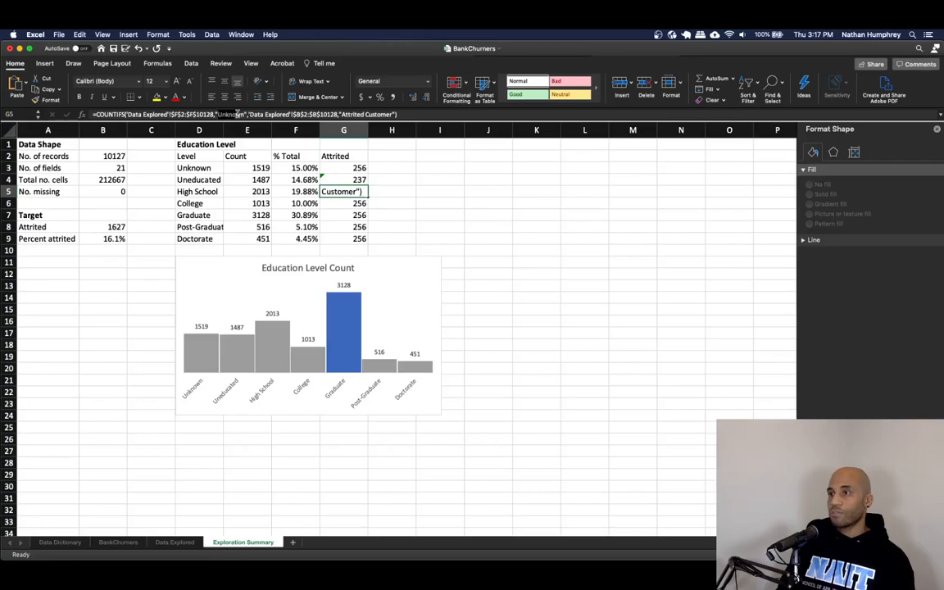
double_click(220, 114)
type("High School")
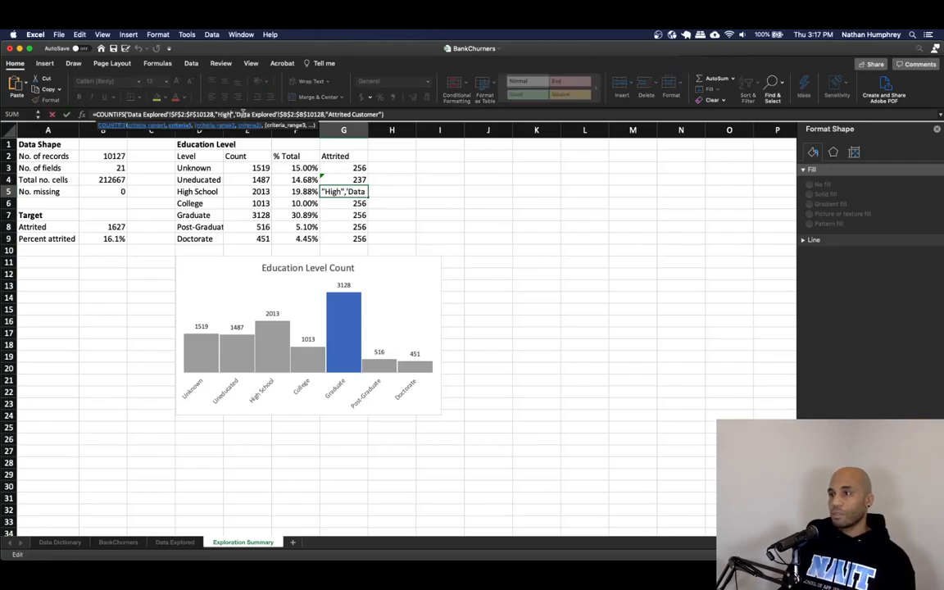
key("Return")
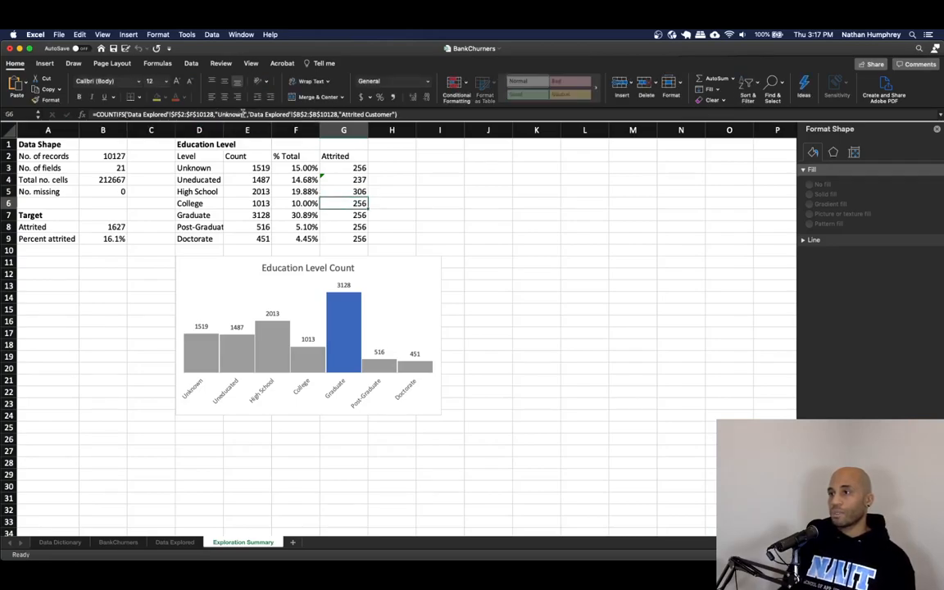
left_click(234, 114)
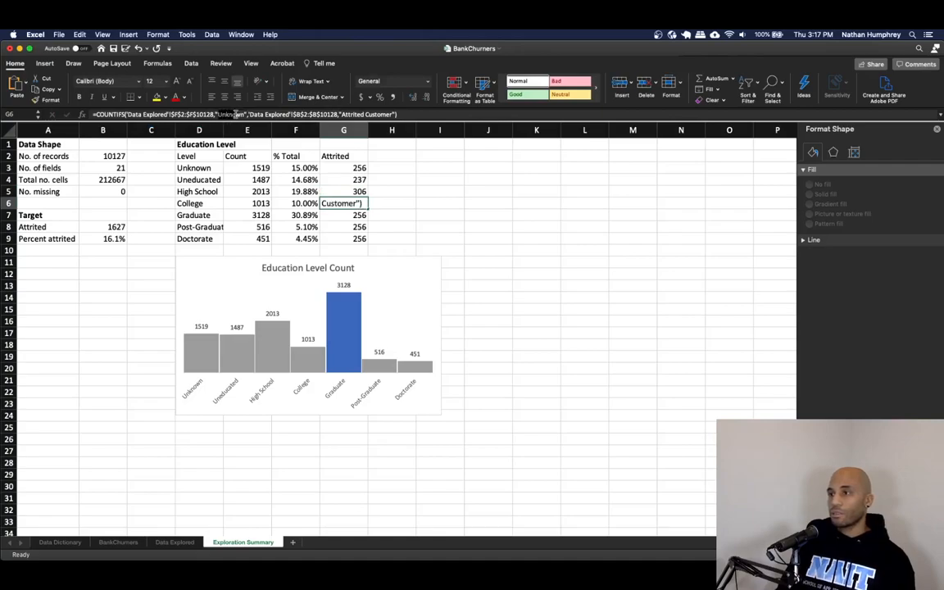
left_click(244, 114)
double_click(244, 113)
type("College")
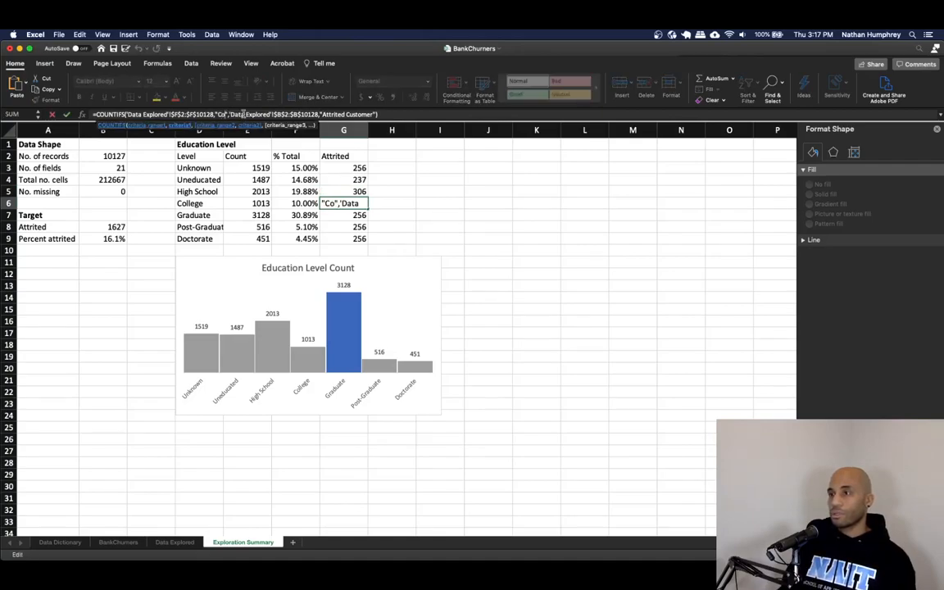
key("Return")
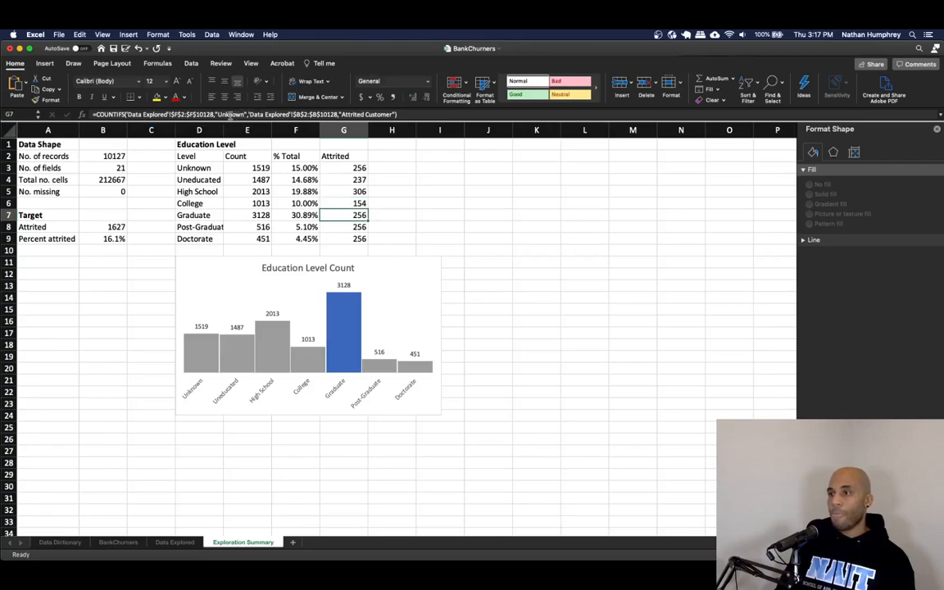
Change the education criterion in the COUNTIFS formulas to "Graduate" in G7 and "Post-Graduate" in G8
left_click(218, 114)
double_click(221, 114)
type("Graduate")
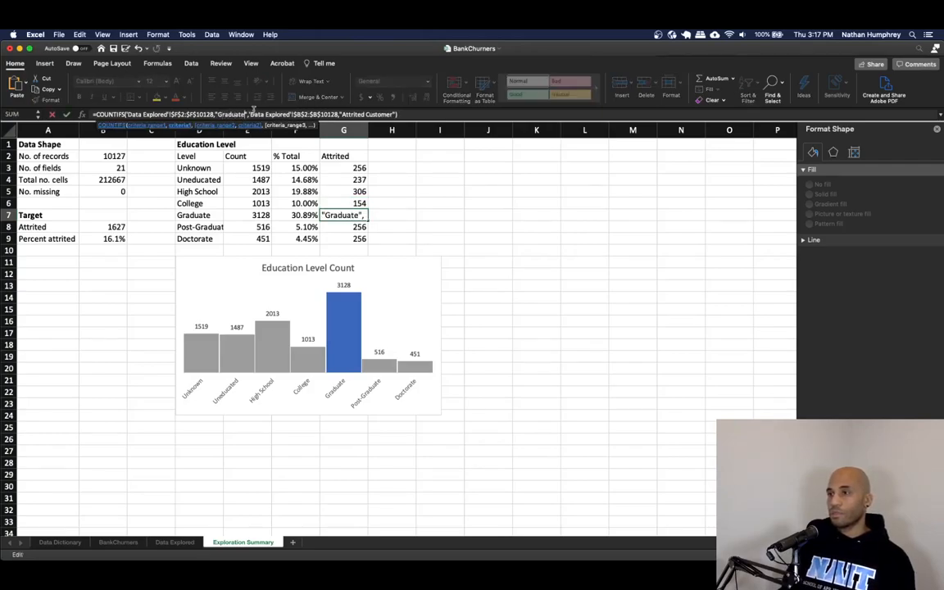
key("Return")
left_click(234, 113)
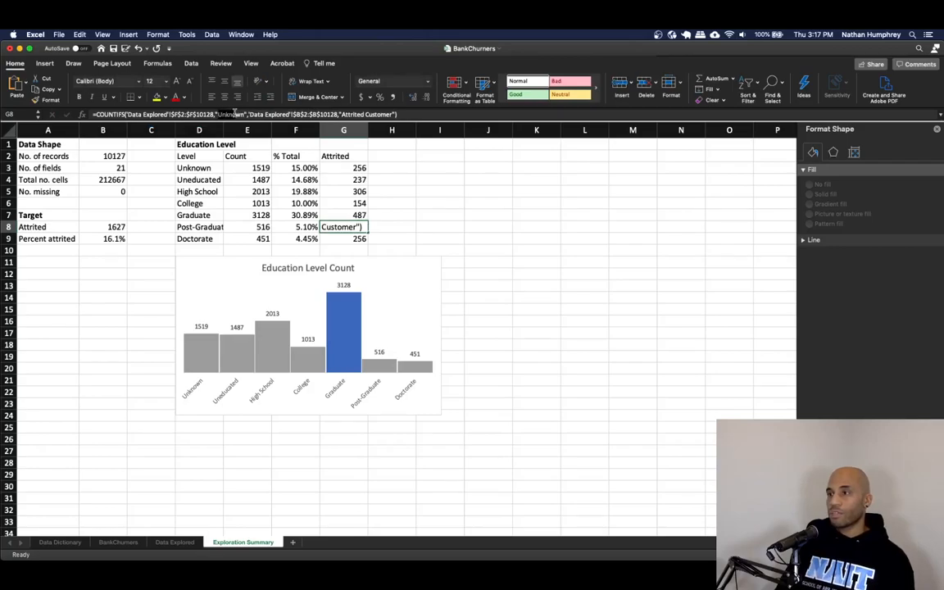
double_click(242, 114)
type("Post-Gradua")
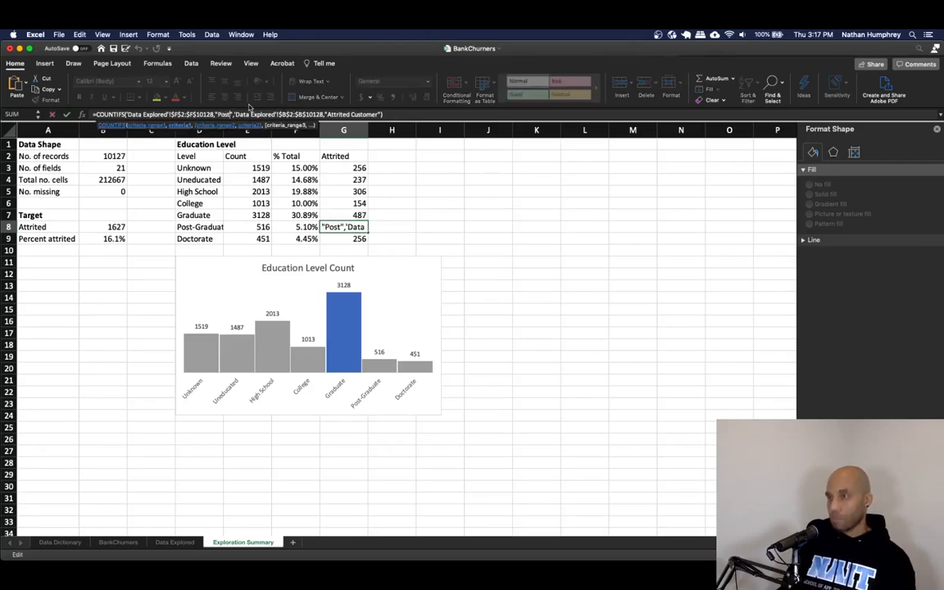
type("te")
key("Return")
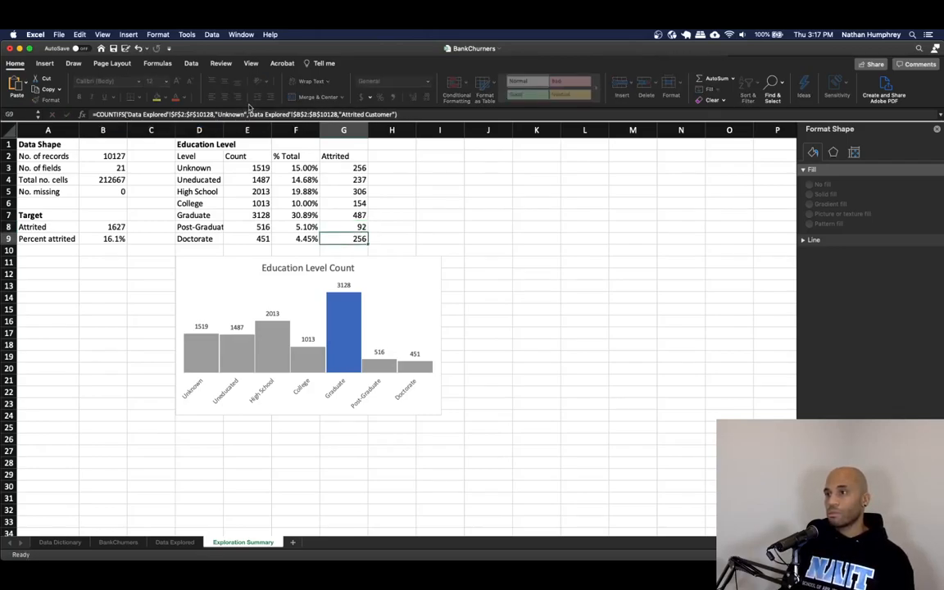
Change the education criterion in G9's COUNTIFS formula to "Doctorate"
left_click_drag(219, 114, 240, 114)
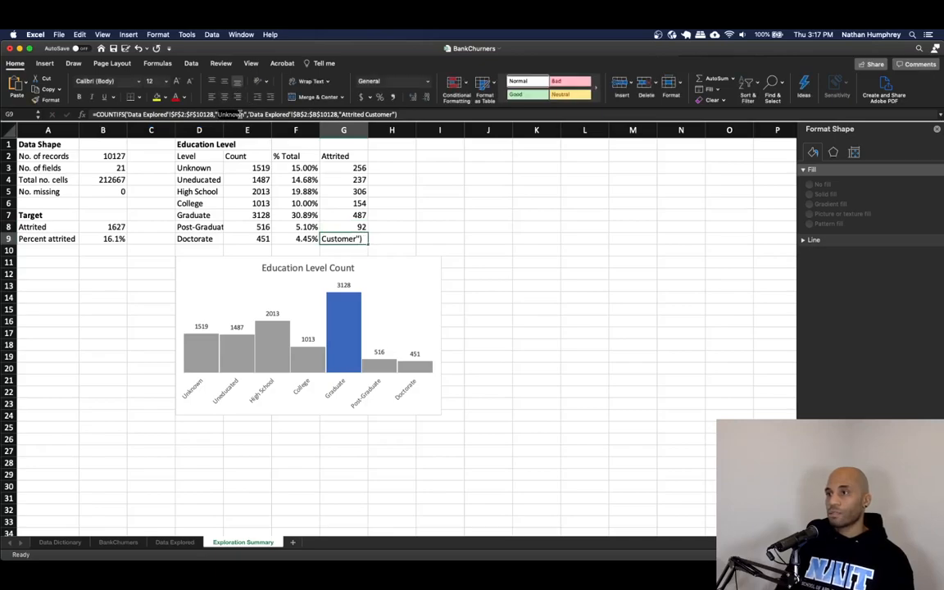
type("Doctor")
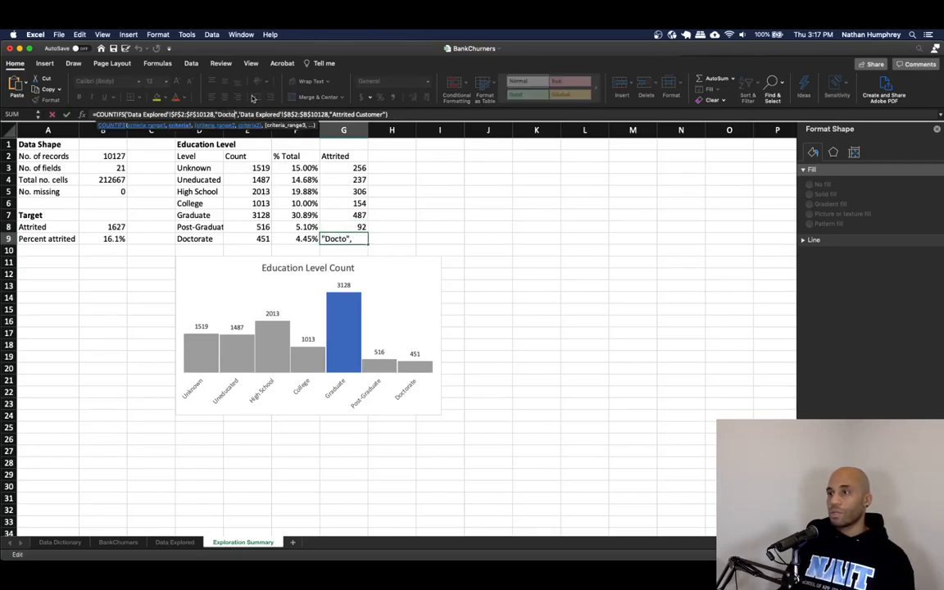
type("ate")
key("Return")
Review the Attrited formulas and counts in G3:G9 for each education level
key("Up")
key("Up")
key("Up")
key("Up")
key("Up")
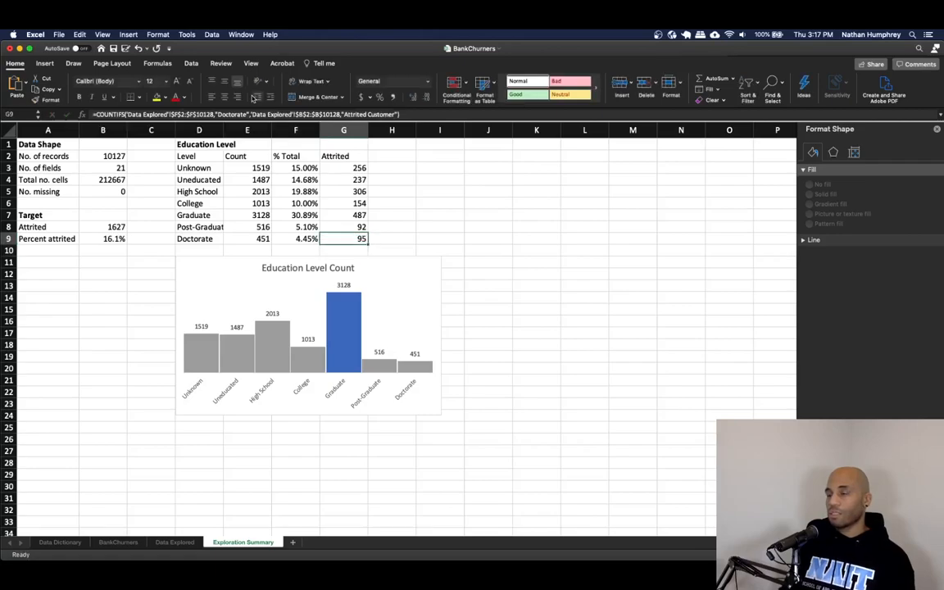
key("Up")
key("Up")
key("Up")
key("Down")
key("Down")
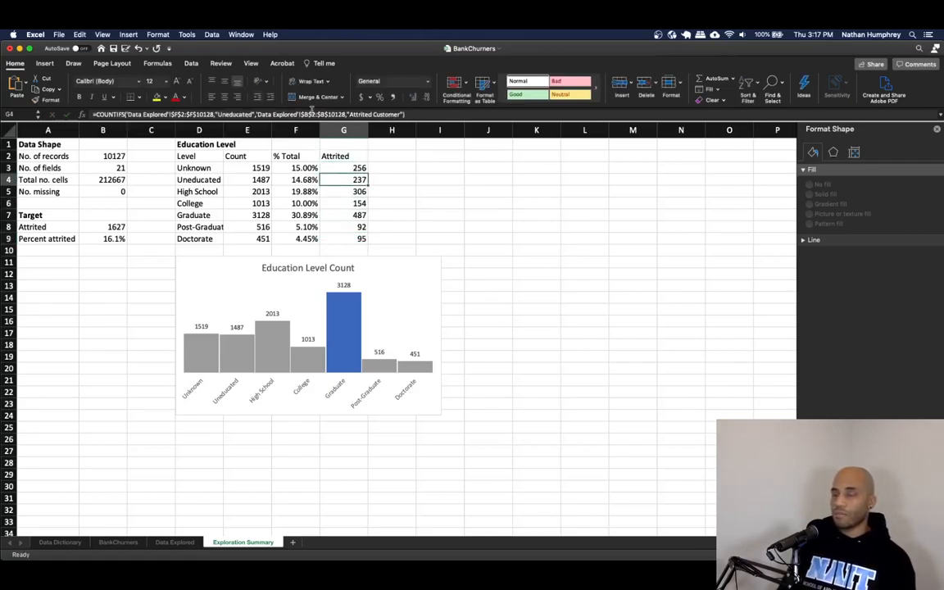
left_click(361, 239)
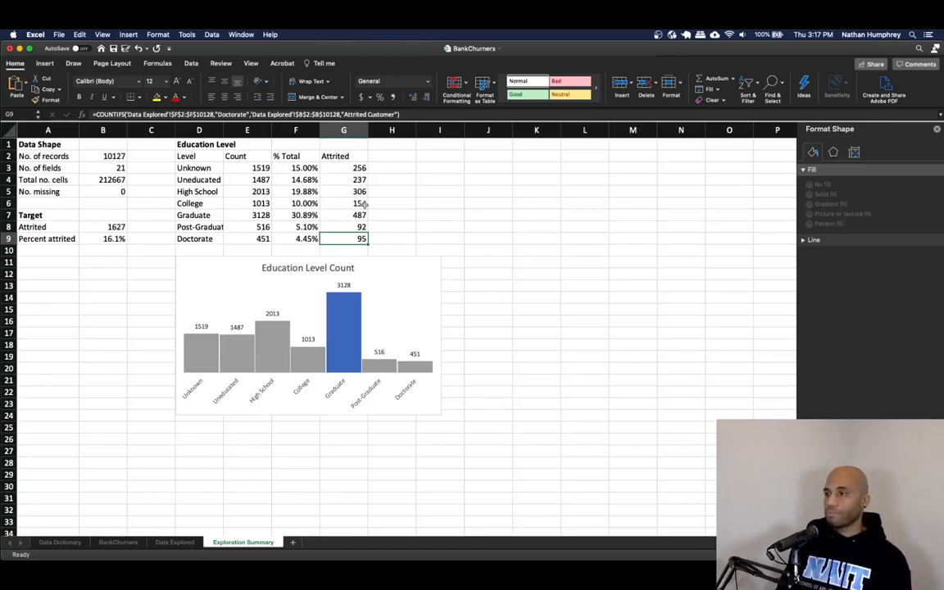
key("Up")
key("Up")
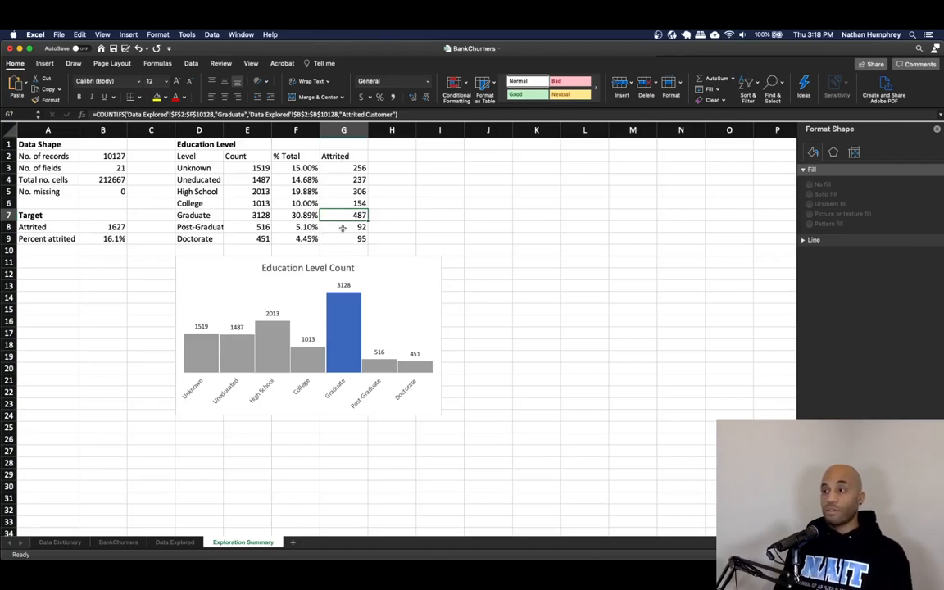
Add a "% Attrited" column header in H2, moving it up from H3 where it is first entered
left_click(386, 165)
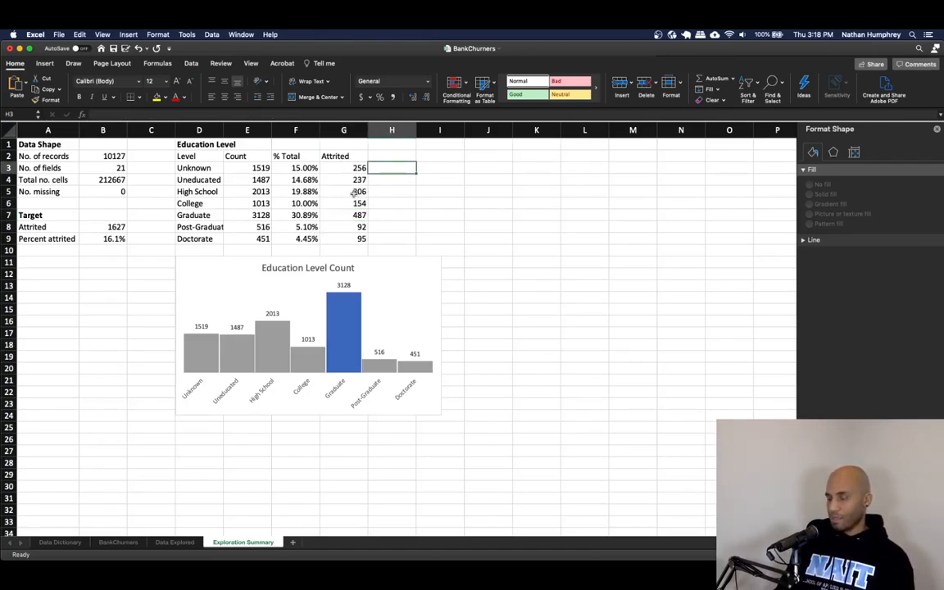
type("%")
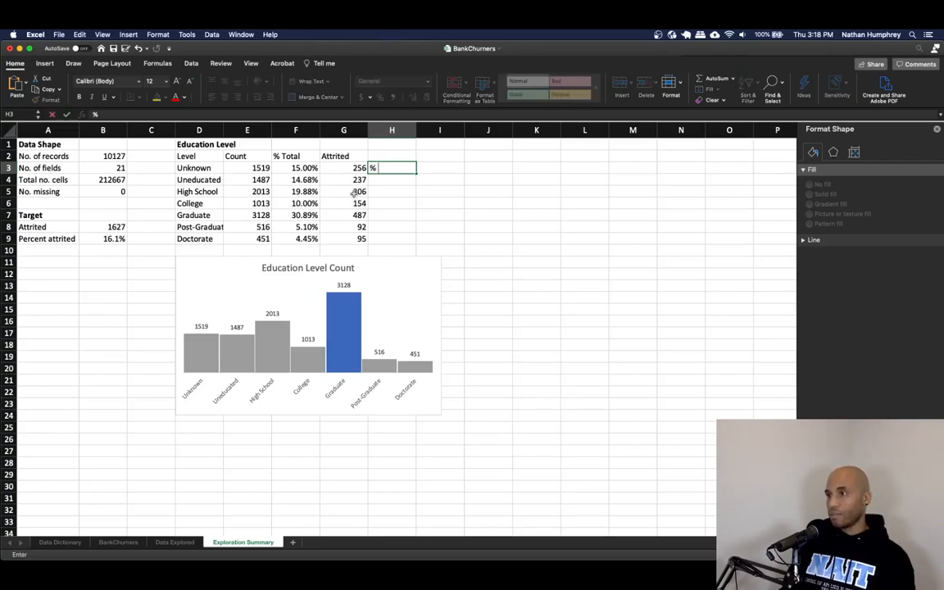
type(" Attrited")
key("Return")
key("Up")
key("super+x")
key("Up")
key("super+v")
Enter the formula =G3/E3 in H3 to calculate the attrited share of the Unknown level
key("Down")
type("=")
key("Left")
type("/")
key("Left")
key("Left")
key("Left")
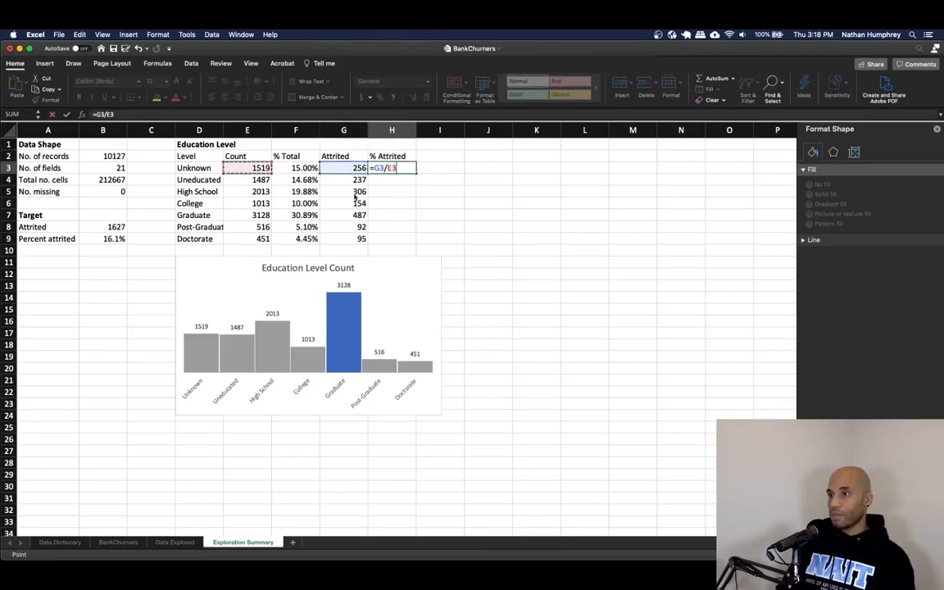
key("Return")
key("Up")
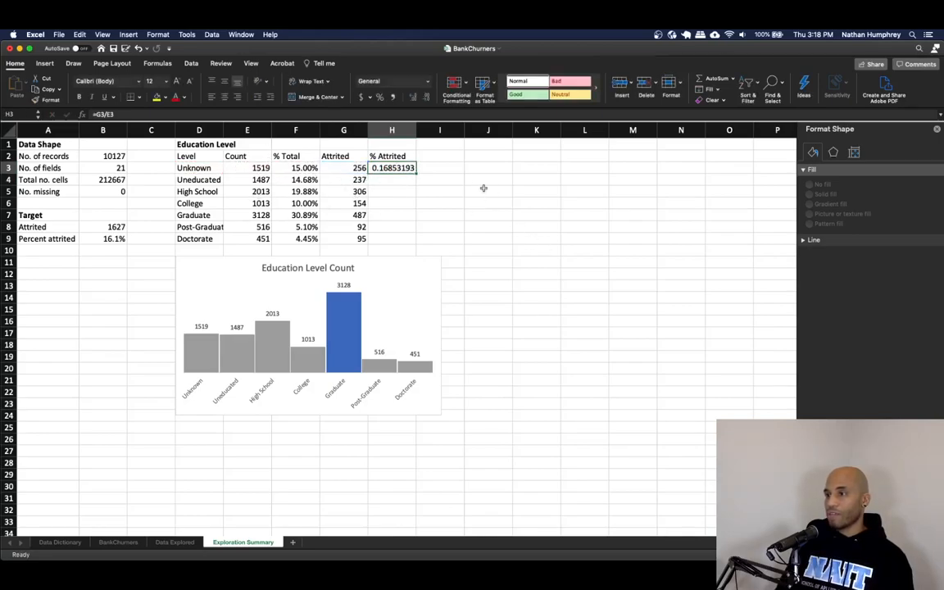
Fill the H3 formula down to H9 and format the values as percentages with two decimal places
left_click_drag(416, 173, 417, 240)
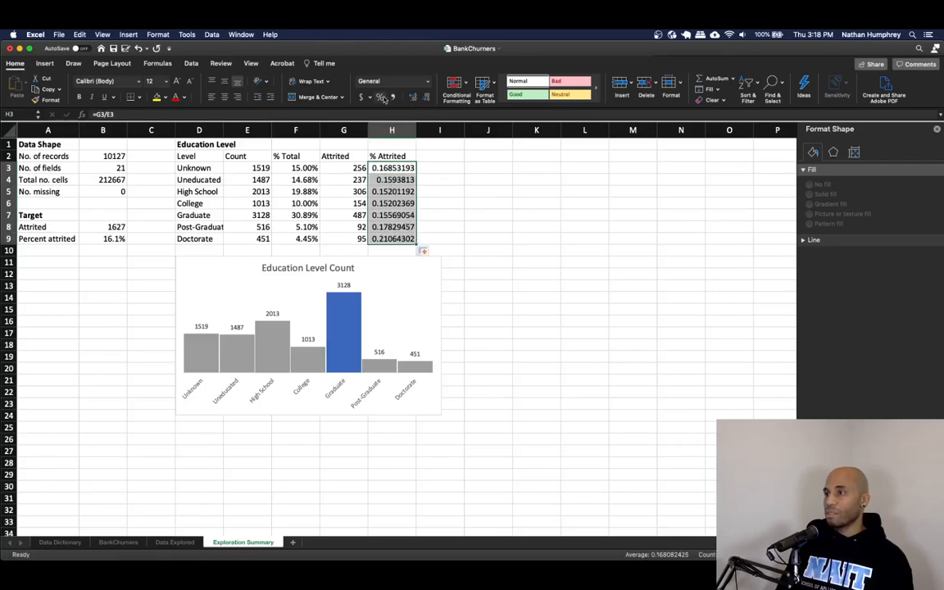
left_click(381, 97)
left_click(413, 97)
left_click(413, 97)
Make the Doctorate level's % Attrited value in H9 bold
left_click(440, 206)
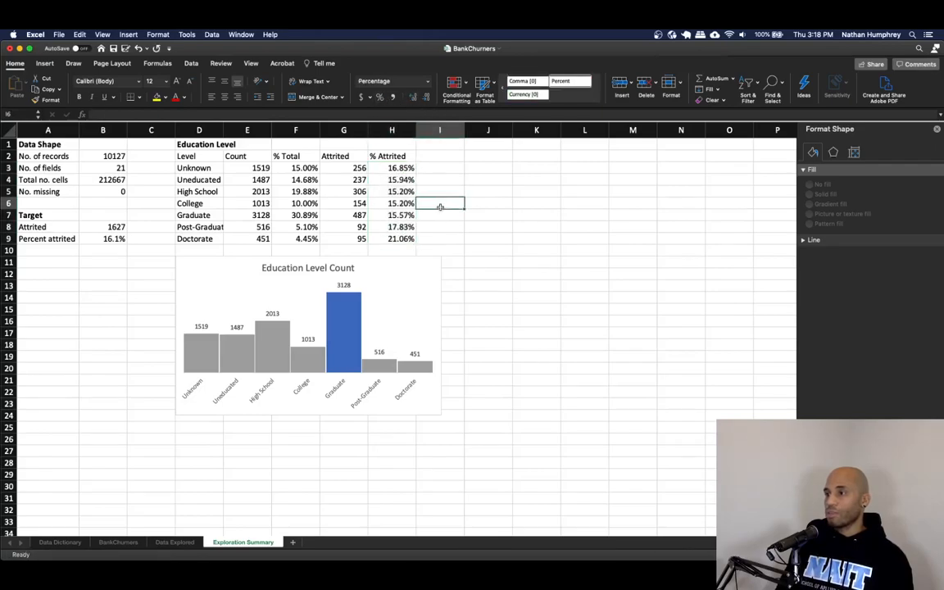
left_click(403, 238)
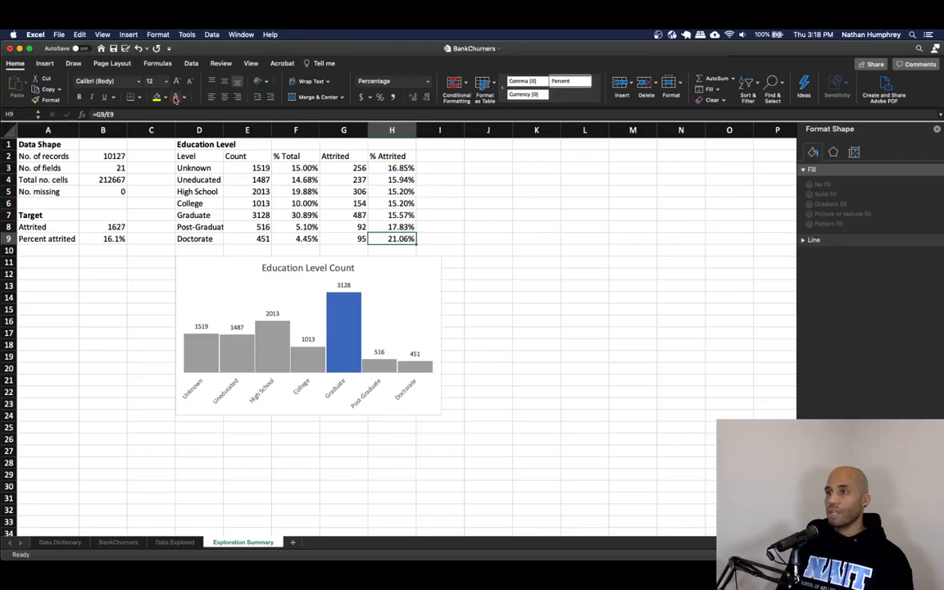
left_click(78, 97)
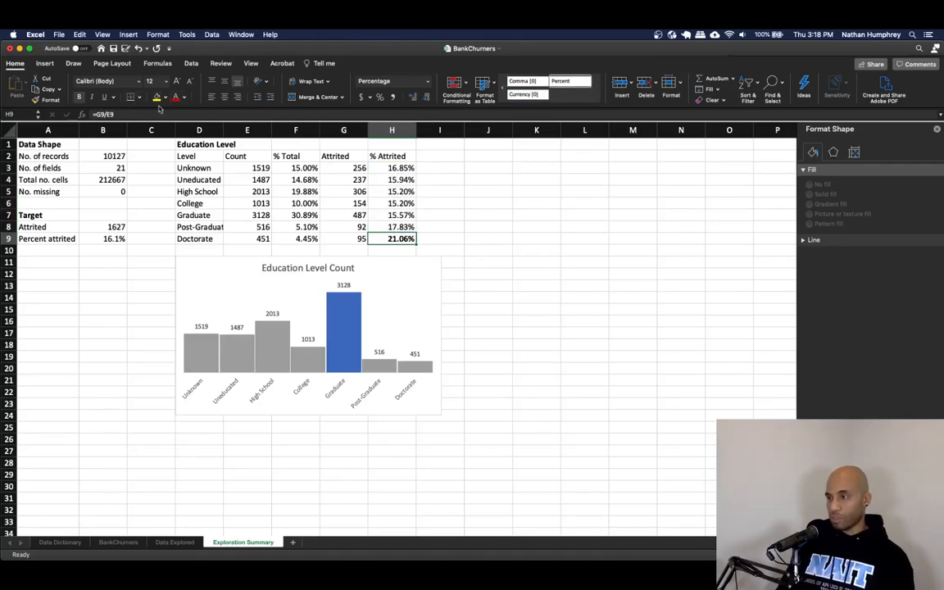
left_click(425, 230)
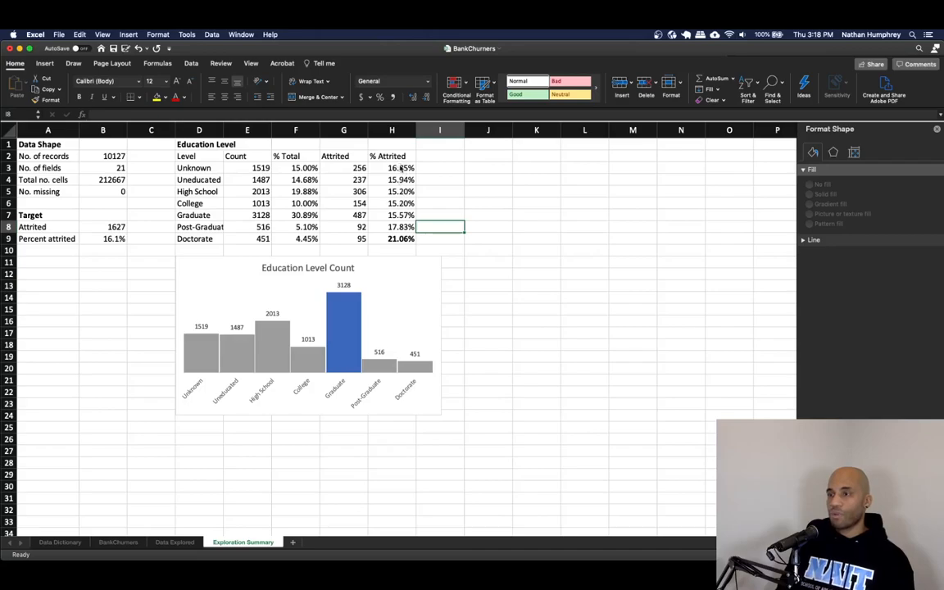
left_click(399, 239)
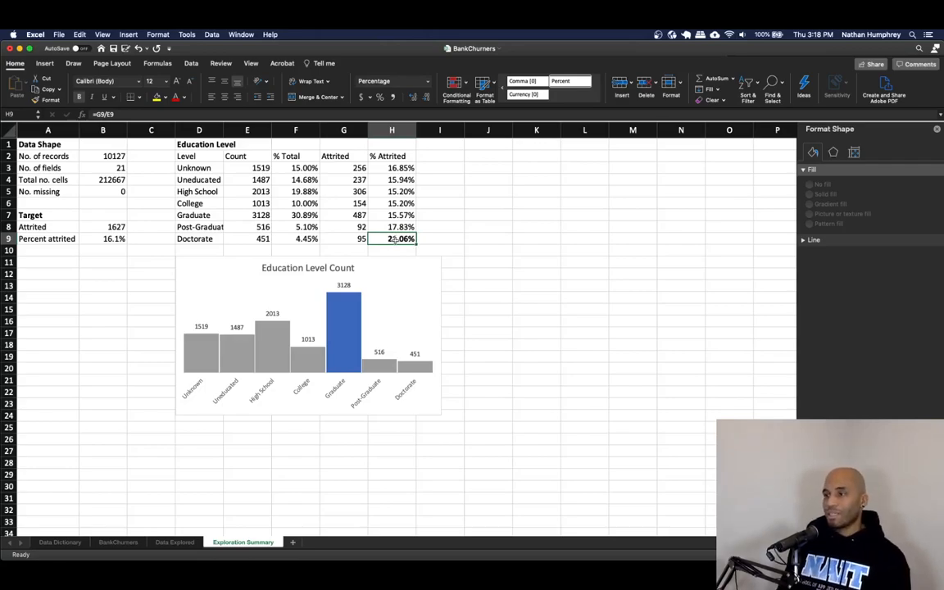
left_click(421, 239)
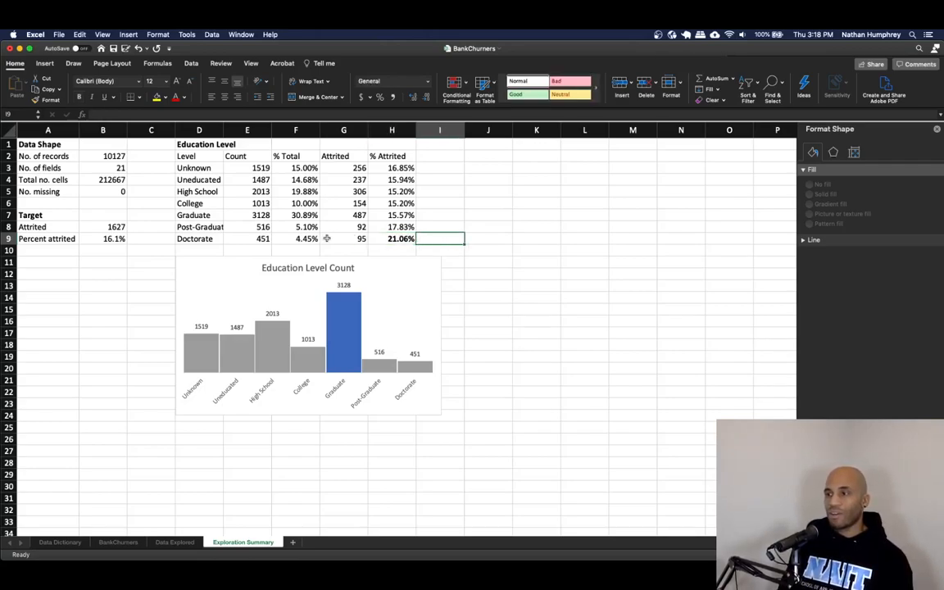
left_click(355, 238)
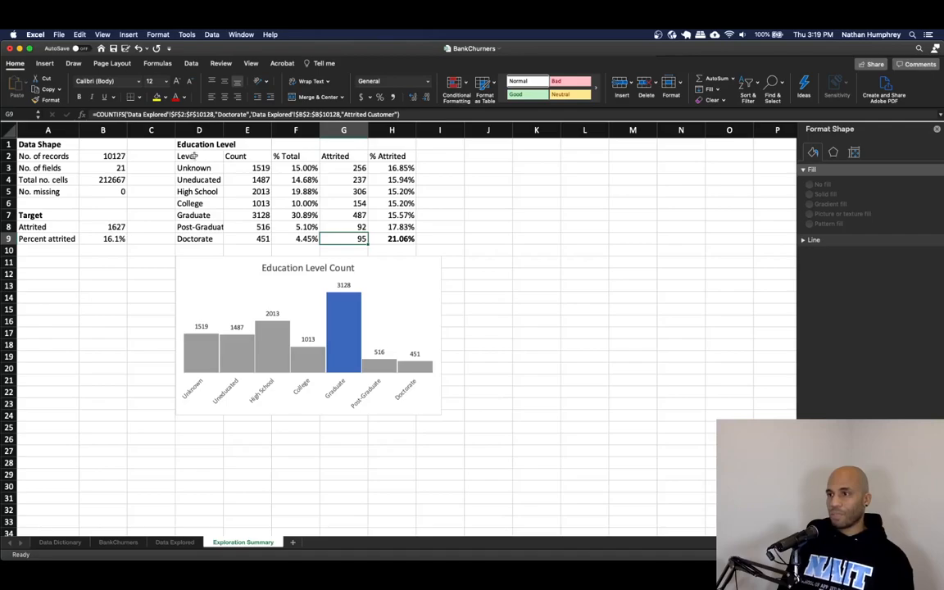
left_click_drag(194, 156, 197, 238)
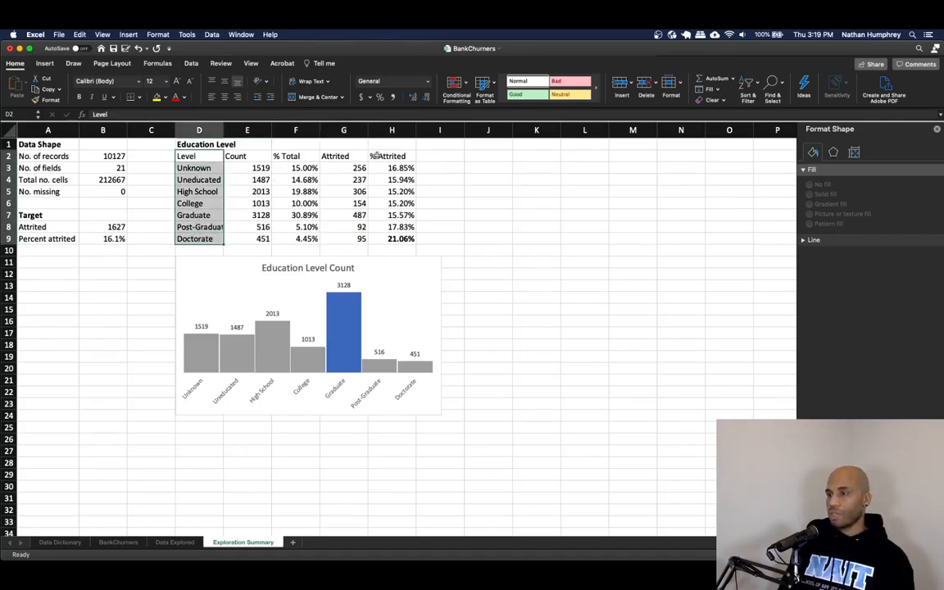
left_click_drag(379, 155, 391, 237)
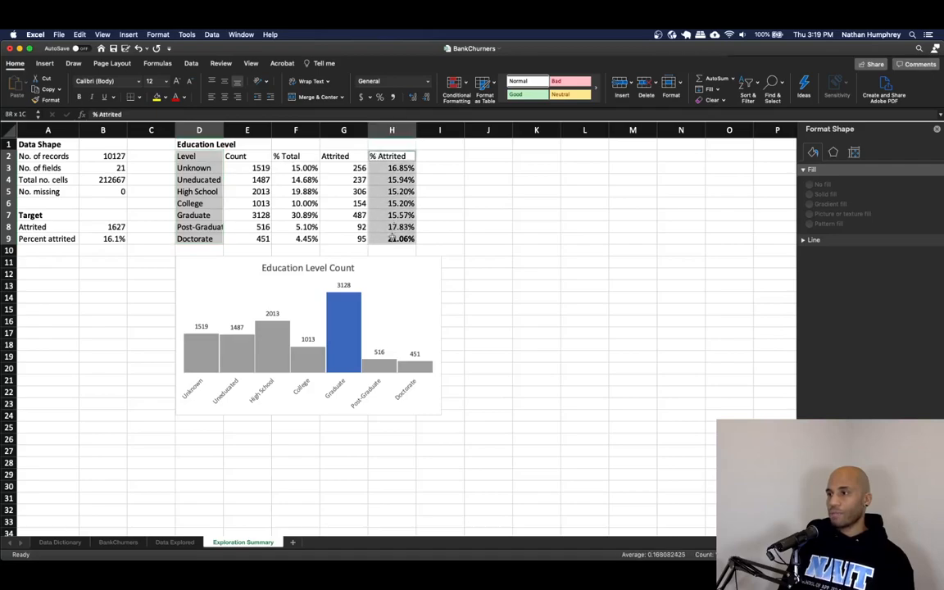
left_click(212, 144, "super")
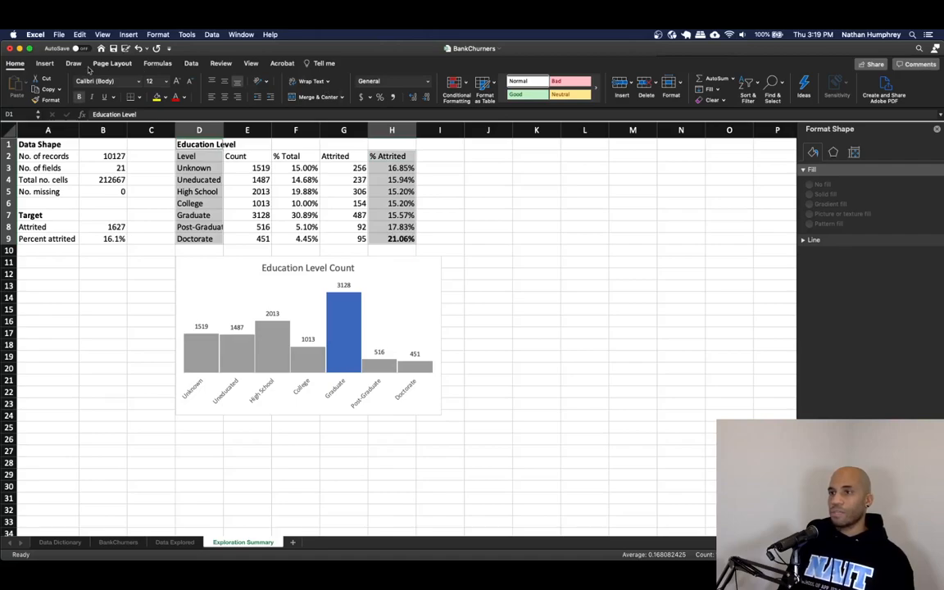
left_click(45, 63)
left_click(481, 81)
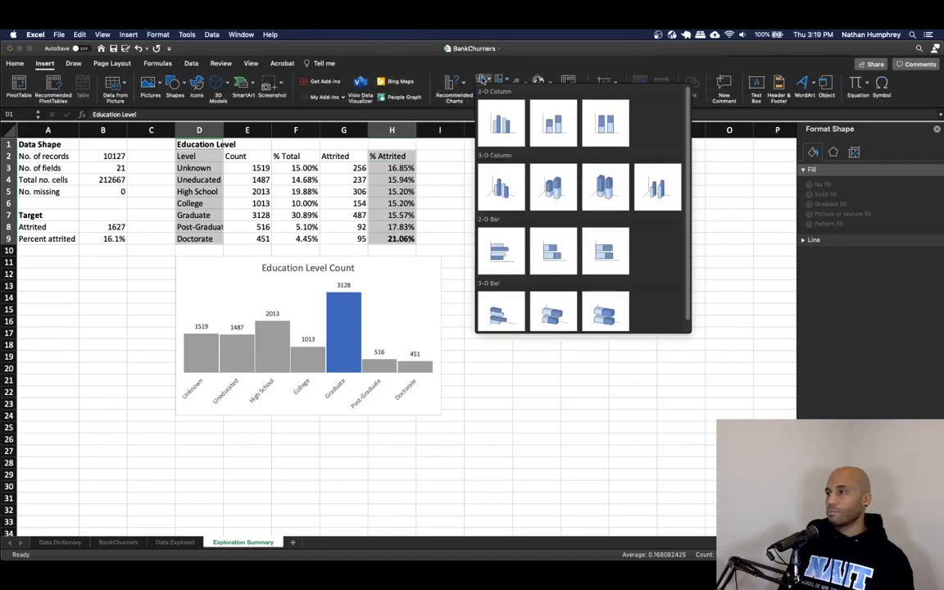
left_click(500, 124)
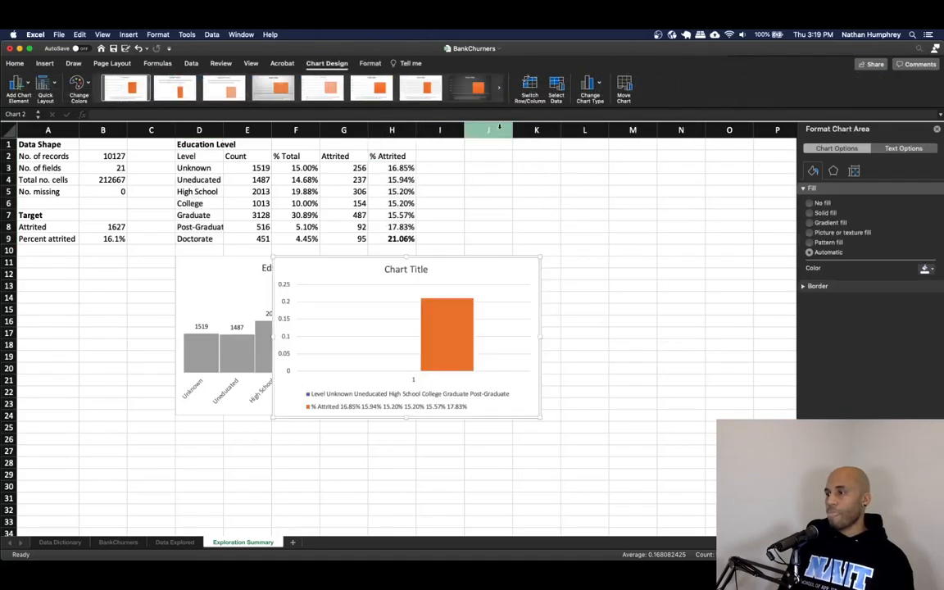
left_click_drag(448, 274, 627, 274)
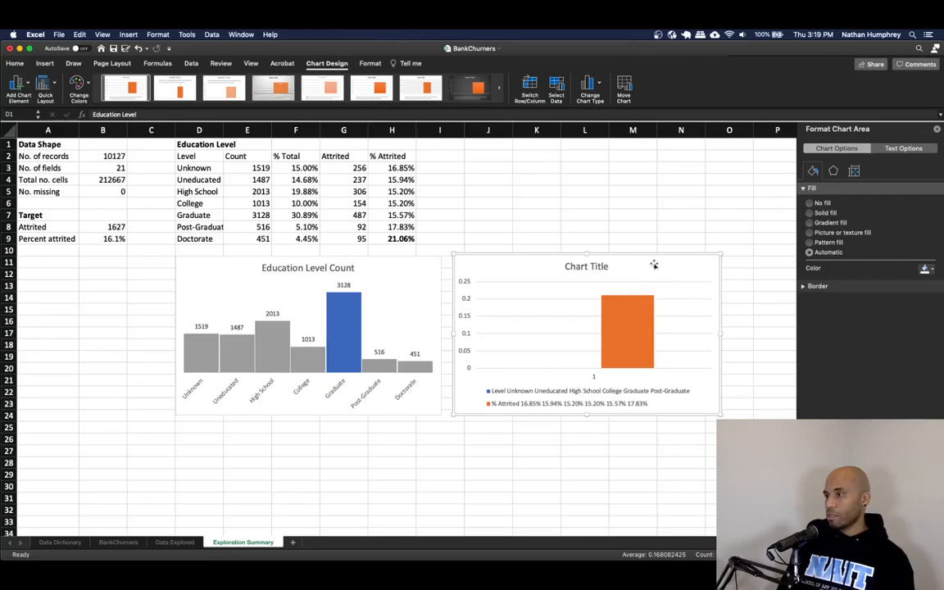
key("Delete")
Insert an empty 2-D clustered column chart and place it beside the Education Level Count chart
left_click(479, 261)
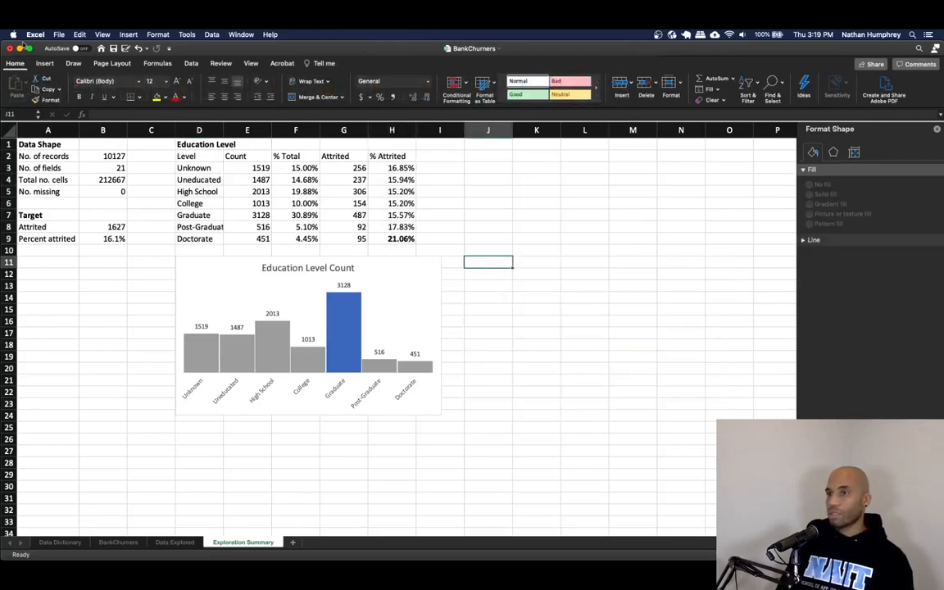
left_click(45, 63)
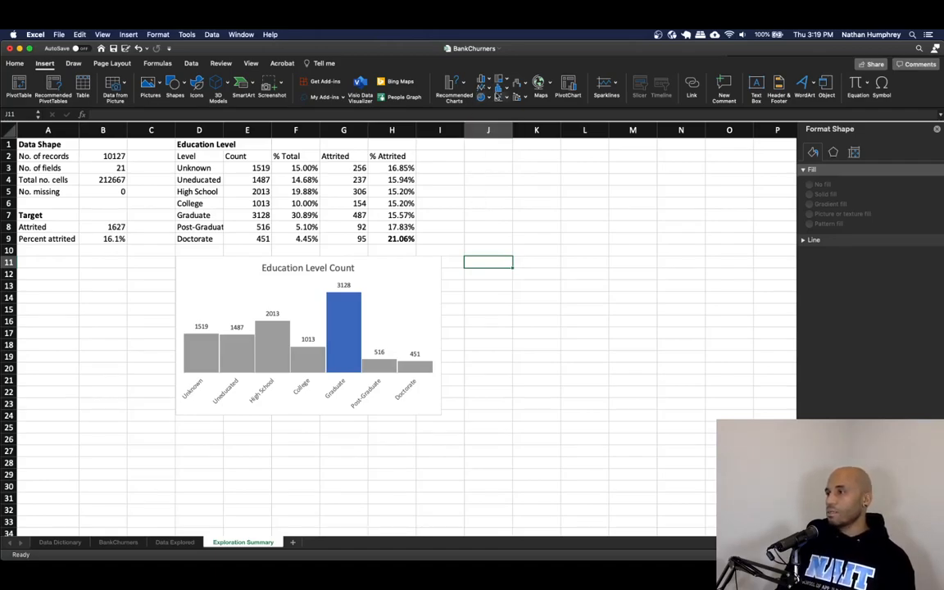
left_click(483, 82)
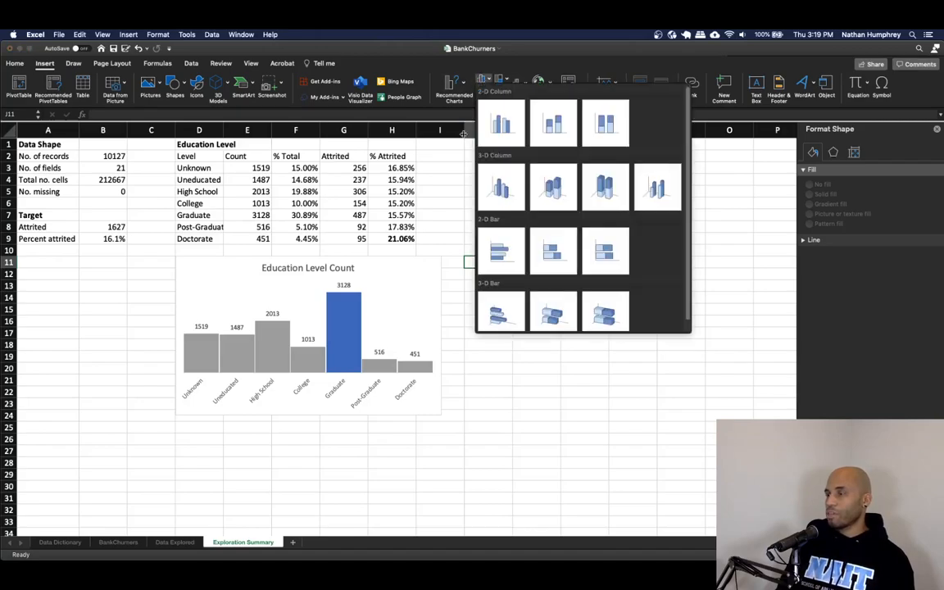
left_click(495, 131)
left_click_drag(464, 274, 623, 266)
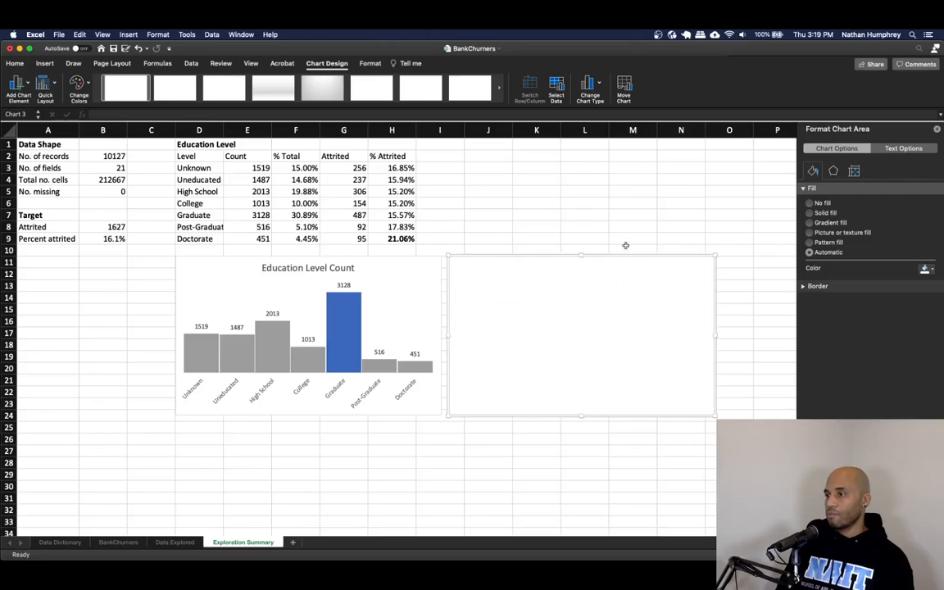
Set the empty chart's data range to D2:H9 and remove the Count, % Total and Attrited series, keeping only % Attrited
left_click(556, 90)
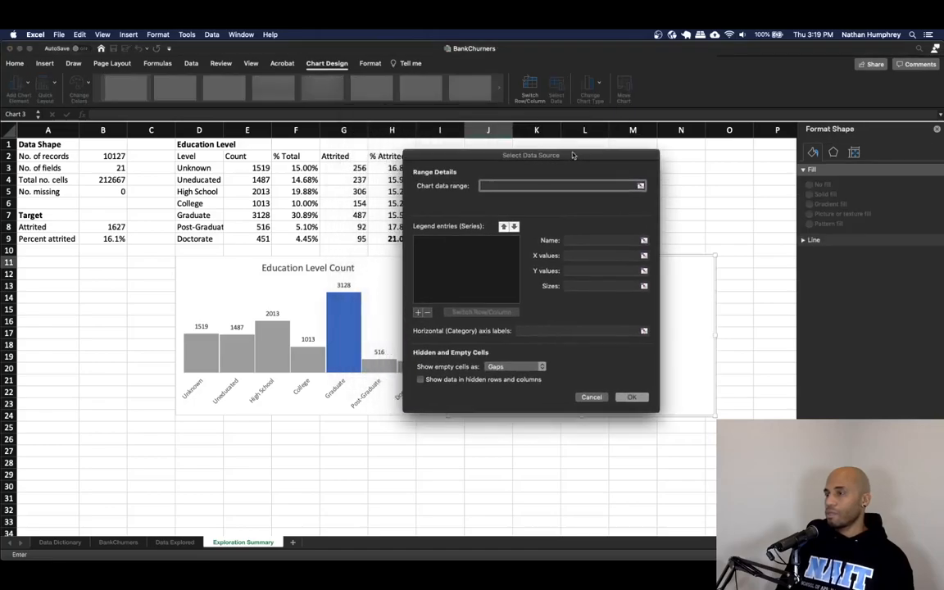
left_click(641, 185)
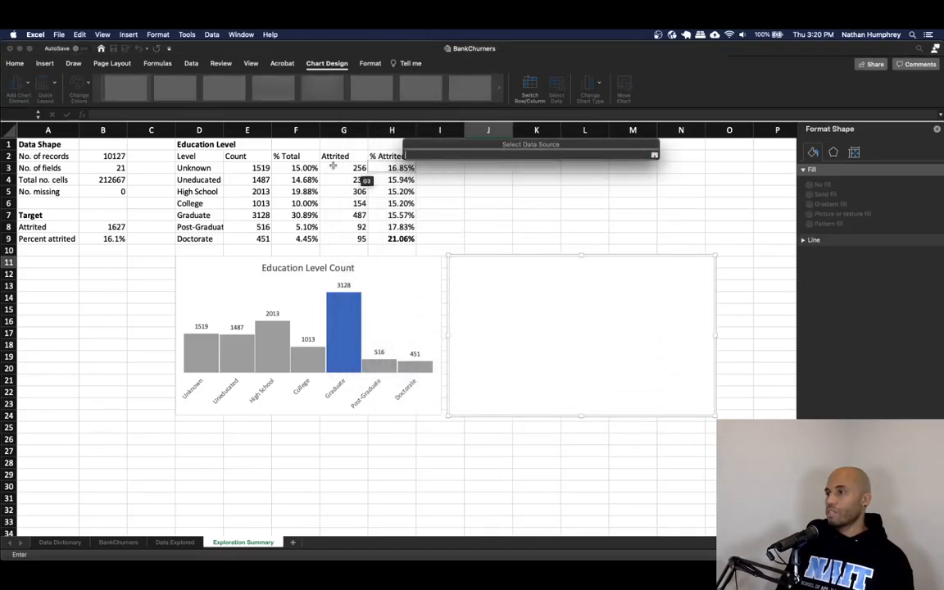
left_click_drag(203, 155, 393, 240)
left_click(654, 155)
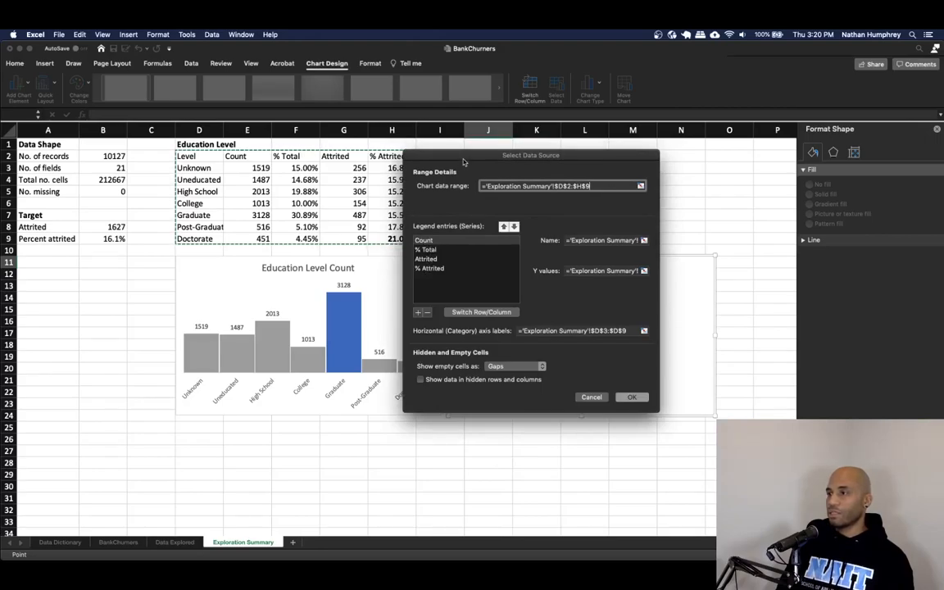
left_click(466, 324)
left_click(466, 325)
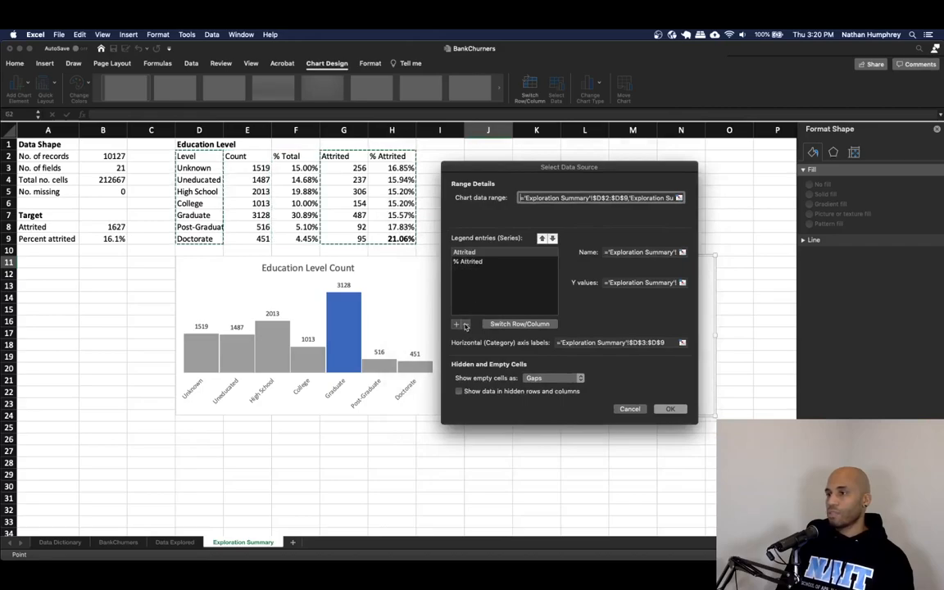
left_click(465, 325)
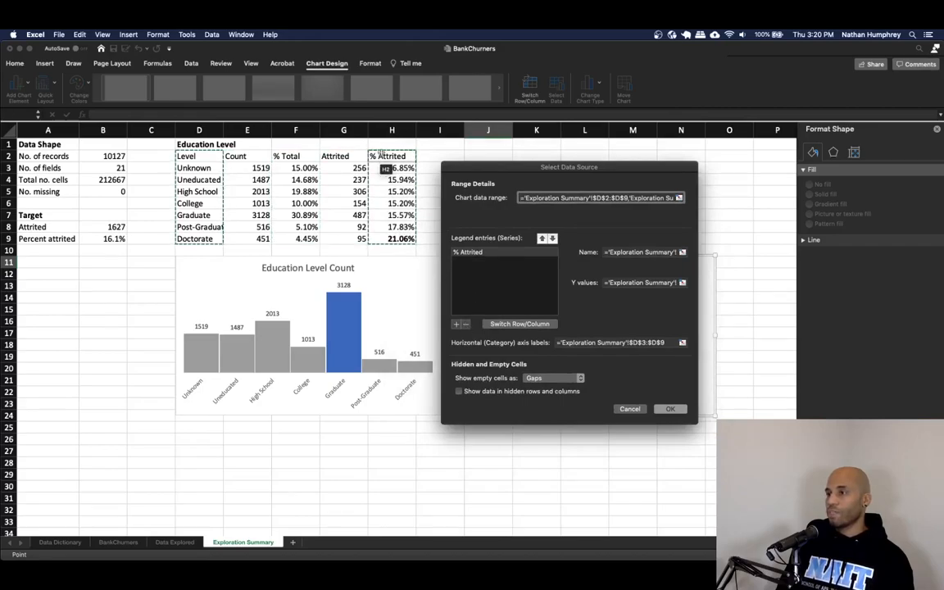
left_click(669, 409)
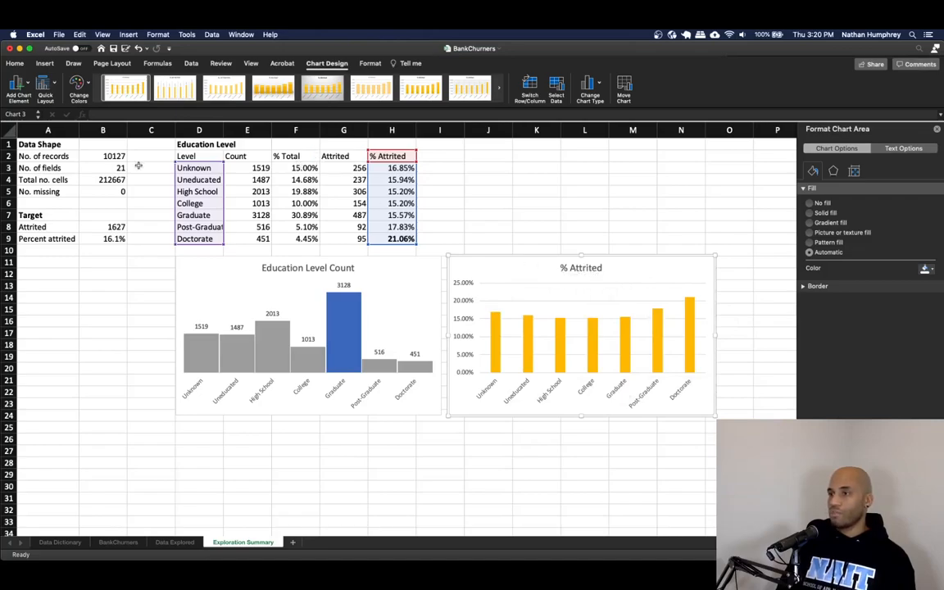
Change the new chart's title to "% Attrited within Education Level"
left_click(580, 269)
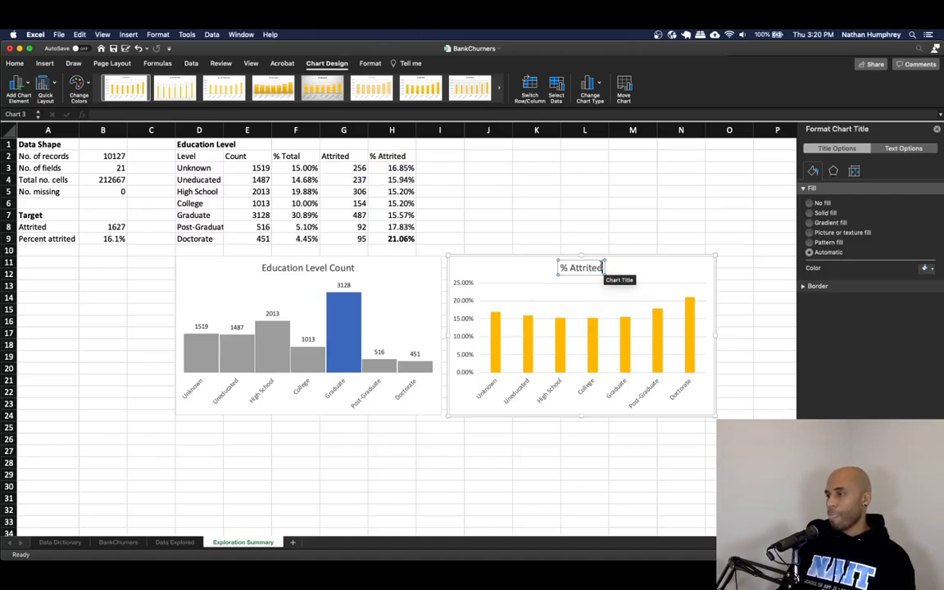
type("withi")
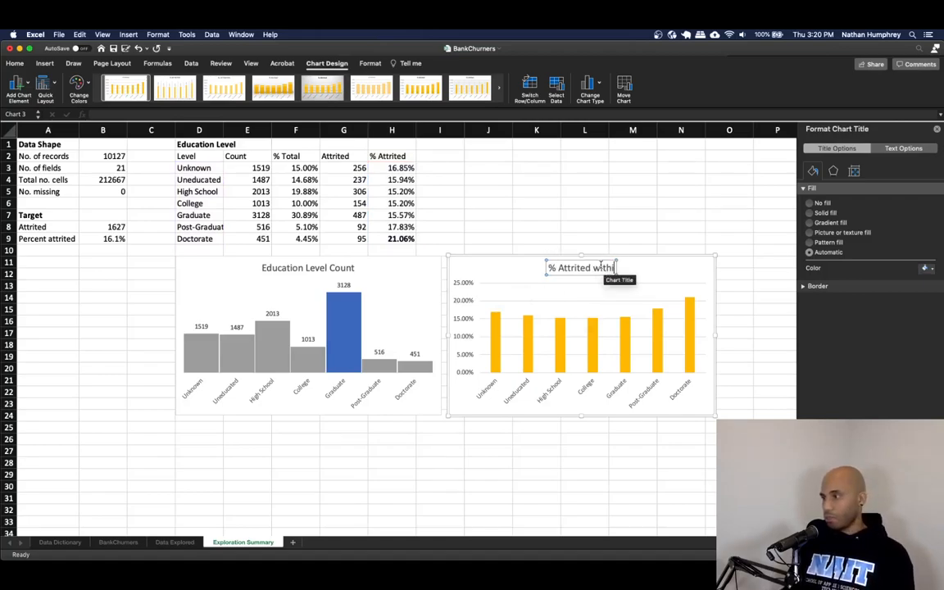
type("n Education Level")
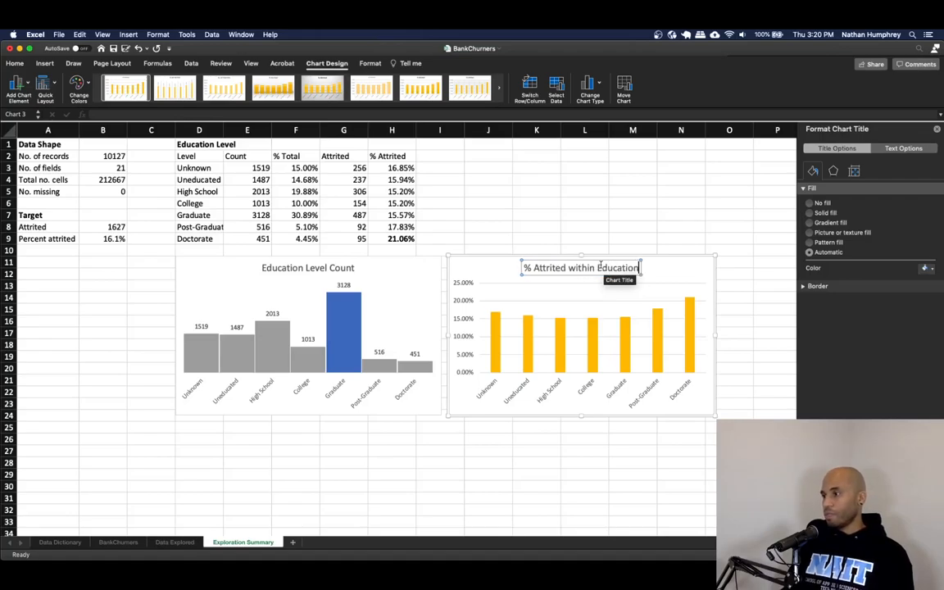
left_click(622, 234)
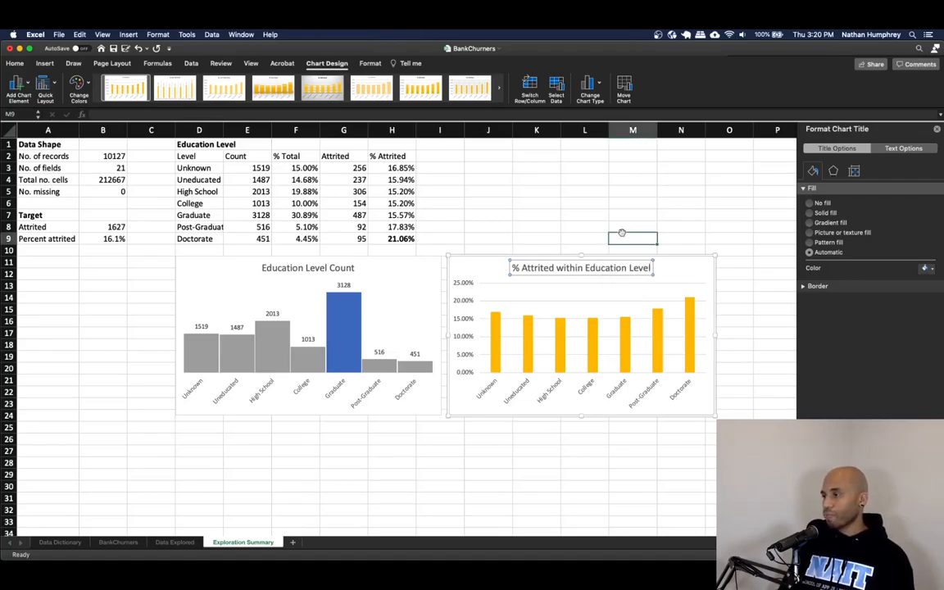
Fill all columns of the % Attrited chart with the same medium gray as the count chart's columns
left_click(565, 332)
right_click(563, 329)
left_click(601, 410)
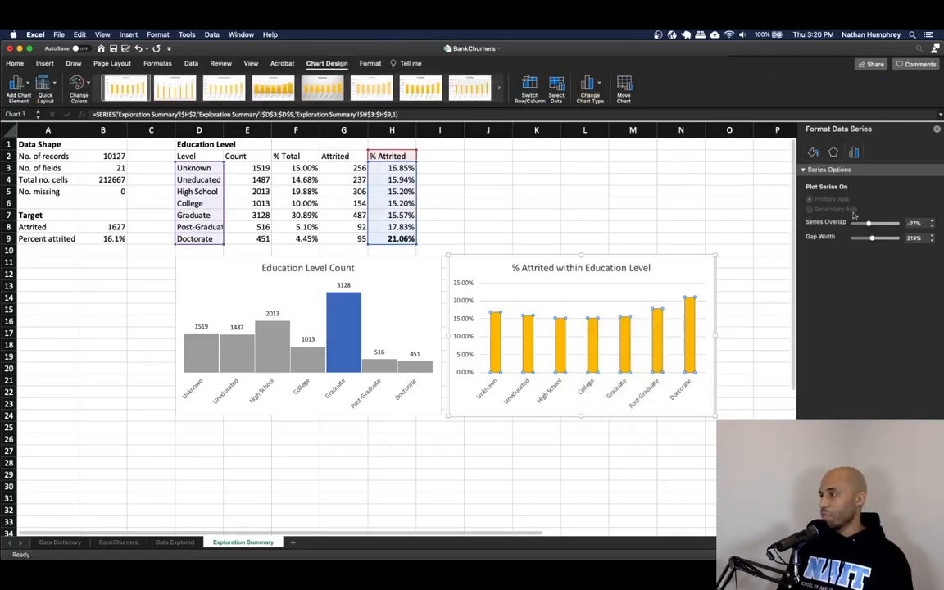
left_click(812, 151)
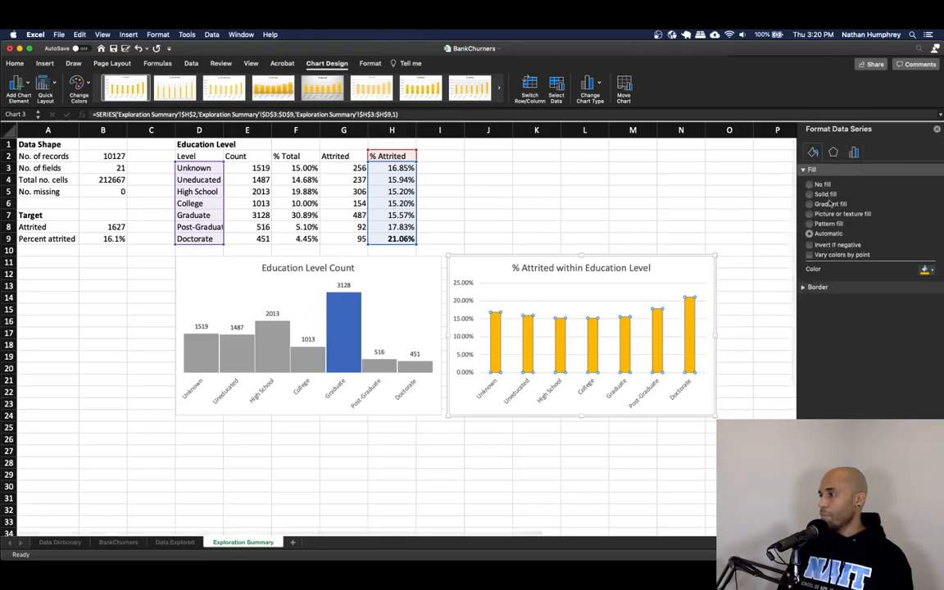
left_click(927, 269)
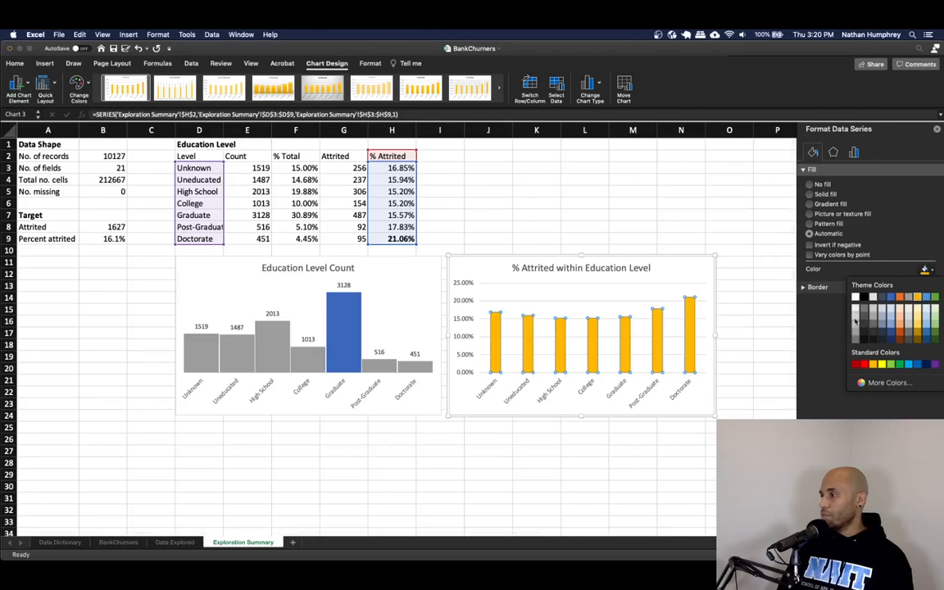
left_click(855, 321)
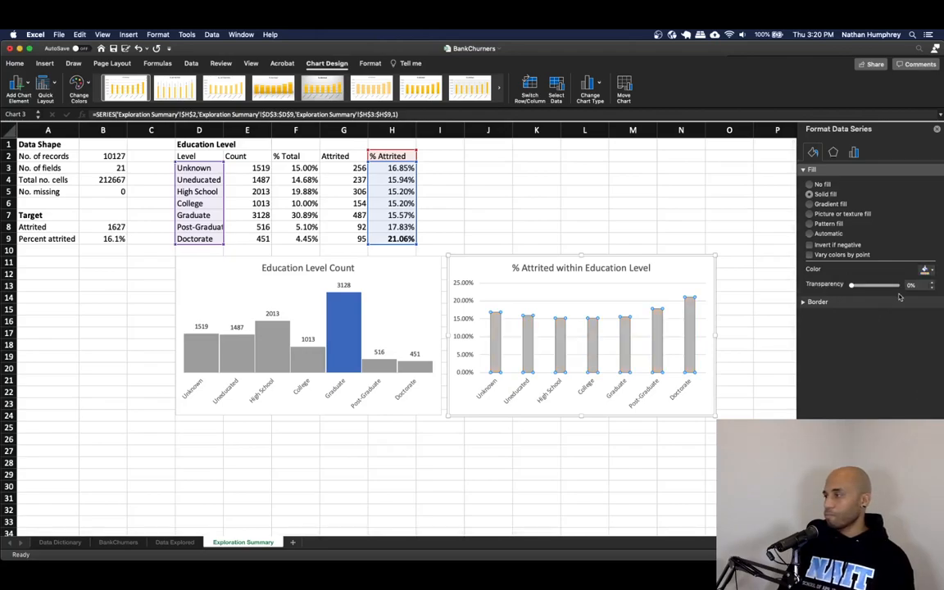
left_click(927, 270)
left_click(855, 331)
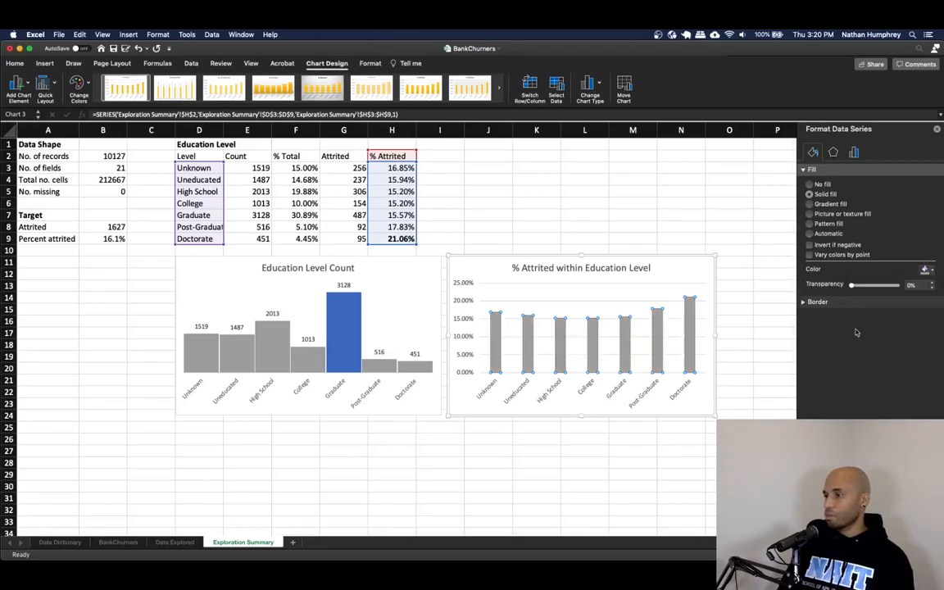
Fill only the Doctorate column of the % Attrited chart with blue
left_click(690, 327)
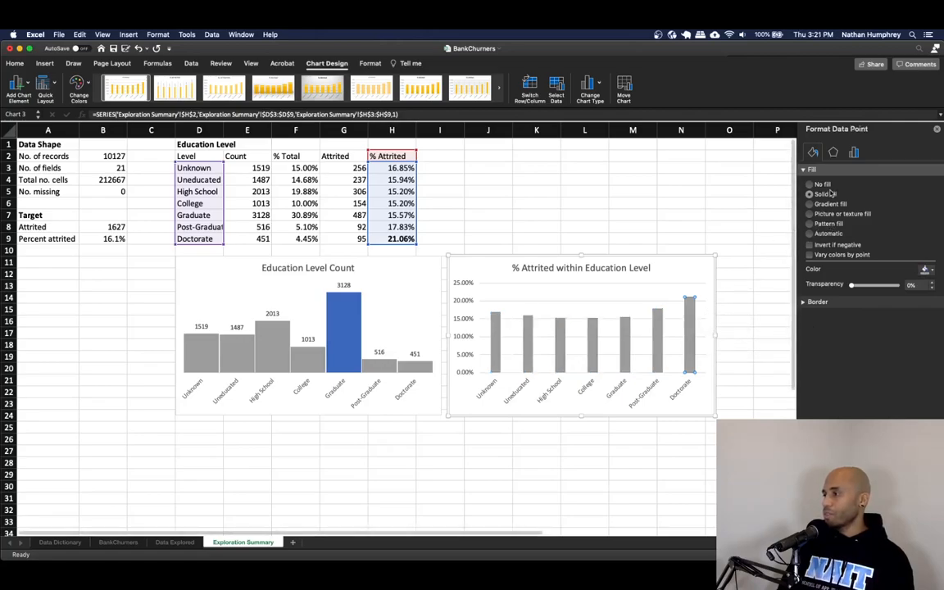
left_click(925, 269)
left_click(799, 311)
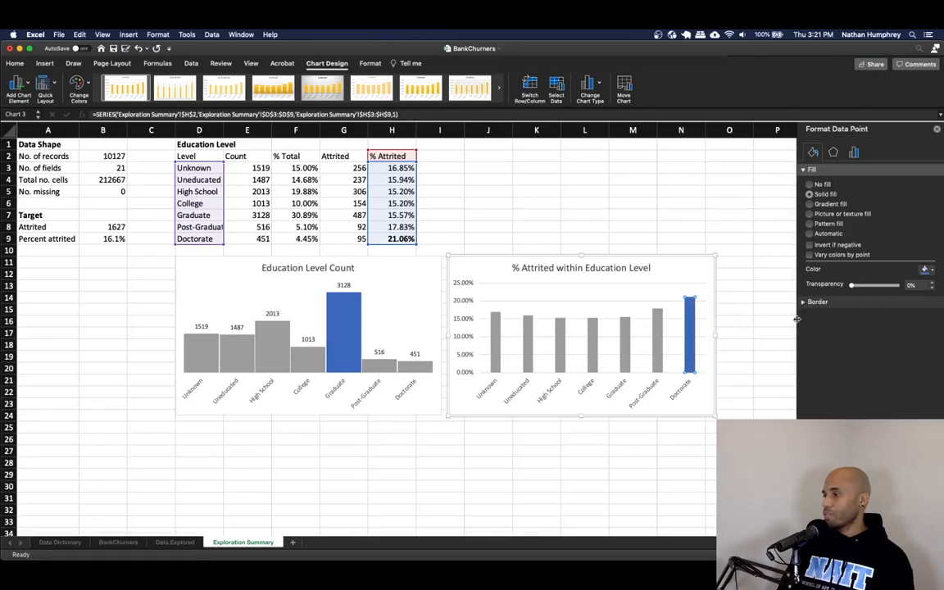
Set the gap width of the % Attrited chart's data series to 2%
left_click(658, 334)
right_click(657, 334)
left_click(664, 305)
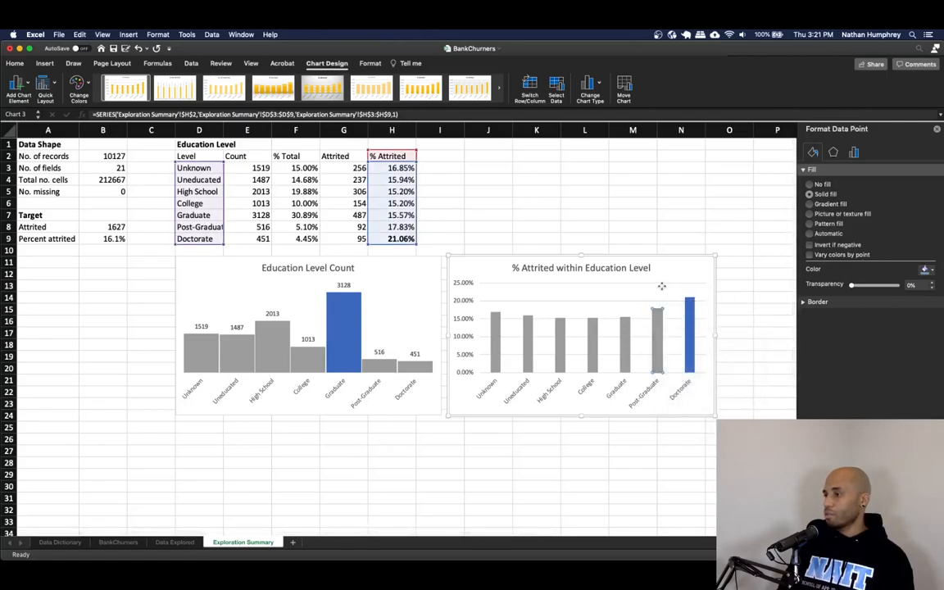
right_click(659, 321)
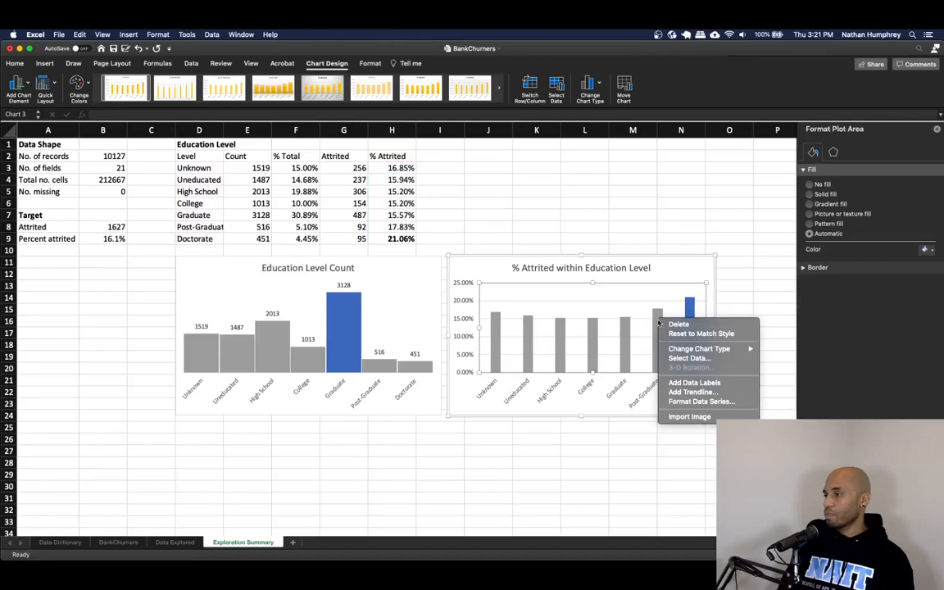
left_click(701, 402)
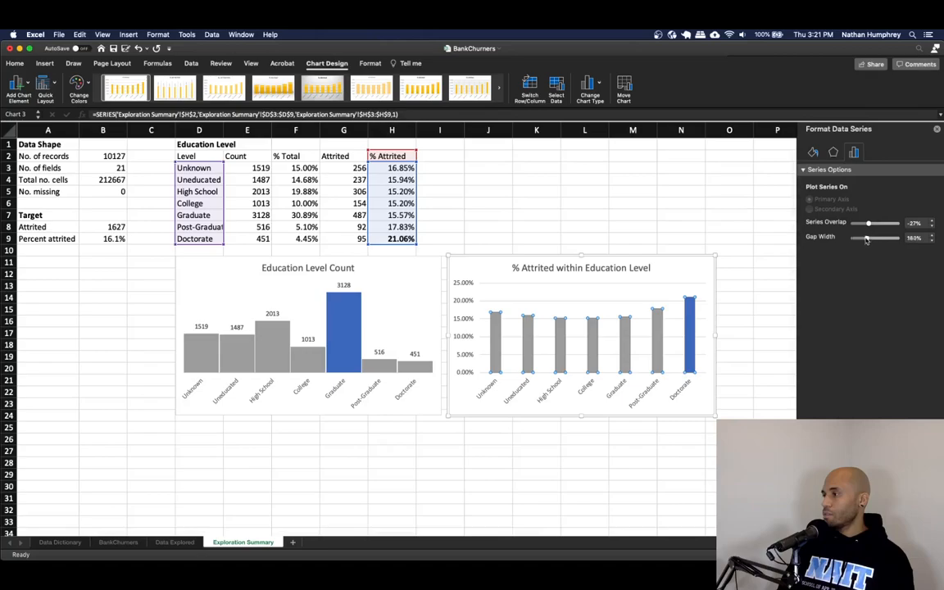
left_click_drag(867, 238, 854, 239)
type("2")
key("Return")
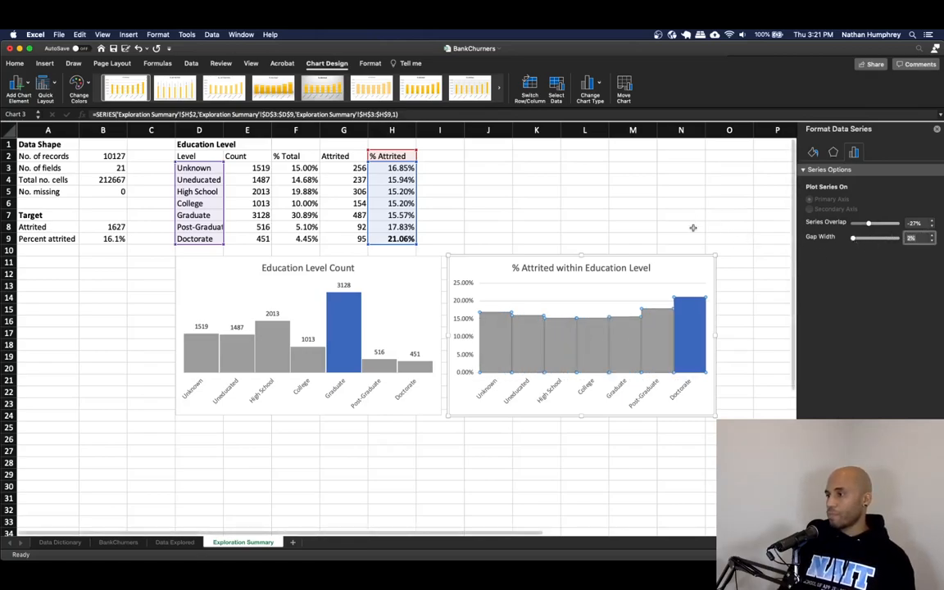
Add data labels to the columns of the % Attrited within Education Level chart
left_click(680, 220)
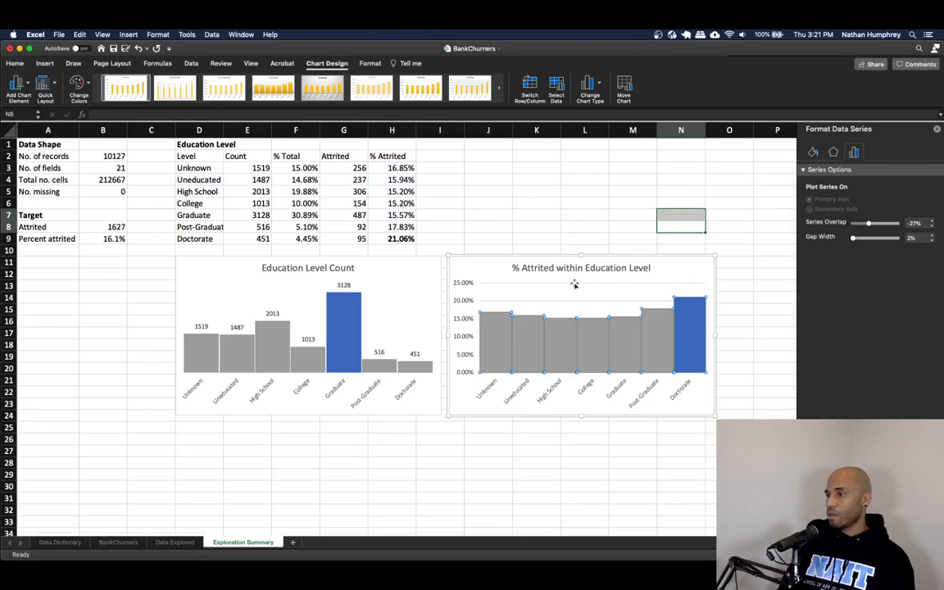
right_click(491, 348)
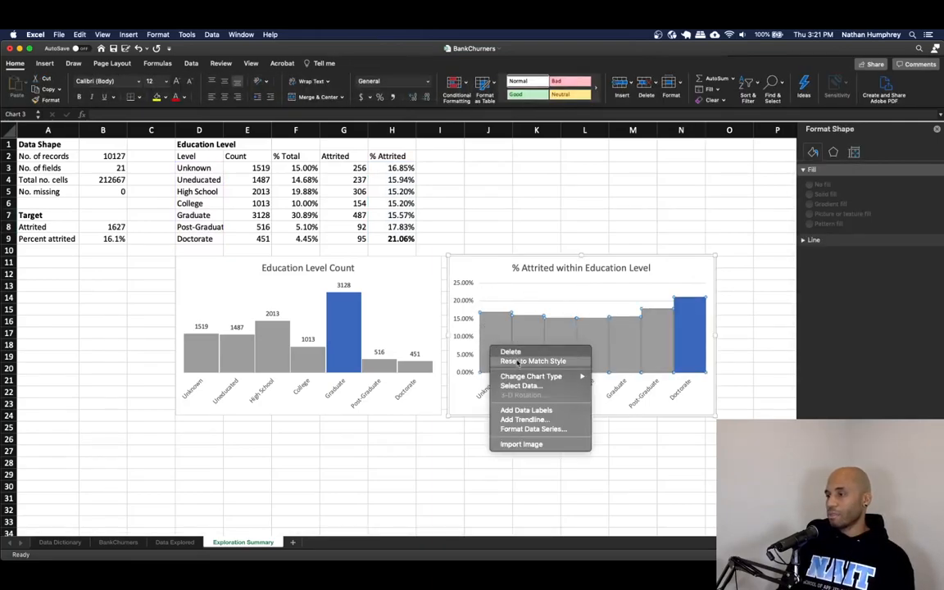
left_click(526, 409)
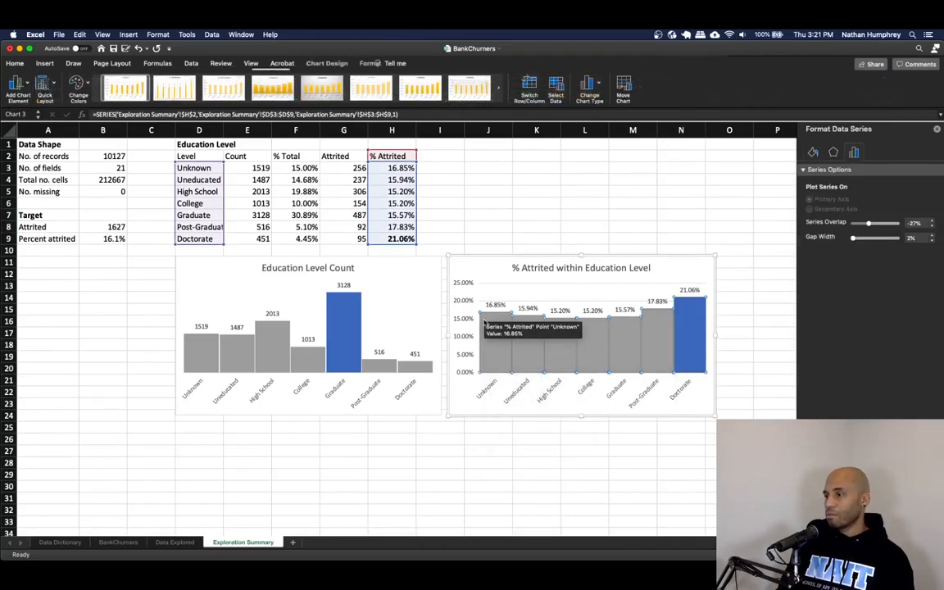
Delete the vertical value axis and turn off the primary major horizontal gridlines on the % Attrited chart
left_click(460, 285)
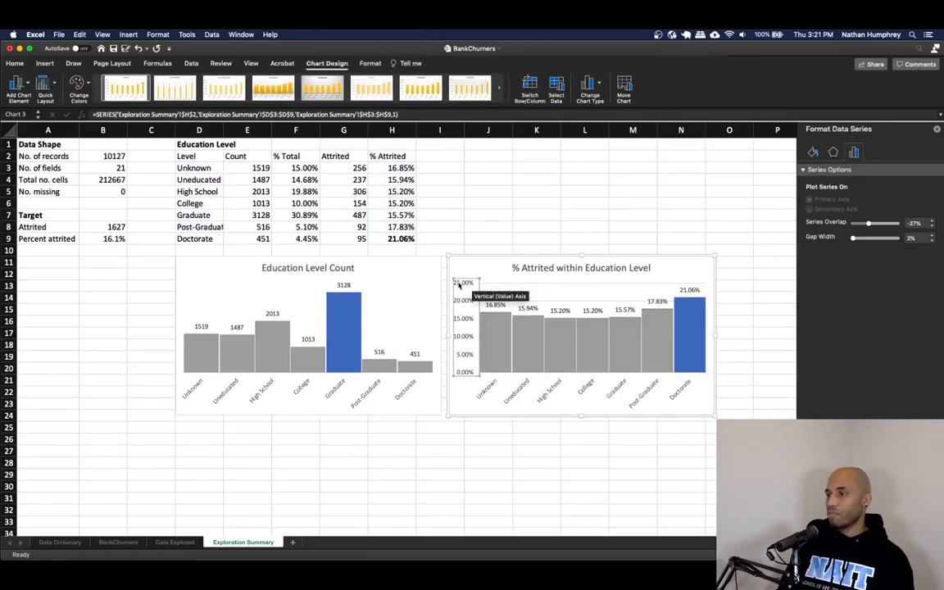
key("Delete")
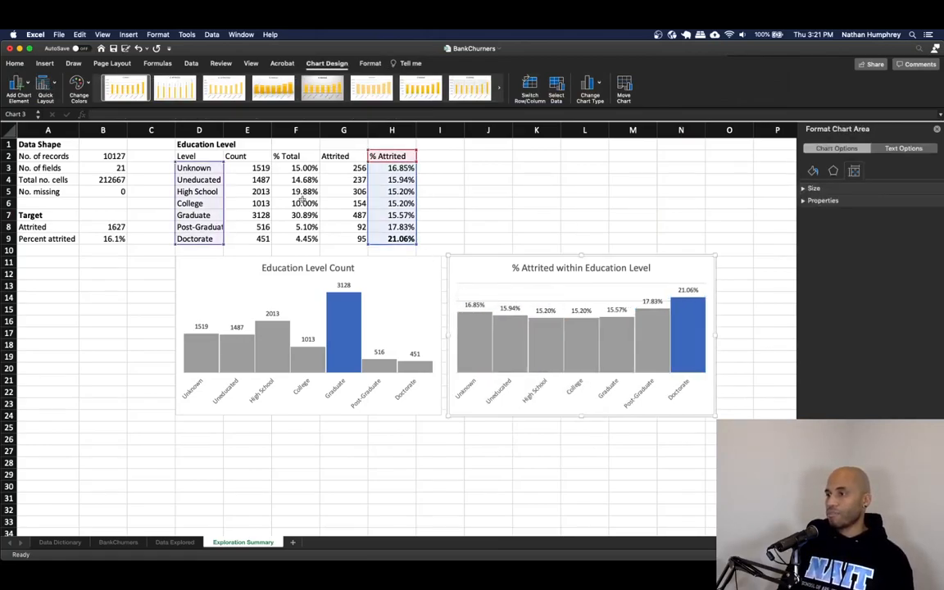
left_click(29, 81)
mouse_move(37, 169)
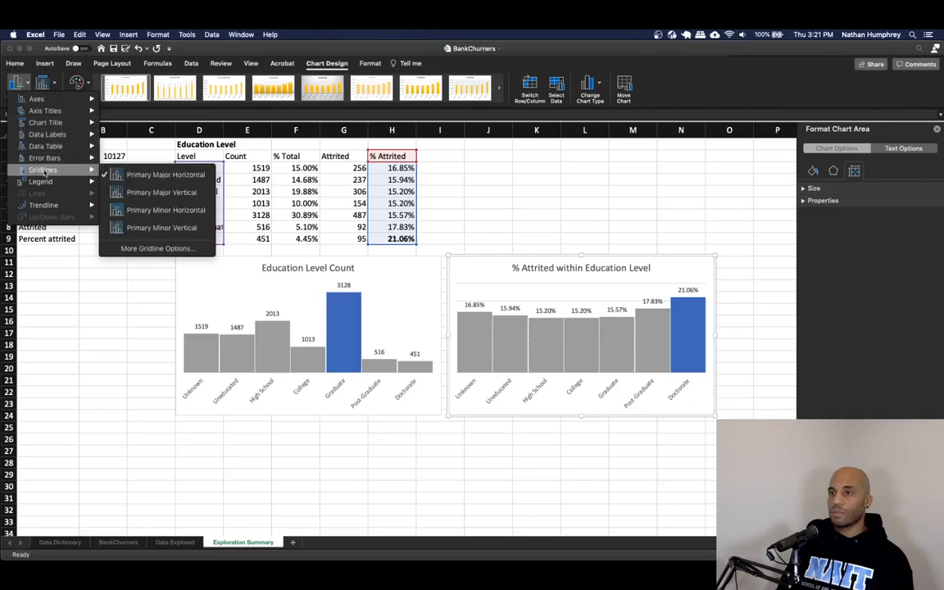
left_click(137, 175)
left_click(488, 179)
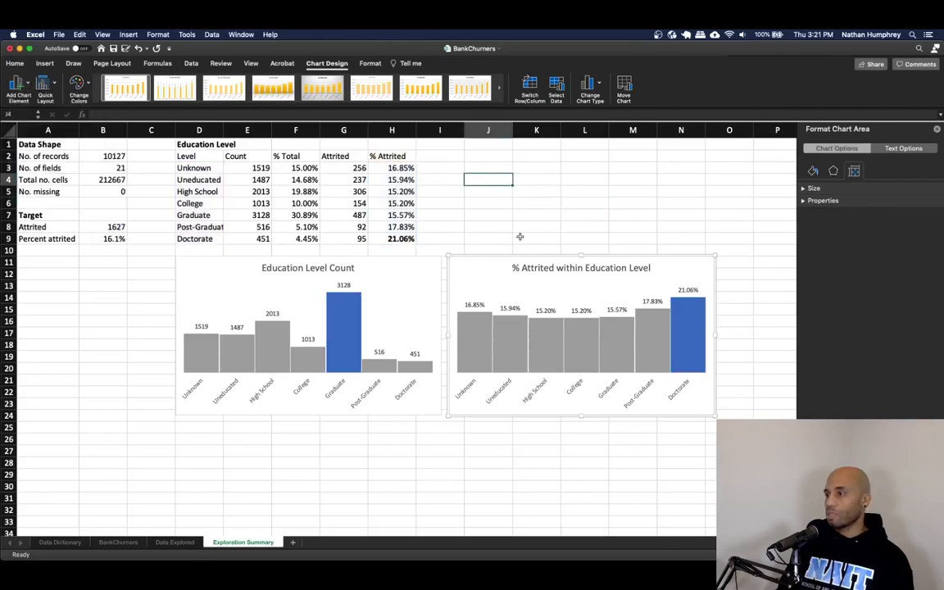
left_click(394, 458)
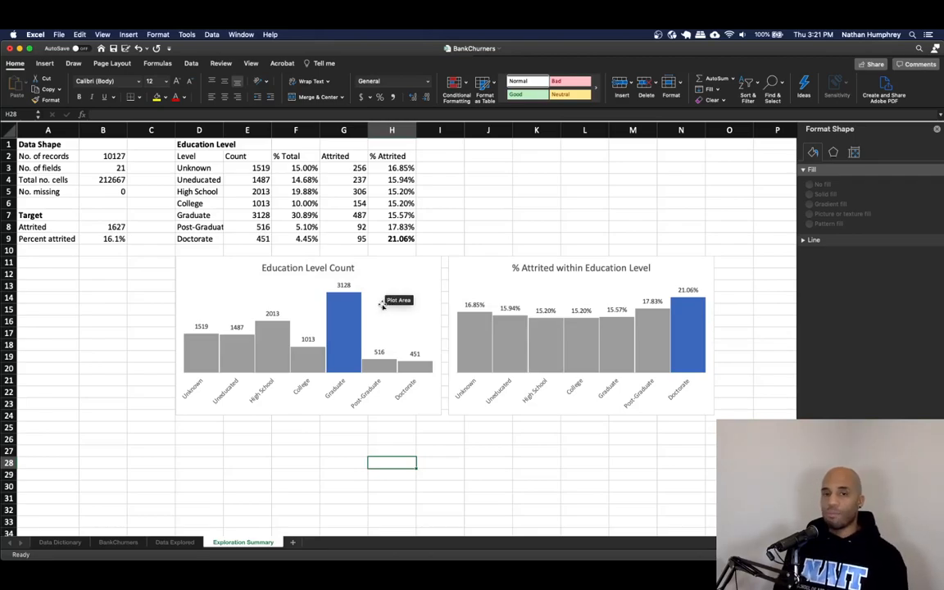
Enter the bold heading "Gender Eploration" in cell D26, below the education level charts
scroll(211, 289, "down", 3)
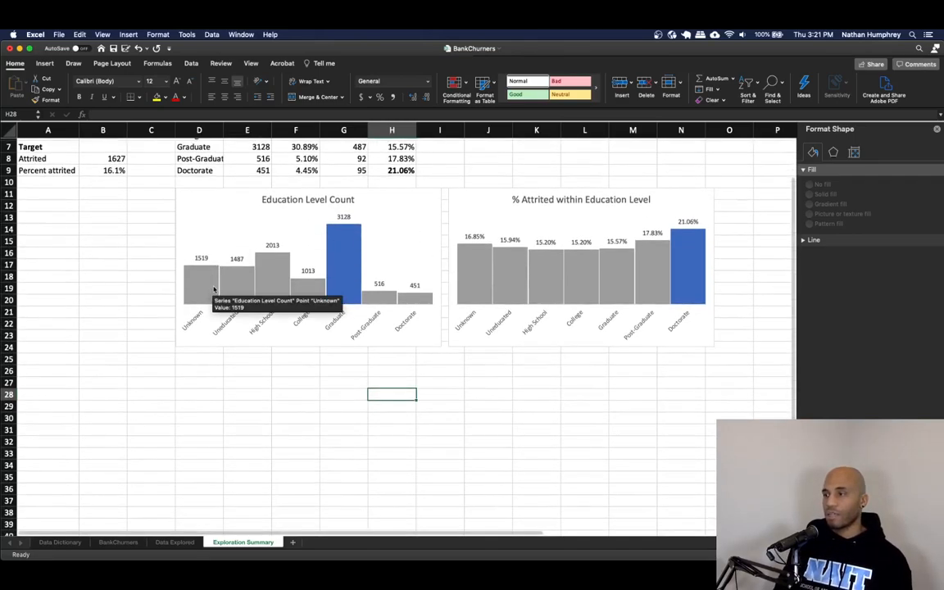
scroll(208, 276, "up", 3)
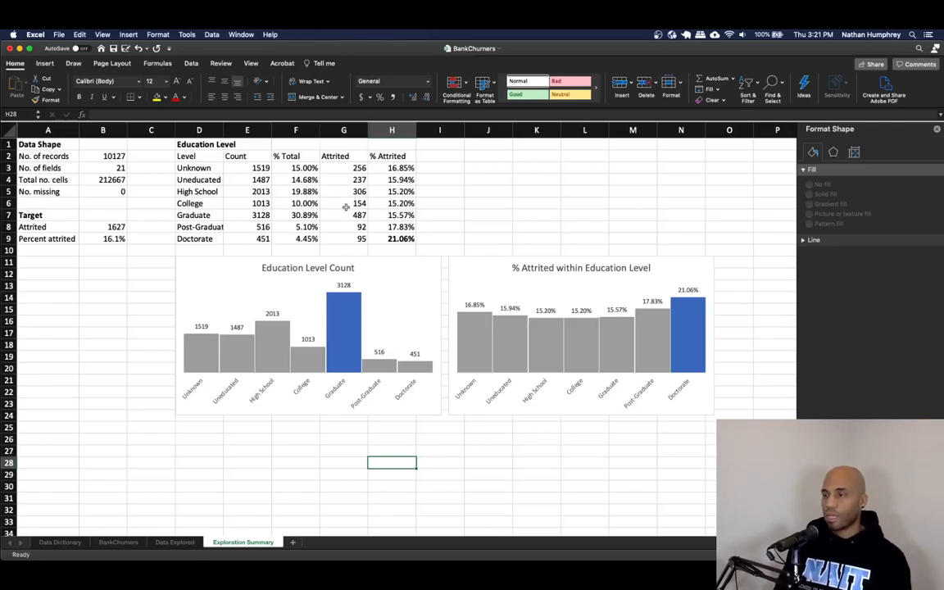
scroll(351, 235, "down", 5)
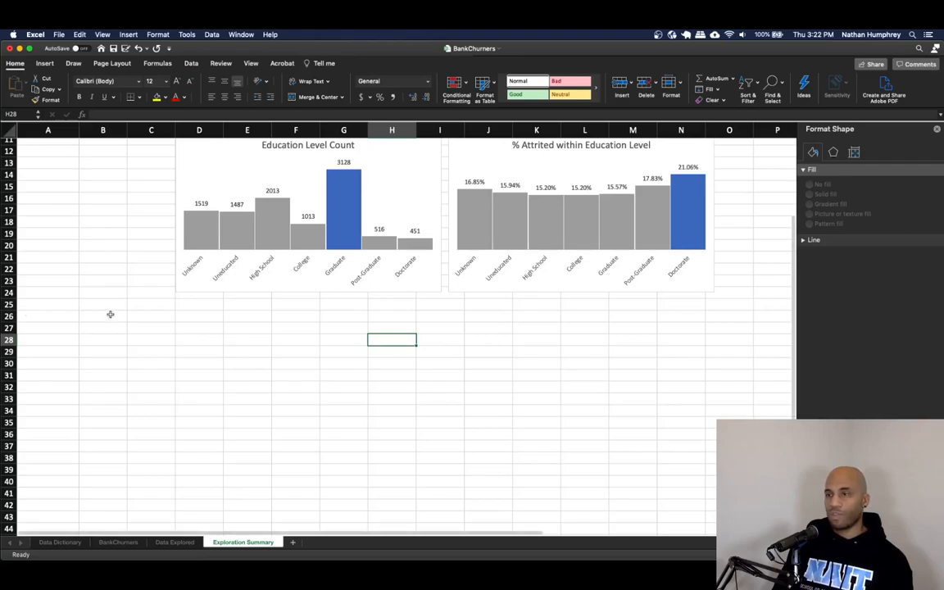
left_click(212, 316)
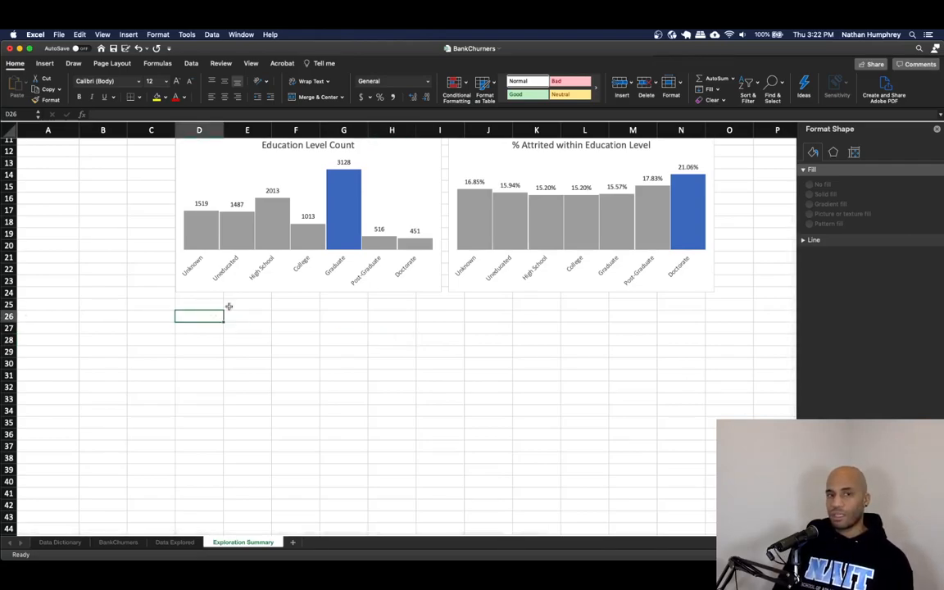
type("Gender E")
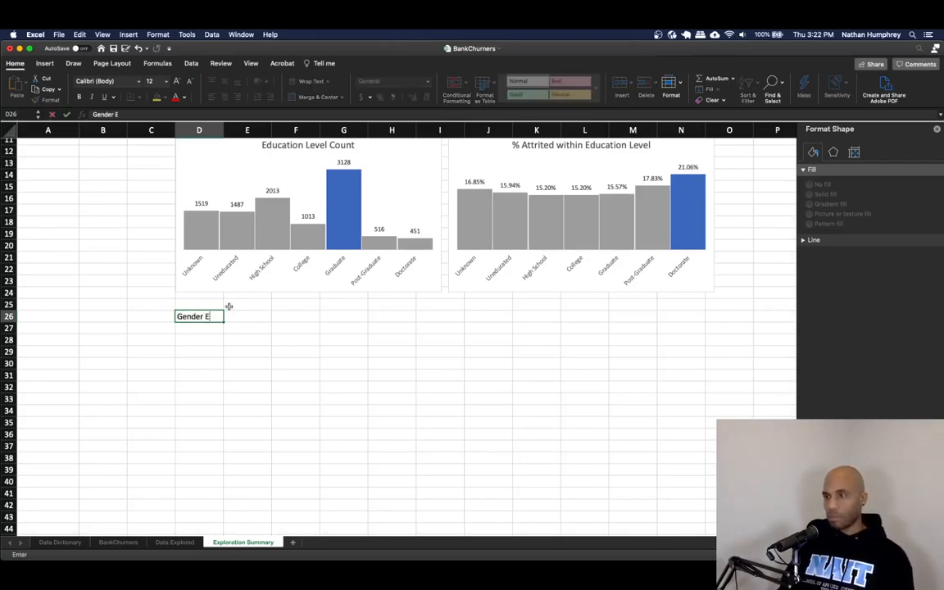
type("ploration")
key("Return")
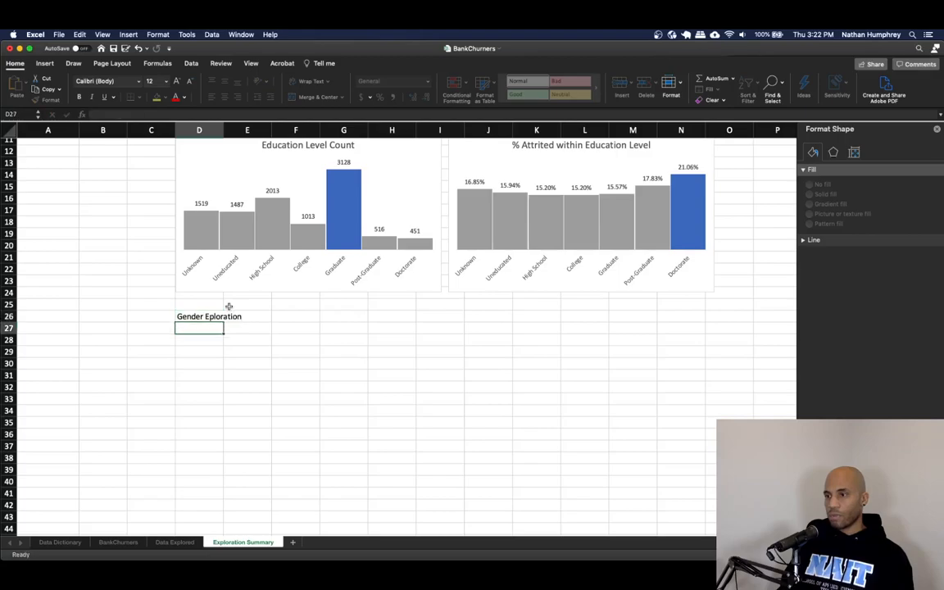
key("Up")
key("super+b")
key("Down")
key("Down")
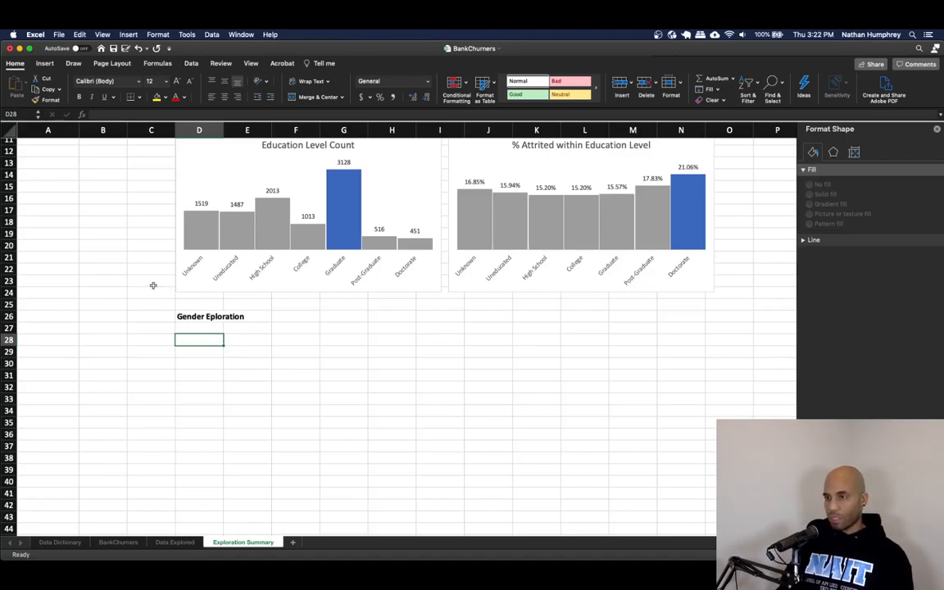
Enter the row labels F in cell D28 and M in cell D29
type("F")
key("Return")
type("<")
key("BackSpace")
type("M")
Add the column headers Total in cell E27 and % Attrited in cell F27
key("Up")
key("Right")
key("Down")
key("Up")
key("Up")
type("Total")
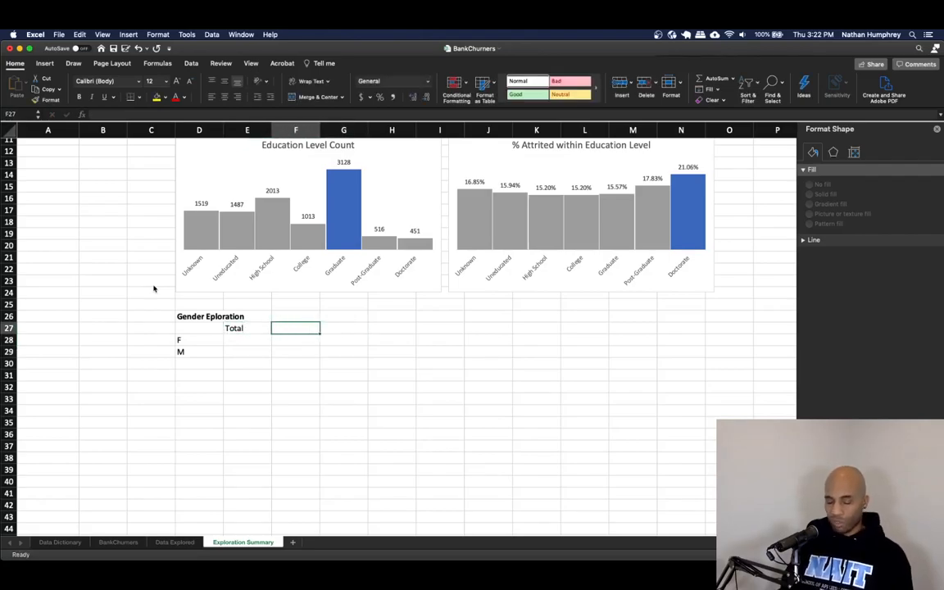
type("% Attrited")
key("Return")
key("Left")
key("Left")
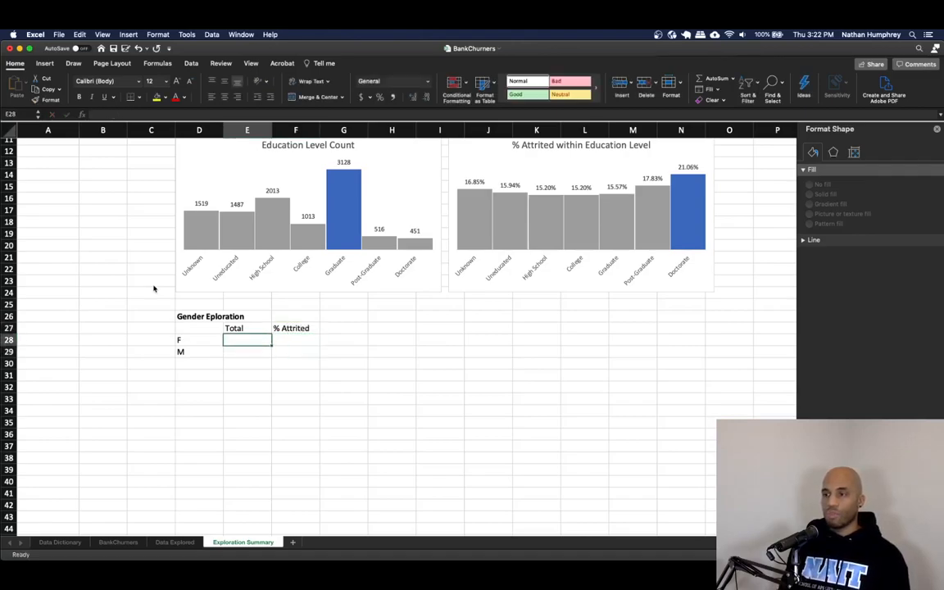
Move the % Attrited header of the gender table from cell F27 to G27
key("Right")
key("Right")
key("Left")
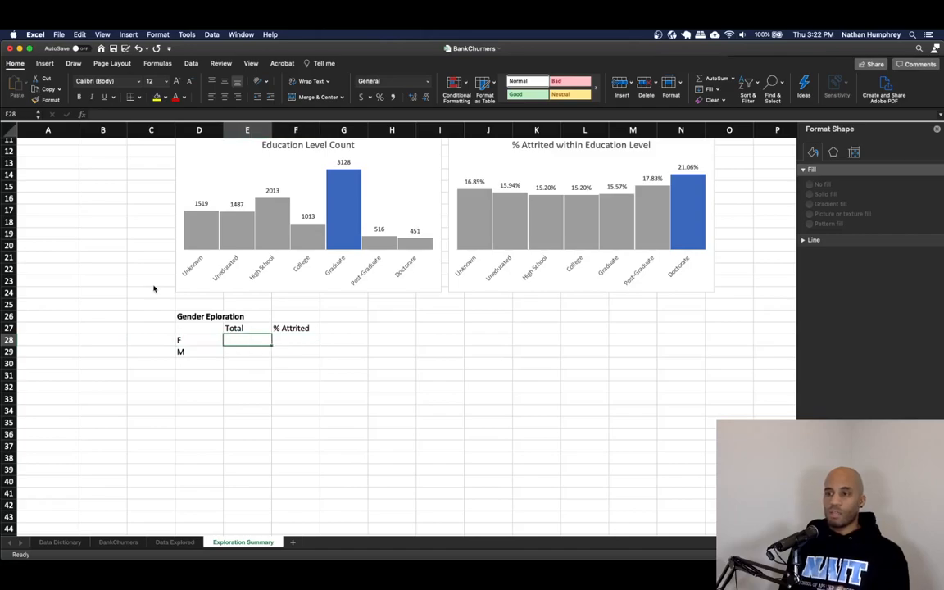
key("Down")
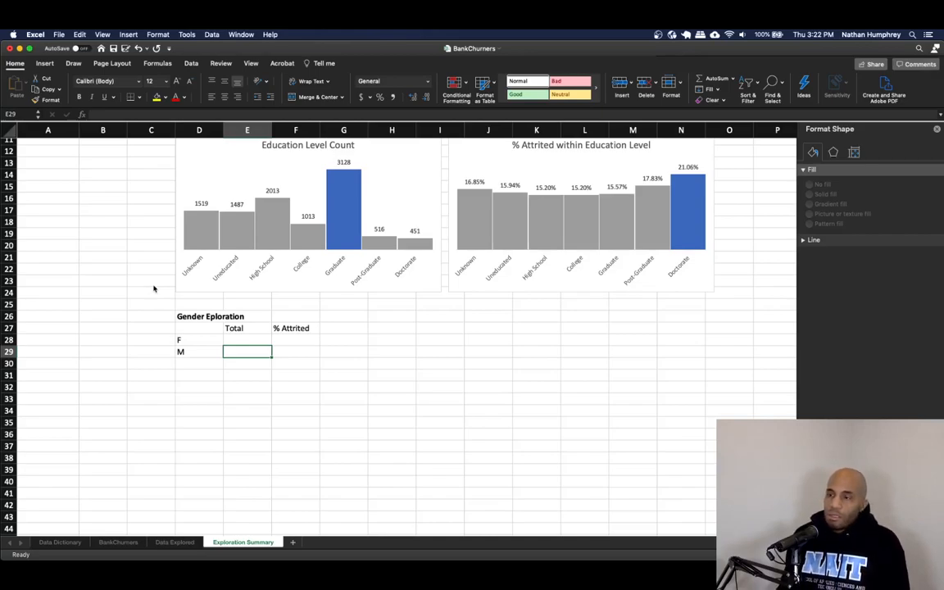
key("Up")
key("Up")
key("Right")
key("super+x")
key("Right")
key("super+v")
key("Left")
key("Left")
key("Right")
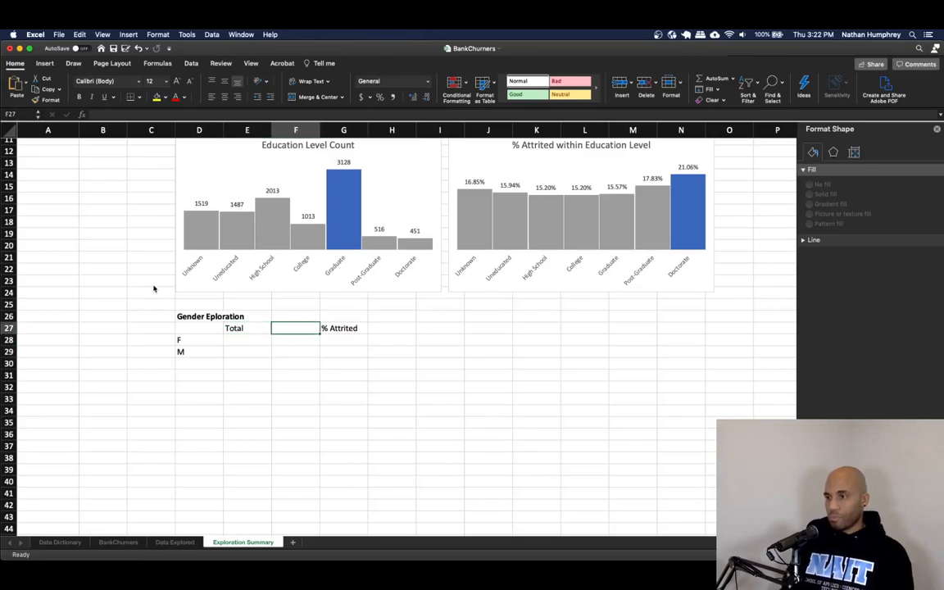
Enter the column header Attrited in cell F27, between Total and % Attrited
type("At")
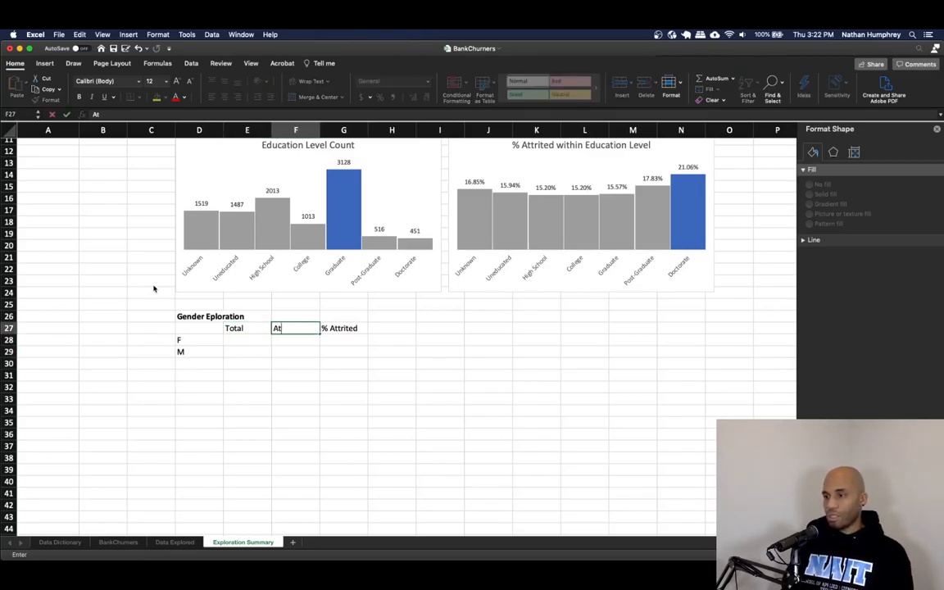
type("trited")
key("Return")
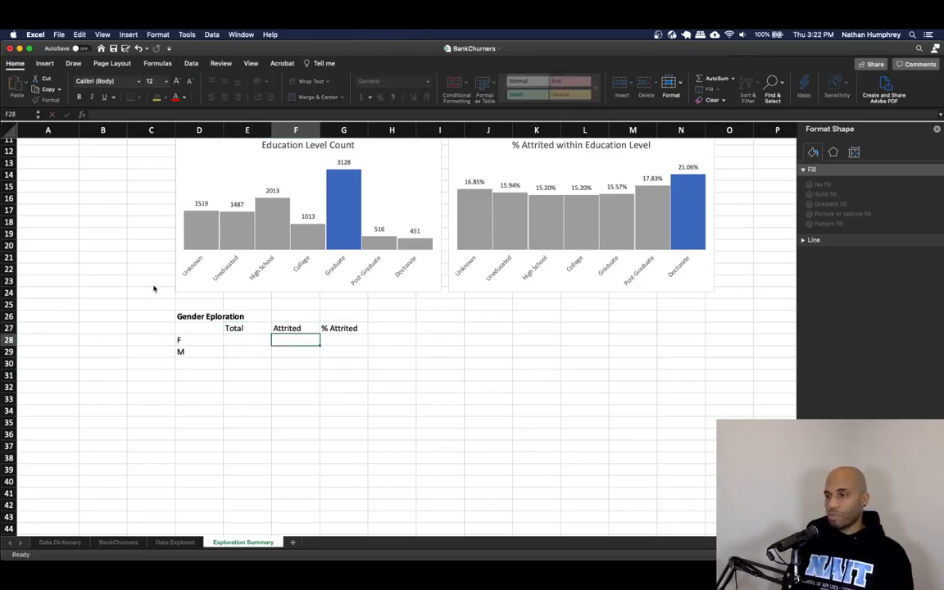
Count the female customers in cell E28 with =COUNTIF('Data Explored'!D2:D10128,"F")
key("Left")
type("=COUNT")
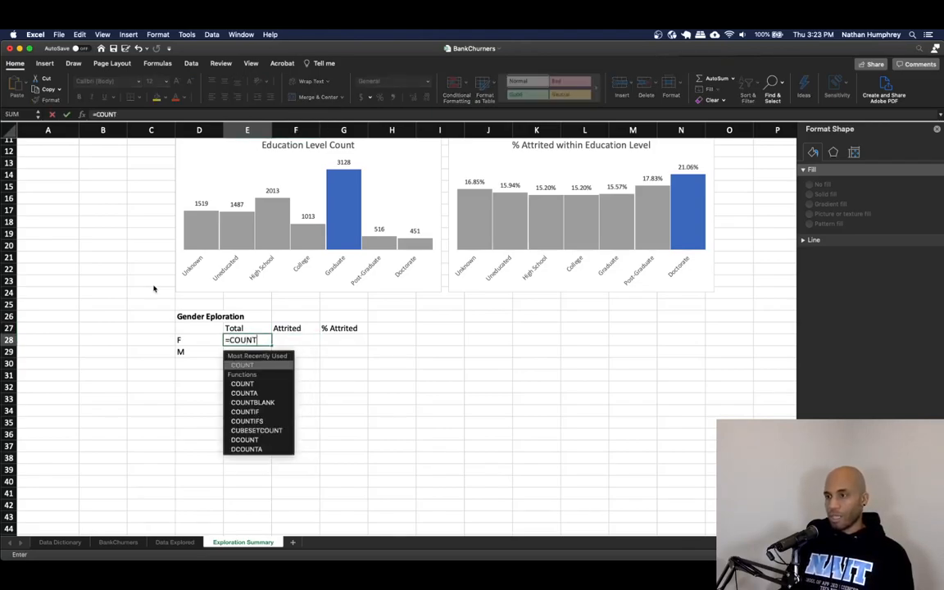
type("IF(")
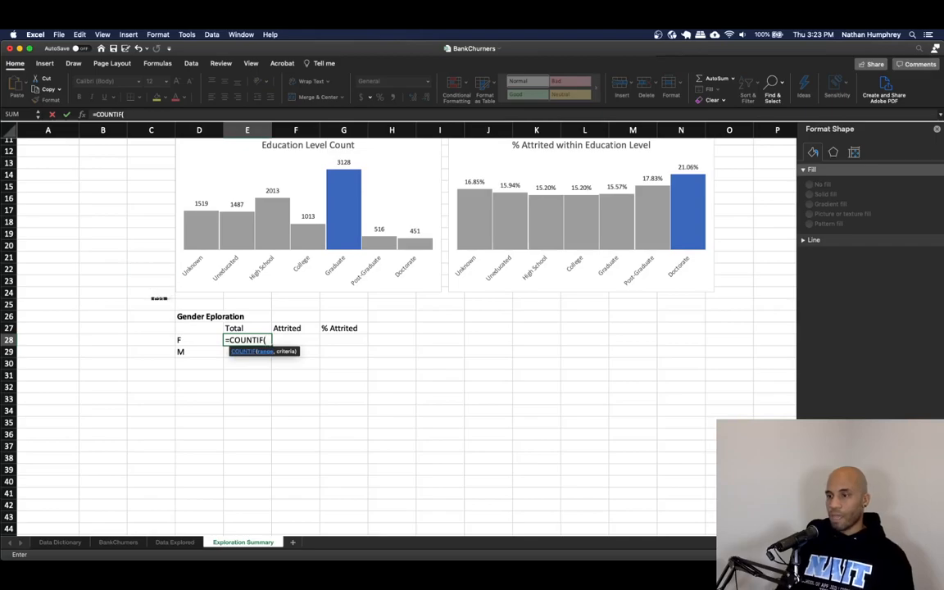
left_click(174, 542)
left_click(145, 137)
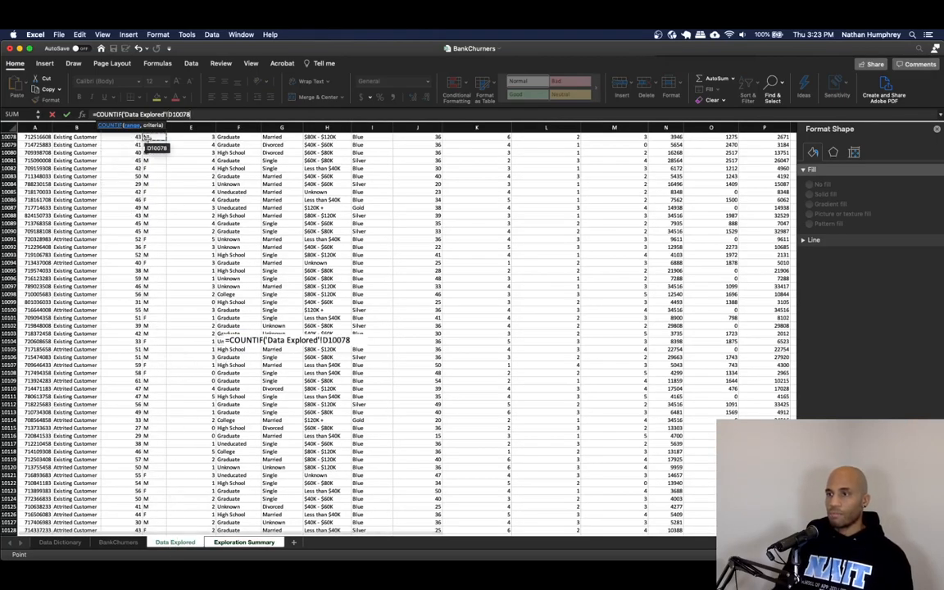
key("super+Up")
key("Down")
key("super+shift+Down")
type(",\"F")
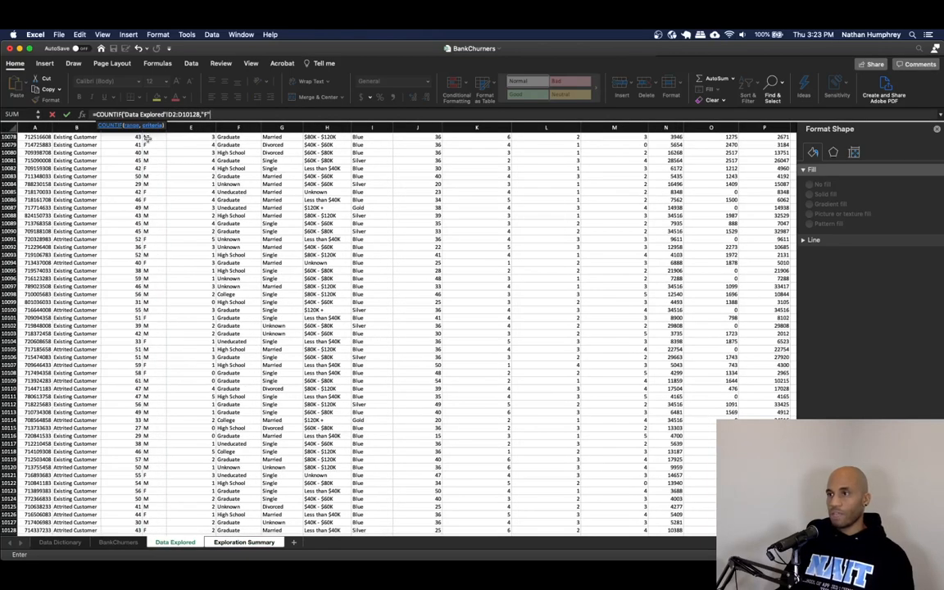
key("Return")
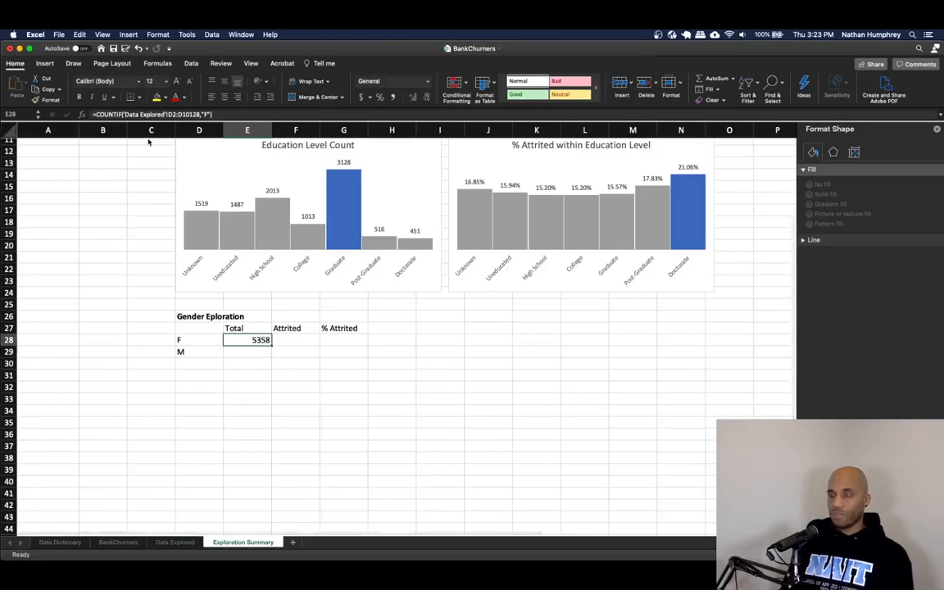
Reuse the female count formula in cell E29, changing its criterion to "M" to count the male customers
key("Down")
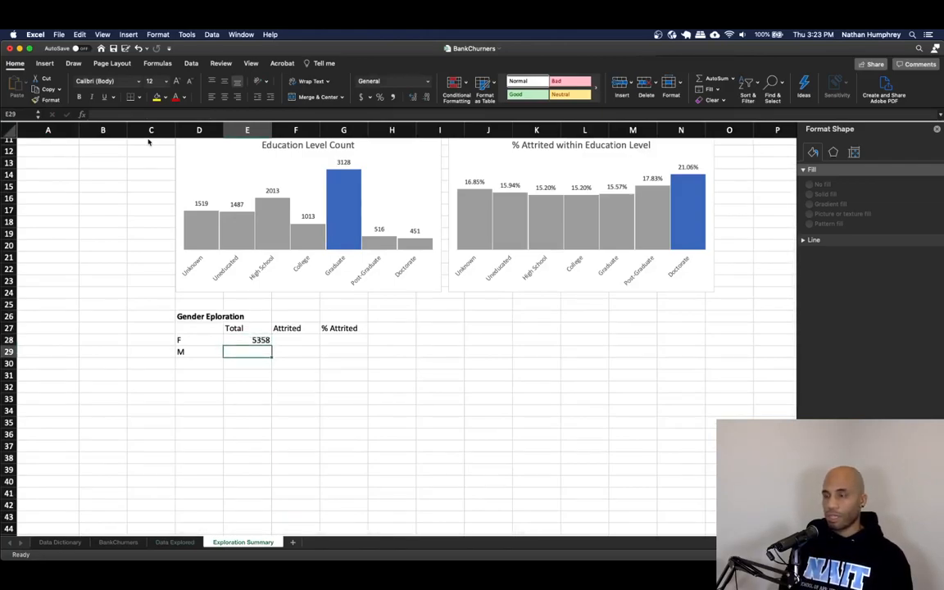
key("Up")
left_click(222, 114)
left_click_drag(222, 114, 83, 114)
key("super+c")
key("Return")
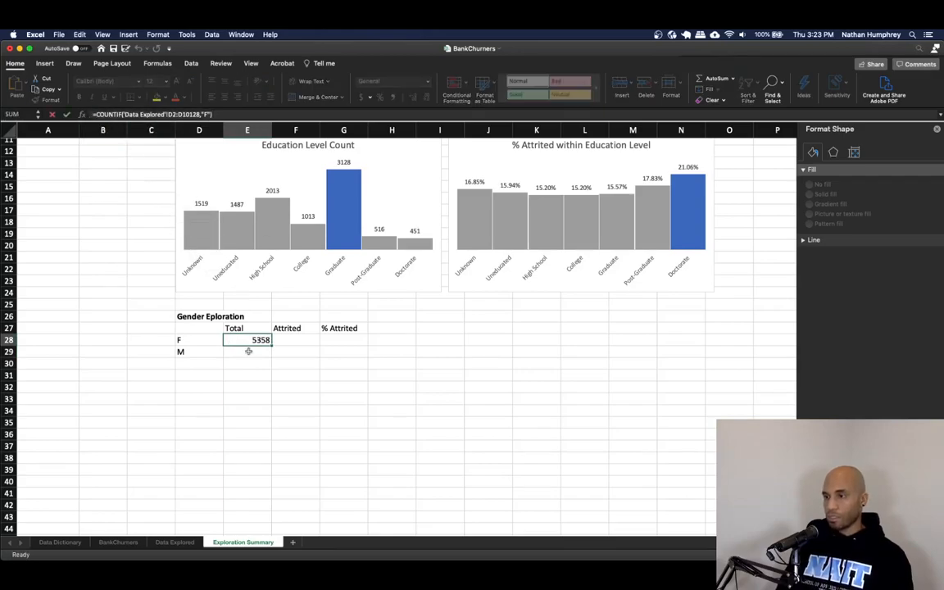
key("Down")
left_click(245, 352)
key("super+v")
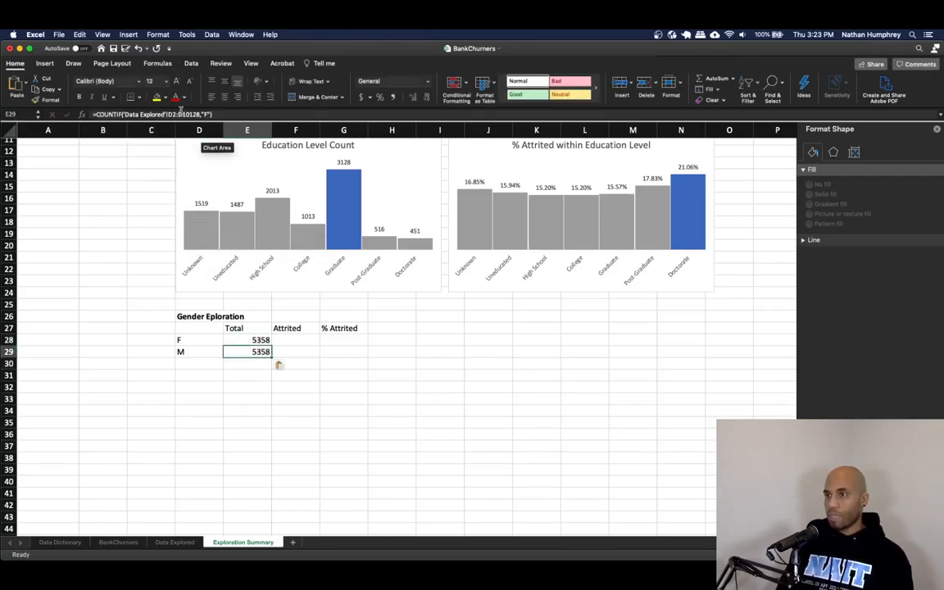
left_click(203, 114)
key("BackSpace")
type("M")
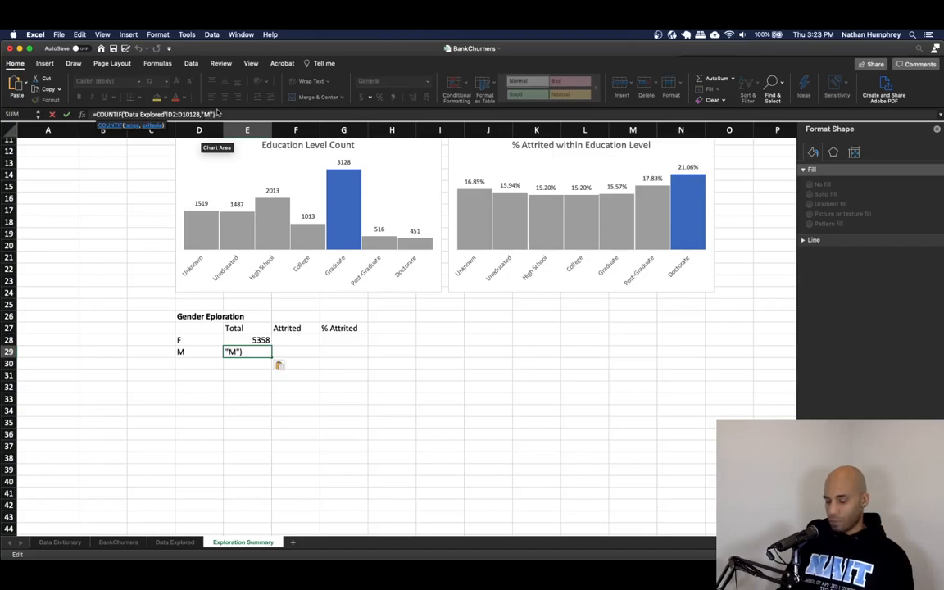
key("Return")
Replace the COUNTIF formulas in the gender totals E28:E29 with their plain values
key("Up")
key("Up")
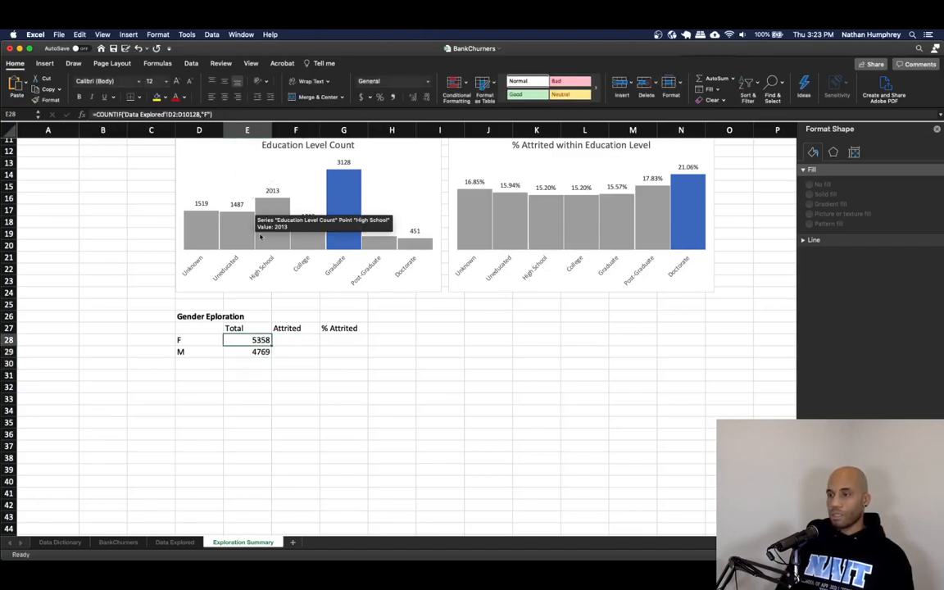
left_click(260, 352, "shift")
key("super+c")
right_click(255, 339)
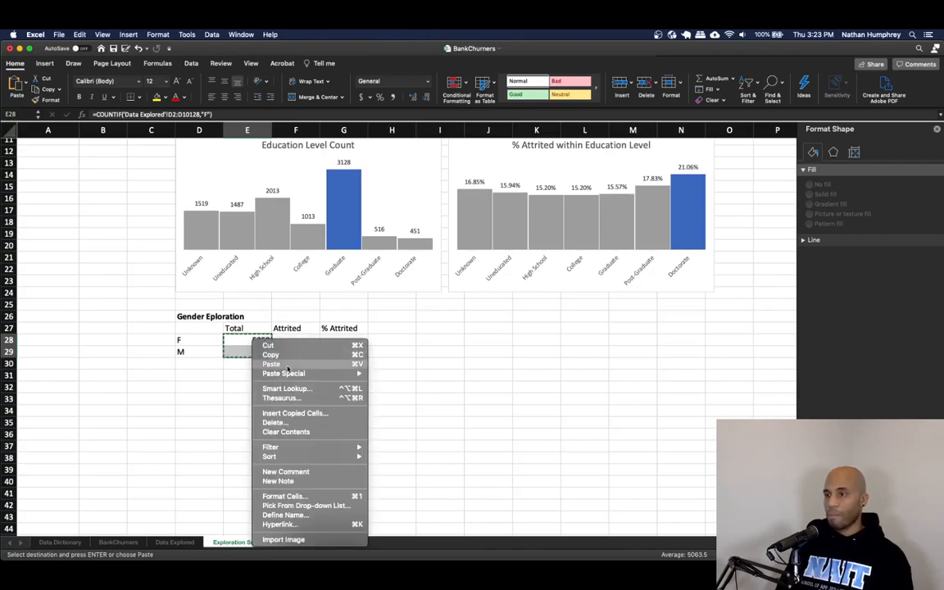
mouse_move(295, 375)
left_click(390, 450)
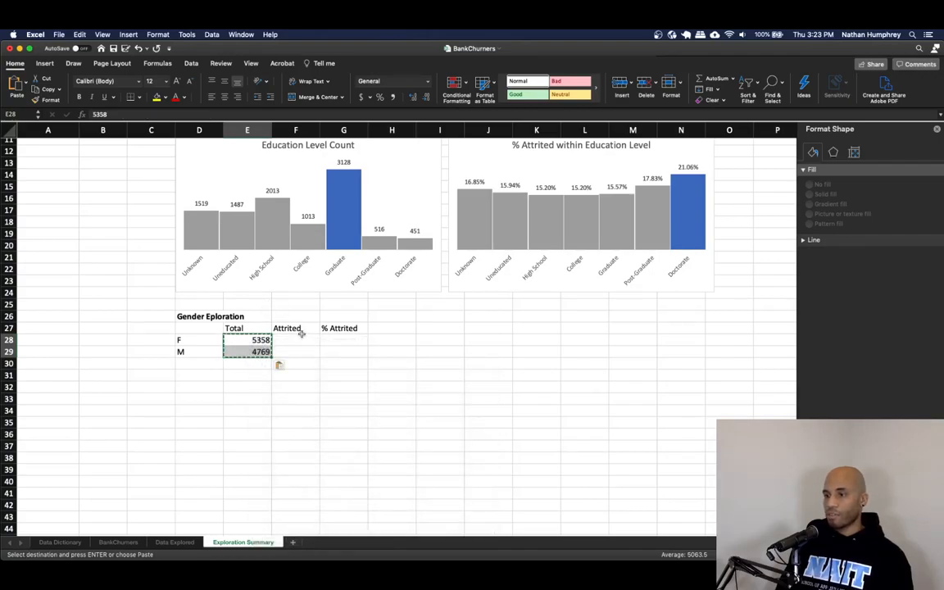
left_click(299, 338)
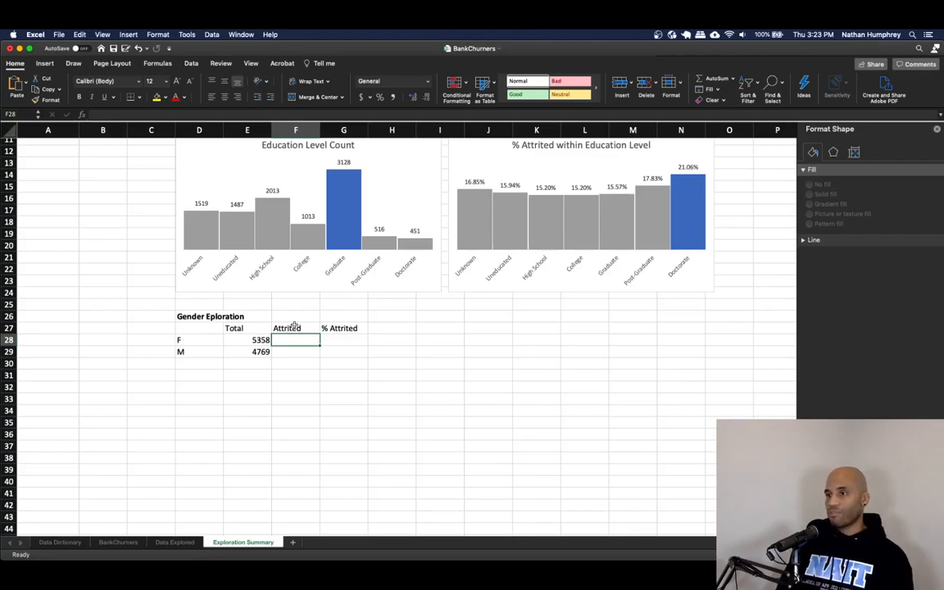
Start a COUNTIFS formula in cell F28 with 'Data Explored'!D2:D10128 as the first range and "F" as its criterion
scroll(295, 323, "up", 3)
scroll(307, 304, "down", 6)
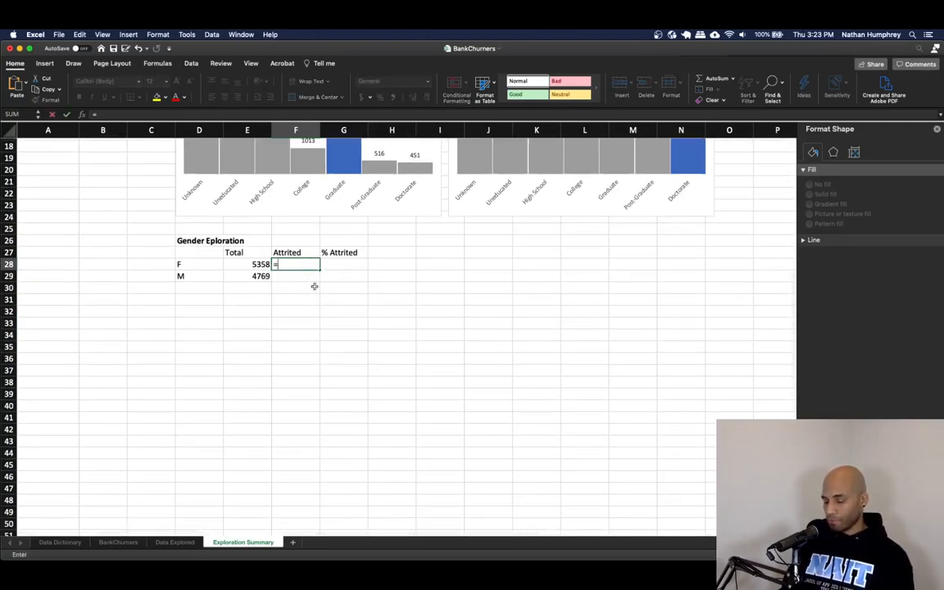
type("=COUNTIFS(")
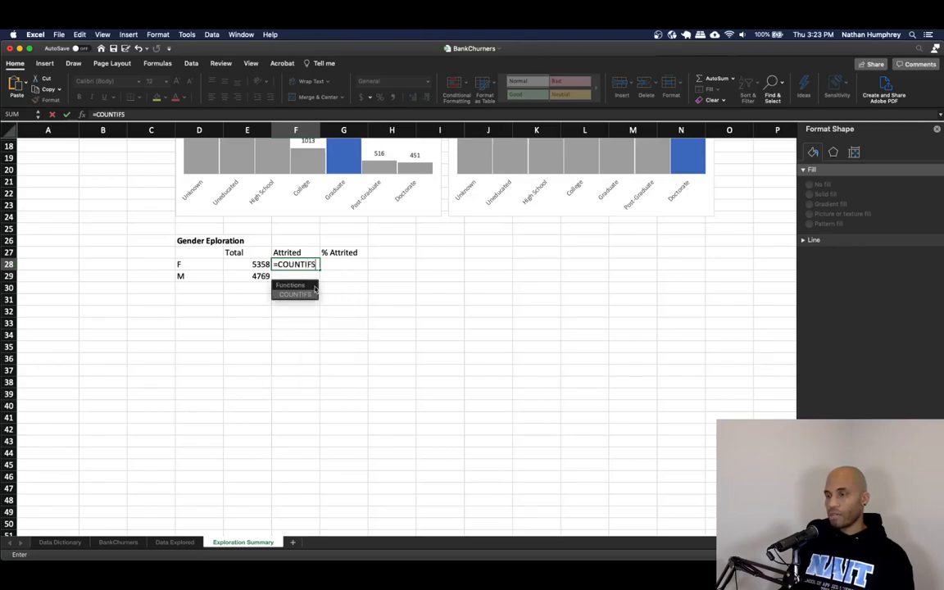
left_click(168, 542)
left_click(141, 137)
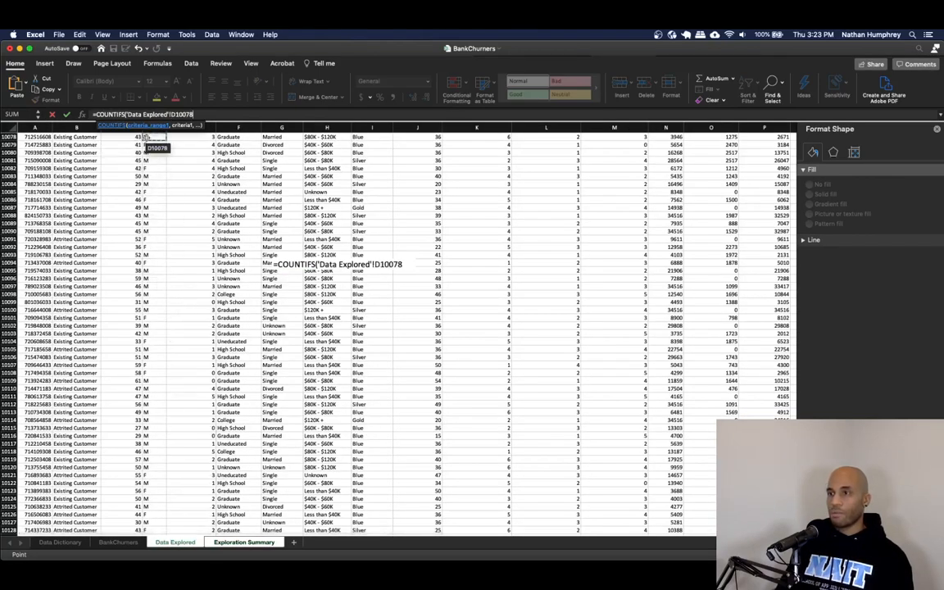
key("super+Up")
key("Down")
key("super+shift+Down")
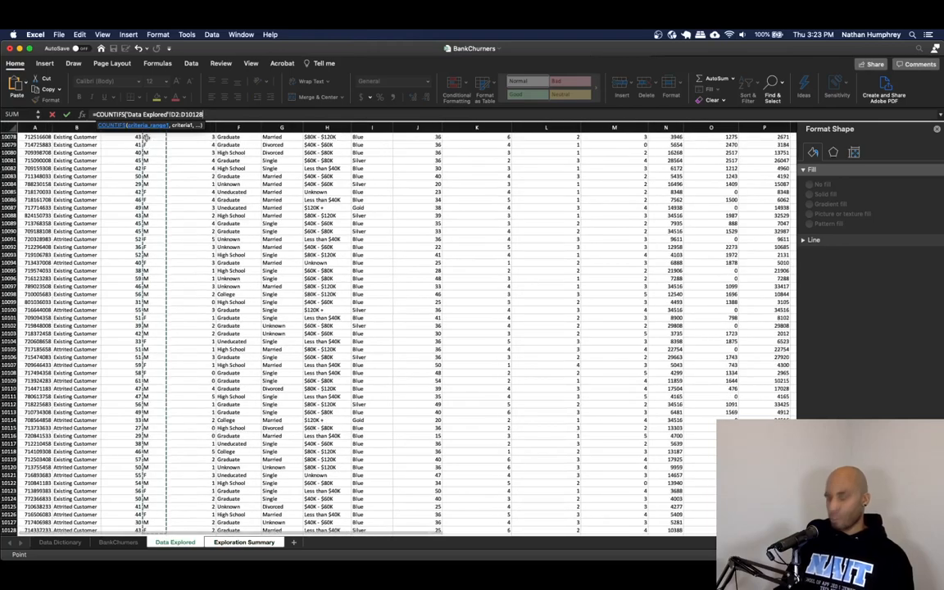
type(",\"F\",")
Complete the F28 formula with the second range 'Data Explored'!B2:B10128 and the criterion "Attrited Customer"
left_click(70, 152)
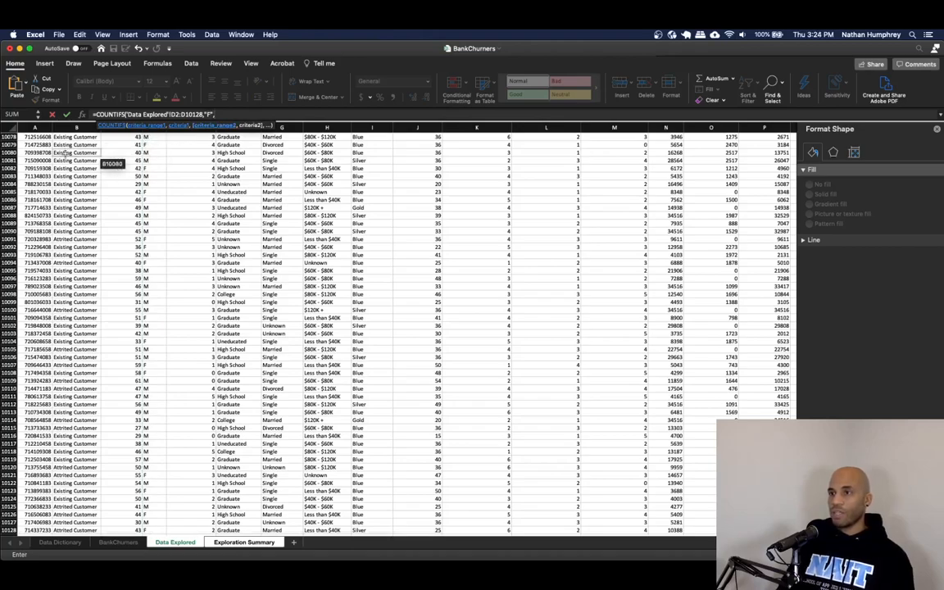
key("super+Up")
key("Down")
key("super+shift+Down")
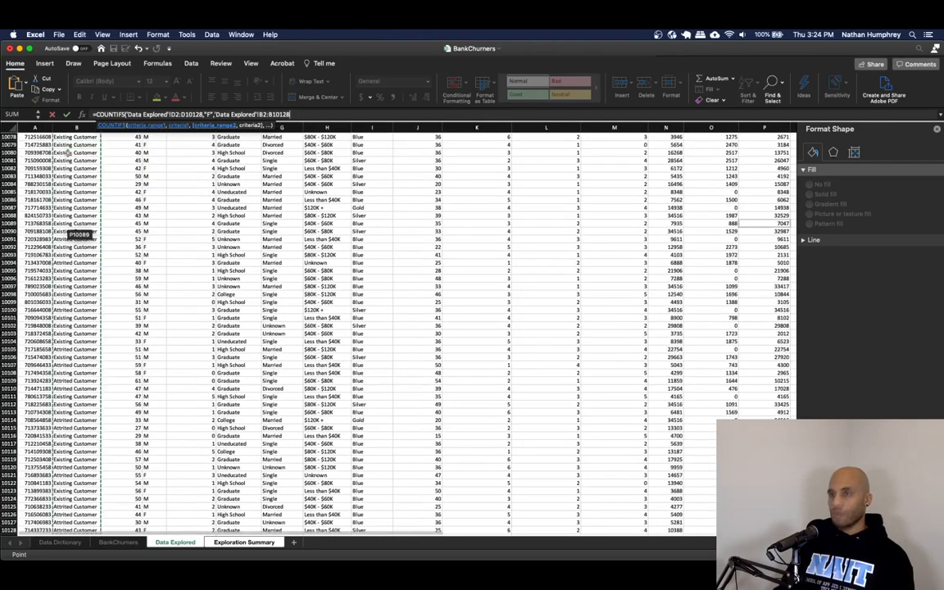
type(",\"Attri")
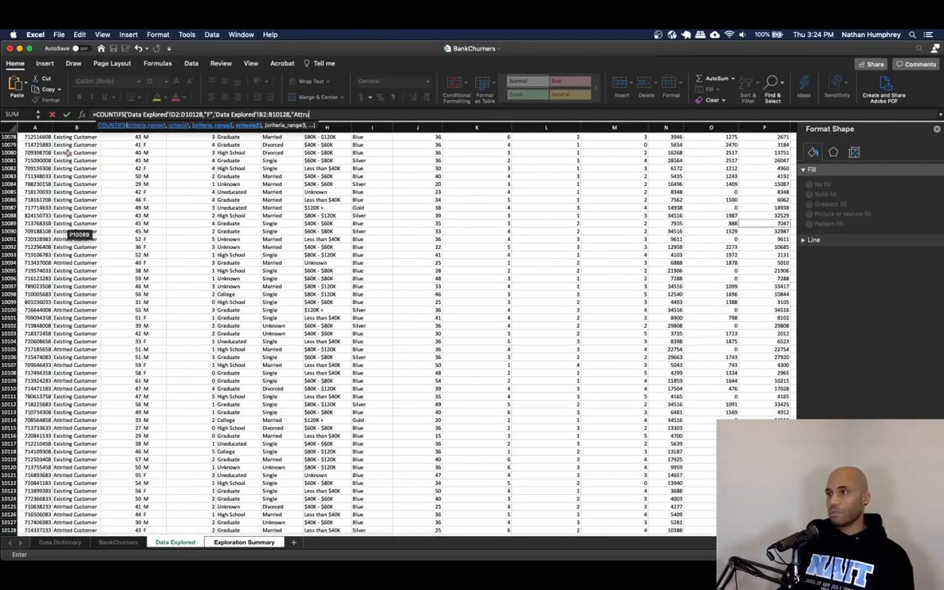
type("ted Customer\")")
key("Return")
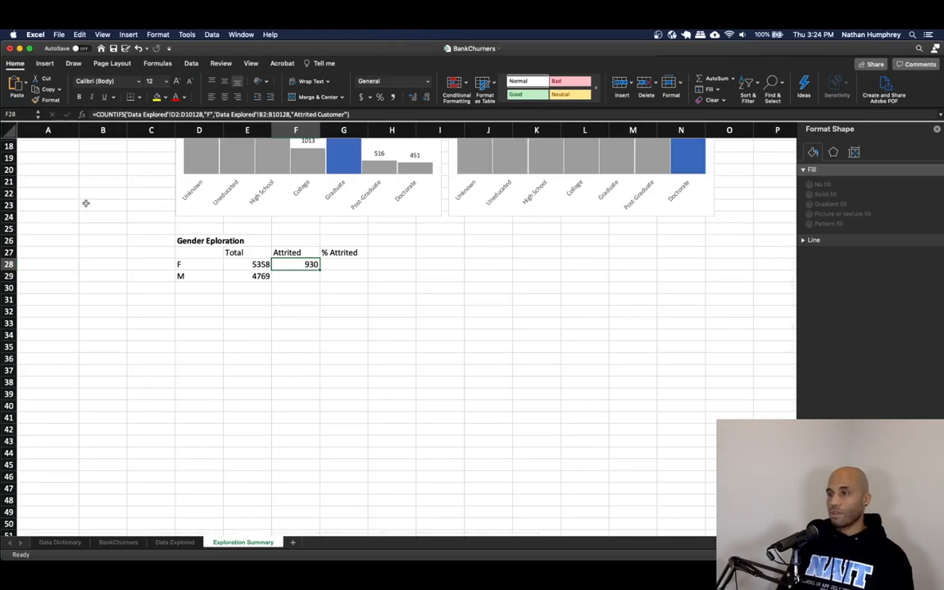
Reuse the attrited female formula in cell F29, changing its gender criterion to "M" to count attrited male customers
left_click_drag(351, 115, 97, 114)
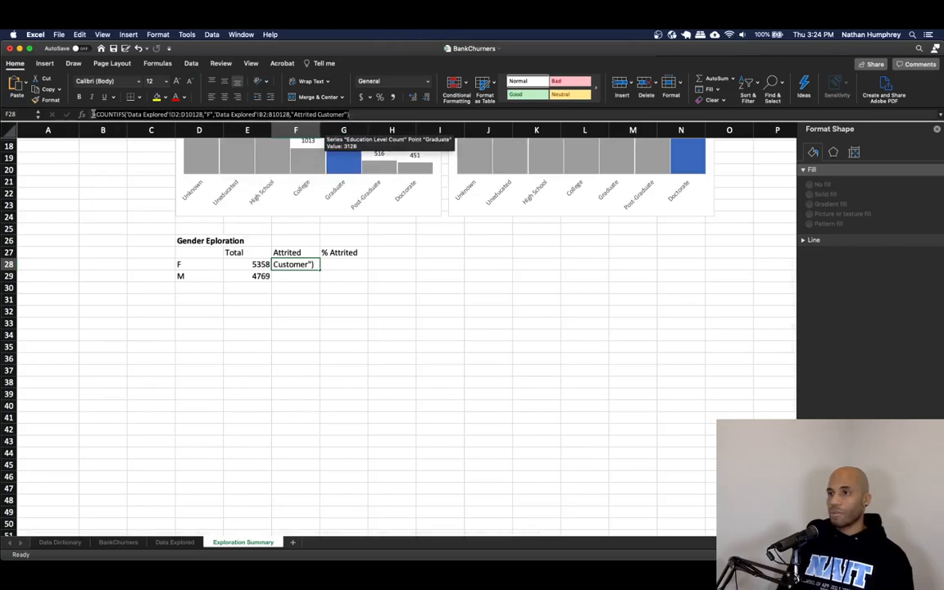
left_click(284, 276)
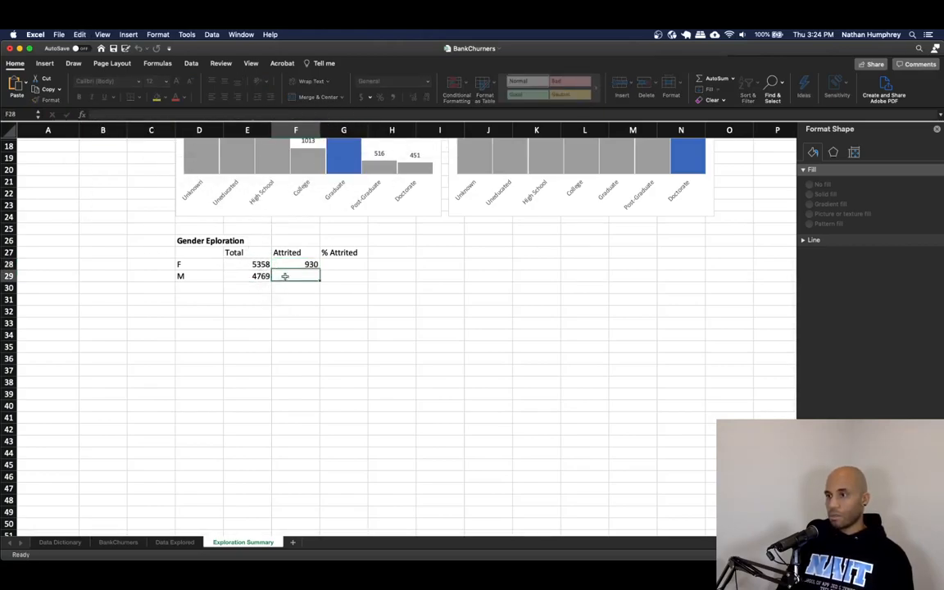
key("cmd+v")
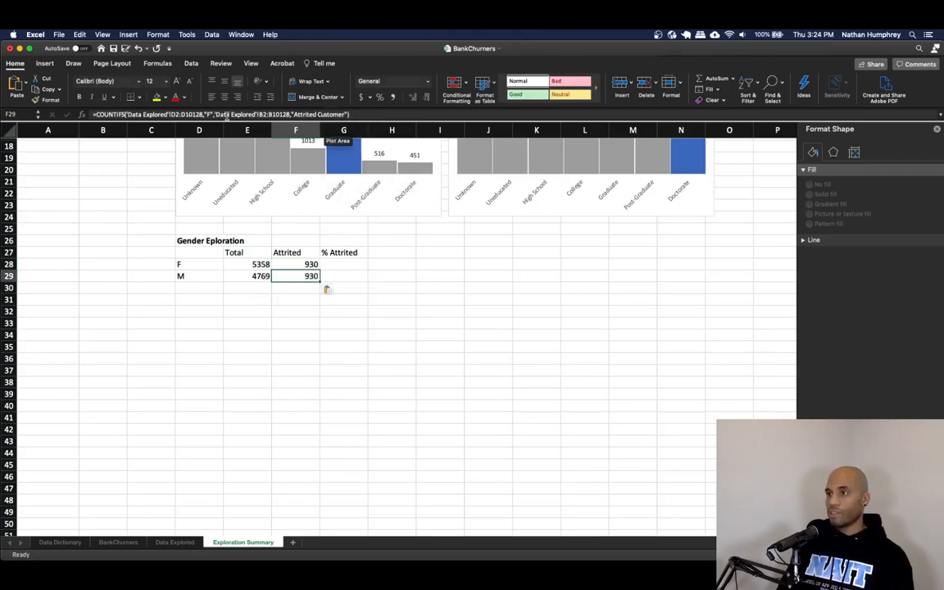
left_click(207, 115)
key("BackSpace")
type("M")
key("Return")
Replace the COUNTIFS formulas in the Attrited cells F28:F29 with their plain values
key("Up")
key("Up")
key("Right")
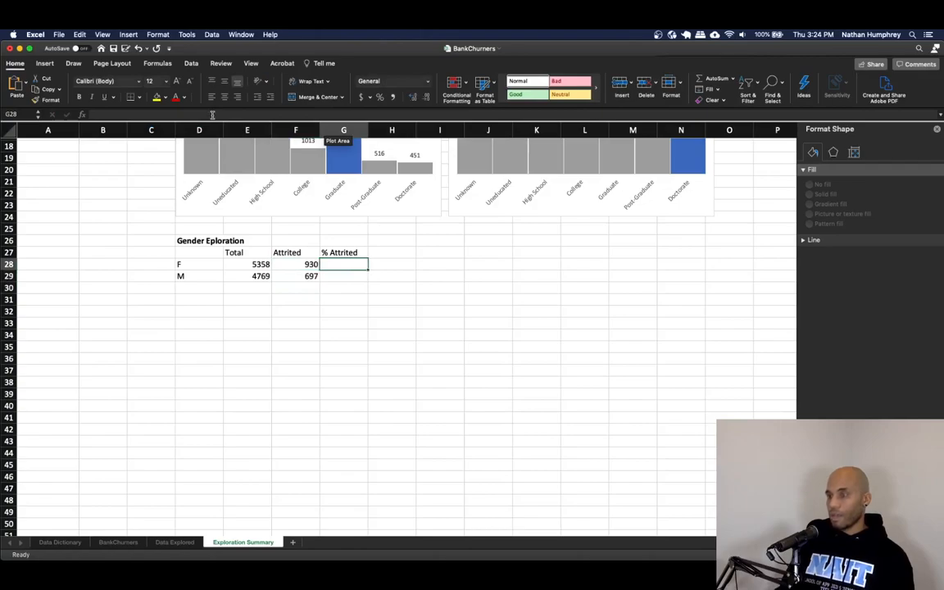
key("Left")
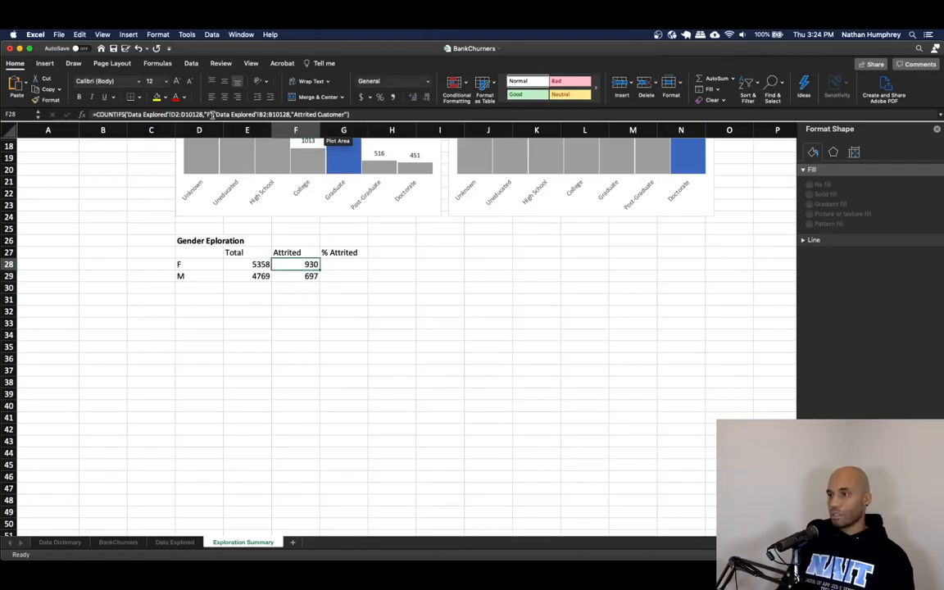
key("shift+Down")
key("super+c")
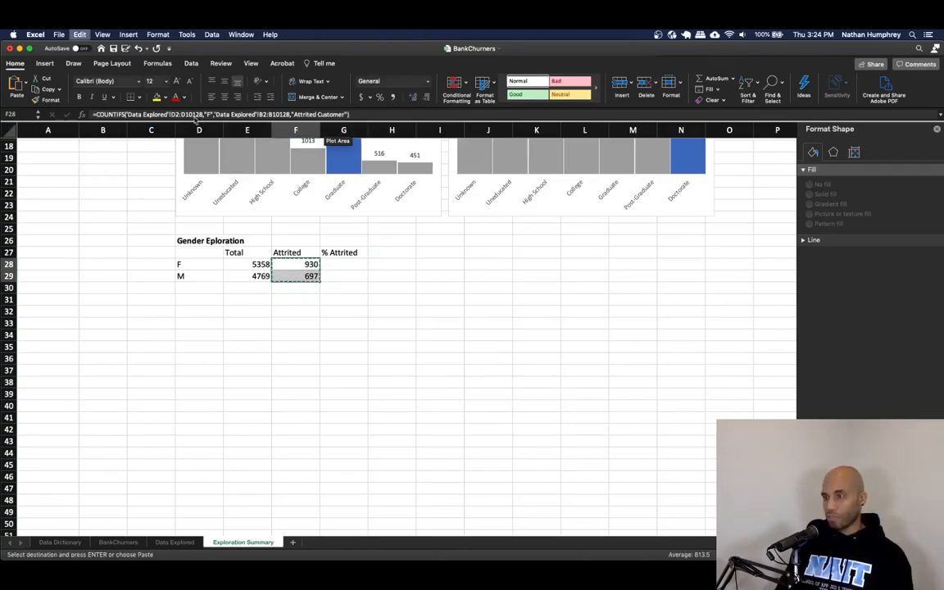
right_click(295, 271)
mouse_move(319, 299)
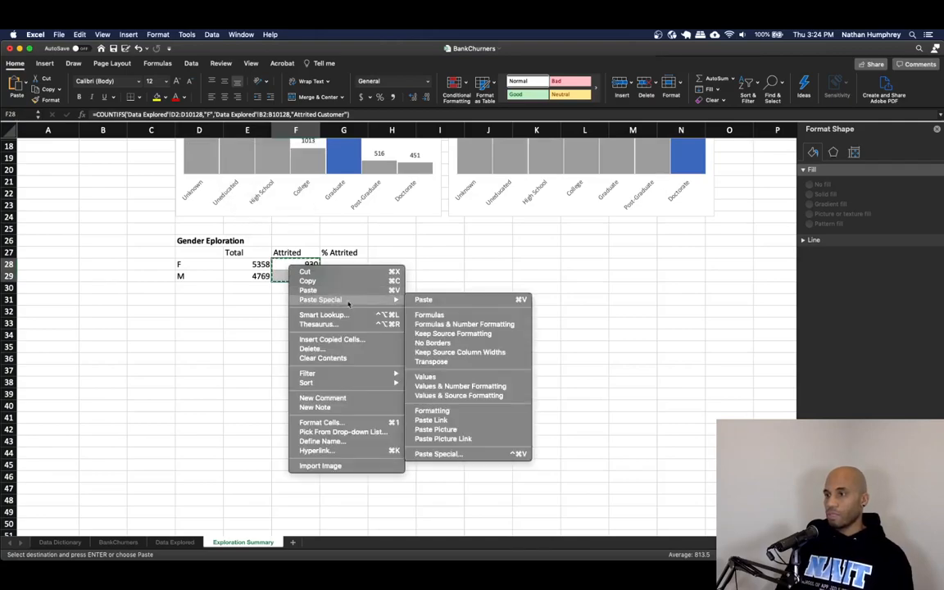
left_click(459, 371)
Calculate the female % Attrited in cell G28 with =F28/E28 and fill the formula down to G29
left_click(353, 276)
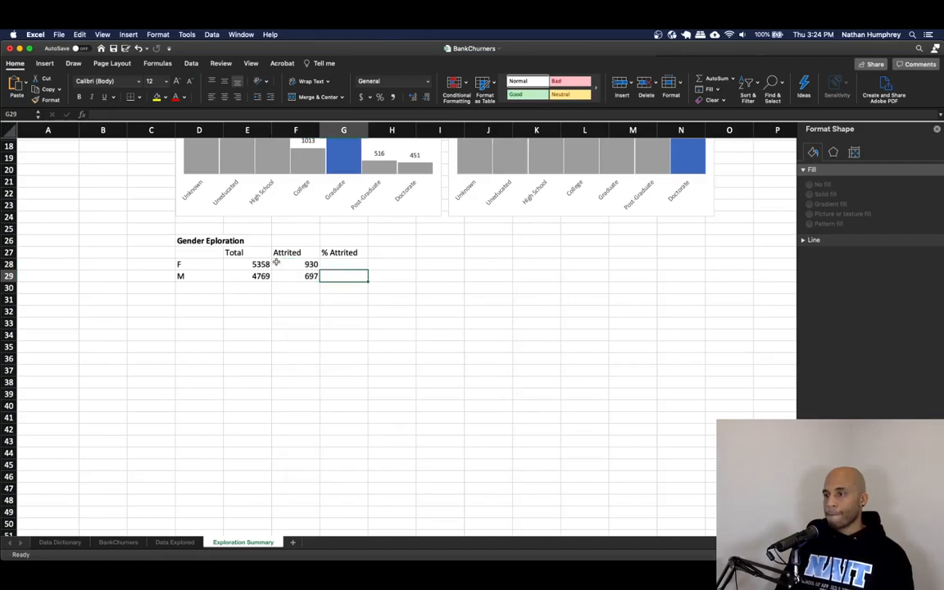
left_click(331, 265)
type("=F28/E28")
key("Return")
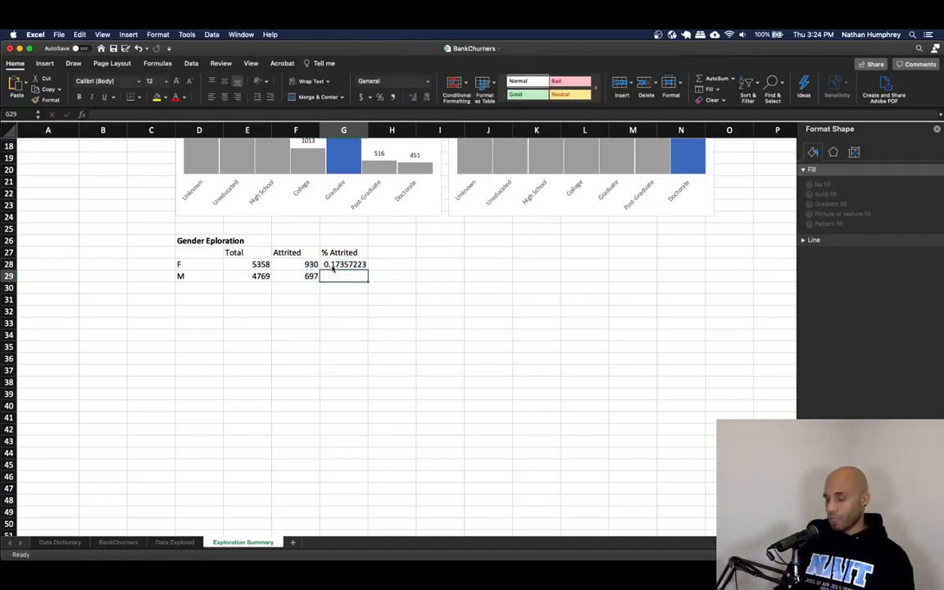
left_click(333, 266)
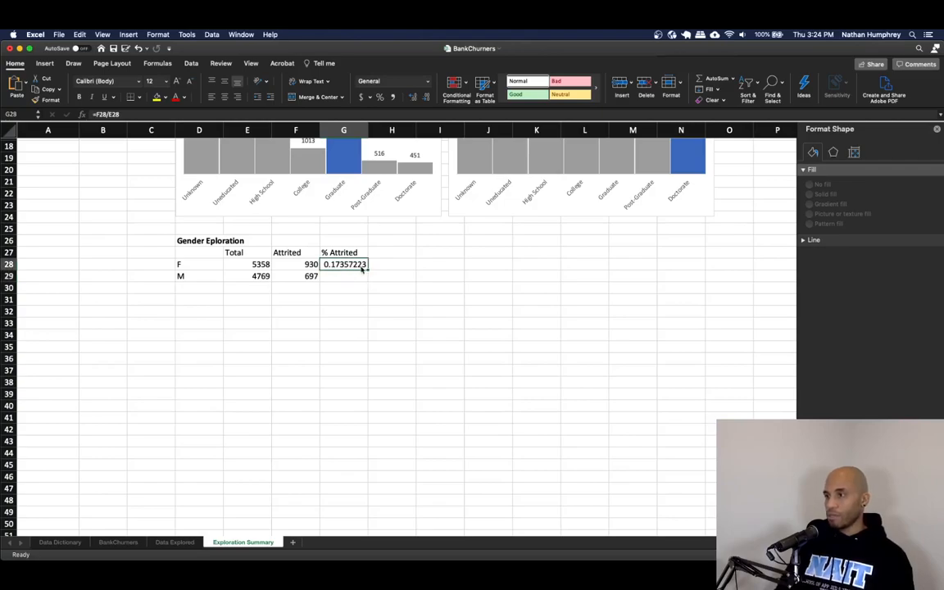
left_click_drag(368, 270, 370, 283)
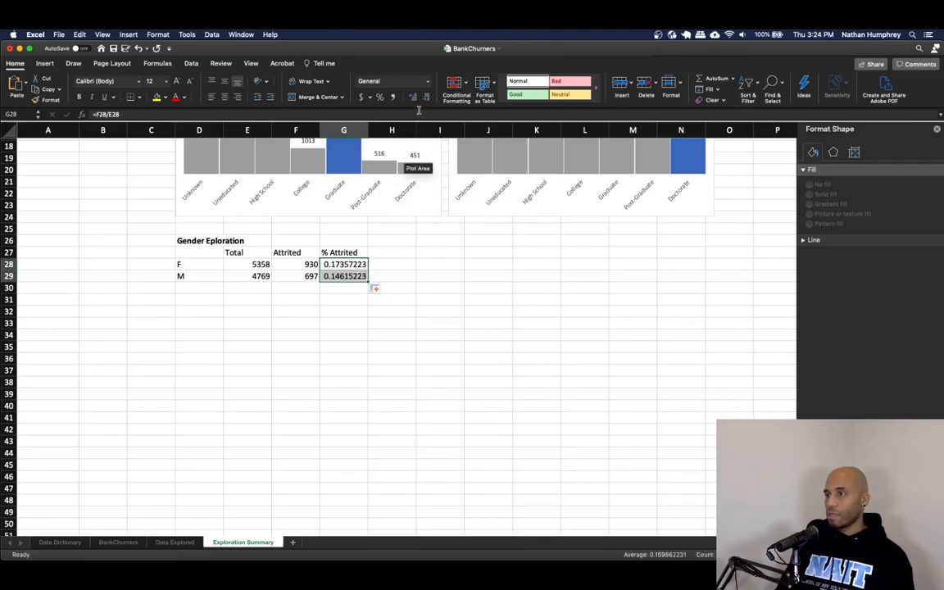
Format the % Attrited cells G28:G29 as percentages with two decimal places
left_click(380, 97)
left_click(412, 97)
left_click(413, 96)
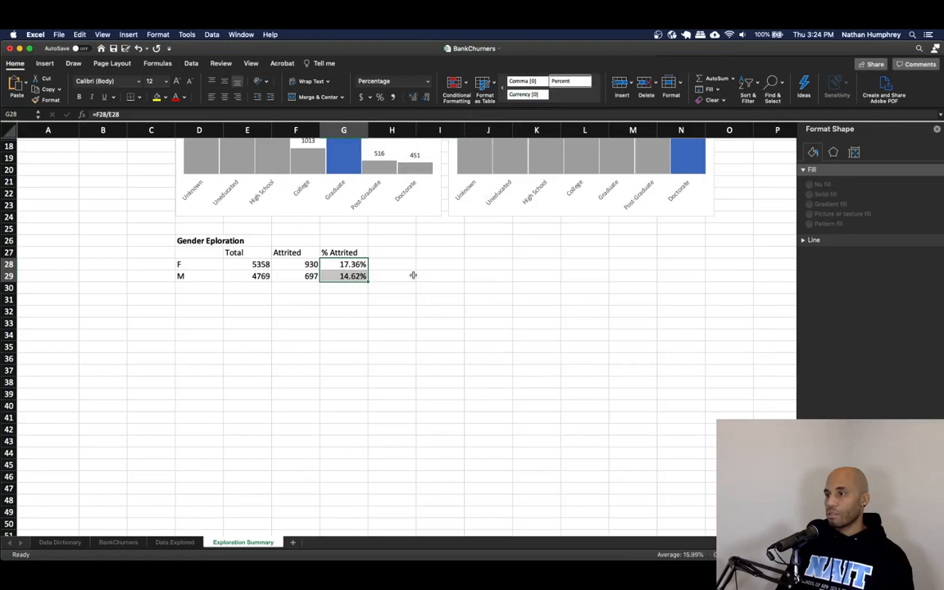
left_click(406, 276)
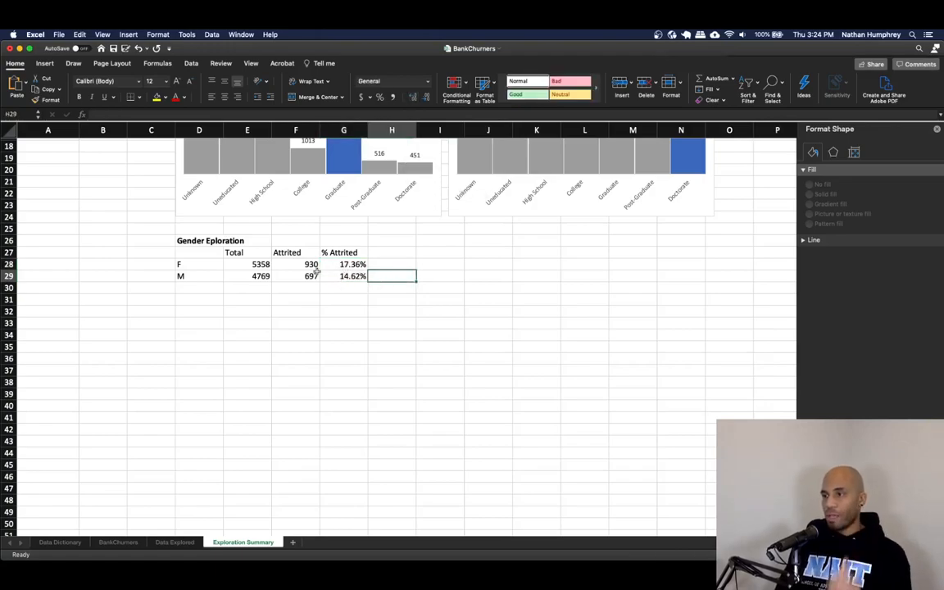
Review the total, attrited and % Attrited figures for female and male customers in the gender table
left_click(288, 268)
left_click(261, 267)
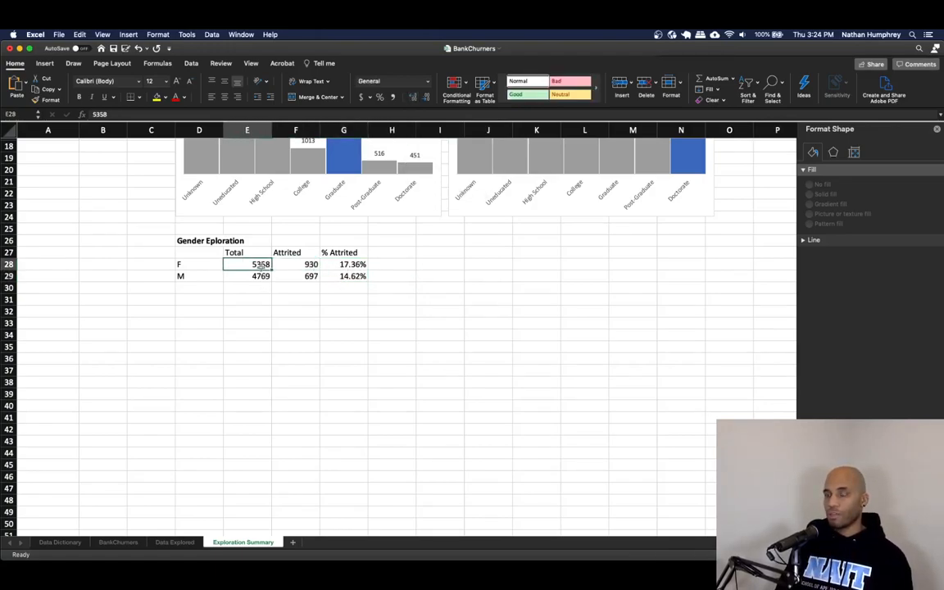
left_click(338, 272)
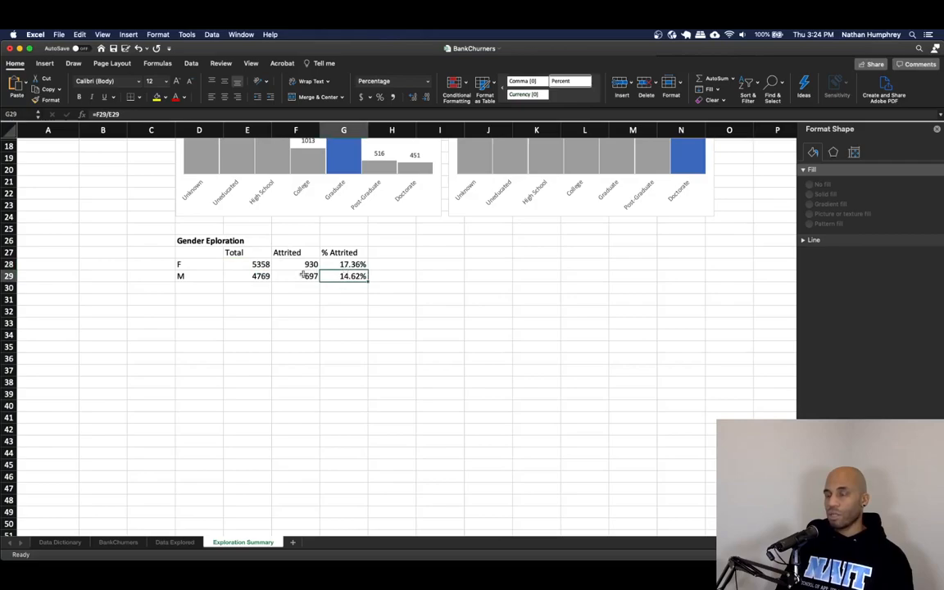
left_click(350, 265)
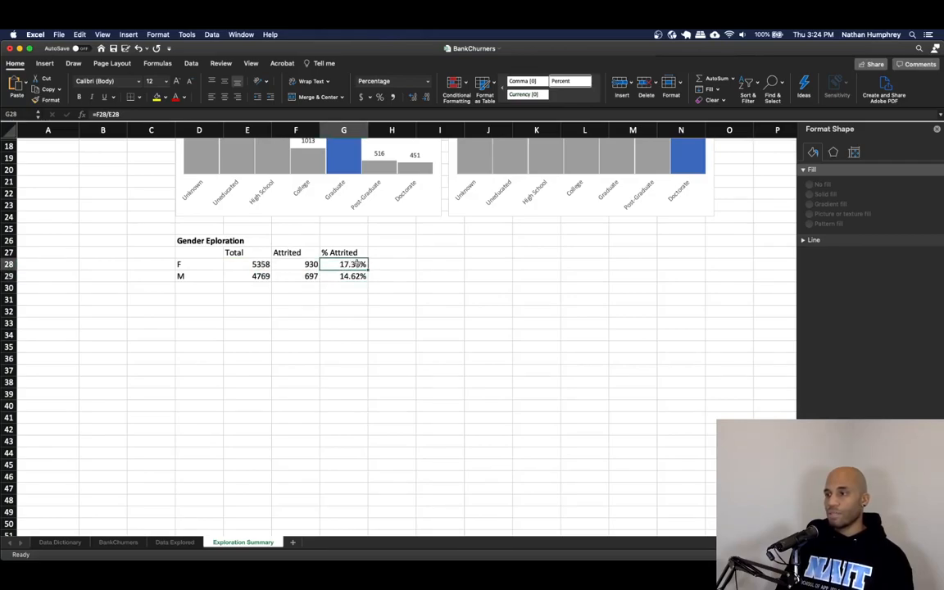
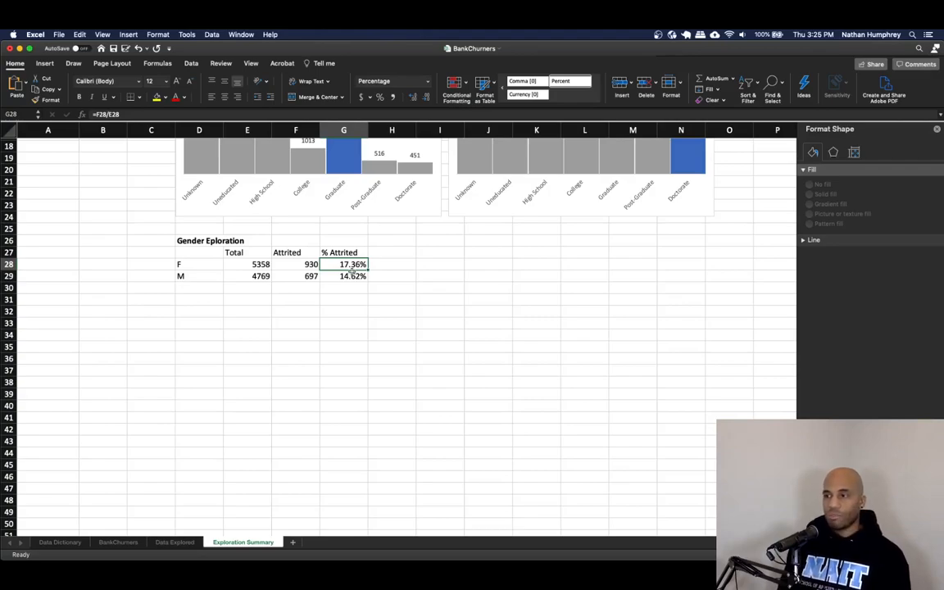
key("Right")
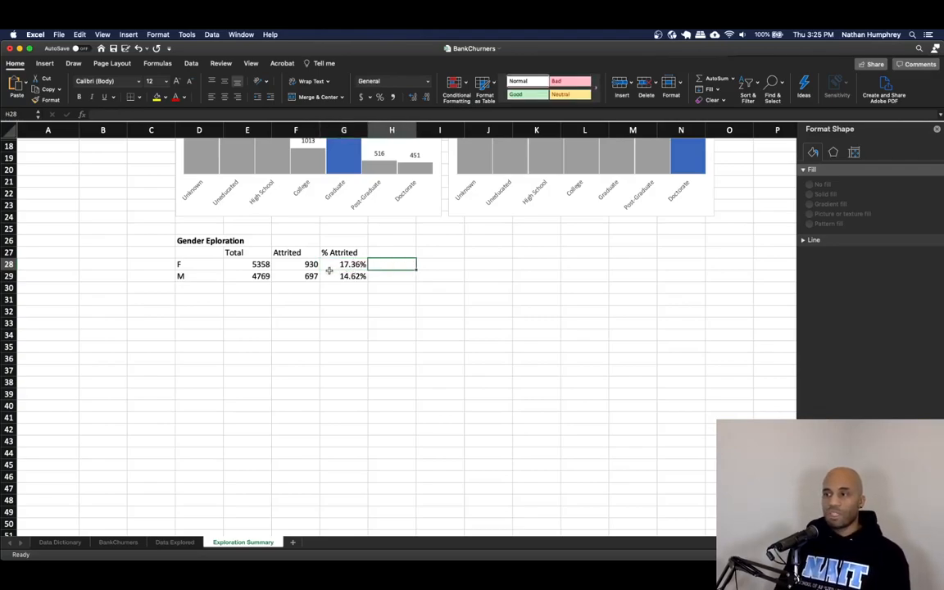
scroll(323, 271, "down", 6)
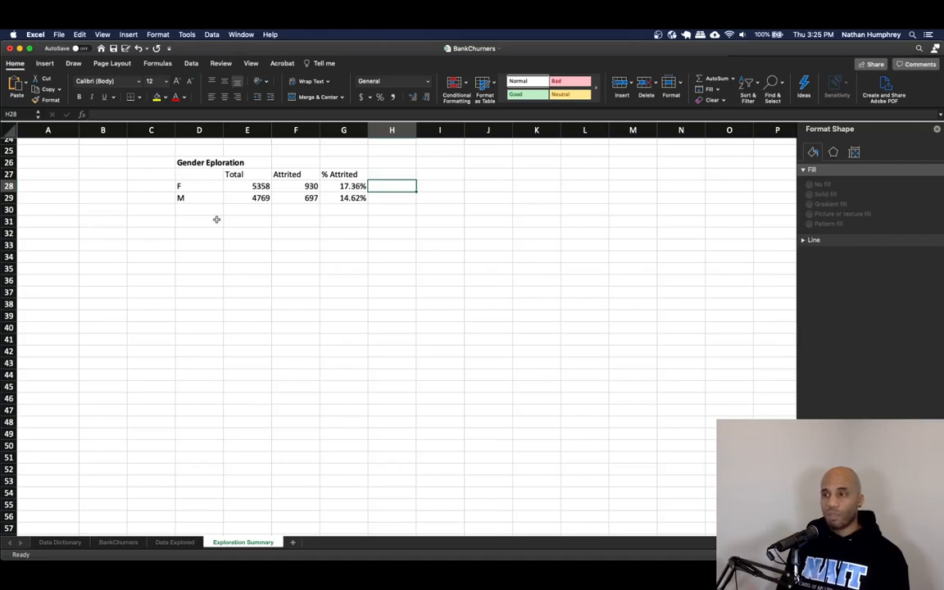
Examine the column headers on the Data Explored sheet back to Customer_Age, and compare with the gender table on Exploration Summary
left_click(173, 541)
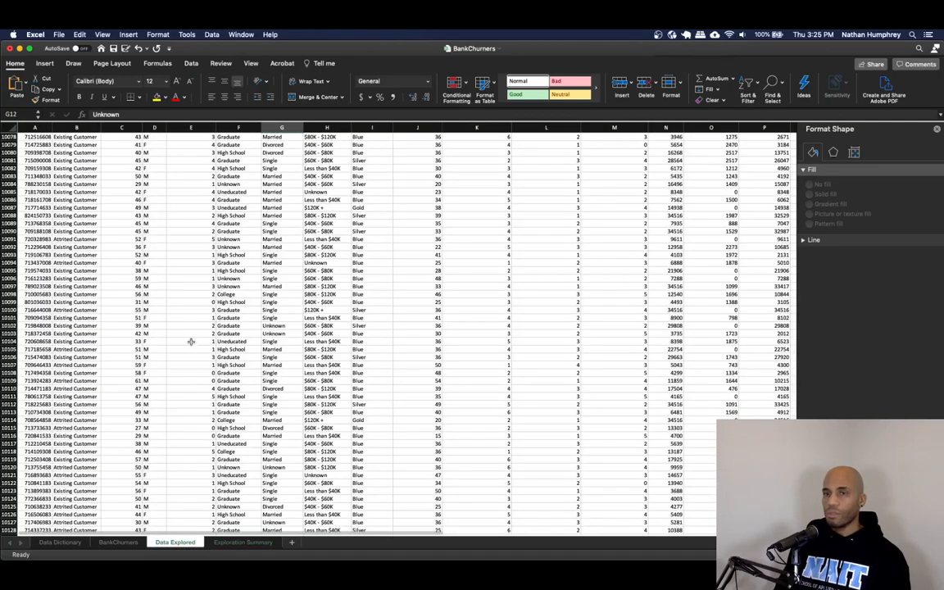
key("super+Up")
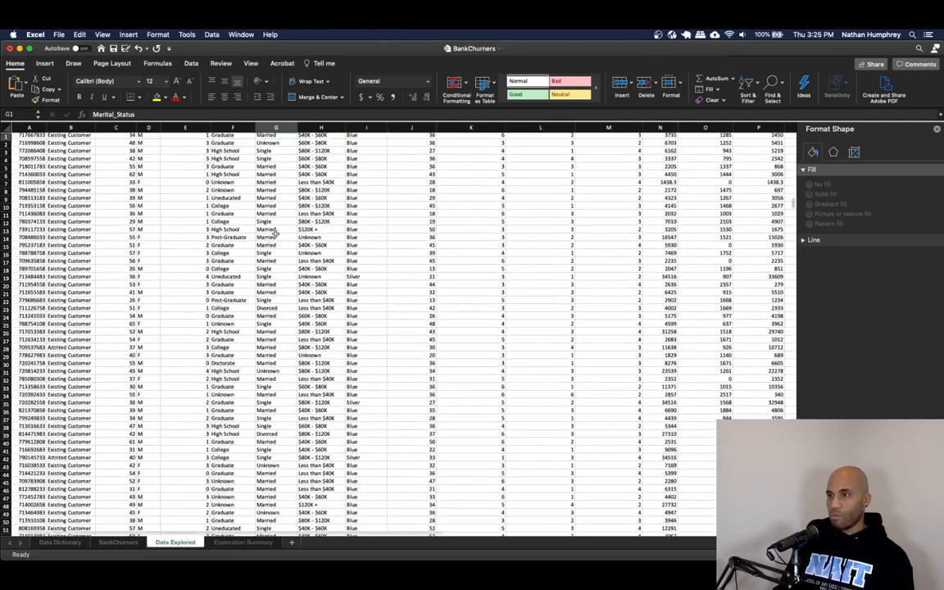
key("Left")
key("Left")
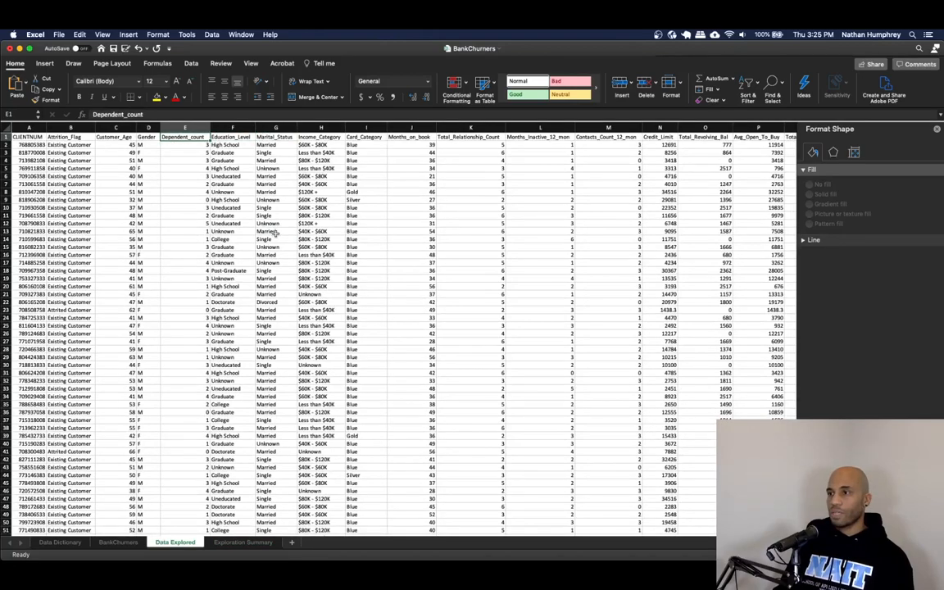
key("Left")
key("Left")
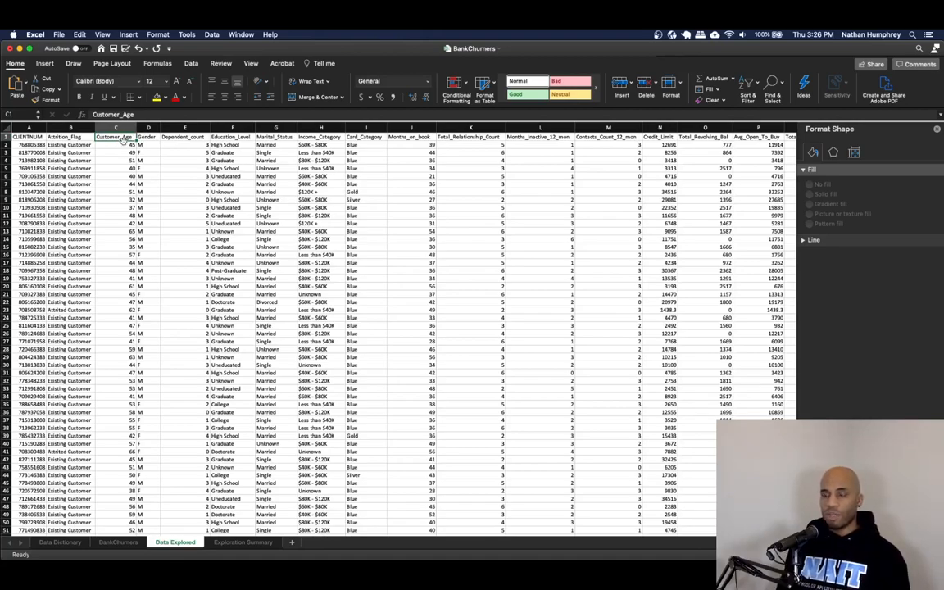
left_click(242, 541)
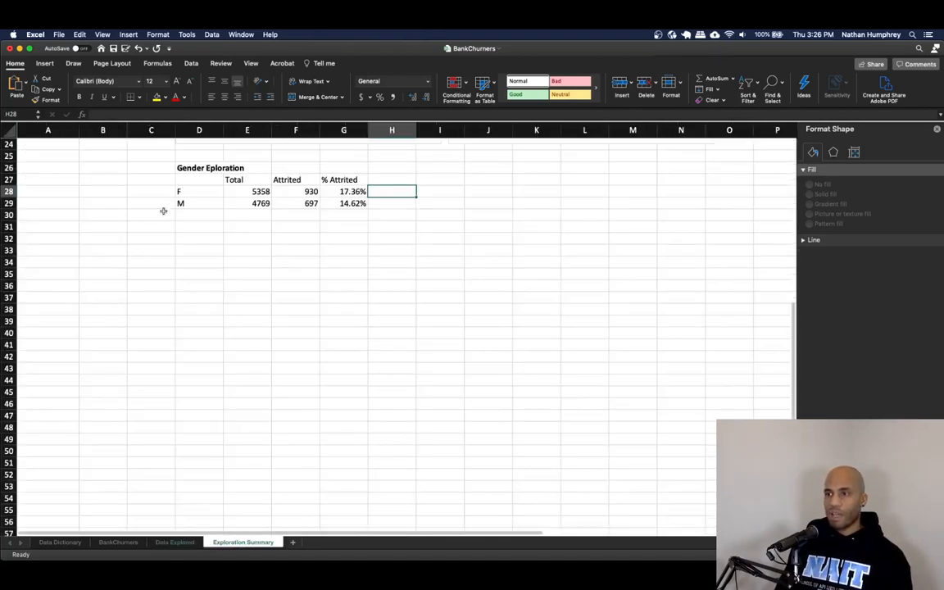
left_click(241, 191)
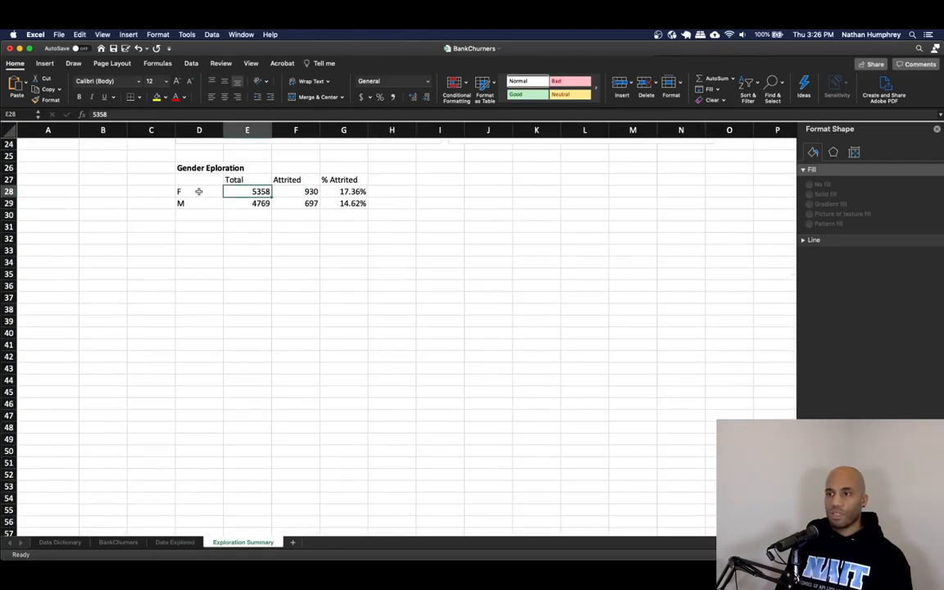
Insert two blank columns before the Gender column on the Data Explored sheet
left_click(175, 541)
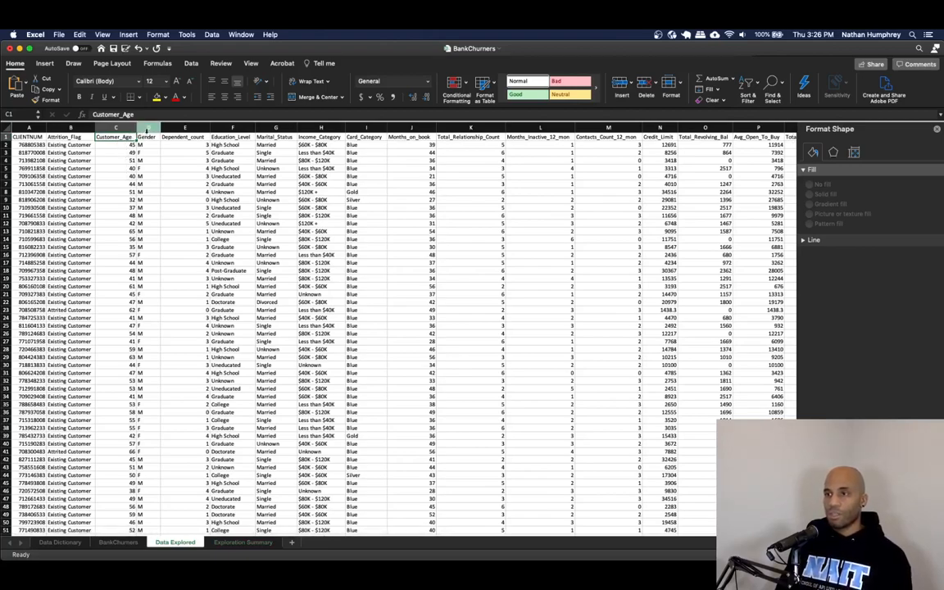
right_click(146, 127)
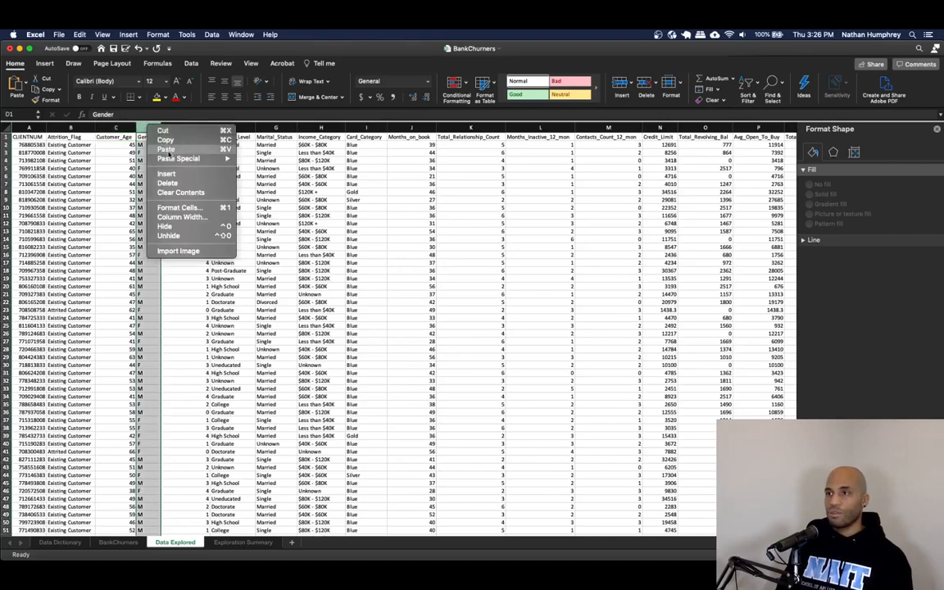
left_click(173, 174)
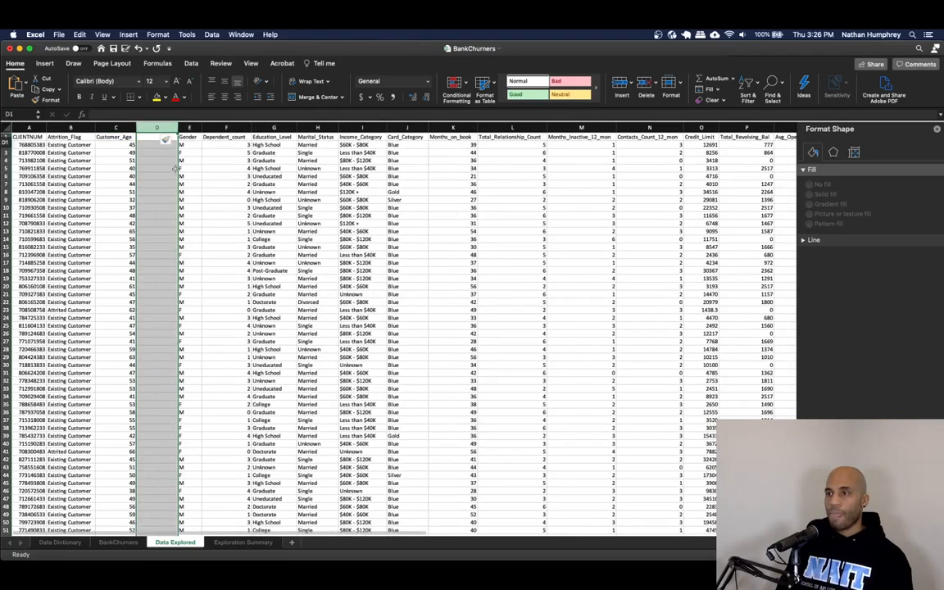
right_click(191, 127)
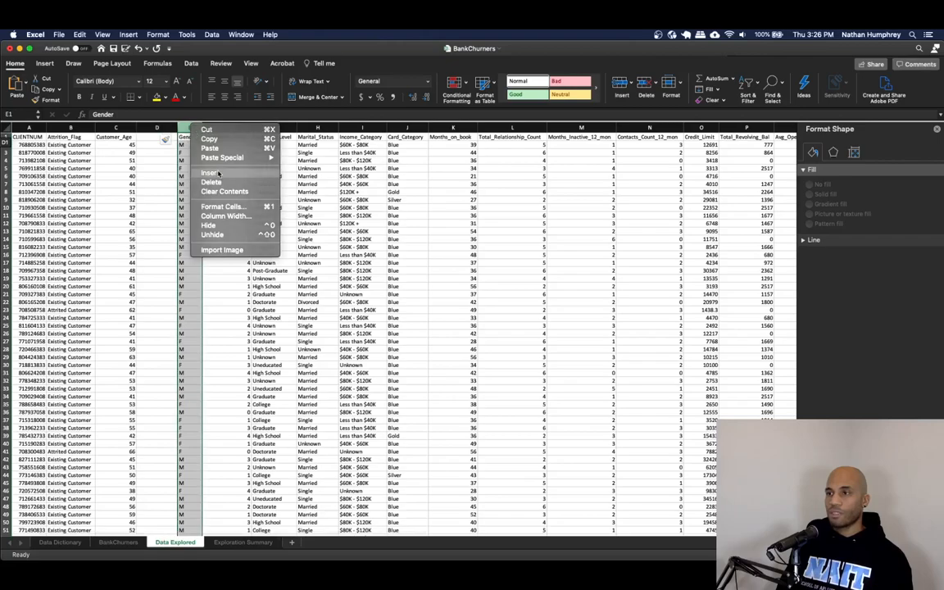
left_click(206, 155)
left_click(223, 168)
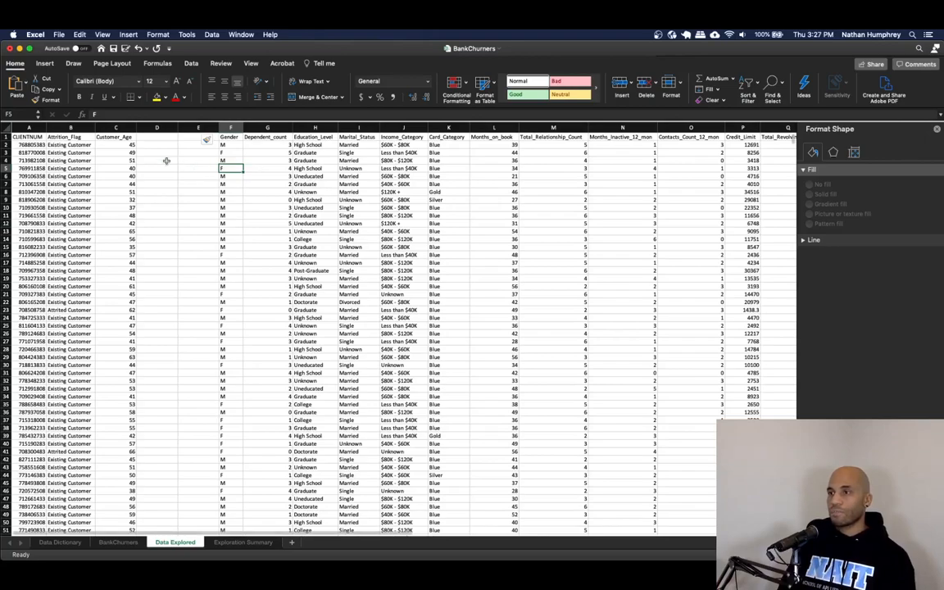
Enter the headers F_Customer_Age in D1 and M_Customer_Age in E1, and widen column E to fit its header
left_click(157, 137)
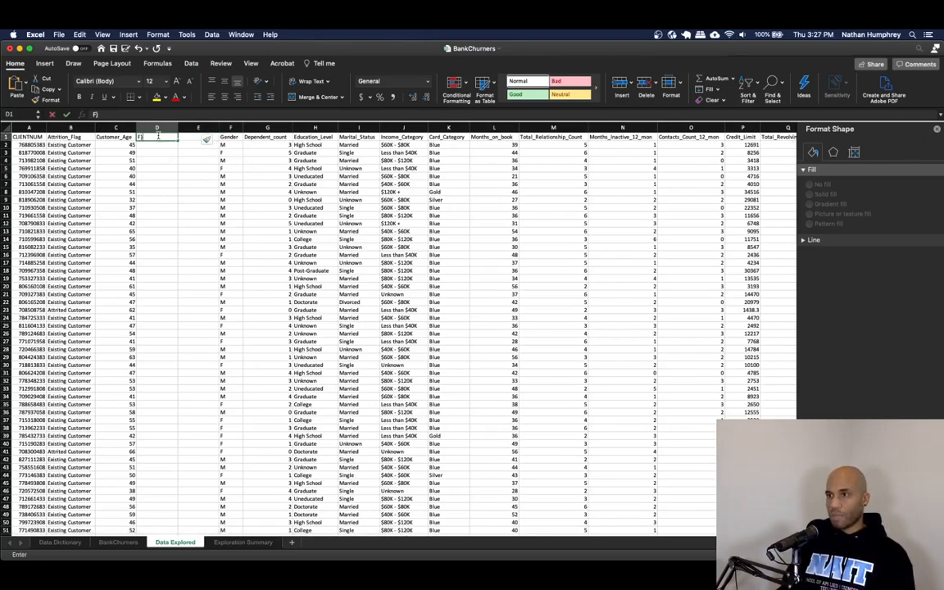
type("F_Customer")
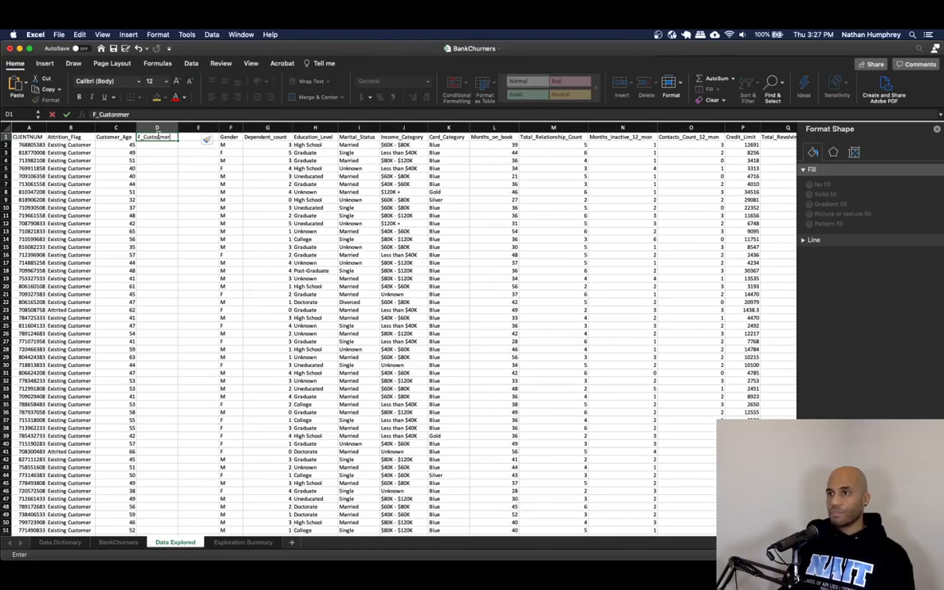
type("_Age")
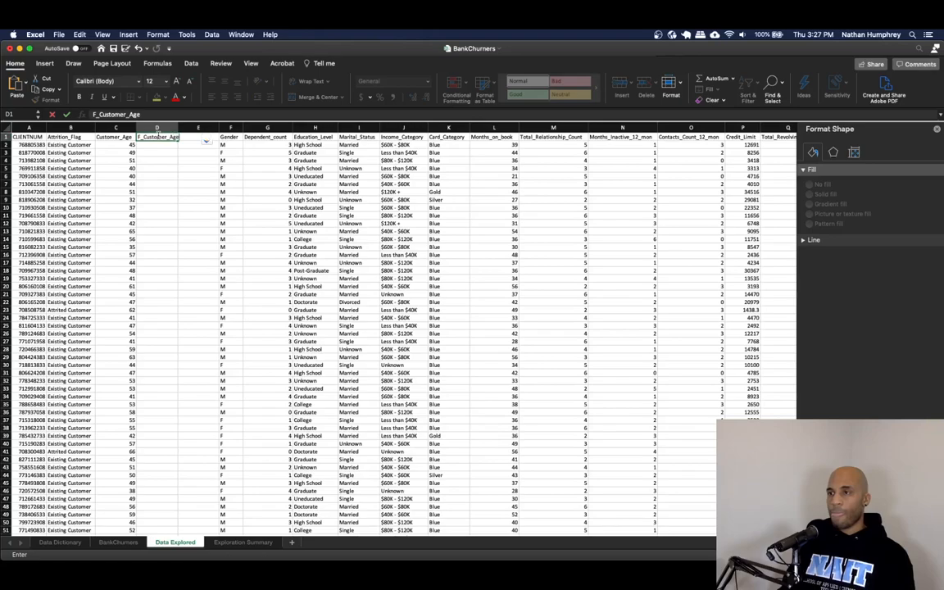
key("Tab")
type("M_Customer")
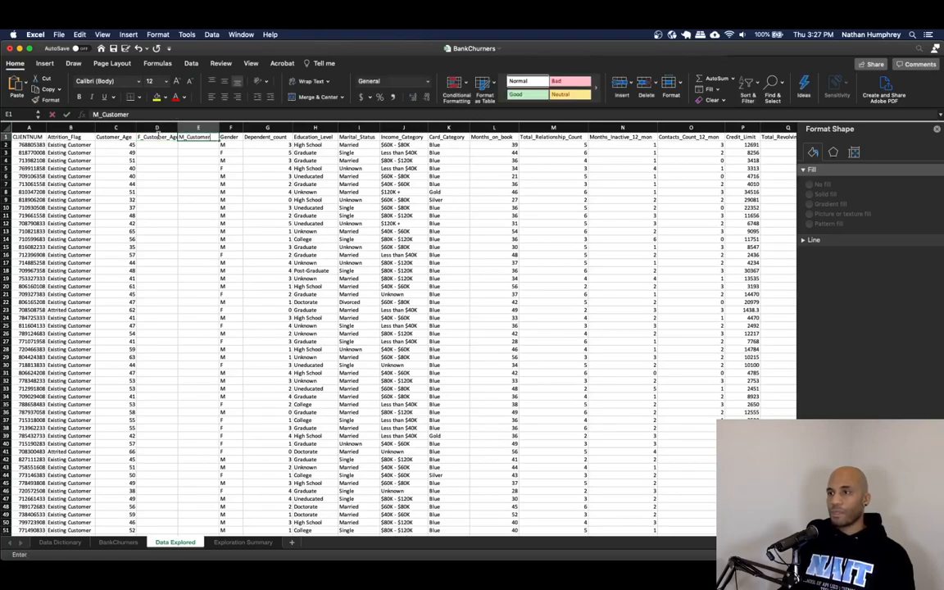
type("A")
key("BackSpace")
type("_AGE")
left_click(157, 136)
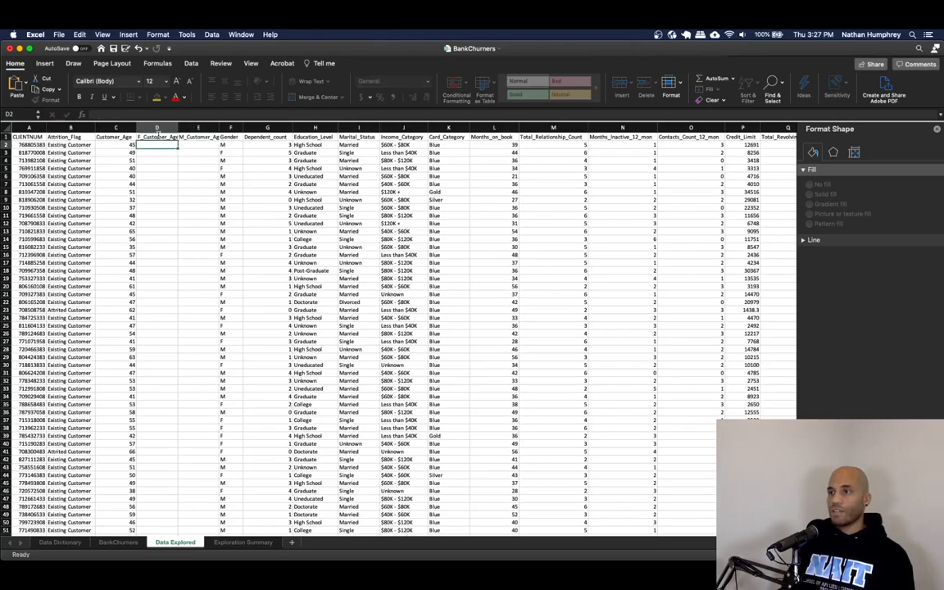
left_click(231, 136)
left_click_drag(218, 128, 223, 127)
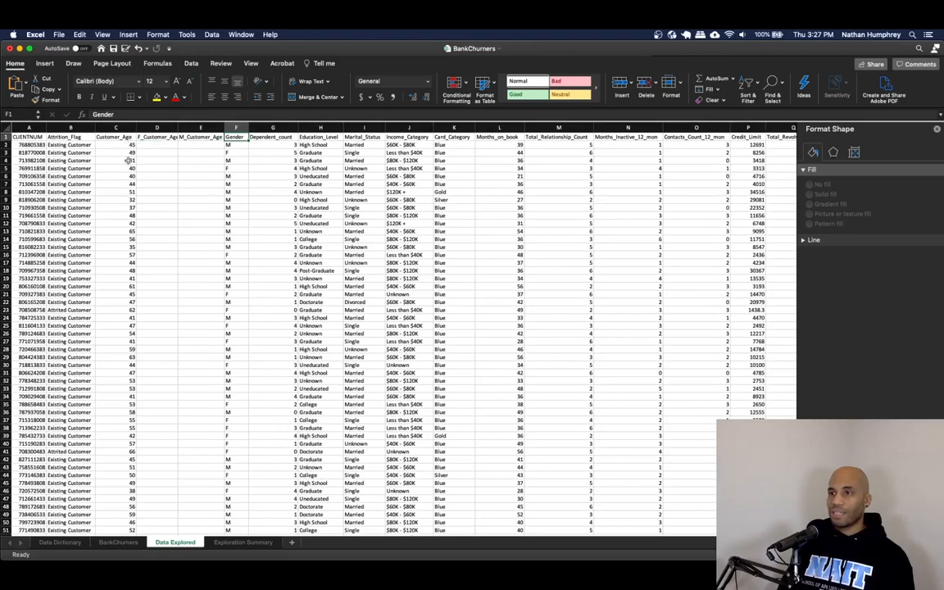
Enter the formula =IF(F2="F",C2,NA()) in D2 to return the age of female customers only
left_click(154, 145)
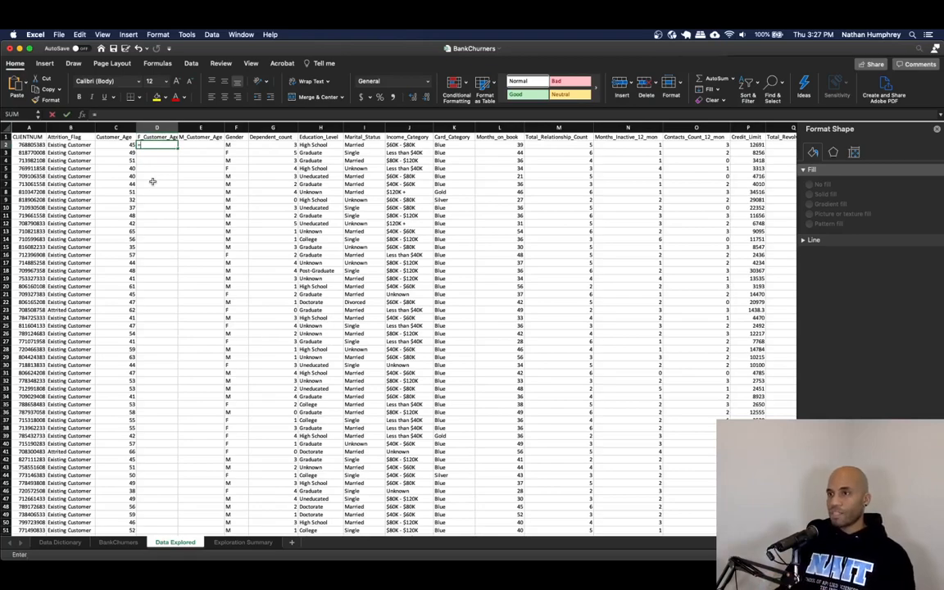
type("=")
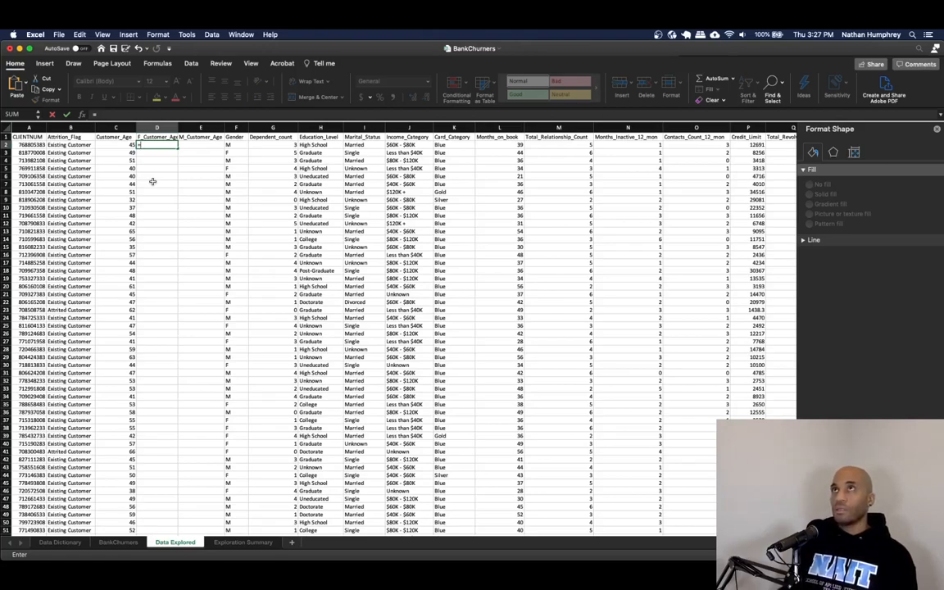
key("Right")
key("Left")
key("Left")
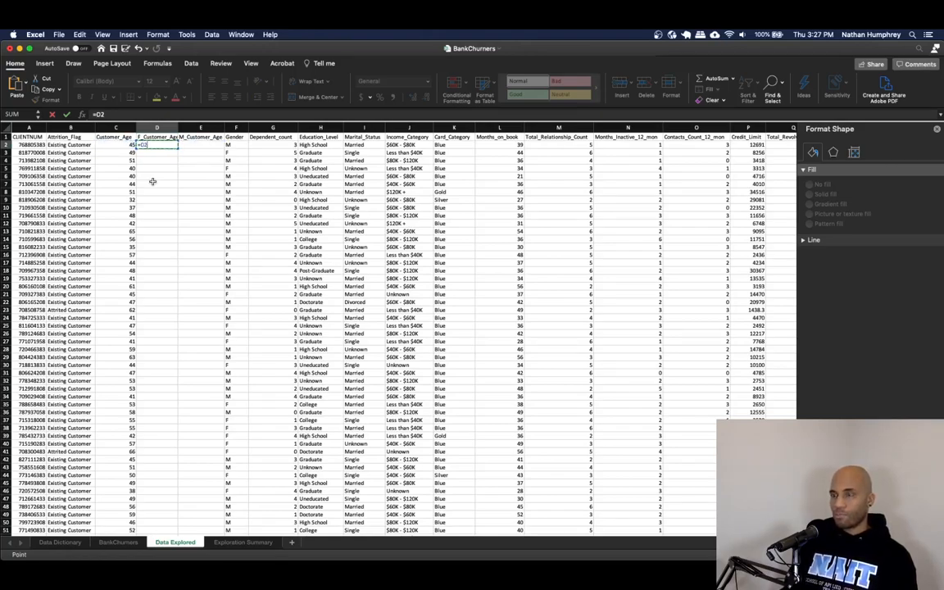
key("BackSpace")
key("BackSpace")
type("IF(")
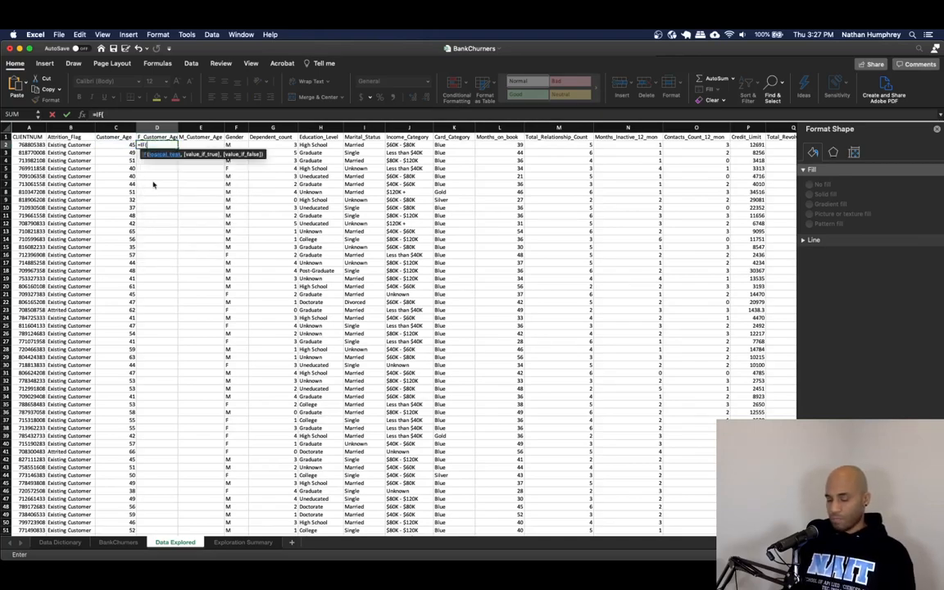
key("Right")
key("Right")
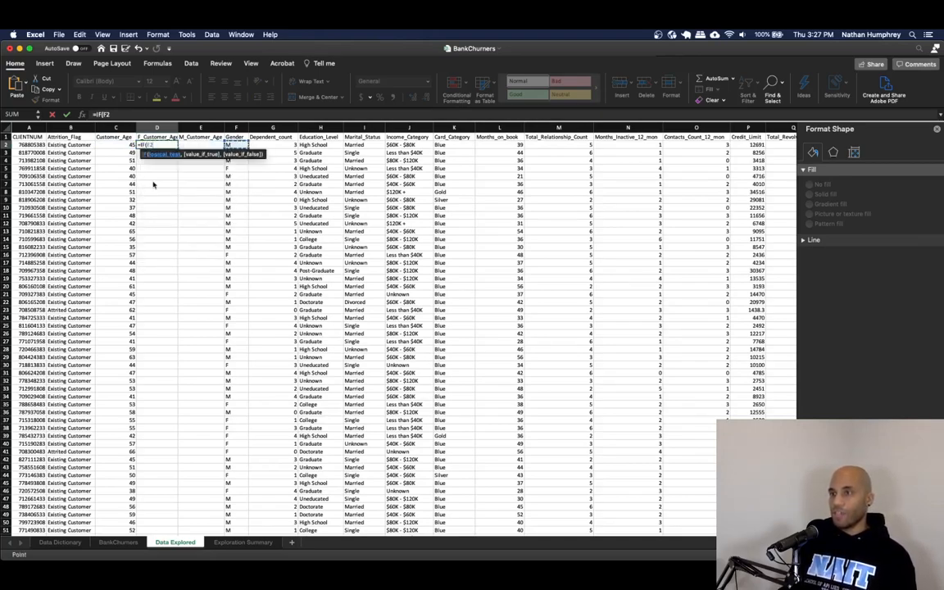
type("=\"F\",")
key("Left")
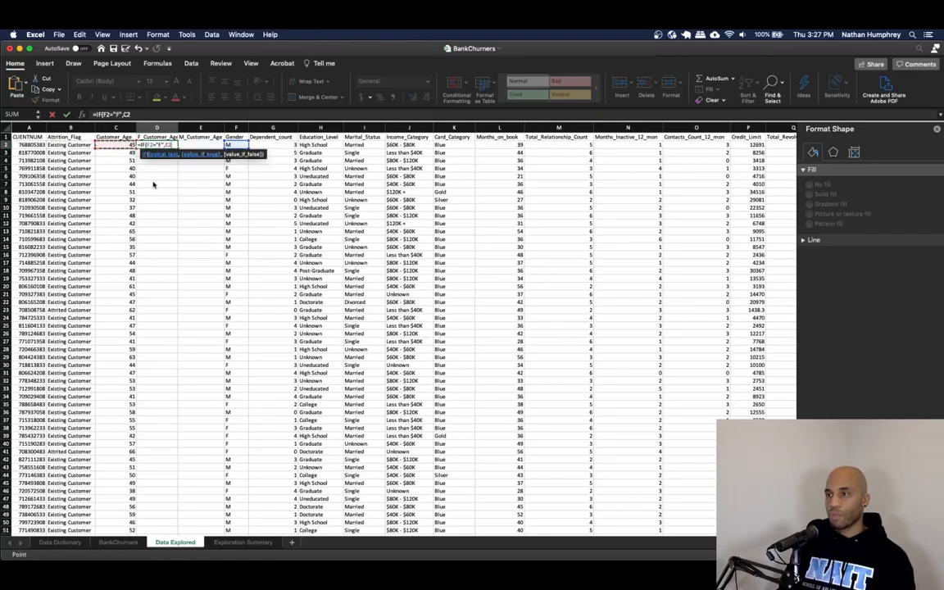
type(",")
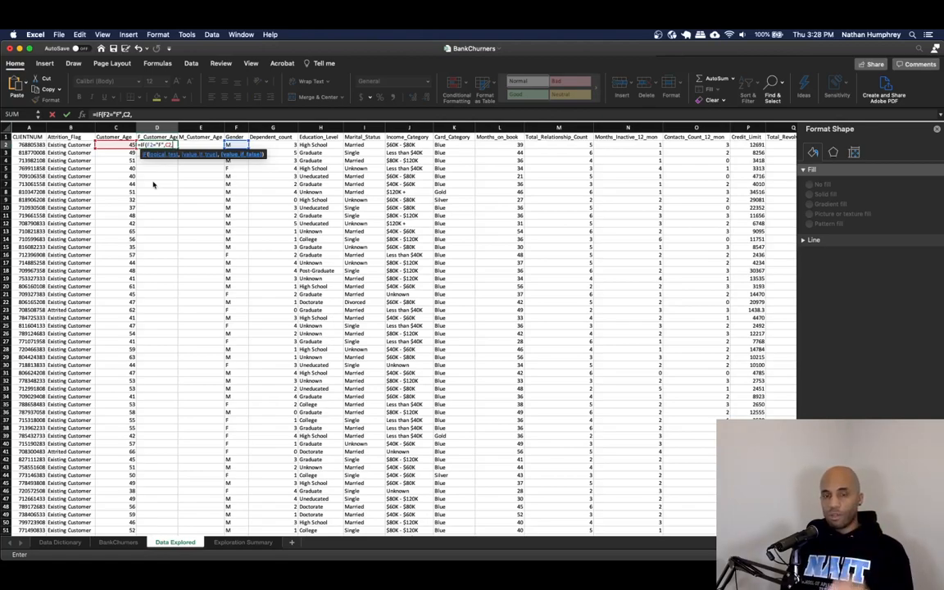
type("NA")
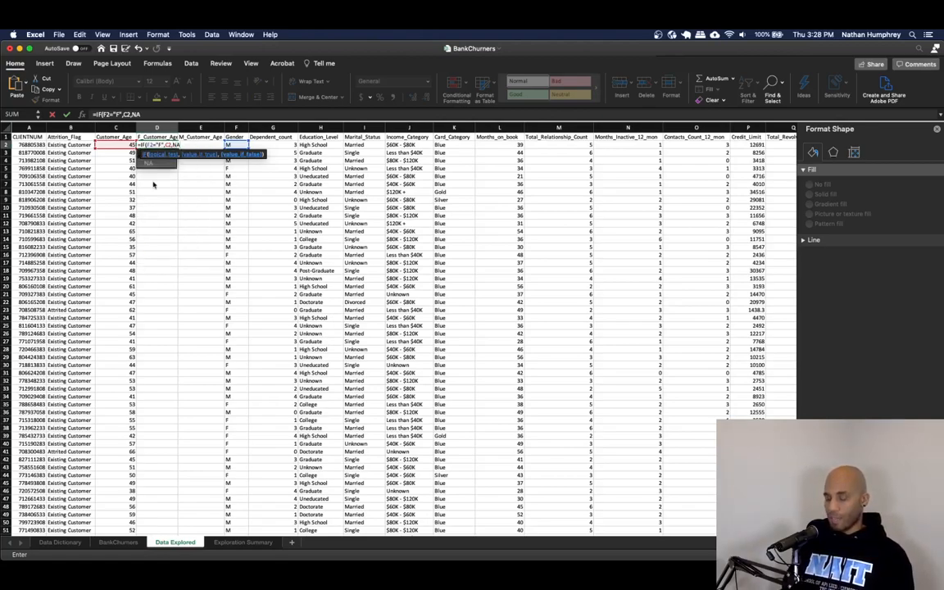
type("())")
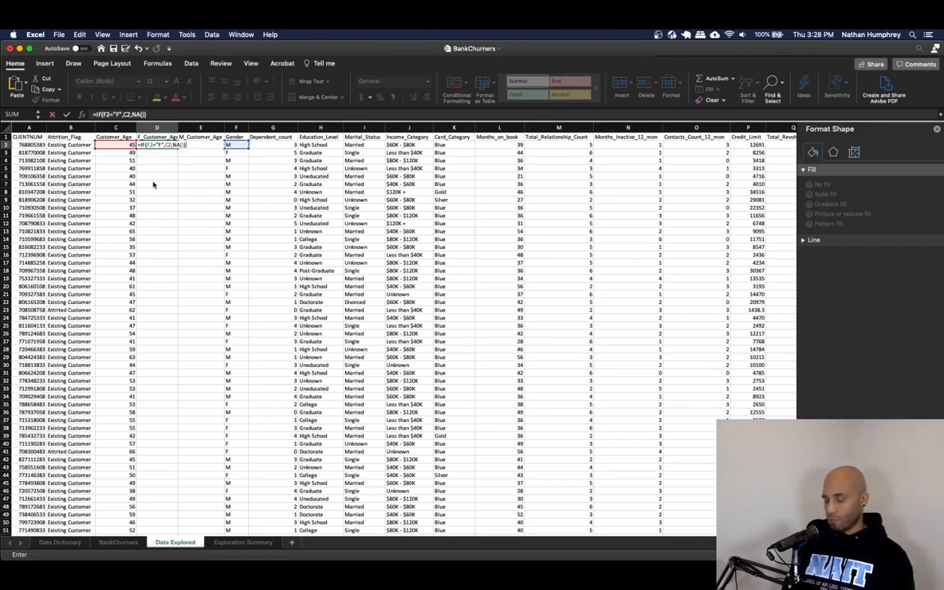
key("Return")
Fill the D2 formula down the entire F_Customer_Age column
key("Left")
key("Right")
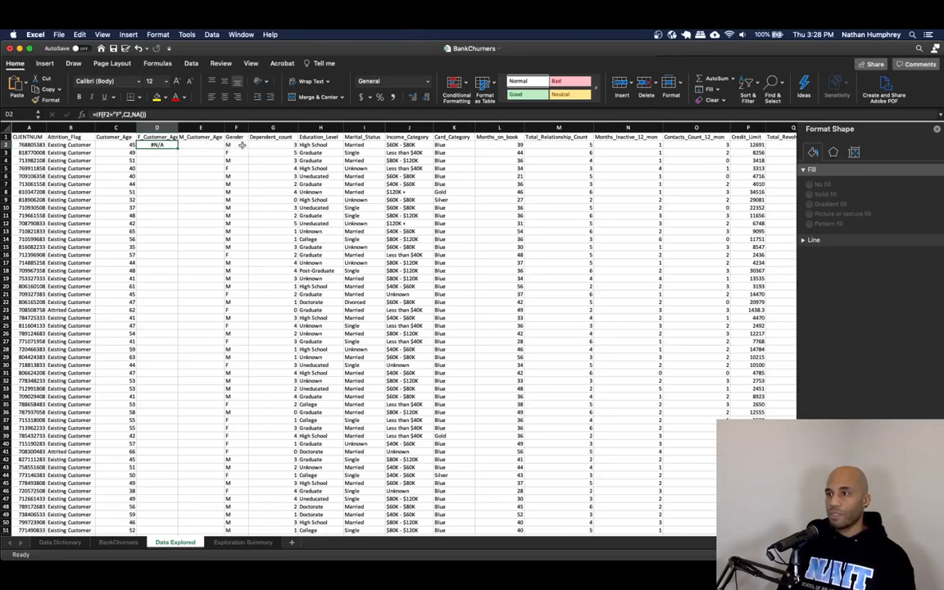
double_click(177, 148)
left_click(185, 154)
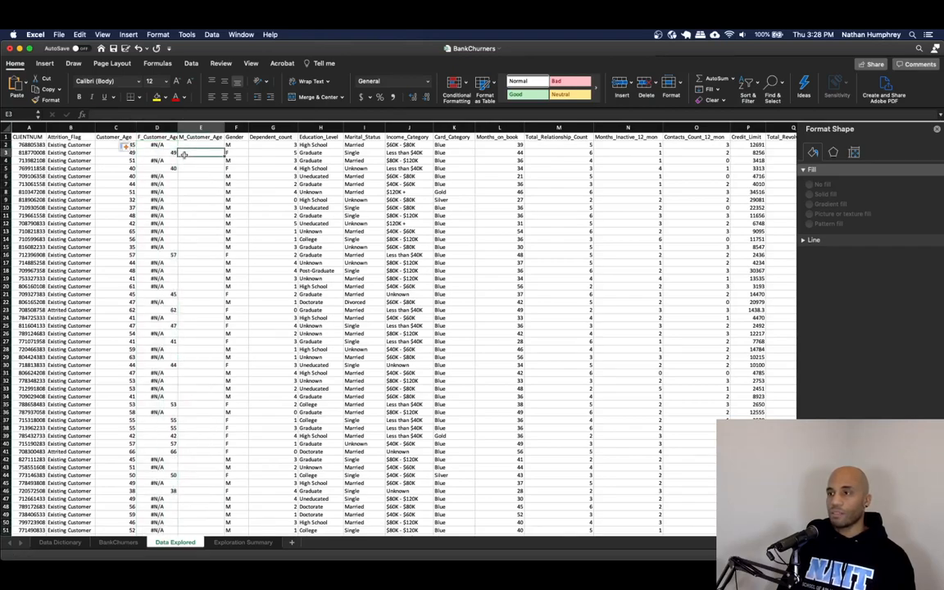
key("Right")
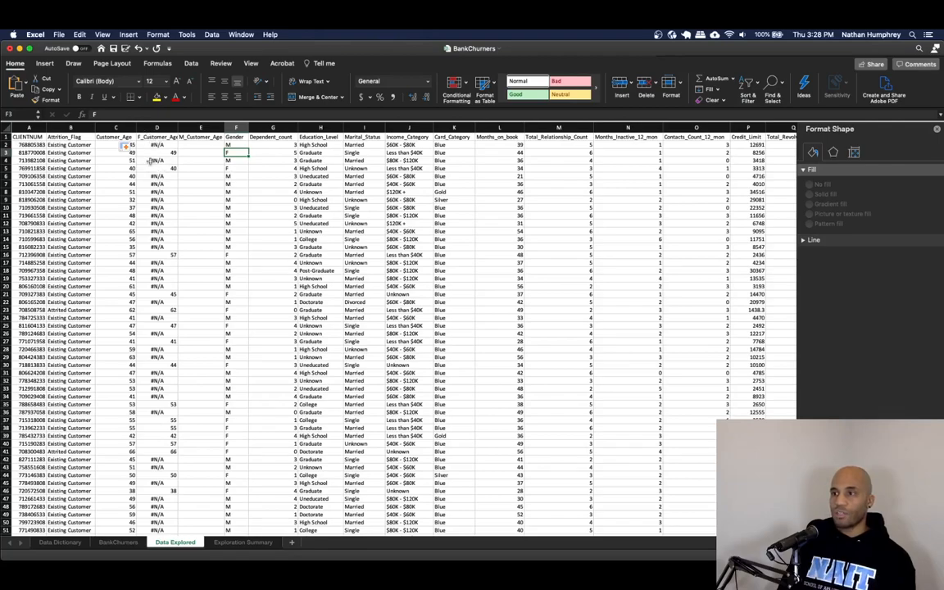
Copy the D2 formula text into E2 and change its criterion to "M", giving =IF(F2="M",C2,NA())
left_click(184, 145)
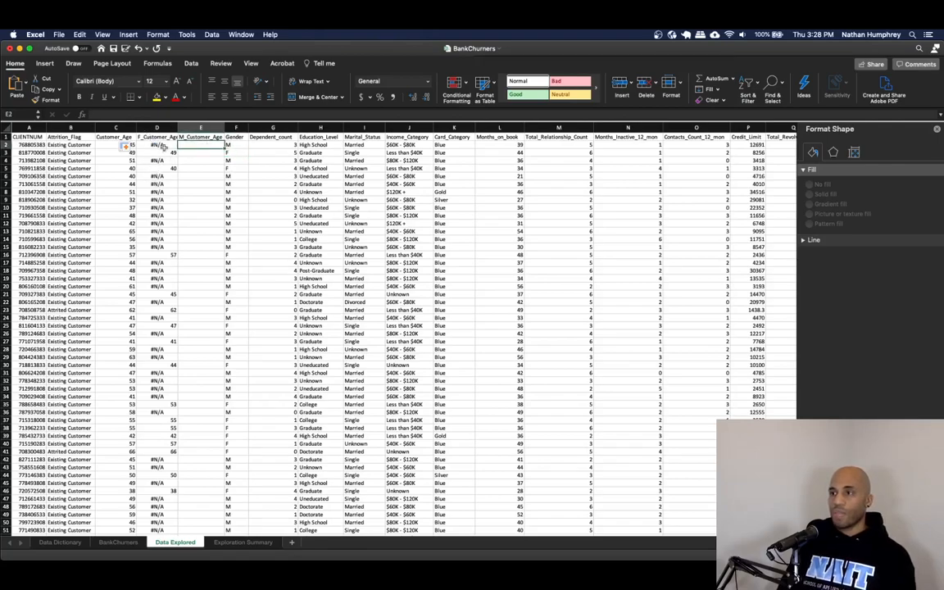
left_click(166, 145)
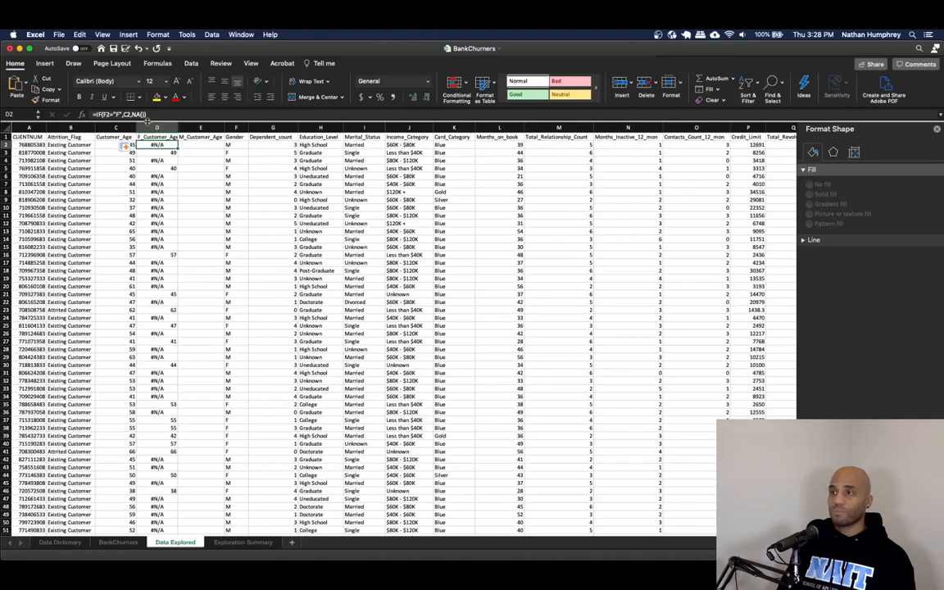
left_click_drag(149, 115, 84, 114)
key("super+c")
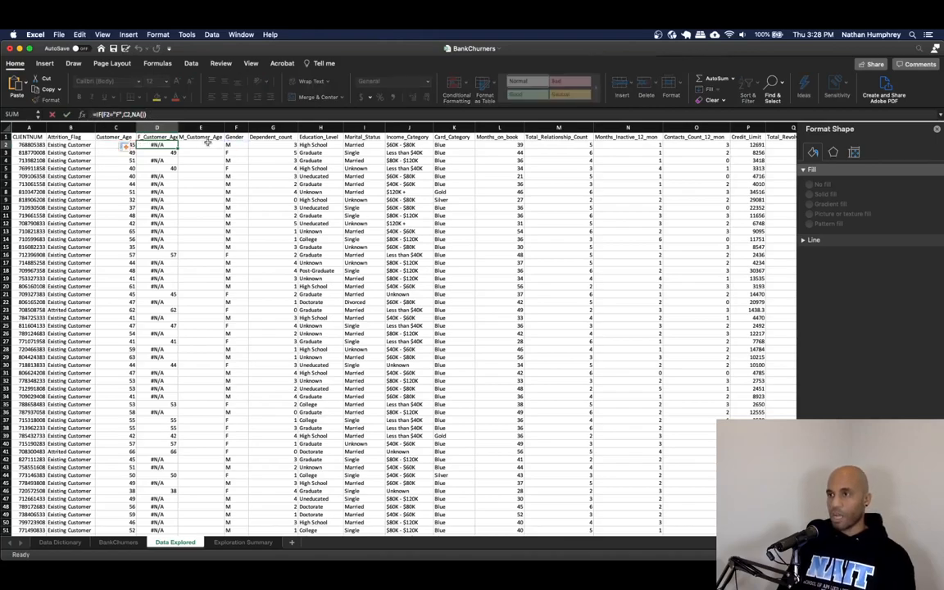
left_click(76, 115)
left_click(202, 144)
key("super+v")
double_click(119, 115)
type("M")
key("Return")
key("Up")
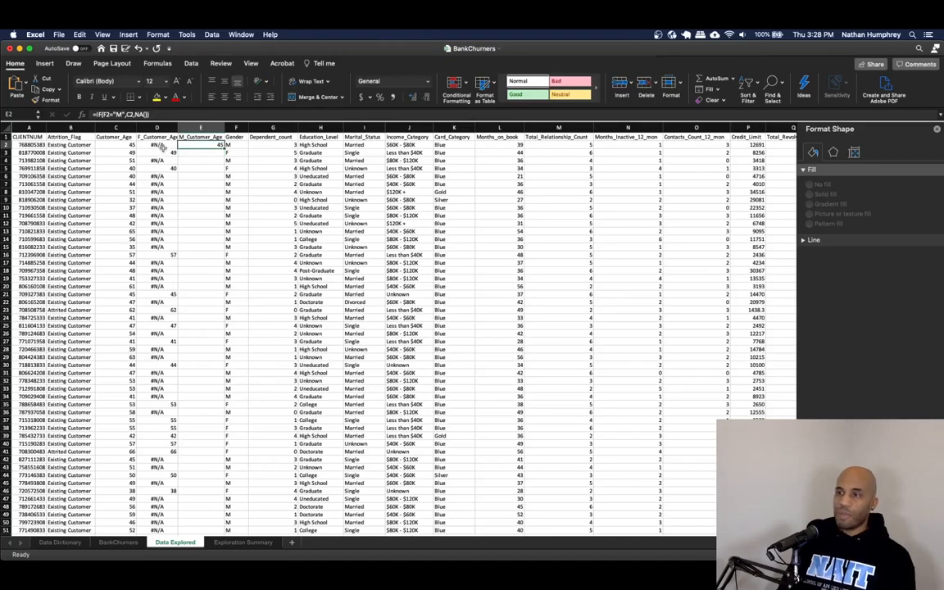
Fill the E2 formula down the entire M_Customer_Age column
double_click(222, 149)
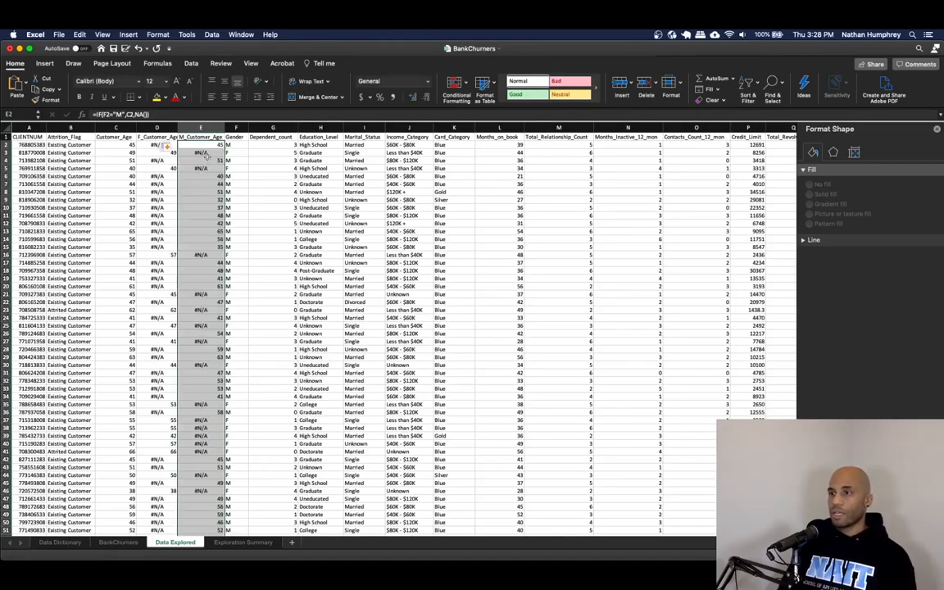
left_click(234, 153)
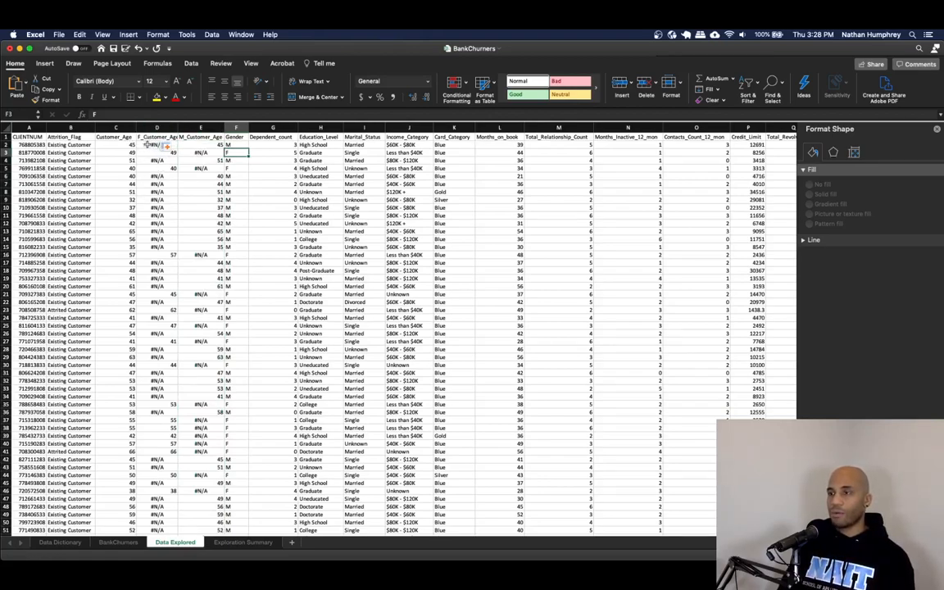
left_click(193, 147)
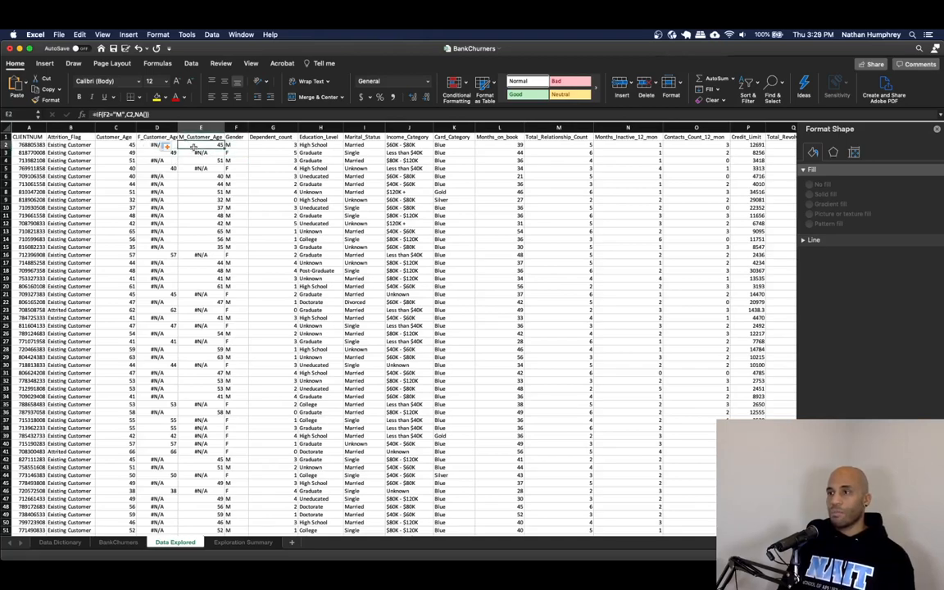
left_click(168, 146)
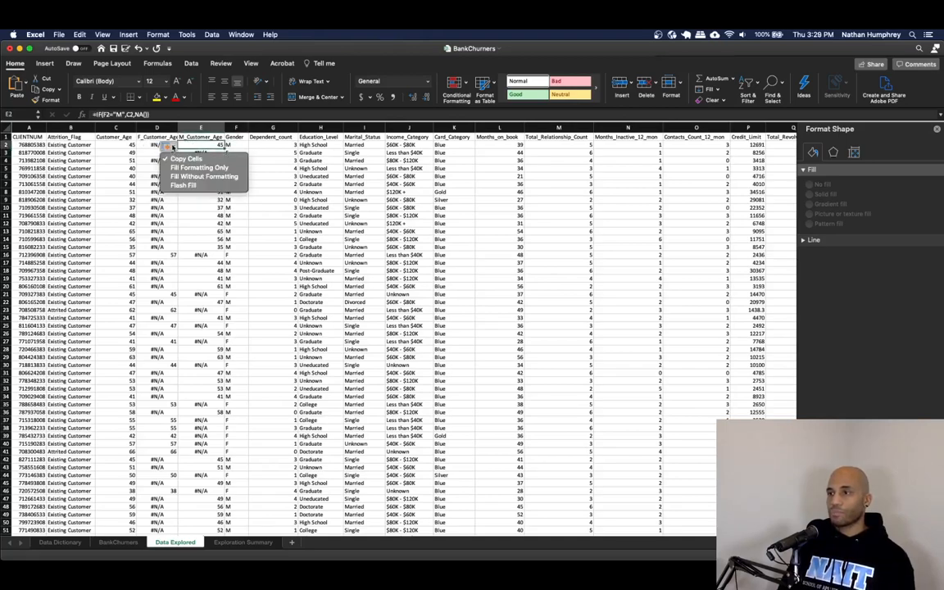
left_click(144, 171)
key("BackSpace")
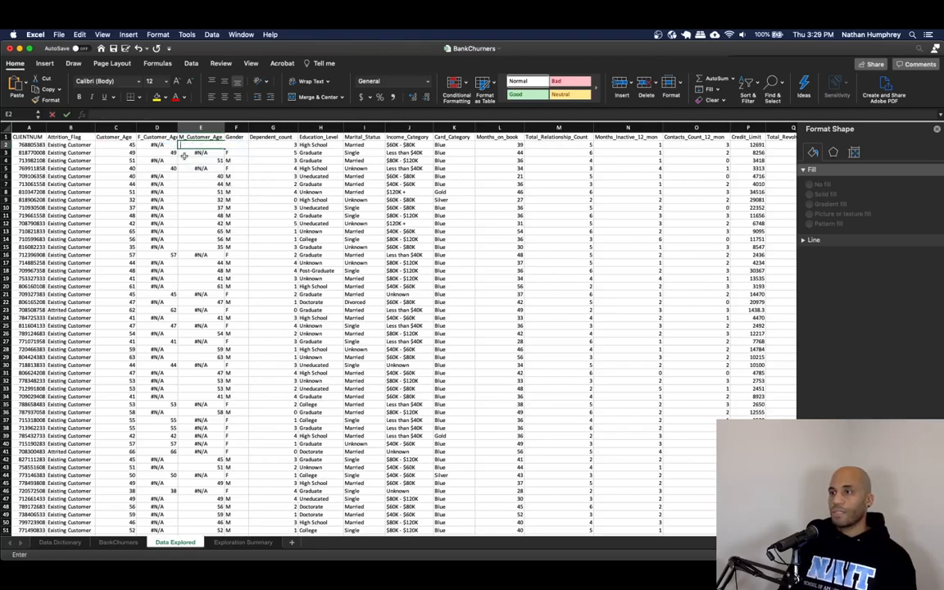
key("super+z")
key("Escape")
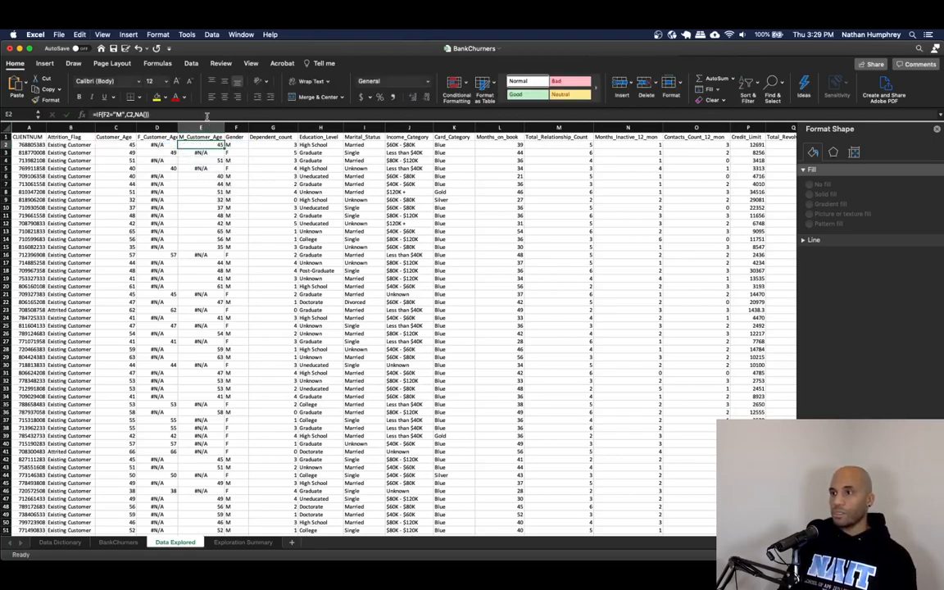
Check the M_Customer_Age formulas from E2 down to E9
left_click(175, 114)
key("Escape")
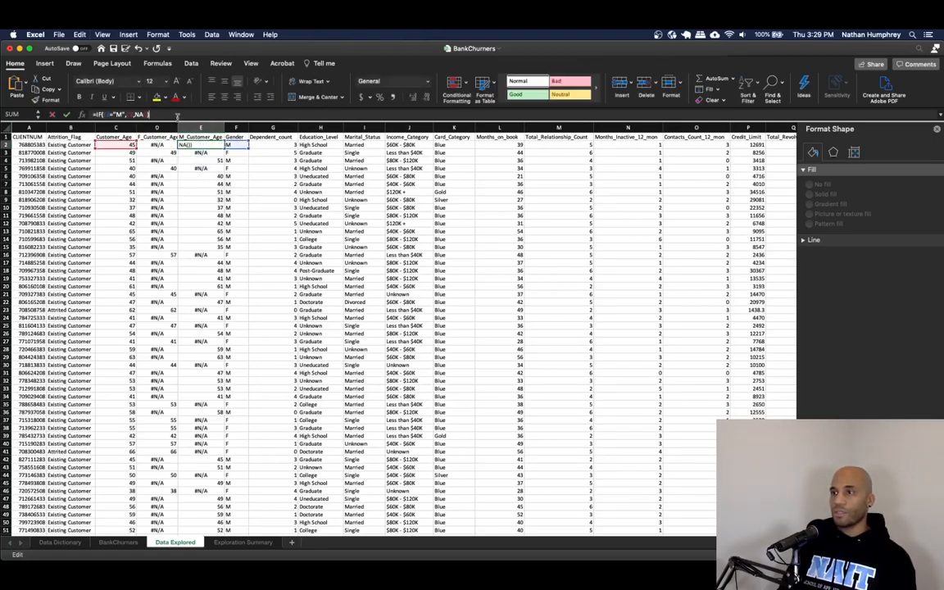
key("Down")
key("Down")
key("Down")
key("Down")
key("Down")
key("Down")
key("Down")
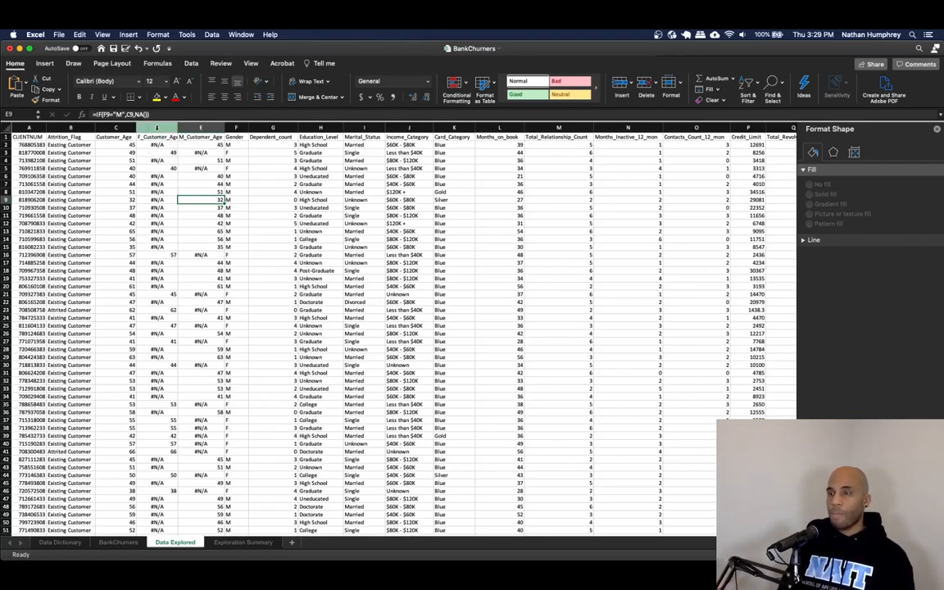
Try plotting the F_Customer_Age and M_Customer_Age columns together as a histogram, and delete the chart
left_click_drag(153, 125, 196, 127)
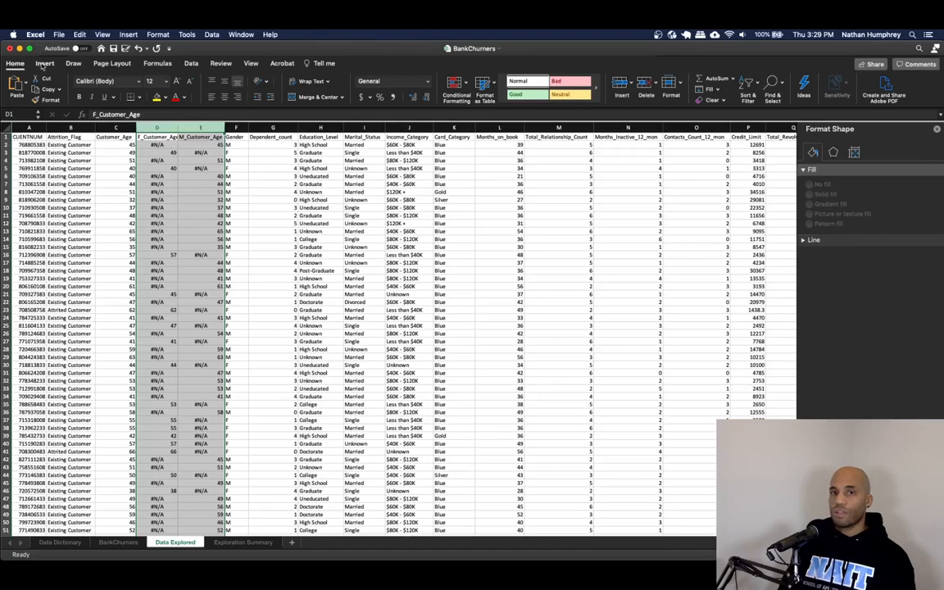
left_click(44, 64)
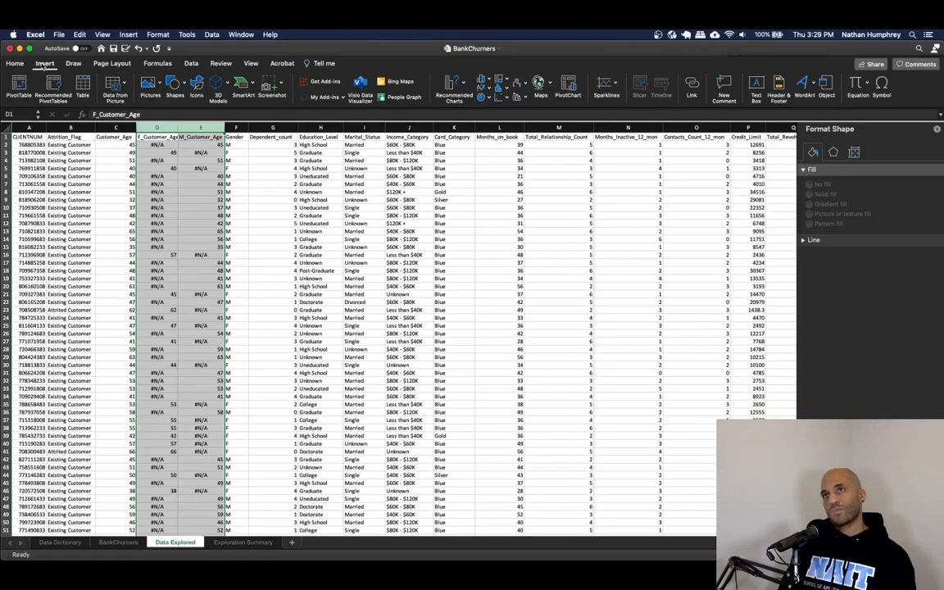
left_click(503, 83)
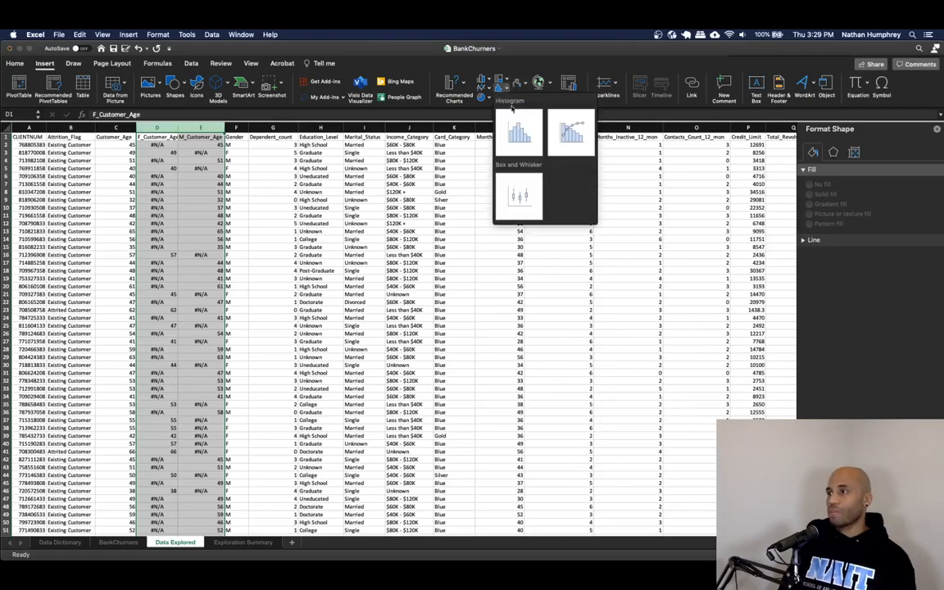
left_click(518, 129)
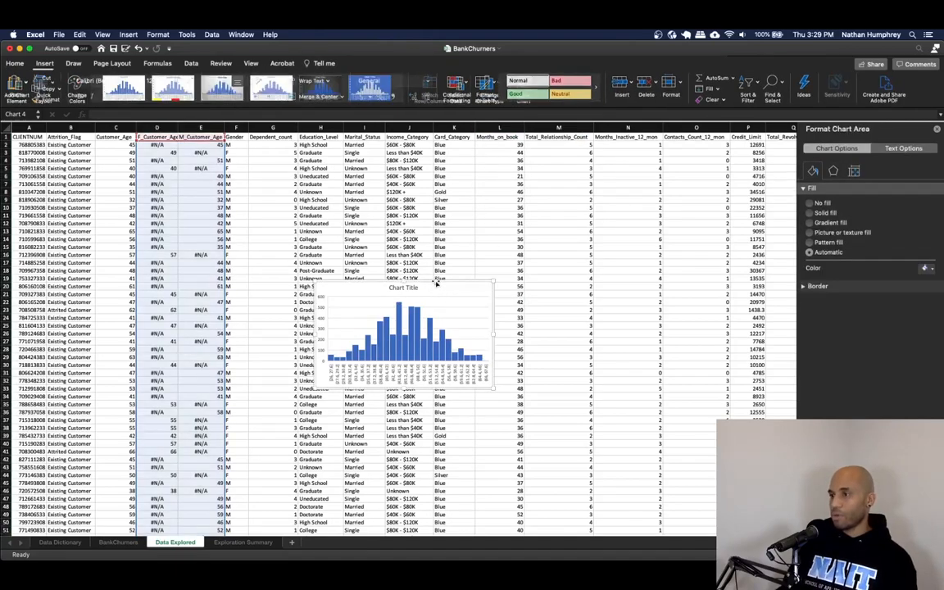
key("Delete")
left_click(441, 288)
left_click(256, 186)
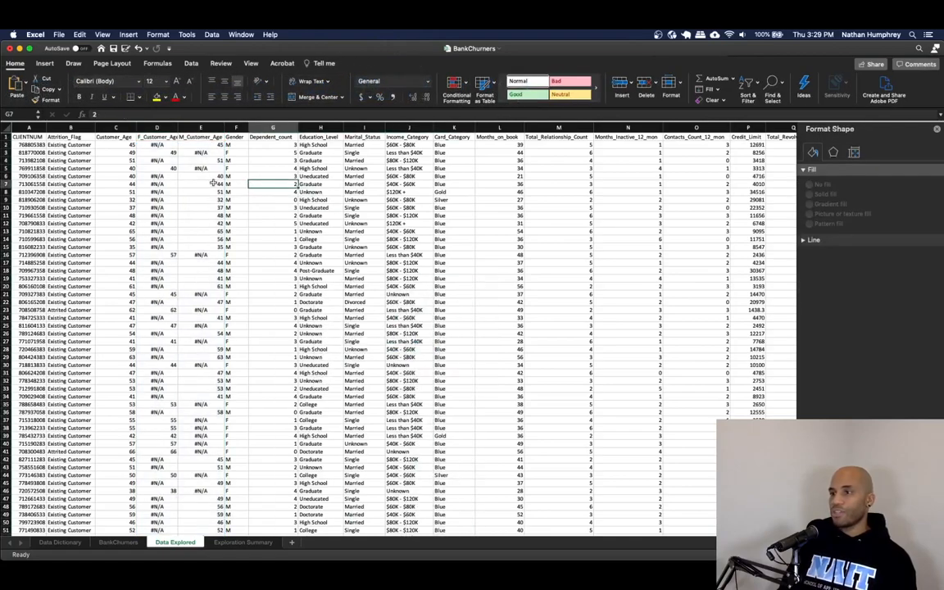
Insert a box and whisker chart of the full F_Customer_Age and M_Customer_Age columns, including headers, and enlarge it
left_click(168, 144)
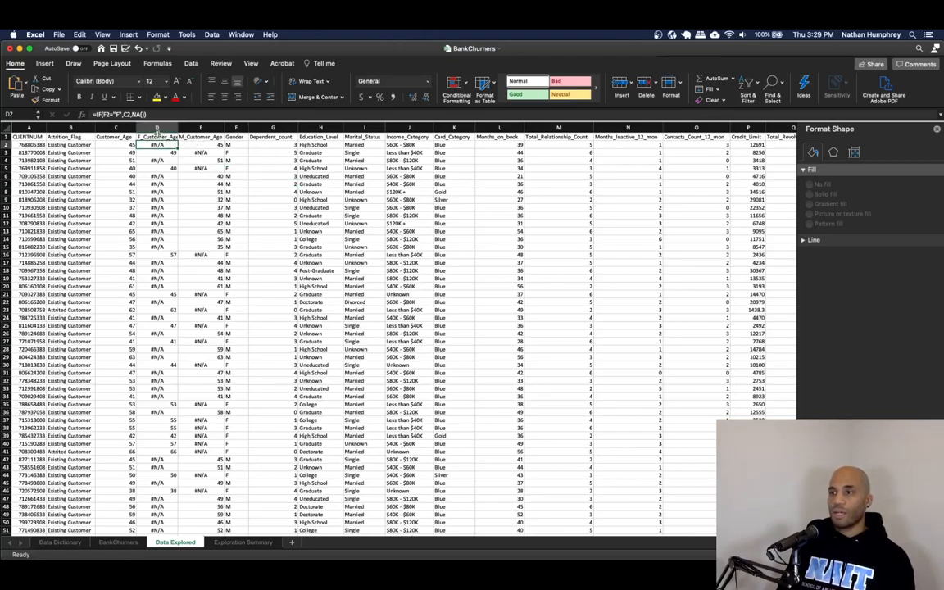
left_click_drag(156, 137, 189, 133)
key("super+shift+Down")
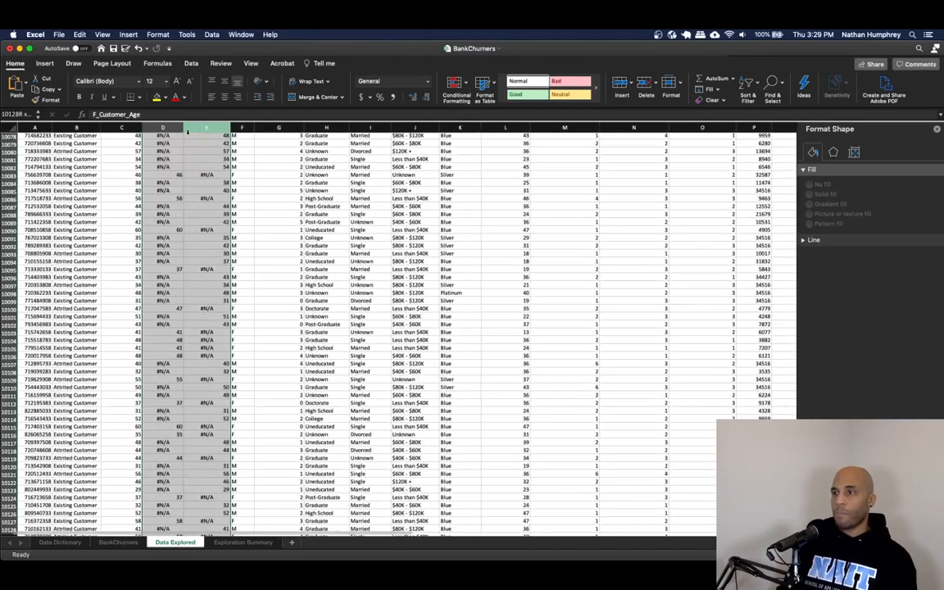
left_click(45, 64)
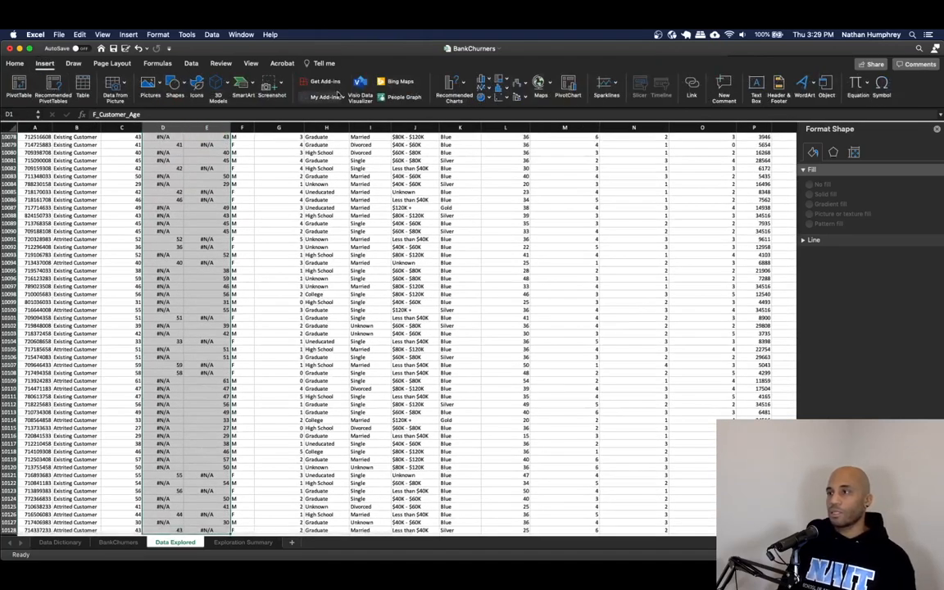
left_click(504, 87)
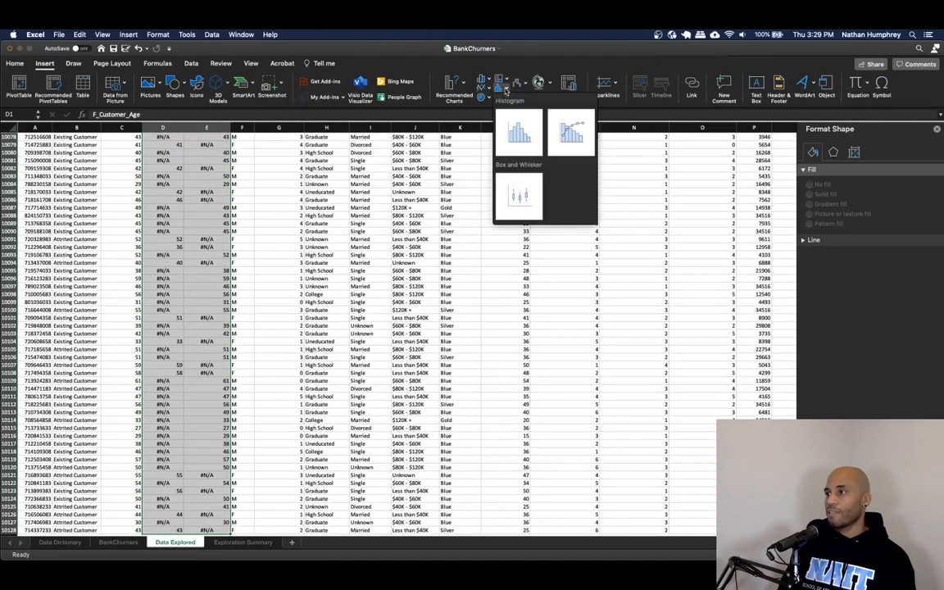
left_click(518, 193)
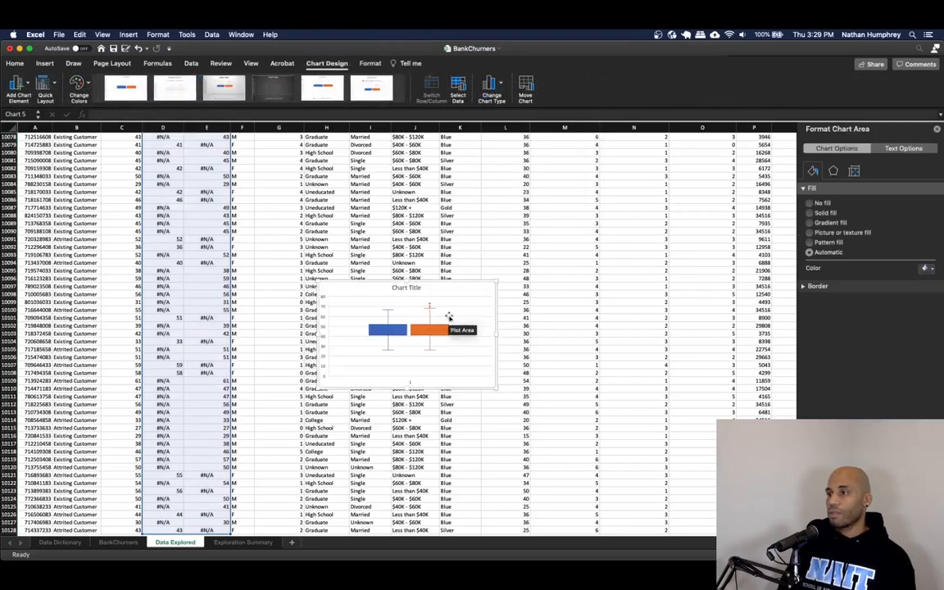
left_click_drag(495, 283, 527, 174)
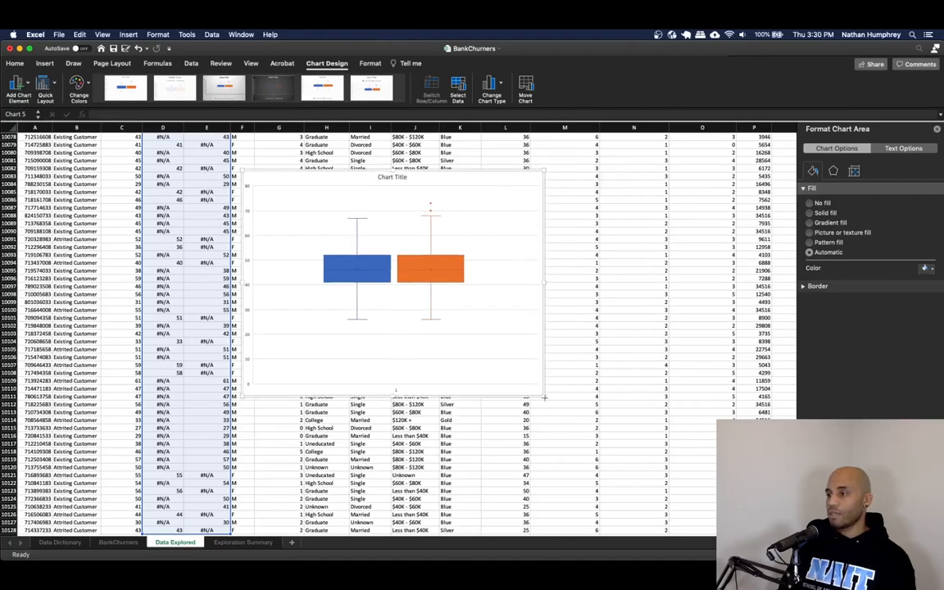
left_click_drag(543, 397, 600, 450)
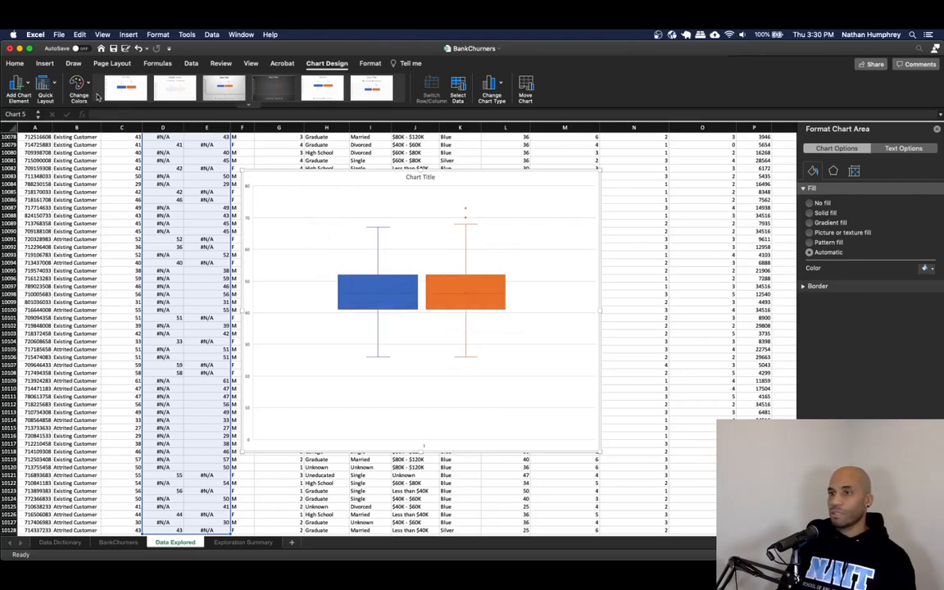
Add a legend at the bottom of the box plot and remove its horizontal category axis
left_click(28, 85)
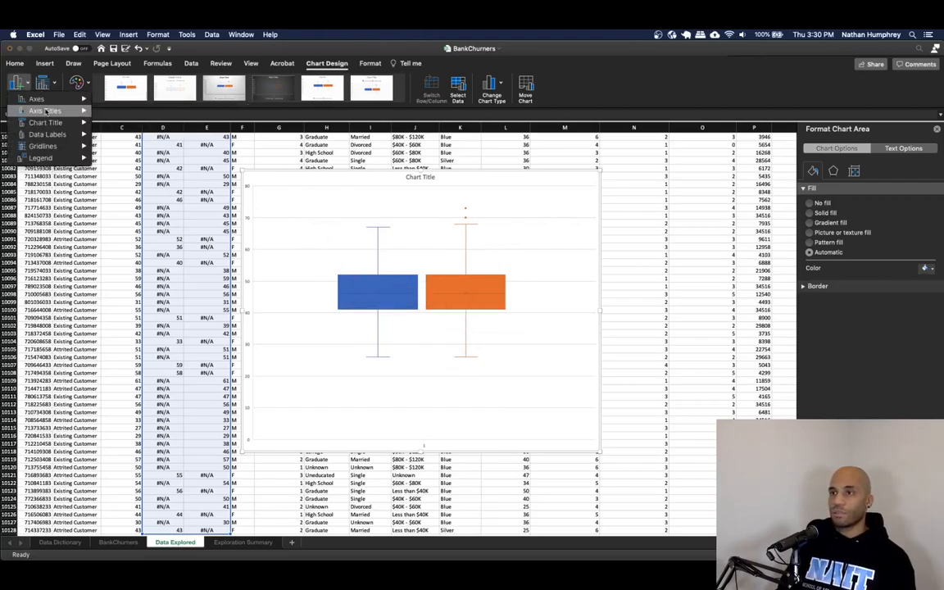
mouse_move(58, 141)
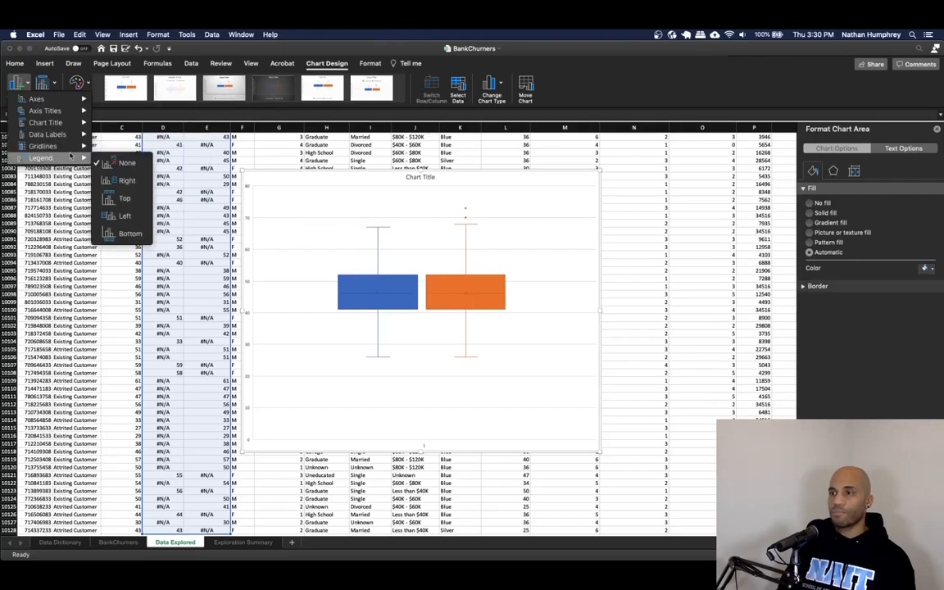
left_click(125, 235)
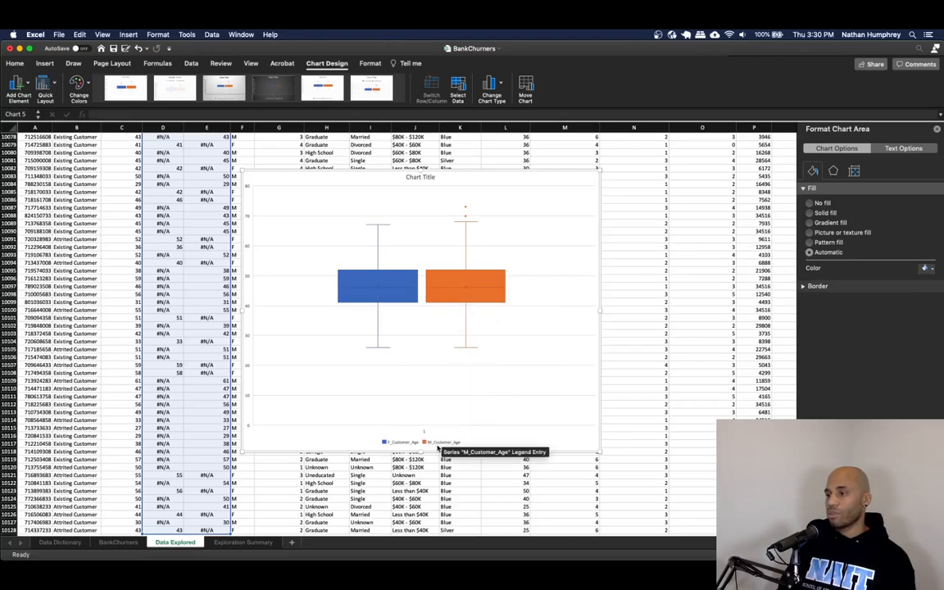
left_click(424, 430)
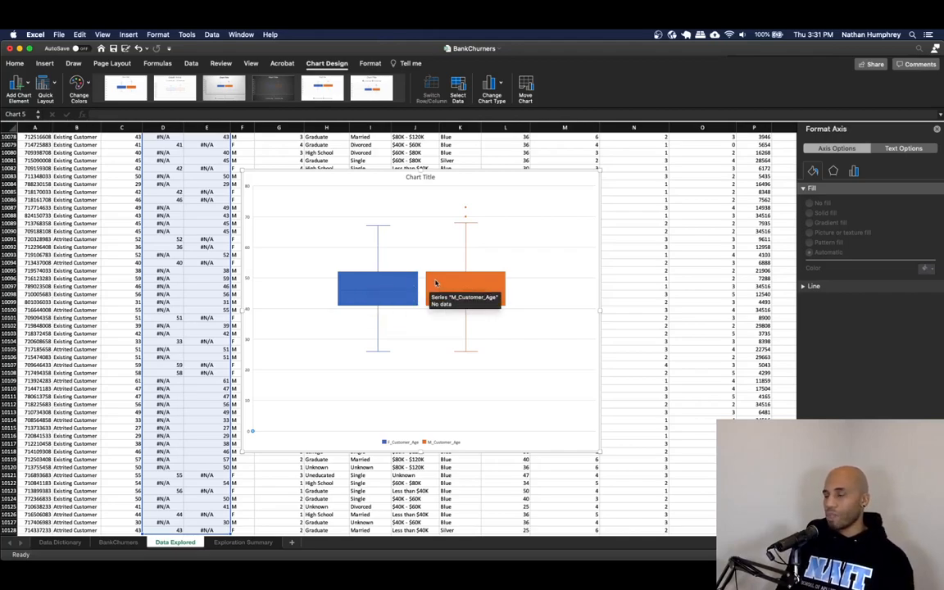
Move the customer age box plot to the Exploration Summary sheet, placing it at cell D31 below the gender table
left_click(475, 178)
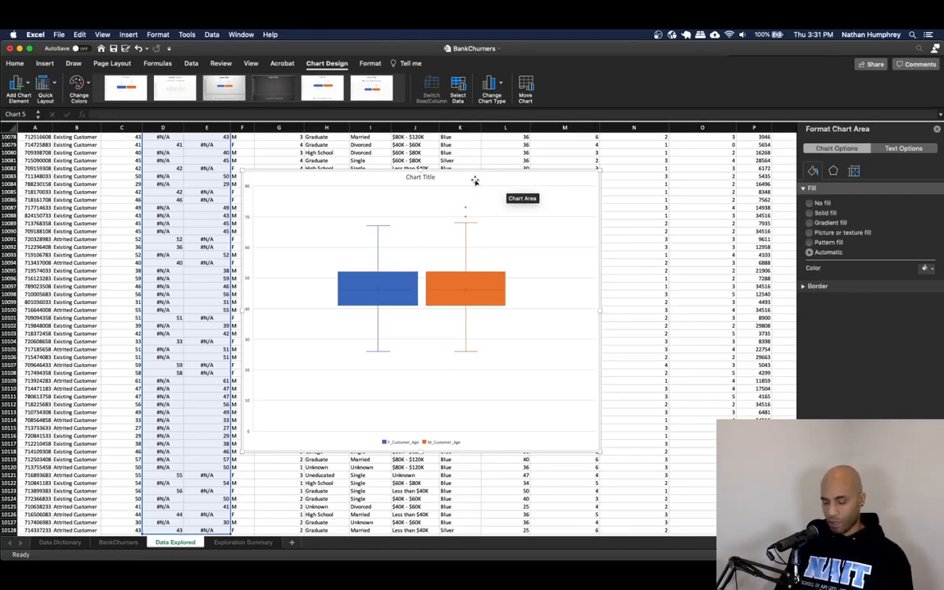
key("Delete")
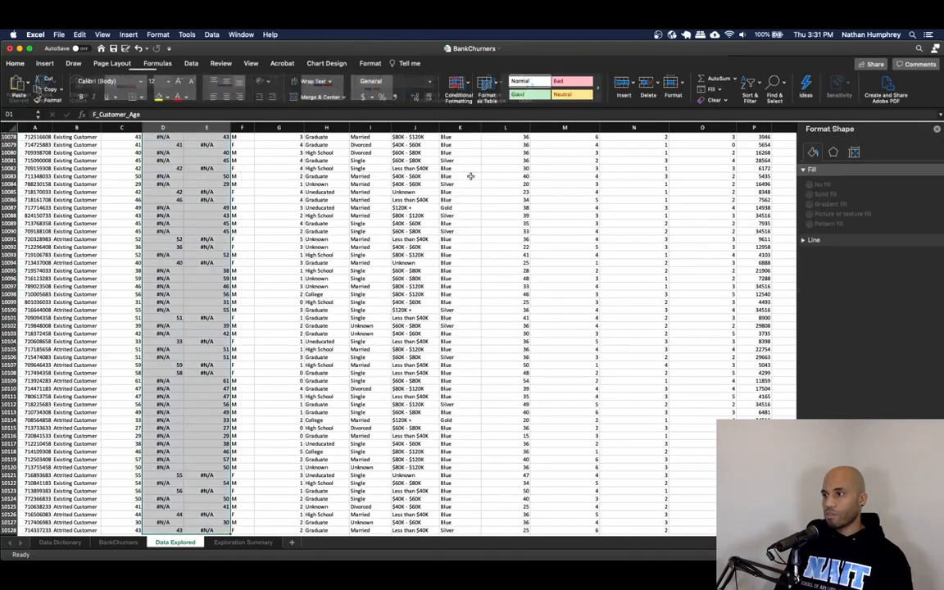
left_click(237, 543)
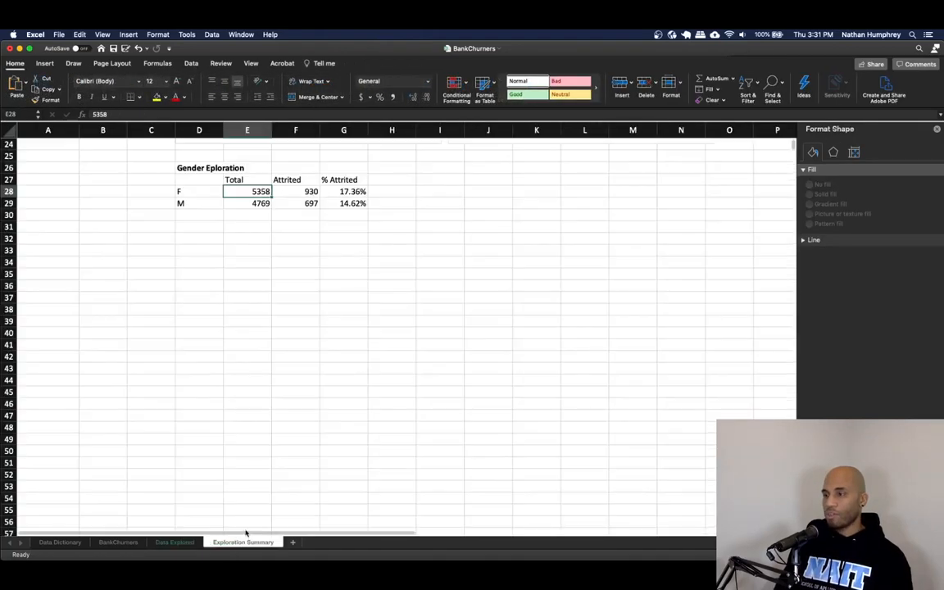
left_click(364, 226)
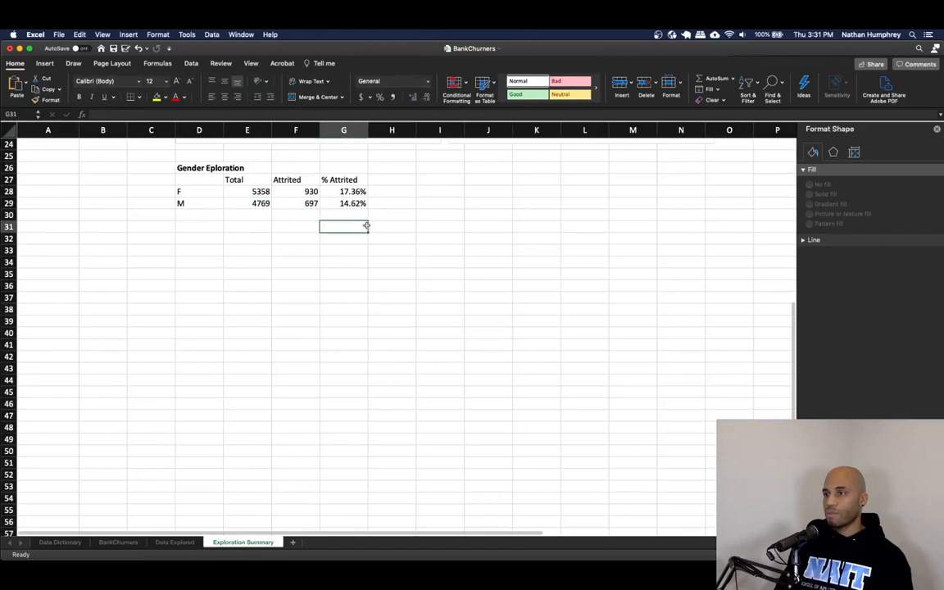
left_click(203, 226)
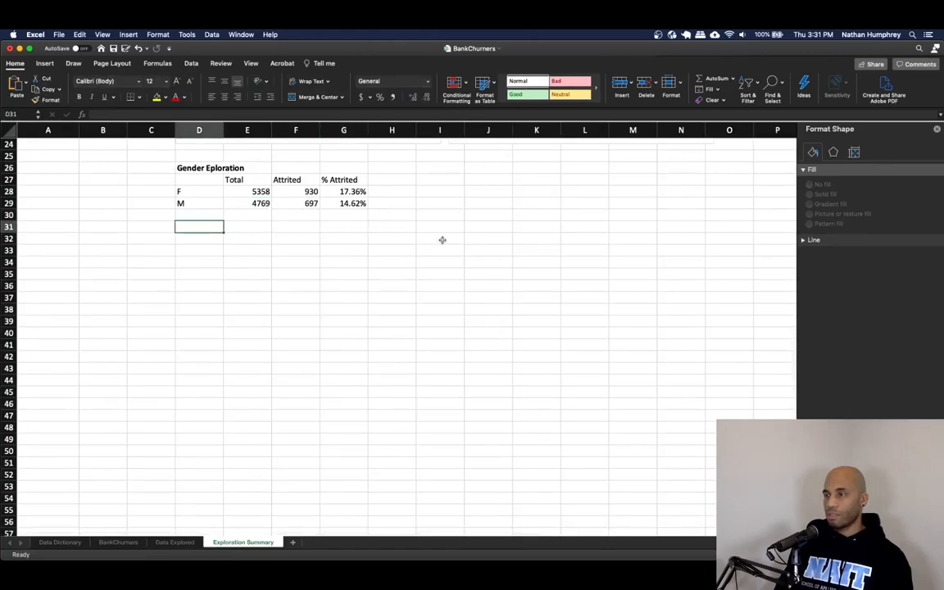
scroll(434, 241, "up", 2)
key("super+v")
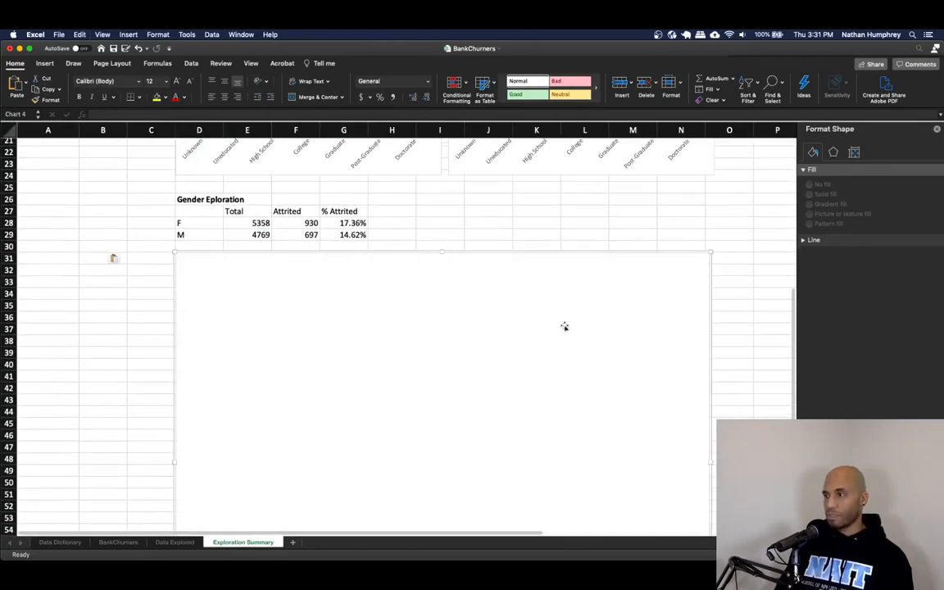
Shrink the pasted box plot so it spans columns D to G and rows 31 to 42
scroll(688, 427, "down", 4)
scroll(703, 507, "down", 2)
left_click_drag(706, 518, 597, 299)
scroll(596, 299, "up", 5)
left_click_drag(599, 420, 364, 361)
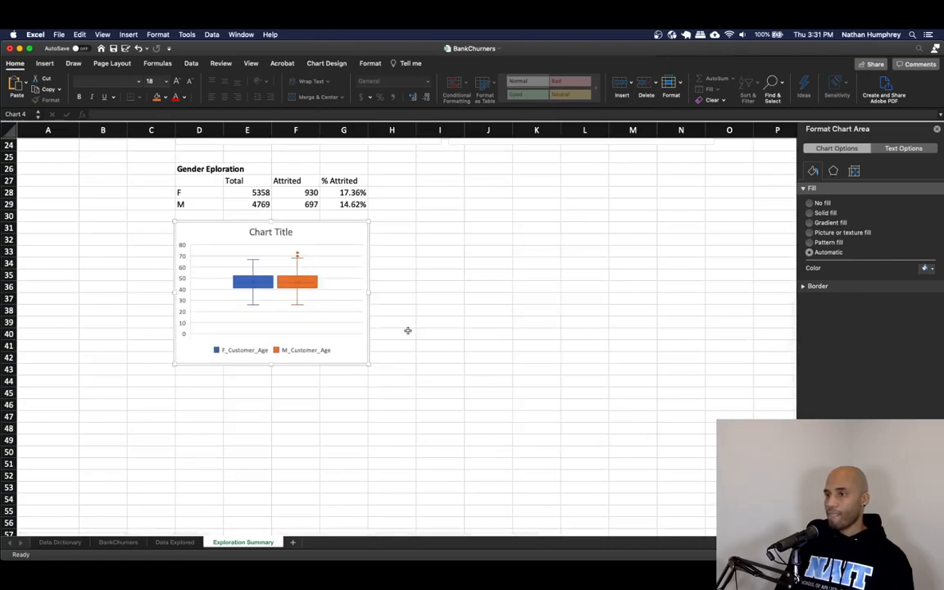
Try adding data labels to the F_Customer_Age series of the box plot
left_click(407, 330)
left_click(263, 289)
right_click(263, 282)
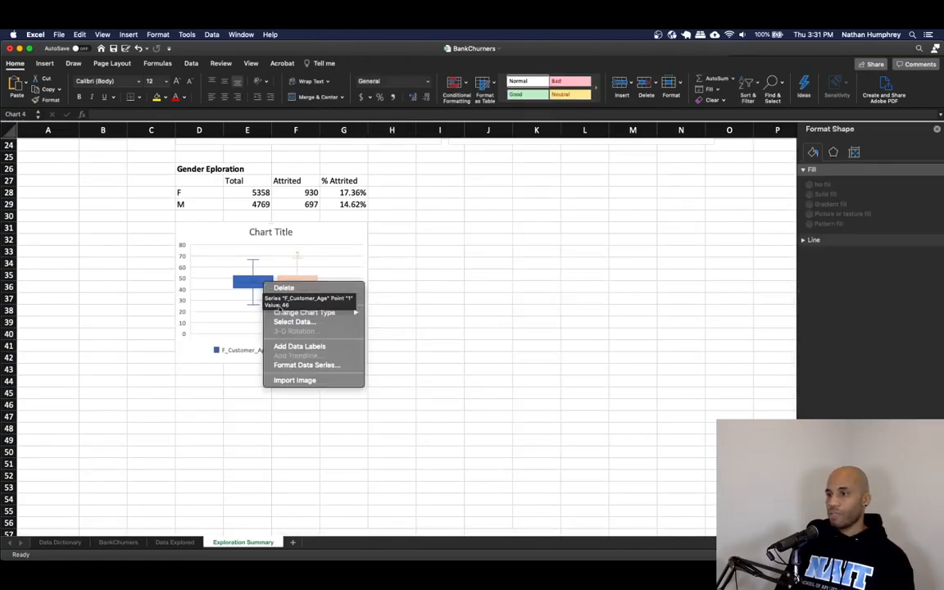
left_click(306, 365)
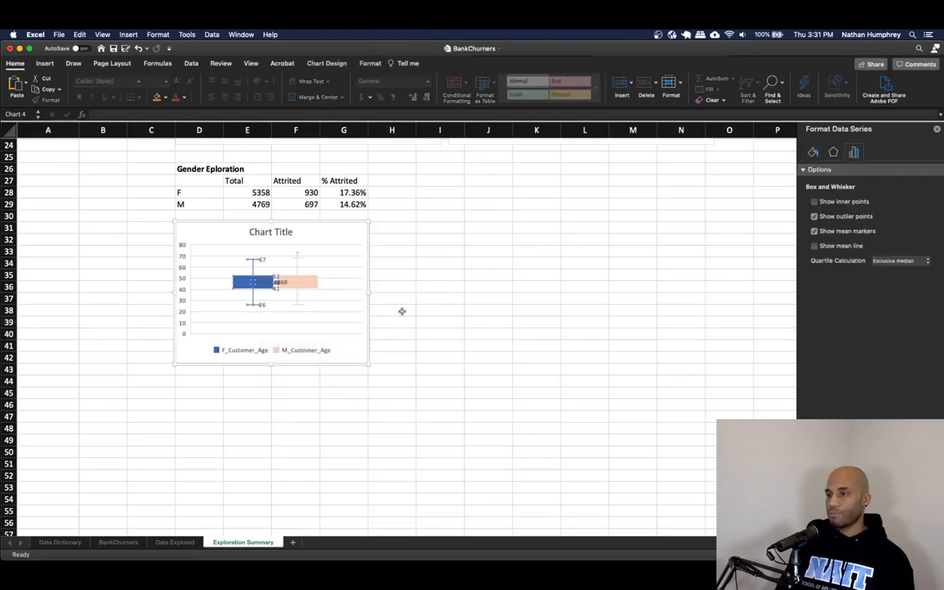
left_click(402, 311)
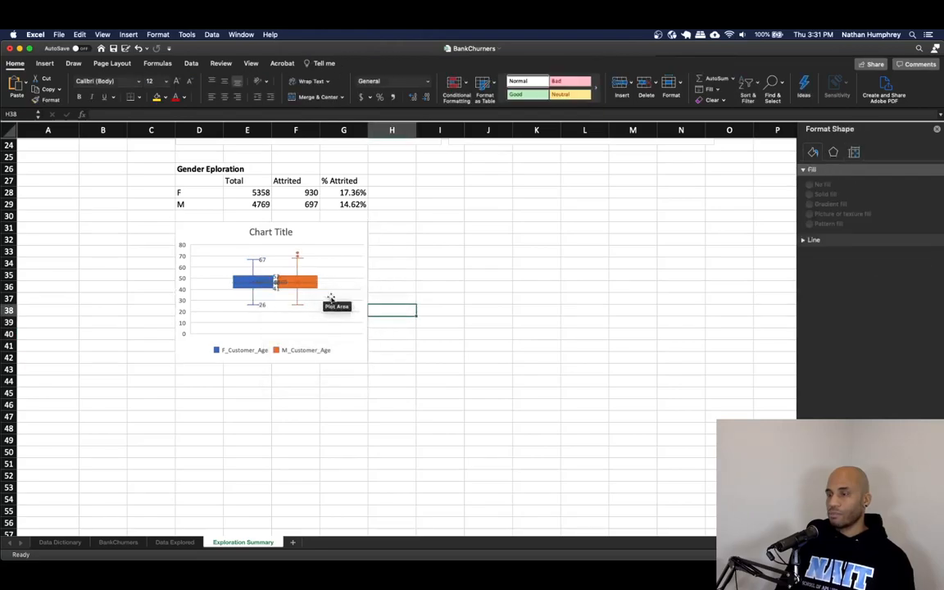
Set the box plot's title to "Customer Age by Gender"
left_click(186, 234)
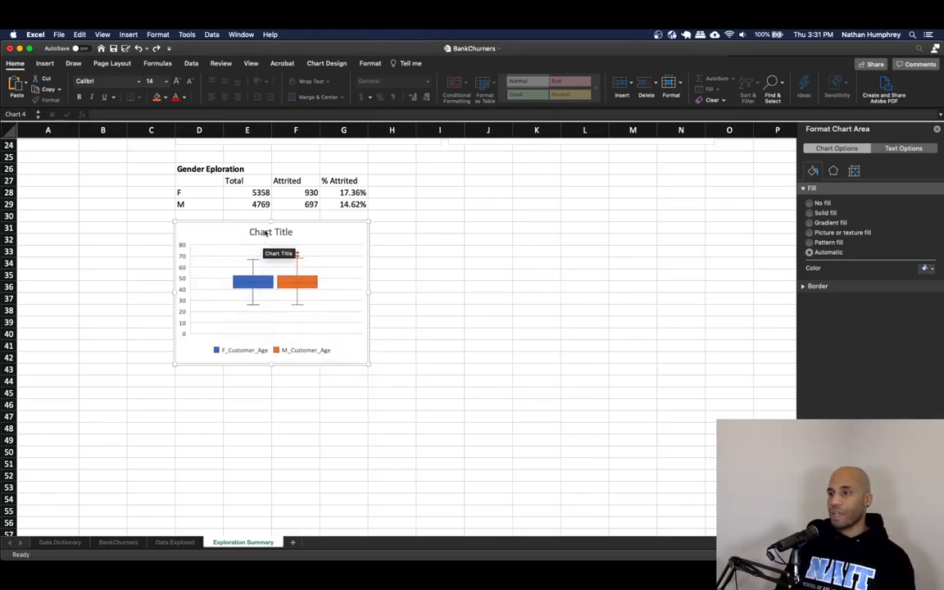
left_click(268, 233)
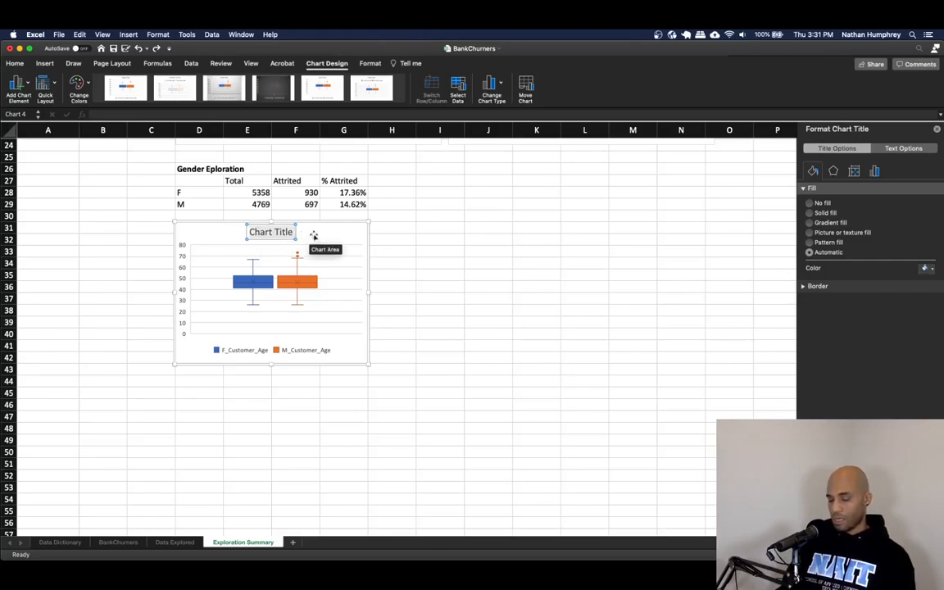
type("Customer Age")
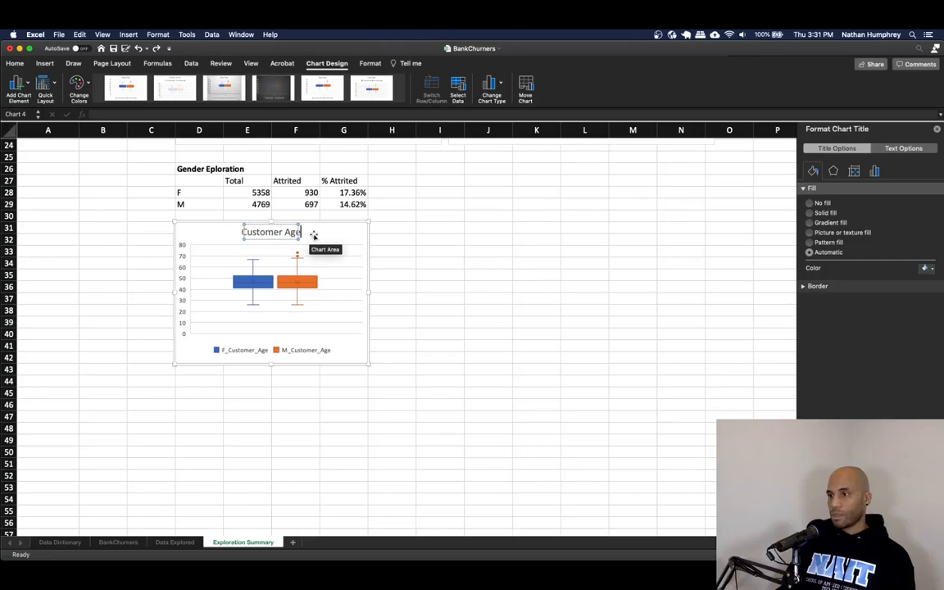
key("Escape")
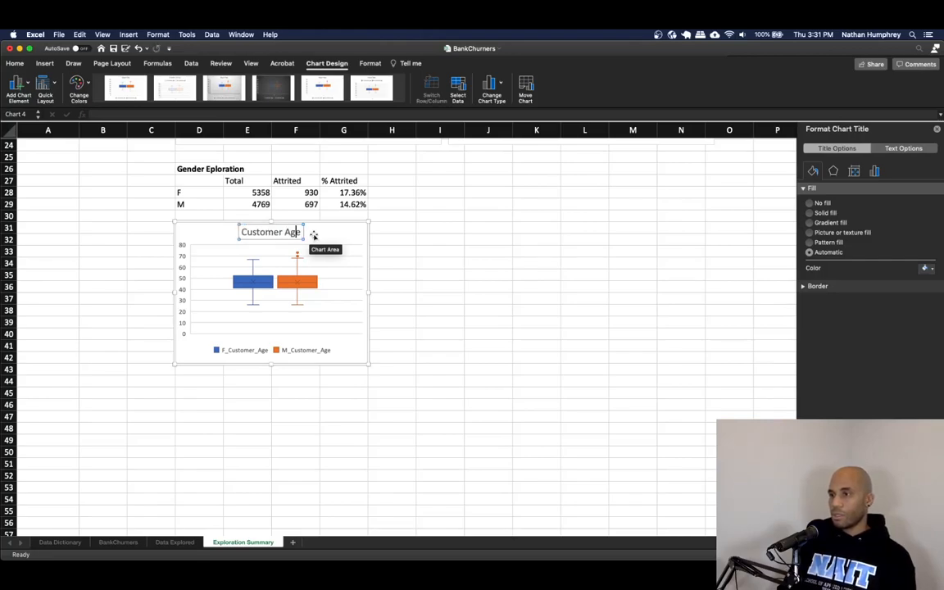
type("by Gender")
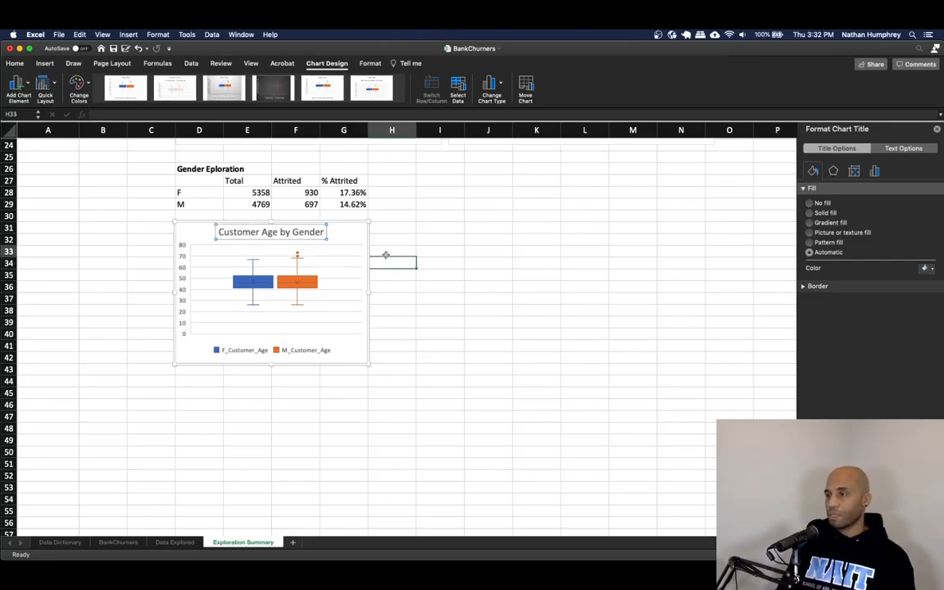
left_click(390, 252)
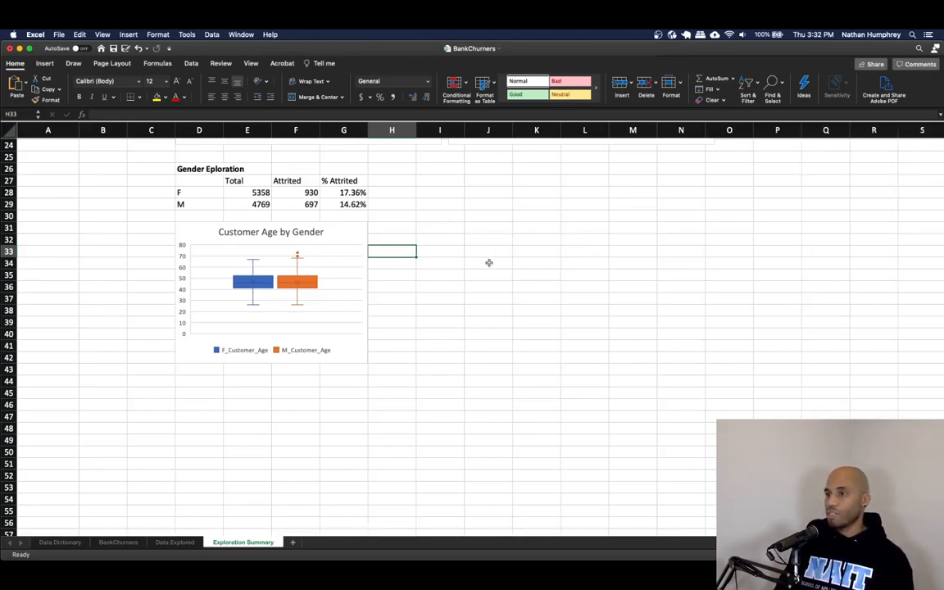
Create a PivotTable on a new worksheet from the Data Explored range A1:W10128
scroll(488, 266, "up", 10)
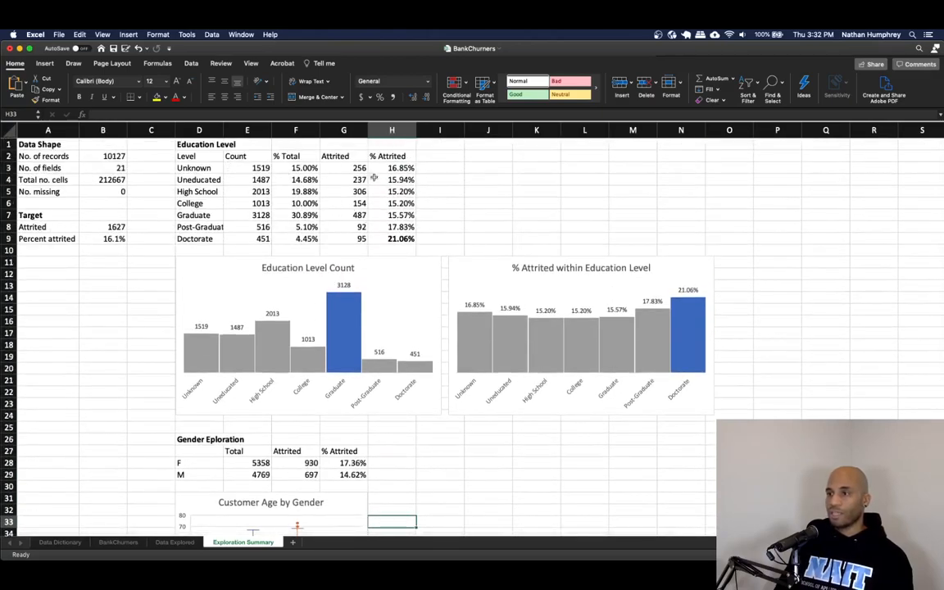
scroll(377, 221, "down", 5)
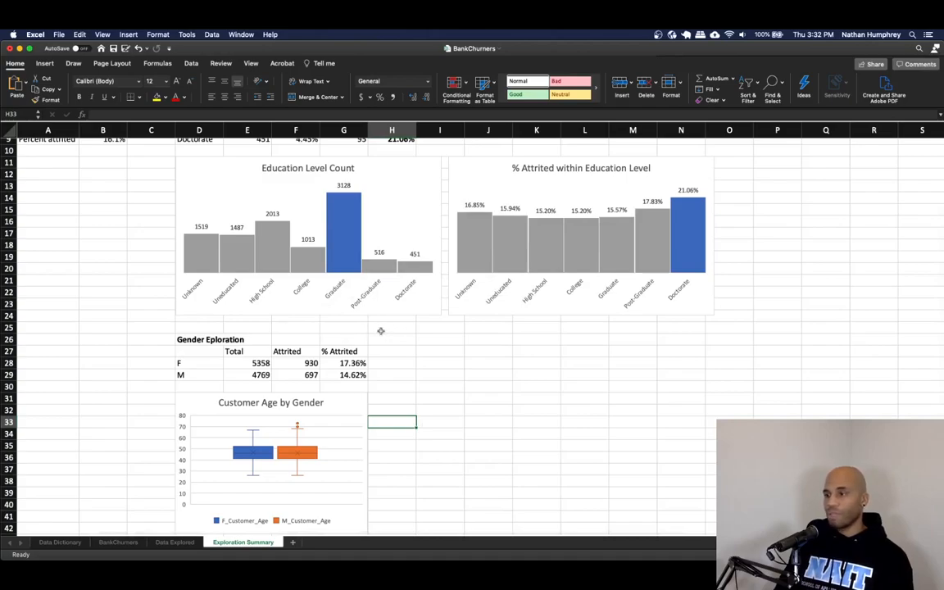
left_click(175, 543)
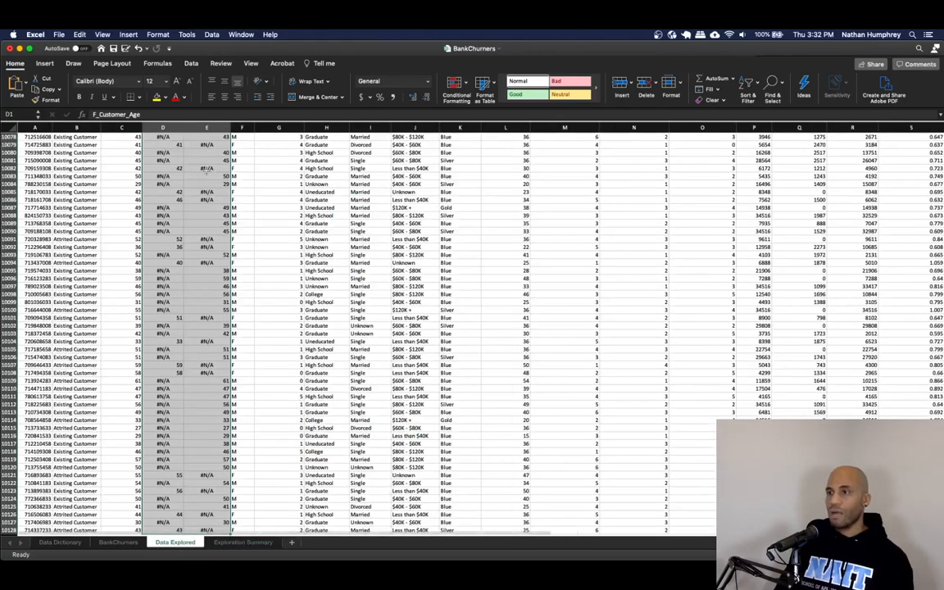
left_click(174, 152)
left_click(71, 152)
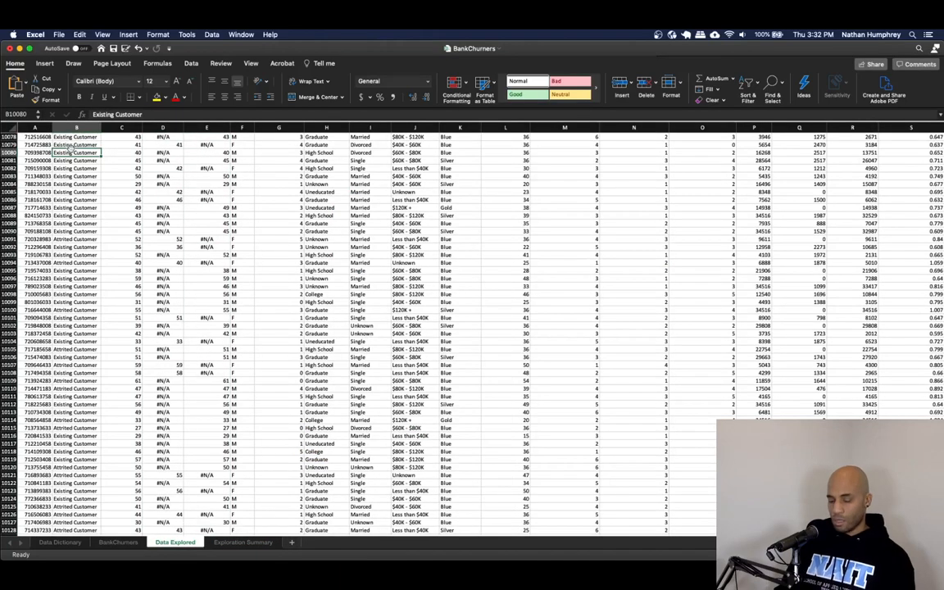
key("ctrl+Home")
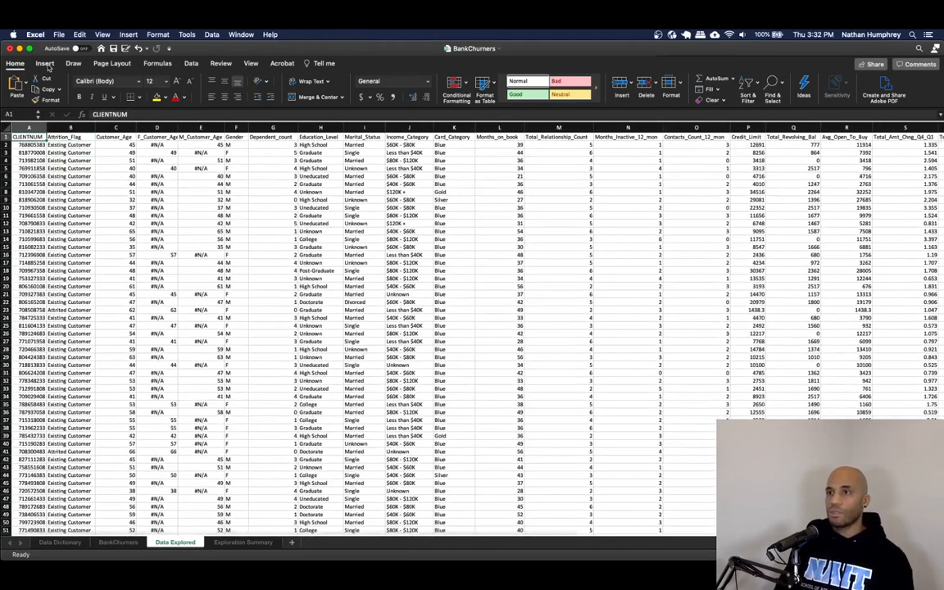
left_click(45, 63)
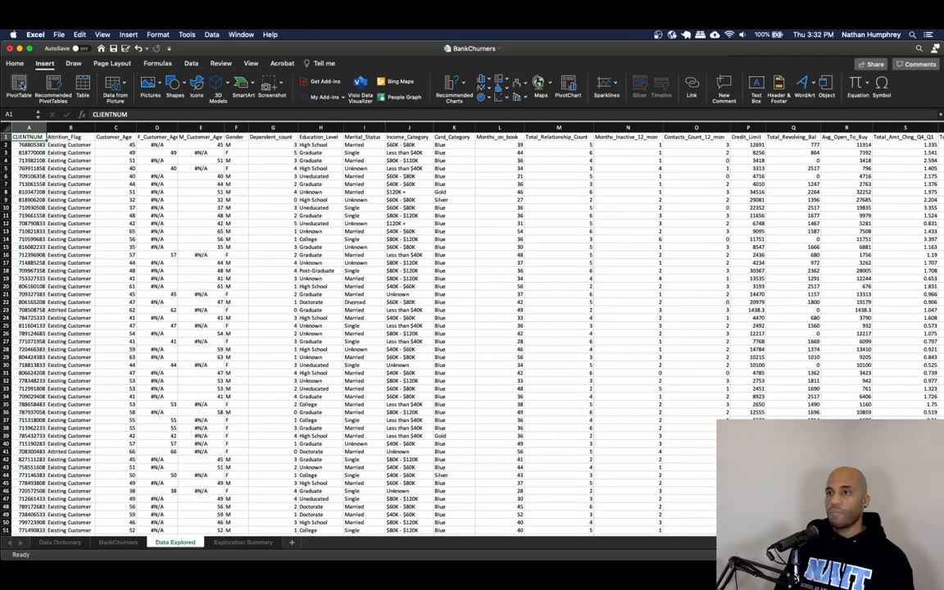
left_click(20, 85)
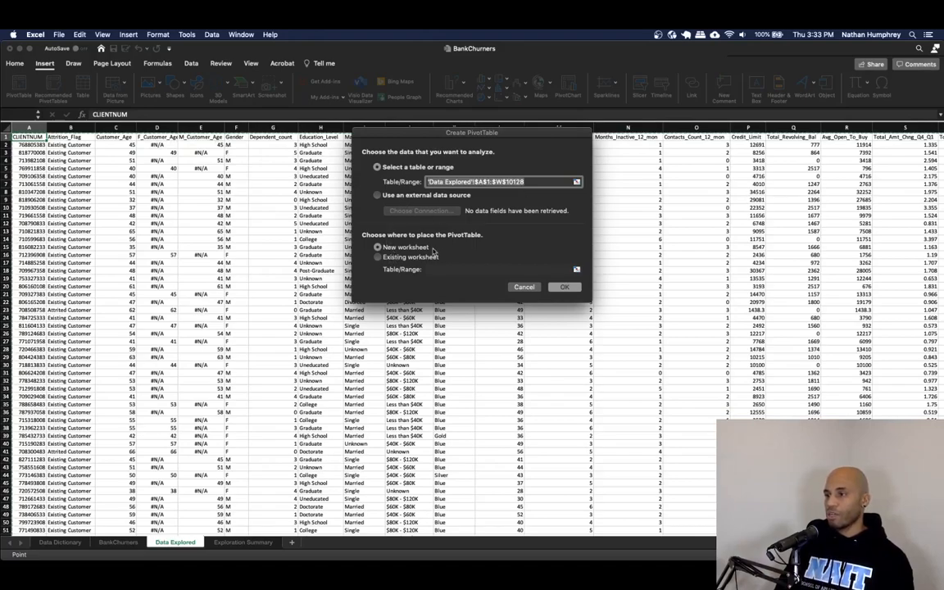
left_click(564, 288)
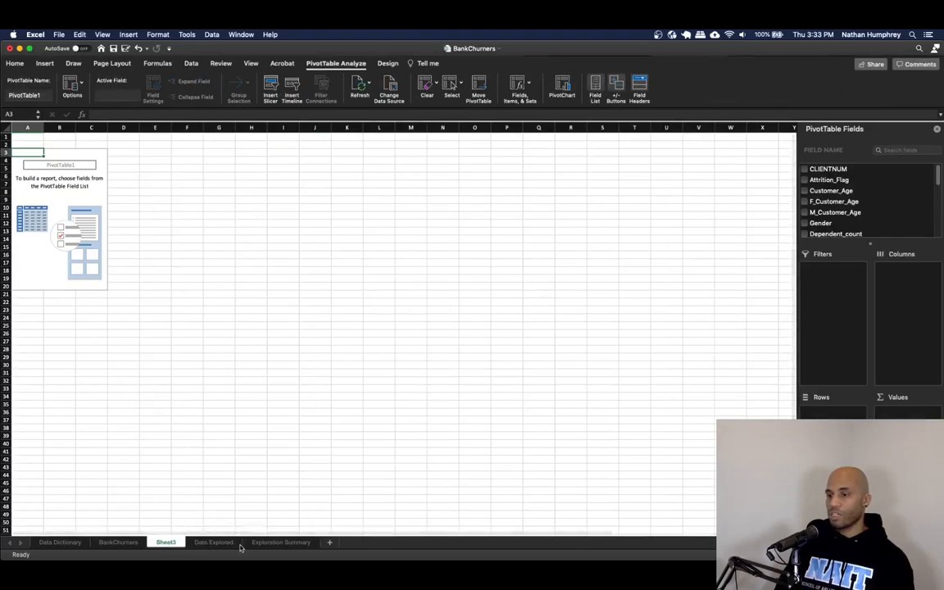
Rename the new PivotTable worksheet as Pivot Table
double_click(164, 542)
type("D")
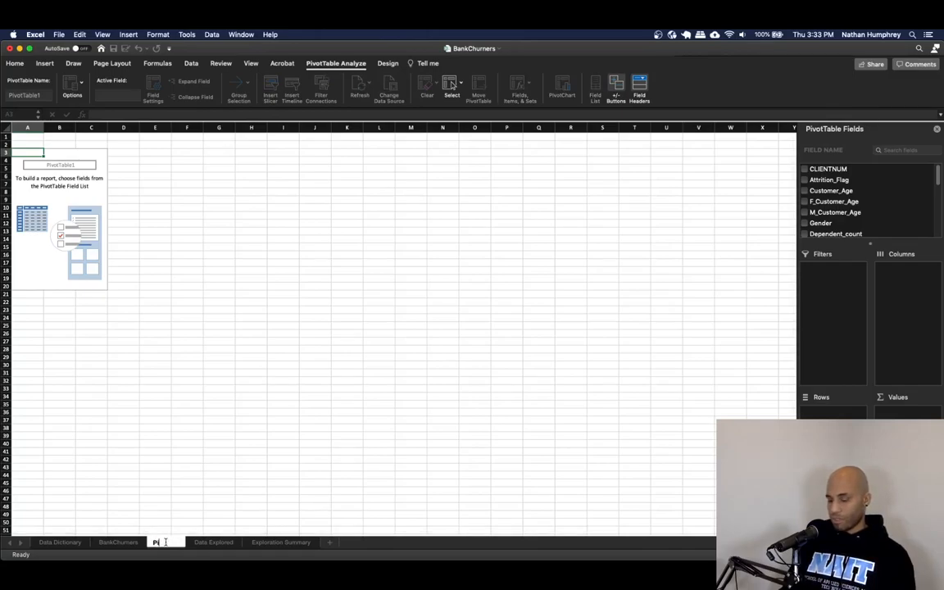
type("ivot Table")
key("Return")
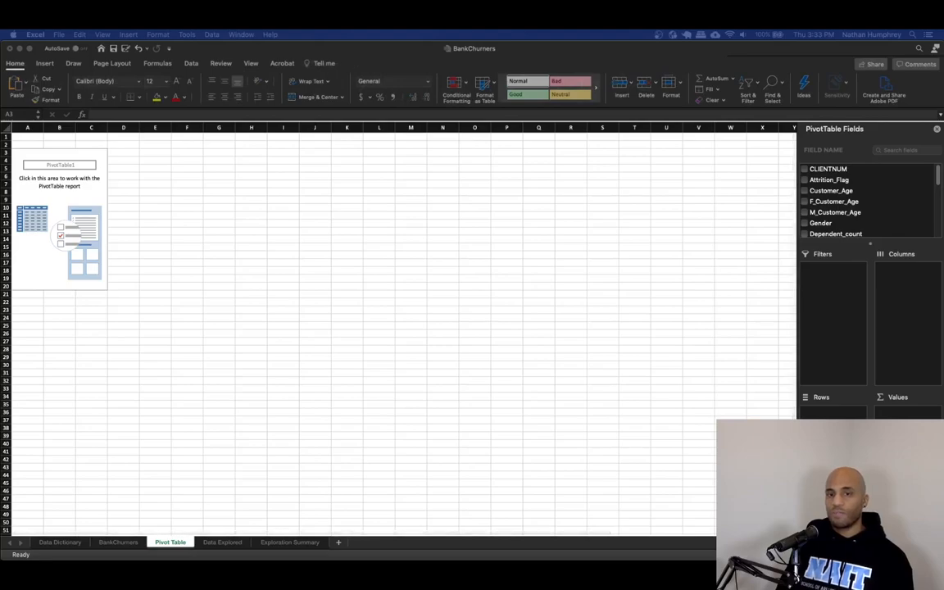
Add the Gender field to the PivotTable's rows
left_click(153, 166)
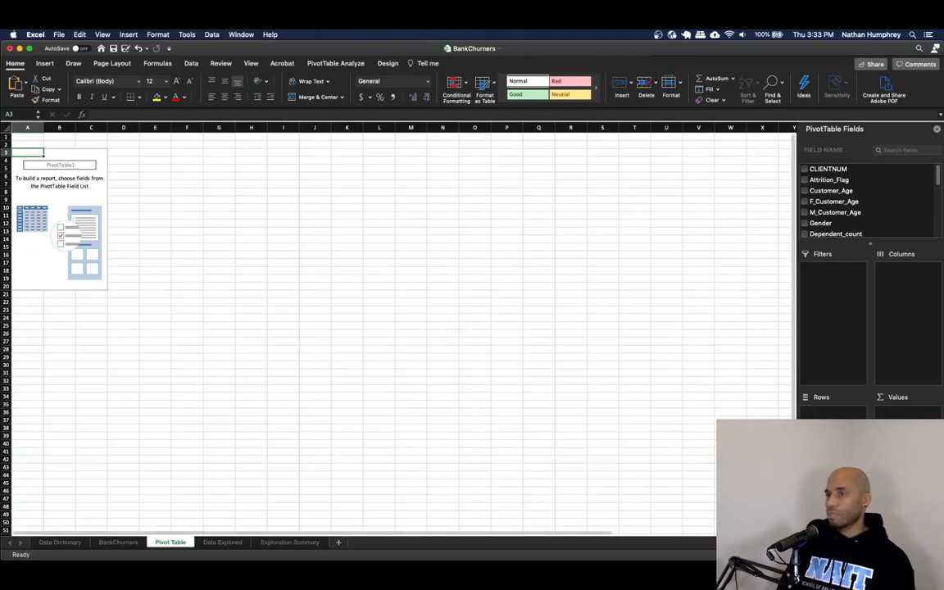
left_click(915, 554)
left_click(915, 554)
left_click(915, 555)
left_click(915, 555)
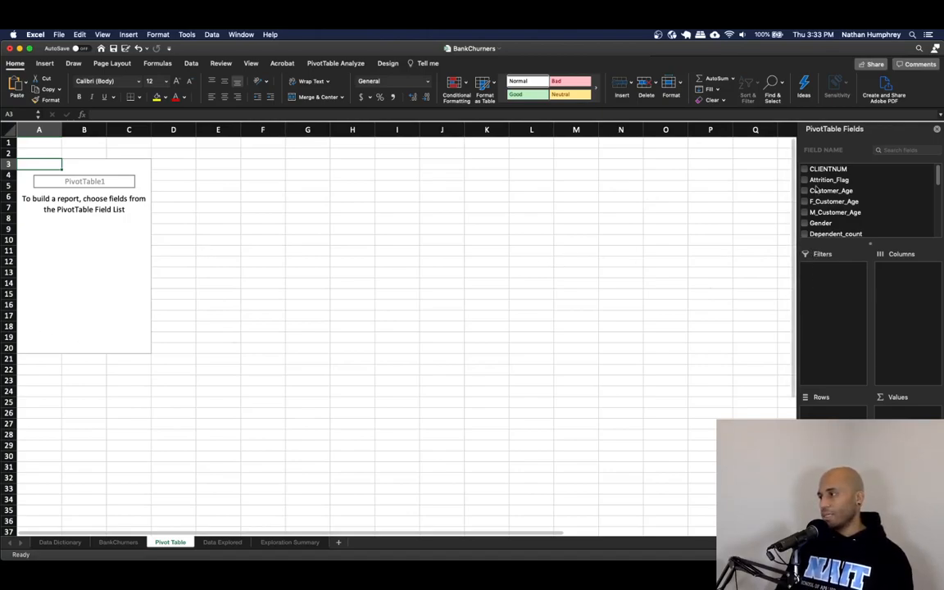
left_click_drag(816, 223, 827, 435)
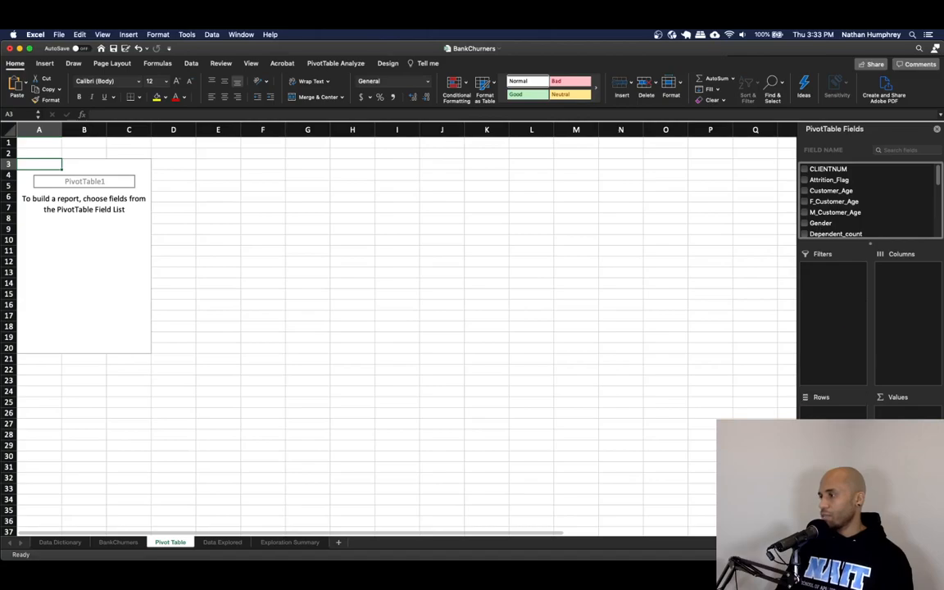
left_click_drag(827, 434, 832, 411)
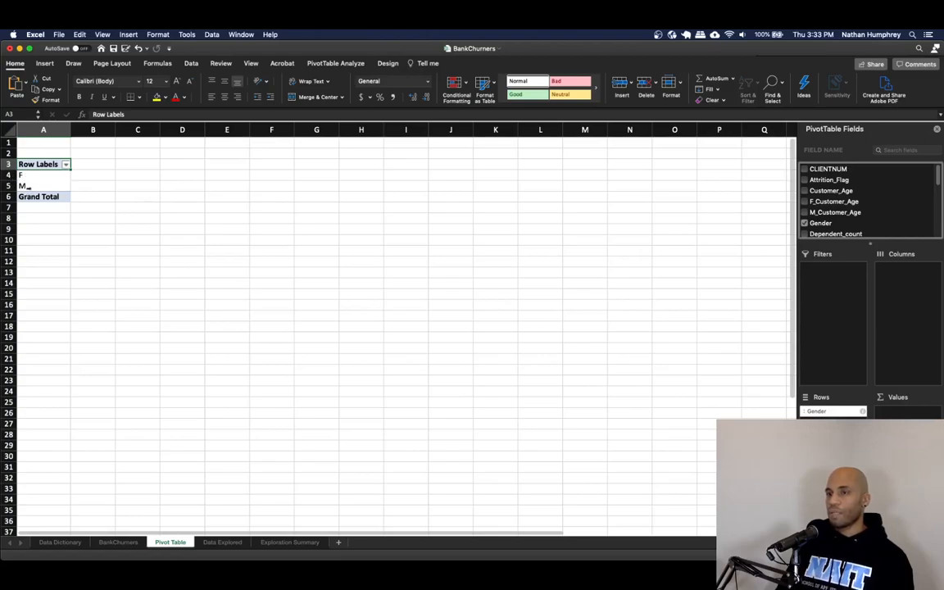
Add Education_Level to the PivotTable's rows, nested under Gender
scroll(833, 208, "down", 3)
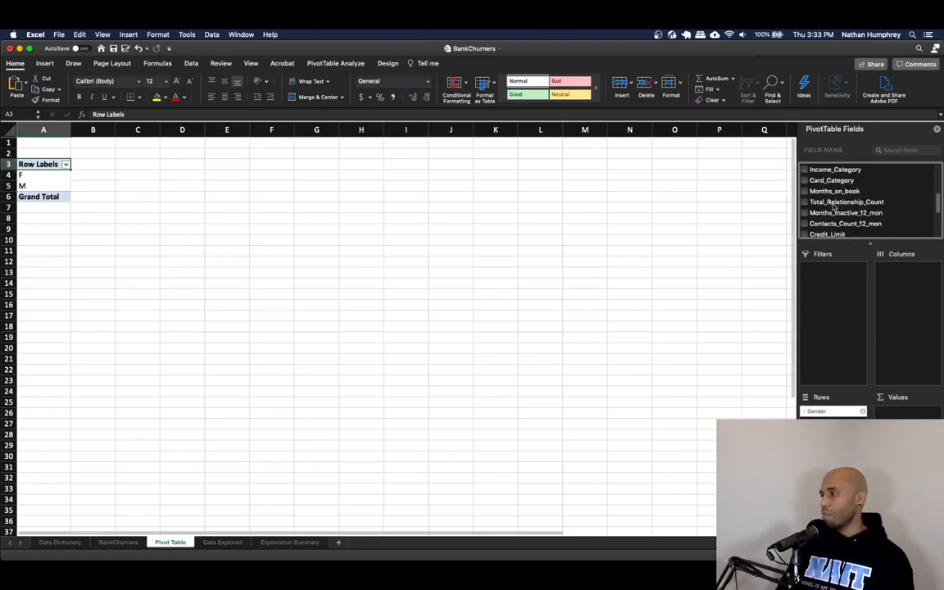
scroll(833, 207, "down", 1)
scroll(838, 196, "down", 1)
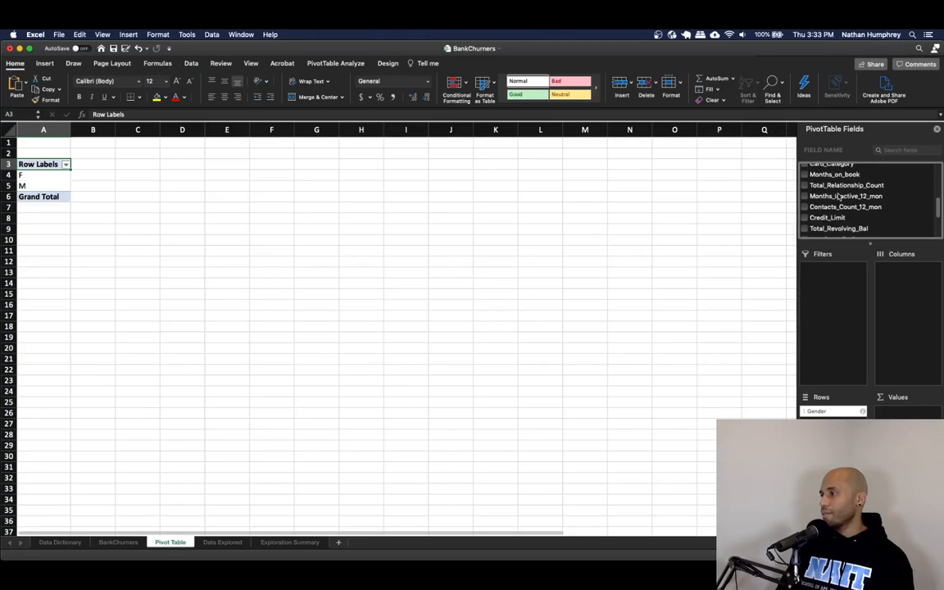
scroll(841, 202, "down", 4)
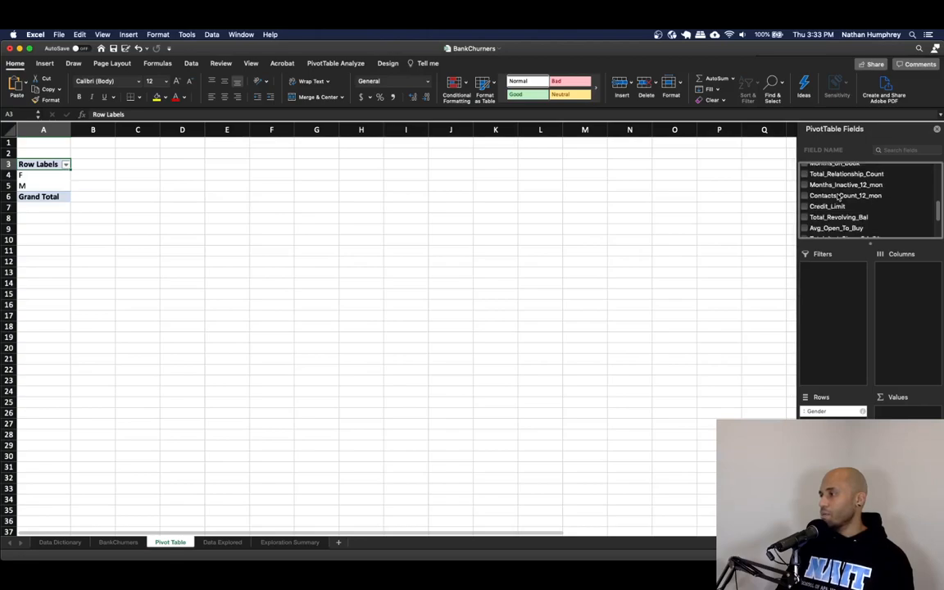
scroll(840, 199, "up", 8)
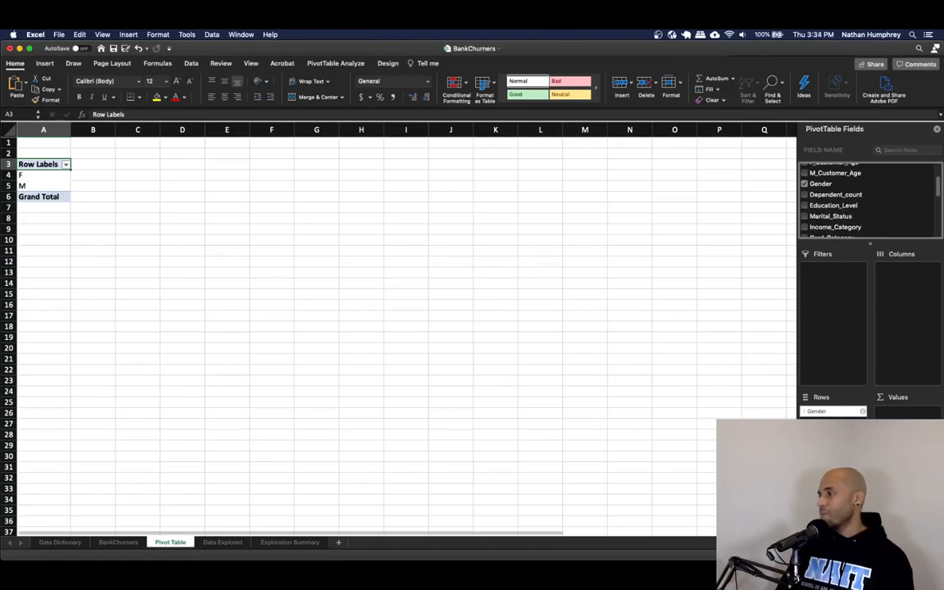
left_click_drag(833, 205, 833, 424)
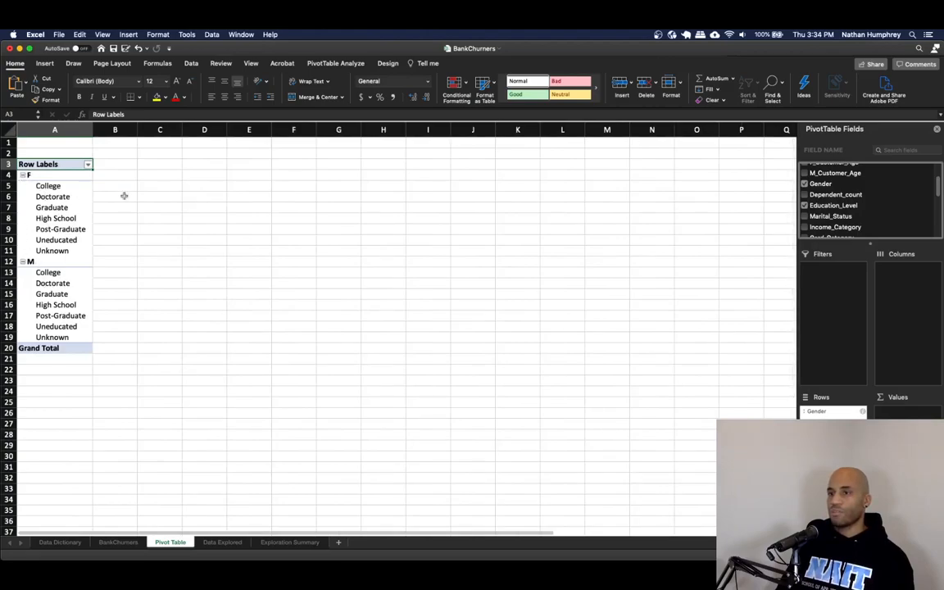
Add a count of Attrition_Flag as the PivotTable's values and filter the report by Attrition_Flag to Attrited Customer only
scroll(822, 212, "up", 3)
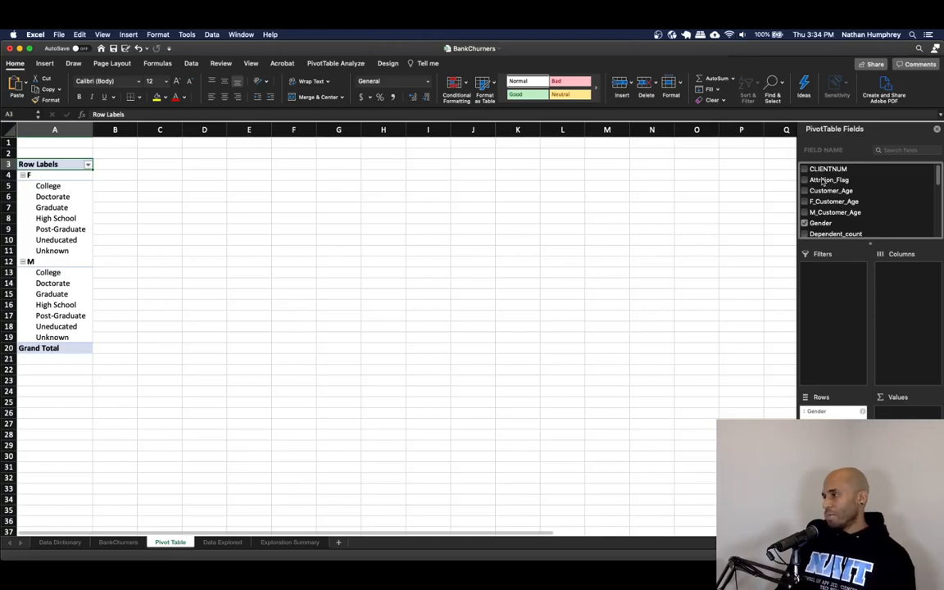
left_click_drag(822, 179, 905, 411)
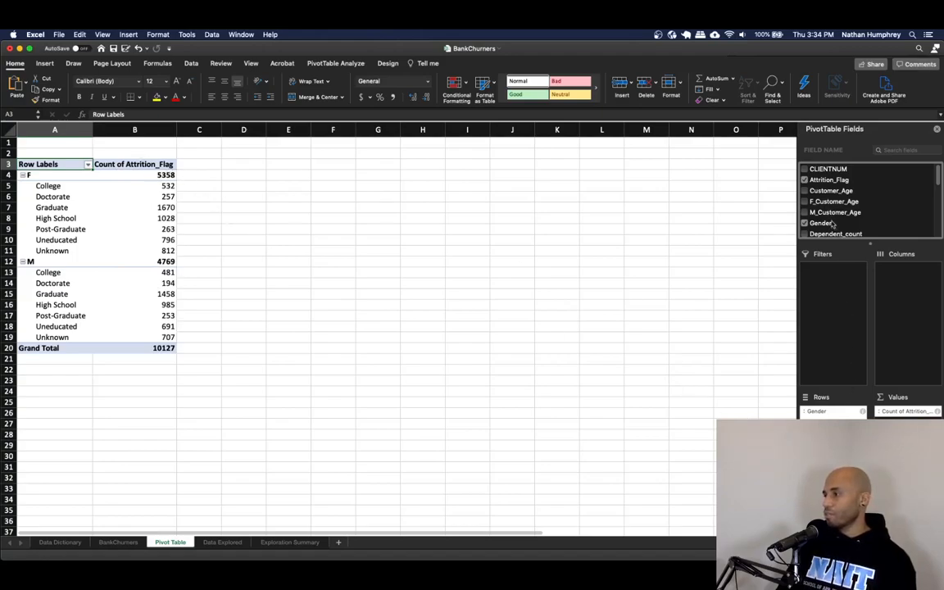
left_click_drag(831, 181, 853, 288)
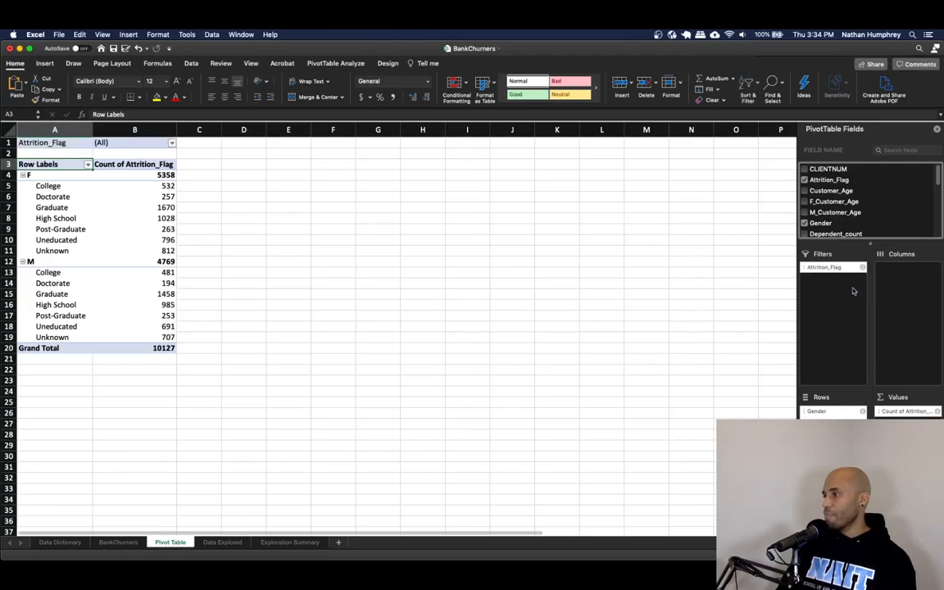
left_click(172, 144)
left_click(199, 113)
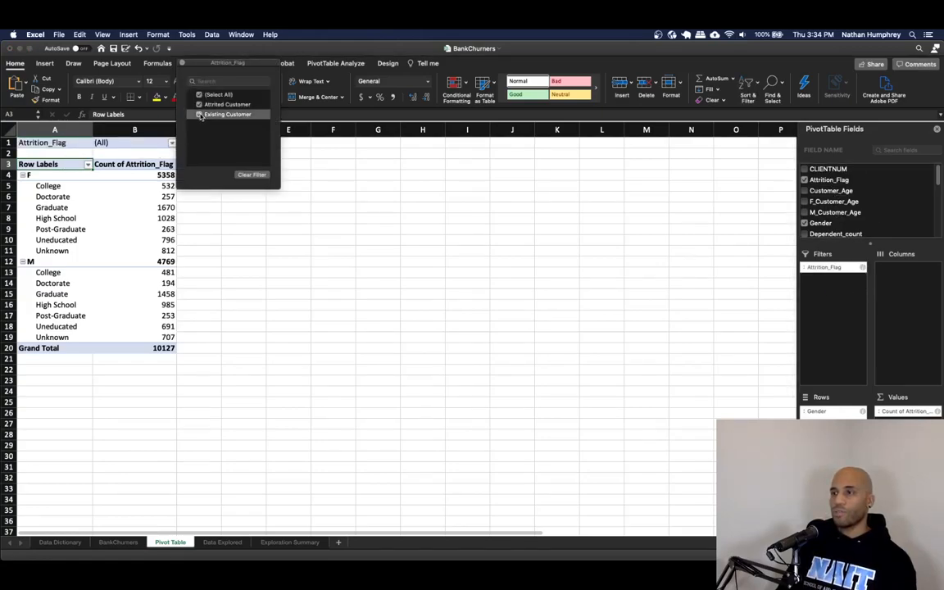
left_click(182, 64)
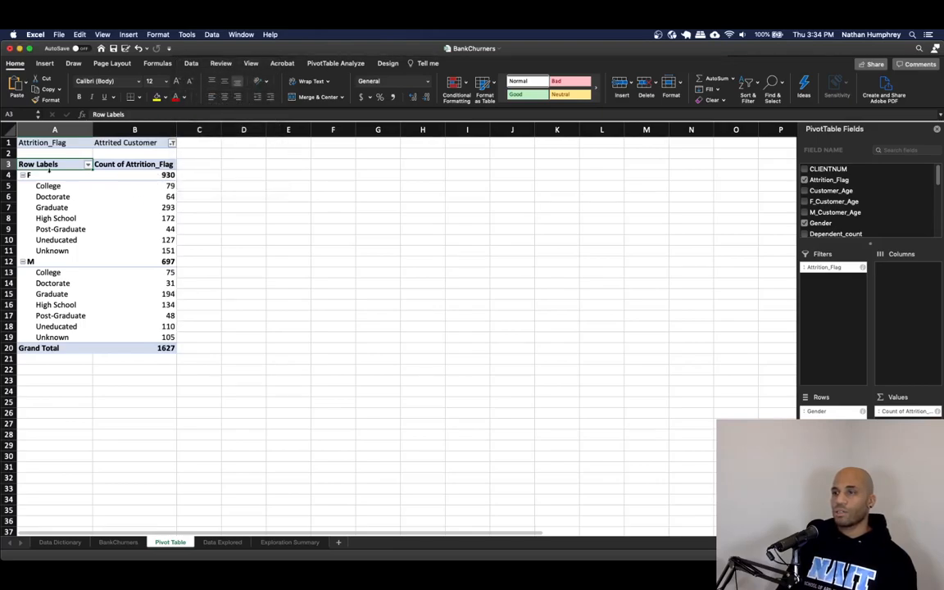
Check the PivotTable's attrited counts against the Exploration Summary gender table, and move the Pivot Table sheet between Data Explored and Exploration Summary
left_click(274, 544)
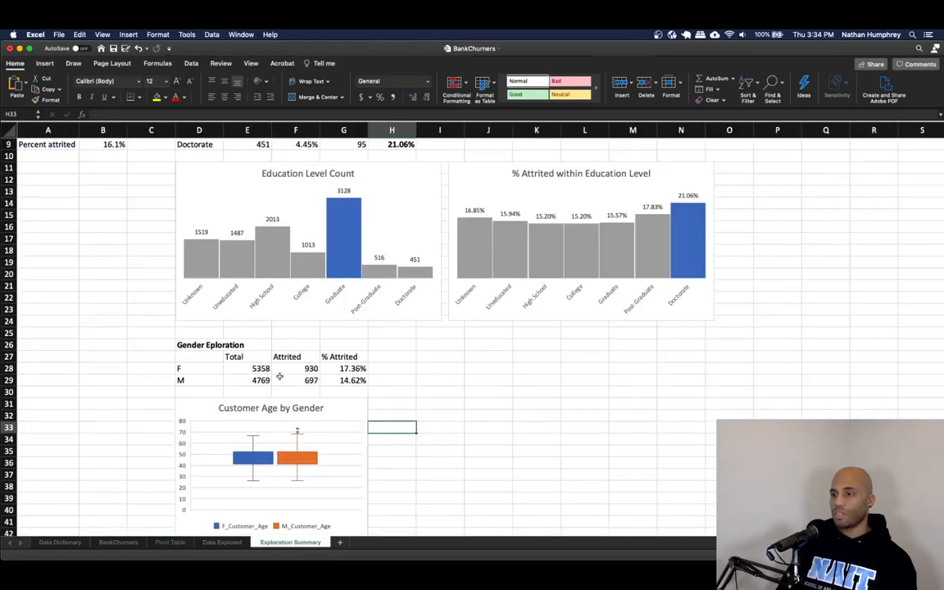
left_click(306, 370)
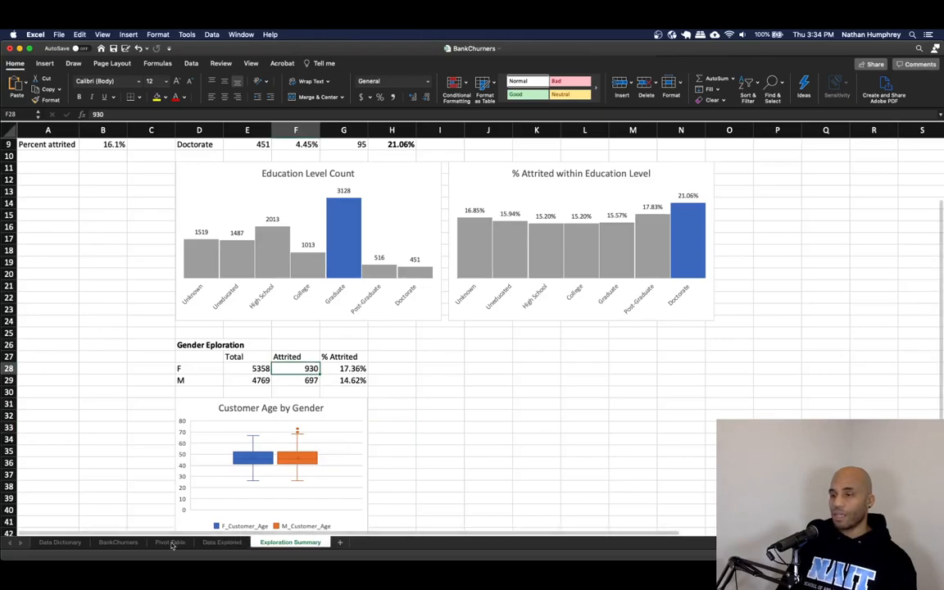
left_click_drag(172, 545, 256, 550)
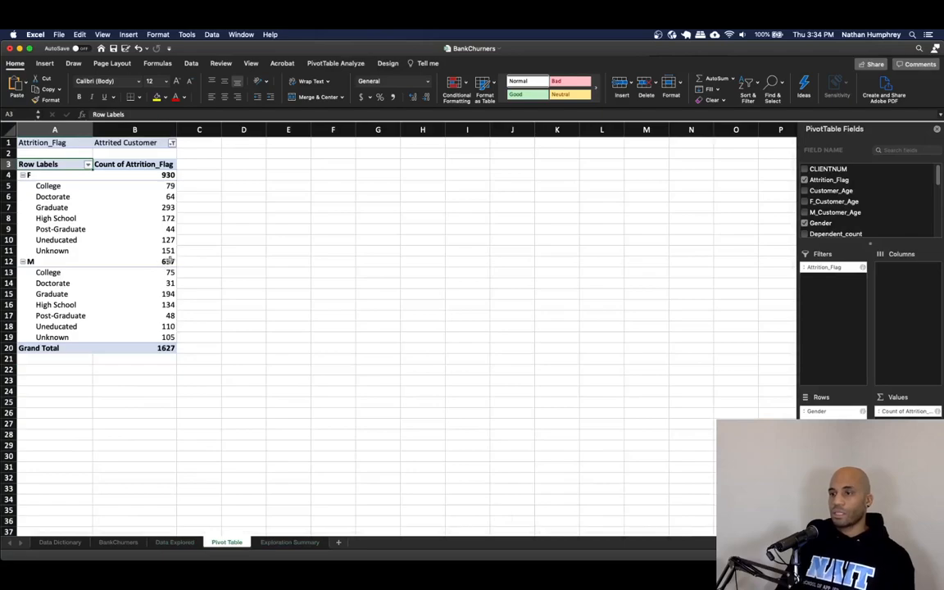
left_click(290, 543)
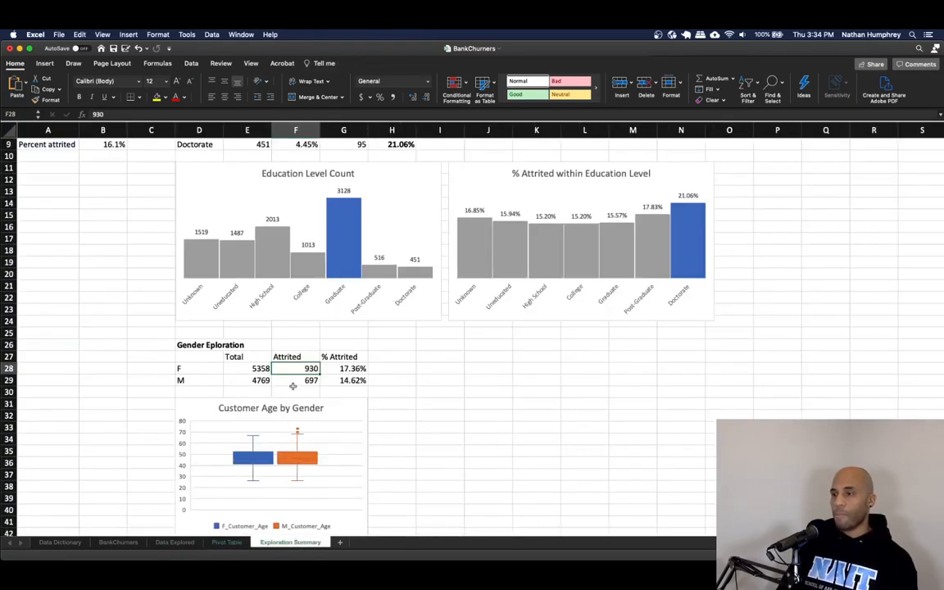
left_click(288, 381)
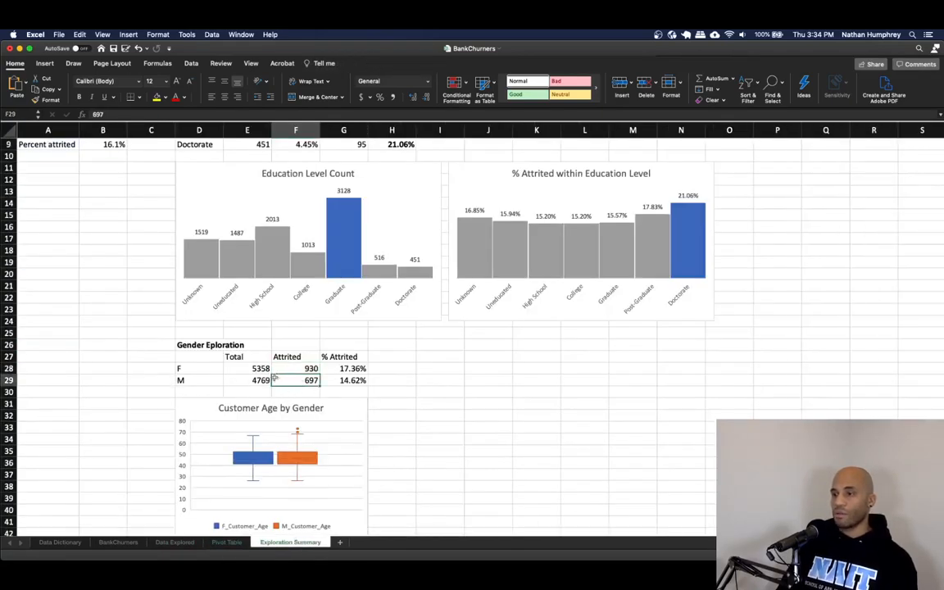
left_click(226, 542)
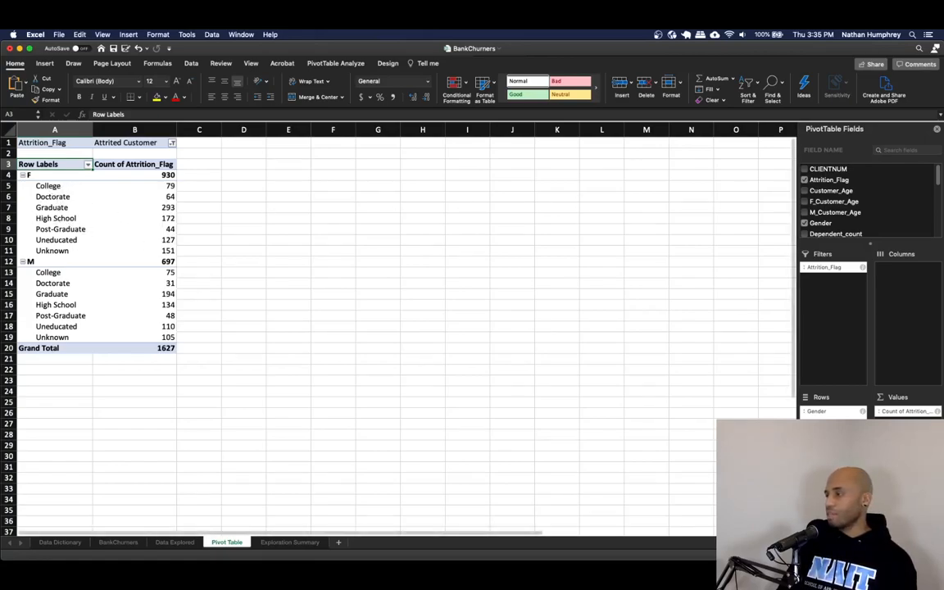
Reduce the PivotTable to Gender rows only by removing Education_Level and every use of Attrition_Flag
left_click_drag(889, 209, 888, 208)
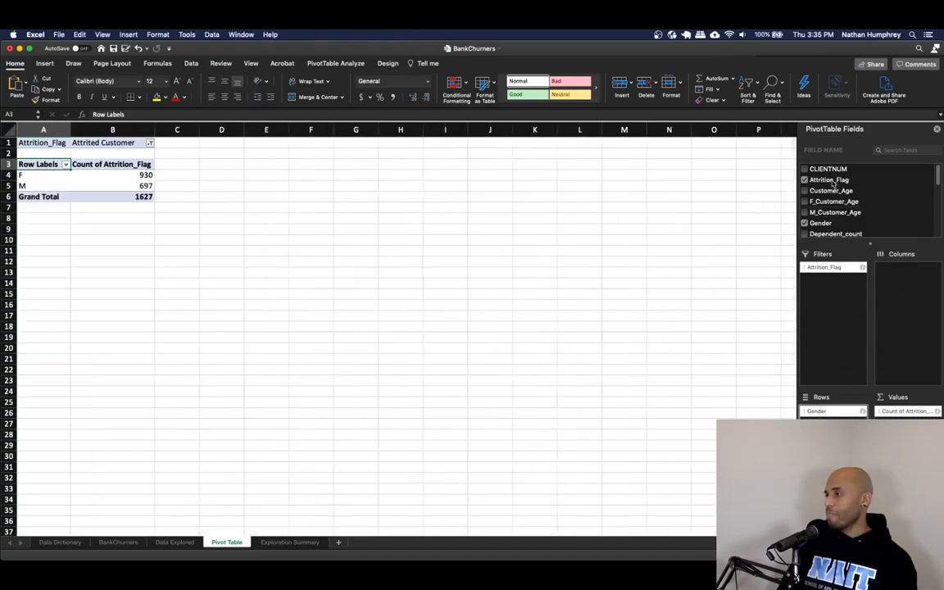
left_click_drag(833, 184, 833, 414)
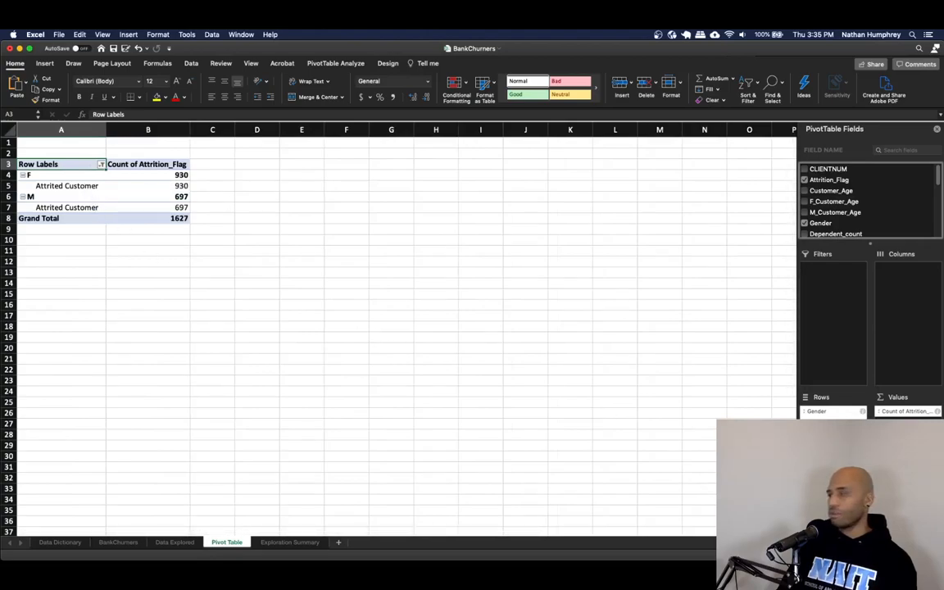
left_click_drag(832, 421, 849, 225)
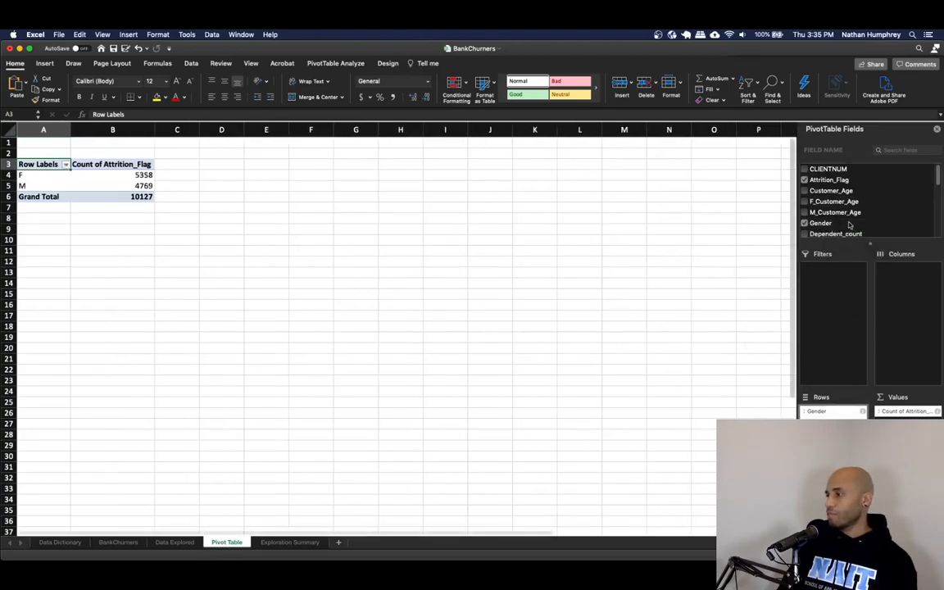
left_click(805, 180)
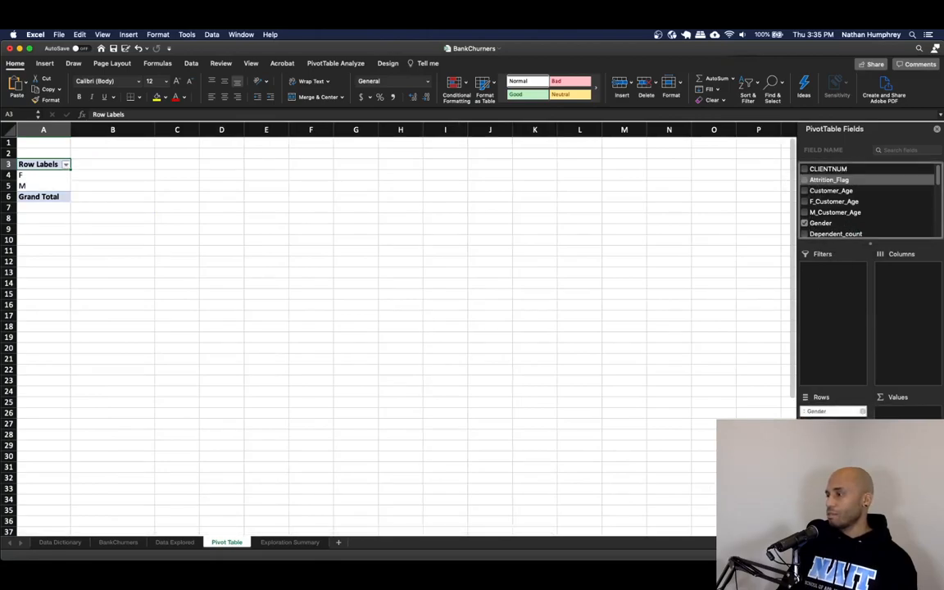
Add Attrition_Flag to the rows under Gender and include Existing Customer alongside Attrited Customer in its filter
left_click(805, 179)
left_click(65, 186)
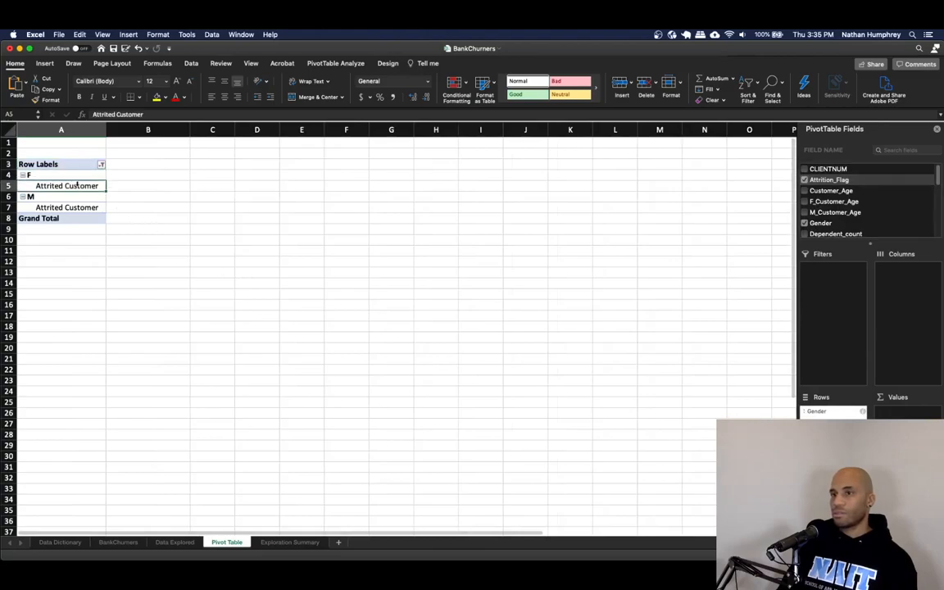
left_click(101, 165)
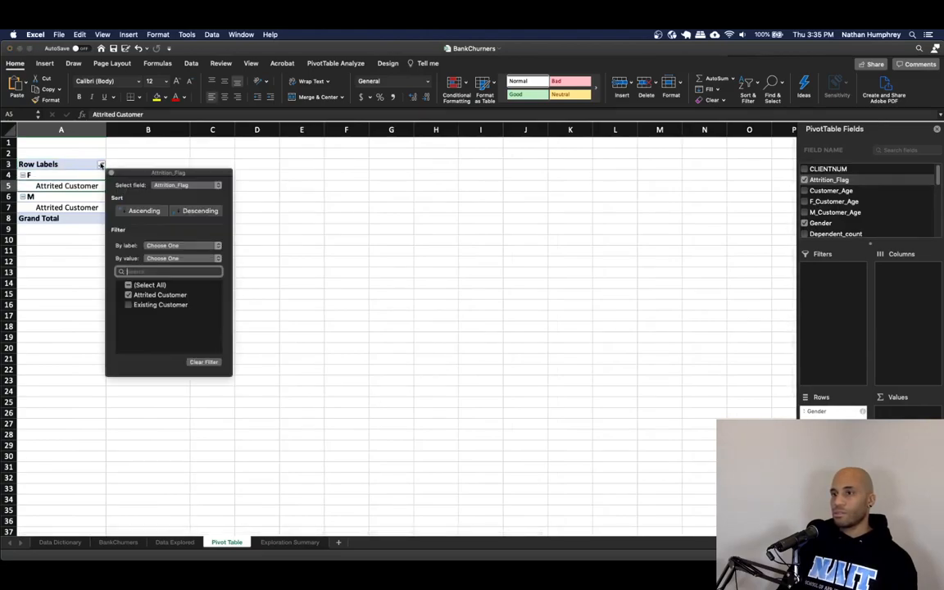
left_click(128, 305)
left_click(112, 173)
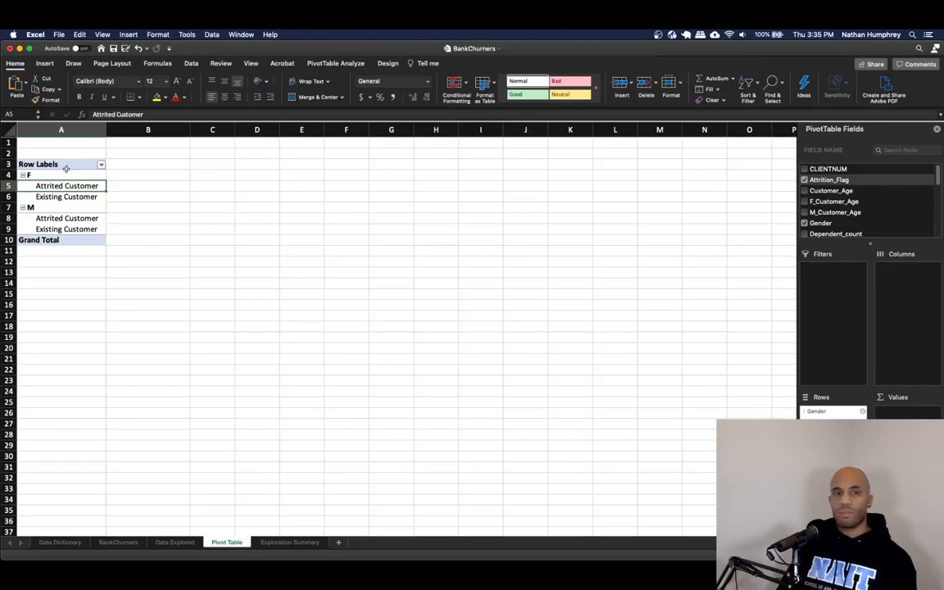
Enlarge the PivotTable field list and add Credit_Limit to the values
scroll(852, 209, "down", 3)
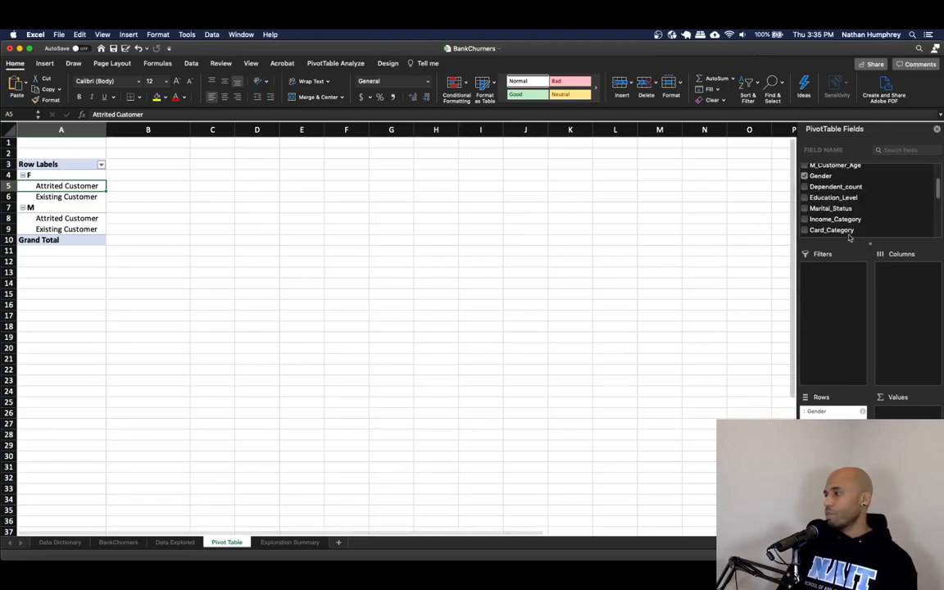
left_click_drag(847, 242, 835, 304)
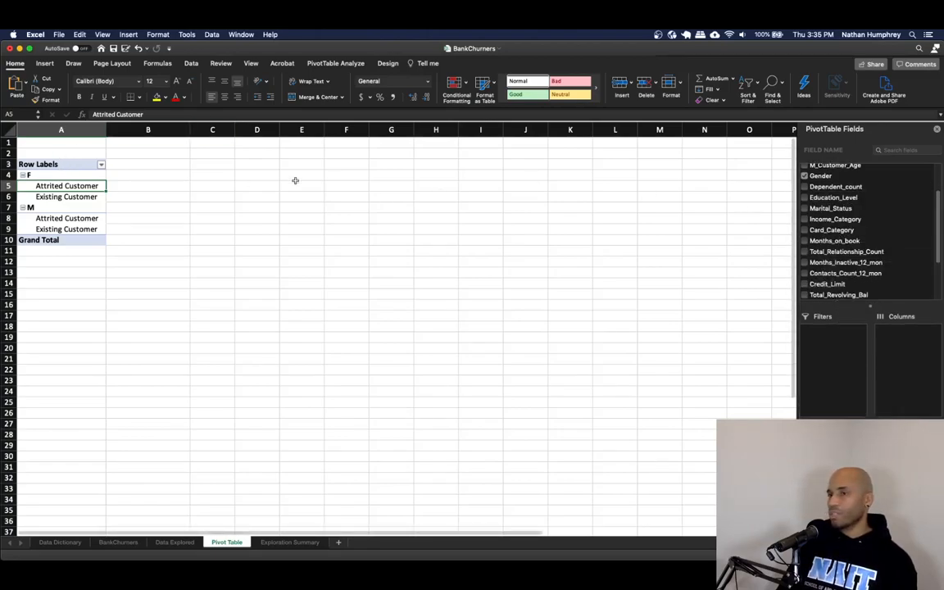
scroll(859, 259, "down", 3)
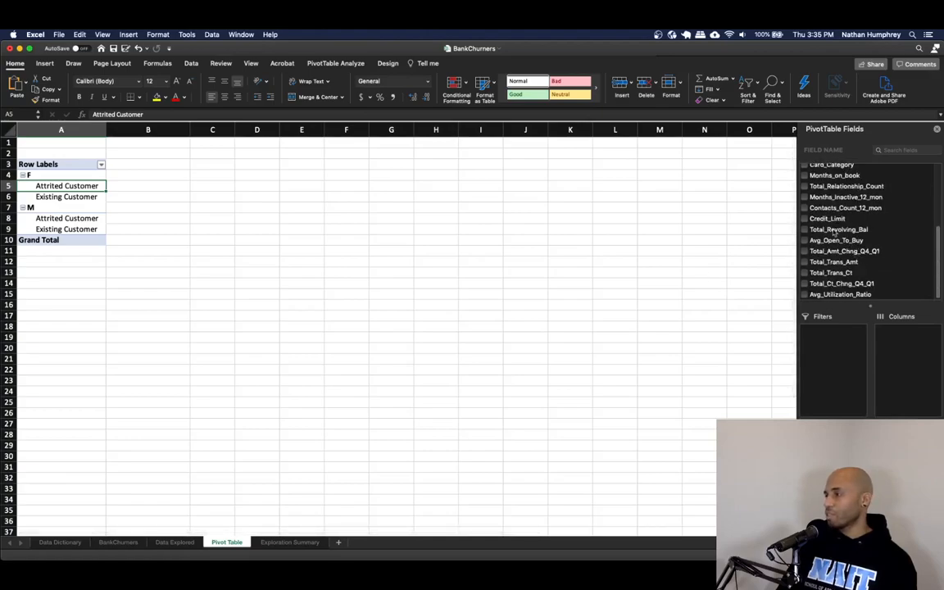
left_click_drag(833, 221, 905, 459)
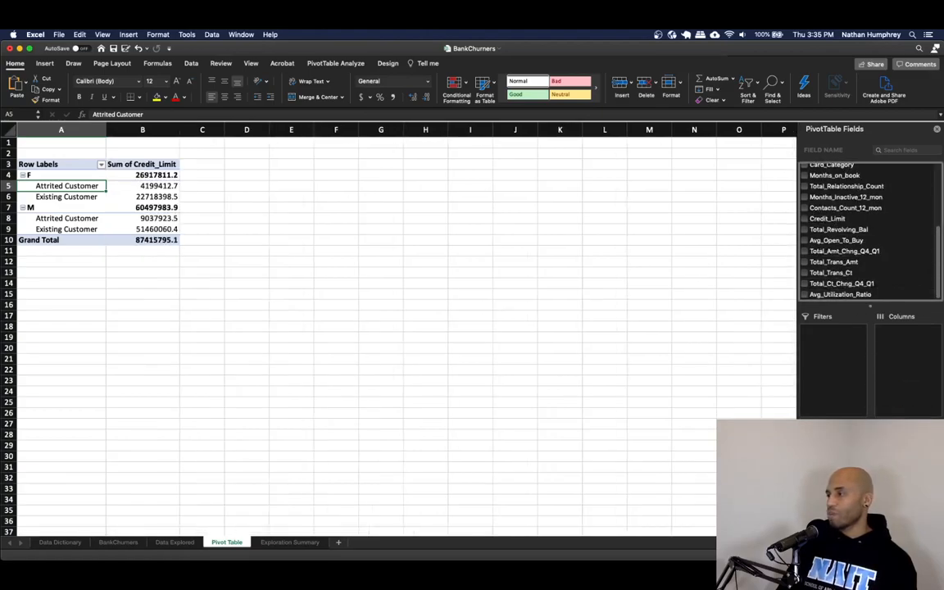
Summarize the Credit_Limit values in the PivotTable by Average instead of Sum
right_click(124, 163)
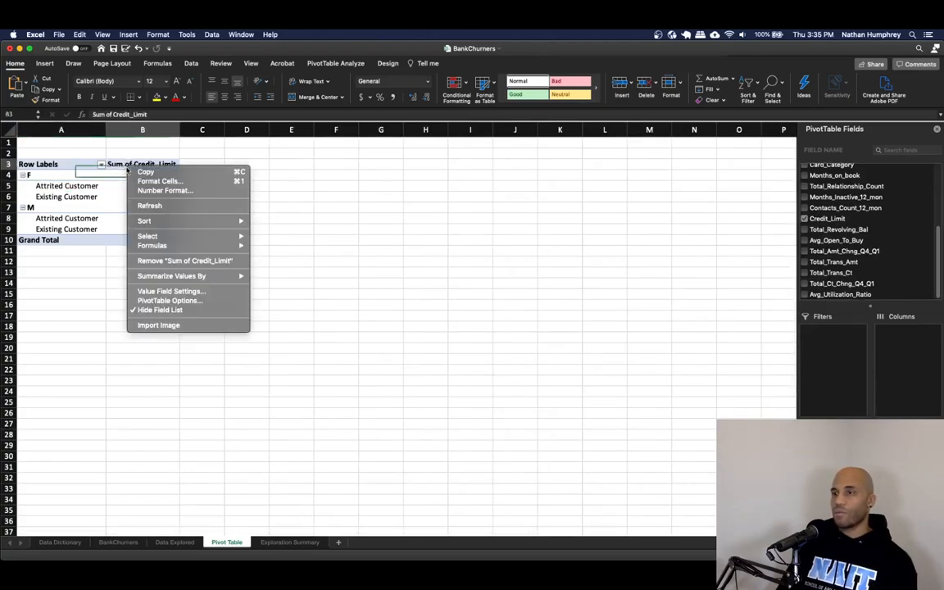
mouse_move(150, 241)
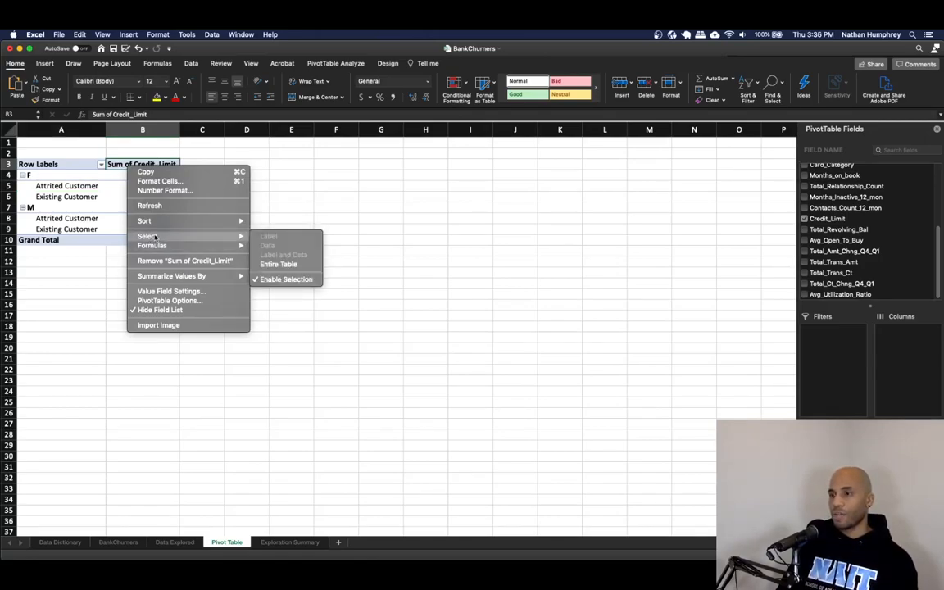
mouse_move(205, 276)
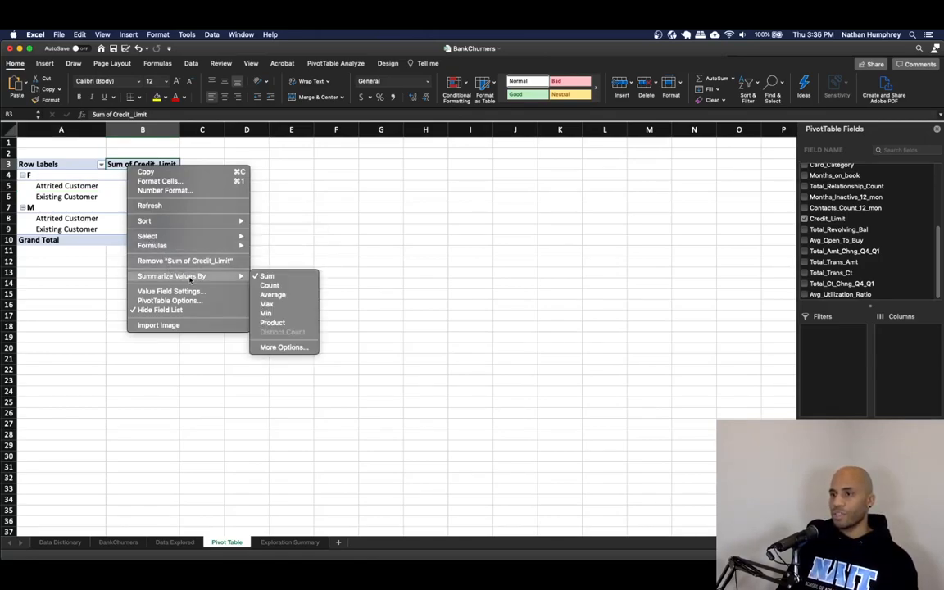
left_click(273, 295)
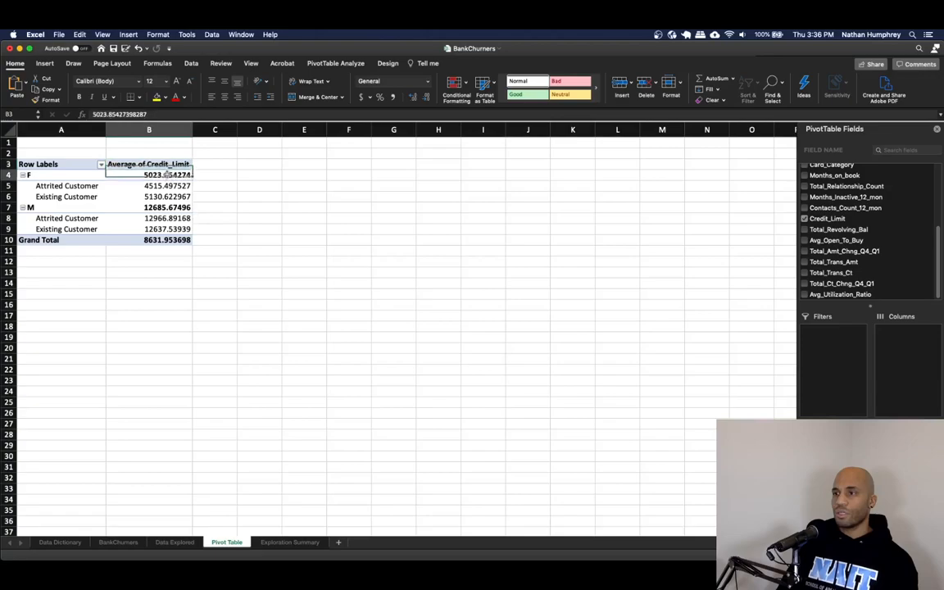
Format the average credit limit figures as dollar accounting values with no decimal places
left_click_drag(160, 174, 175, 248)
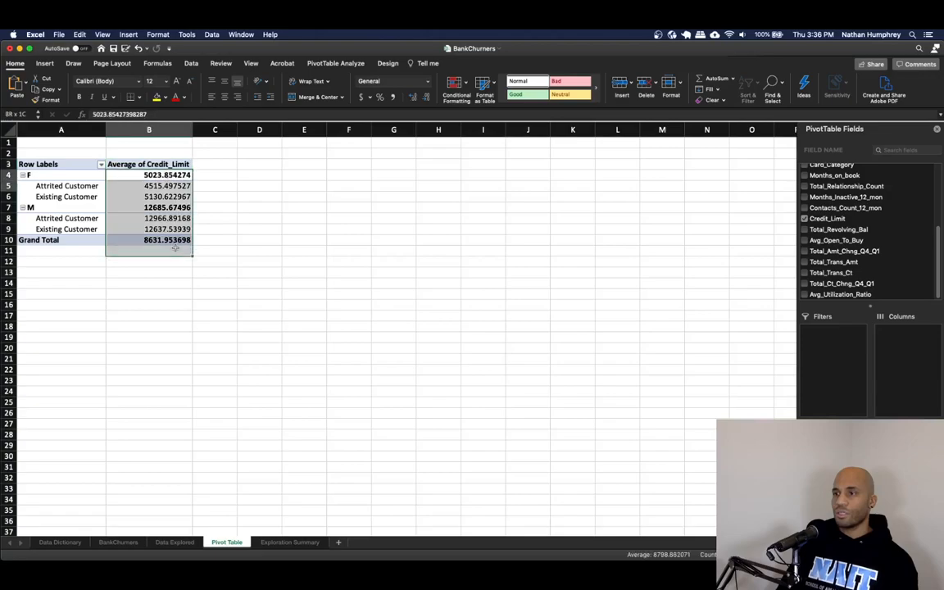
left_click(362, 97)
left_click(395, 97)
left_click(395, 97)
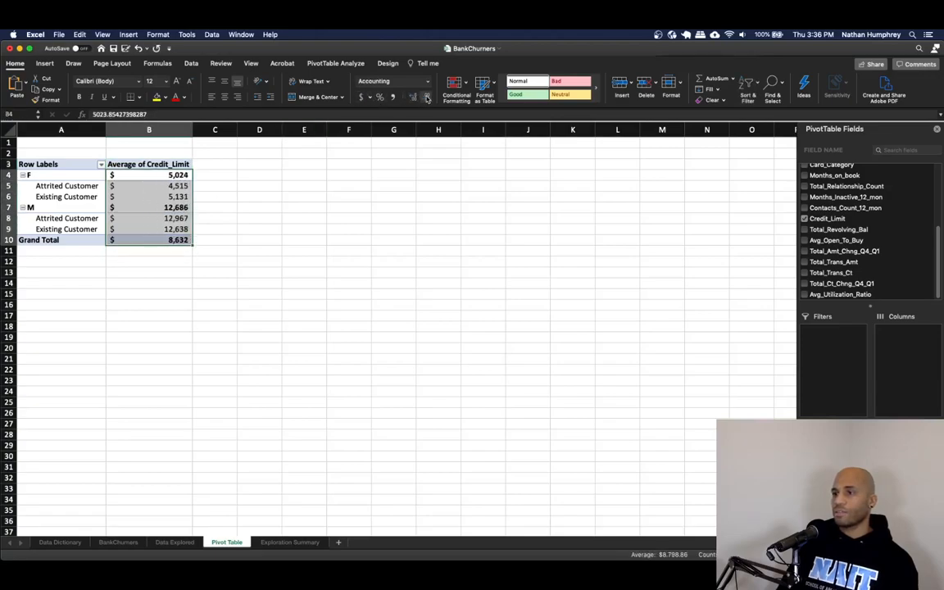
left_click(350, 174)
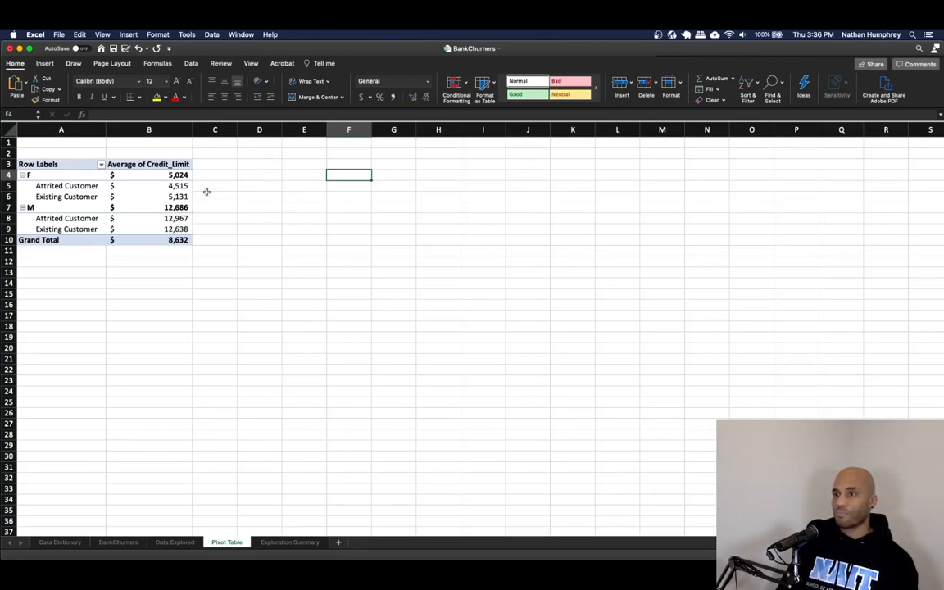
Look through the PivotTable fields, try F_Customer_Age as a value, and take it out again
left_click(130, 187)
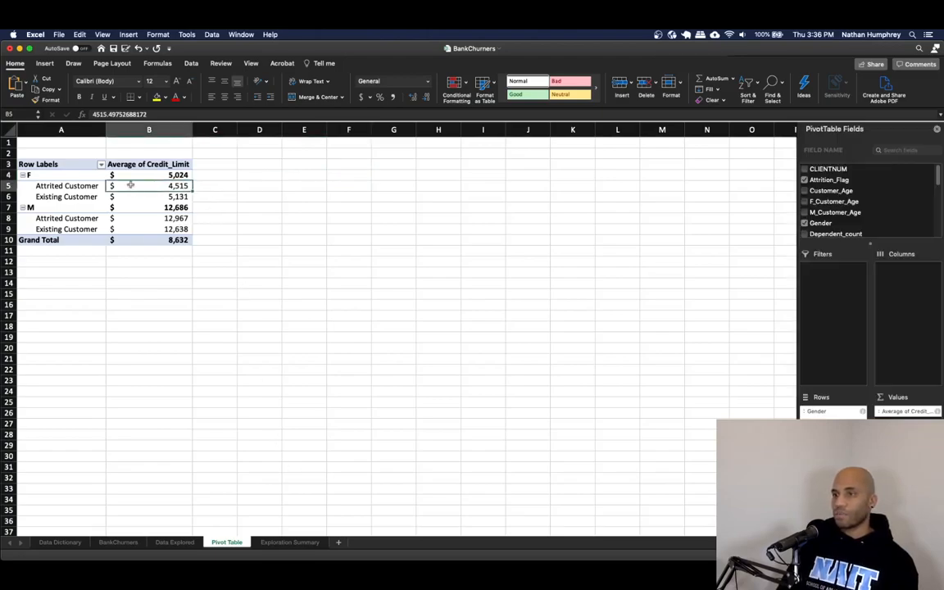
scroll(870, 220, "down", 5)
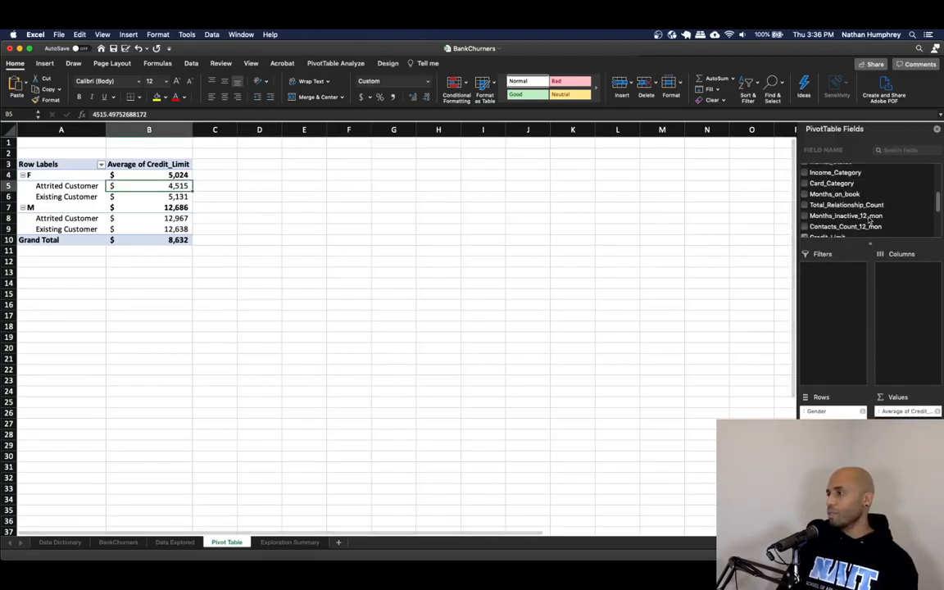
scroll(864, 215, "down", 2)
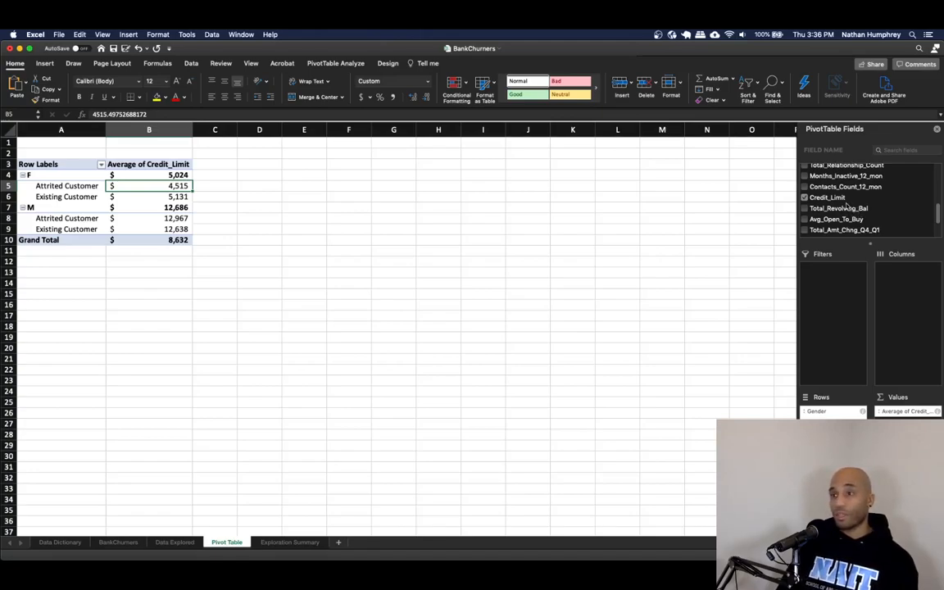
scroll(849, 198, "up", 5)
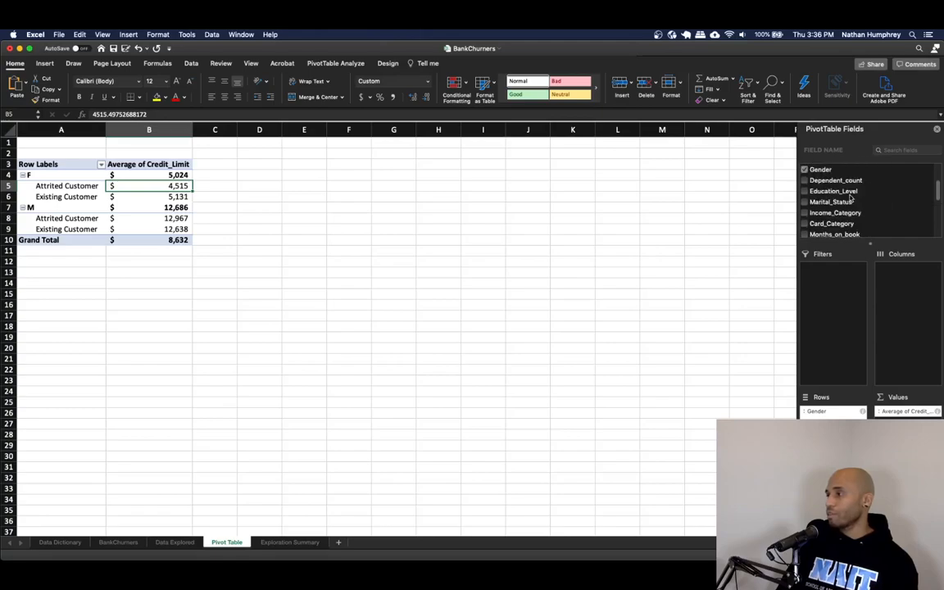
scroll(843, 194, "down", 2)
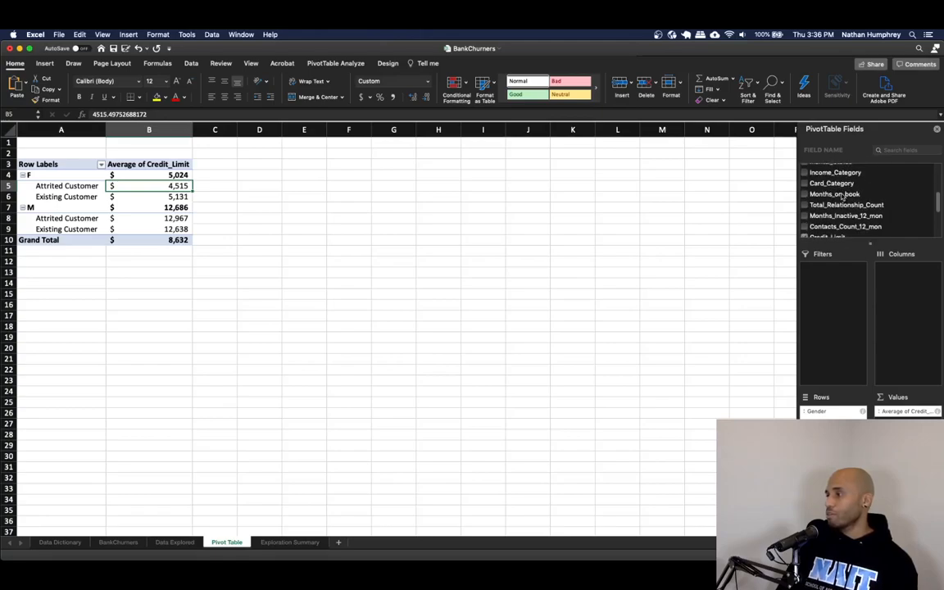
scroll(844, 195, "up", 5)
left_click_drag(846, 203, 899, 417)
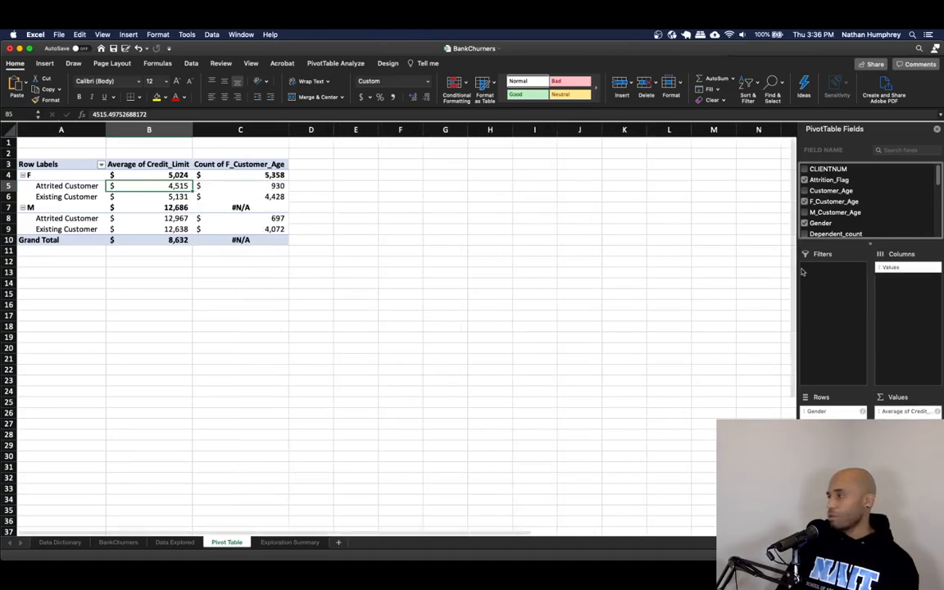
left_click_drag(901, 418, 872, 227)
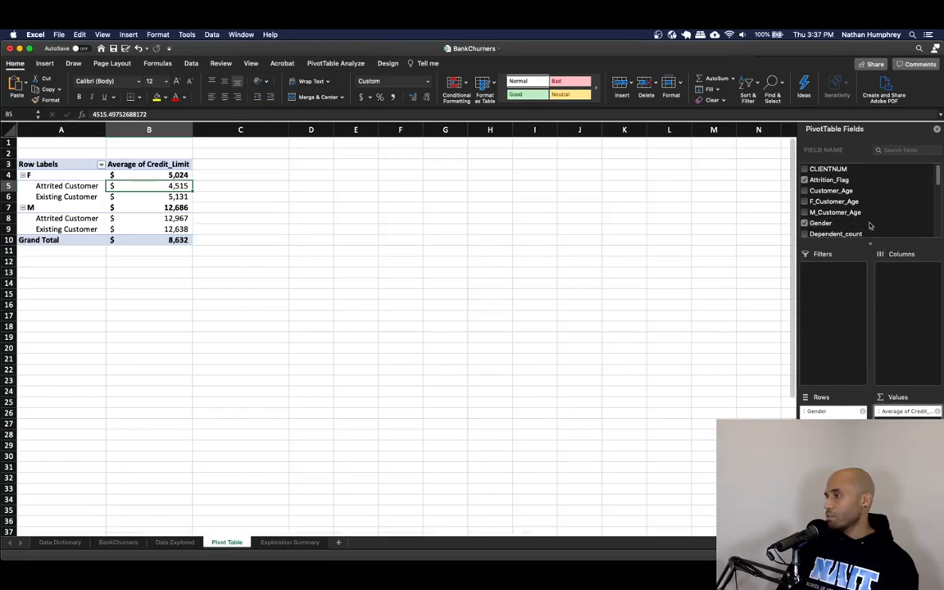
Add Customer_Age to the PivotTable values and summarize it by Average
left_click_drag(836, 193, 901, 422)
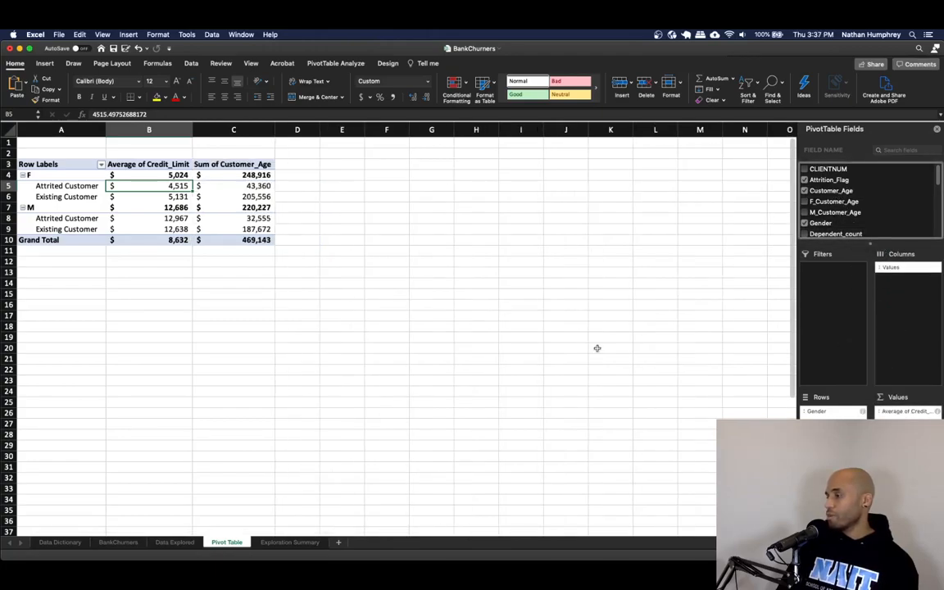
right_click(222, 164)
mouse_move(264, 244)
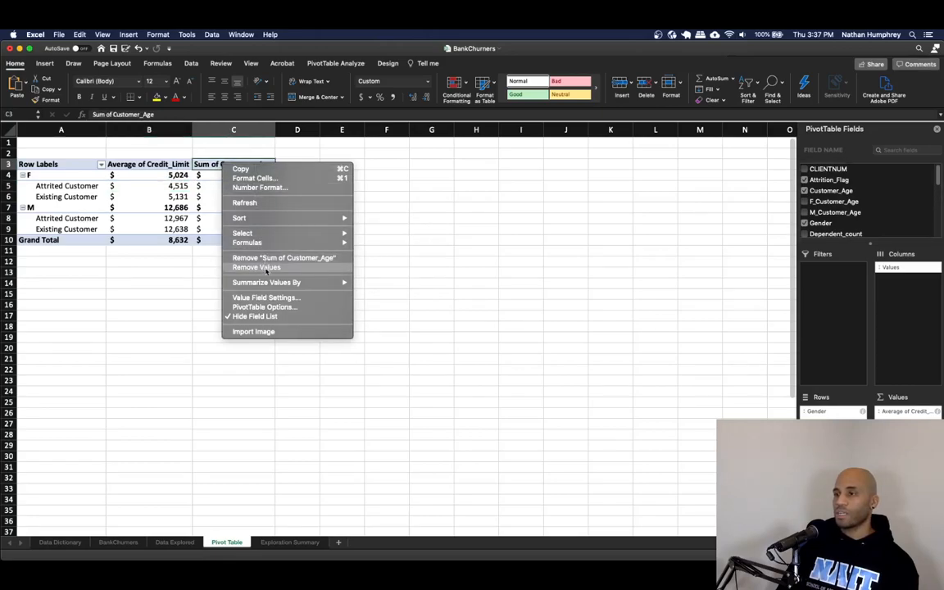
mouse_move(320, 281)
left_click(377, 302)
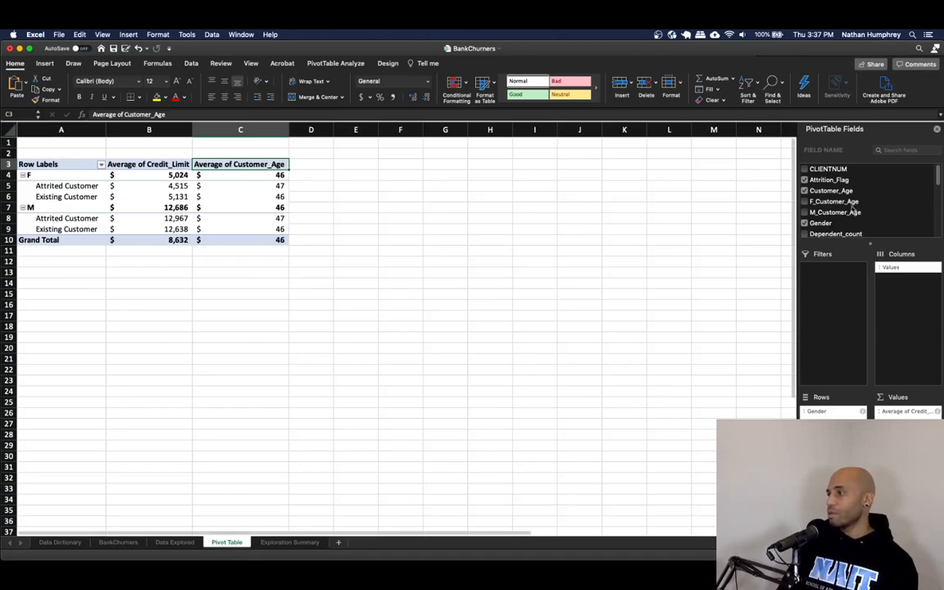
Add Avg_Utilization_Ratio to the PivotTable values and summarize it by Average
scroll(839, 213, "down", 10)
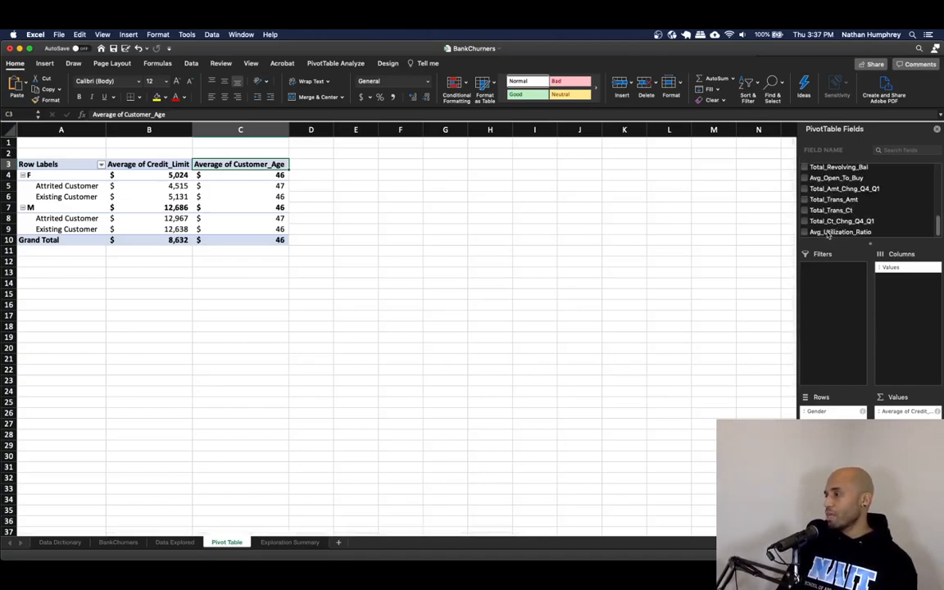
left_click(828, 233)
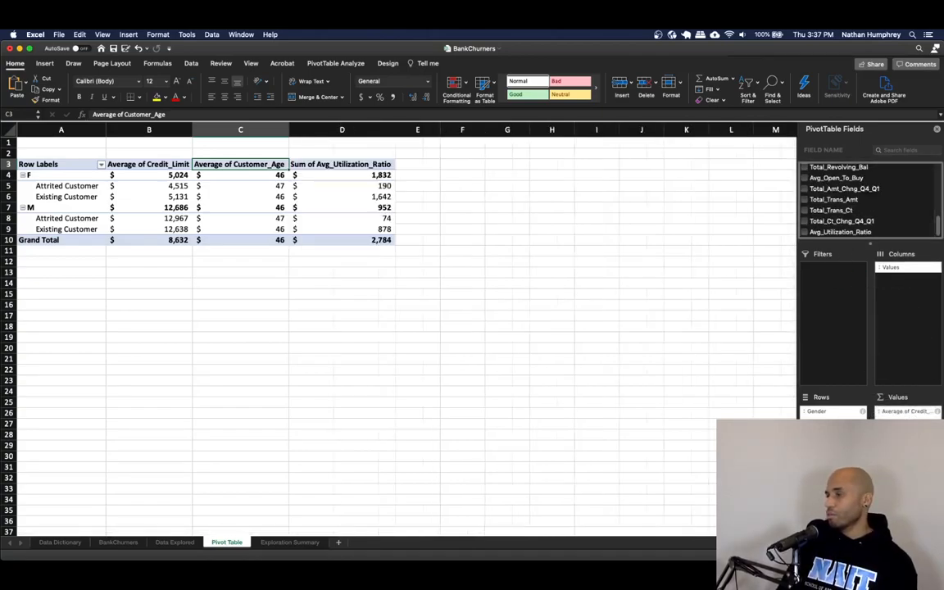
right_click(358, 165)
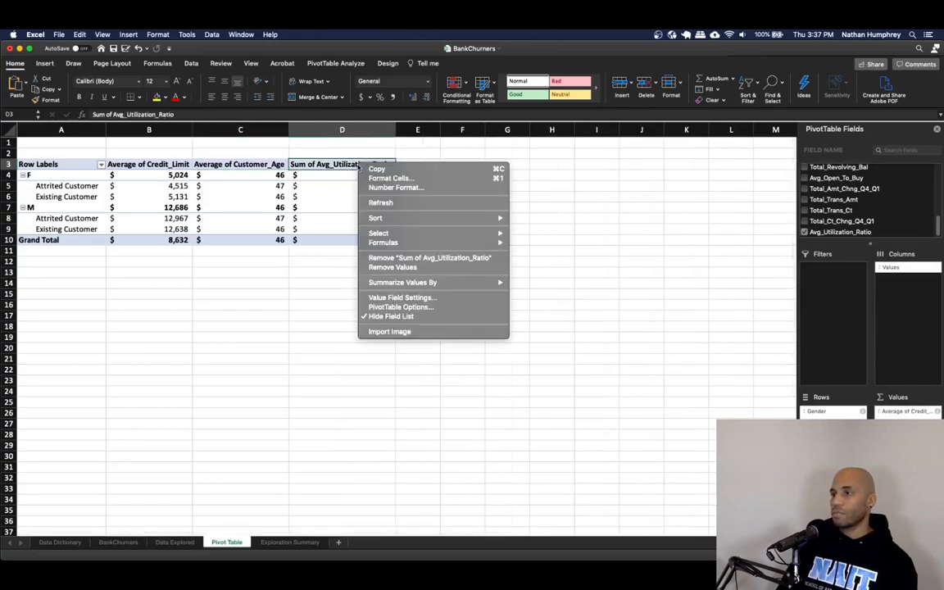
mouse_move(402, 244)
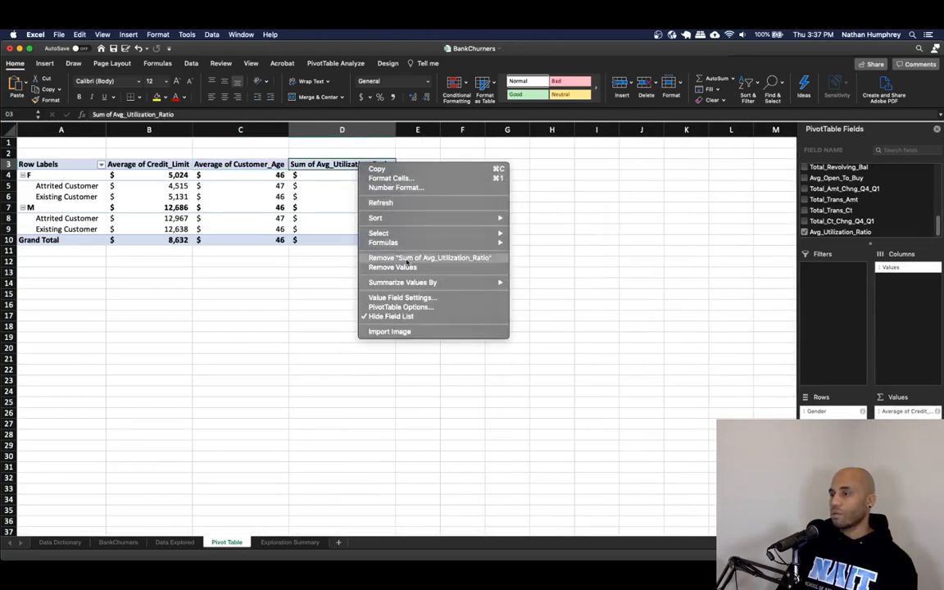
mouse_move(455, 282)
left_click(527, 306)
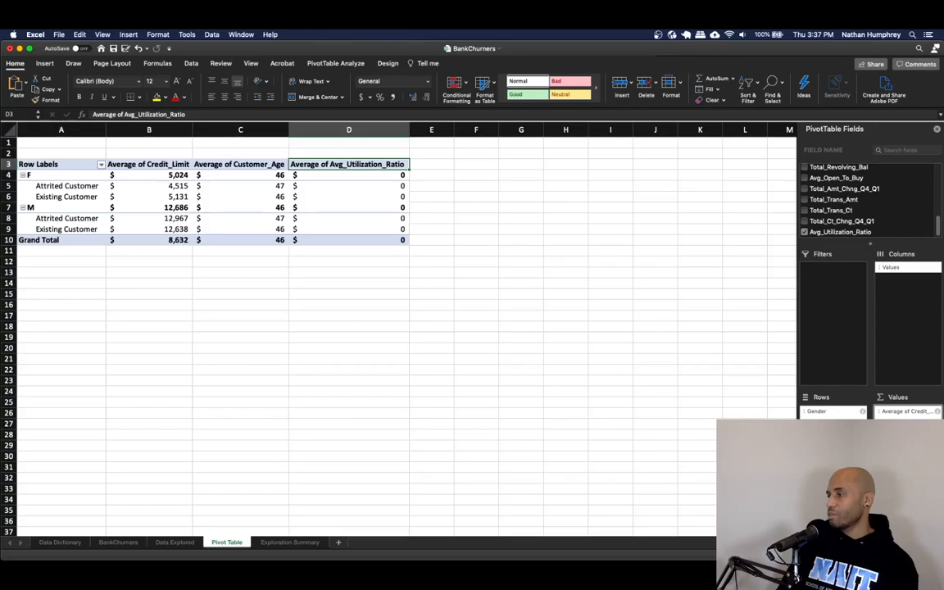
Try summarizing Avg_Utilization_Ratio by Count, and remove the field from the PivotTable
right_click(354, 165)
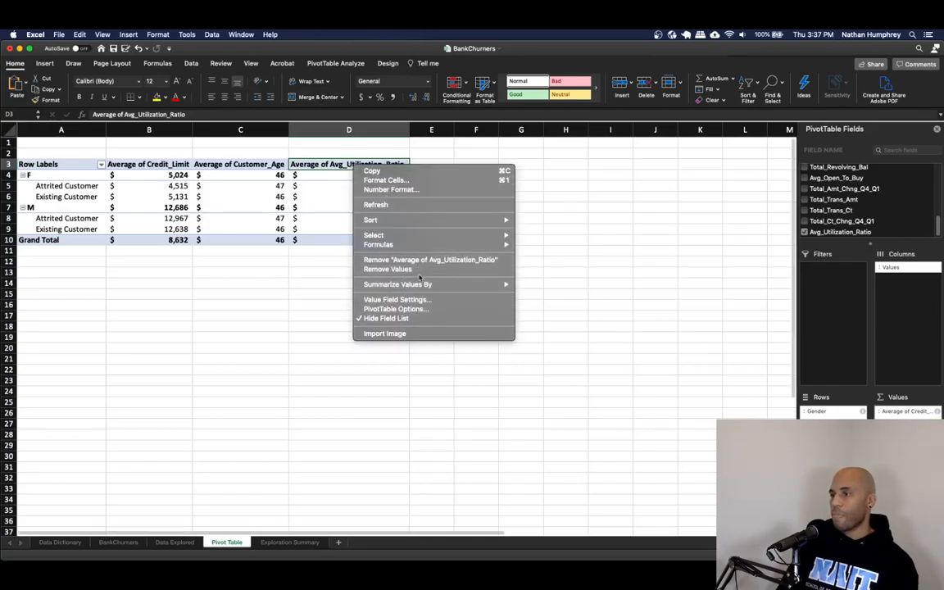
mouse_move(426, 285)
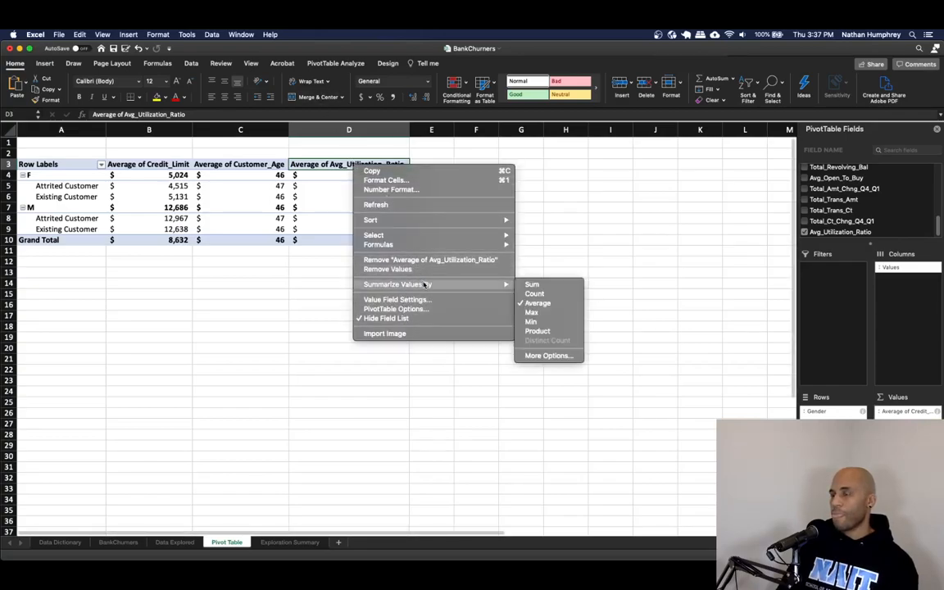
left_click(553, 295)
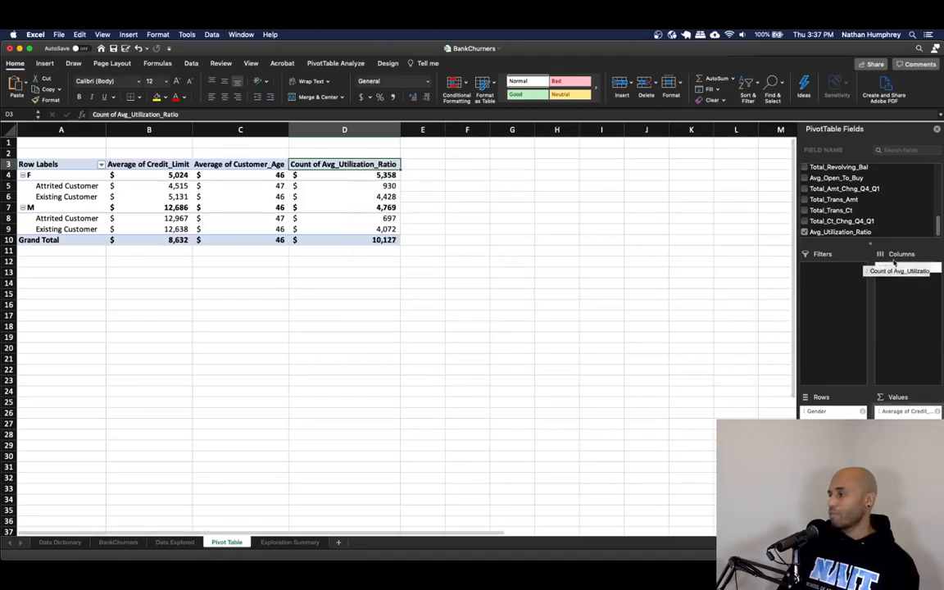
left_click(804, 232)
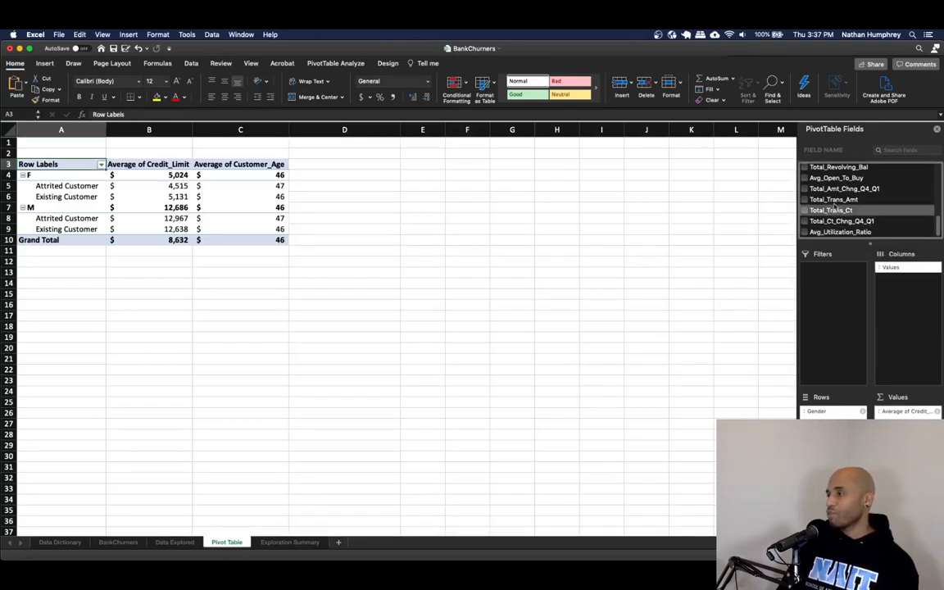
Add Total_Trans_Ct to the PivotTable values and format its figures with thousands separators, no currency symbol and no decimals
left_click(804, 211)
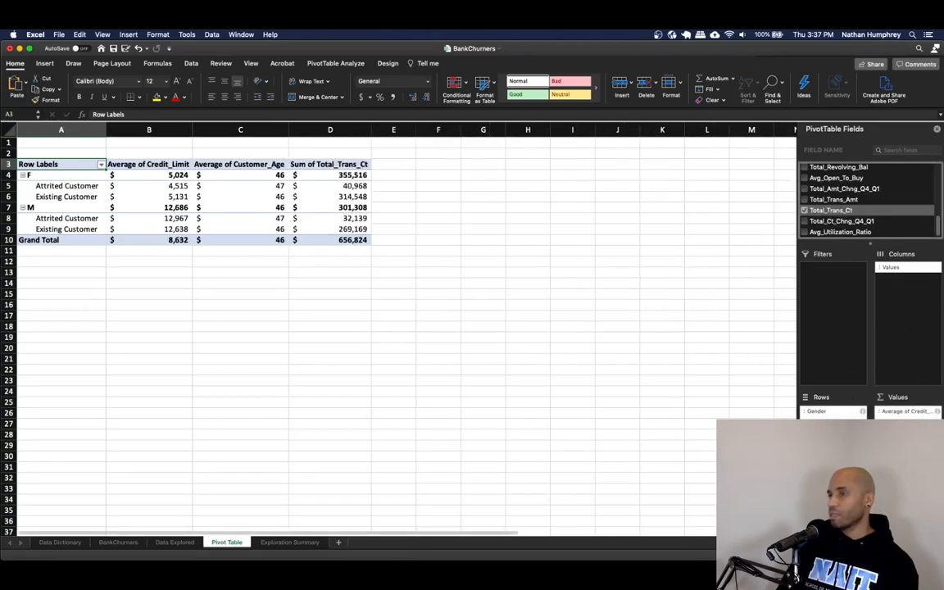
left_click_drag(336, 175, 333, 237)
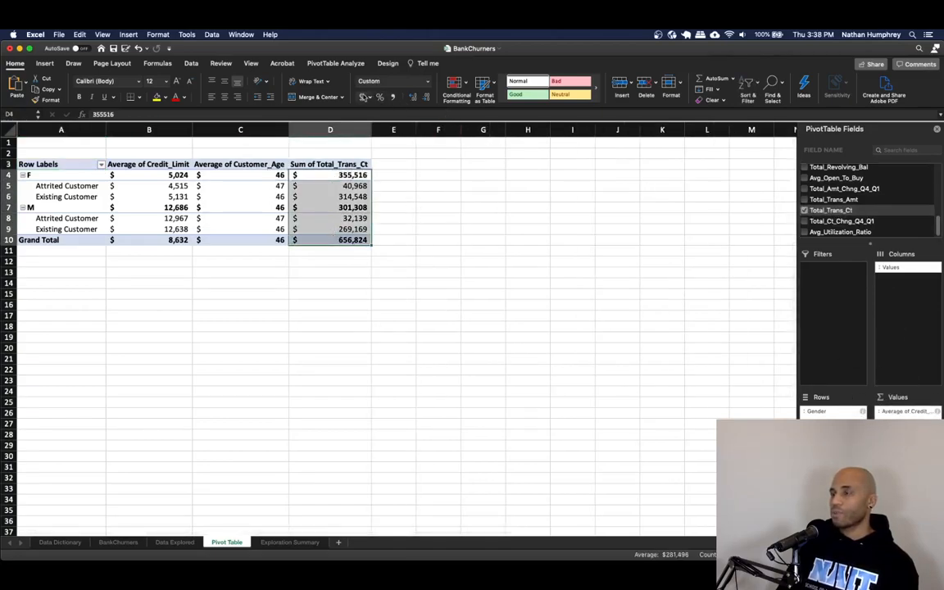
left_click(393, 98)
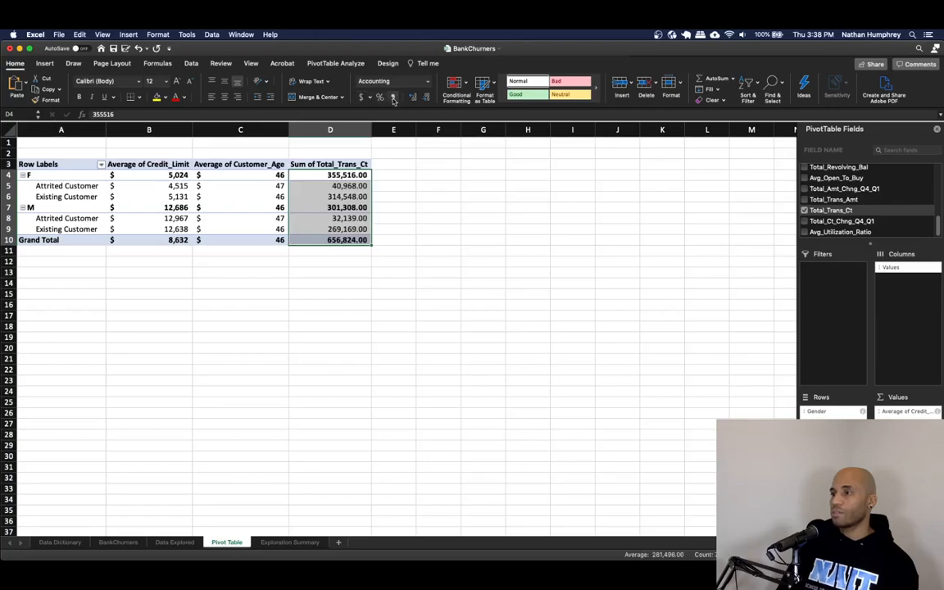
left_click(425, 97)
left_click(425, 96)
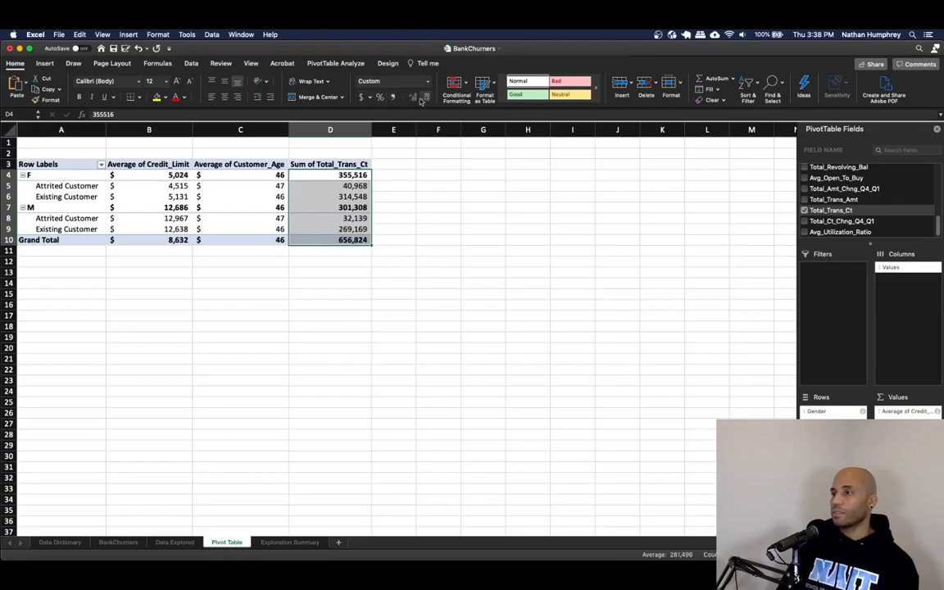
Summarize the Total_Trans_Ct values by Average instead of Sum
right_click(335, 164)
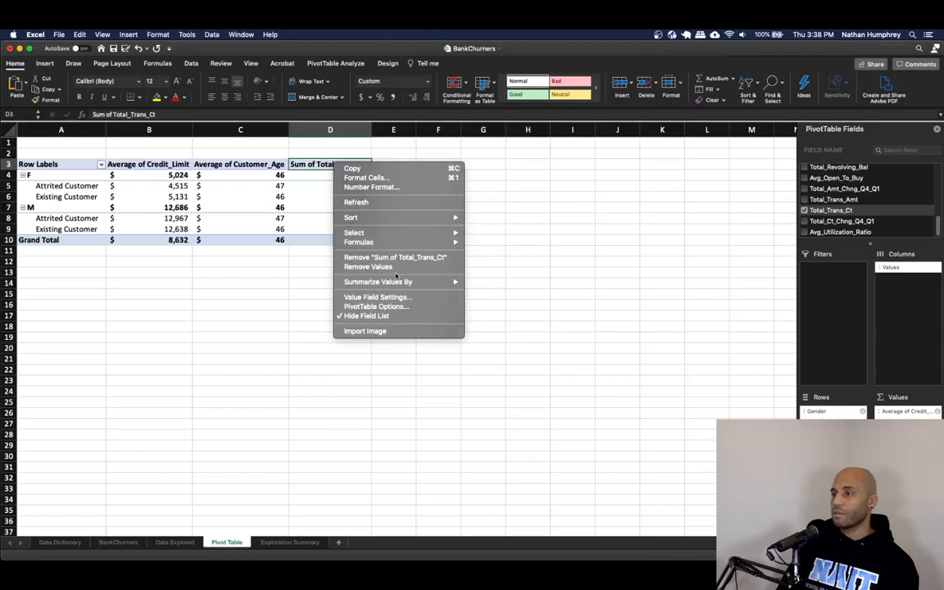
mouse_move(414, 281)
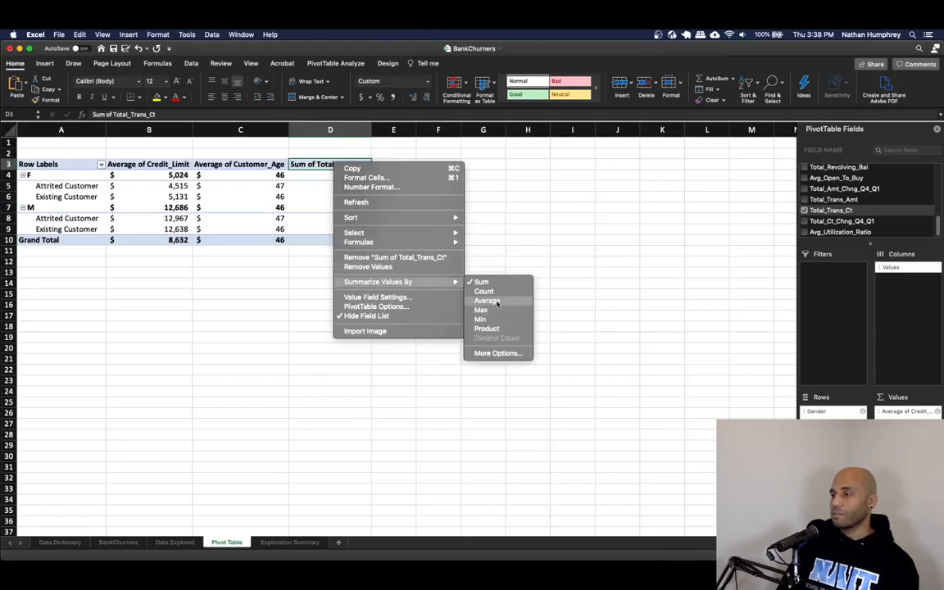
left_click(491, 301)
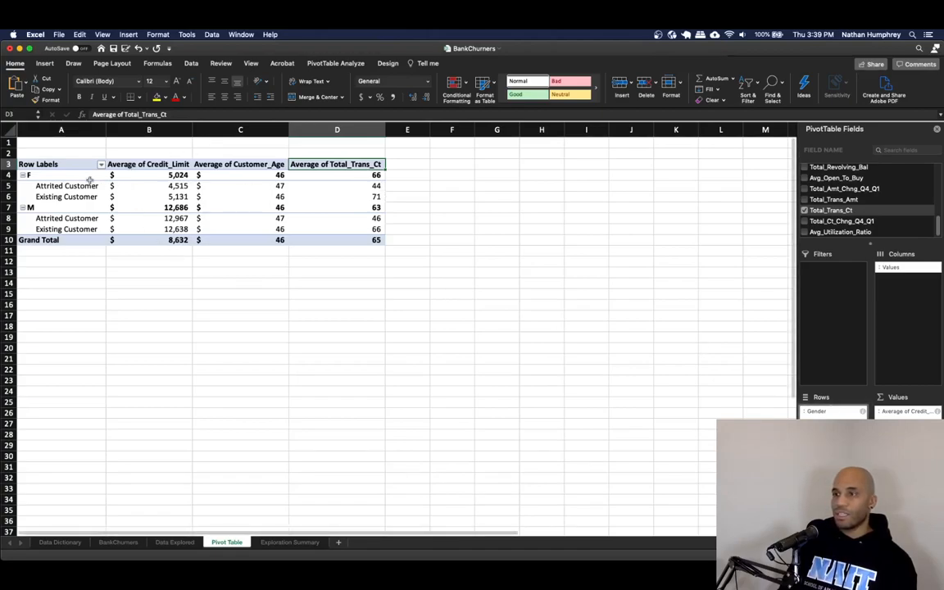
Remove Gender from the PivotTable rows so that only Attrition_Flag groups the averages
left_click(146, 175)
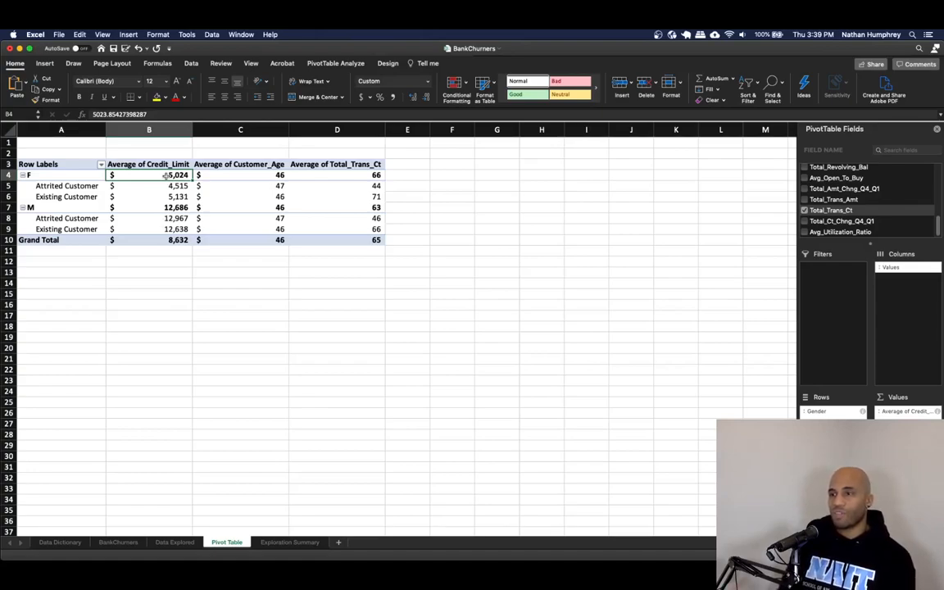
left_click_drag(827, 417, 823, 201)
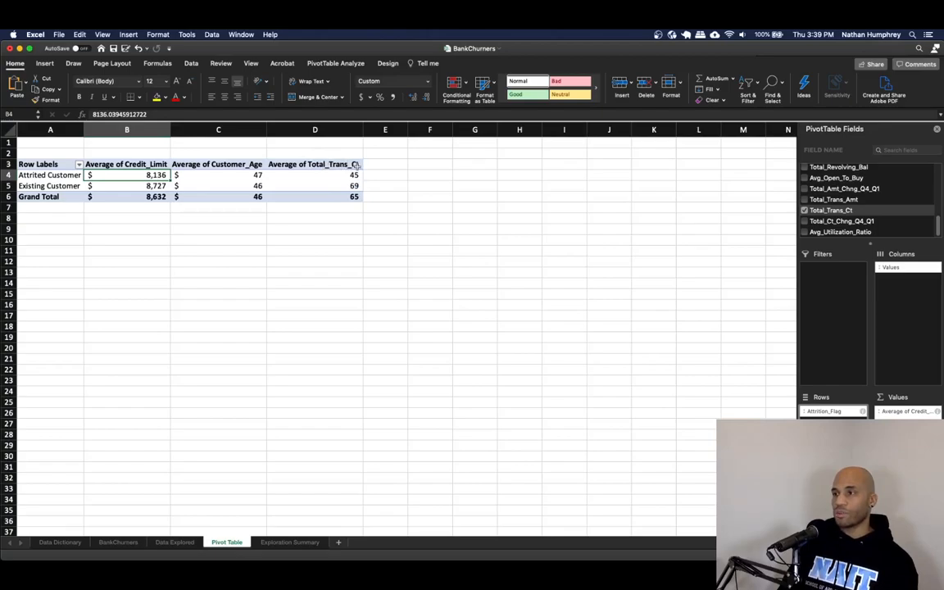
Add Total_Trans_Amt to the PivotTable values and summarize it by Average instead of Sum
left_click(833, 199)
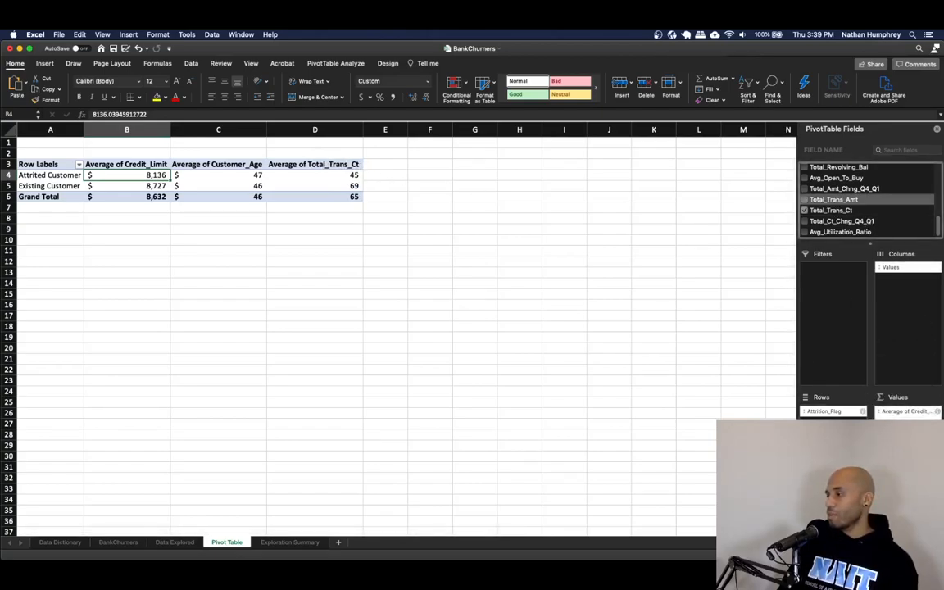
right_click(429, 164)
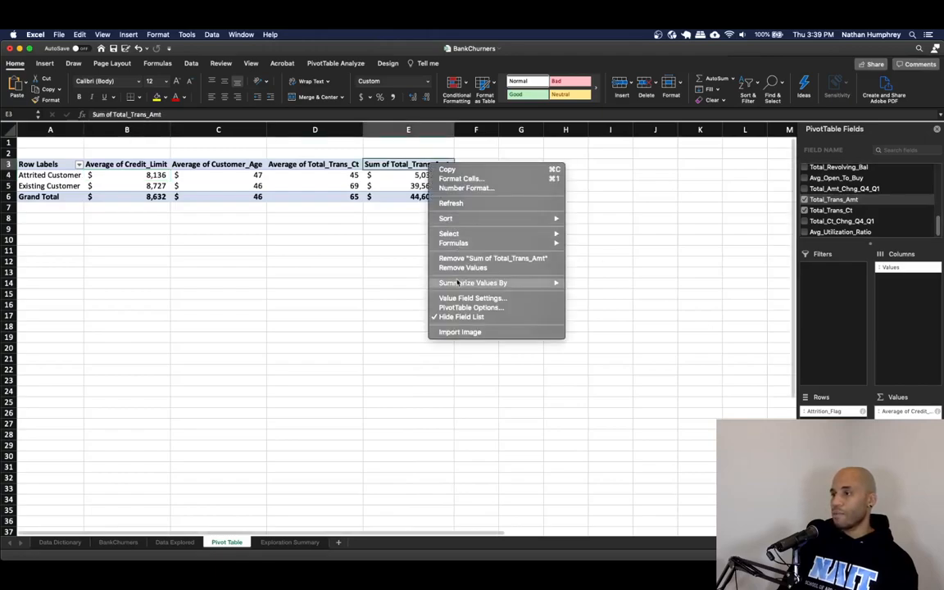
mouse_move(458, 282)
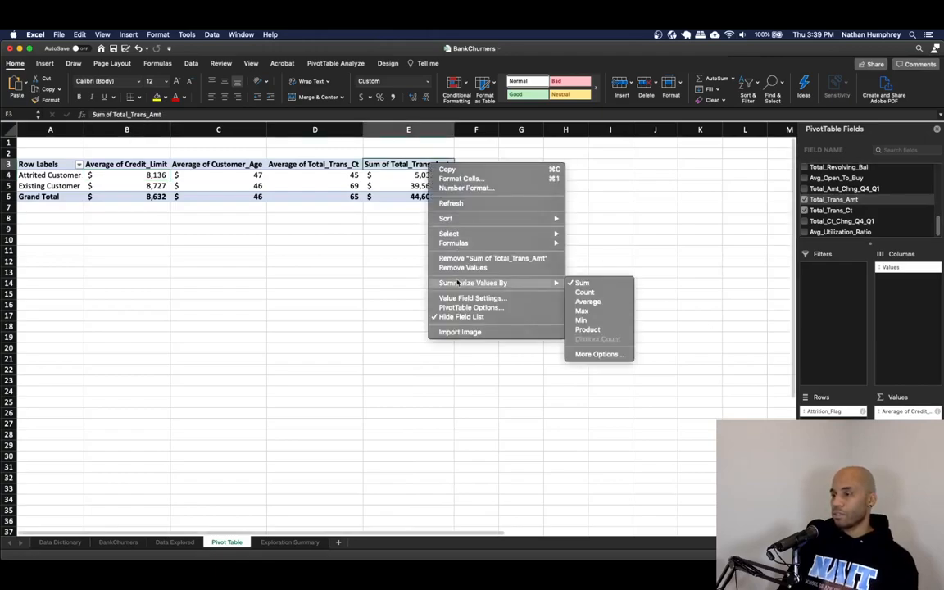
left_click(589, 302)
left_click(452, 175)
left_click(461, 187)
left_click(449, 176)
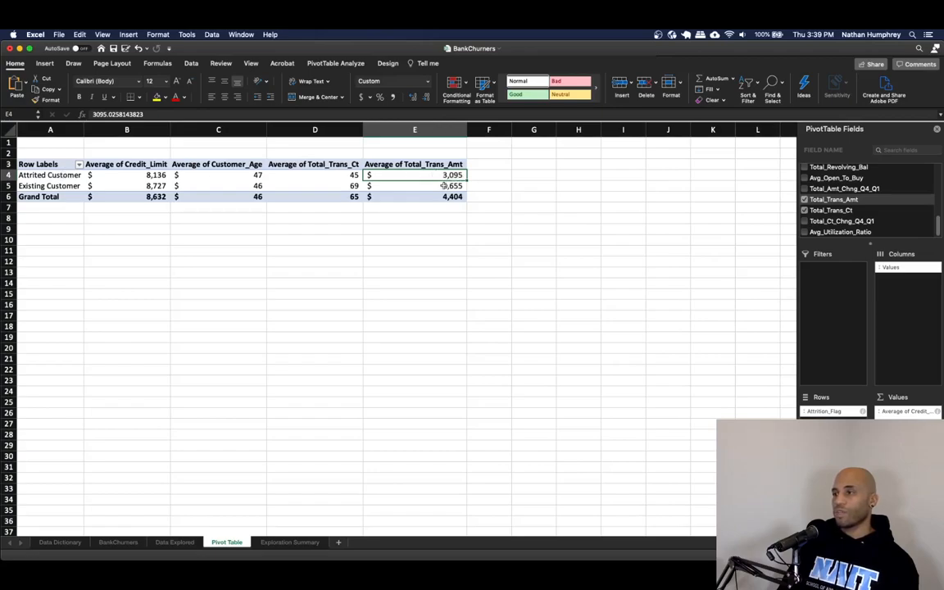
left_click(443, 185)
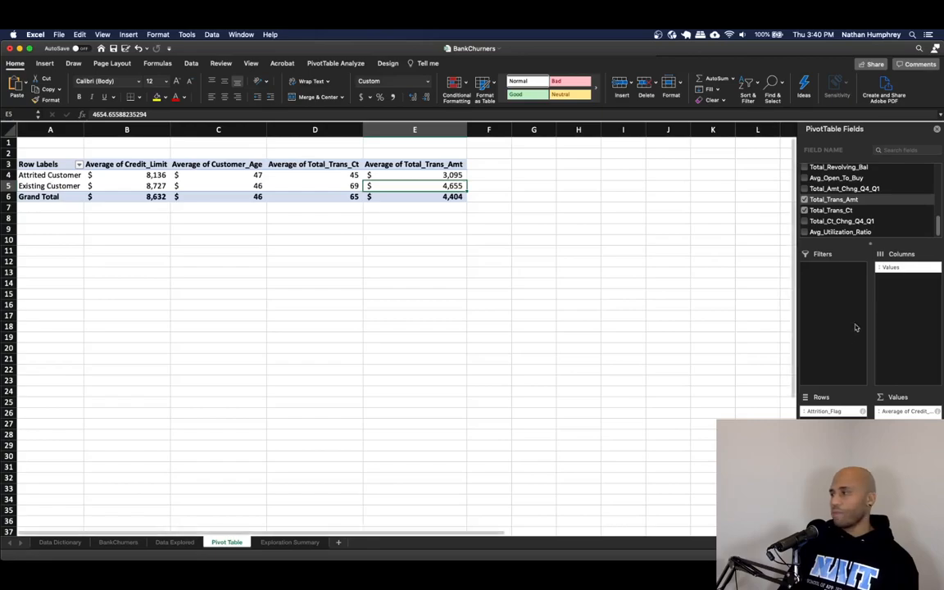
Add Gender as a report filter to the PivotTable and restrict it to M only
scroll(844, 196, "up", 10)
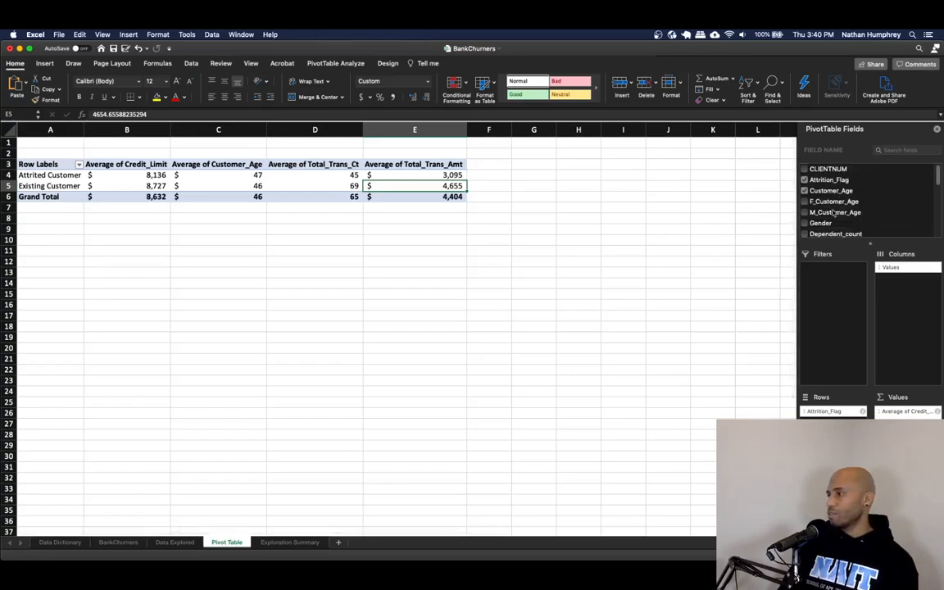
left_click_drag(820, 223, 825, 270)
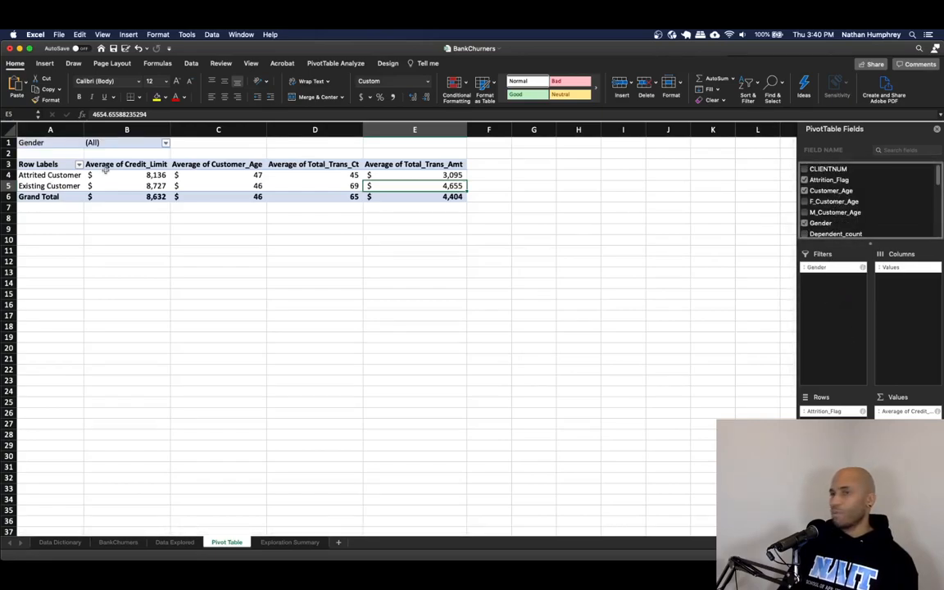
left_click(165, 143)
left_click(193, 104)
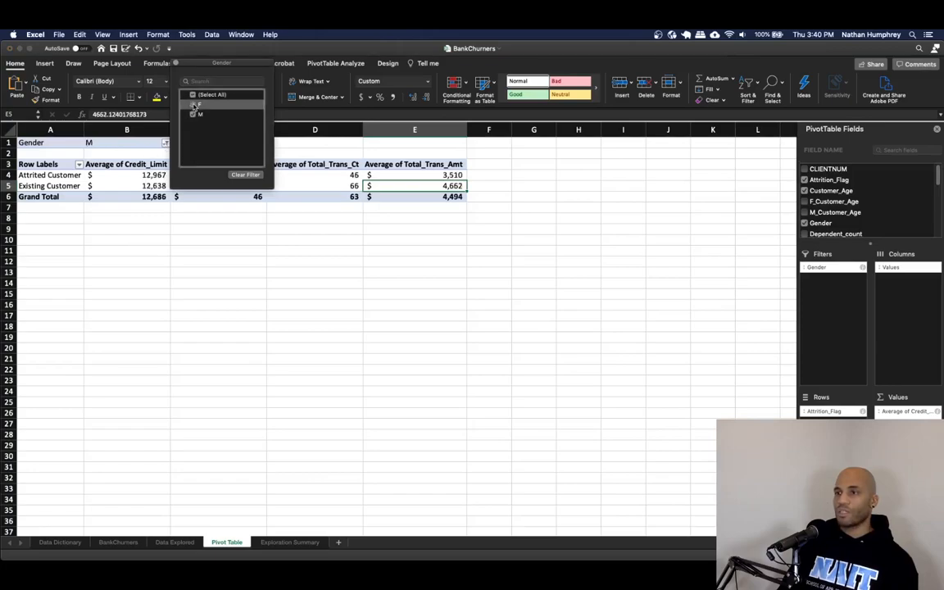
left_click_drag(204, 65, 141, 206)
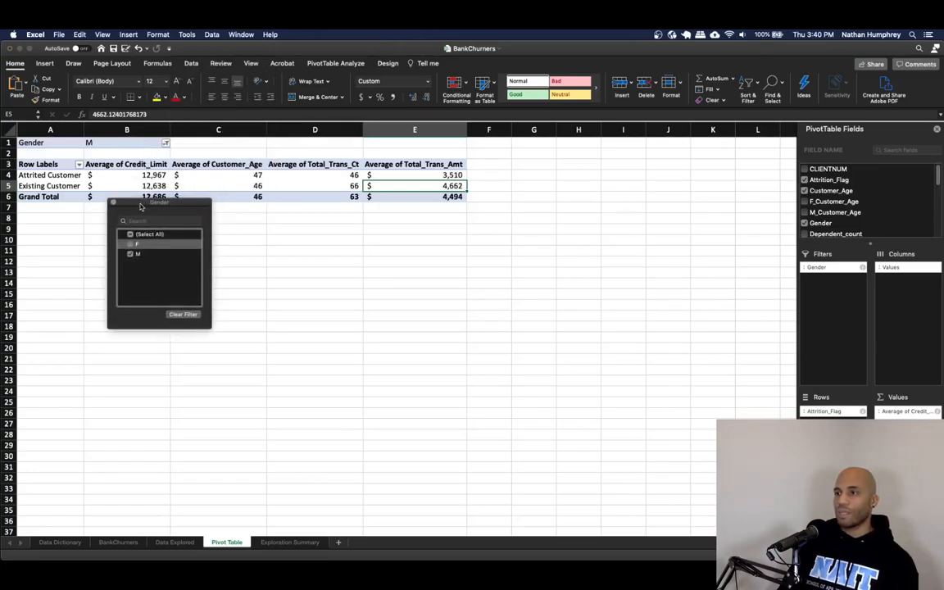
left_click(132, 253)
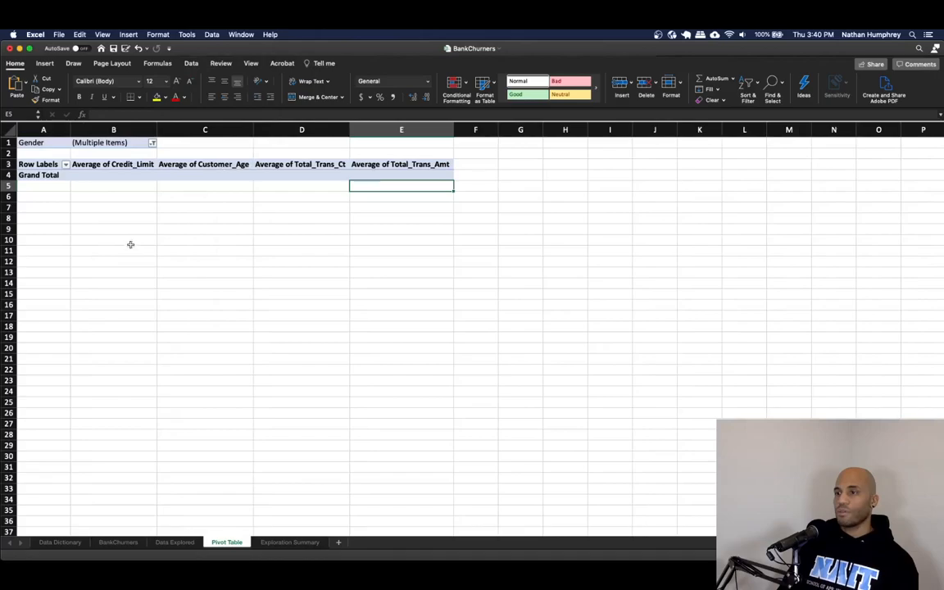
left_click(152, 143)
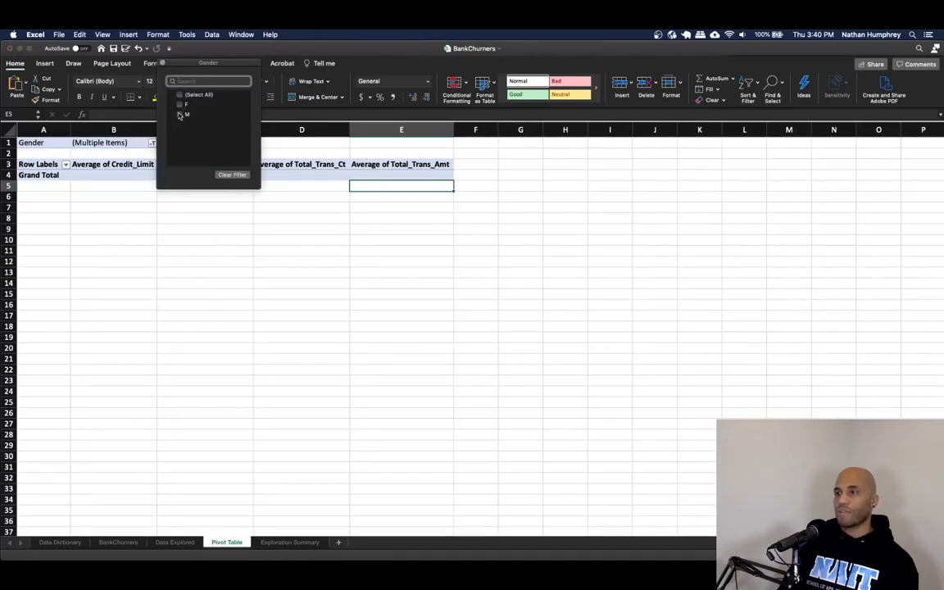
left_click(179, 116)
left_click(150, 169)
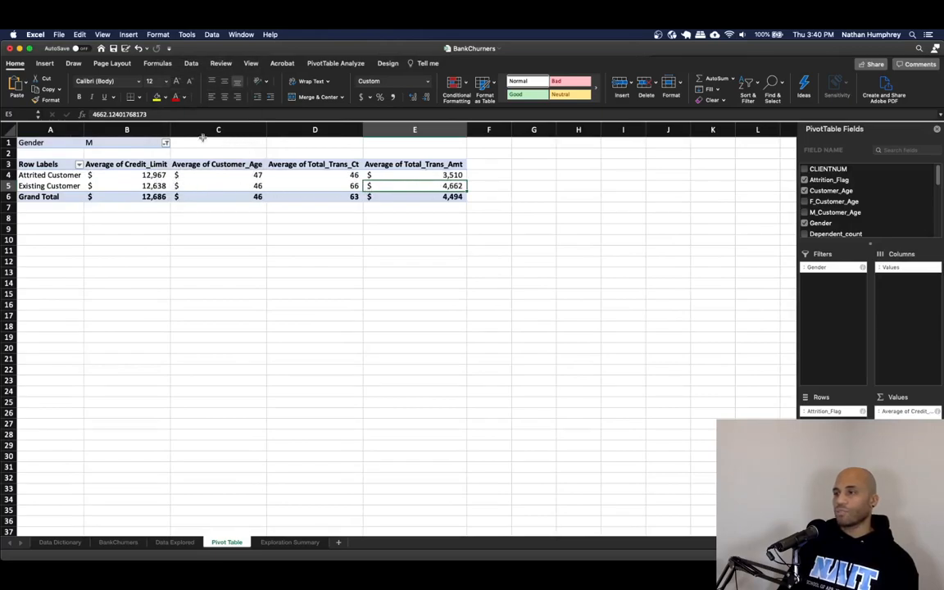
Switch the PivotTable's Gender filter to F only
left_click(165, 143)
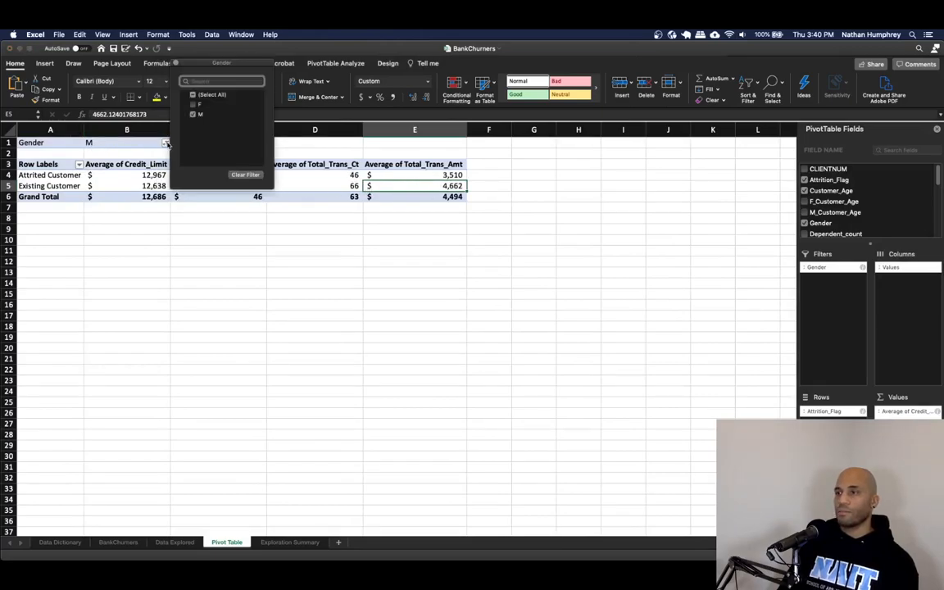
left_click(192, 114)
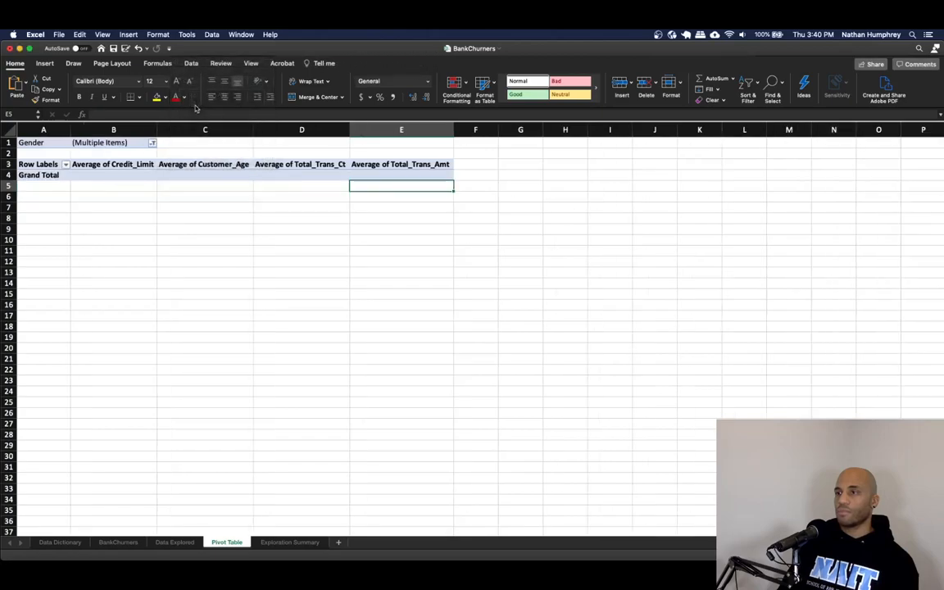
left_click(153, 143)
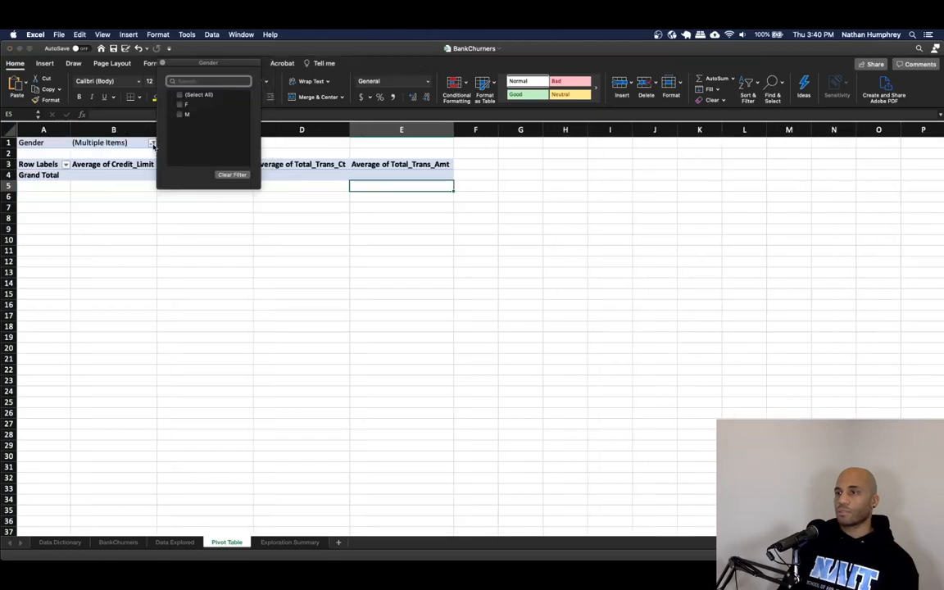
left_click(181, 104)
left_click(165, 144)
left_click(164, 144)
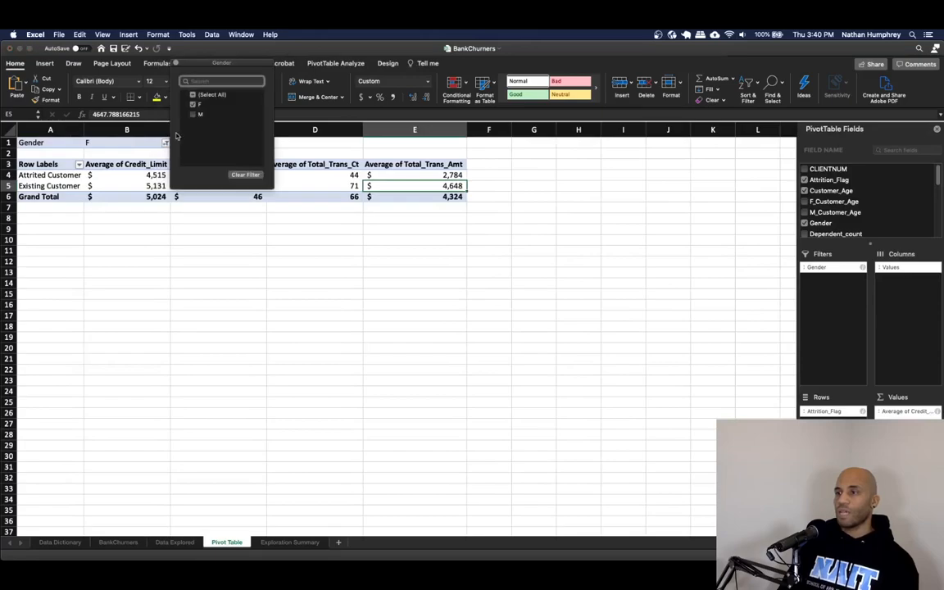
Reset the PivotTable's Gender filter to include all genders
left_click(179, 95)
left_click(302, 145)
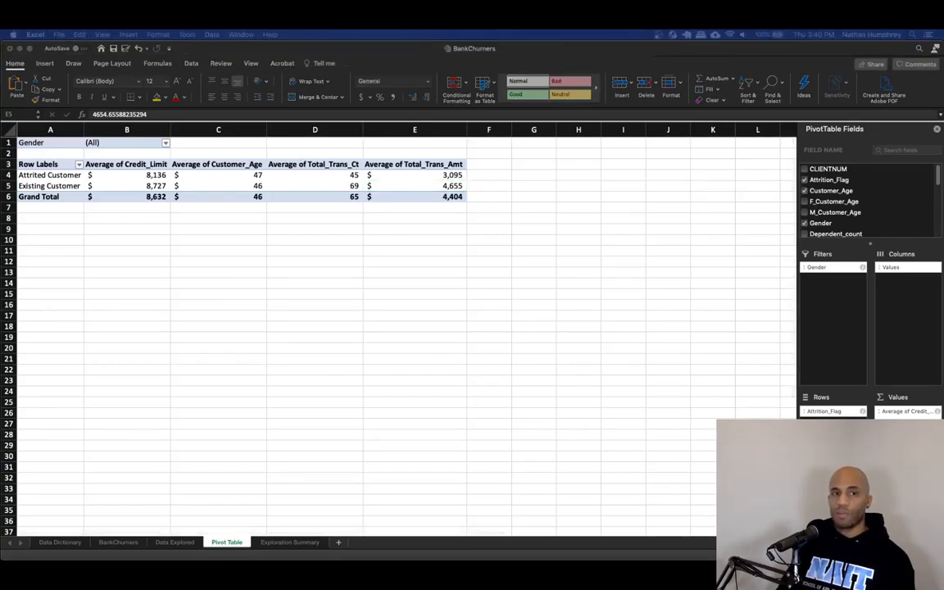
left_click(161, 241)
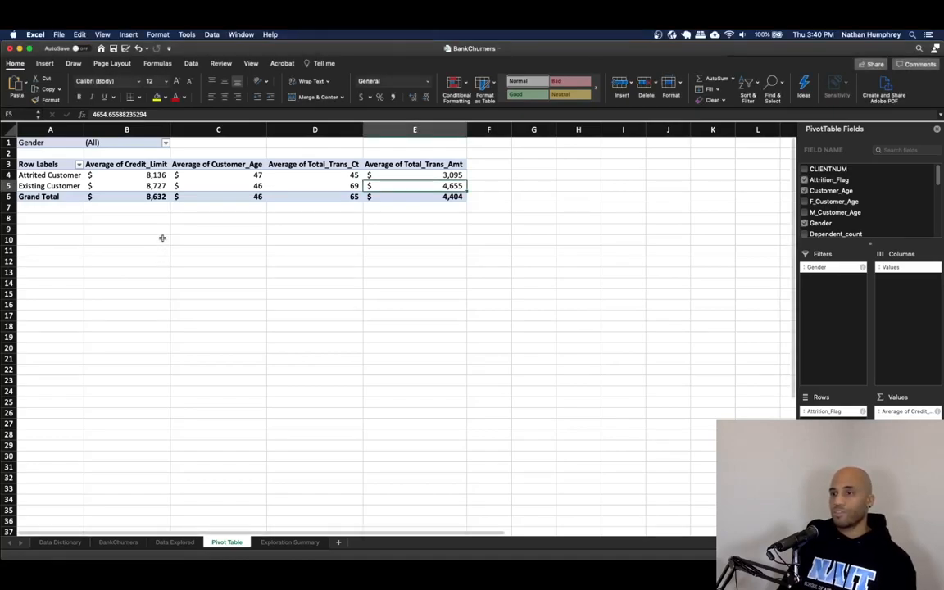
Create a PivotChart on a new worksheet from the Data Explored range $A$1:$W$10128
left_click(175, 542)
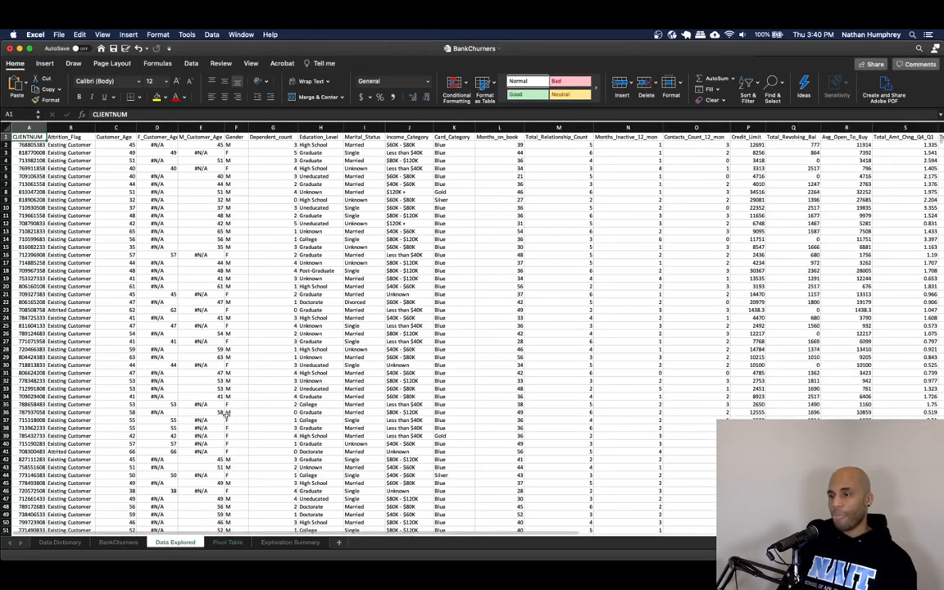
left_click(45, 64)
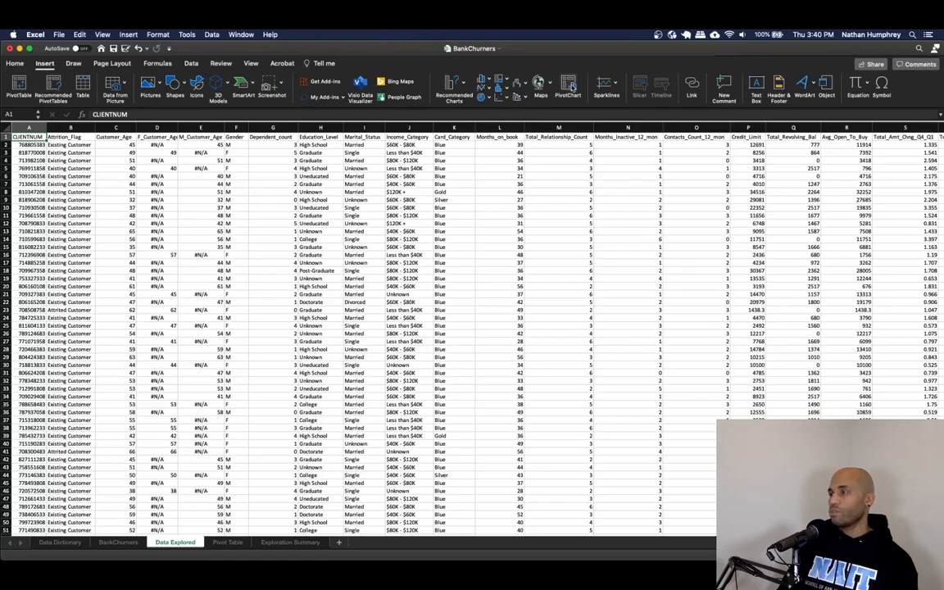
left_click(569, 87)
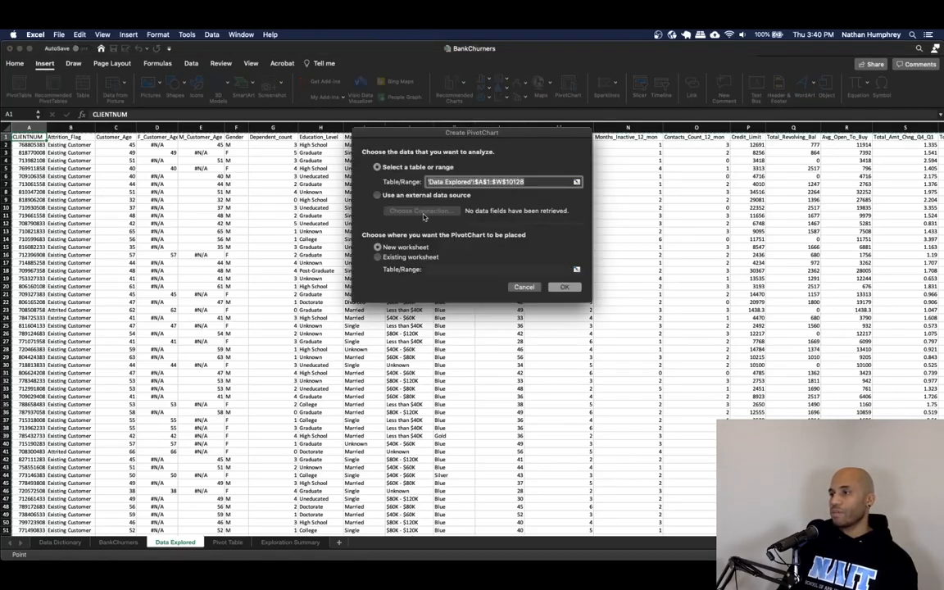
left_click(564, 287)
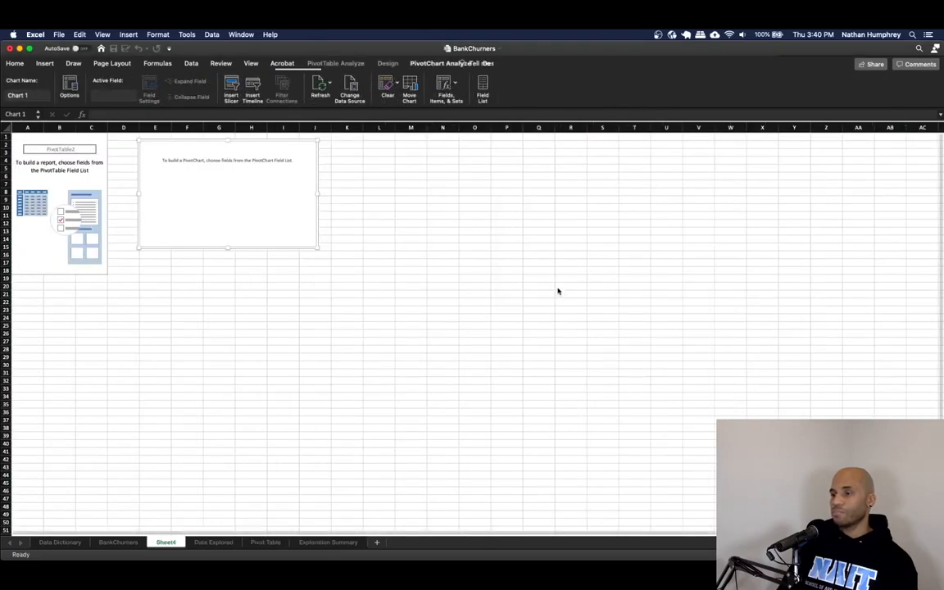
Move the new worksheet directly after the Pivot Table sheet and rename it "Pivot Chart"
left_click_drag(228, 542, 272, 543)
double_click(267, 542)
type("Pivot Chart")
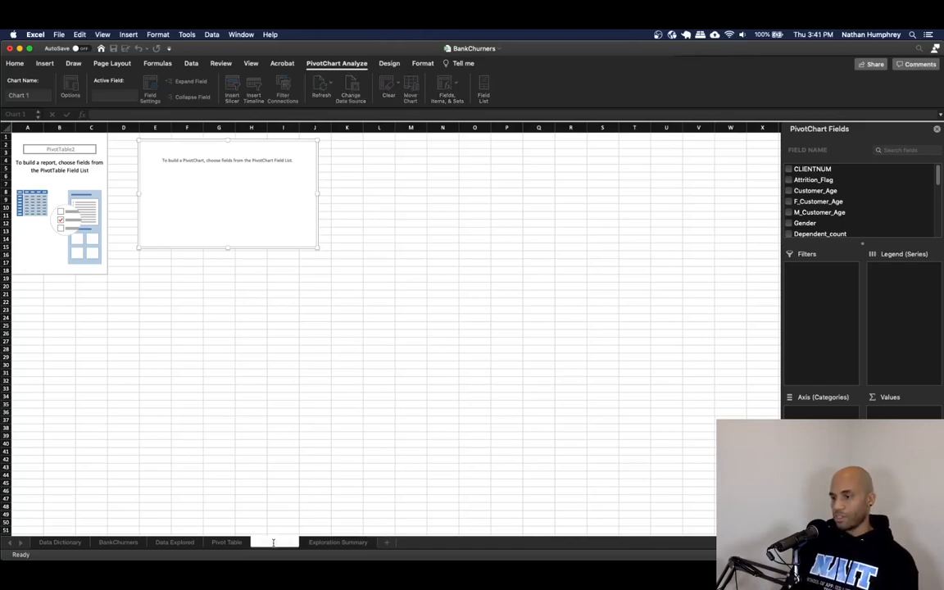
key("Return")
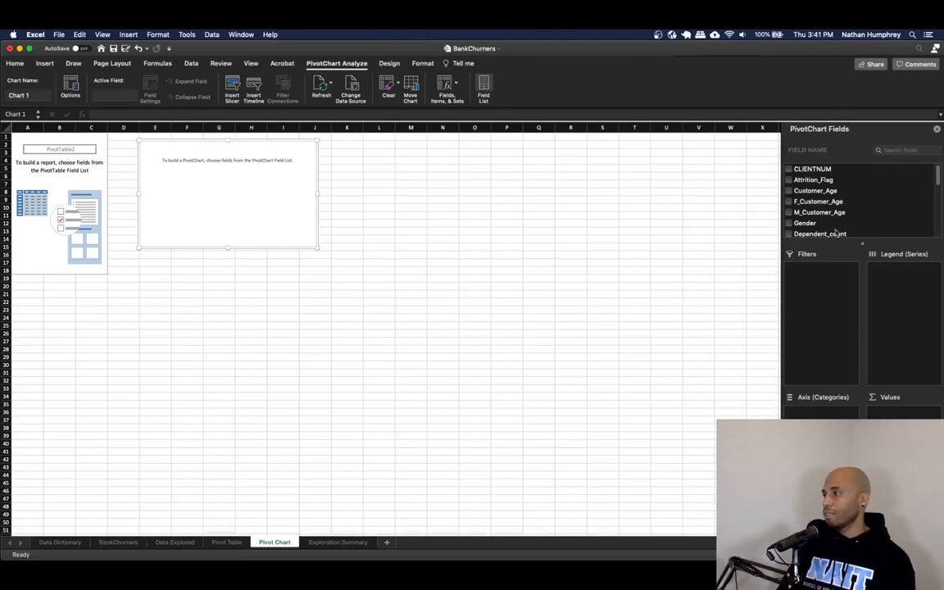
Add Gender and, beneath it, Income_Category to the PivotChart's axis categories
scroll(830, 223, "down", 1)
left_click_drag(805, 223, 811, 410)
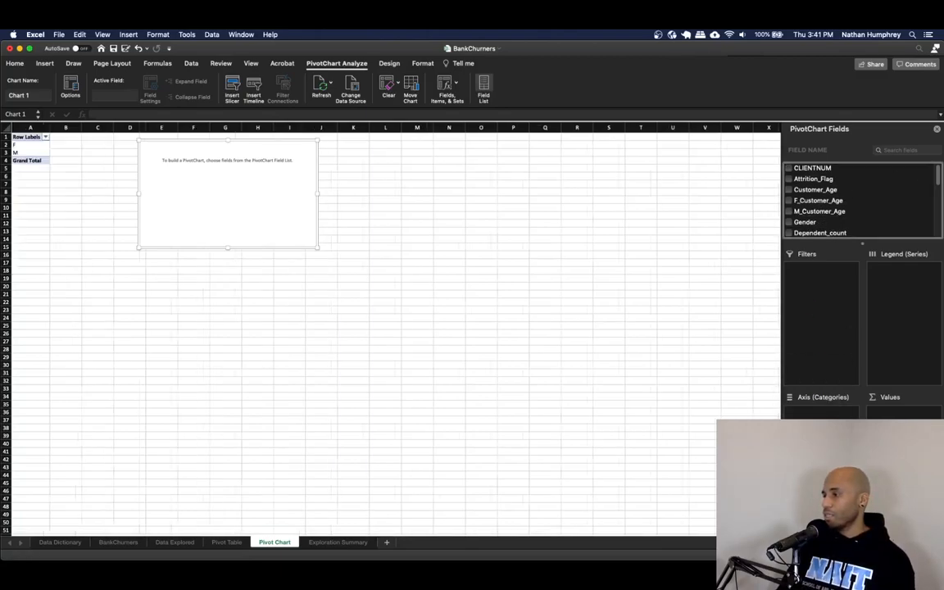
scroll(835, 207, "down", 4)
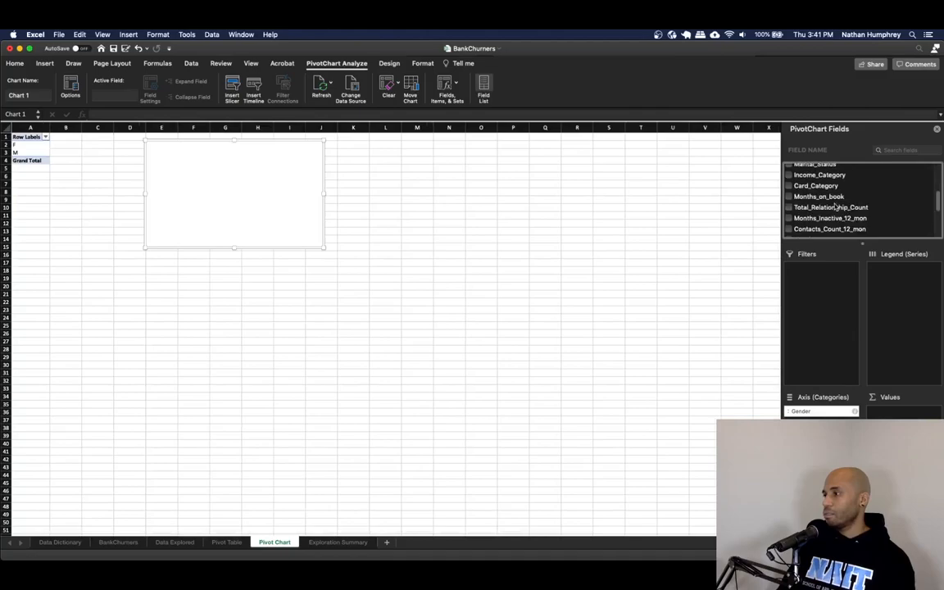
left_click_drag(817, 174, 819, 414)
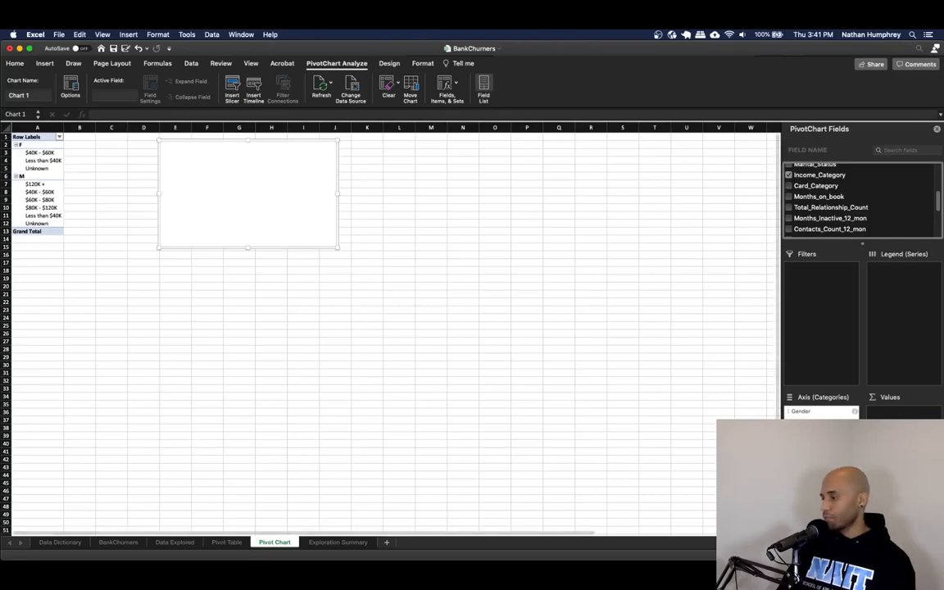
Move the chart closer to its row labels and add Attrition_Flag to the values as a count
scroll(390, 328, "up", 8)
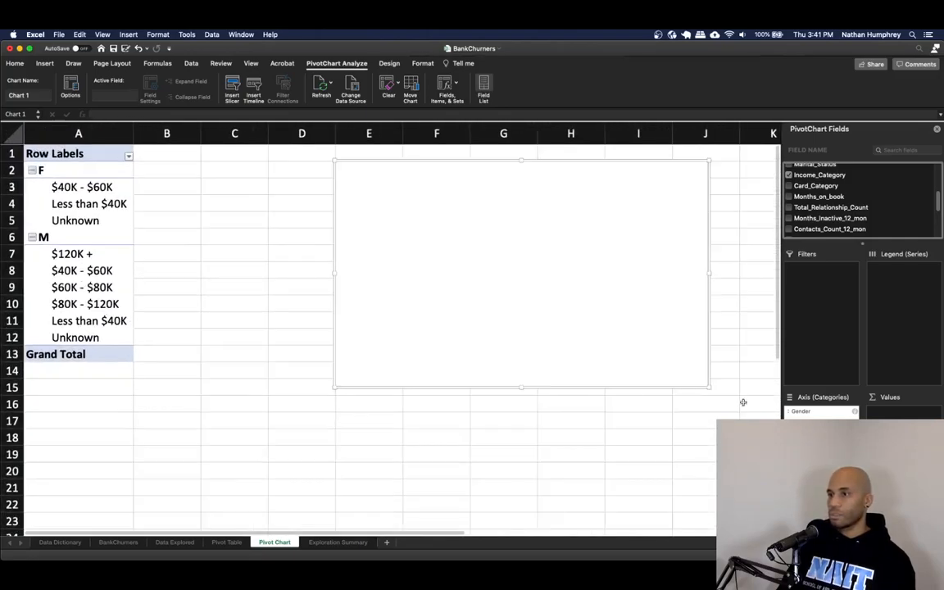
left_click_drag(631, 277, 541, 263)
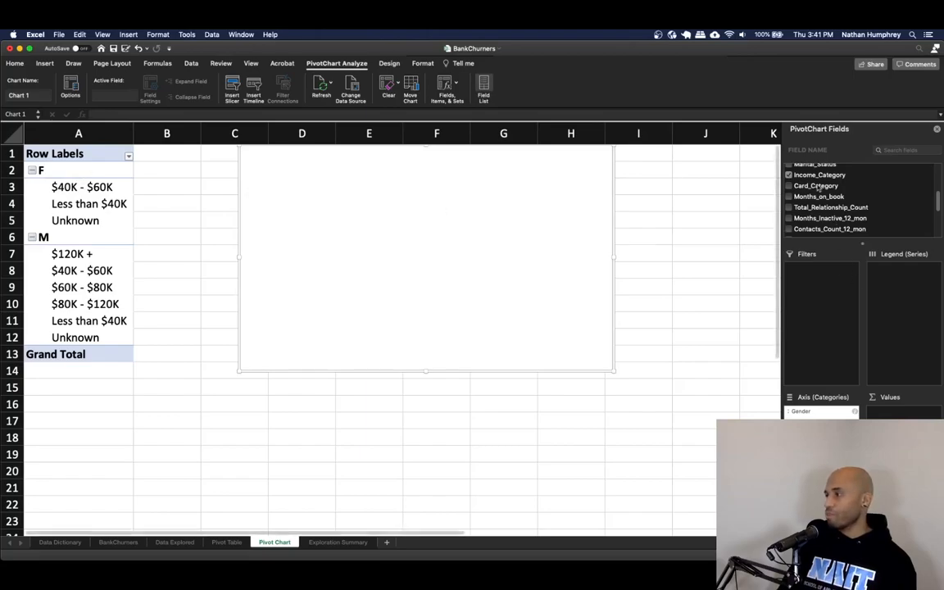
scroll(818, 188, "up", 5)
left_click_drag(813, 179, 901, 411)
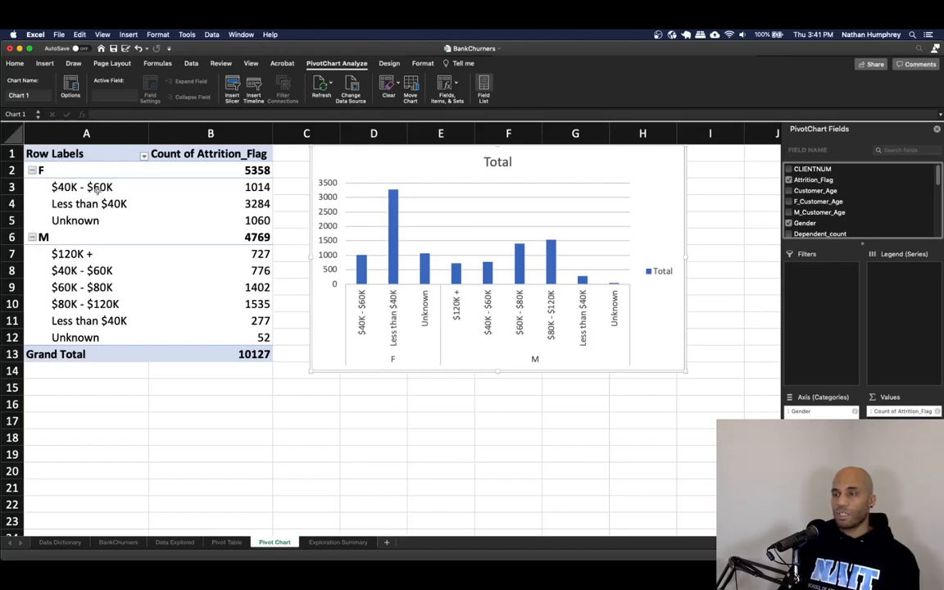
left_click(50, 214)
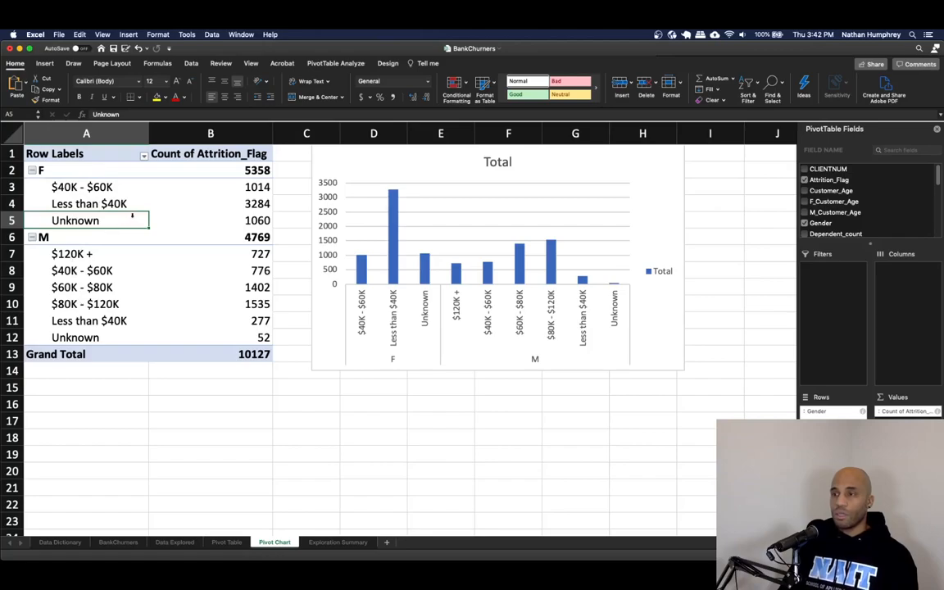
On the Pivot Table sheet, compare the averages by gender by filtering Gender to F, followed by M only
left_click(227, 541)
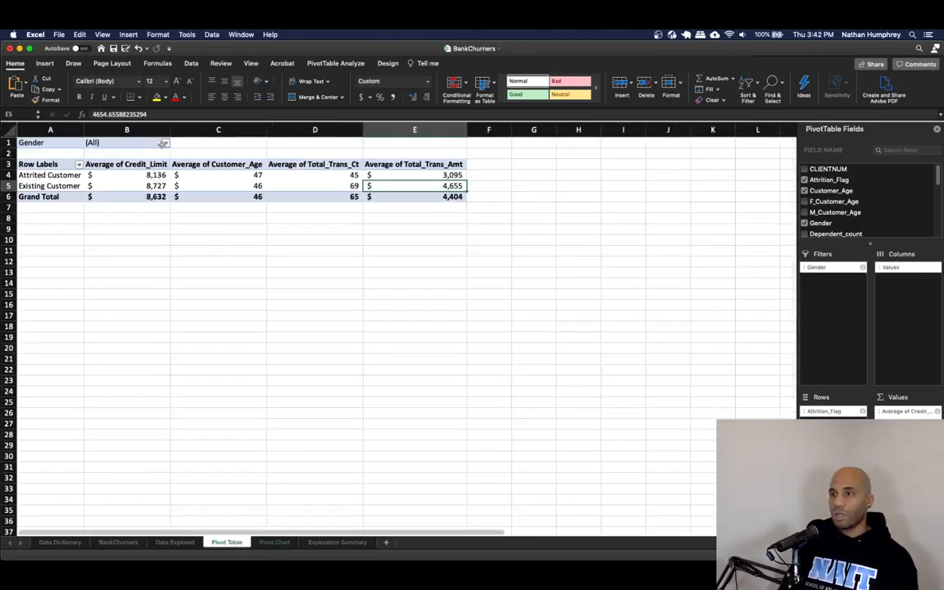
left_click(165, 143)
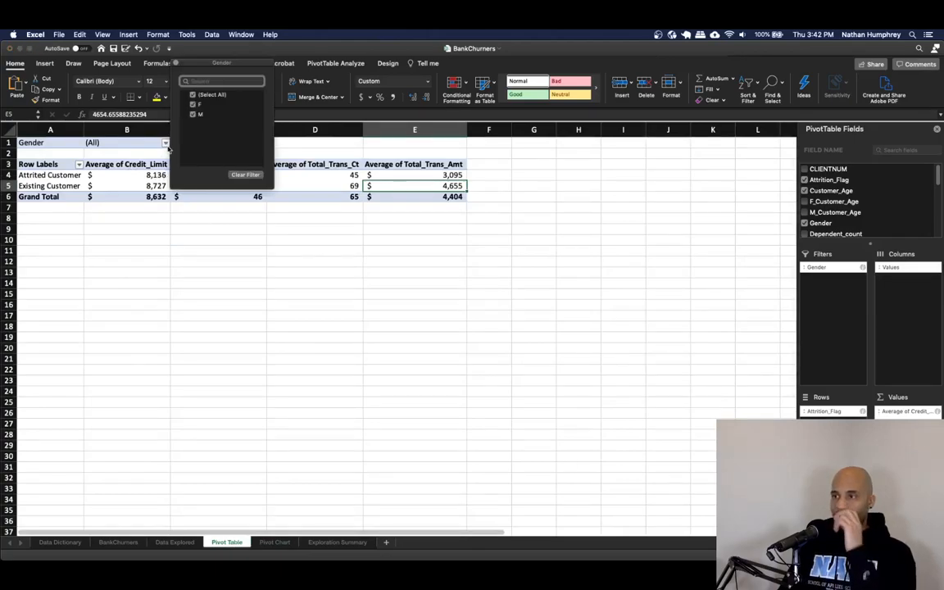
left_click(195, 115)
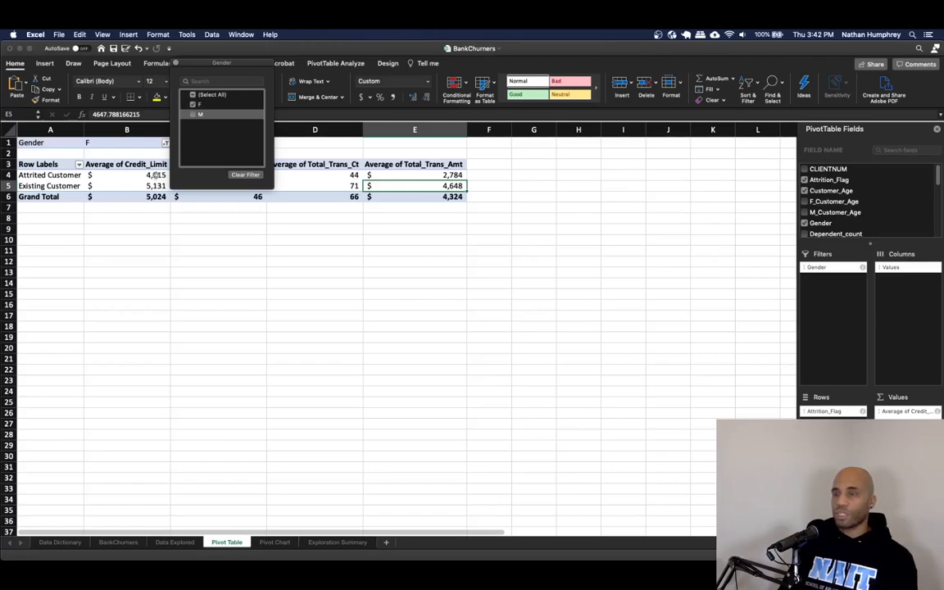
left_click(194, 114)
left_click(193, 104)
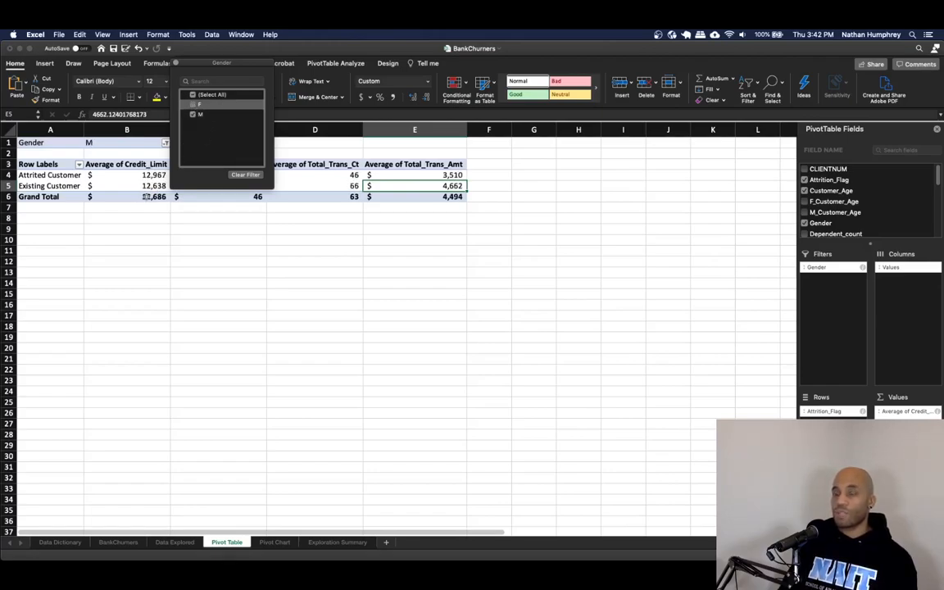
Restore all genders in the Gender filter of the PivotTable
left_click(192, 95)
left_click(175, 63)
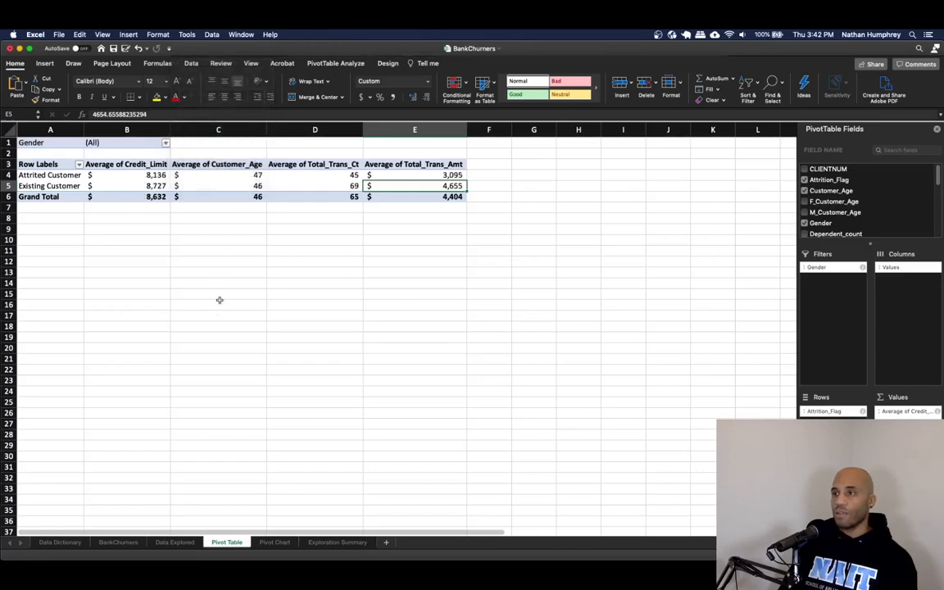
On the Pivot Chart sheet, add Card_Category as a report filter
left_click(274, 541)
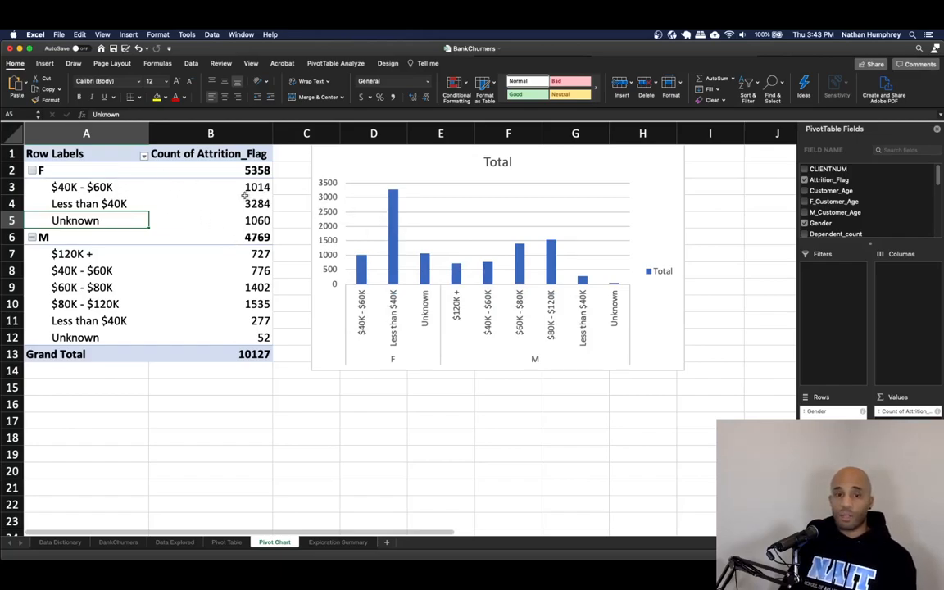
scroll(835, 206, "down", 3)
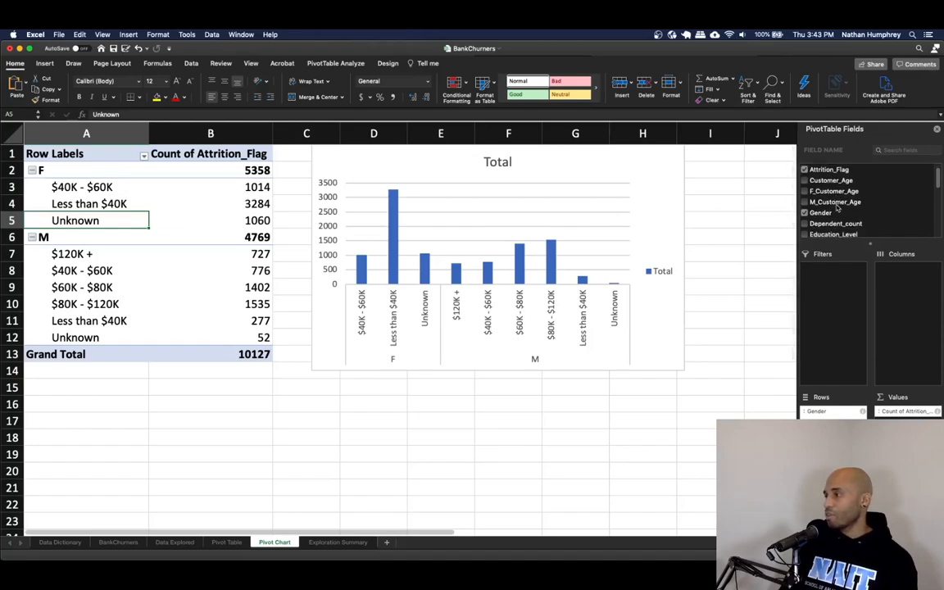
left_click_drag(833, 225, 830, 296)
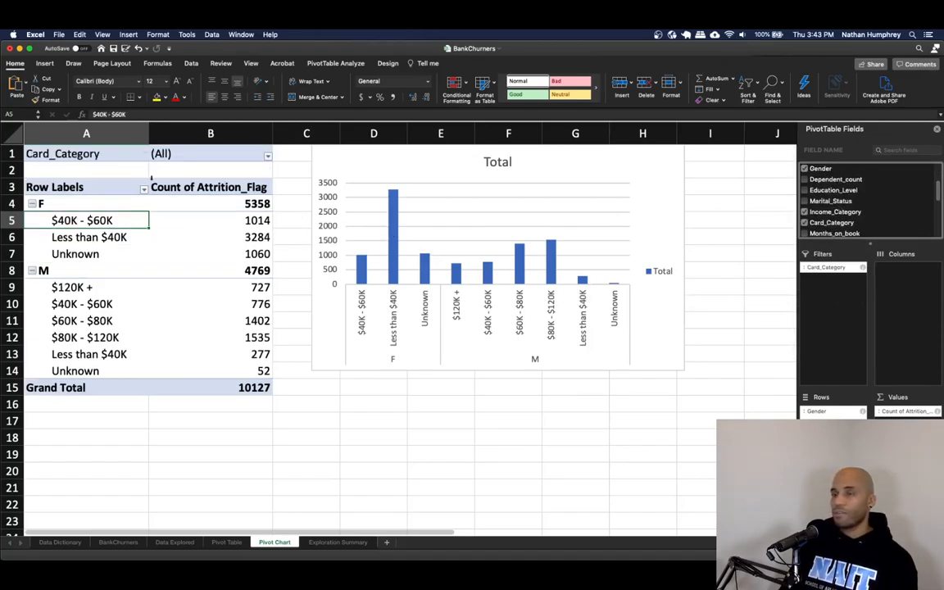
Compare counts by card type by filtering Card_Category to Blue only, followed by Gold only
left_click(267, 156)
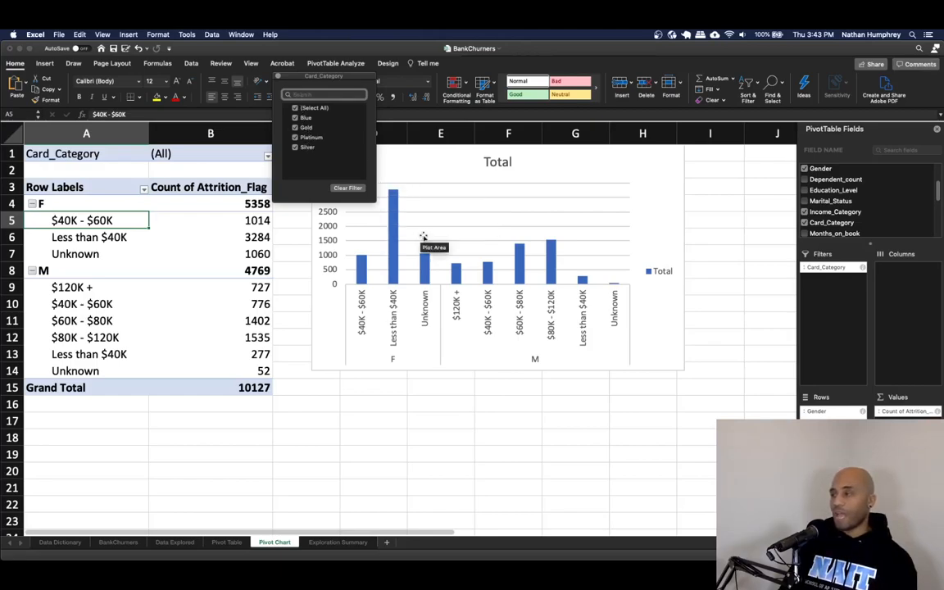
left_click(296, 127)
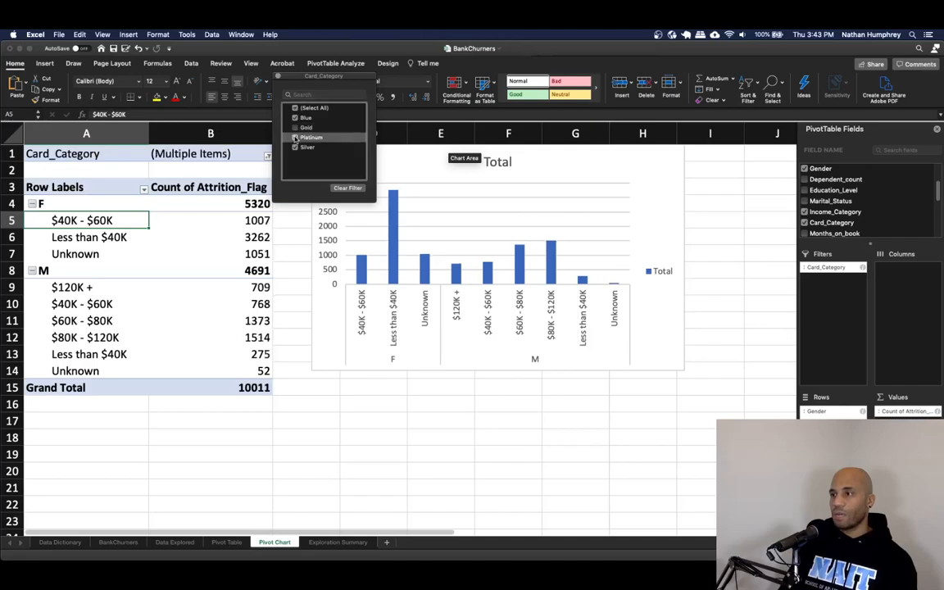
left_click(296, 138)
left_click(296, 147)
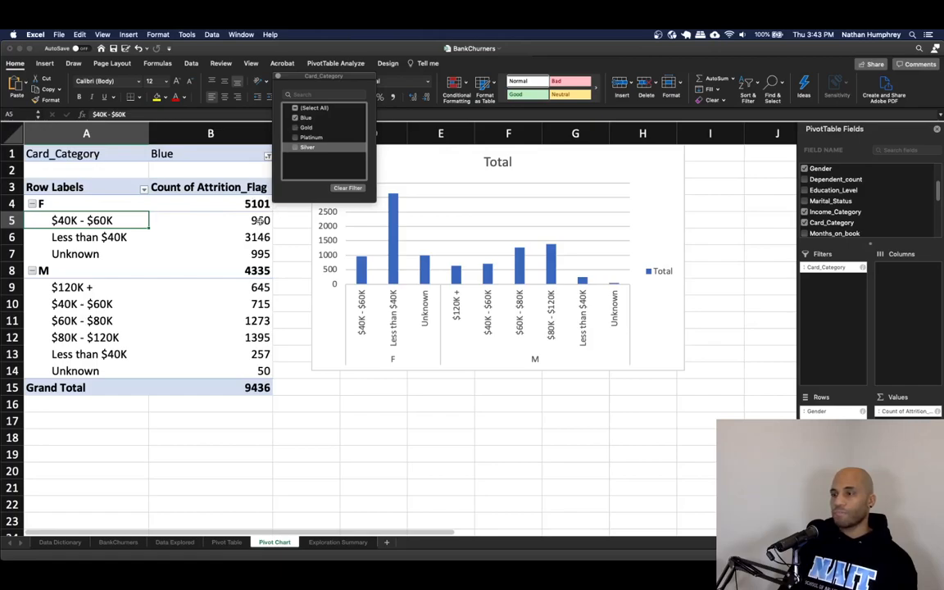
left_click(296, 128)
left_click(296, 118)
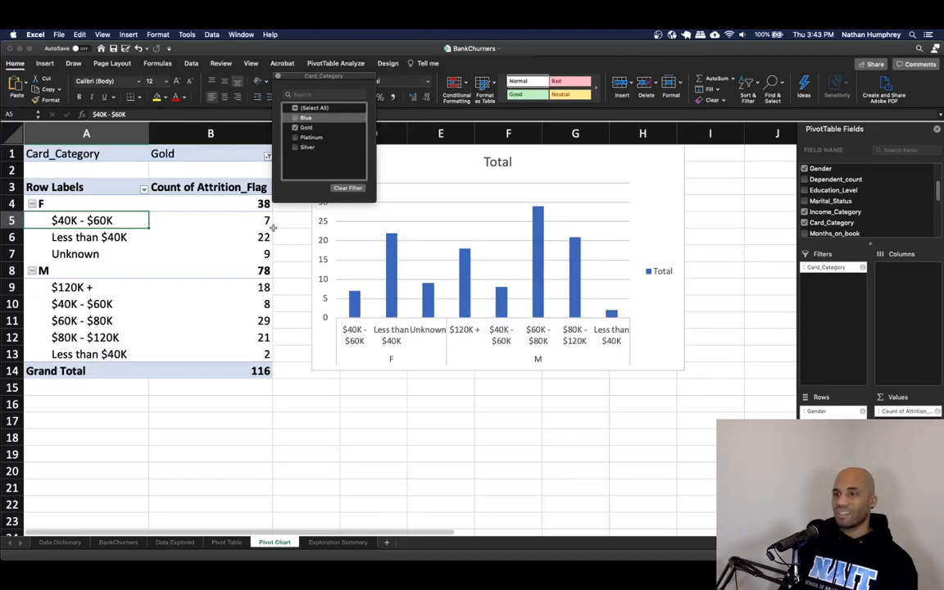
Filter Card_Category to Platinum only, followed by Silver only, to compare their counts
left_click(295, 128)
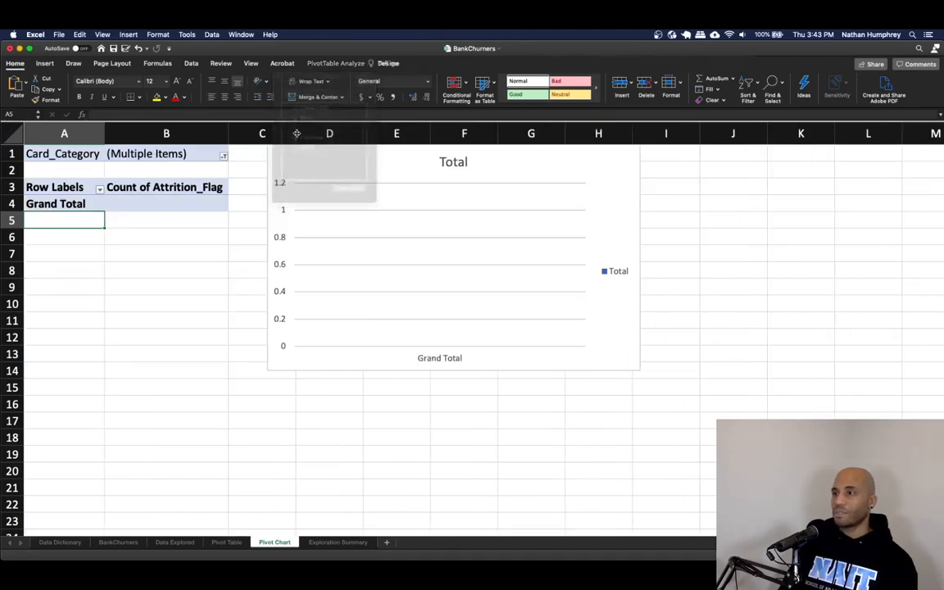
left_click(223, 155)
left_click(262, 136)
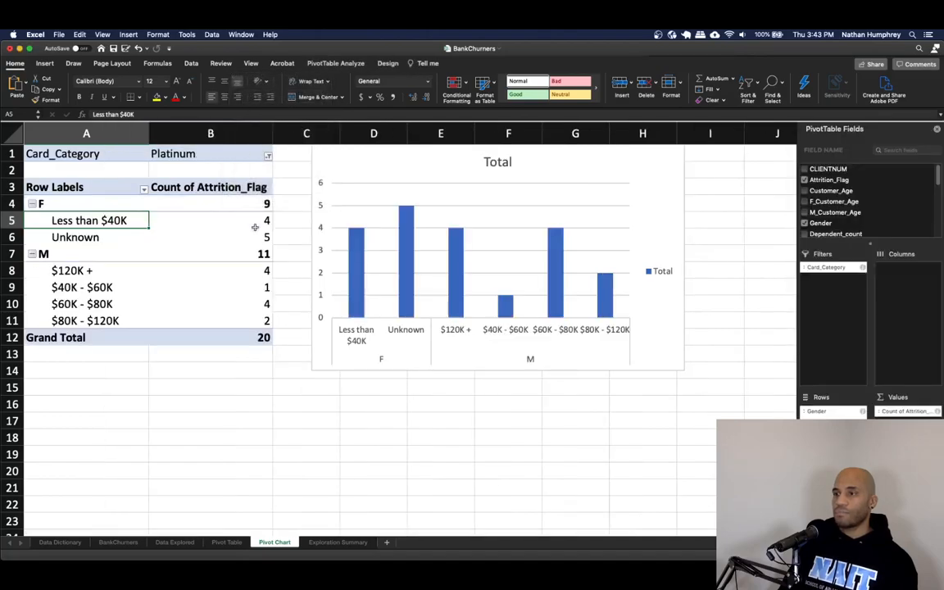
left_click(267, 154)
left_click(296, 146)
left_click(295, 136)
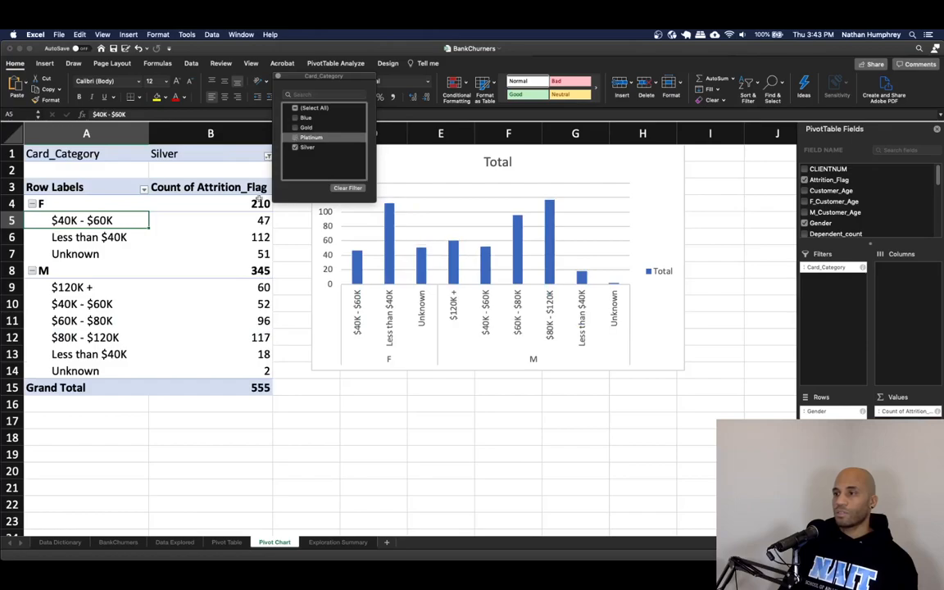
Include all card categories in the Card_Category filter again
left_click(295, 137)
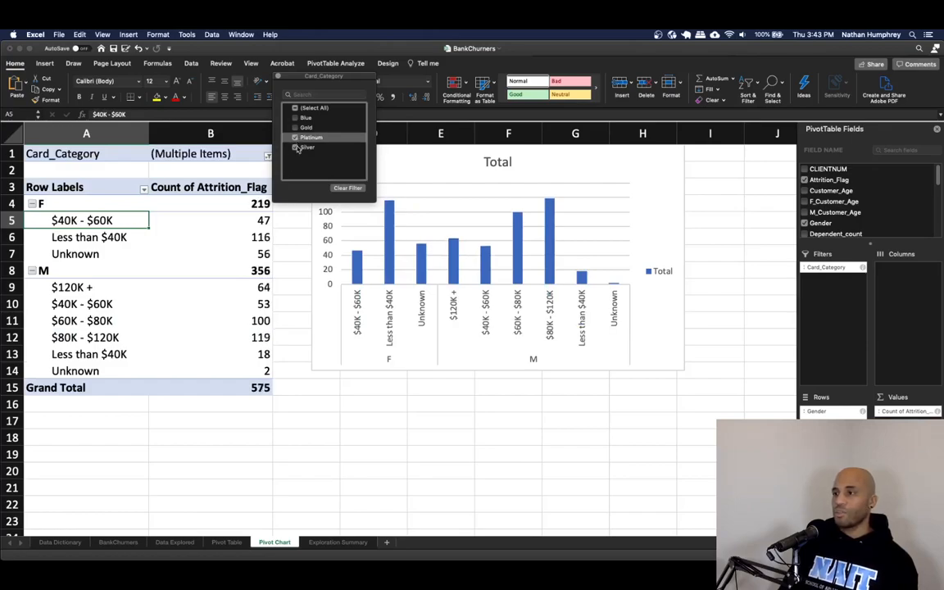
left_click(296, 118)
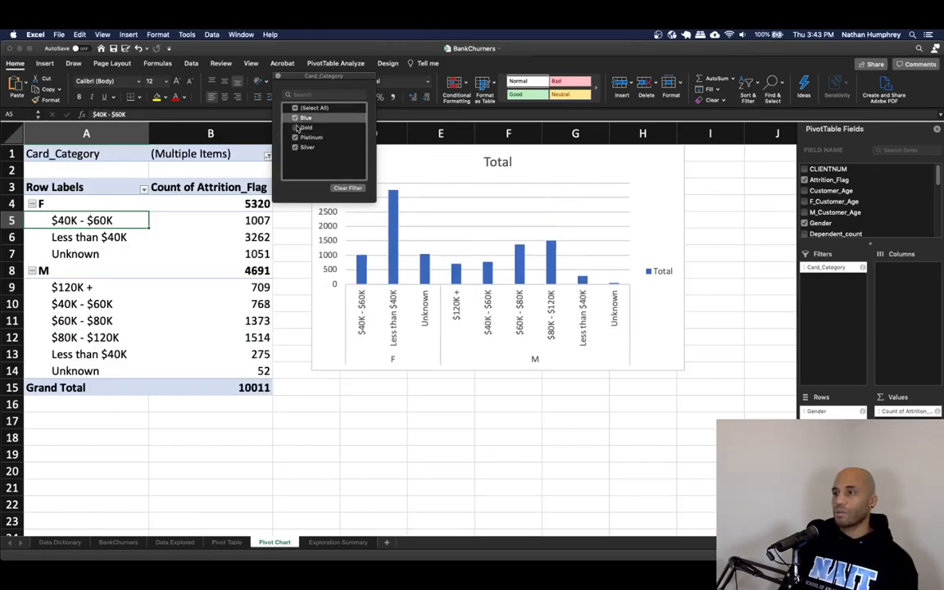
left_click(296, 127)
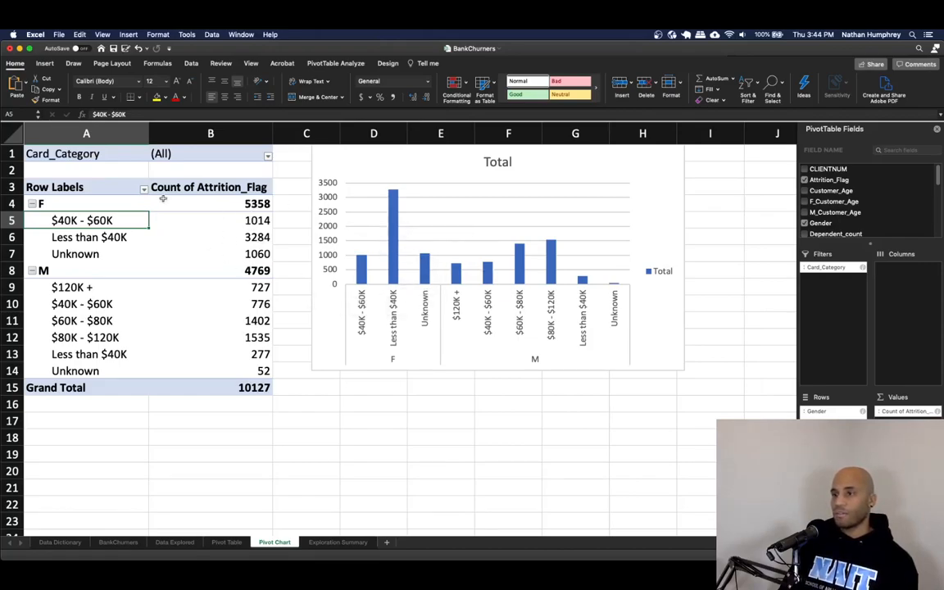
Review the education level and gender tables and charts on the Exploration Summary sheet
left_click(337, 541)
scroll(295, 226, "up", 5)
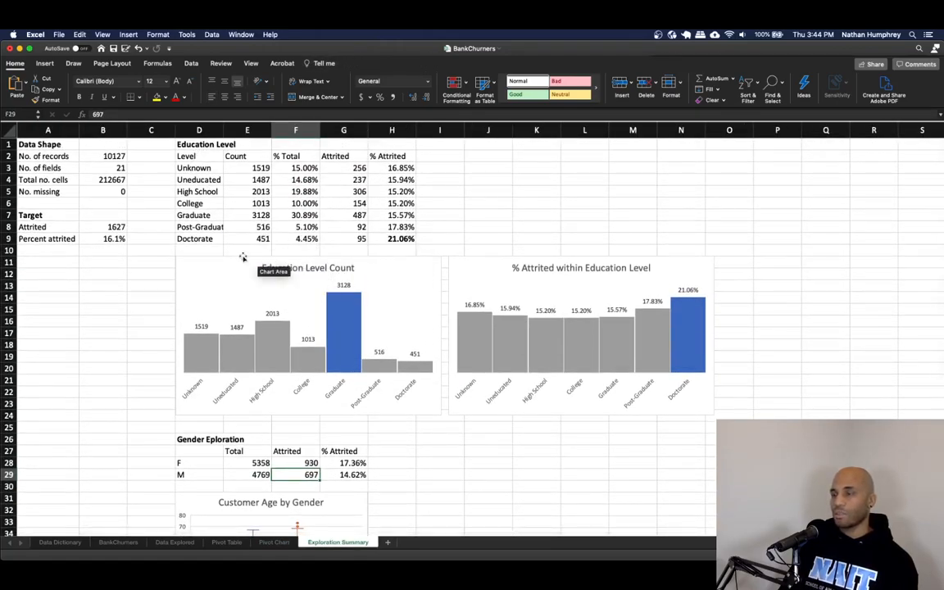
scroll(316, 347, "down", 5)
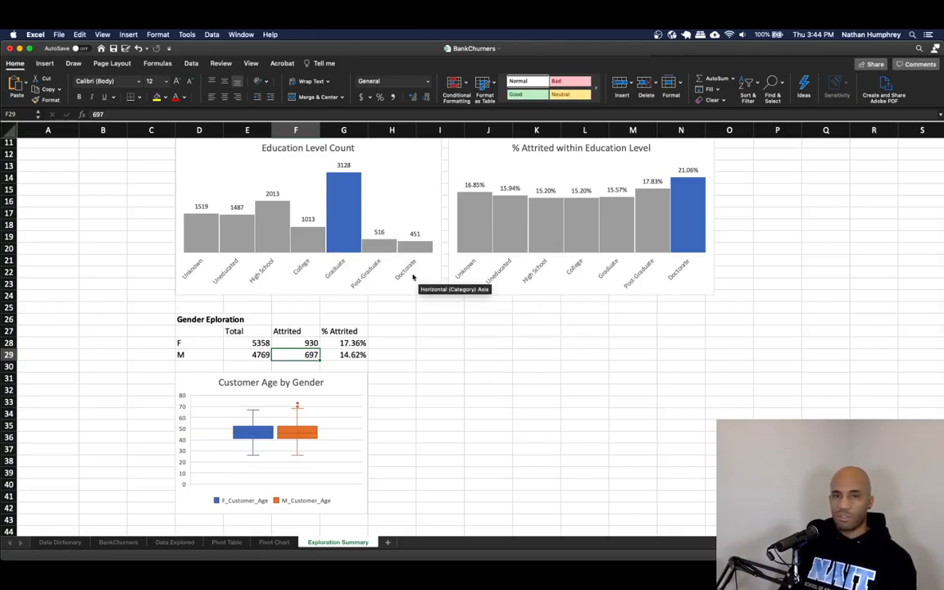
left_click(274, 543)
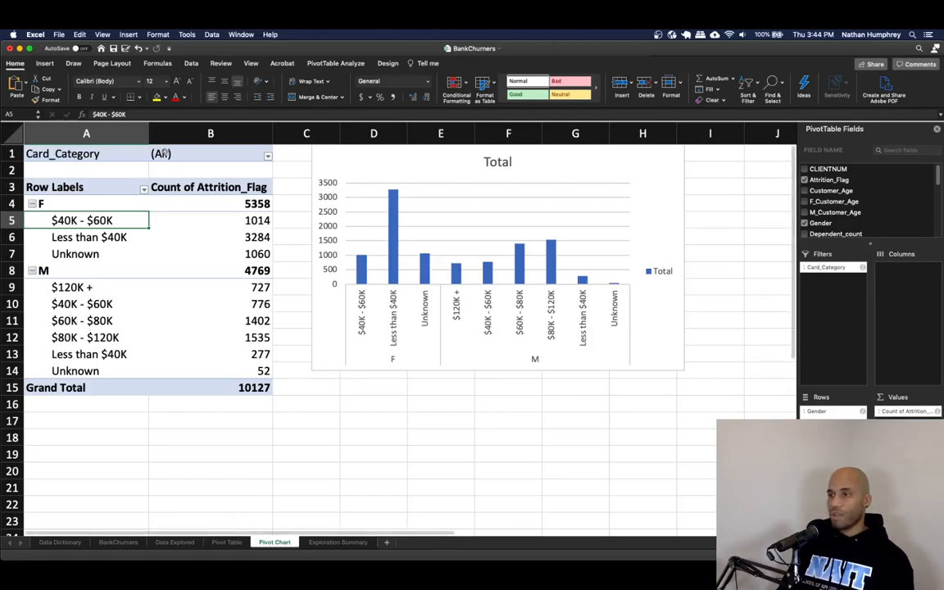
left_click(458, 167)
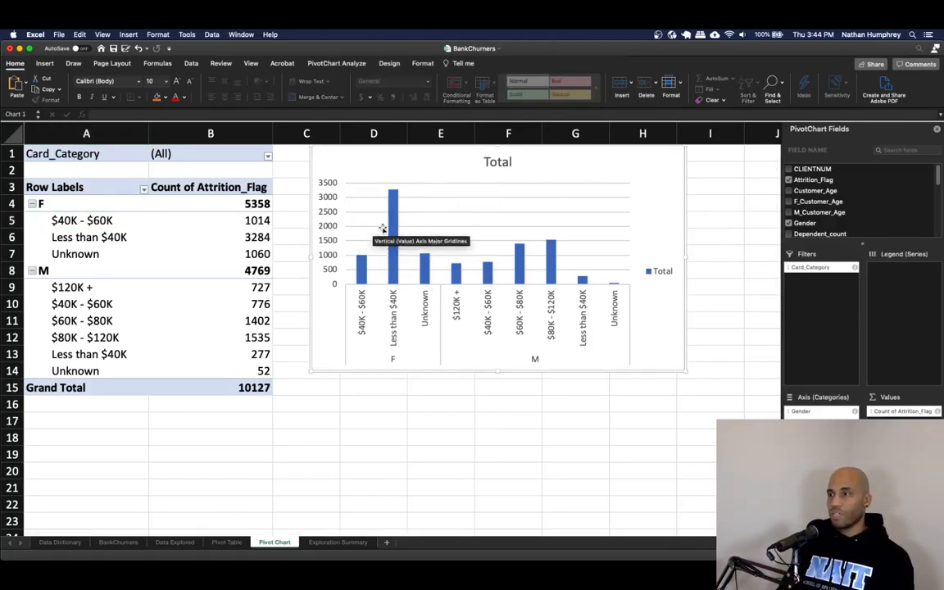
left_click(389, 63)
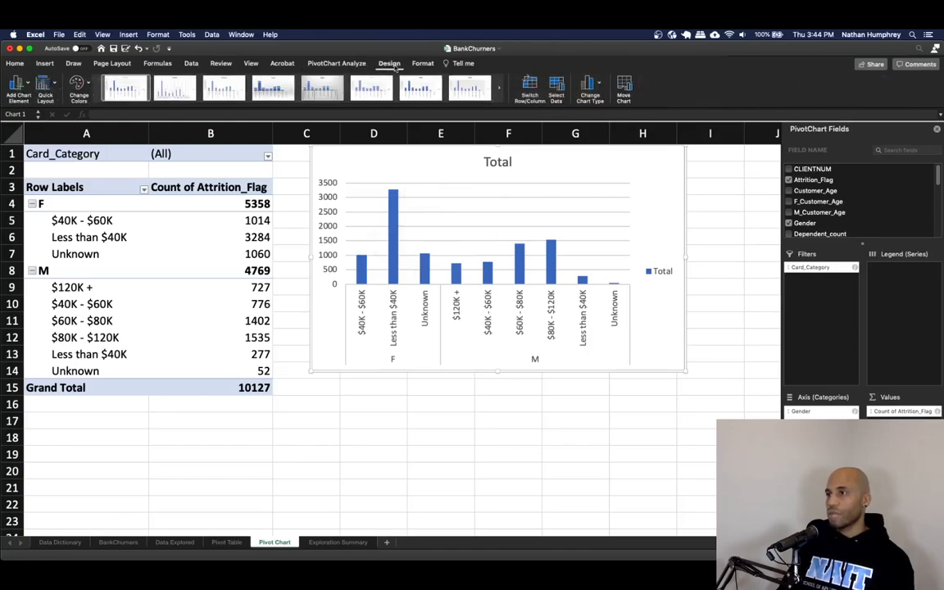
left_click(587, 84)
left_click(602, 64)
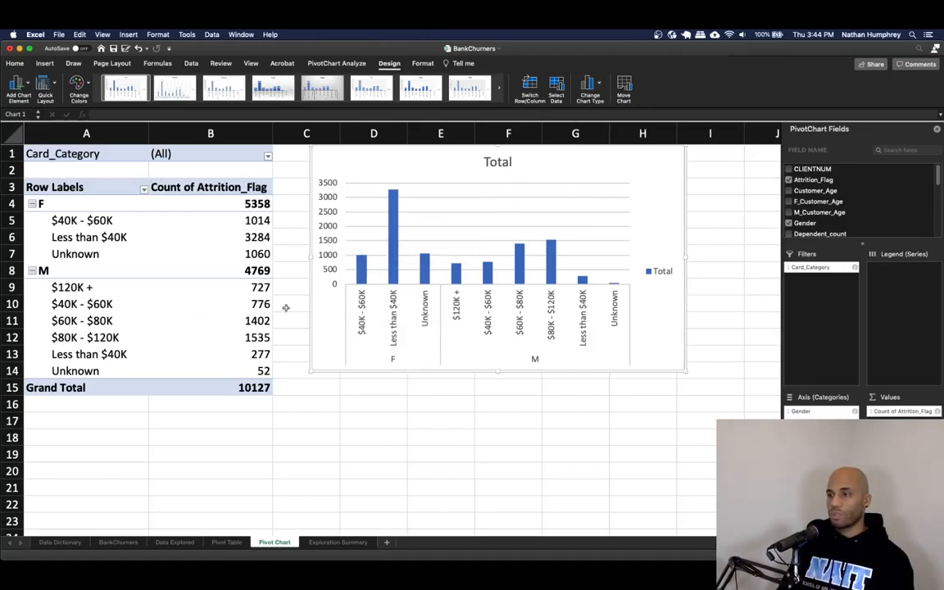
left_click(292, 340)
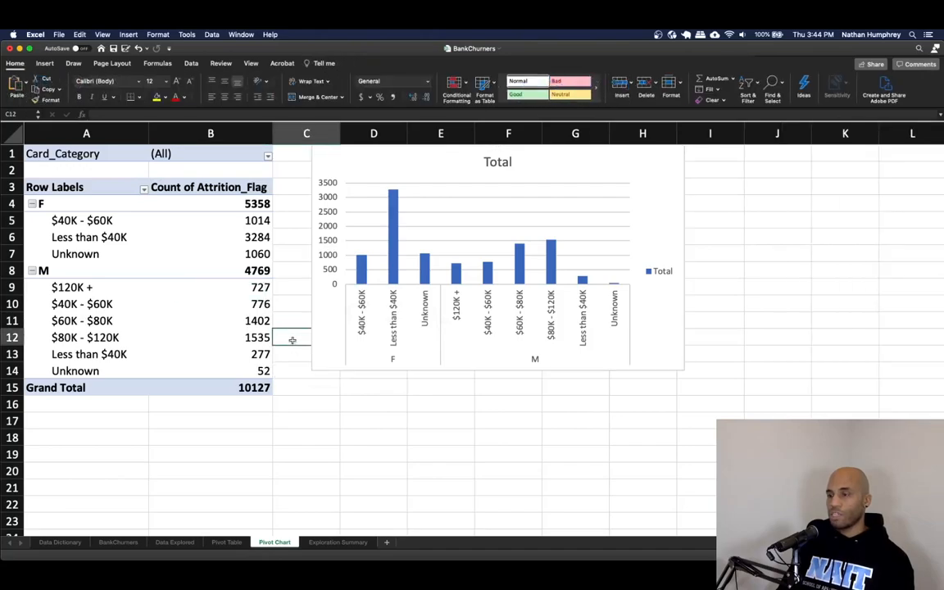
Look over the Exploration Summary, the averages on the Pivot Table sheet and the numeric columns of the Data Explored sheet
left_click(339, 542)
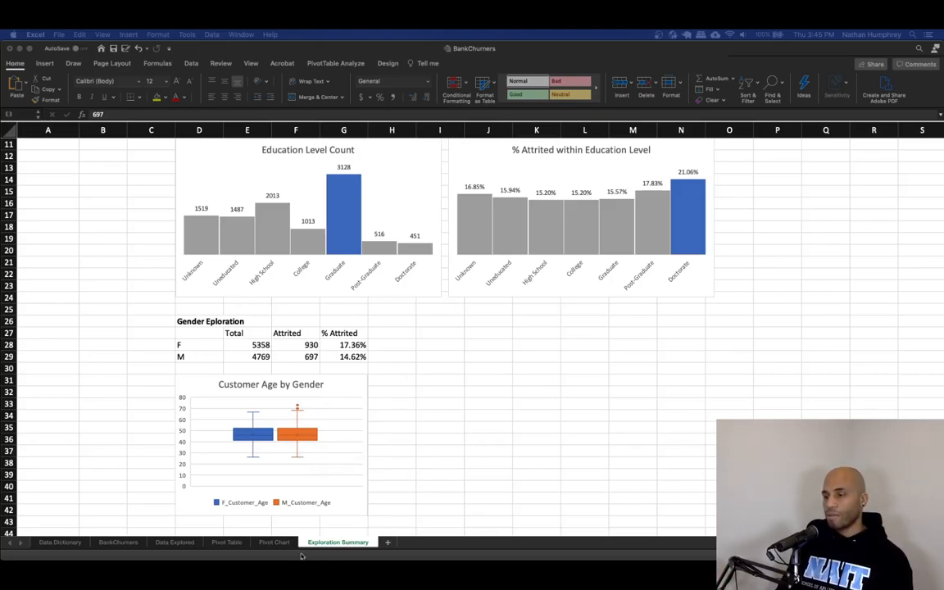
left_click(237, 543)
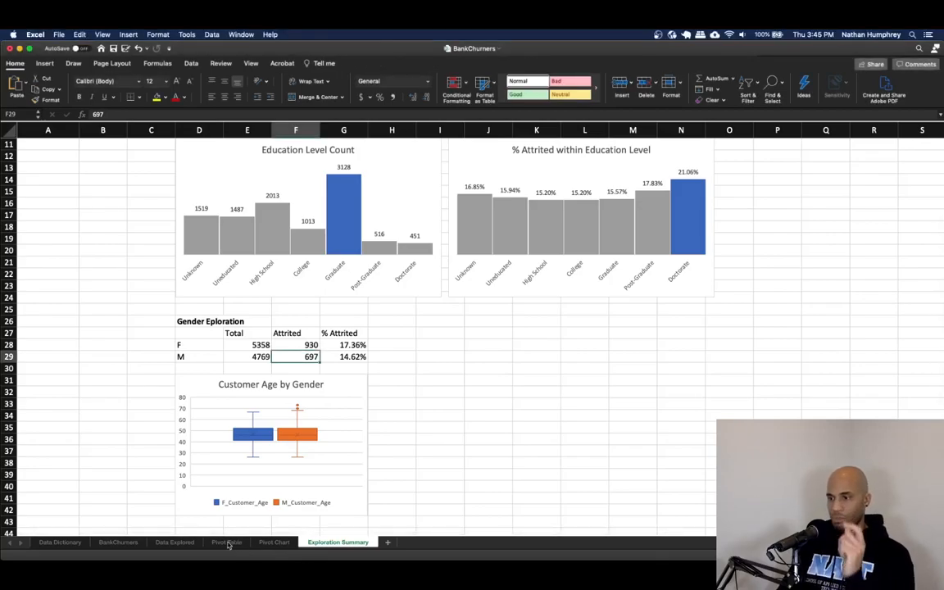
left_click(227, 542)
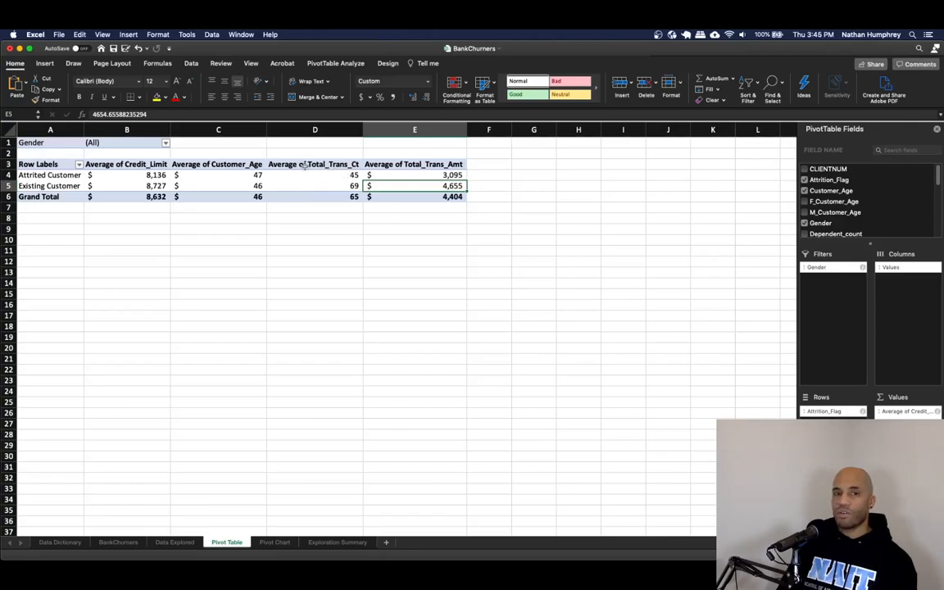
left_click(326, 175)
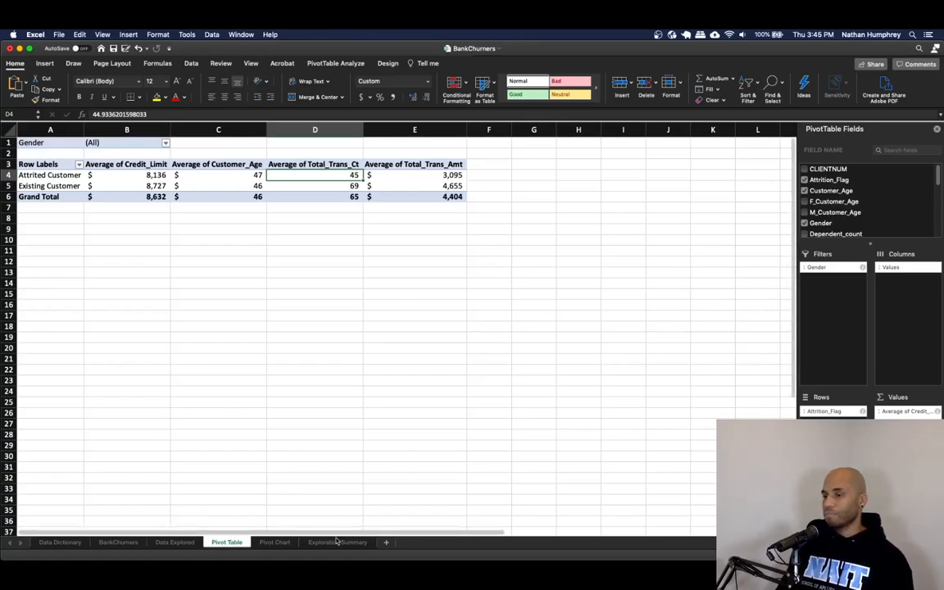
left_click(177, 543)
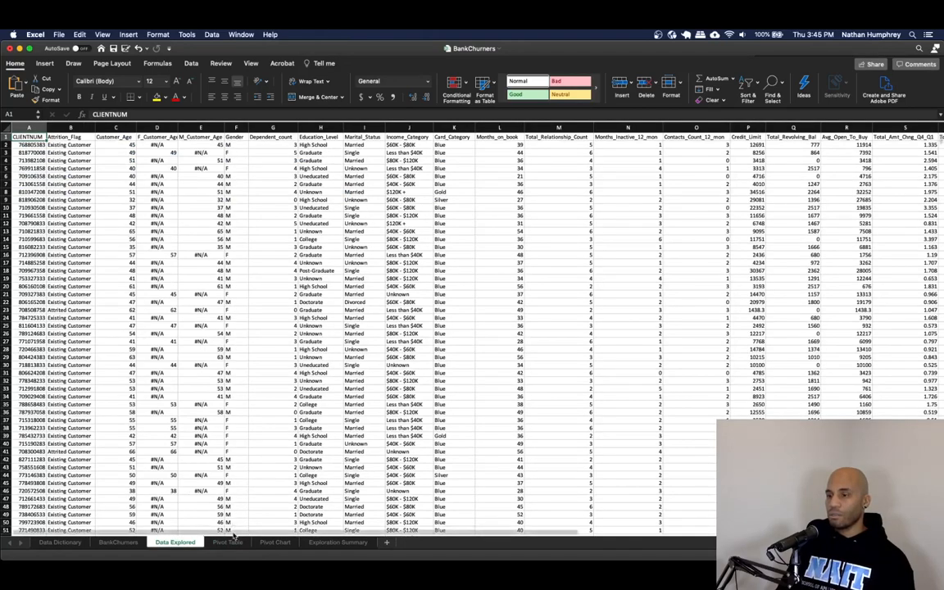
scroll(232, 514, "right", 10)
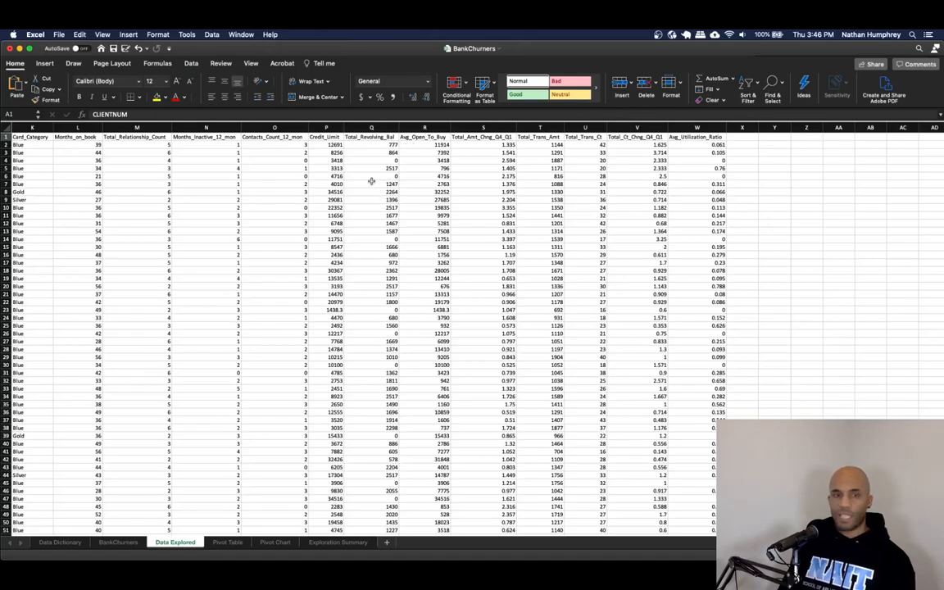
Add a bold "Correlations" heading in cell I26 of the Exploration Summary sheet, in the same row as the gender section heading
left_click(322, 544)
scroll(396, 408, "down", 2)
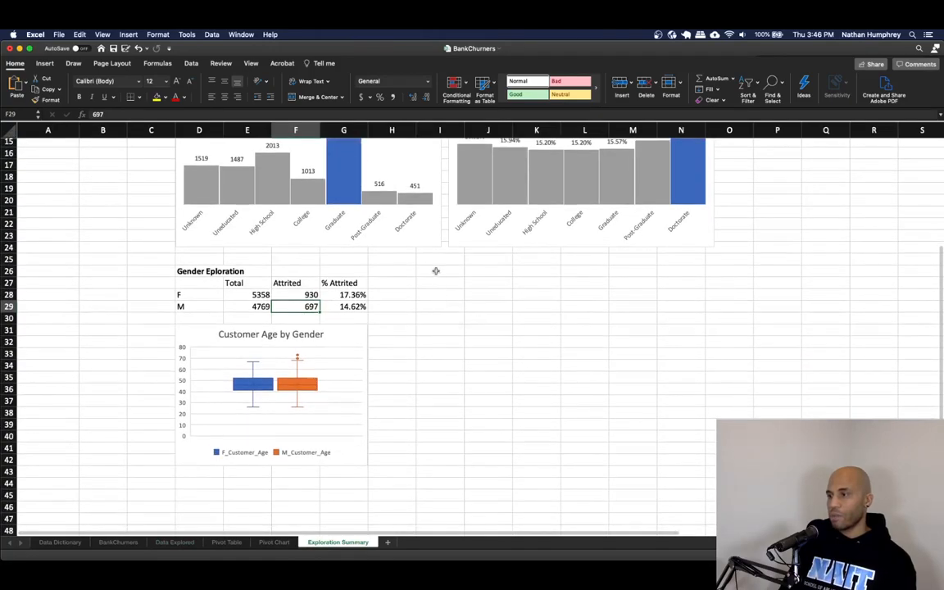
left_click(436, 271)
type("Correlations")
key("Return")
left_click(437, 271)
key("super+b")
key("Return")
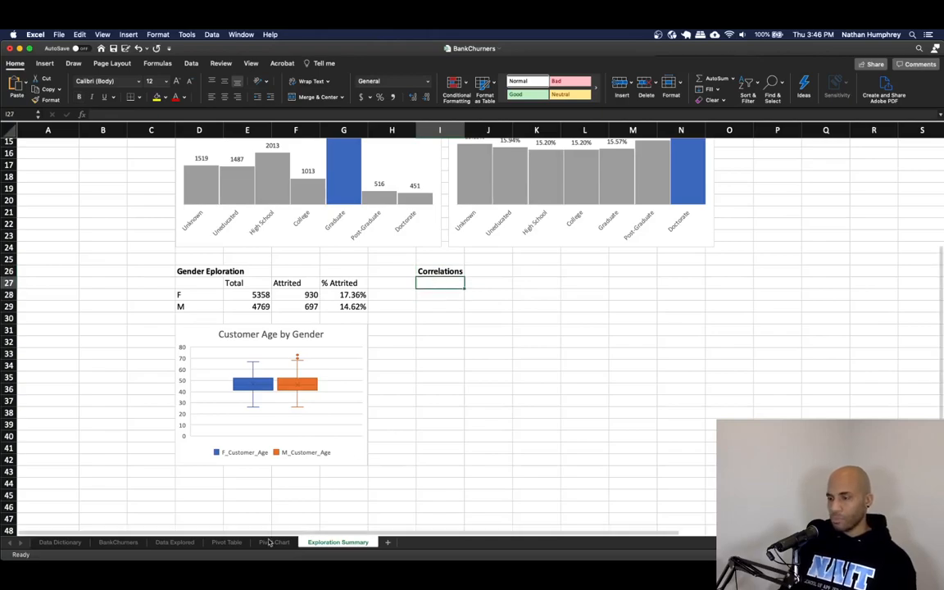
Insert a scatter chart of the Credit_Limit and Total_Revolving_Bal columns on the Data Explored sheet, and move it up and enlarge it
left_click(175, 542)
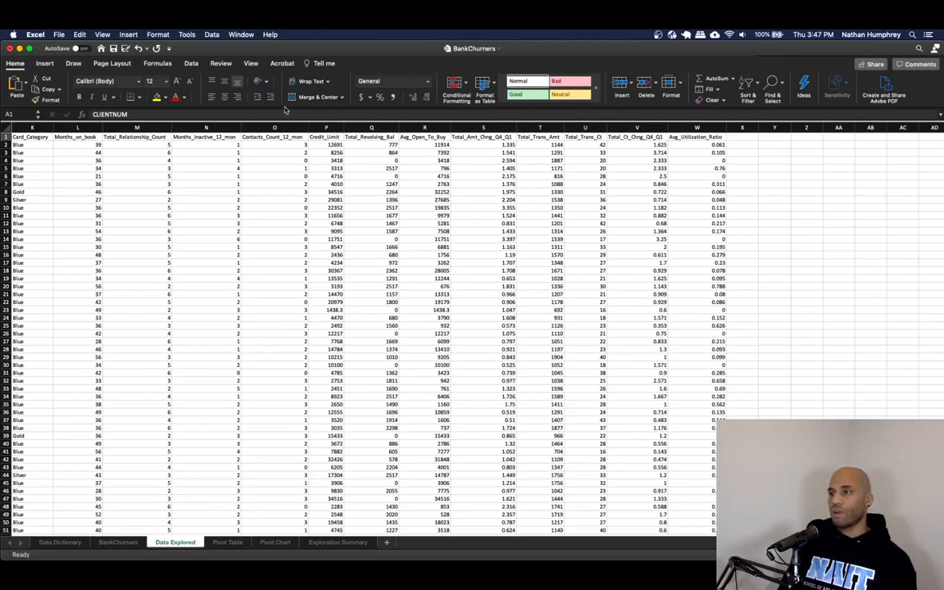
left_click_drag(326, 127, 374, 127)
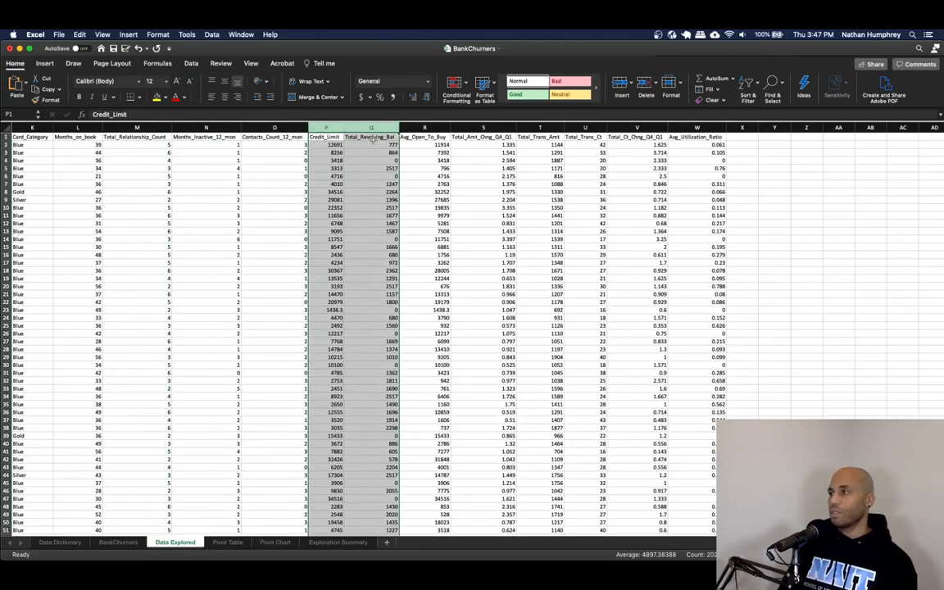
left_click(44, 63)
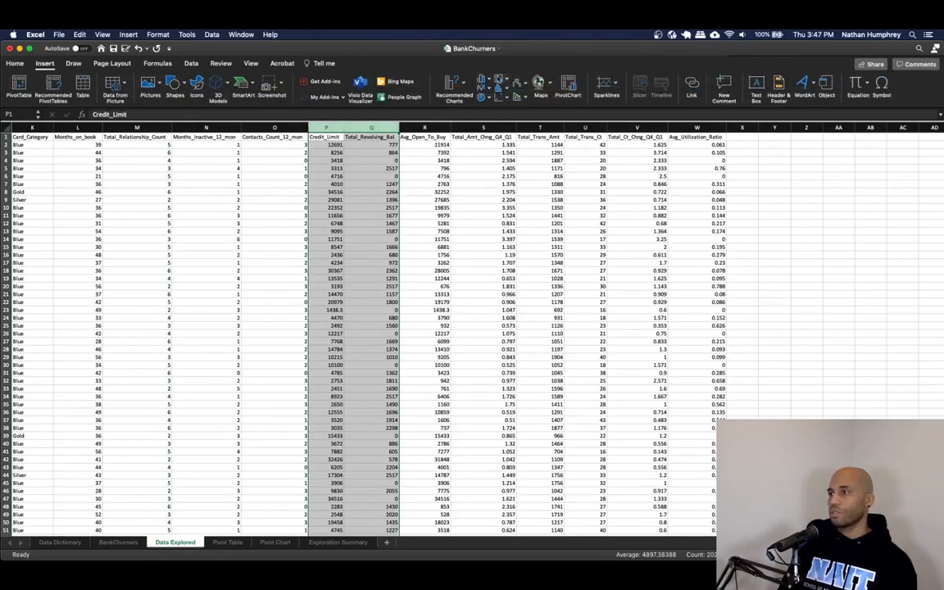
left_click(507, 97)
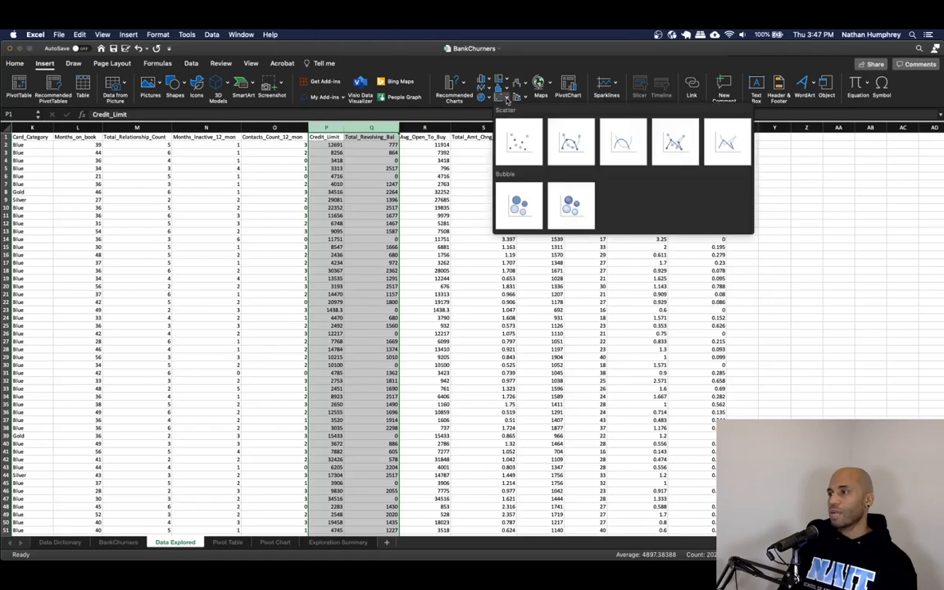
left_click(516, 138)
left_click_drag(551, 289, 544, 182)
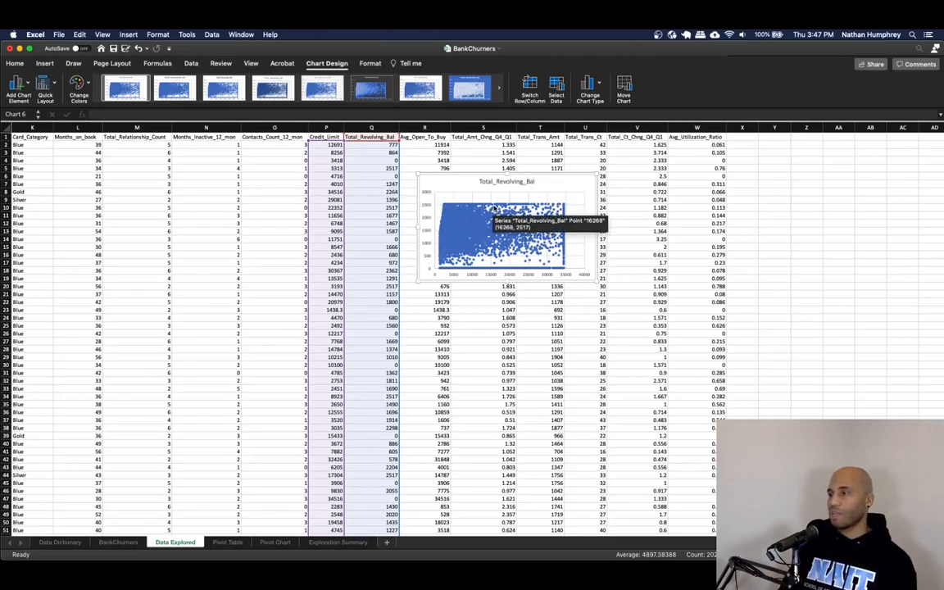
left_click_drag(595, 280, 691, 396)
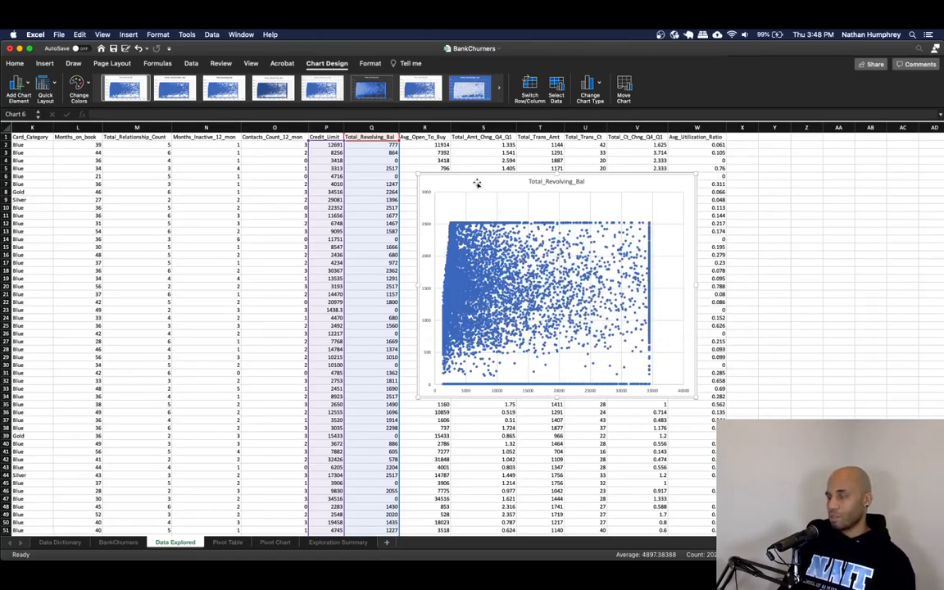
Delete the Total_Revolving_Bal scatter chart from the Data Explored sheet
key("BackSpace")
left_click(471, 208)
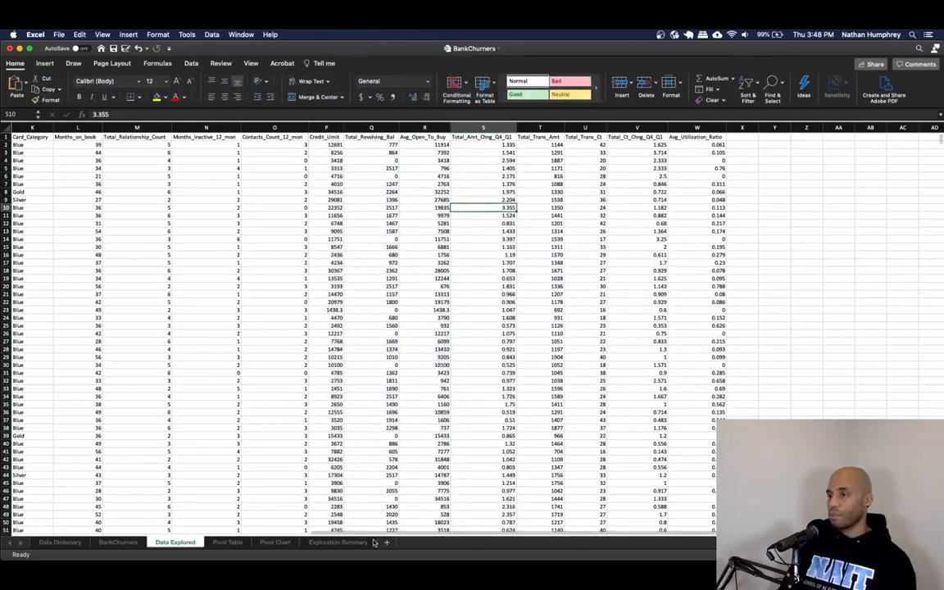
Review the Total_Trans_Amt and Total_Trans_Ct columns on the Data Explored sheet and their averages by attrition flag on the Pivot Table sheet
scroll(302, 524, "left", 5)
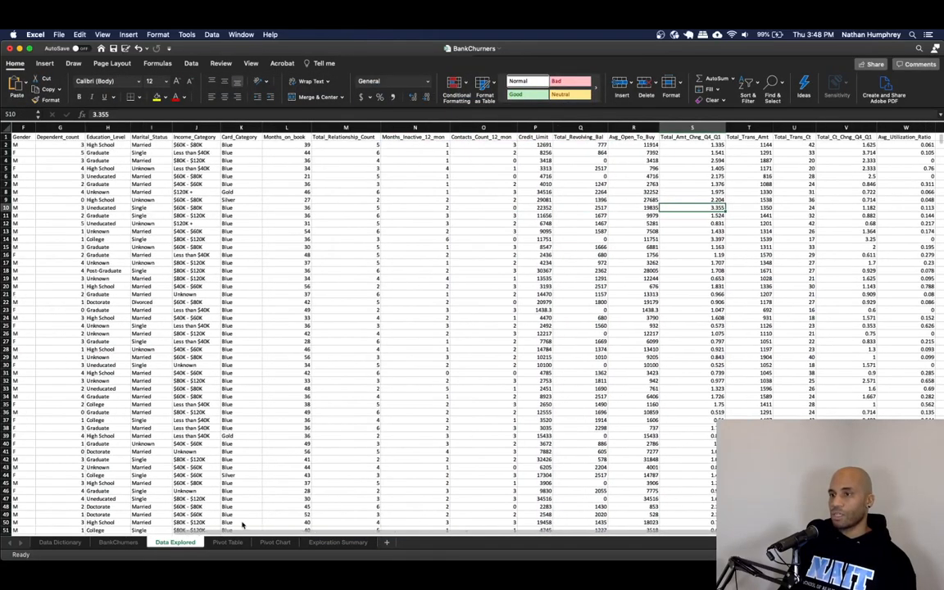
scroll(242, 524, "right", 6)
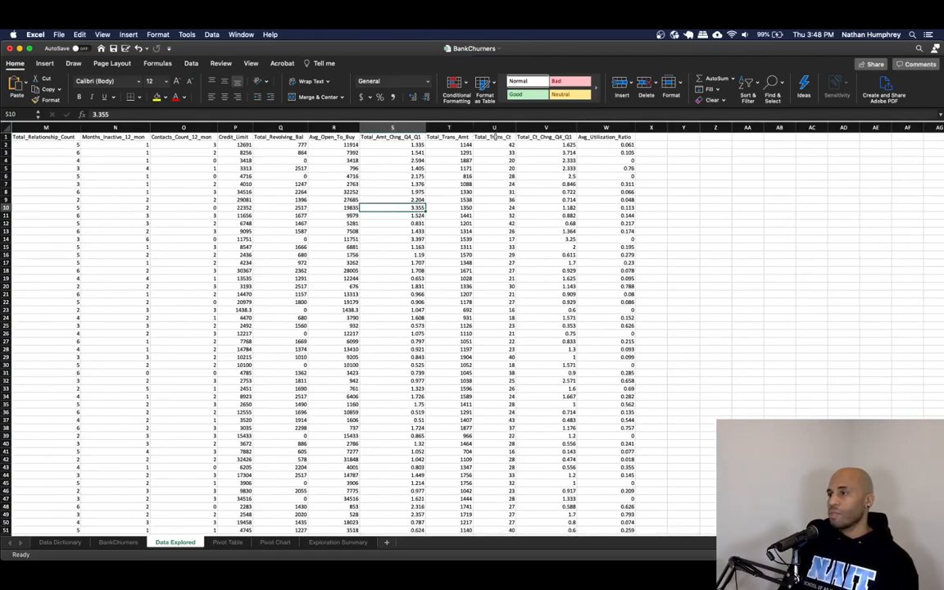
left_click(450, 137)
left_click(493, 137)
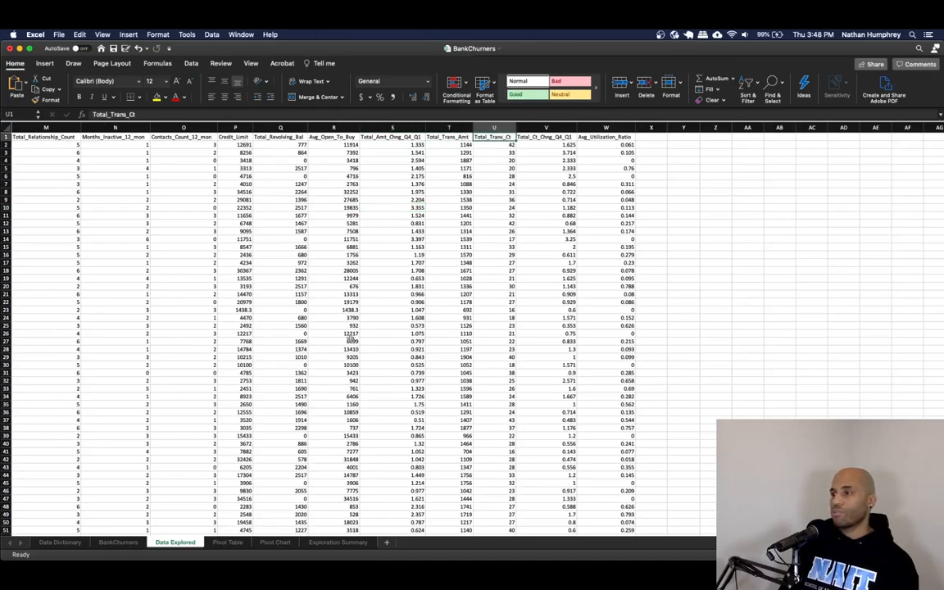
left_click(228, 543)
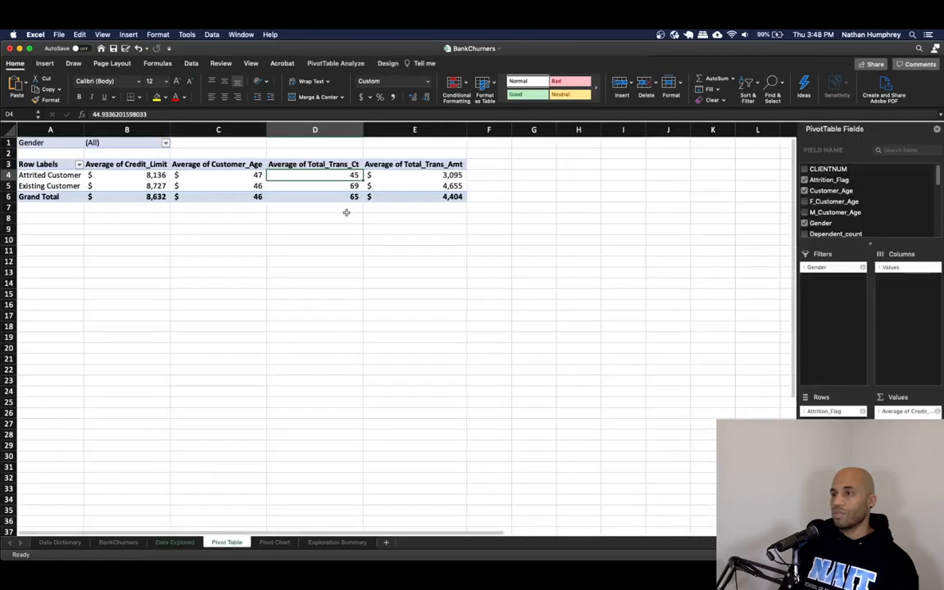
left_click(358, 164)
left_click(367, 165)
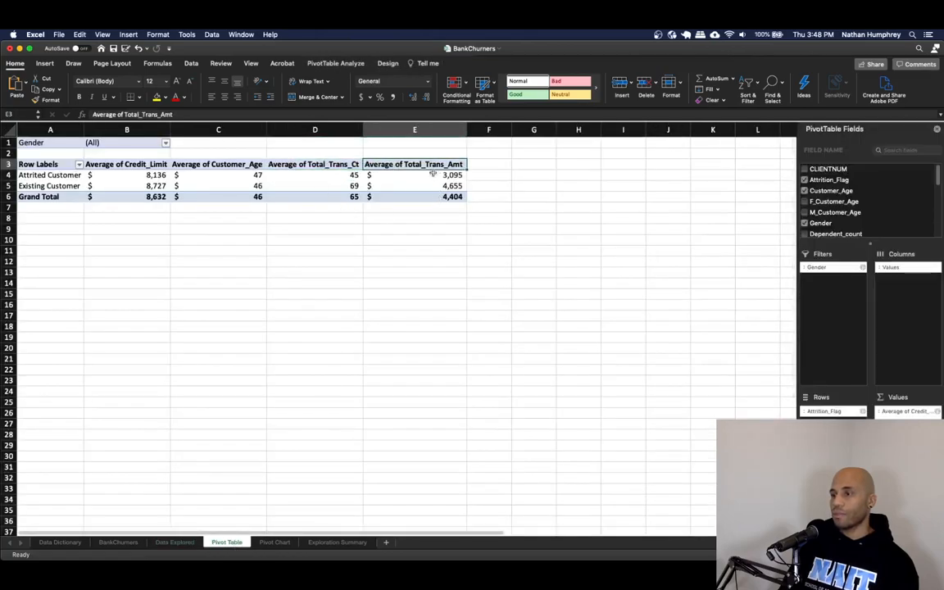
left_click(319, 544)
Insert a scatter chart of the Total_Trans_Amt and Total_Trans_Ct columns on the Data Explored sheet, and move it beside the charted columns
left_click(176, 543)
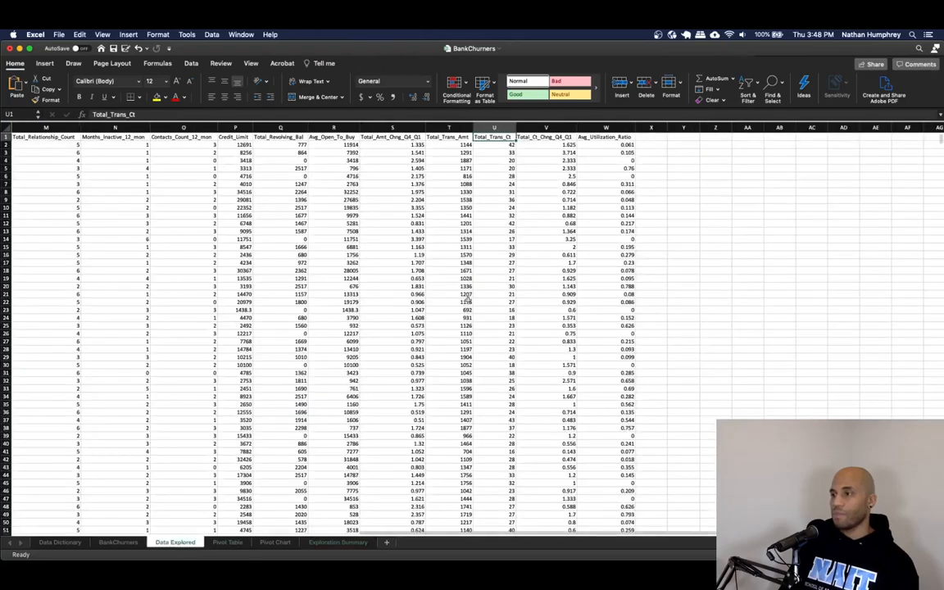
left_click_drag(447, 129, 489, 128)
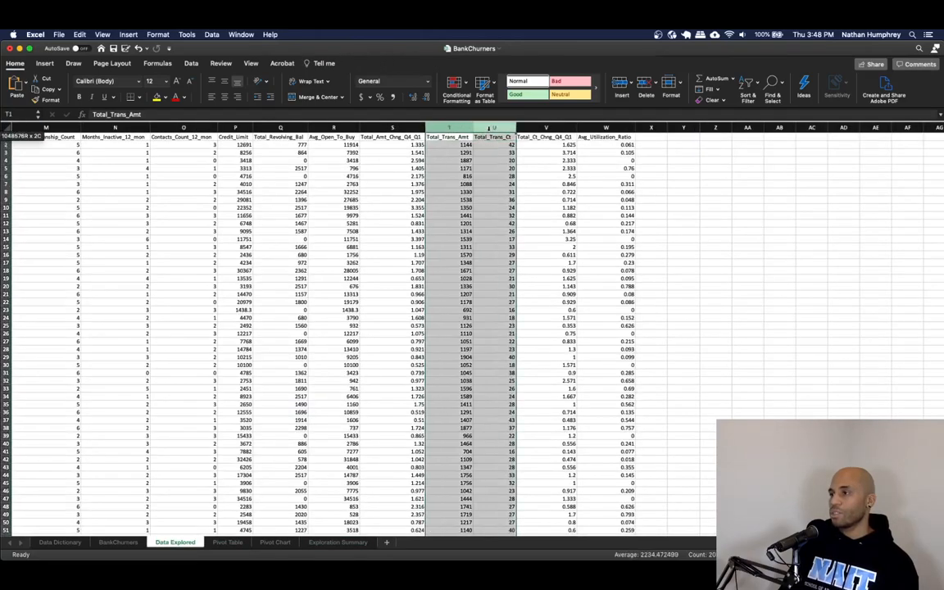
left_click(45, 64)
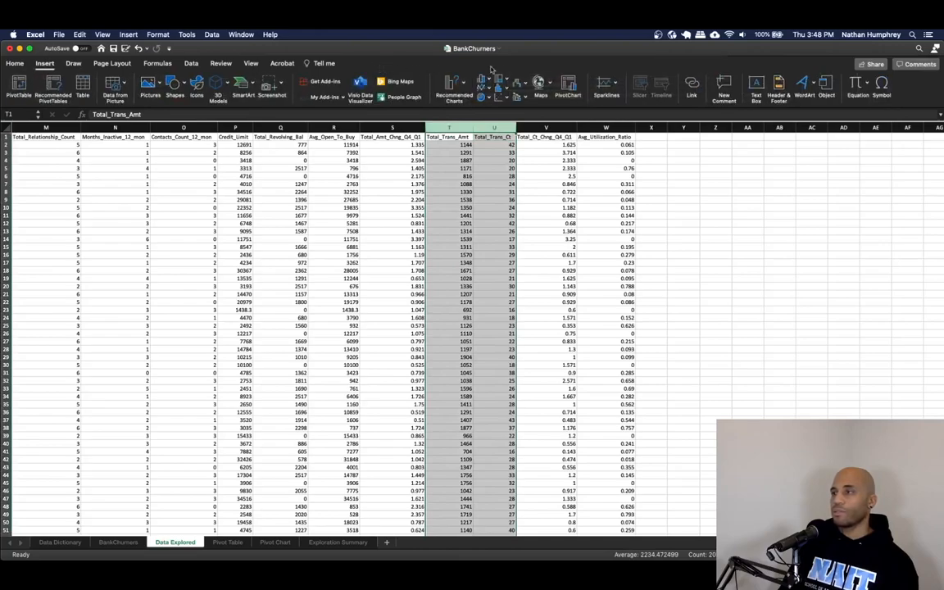
left_click(498, 96)
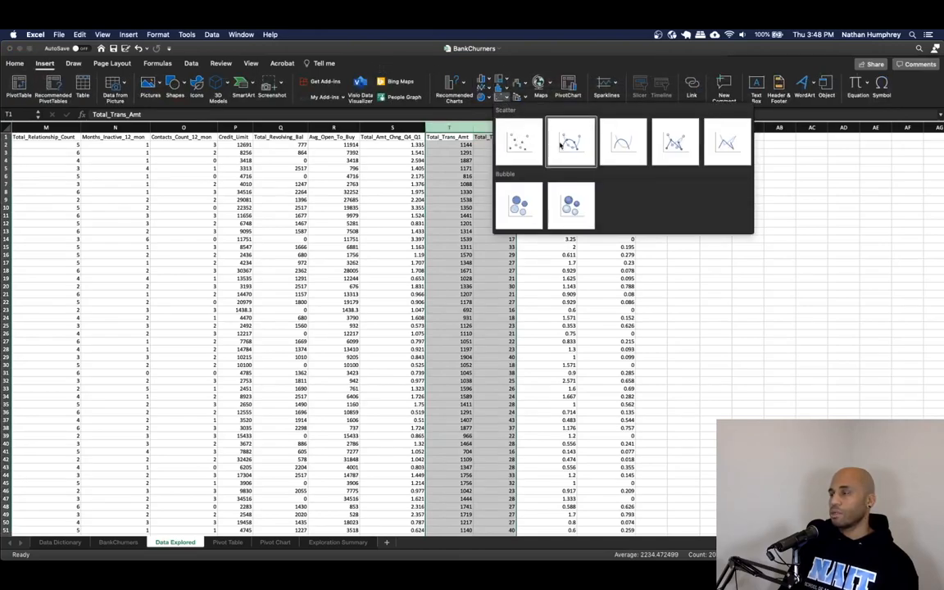
left_click(521, 147)
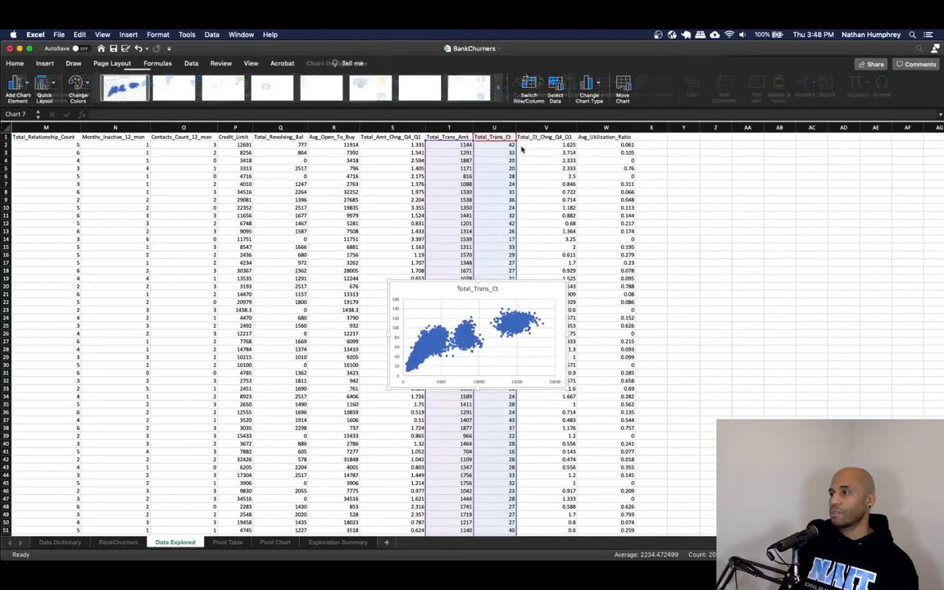
left_click_drag(518, 289, 648, 215)
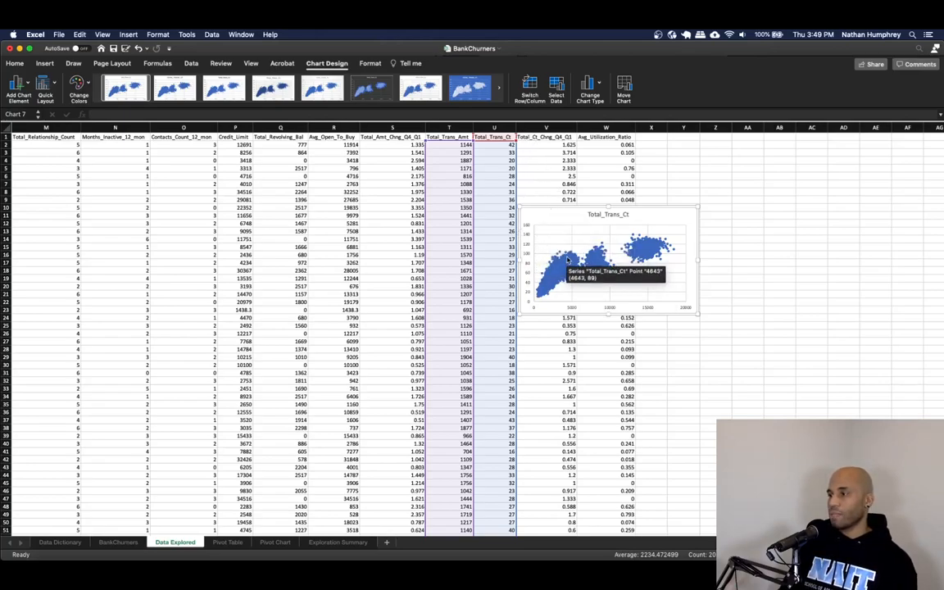
Swap the scatter chart's axes by pointing the series' X values to column U and its Y values to column T
left_click(557, 88)
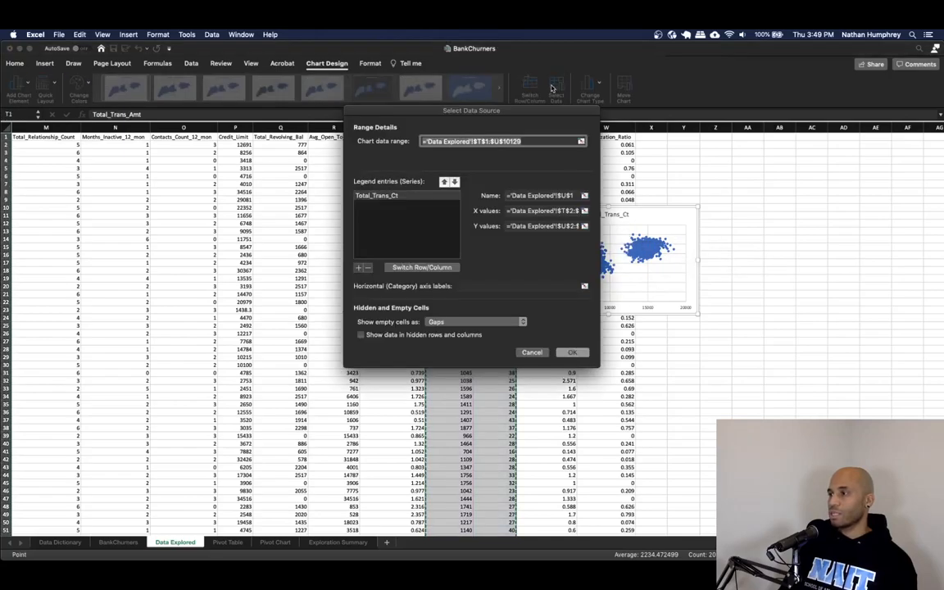
left_click(562, 210)
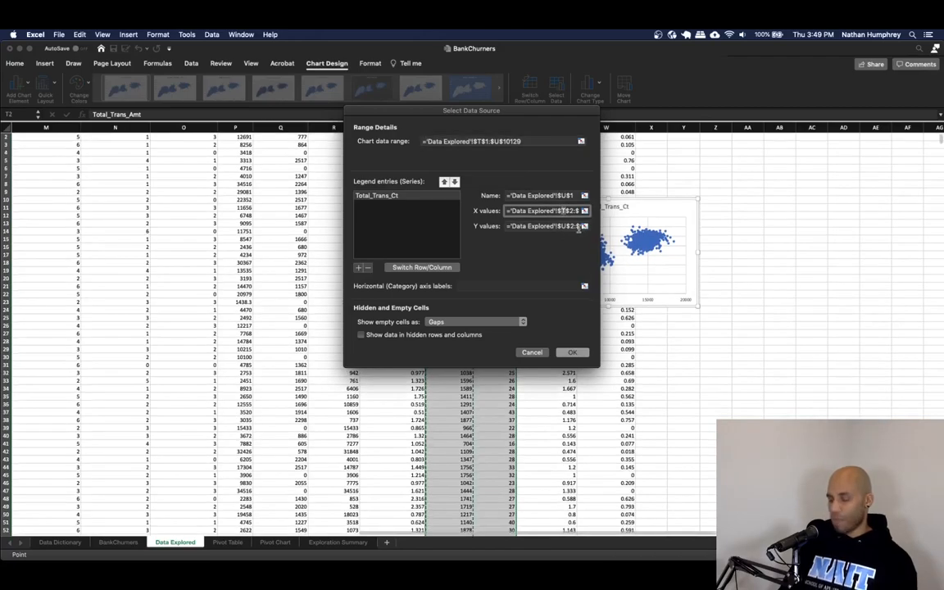
type("U")
left_click_drag(567, 210, 584, 210)
left_click(568, 210)
type("U$")
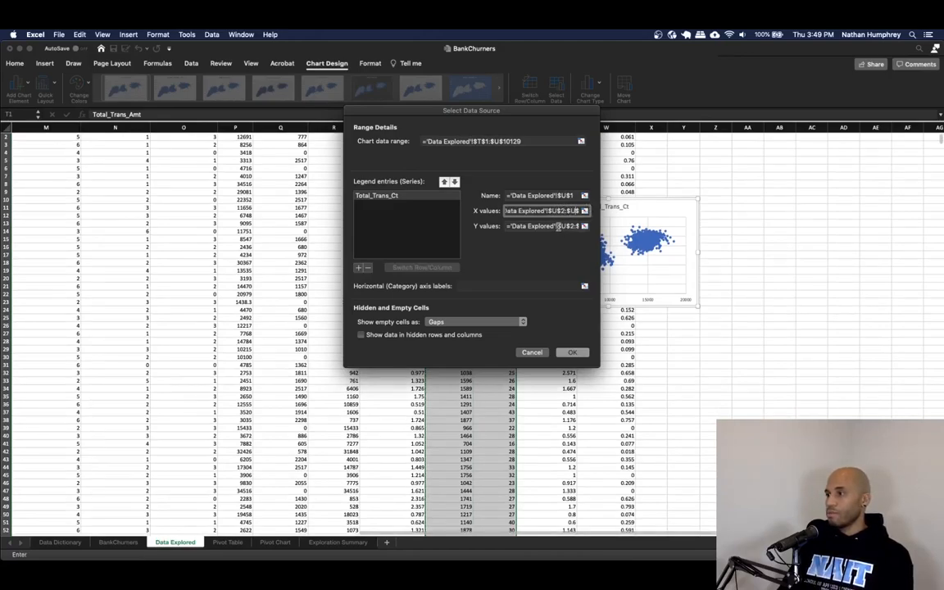
left_click(557, 226)
left_click_drag(564, 226, 582, 226)
left_click(568, 226)
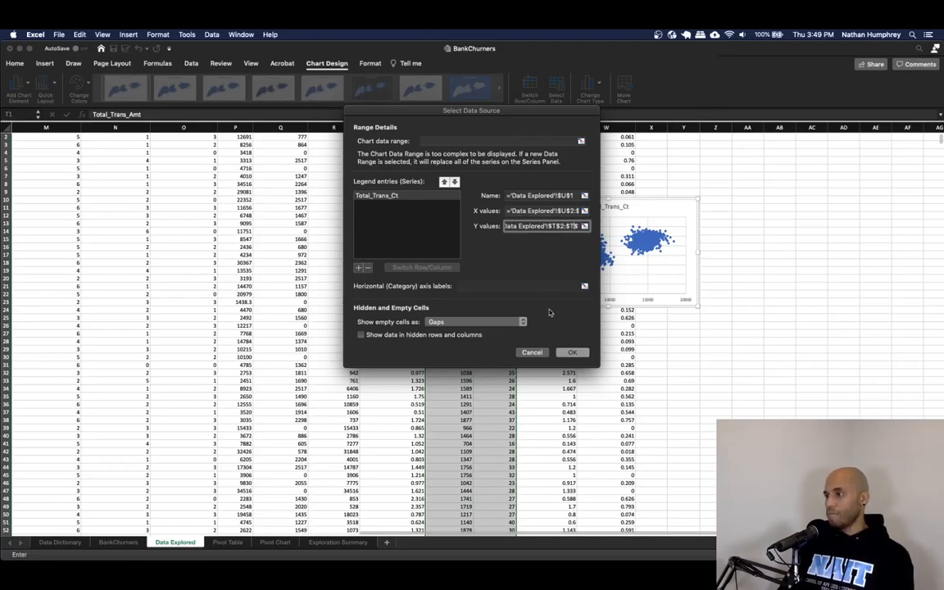
left_click(568, 351)
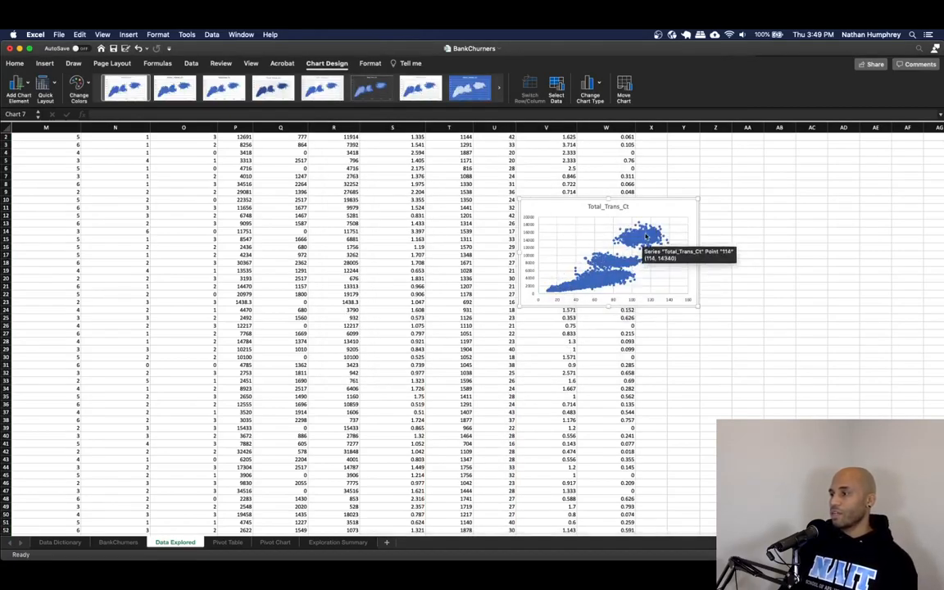
Cut the Total_Trans_Ct scatter chart, paste it under the Correlations heading on the Exploration Summary sheet, and enlarge it to about column N, row 42
left_click_drag(638, 208, 757, 149)
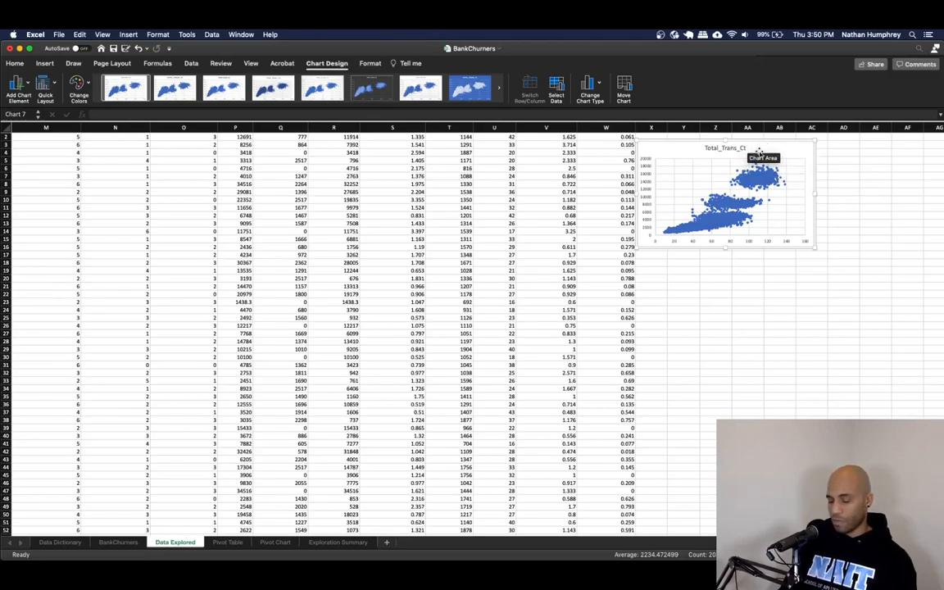
key("Delete")
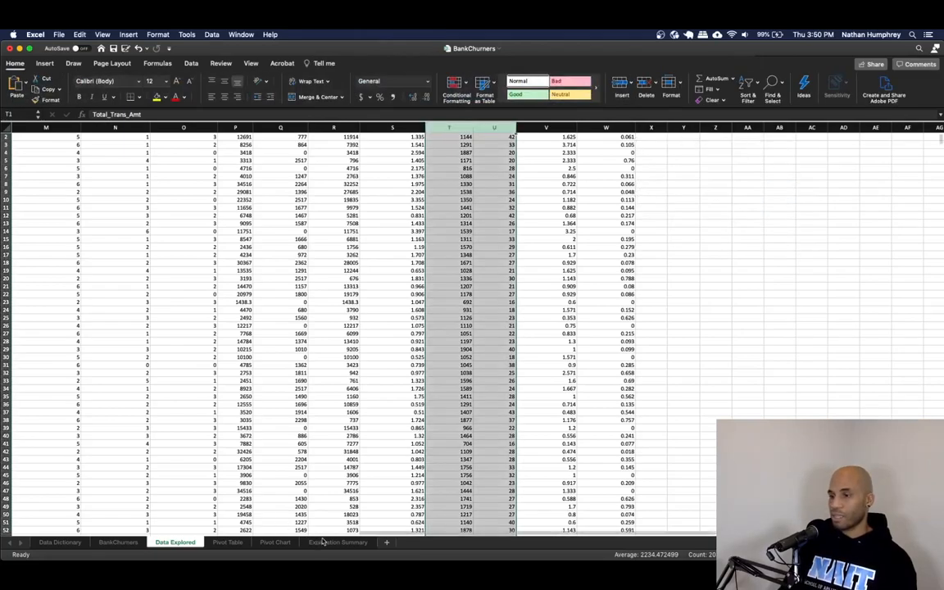
left_click(323, 541)
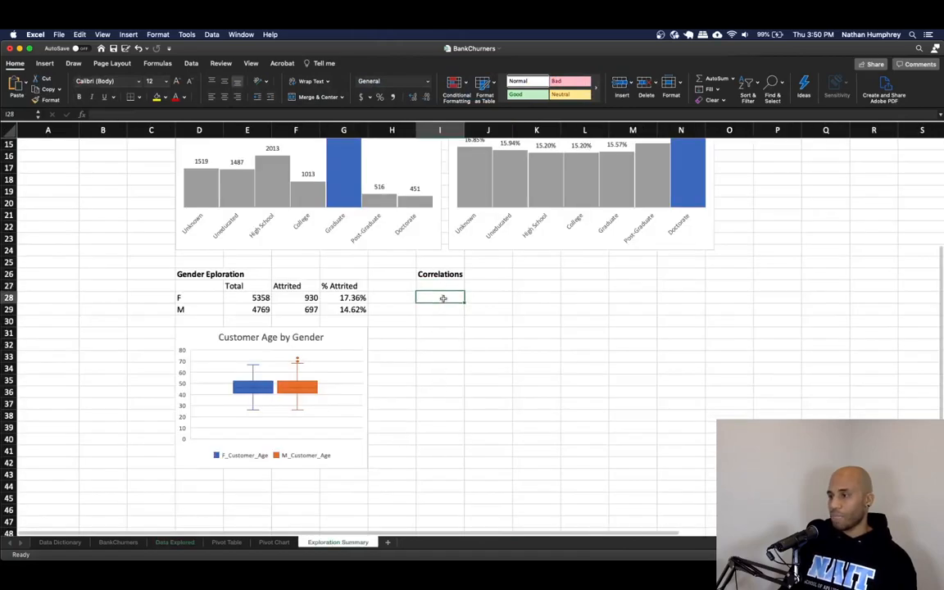
key("super+v")
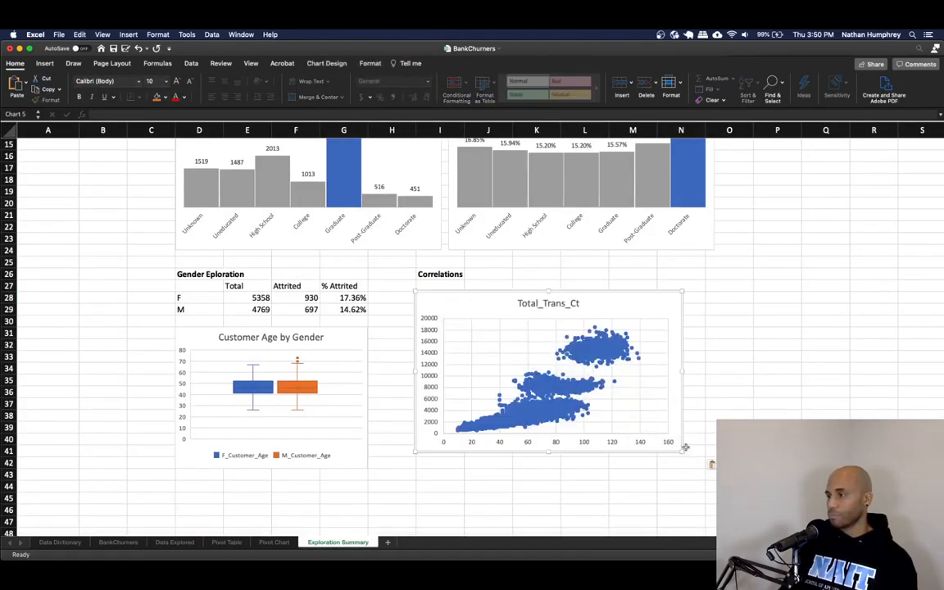
left_click_drag(683, 446, 706, 468)
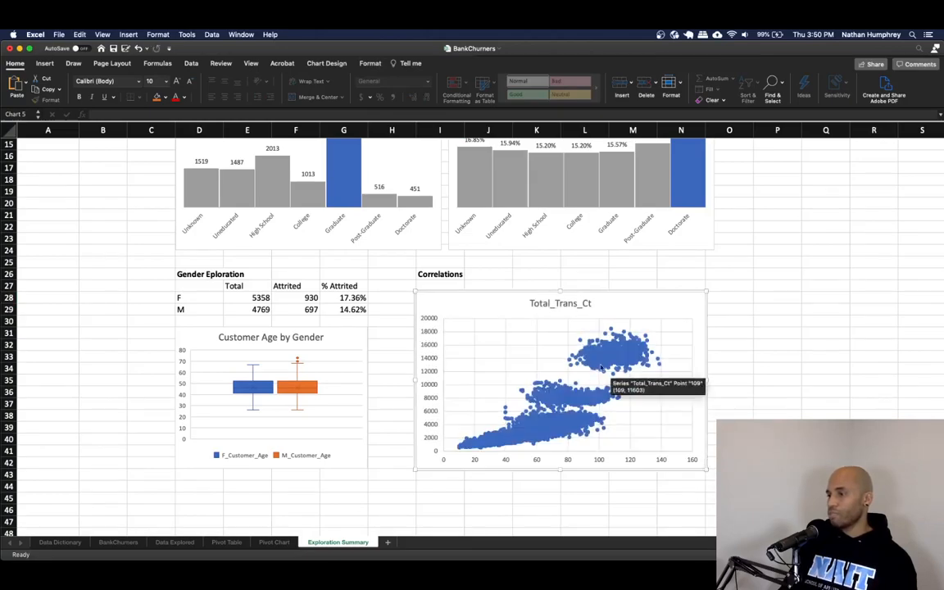
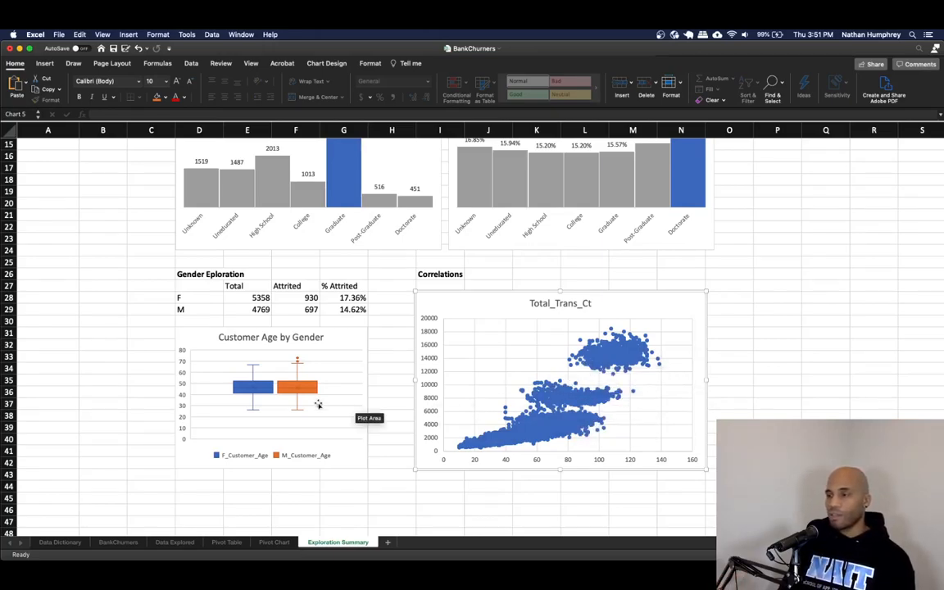
Insert two blank columns between Total_Trans_Amt and Total_Trans_Ct on the Data Explored sheet
left_click(174, 543)
scroll(500, 203, "up", 1)
left_click(500, 202)
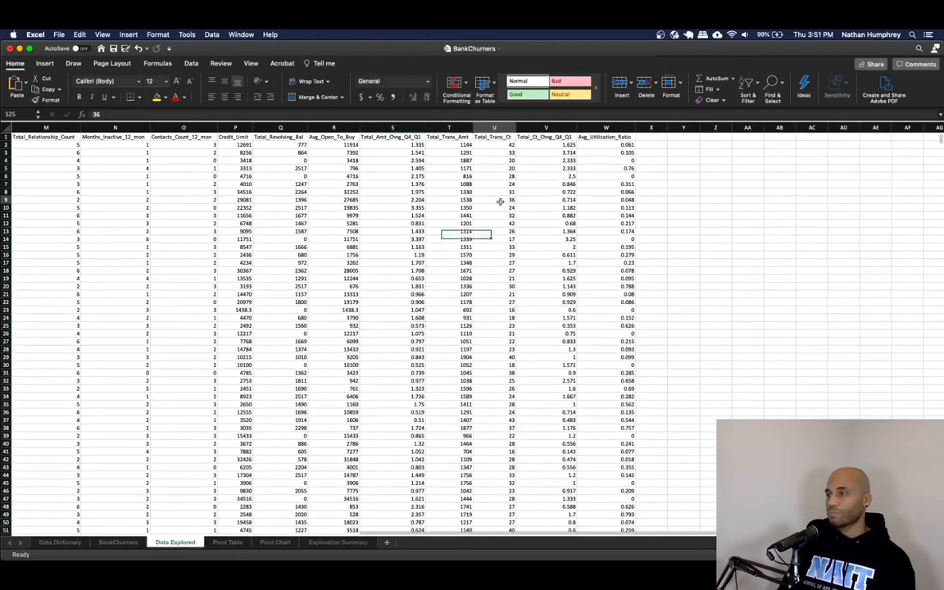
key("super+Up")
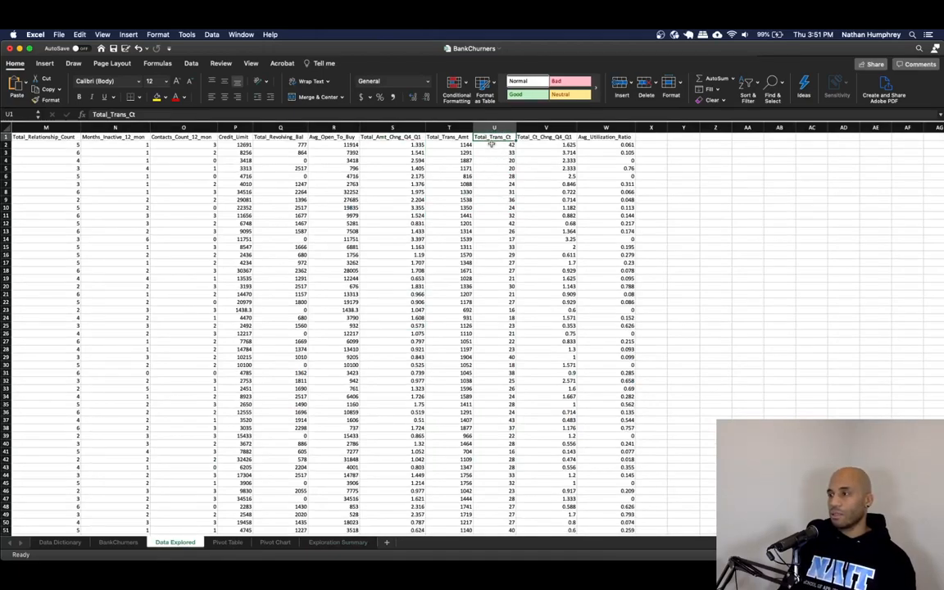
key("Left")
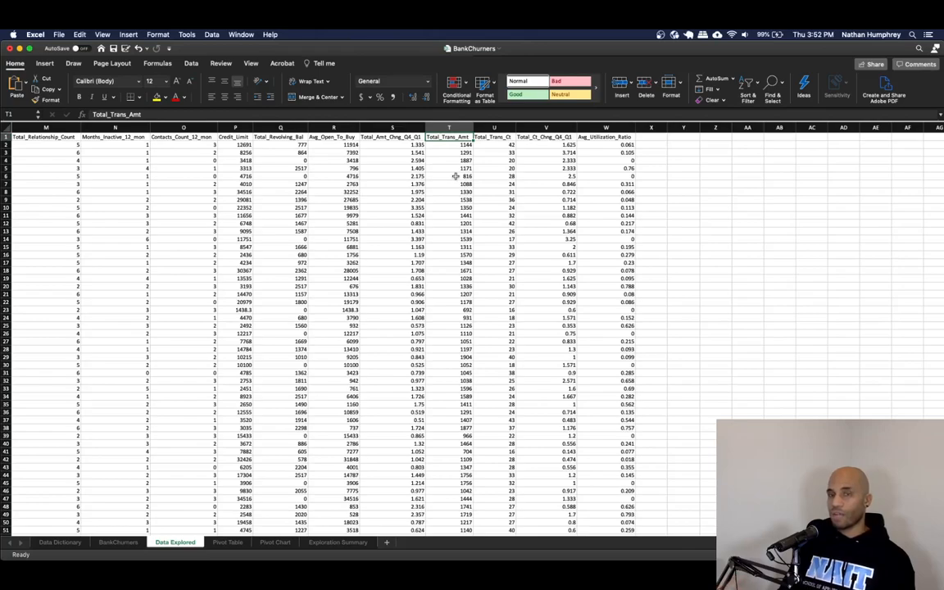
left_click(488, 128)
right_click(488, 129)
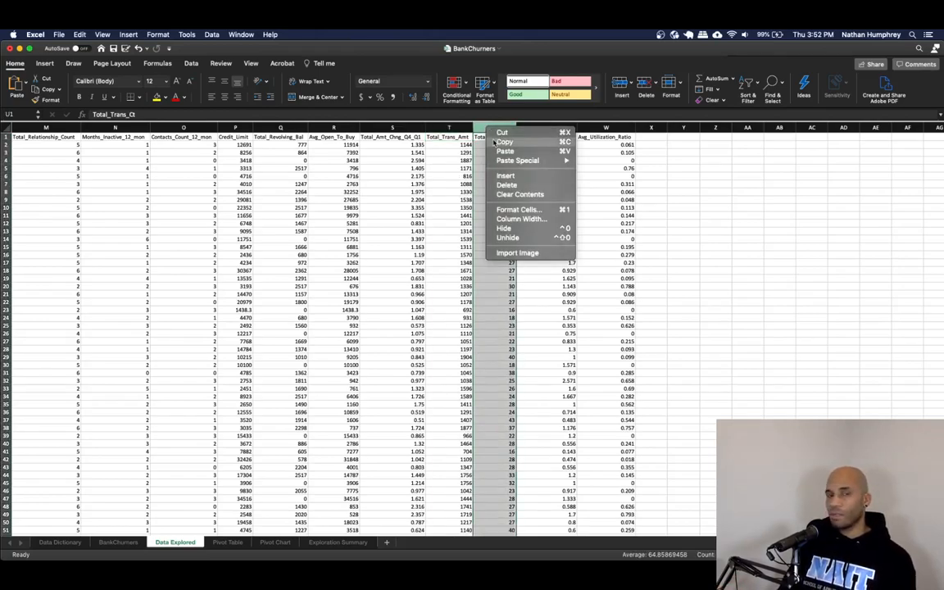
mouse_move(497, 160)
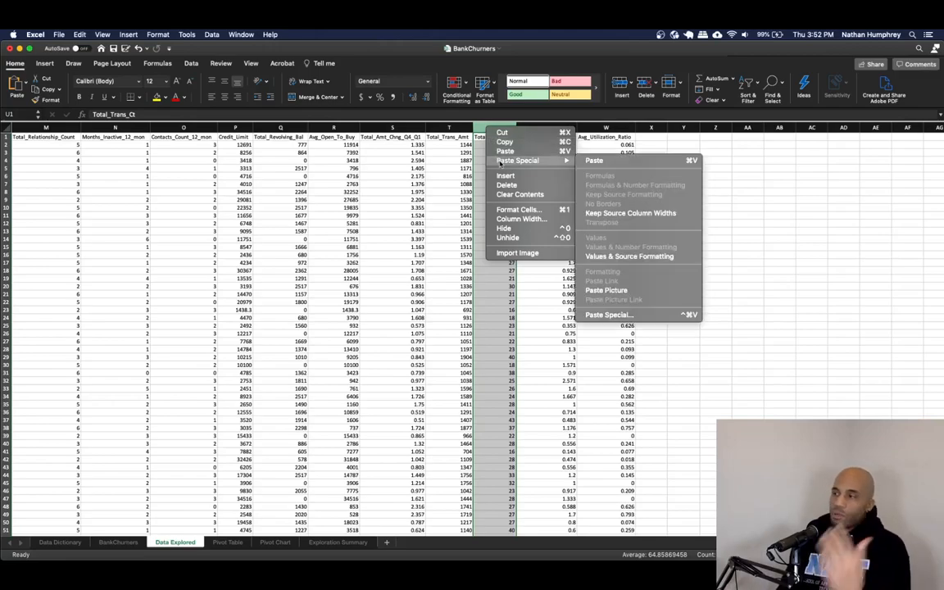
left_click(506, 176)
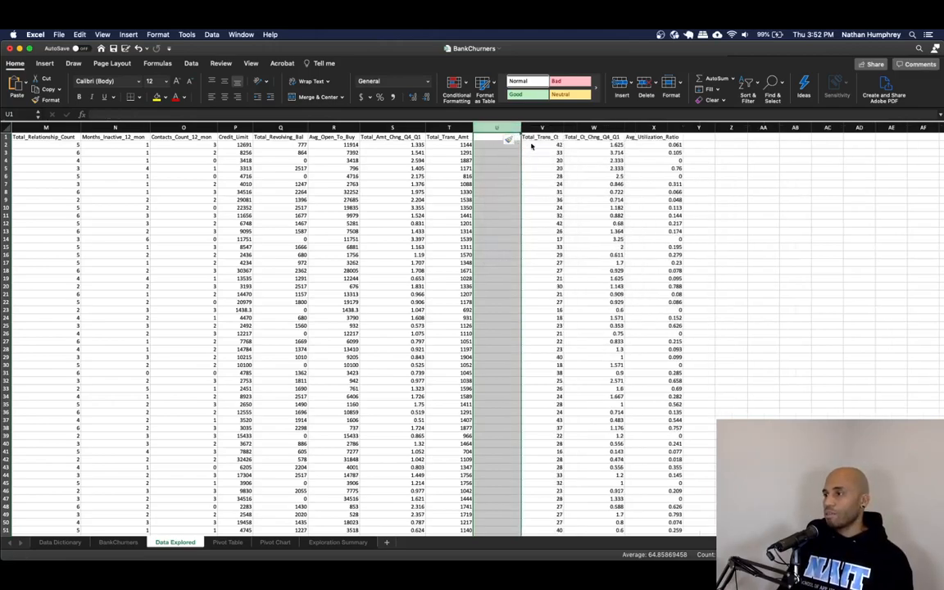
right_click(540, 128)
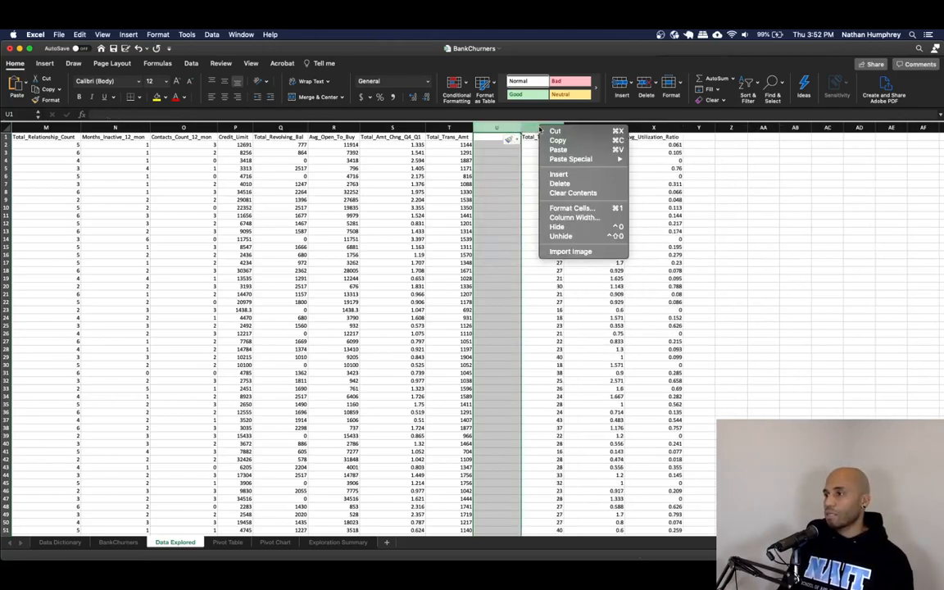
left_click(565, 175)
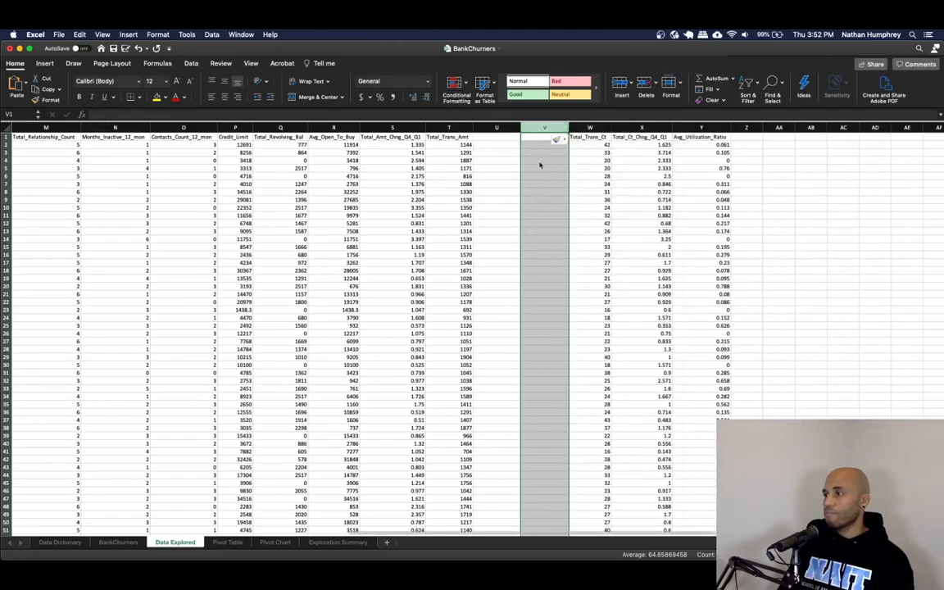
Add the headers Attr_Total_Trans_Amt in U1 and Exis_Total_Trans_Amt in V1, and auto-fit both column widths
left_click(500, 139)
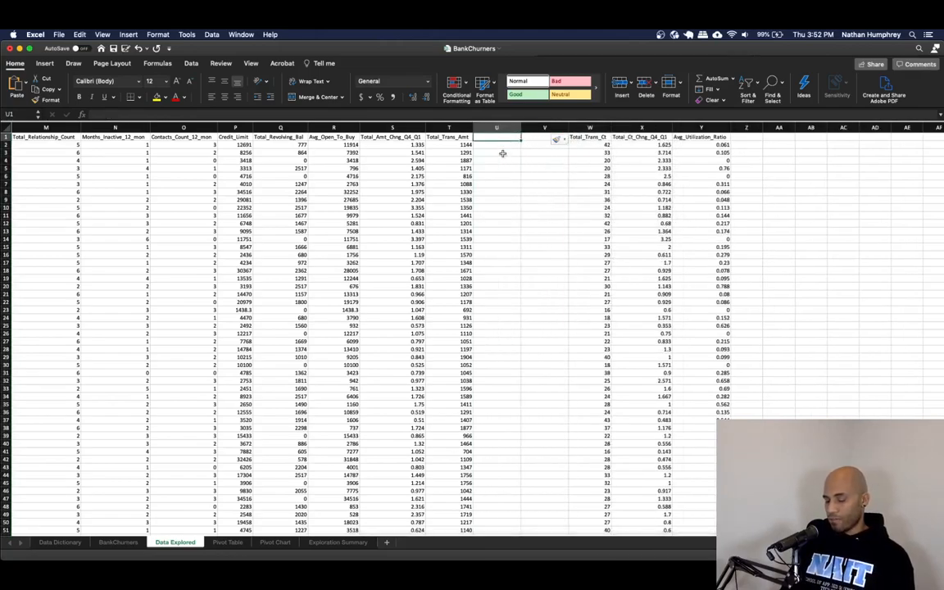
type("Attr_T")
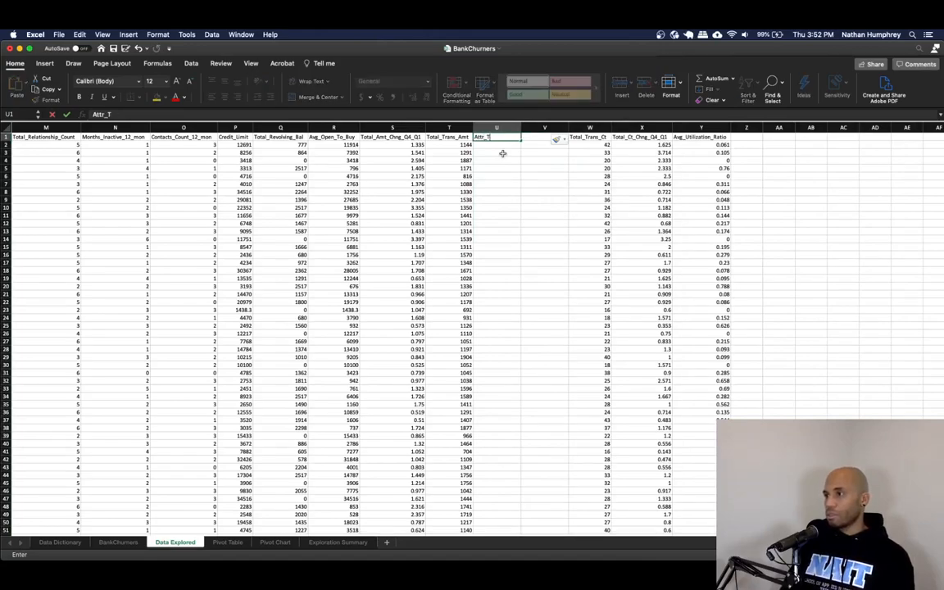
type("Otal_Trans_Amt")
key("Tab")
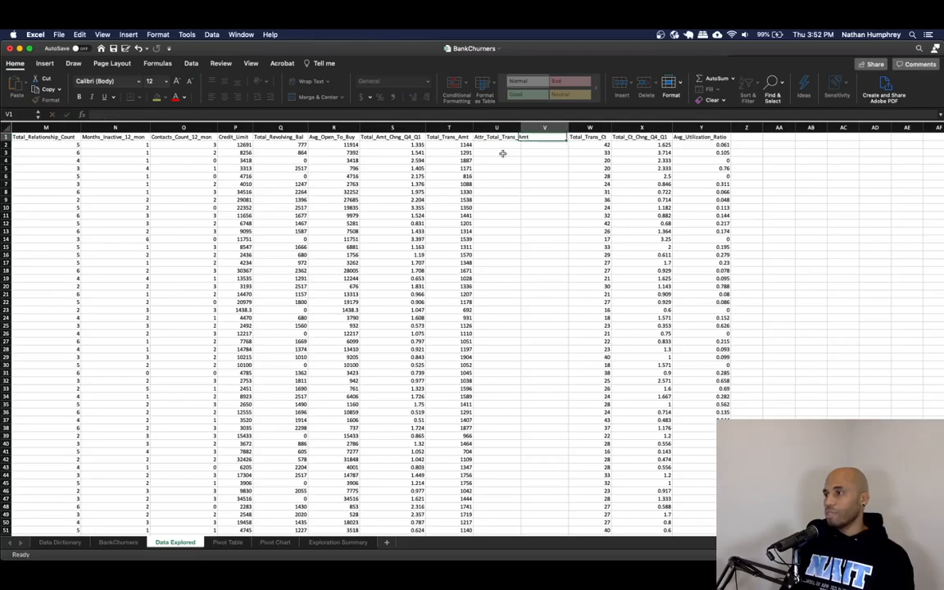
type("Ex")
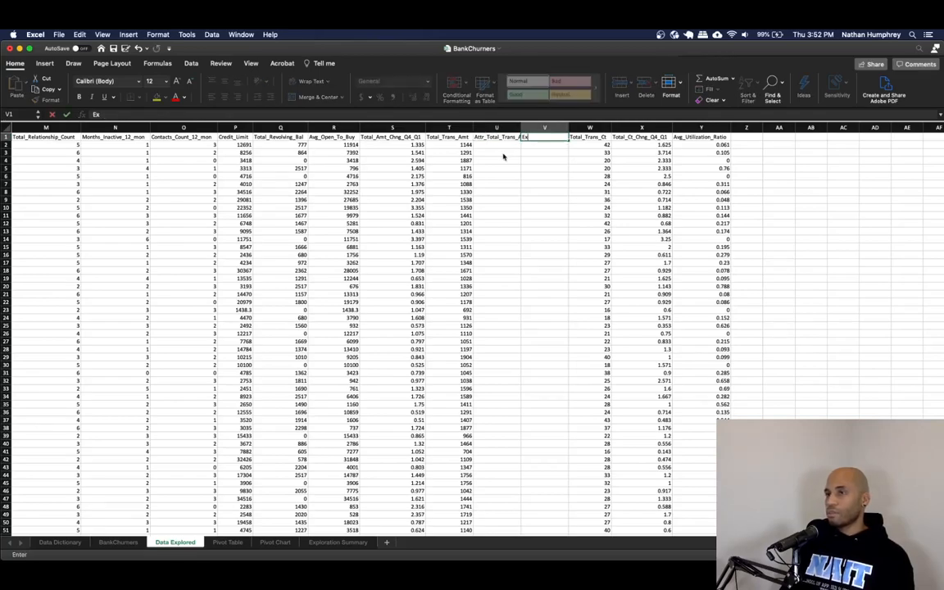
type("is_Tota")
type("l_TransA=")
type("_A")
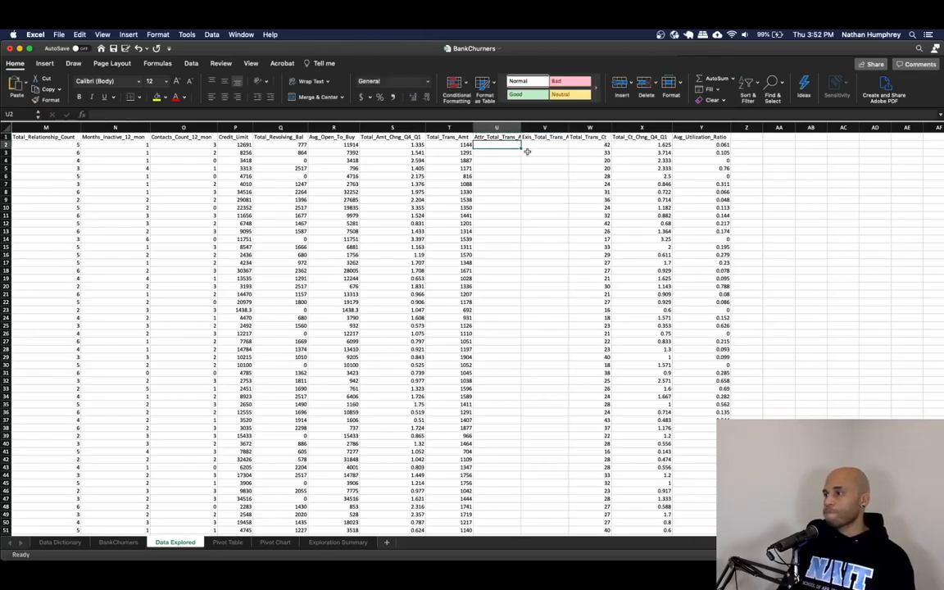
double_click(521, 128)
double_click(578, 127)
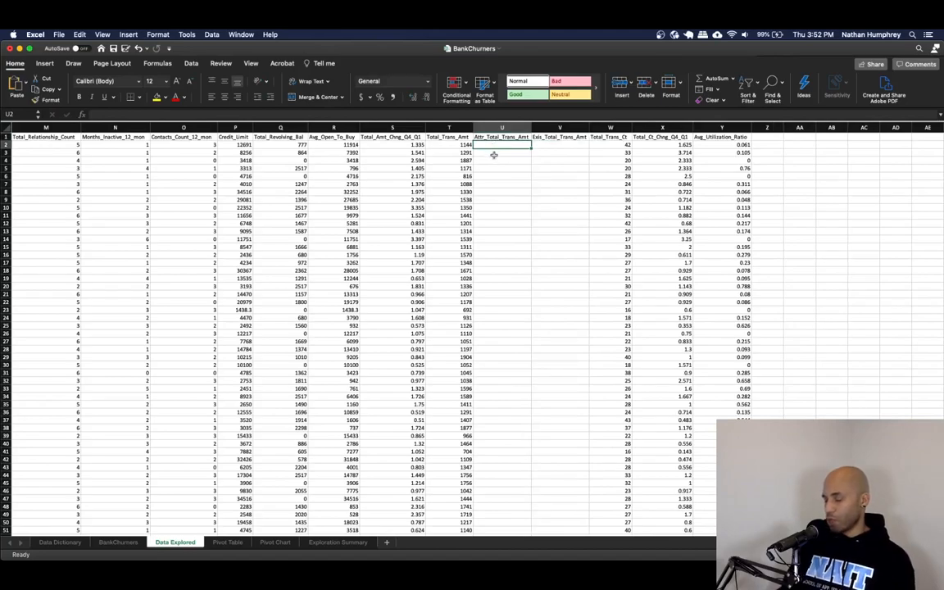
Enter the formula =IF(B2="Attrited Customer",T2,NA()) in U2
type("i")
key("BackSpace")
type("IF(")
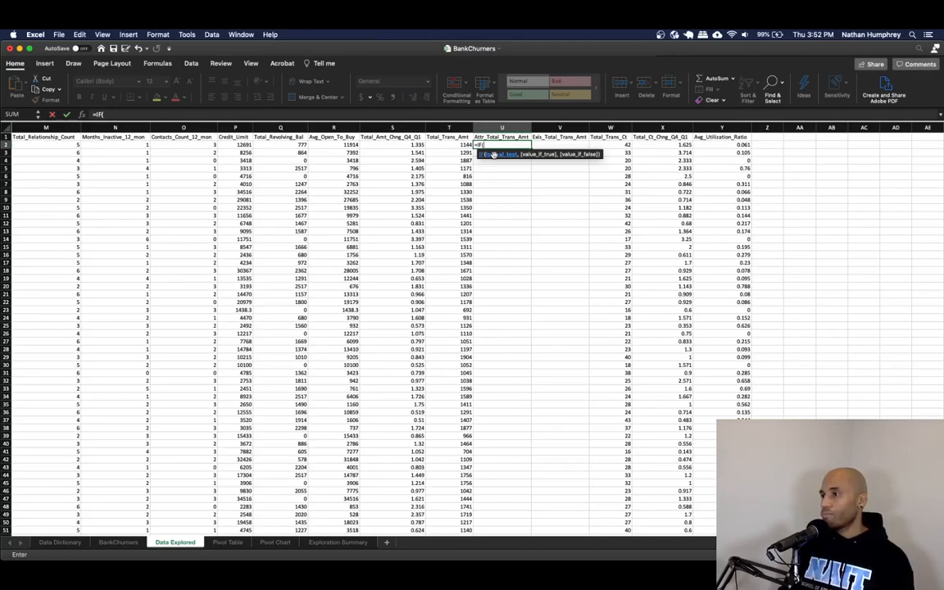
key("super+Left")
key("super+Left")
key("Right")
key("Right")
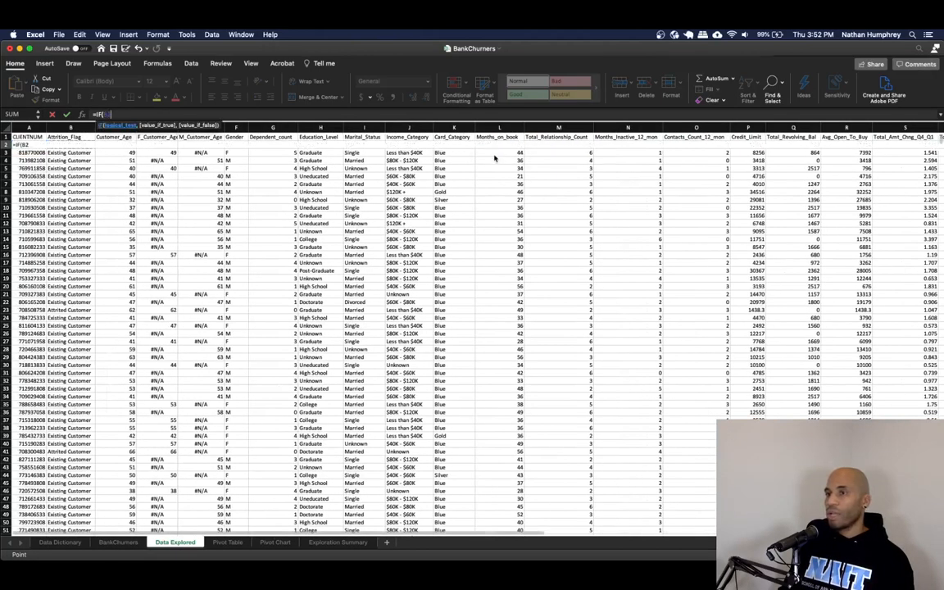
key("Left")
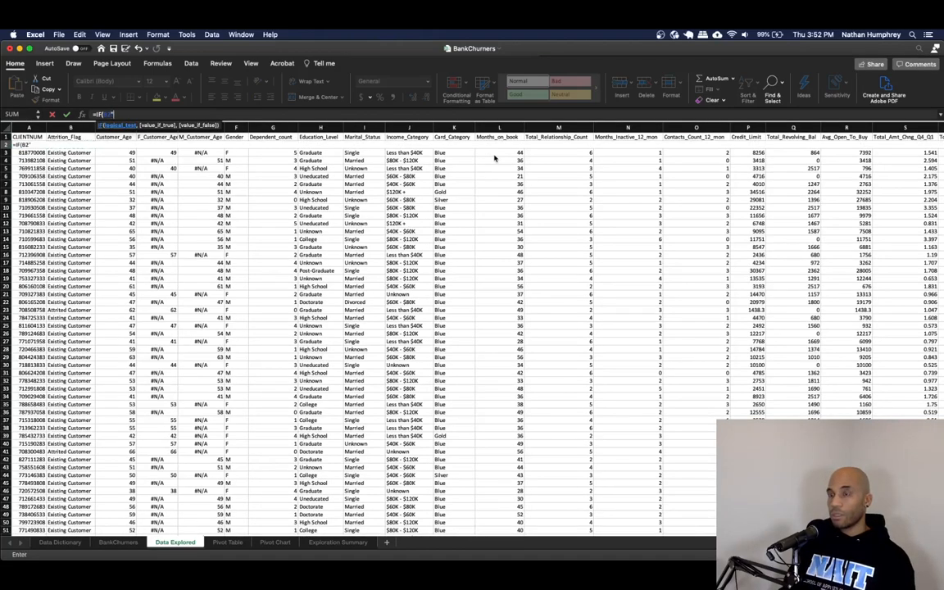
type("=")
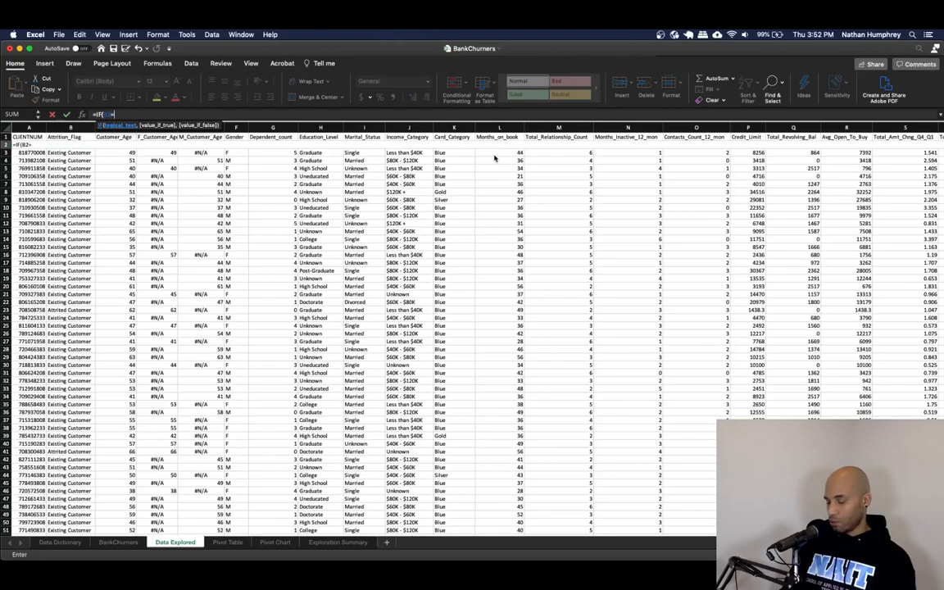
type("\"Attrited Customer")
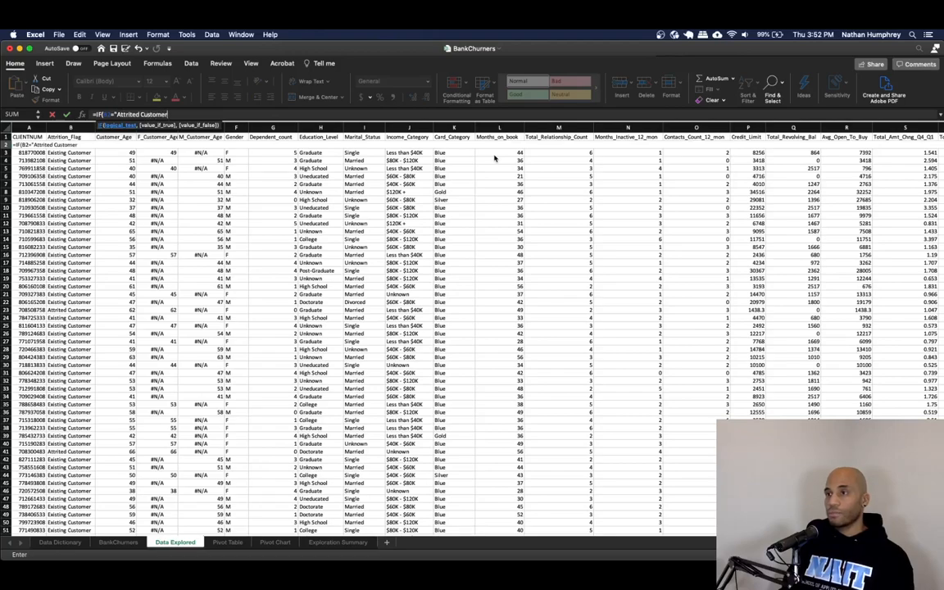
type(",")
key("Left")
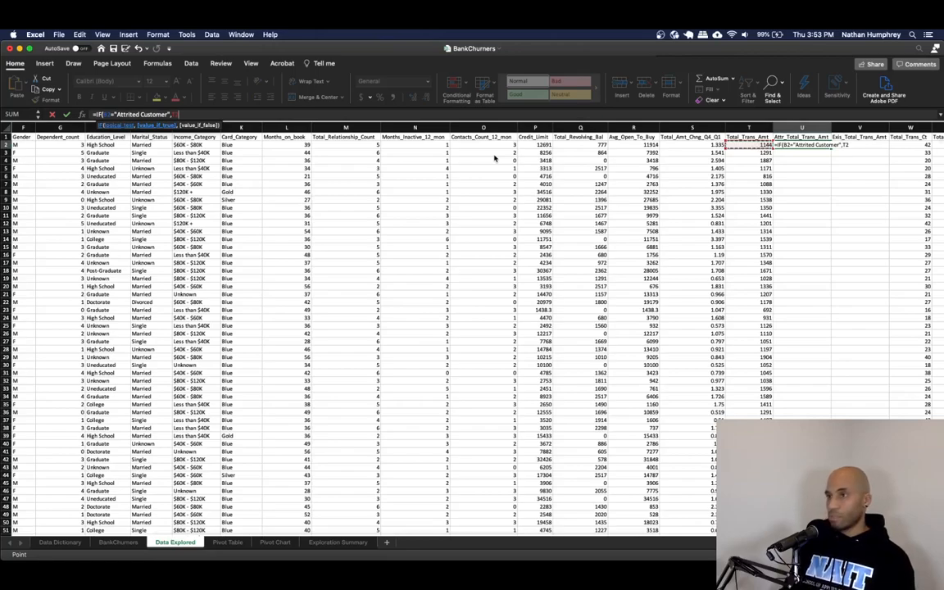
type(",NA())")
key("Return")
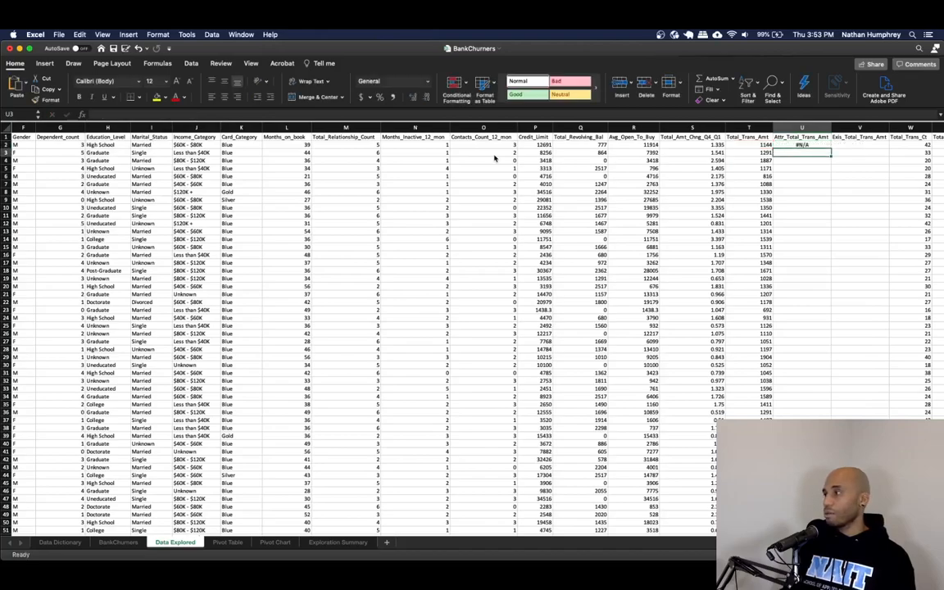
Fill the U2 formula down the Attr_Total_Trans_Amt column and check row 23 against its Attrition_Flag
key("Up")
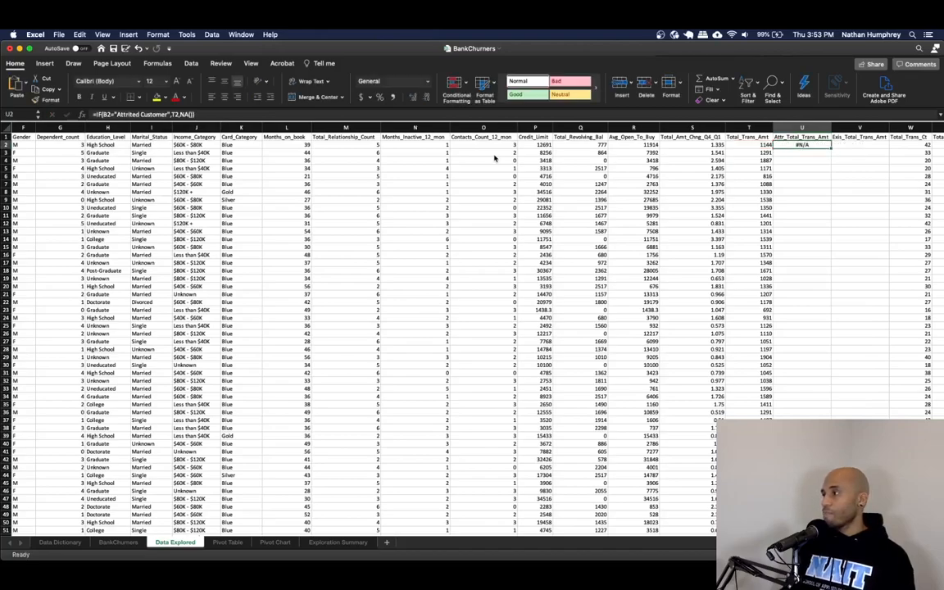
double_click(830, 146)
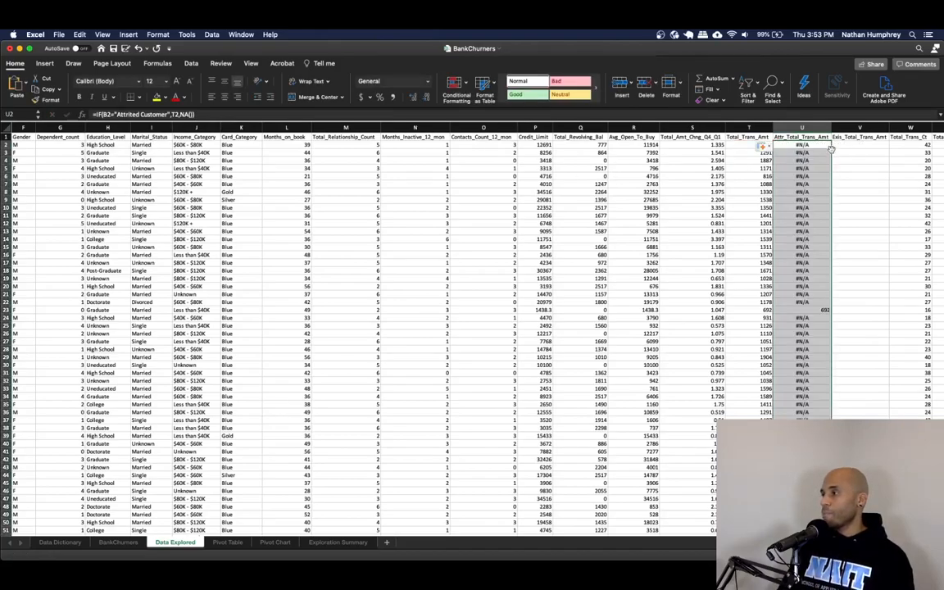
left_click(826, 309)
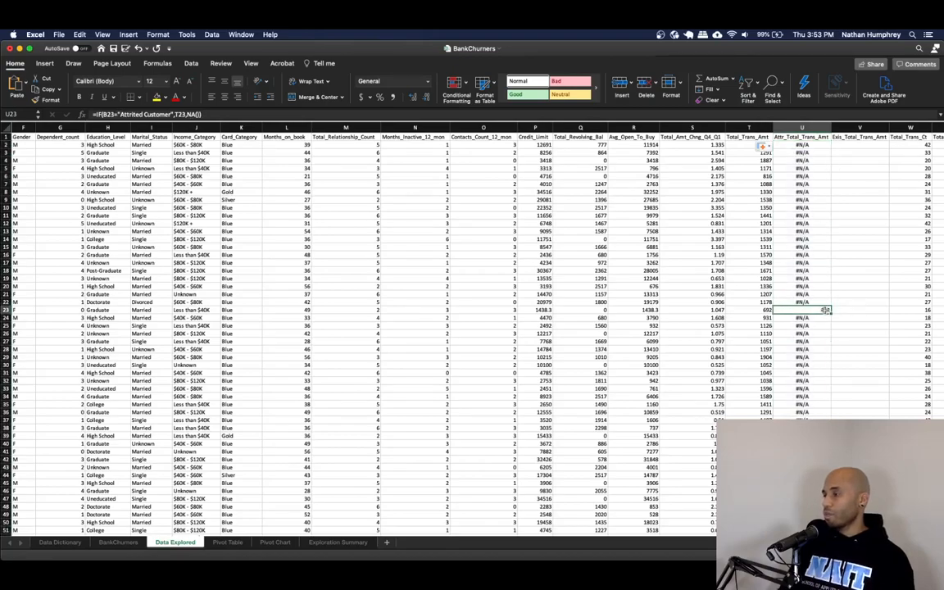
key("ctrl+bracketleft")
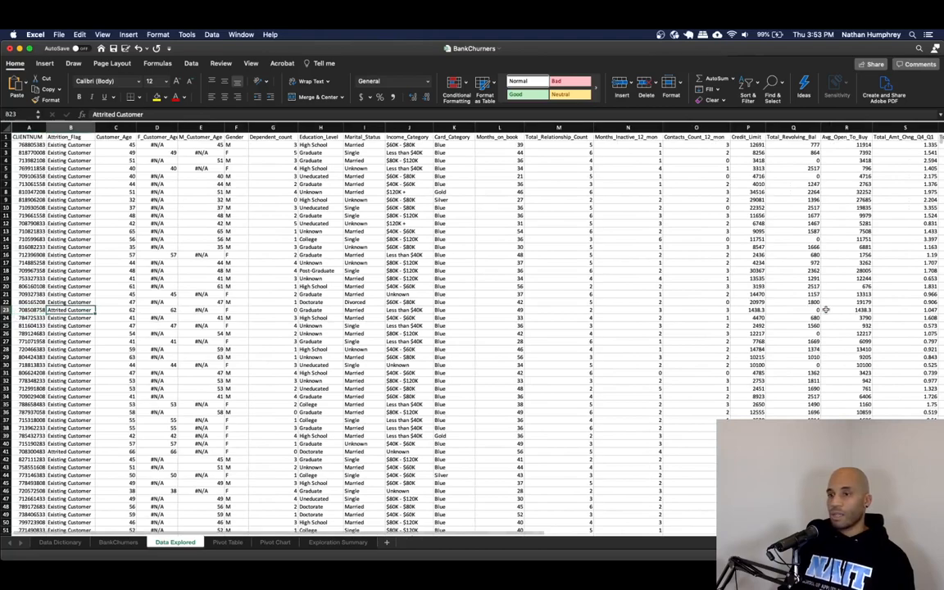
key("super+Right")
key("Right")
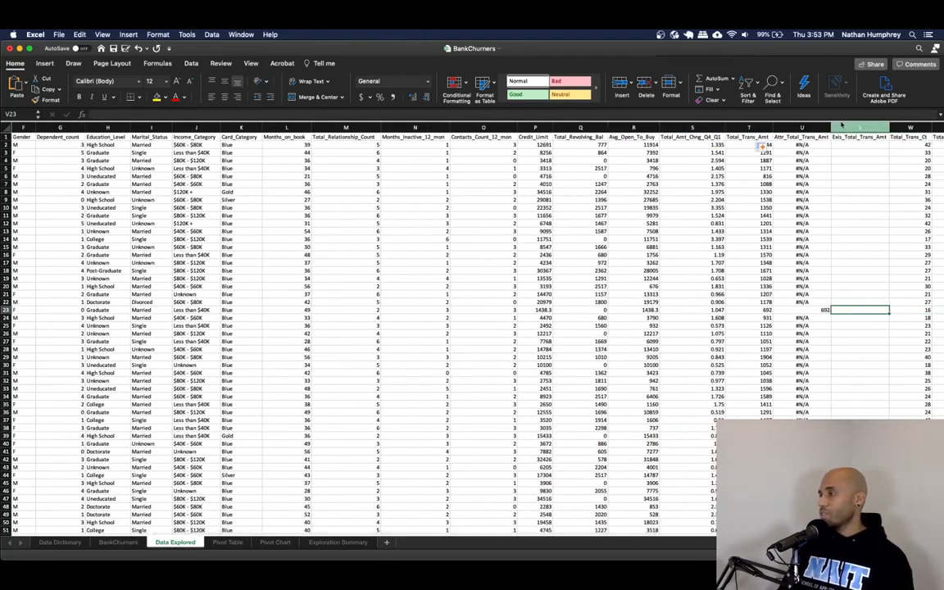
Copy the text of the U2 formula into V2, keeping its references to B2 and T2
left_click(802, 145)
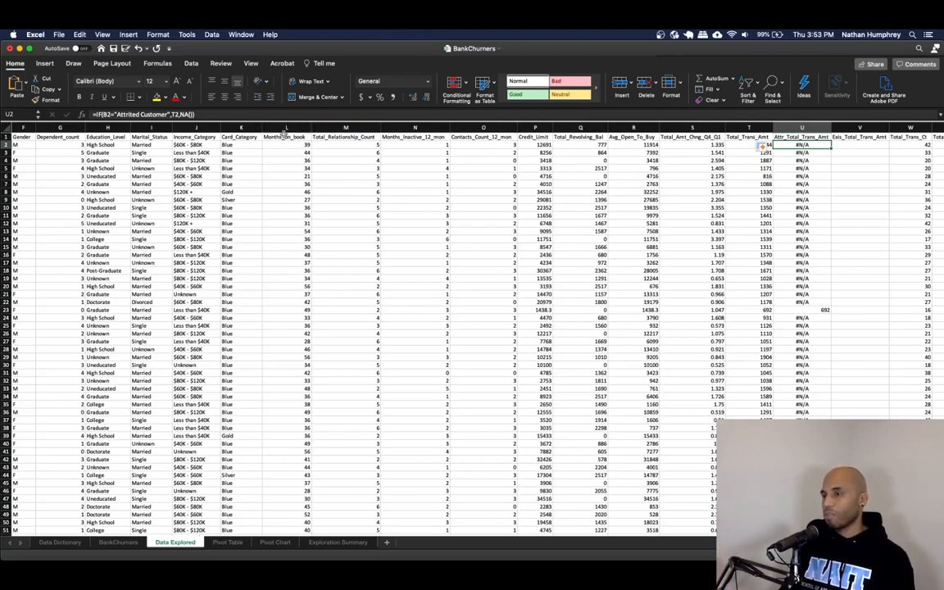
left_click(210, 114)
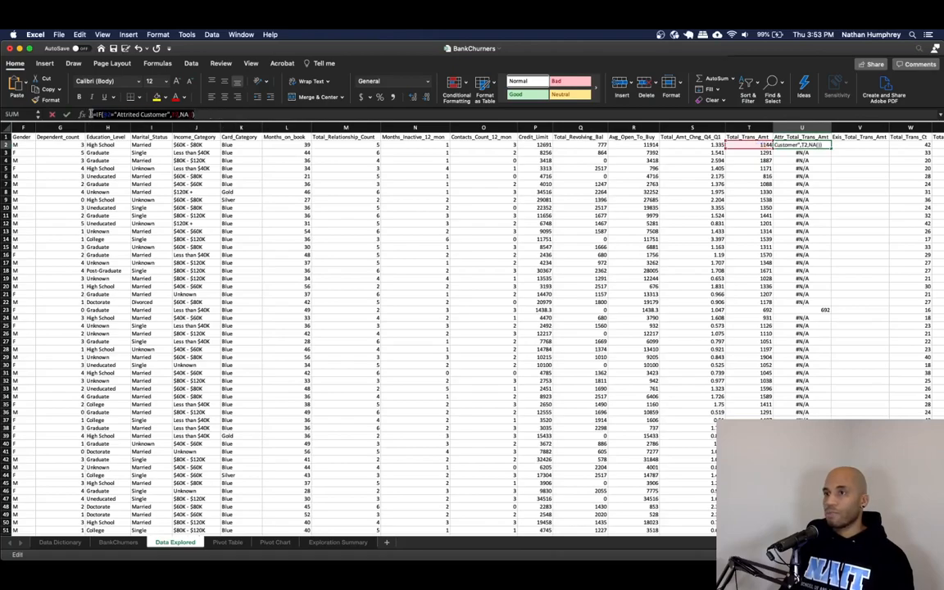
left_click(862, 145)
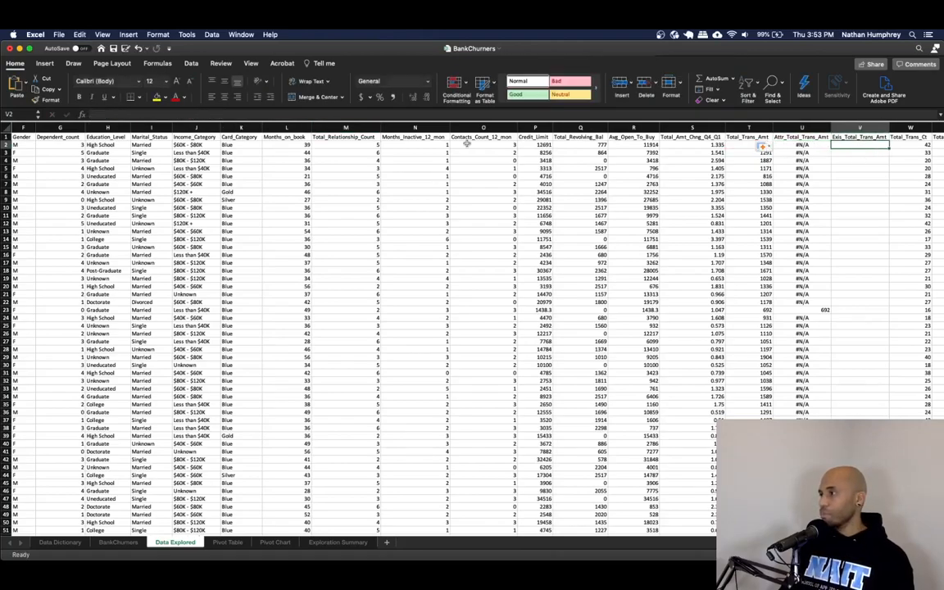
left_click(272, 115)
key("super+v")
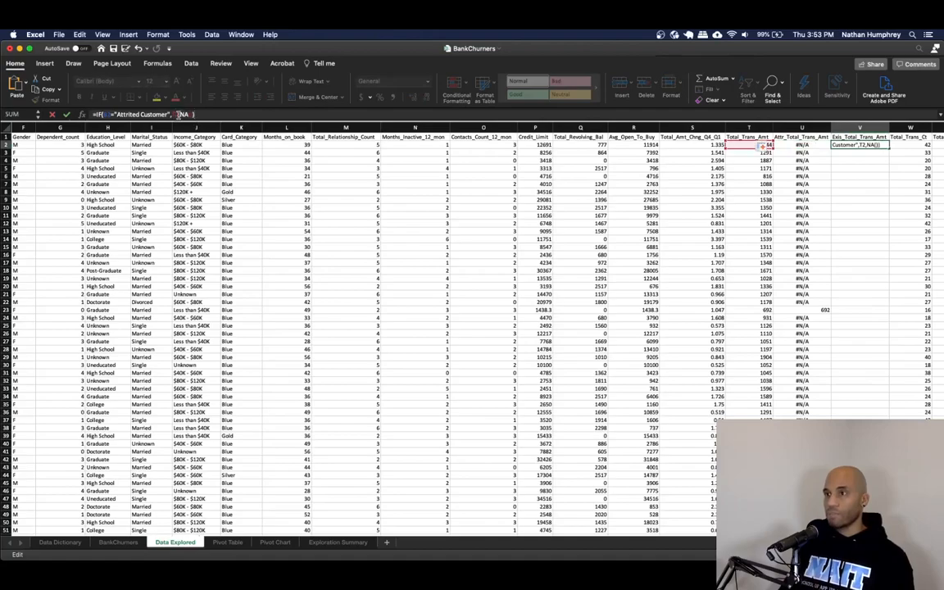
Change the condition in the V2 formula to "Existing Customer" and fill it down the Exis_Total_Trans_Amt column
left_click(136, 115)
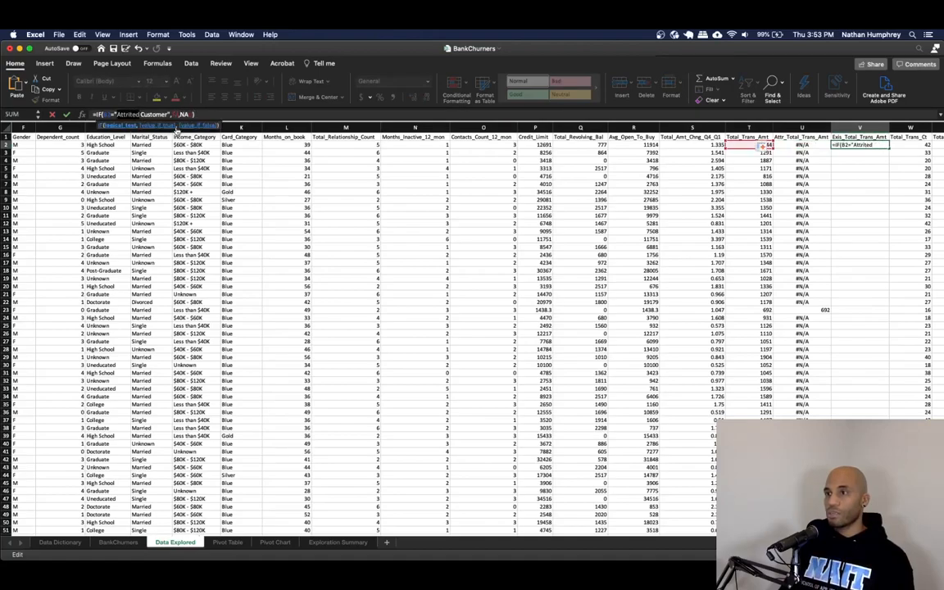
key("BackSpace")
key("BackSpace")
key("BackSpace")
key("BackSpace")
key("BackSpace")
key("BackSpace")
key("BackSpace")
key("BackSpace")
type("Exi")
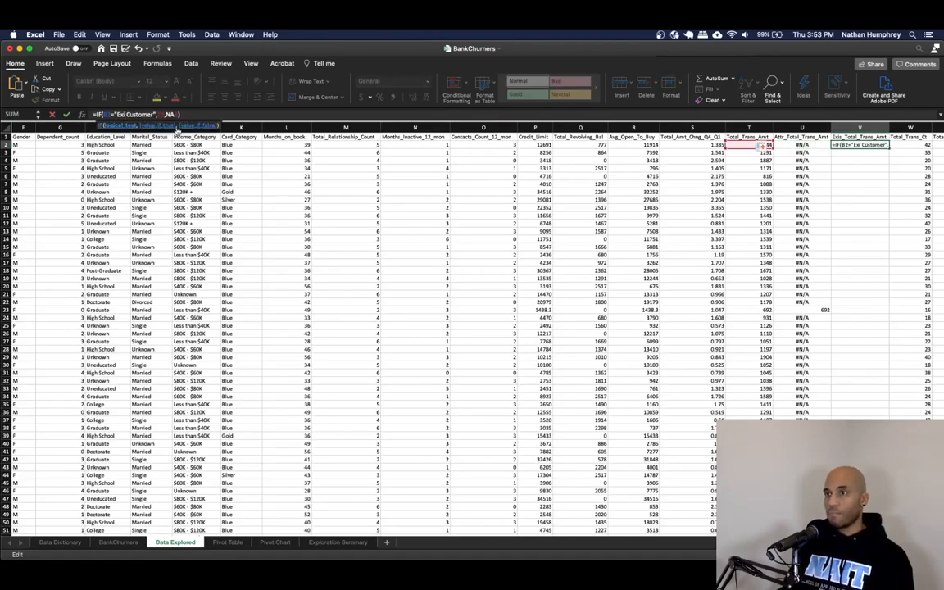
type("sting")
key("Return")
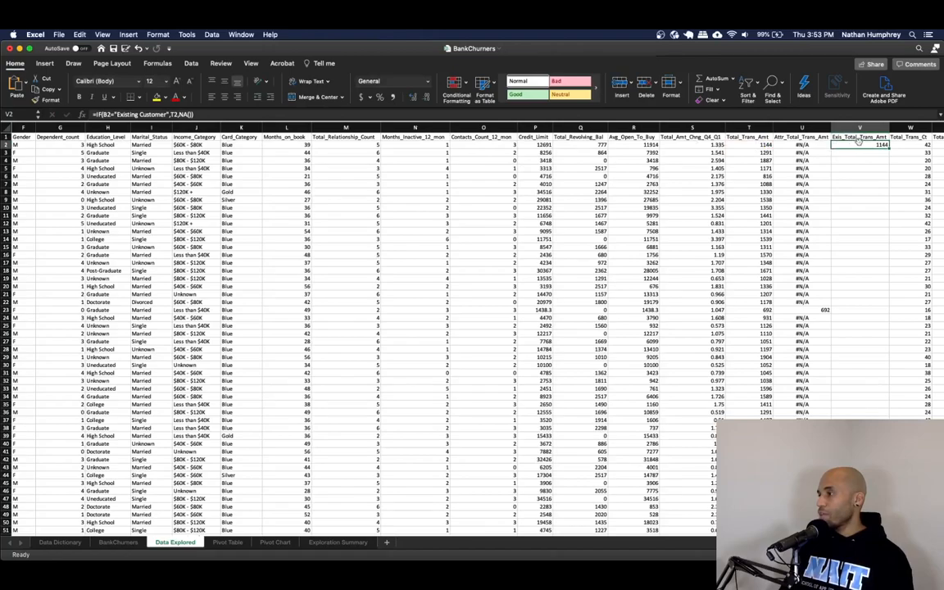
double_click(888, 146)
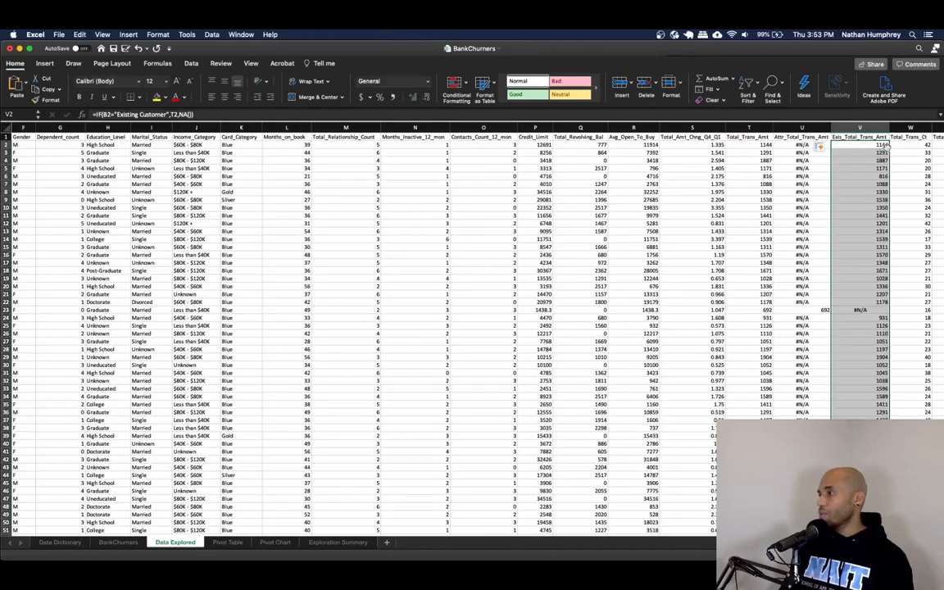
Convert the Attr_Total_Trans_Amt and Exis_Total_Trans_Amt formulas to static values by pasting them over themselves as values
left_click(801, 144)
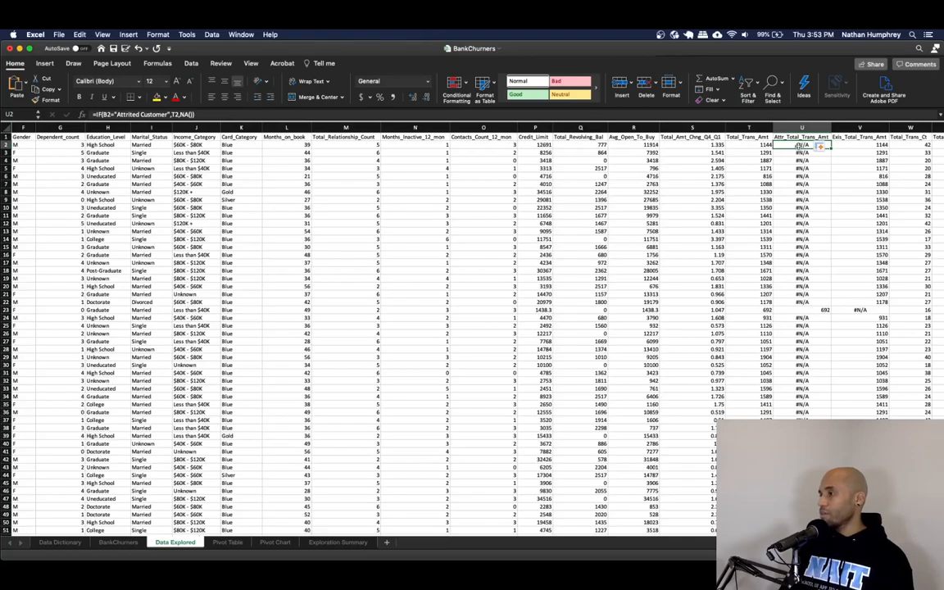
key("shift+Right")
key("super+shift+Down")
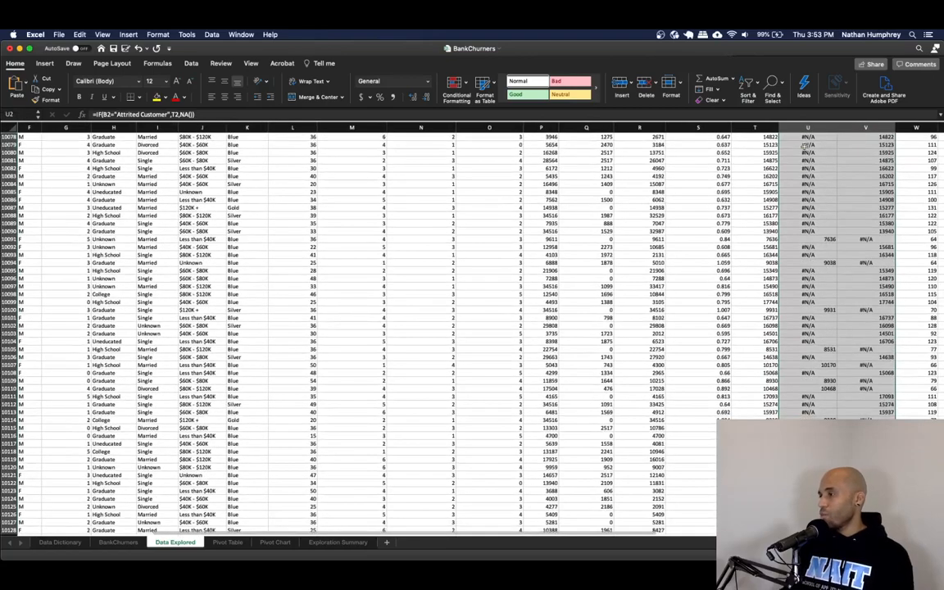
key("super+c")
key("super+BackSpace")
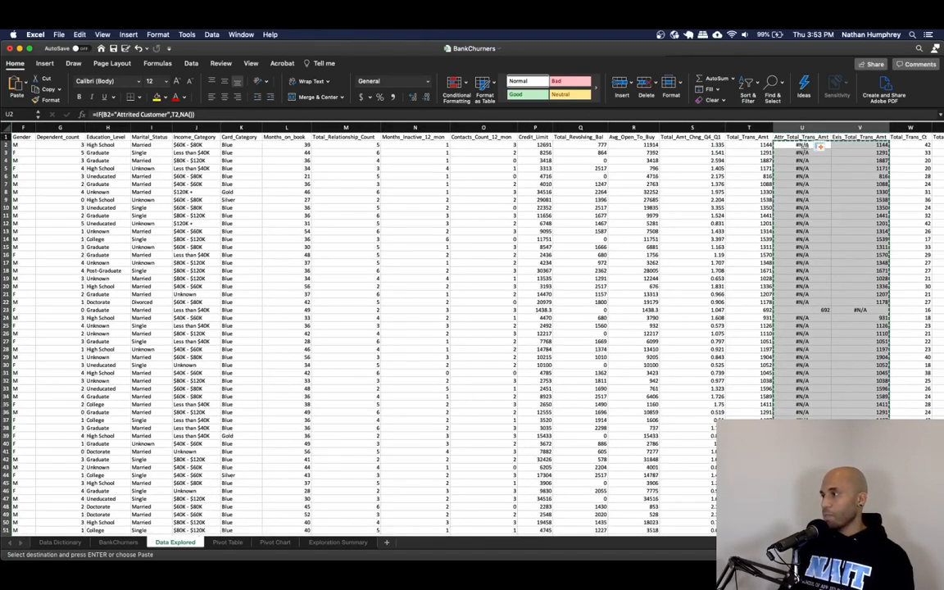
right_click(820, 163)
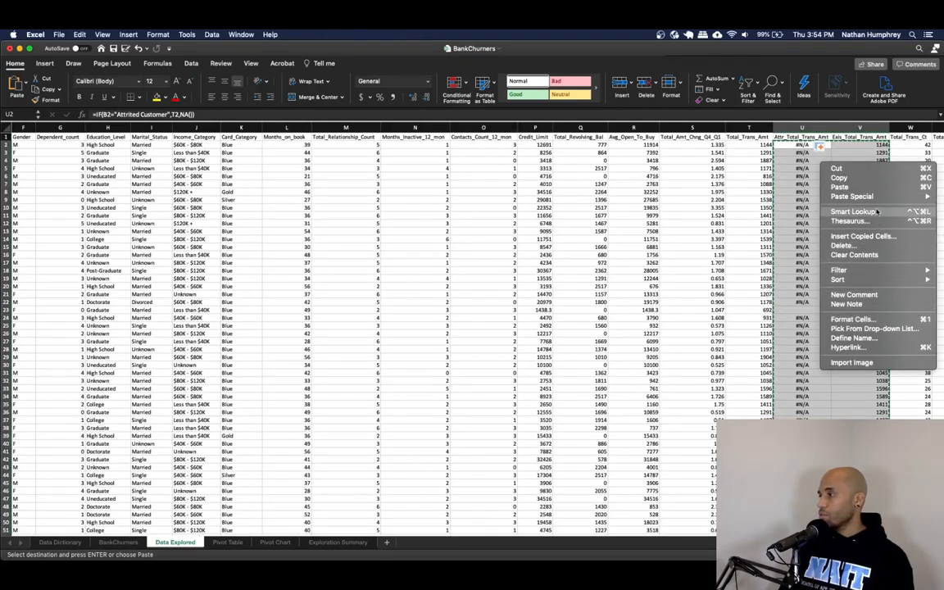
mouse_move(876, 199)
left_click(715, 272)
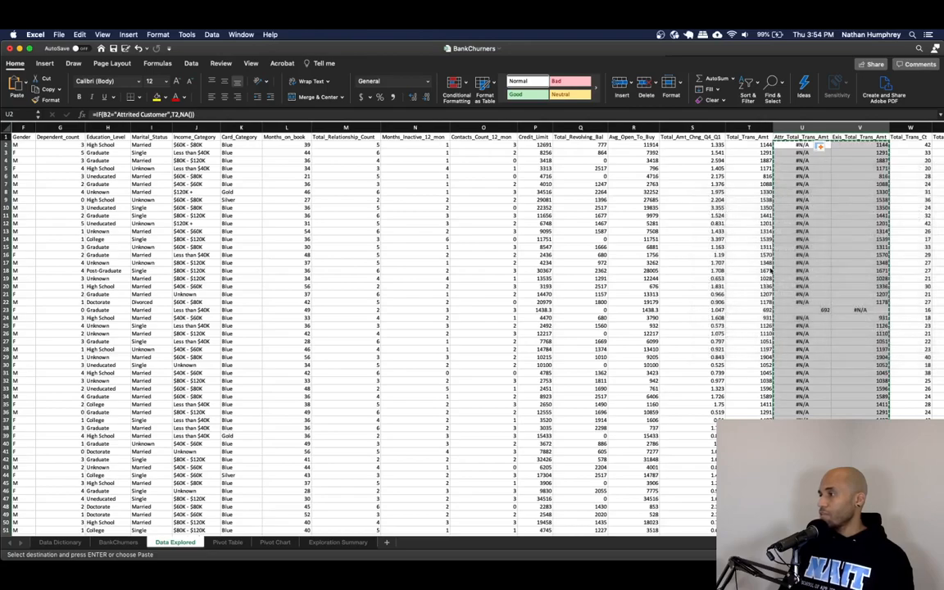
left_click(844, 222)
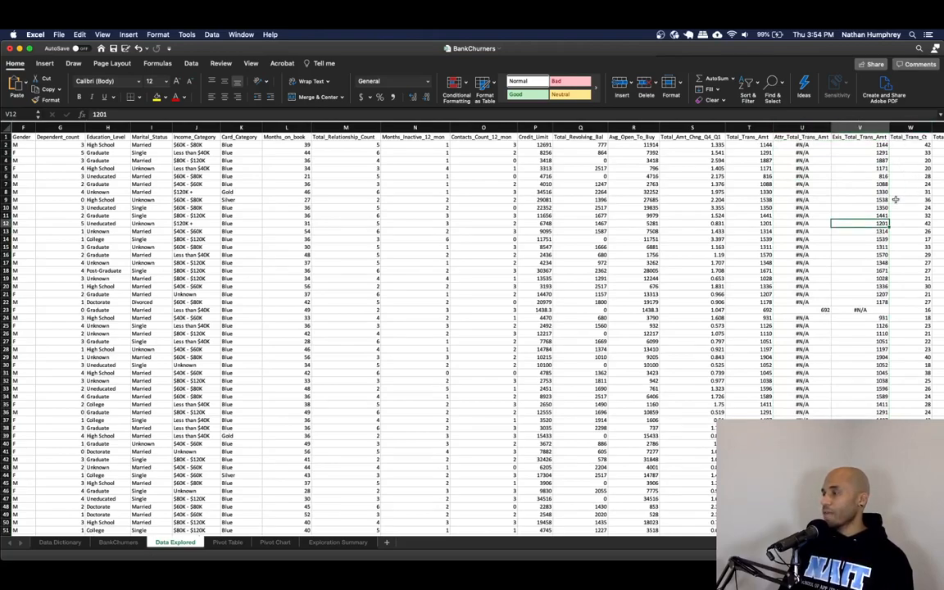
Rename the Correlations scatter chart's existing series by linking its name to cell U1 (Attr_Total_Trans_Amt) of Data Explored
left_click(316, 545)
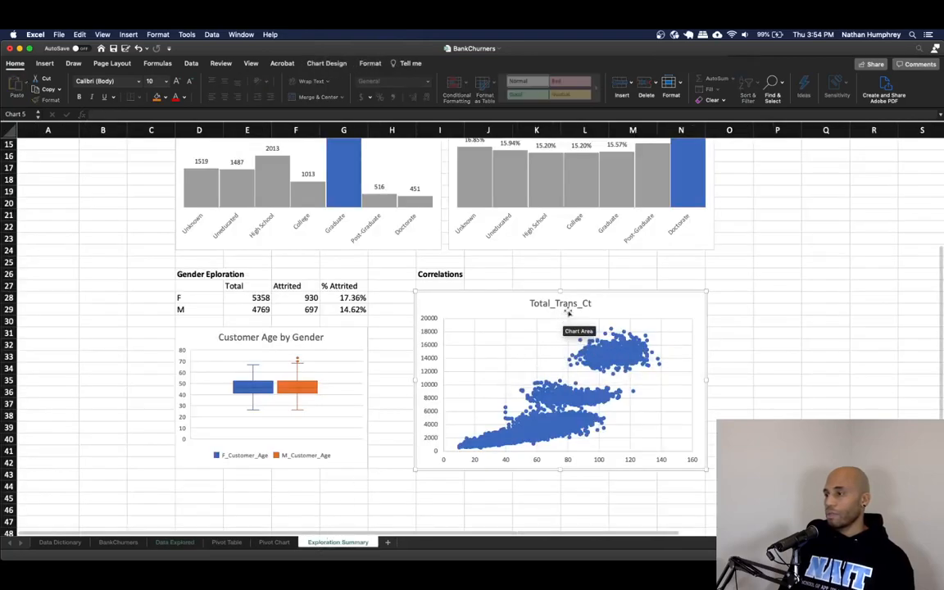
left_click(630, 300)
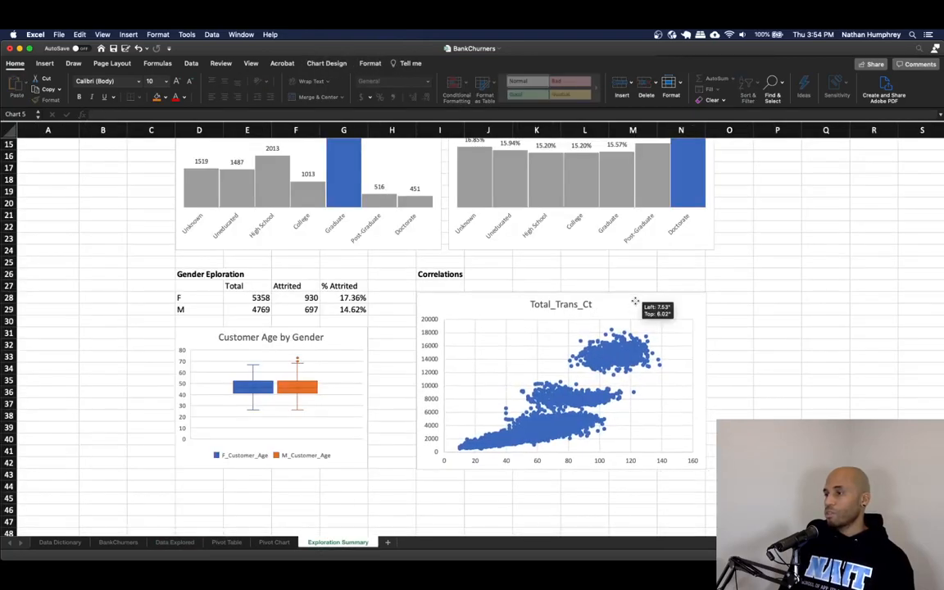
left_click(321, 63)
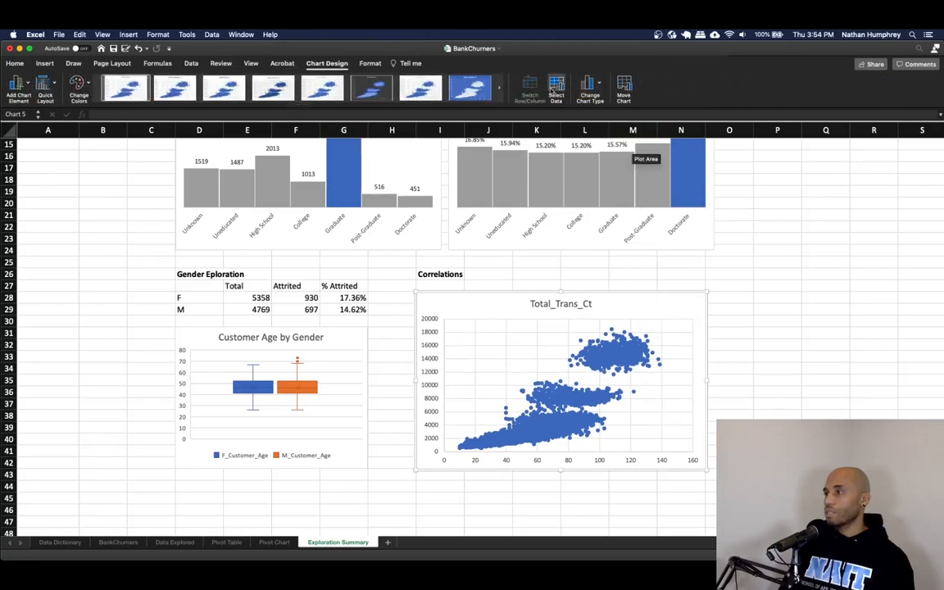
left_click(561, 90)
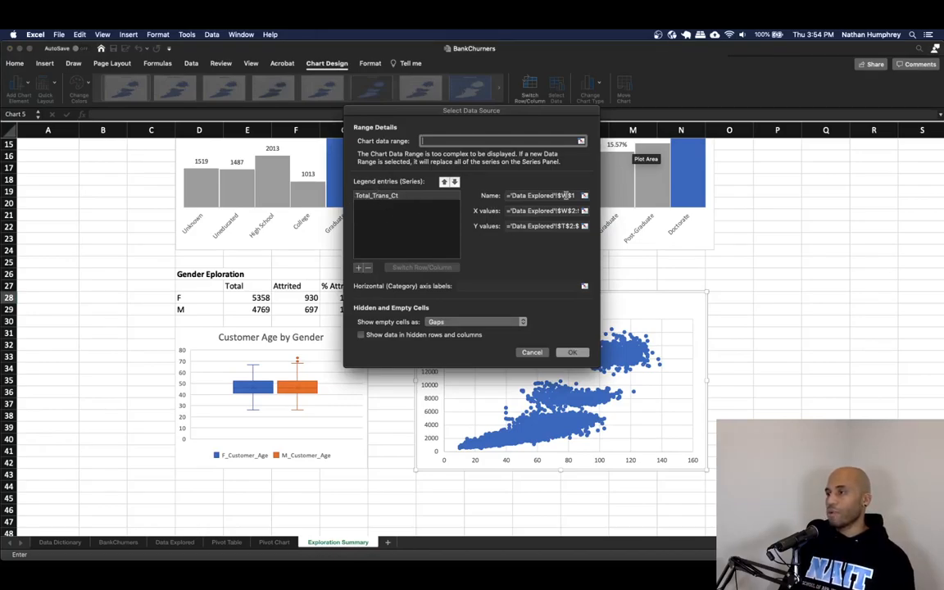
left_click(584, 196)
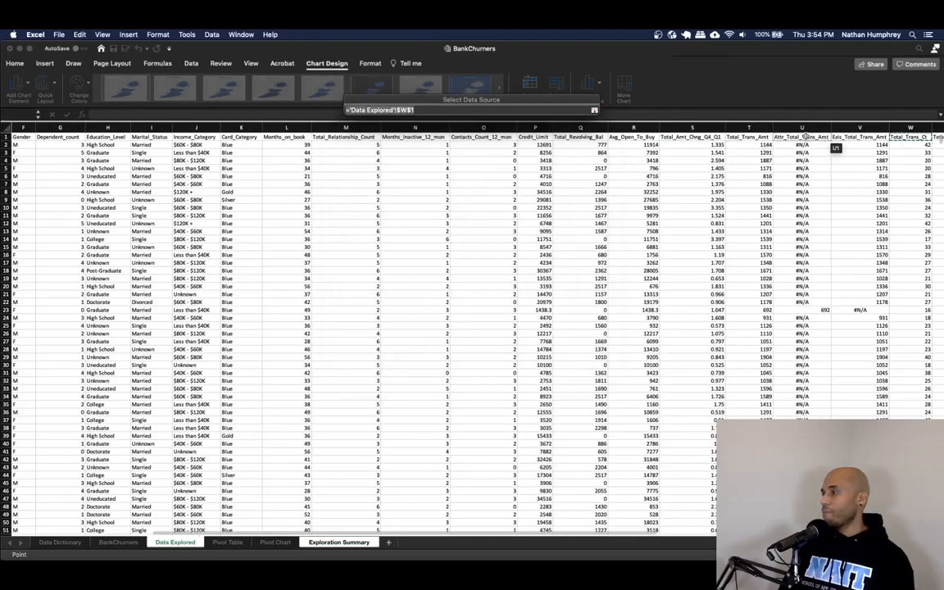
left_click(803, 138)
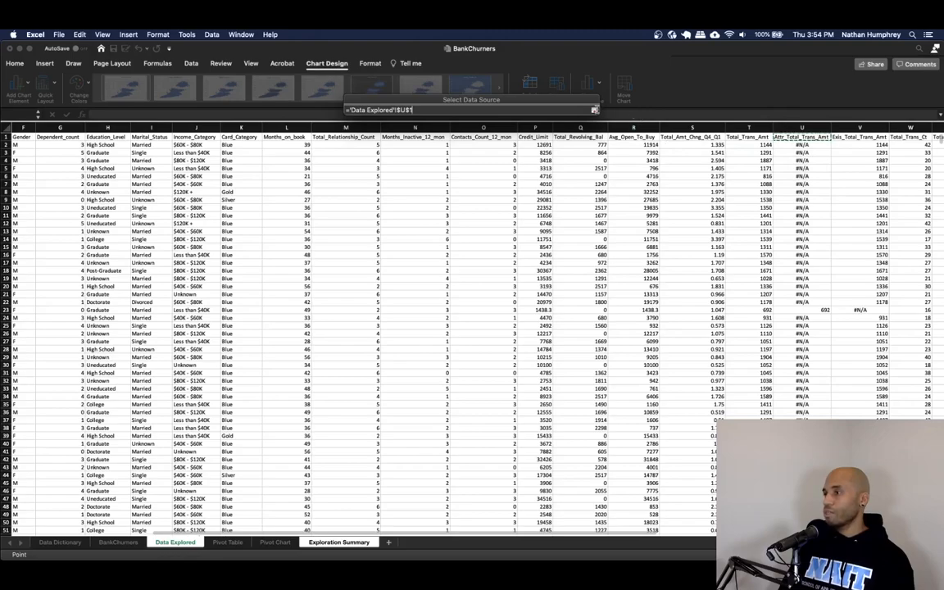
left_click(594, 110)
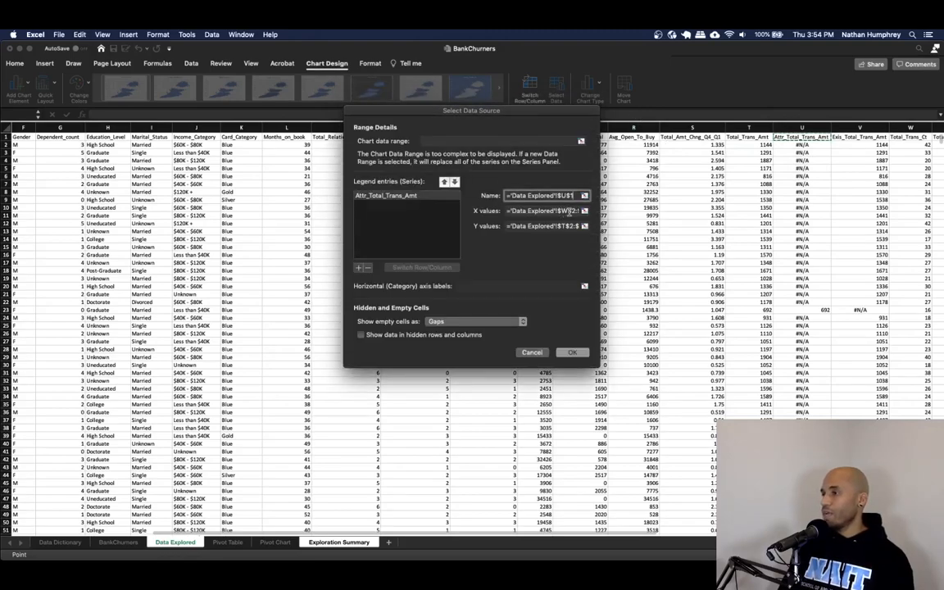
Change the Y values of the Attr_Total_Trans_Amt series to column U of Data Explored, starting at row 2
left_click(573, 226)
type("U")
left_click_drag(570, 226, 599, 234)
left_click(570, 227)
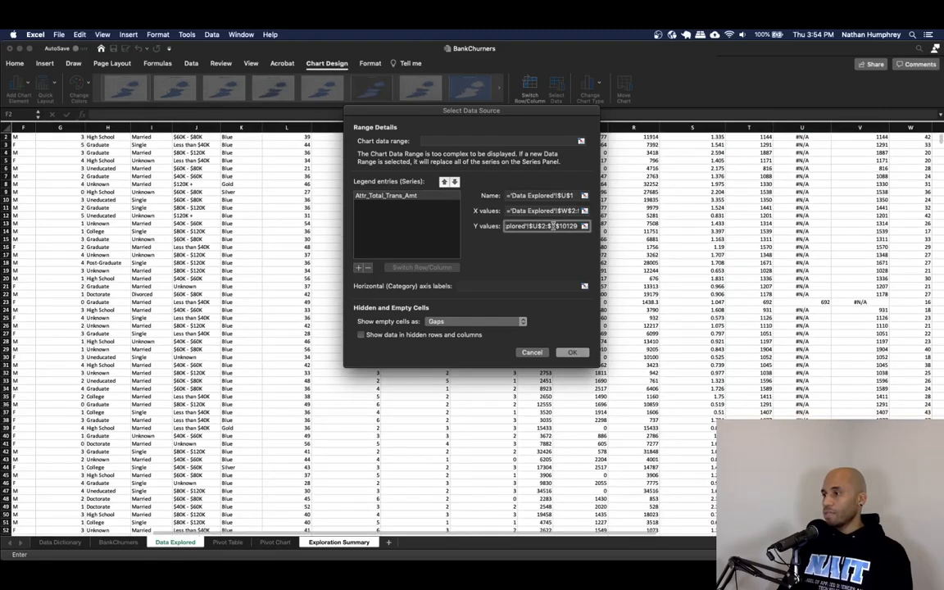
left_click(392, 213)
Add a second series to the scatter chart and link its name to cell V1 (Exis_Total_Trans_Amt) of Data Explored
left_click(358, 268)
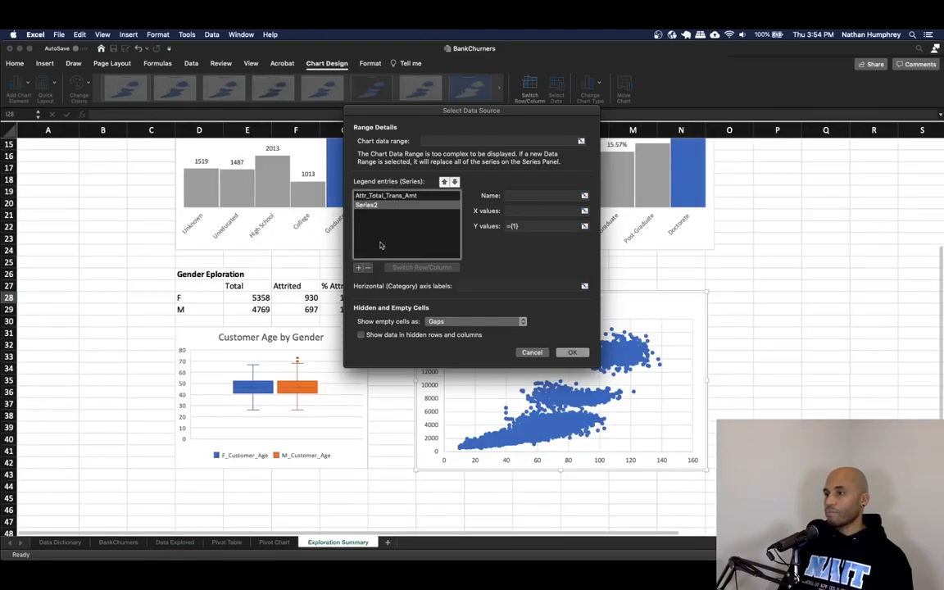
left_click(584, 195)
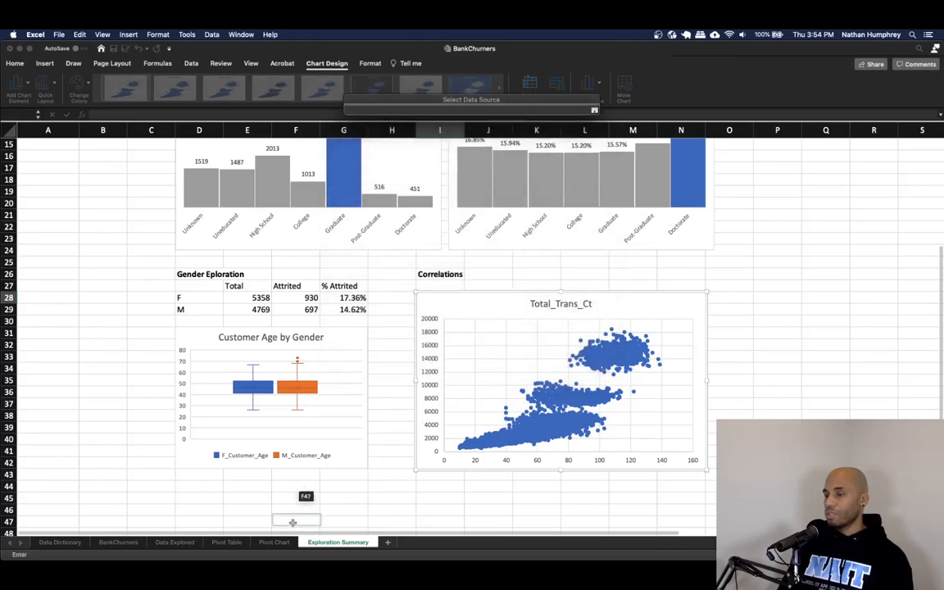
left_click(175, 543)
left_click(749, 134)
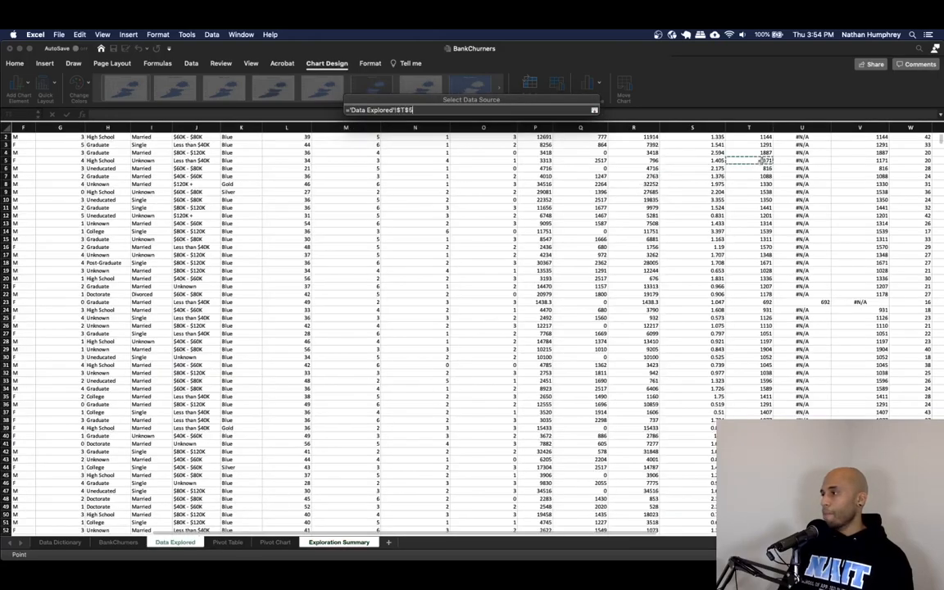
left_click(800, 137)
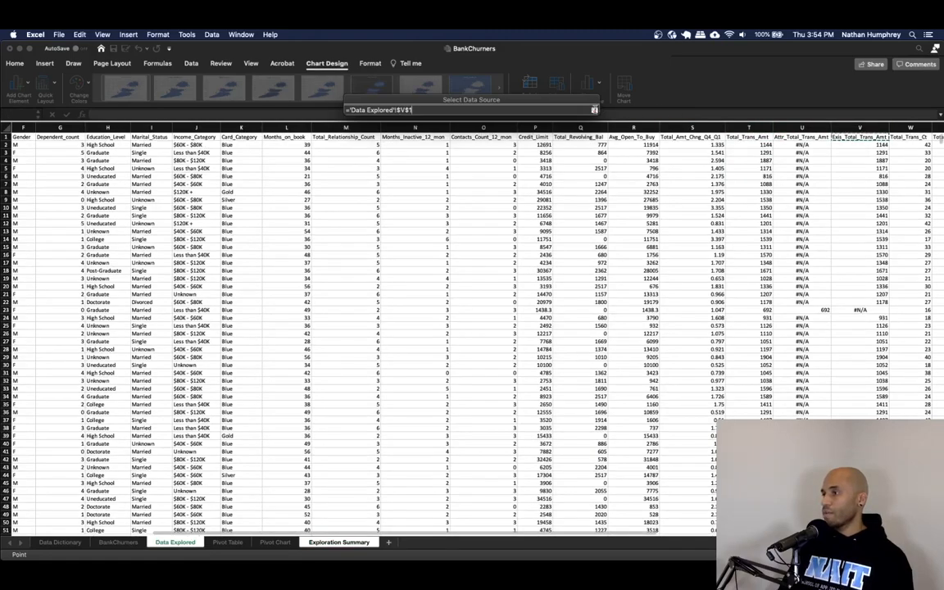
left_click(594, 110)
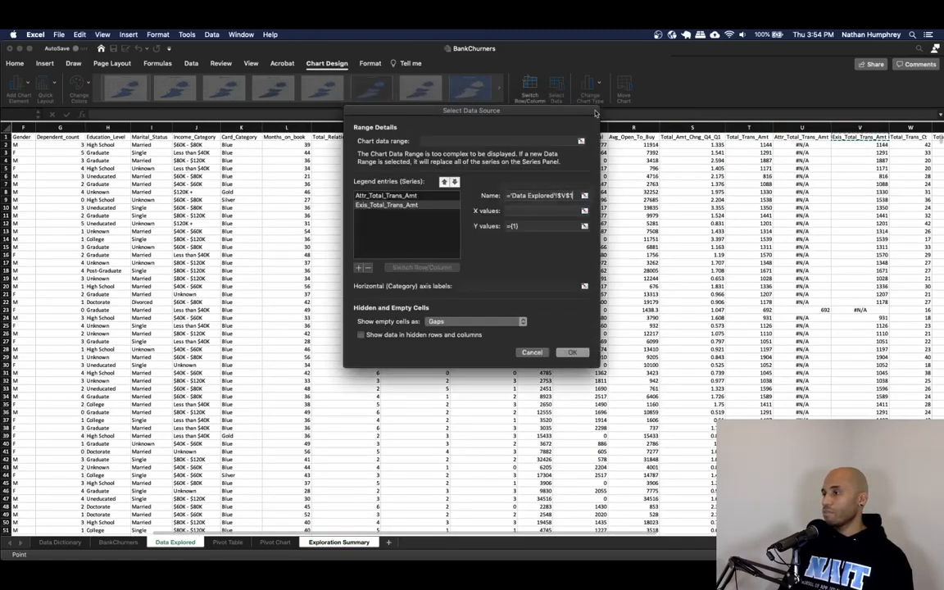
Set the X values of the Exis_Total_Trans_Amt series to the Total_Trans_Ct range W2:W10128 of Data Explored
left_click(584, 211)
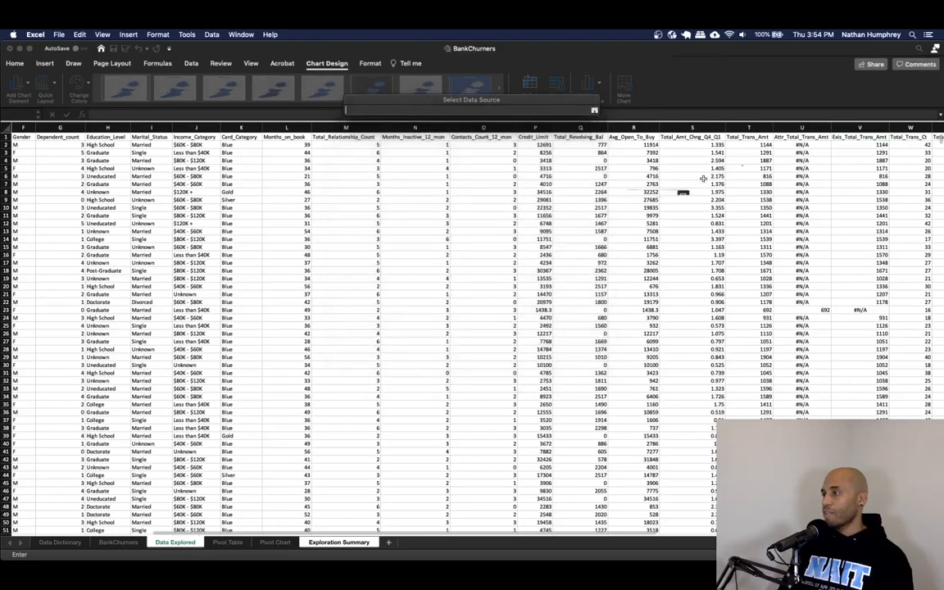
left_click(906, 145)
key("super+shift+Down")
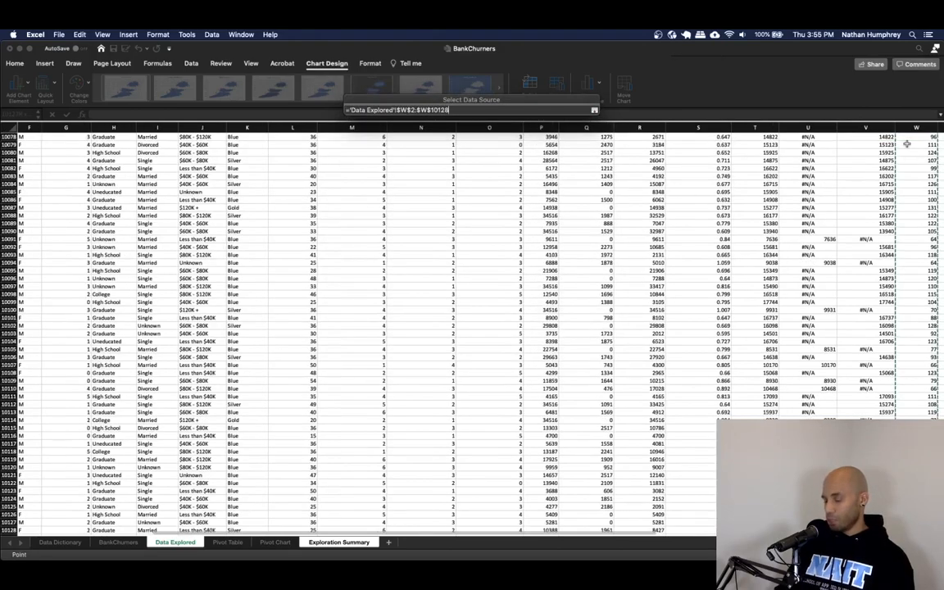
left_click(594, 109)
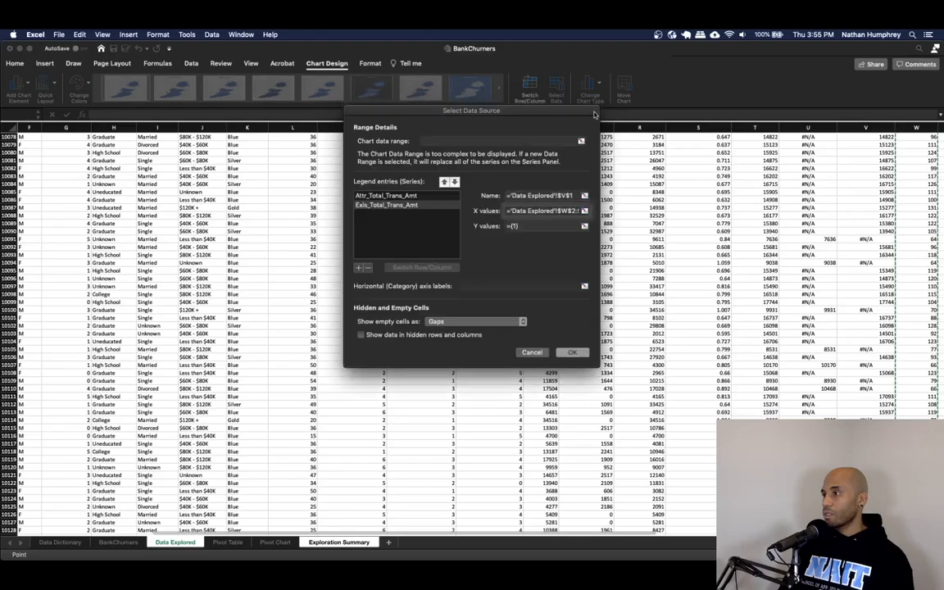
Set the Y values of the Exis_Total_Trans_Amt series to V2:V10128 of Data Explored and apply the new chart data
left_click(531, 226)
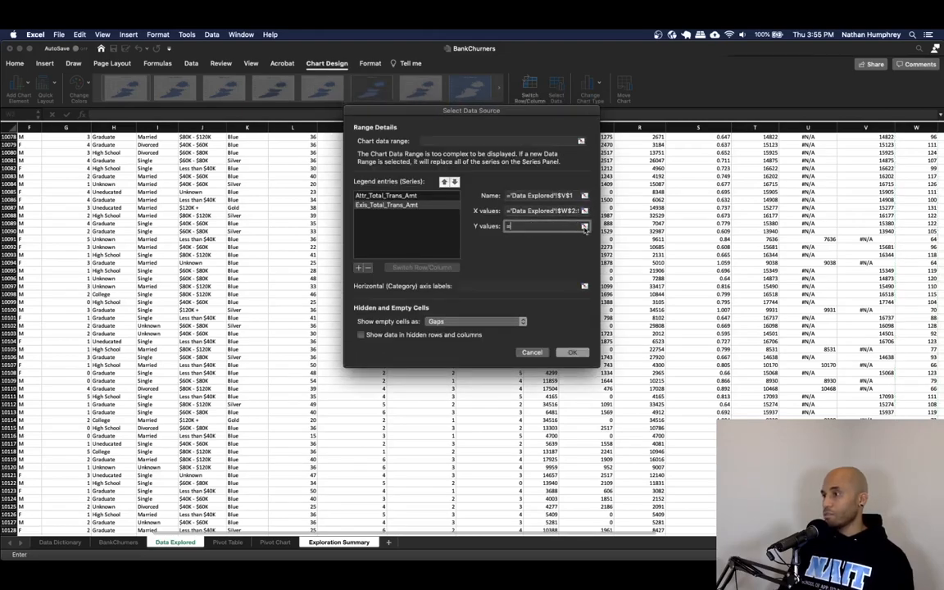
left_click(584, 227)
left_click(875, 138)
key("super+Up")
key("Down")
key("super+shift+Down")
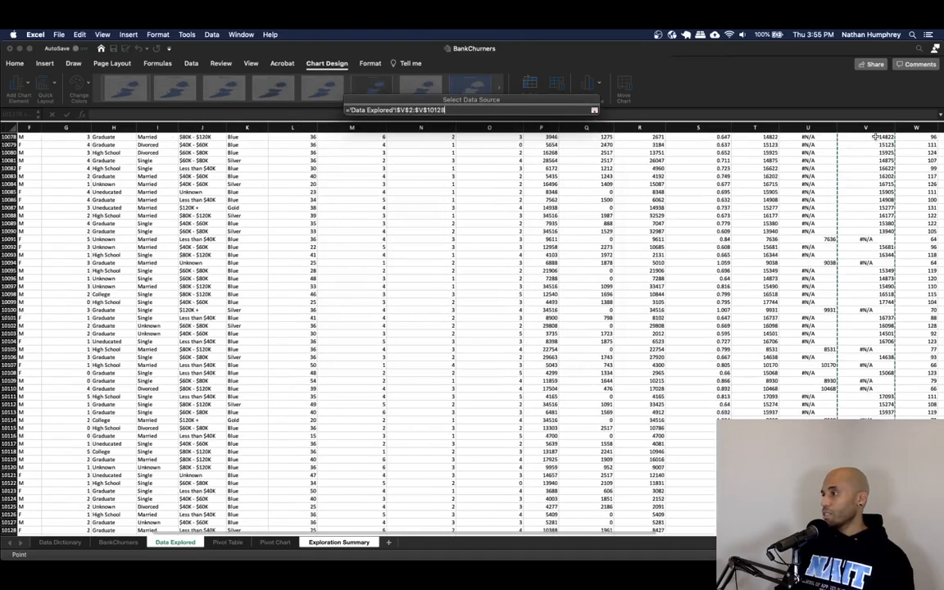
left_click(594, 110)
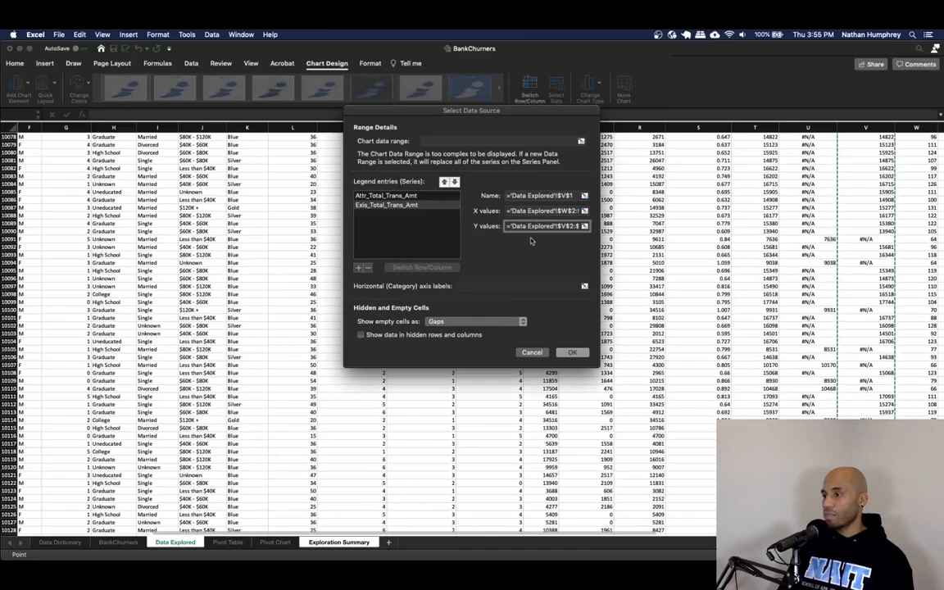
left_click(572, 351)
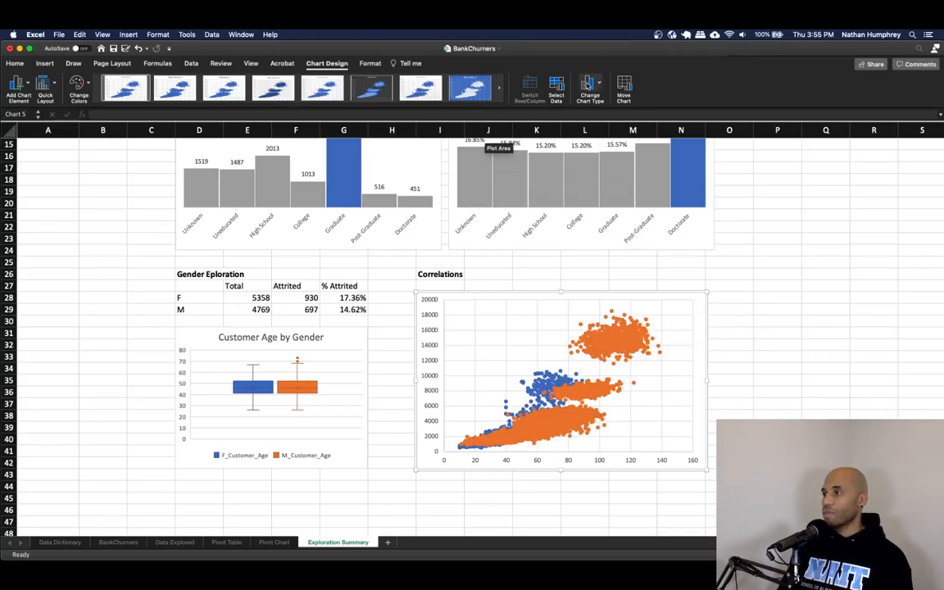
Reorder the scatter chart's series so that Attr_Total_Trans_Amt comes after Exis_Total_Trans_Amt
left_click(554, 88)
left_click(396, 198)
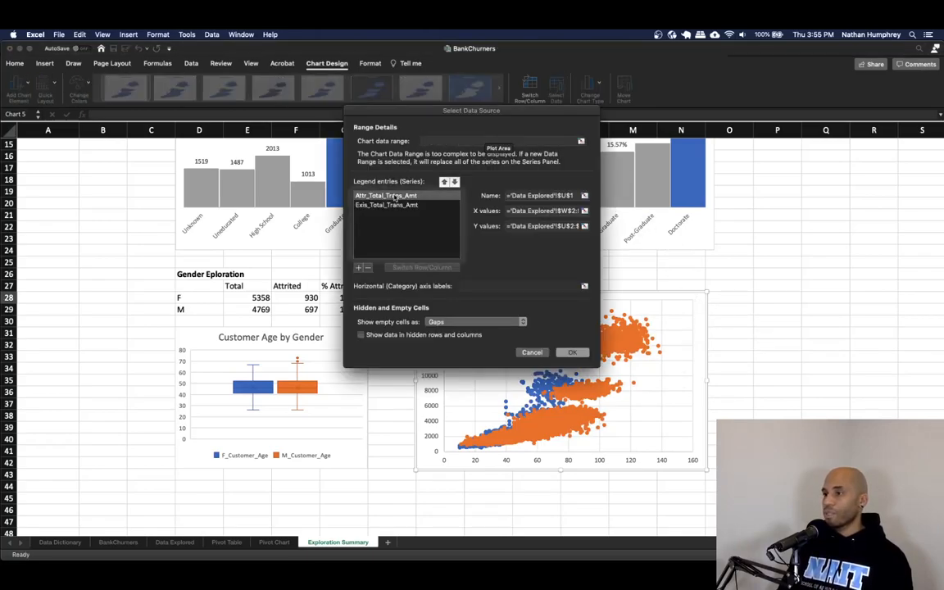
left_click(454, 182)
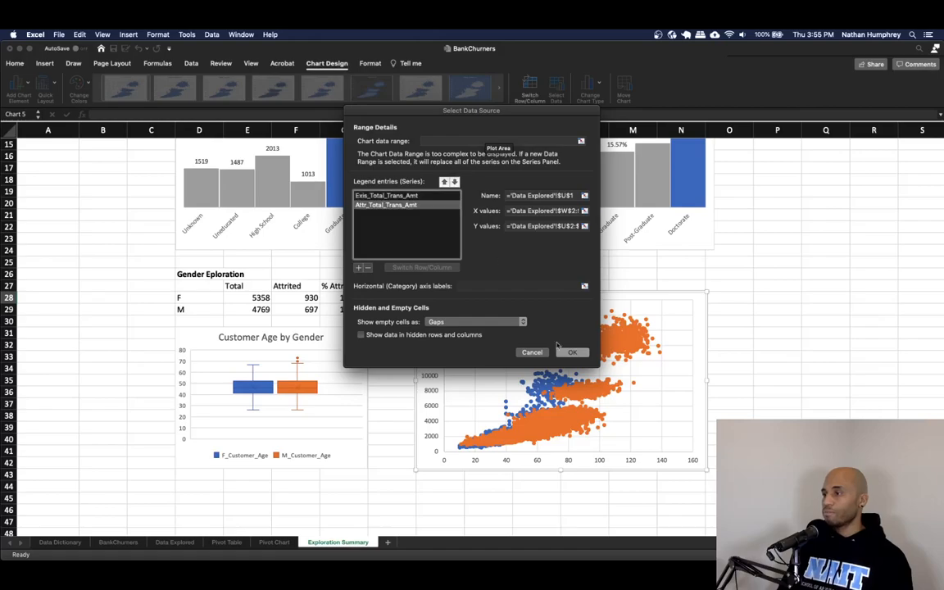
left_click(571, 352)
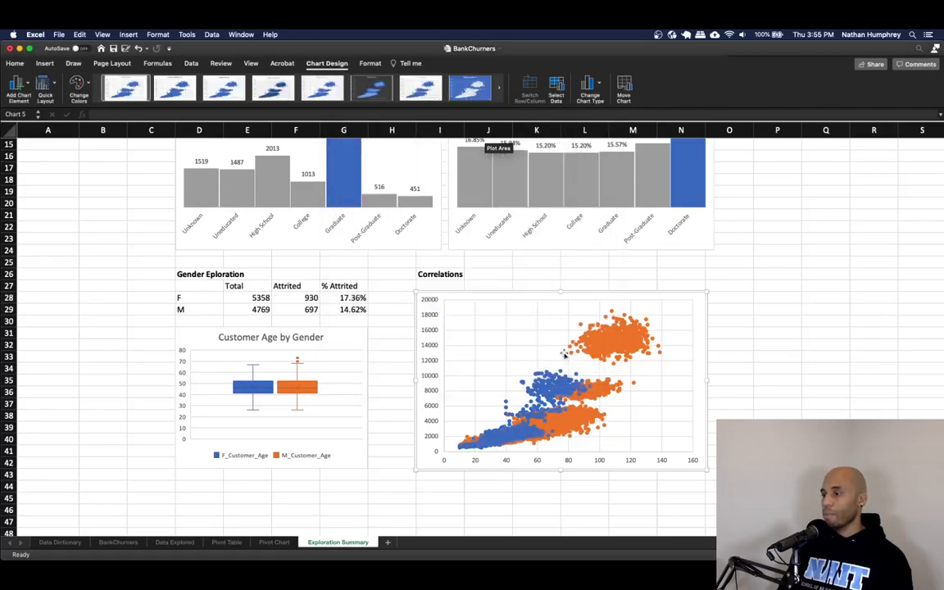
Add a legend at the bottom of the scatter chart and deselect the chart
left_click(32, 96)
mouse_move(45, 181)
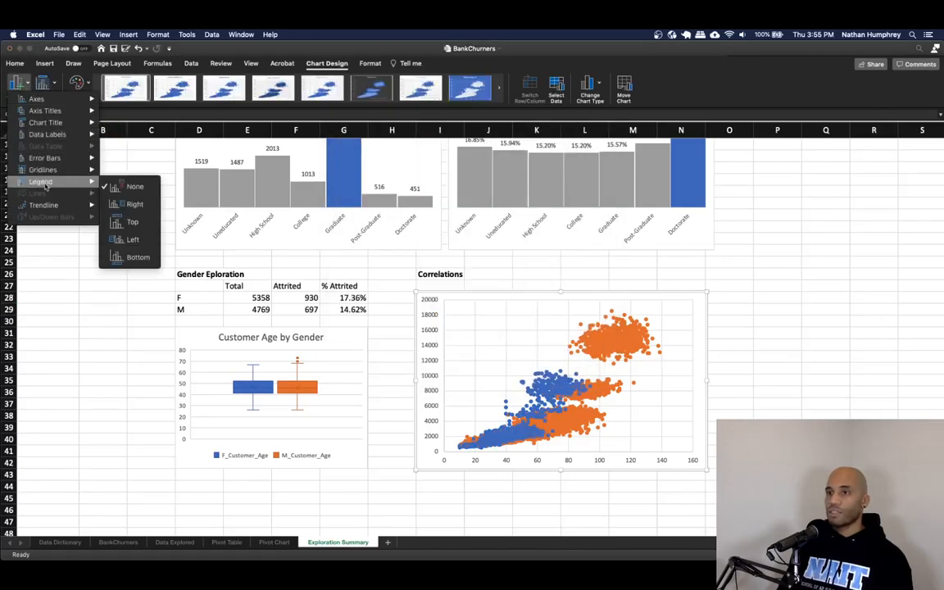
left_click(131, 257)
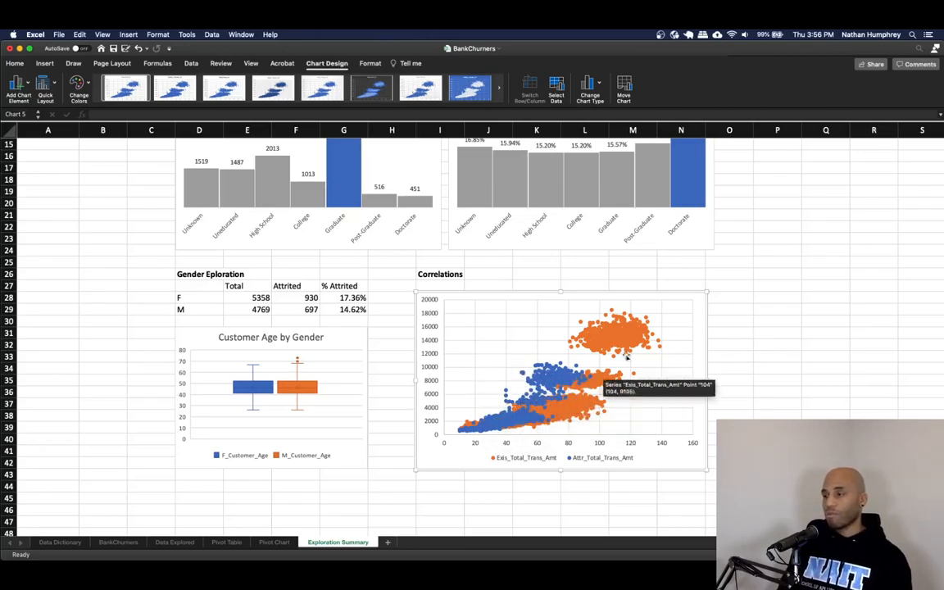
left_click(717, 285)
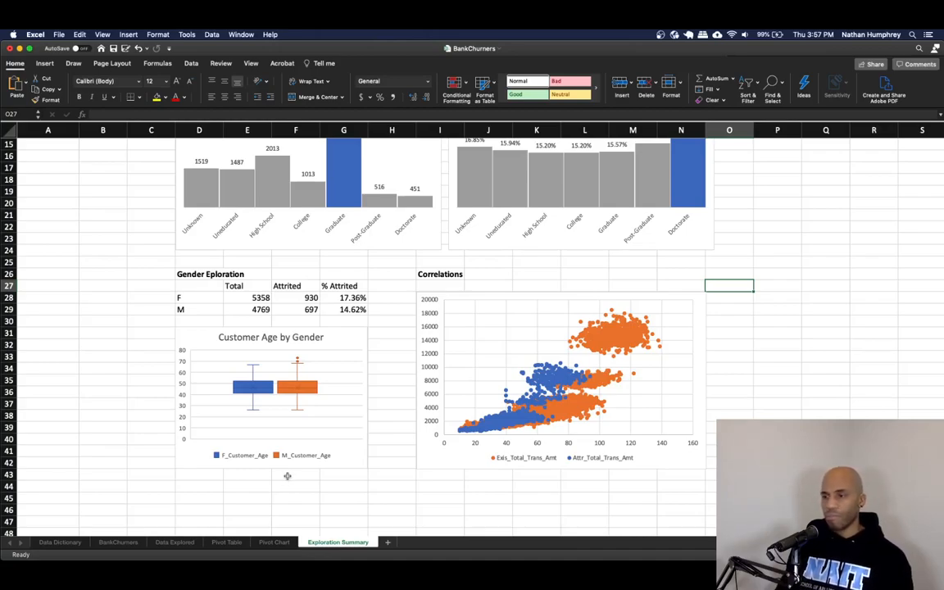
Begin a CORREL formula in I44 of Exploration Summary with T2:T10128 of Data Explored as the first array
left_click(288, 484)
scroll(283, 480, "down", 5)
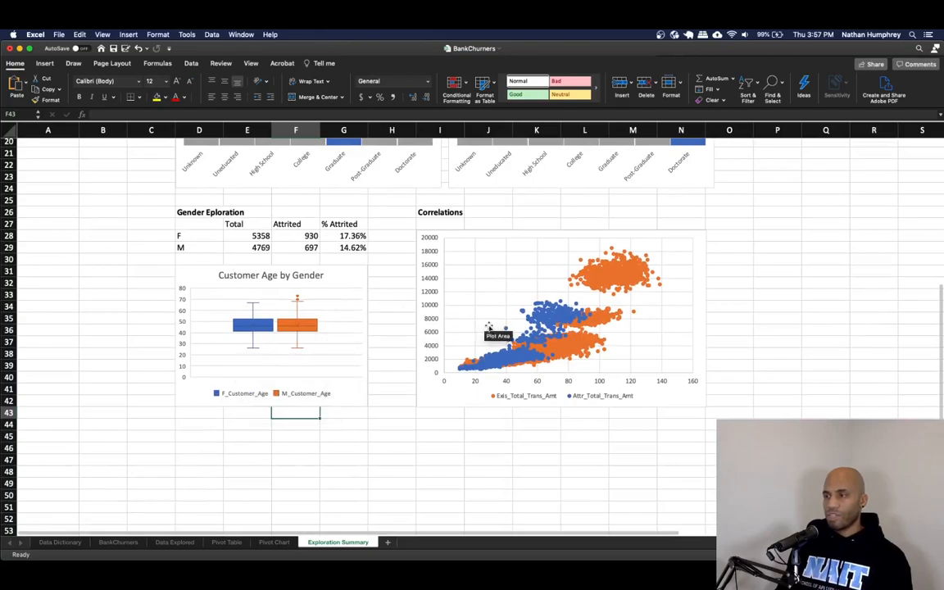
left_click(197, 412)
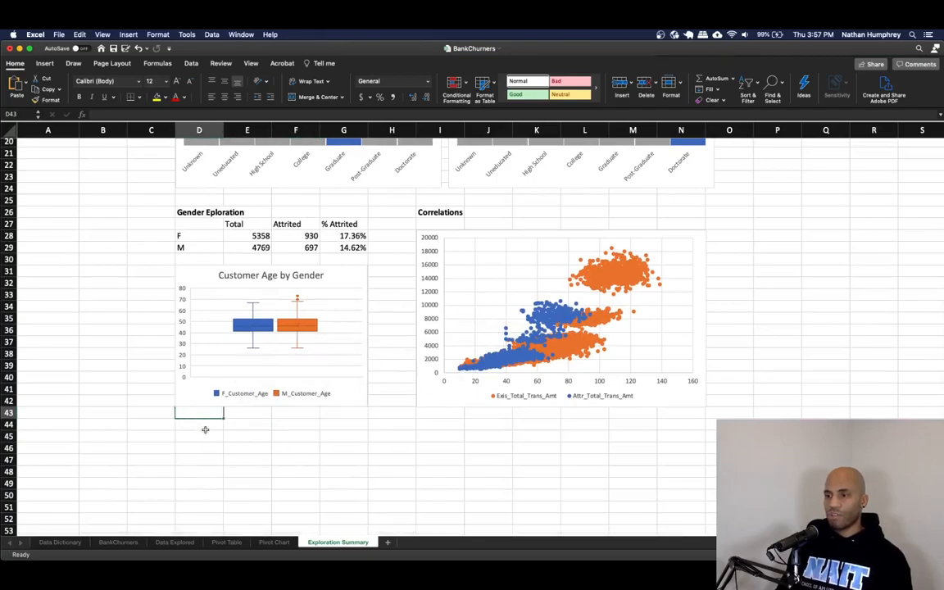
left_click(442, 419)
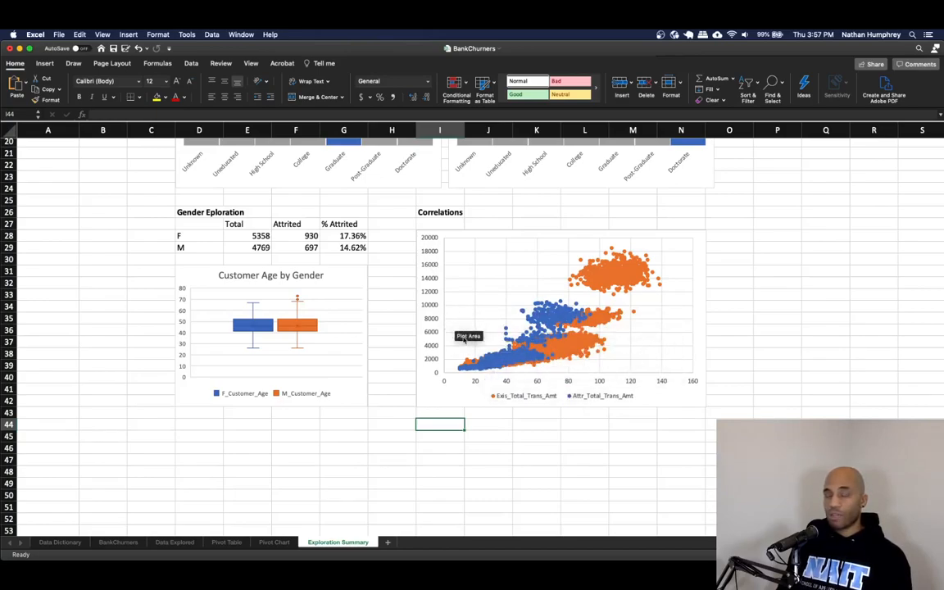
type("=C")
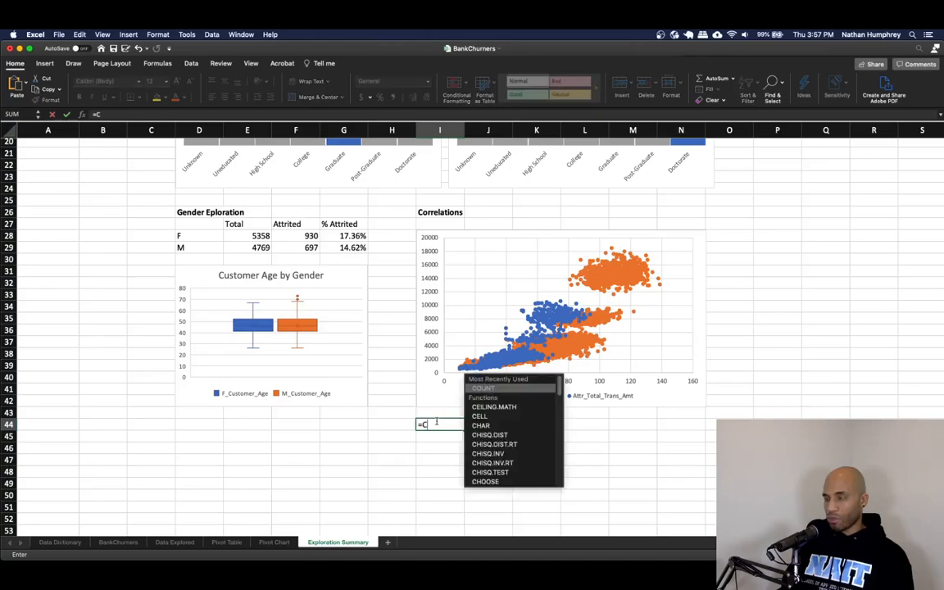
type("ORREL(")
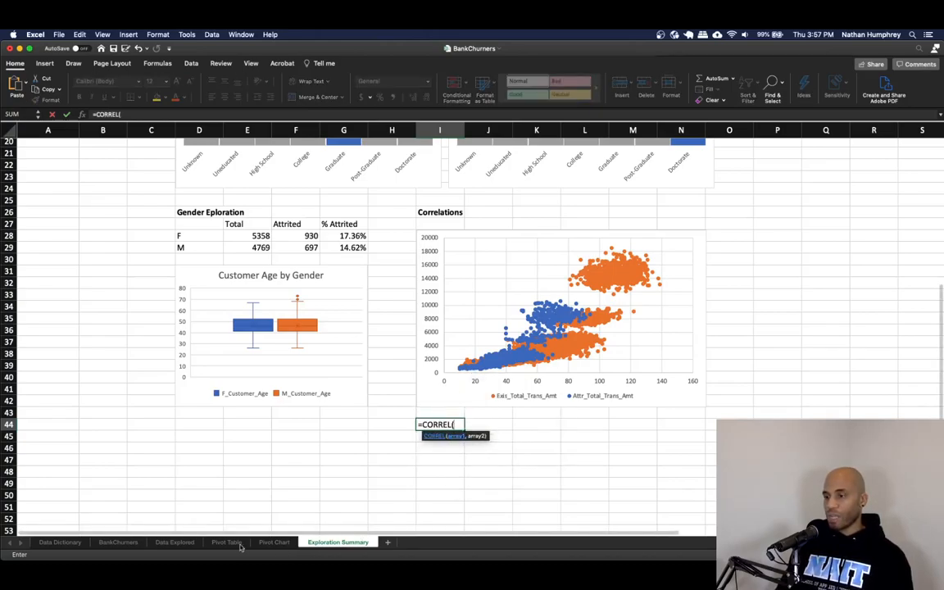
left_click(173, 542)
left_click(597, 193)
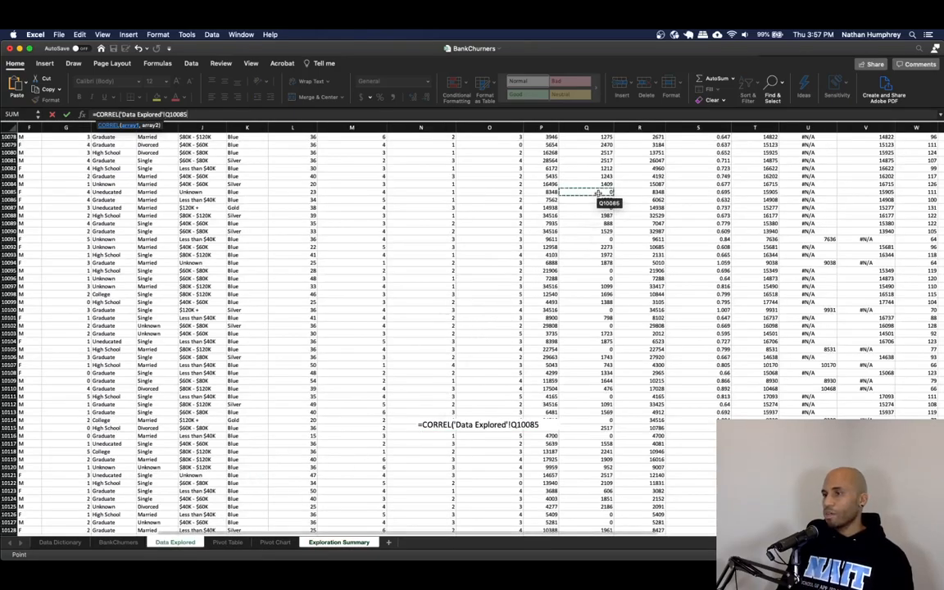
key("ctrl+Up")
key("Right")
key("Right")
key("Right")
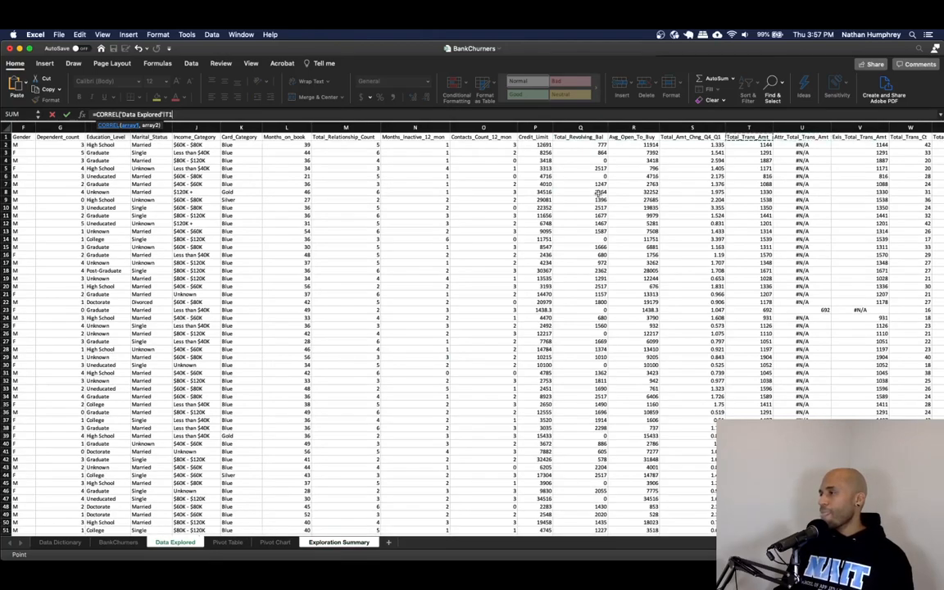
key("ctrl+shift+Down")
key("ctrl+shift+Up")
key("Down")
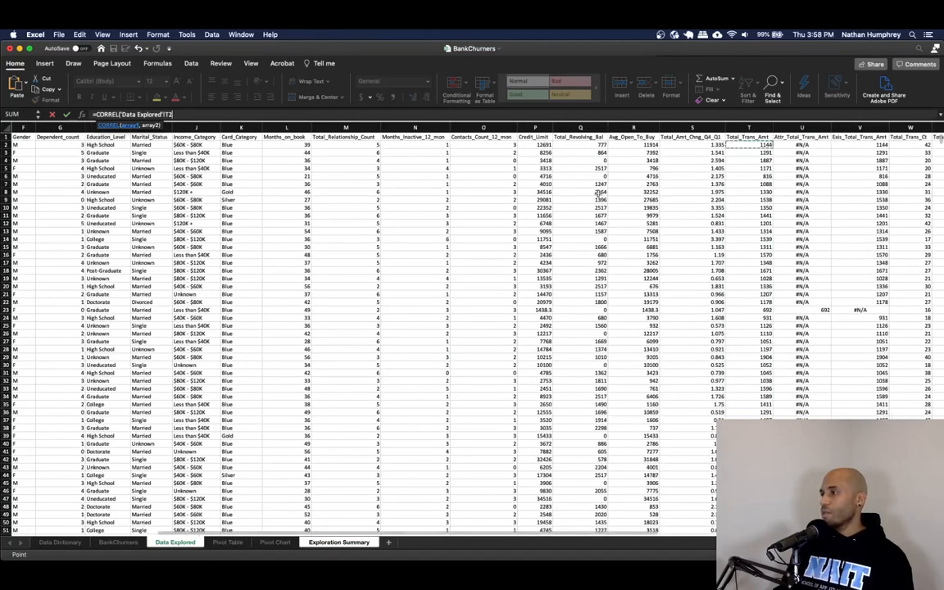
key("ctrl+shift+Down")
Complete the CORREL formula with W2:W10128 of Data Explored as the second array, then select its result cell
type(",")
key("Right")
key("Right")
key("Right")
key("Right")
key("Right")
key("Right")
key("Right")
key("Right")
key("Right")
key("Right")
key("Right")
key("Right")
key("Right")
key("Right")
key("Right")
key("Right")
key("Right")
key("Right")
key("Right")
key("Up")
key("Up")
key("Up")
key("Up")
key("Up")
key("Up")
key("Up")
key("ctrl+Up")
key("Left")
key("Left")
key("Down")
key("ctrl+shift+Down")
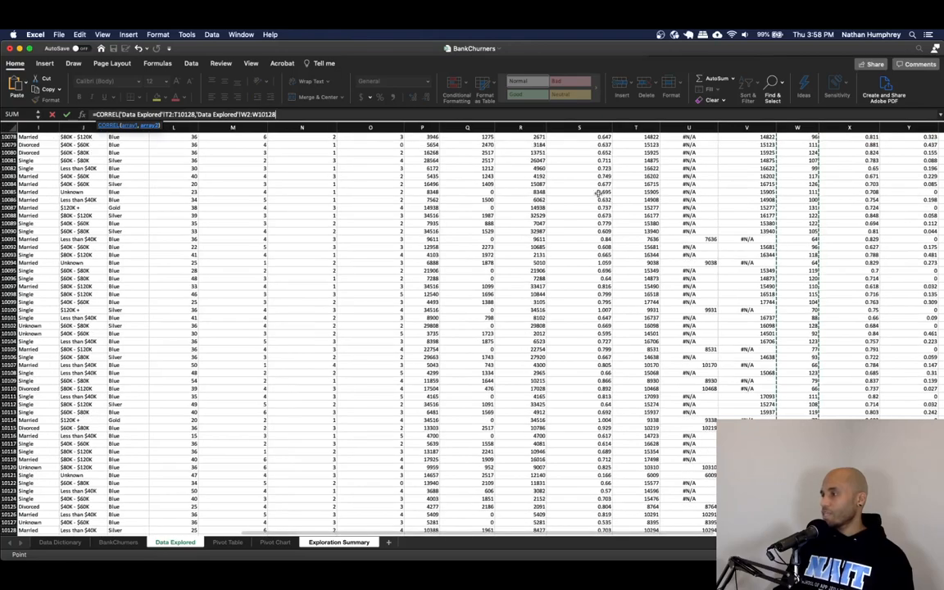
key("Return")
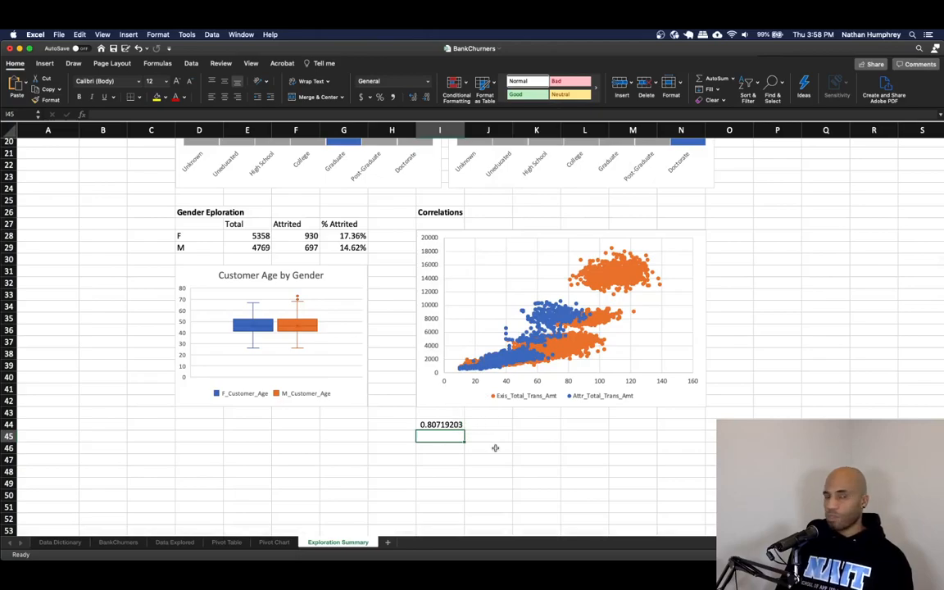
left_click(436, 424)
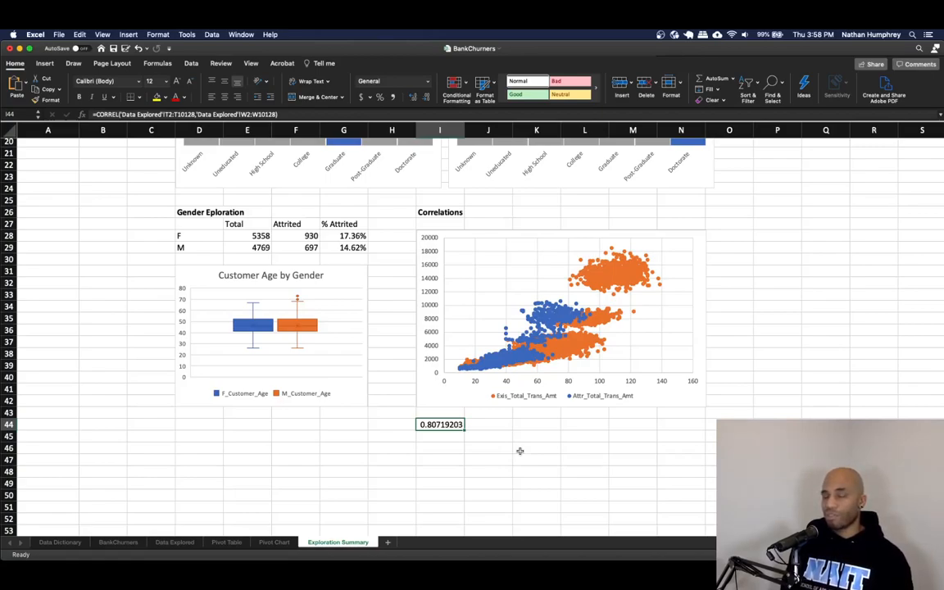
Move the correlation formula from I44 to J44, keeping its references to the Data Explored ranges
left_click(538, 425)
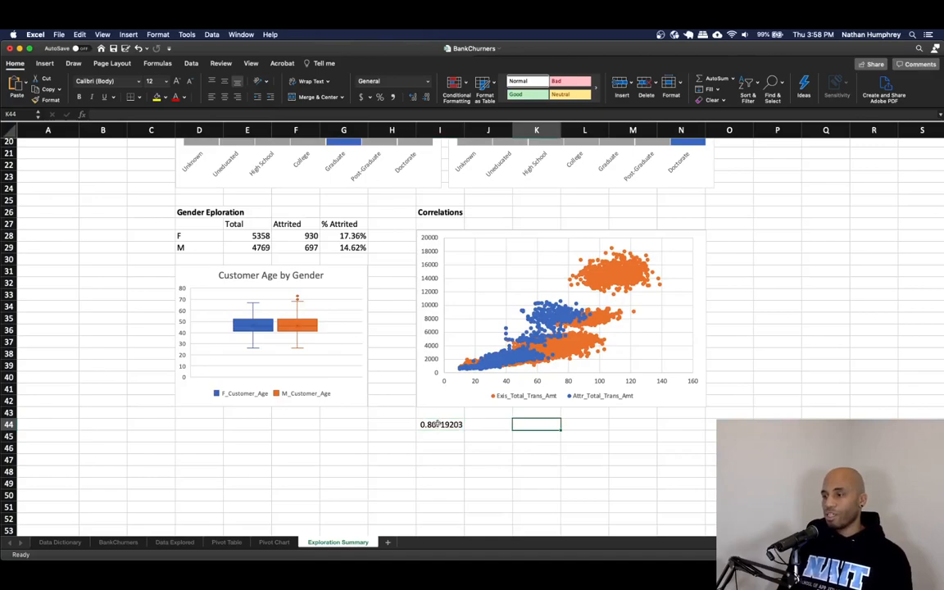
left_click(438, 424)
key("super+c")
left_click(481, 423)
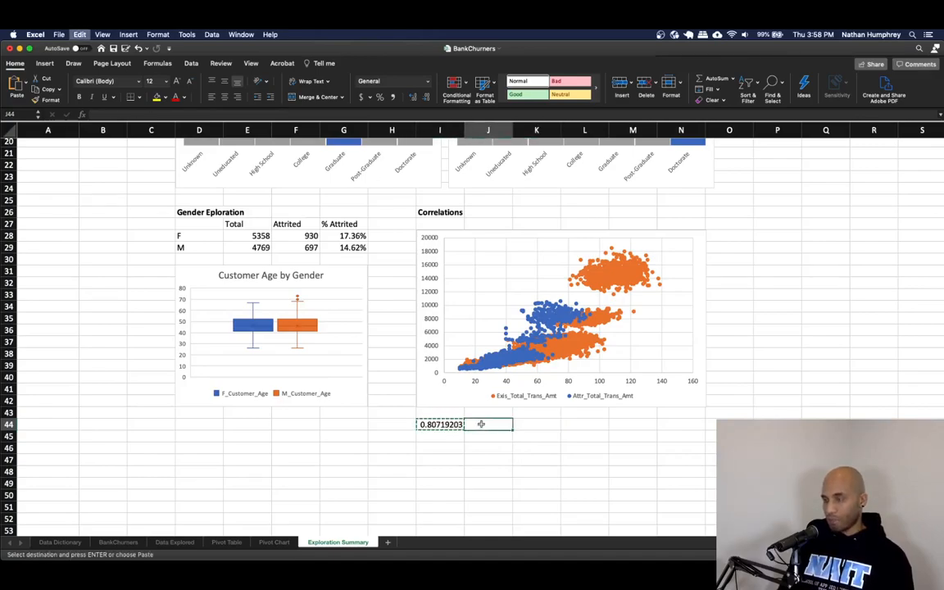
key("super+v")
Enter the label CORREL in I44, beside the correlation value
left_click(430, 425)
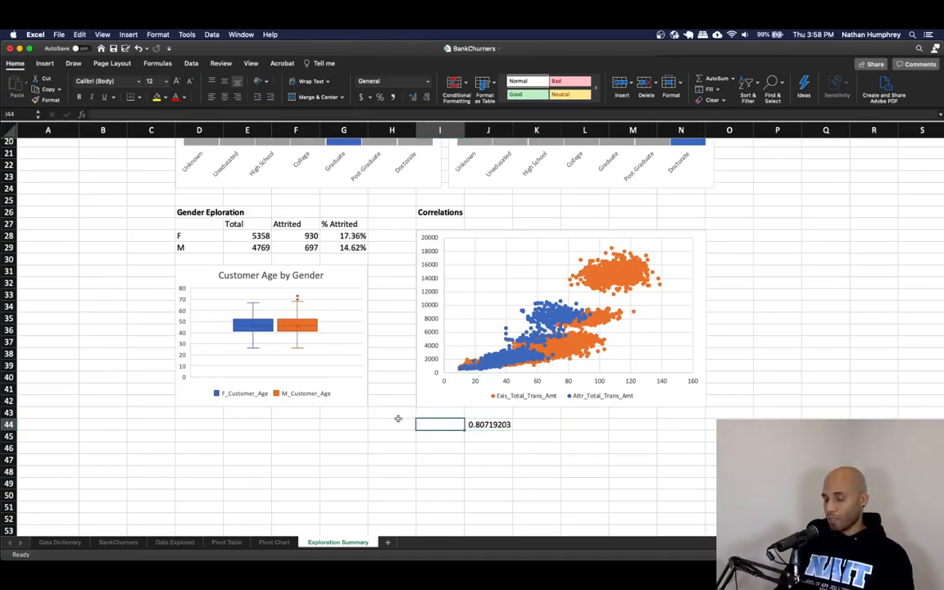
type("CORREL")
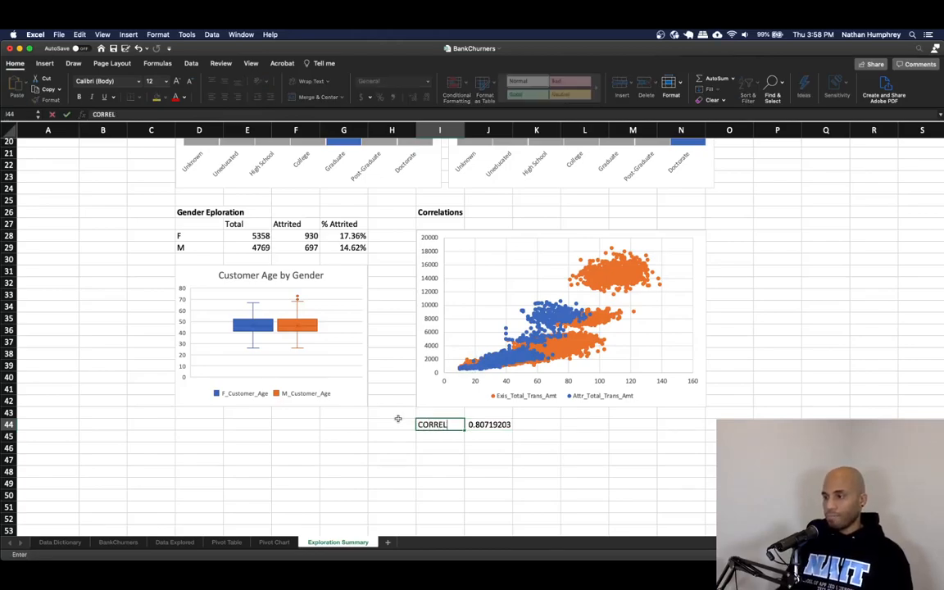
key("Up")
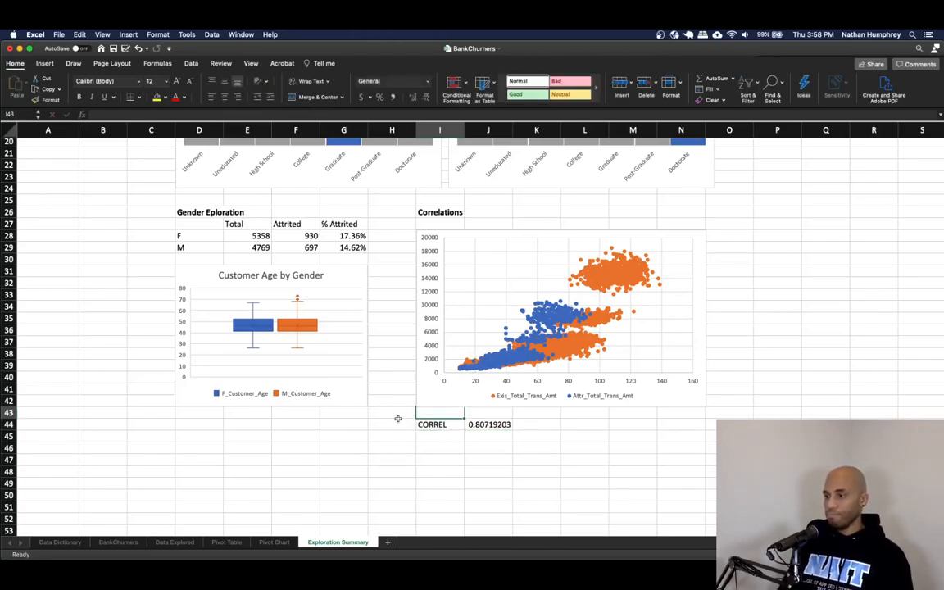